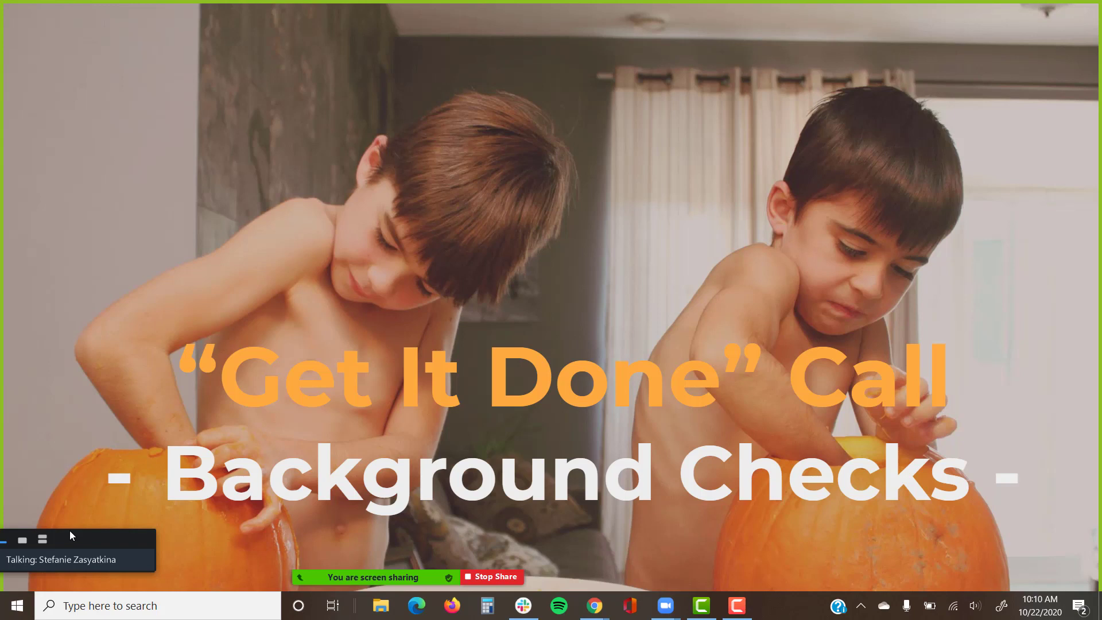
# Open sierraff.mysamdb.com in a new Chrome window.
pyautogui.hotkey('alt', 'Tab')
pyautogui.hotkey('alt', 'Tab')
pyautogui.hotkey('alt', 'Tab')
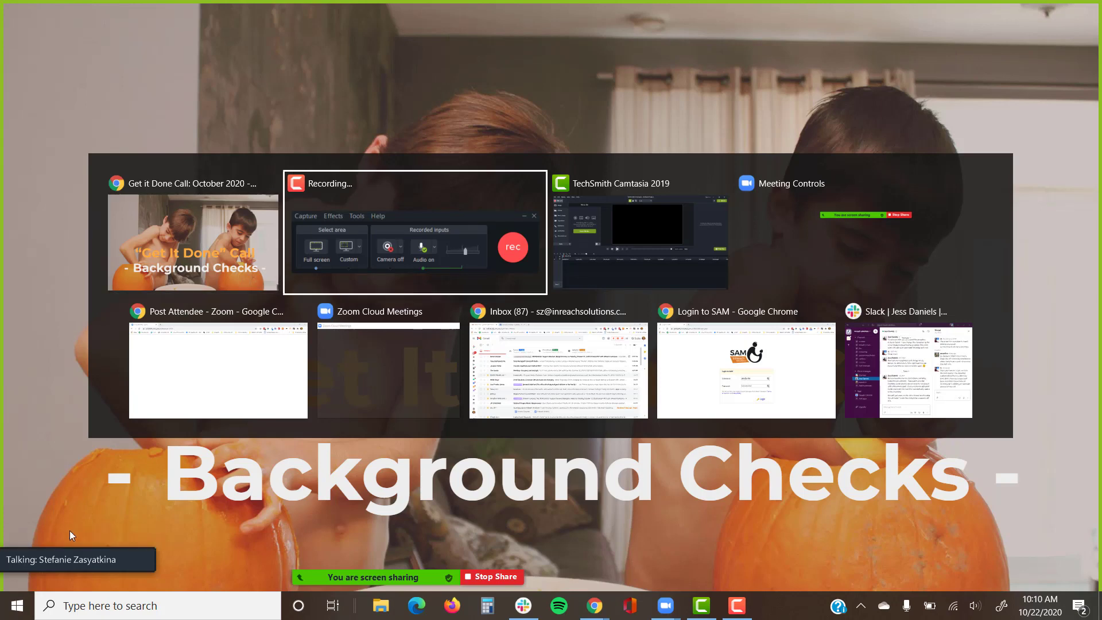
pyautogui.hotkey('alt', 'Tab')
pyautogui.hotkey('alt', 'Tab')
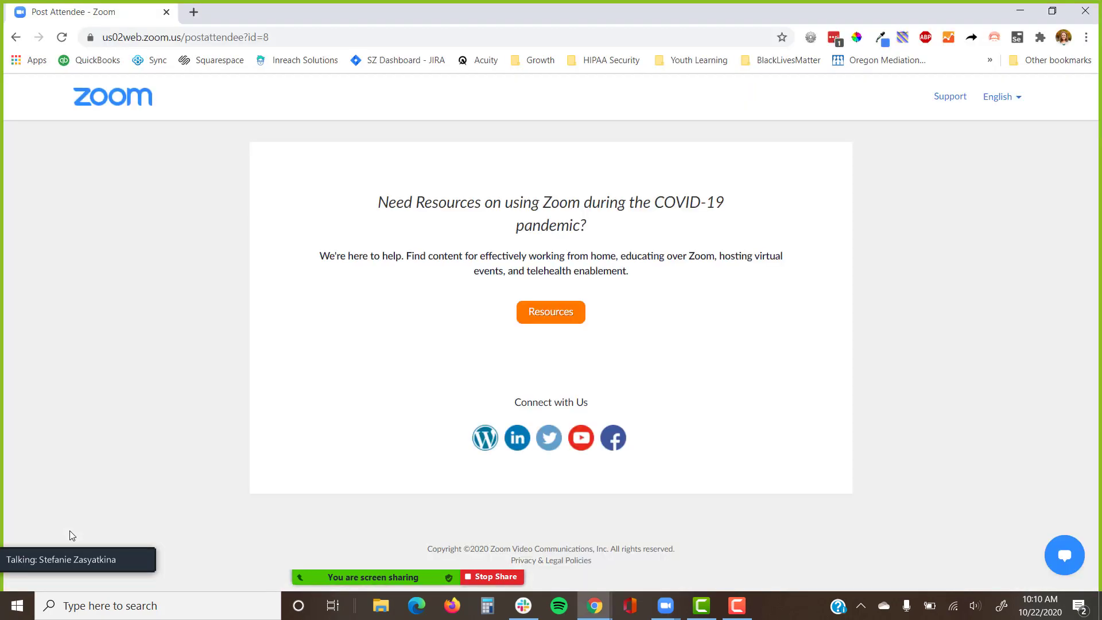
pyautogui.hotkey('ctrl', 'n')
pyautogui.write('sierraff.mysamdb.com')
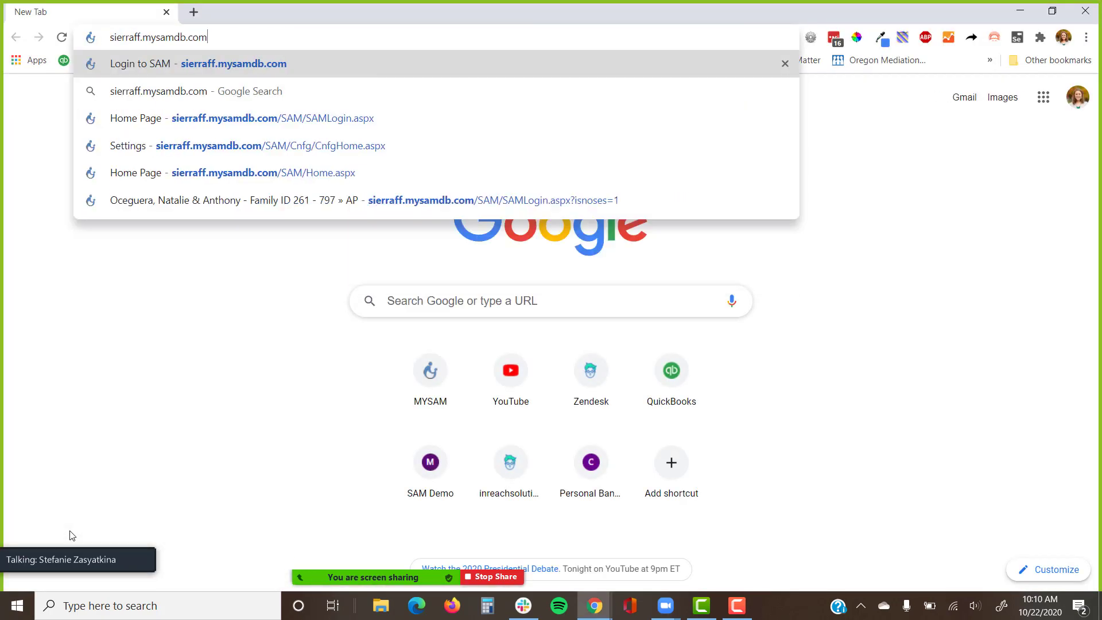
pyautogui.press('Return')
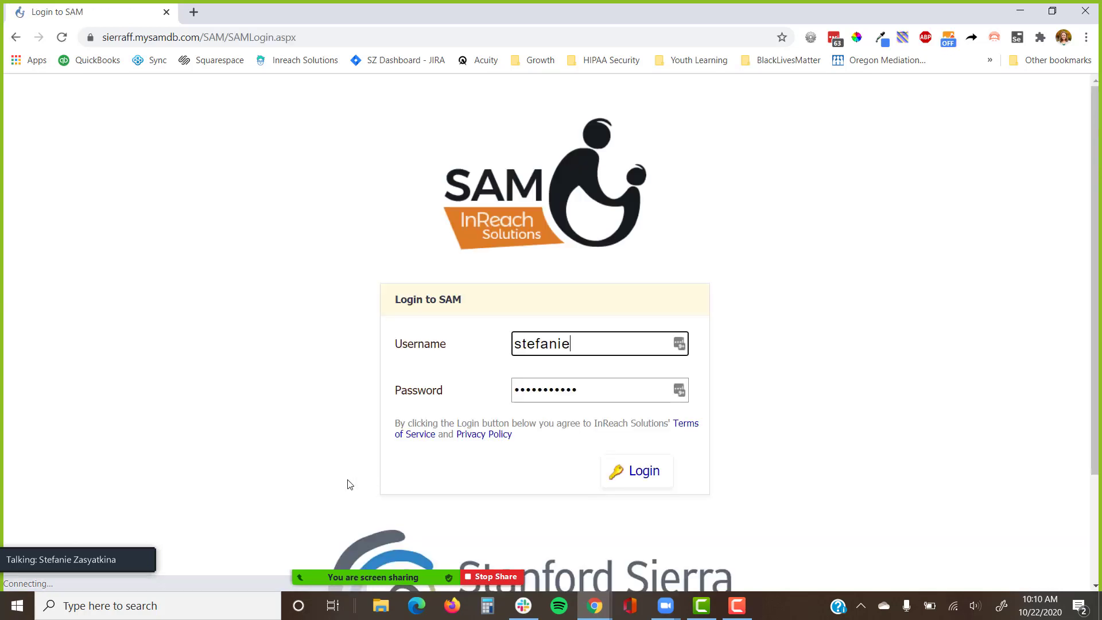
# Log in using the saved Sierra credentials from LastPass.
pyautogui.click(679, 343)
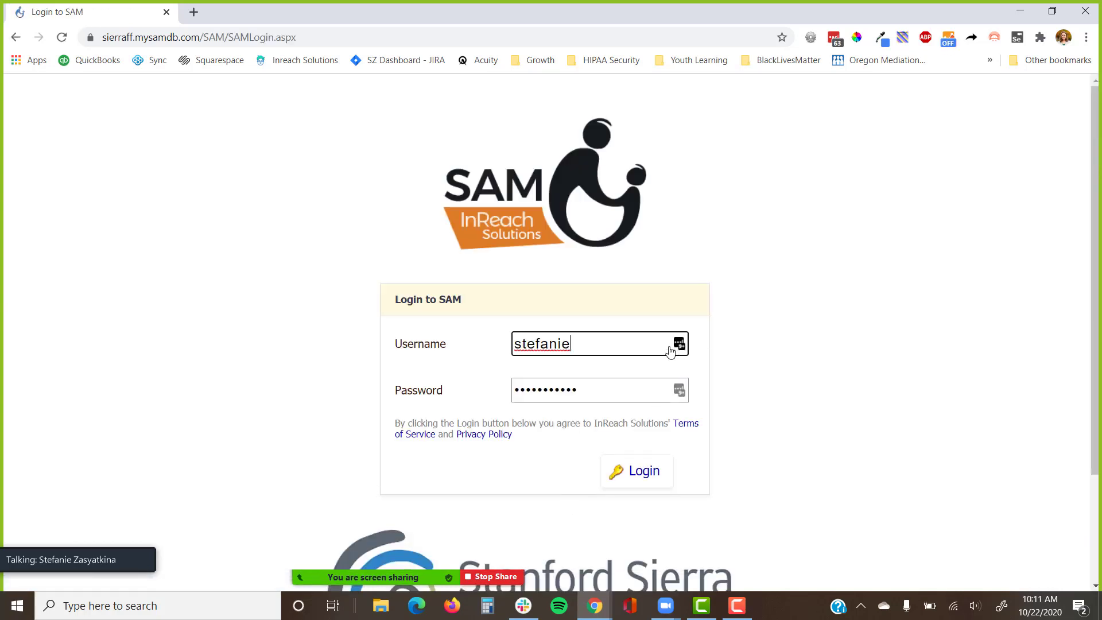
pyautogui.click(483, 384)
pyautogui.write('sierra')
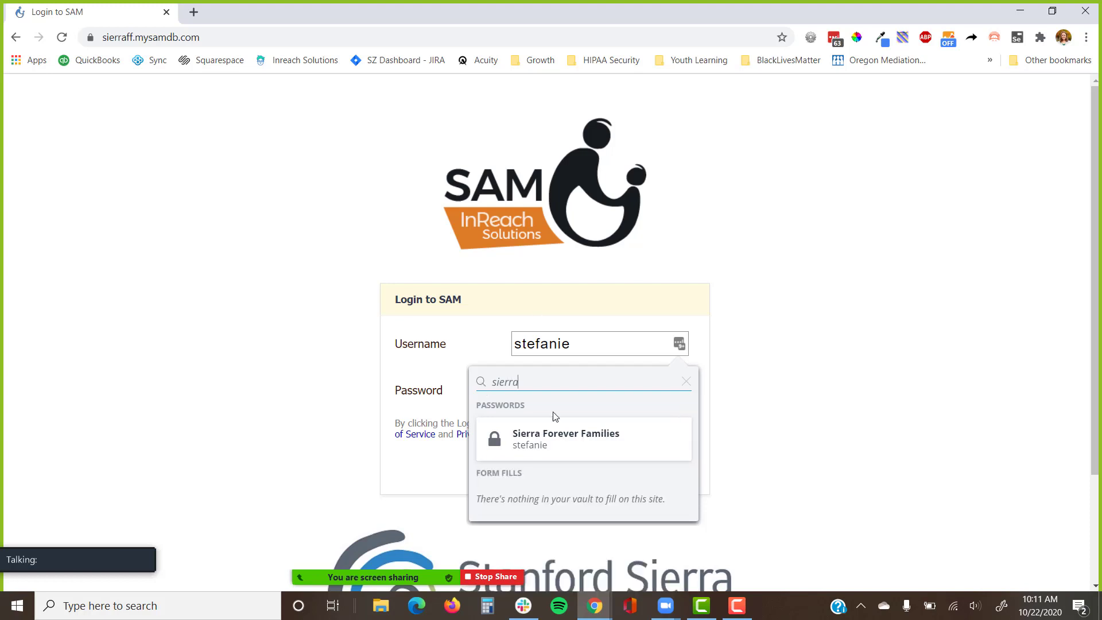
pyautogui.click(559, 439)
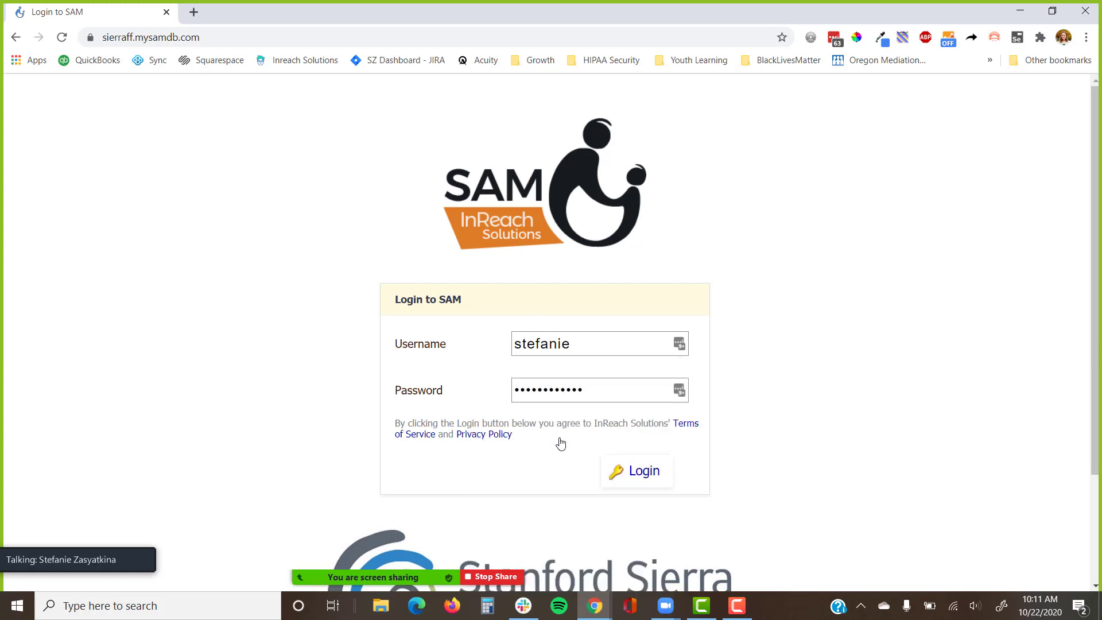
pyautogui.click(631, 471)
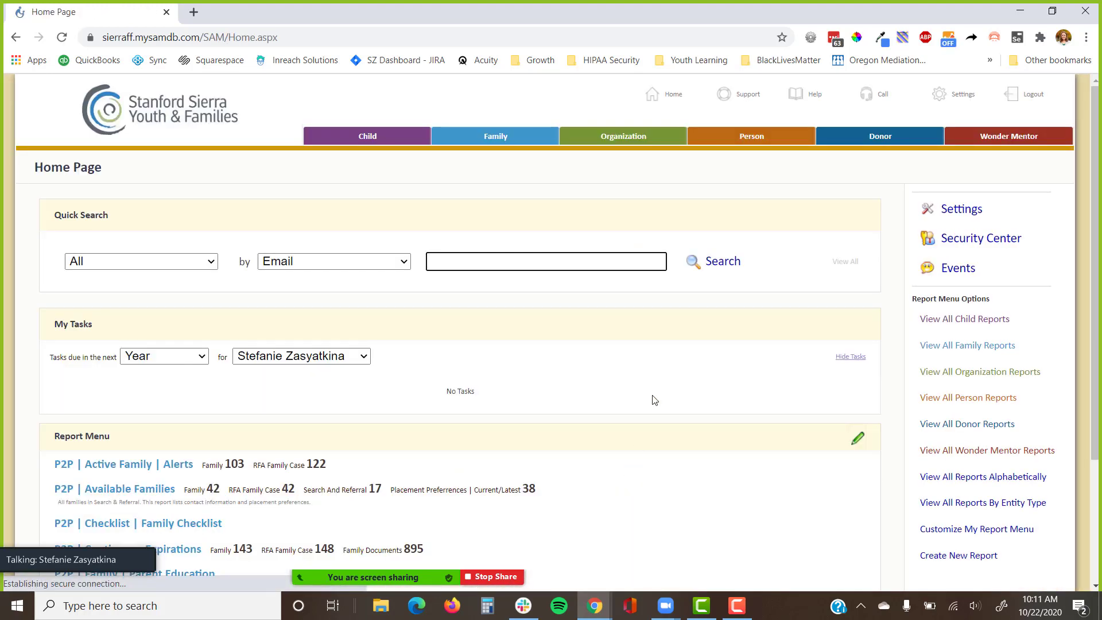
# Open Settings > Tables and Fields in a new tab and search the page for 'back'.
pyautogui.click(955, 96)
pyautogui.scroll(-3, 345, 308)
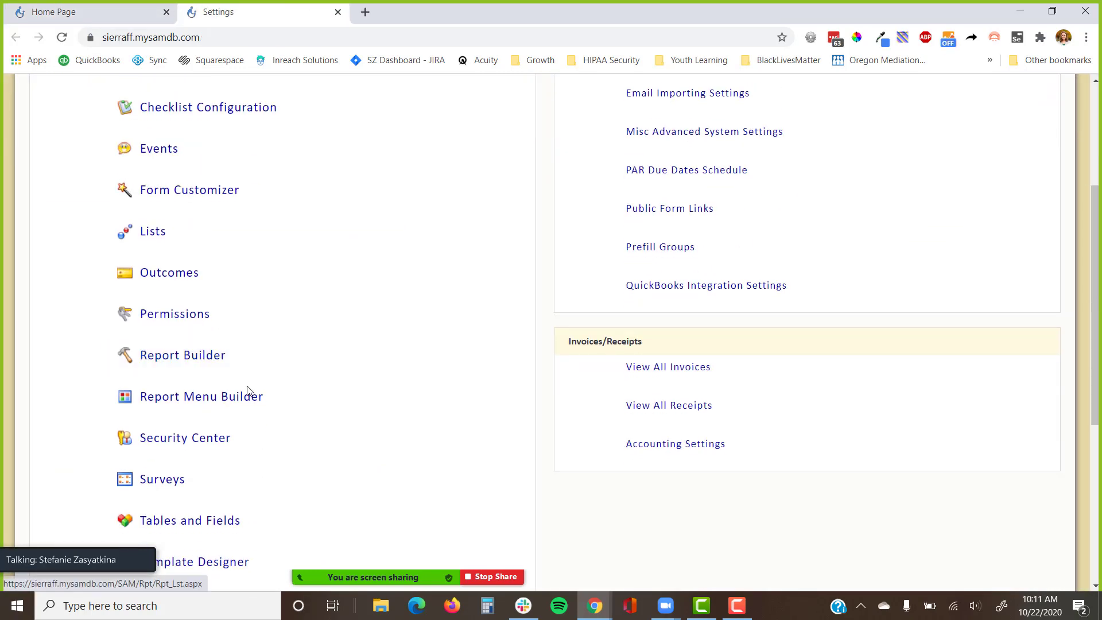
pyautogui.click(222, 526)
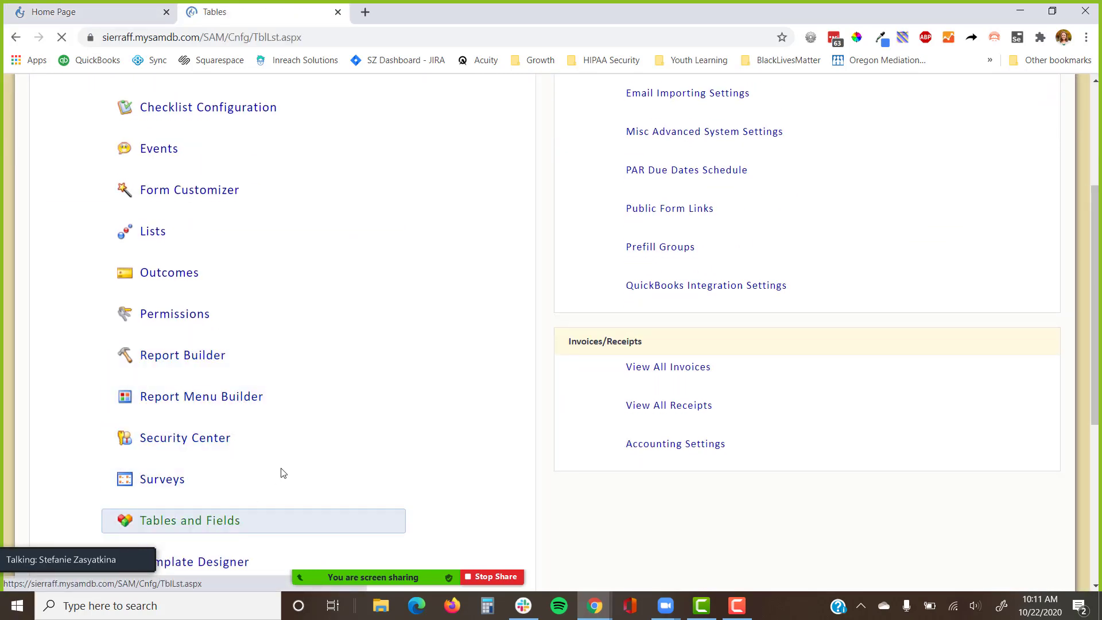
pyautogui.hotkey('ctrl', 'f')
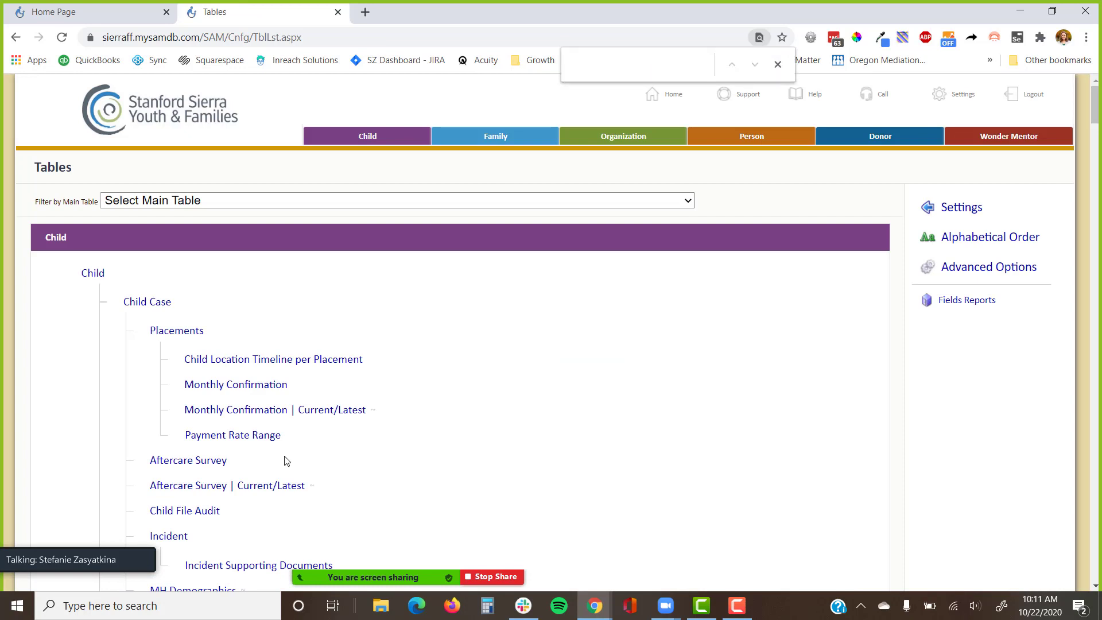
pyautogui.write('bak')
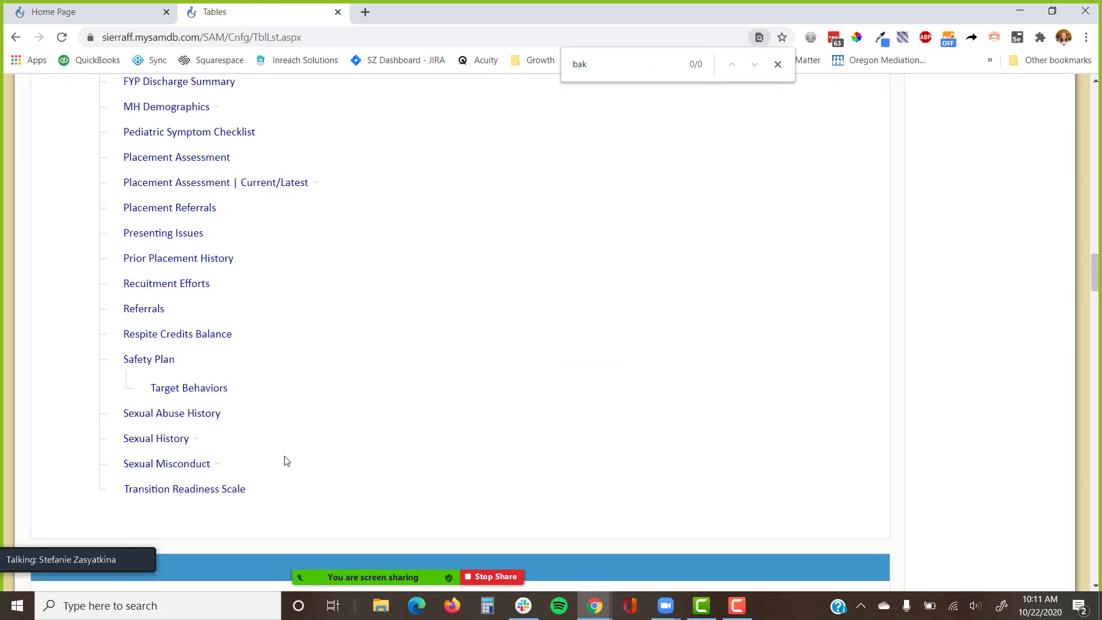
pyautogui.press('BackSpace')
pyautogui.write('ck')
pyautogui.scroll(20, 1034, 419)
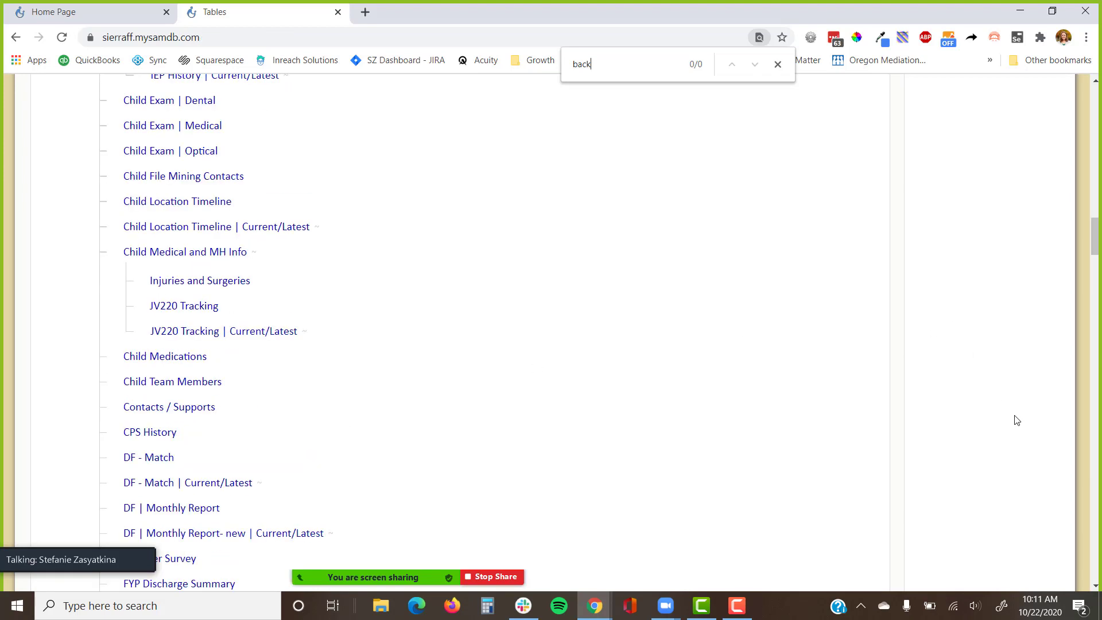
pyautogui.scroll(12, 1024, 417)
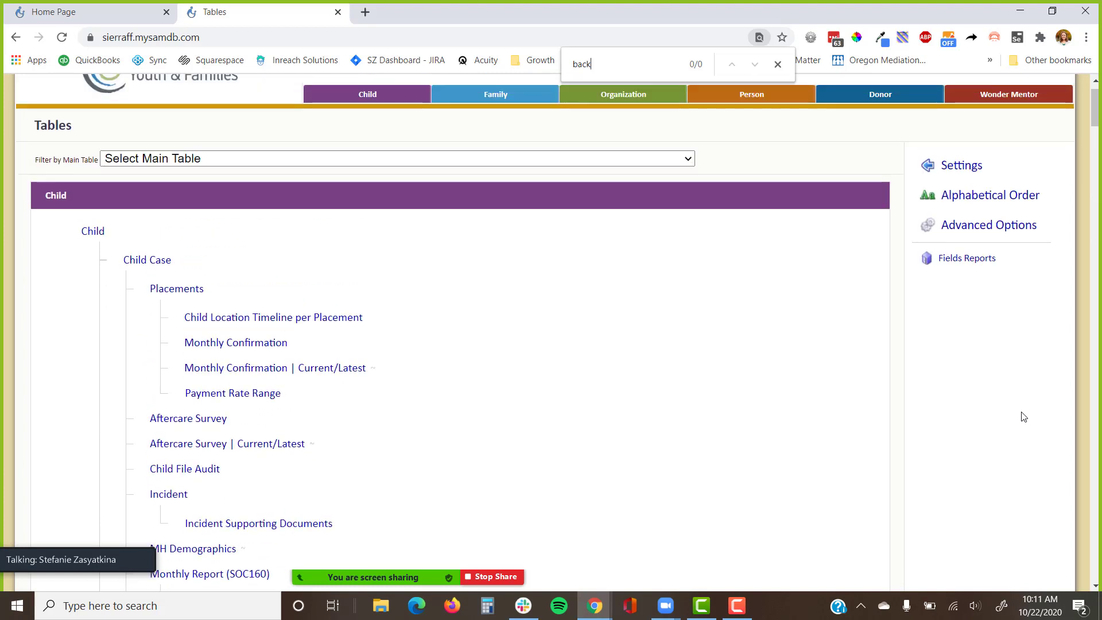
# Show disabled tables too in the Tables list via Advanced Options.
pyautogui.click(1027, 238)
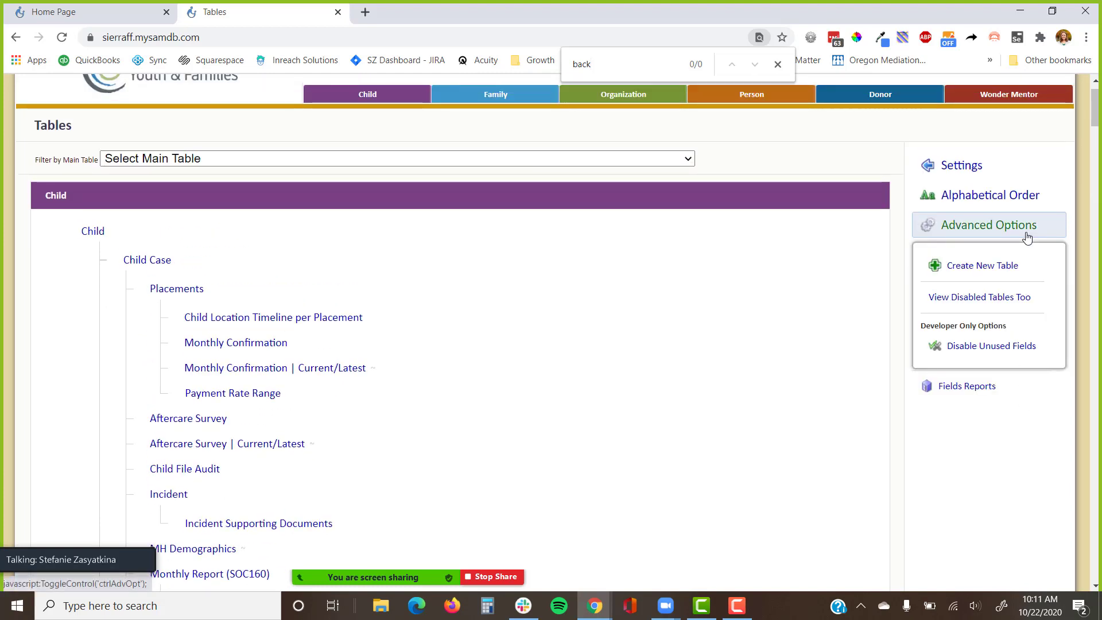
pyautogui.click(1017, 301)
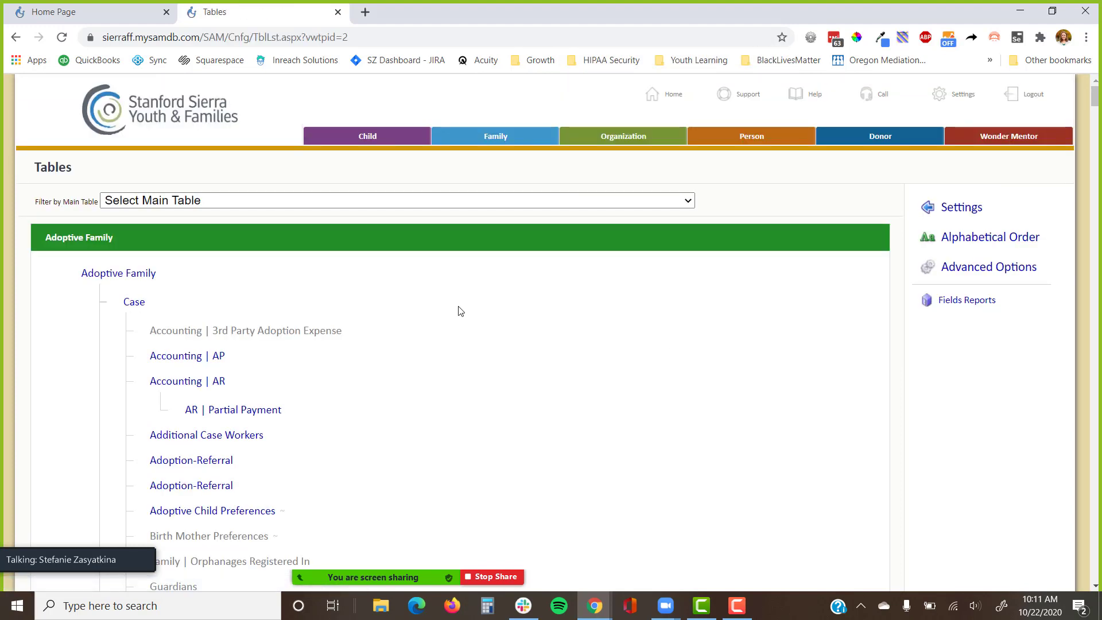
pyautogui.scroll(-3, 458, 310)
pyautogui.moveTo(411, 201); pyautogui.dragTo(152, 201)
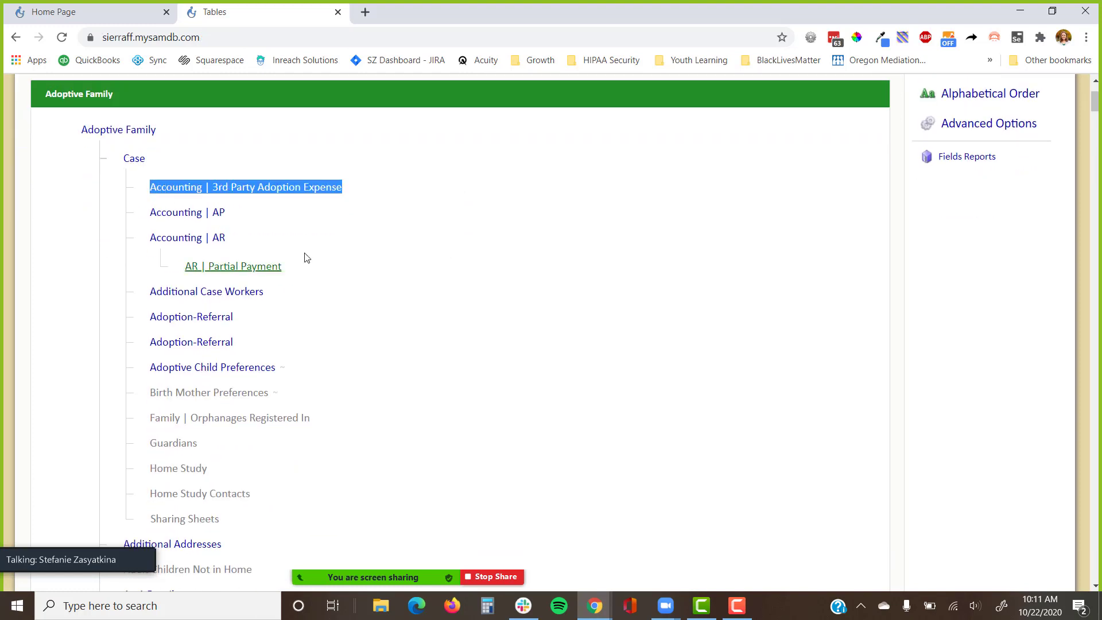
pyautogui.click(335, 230)
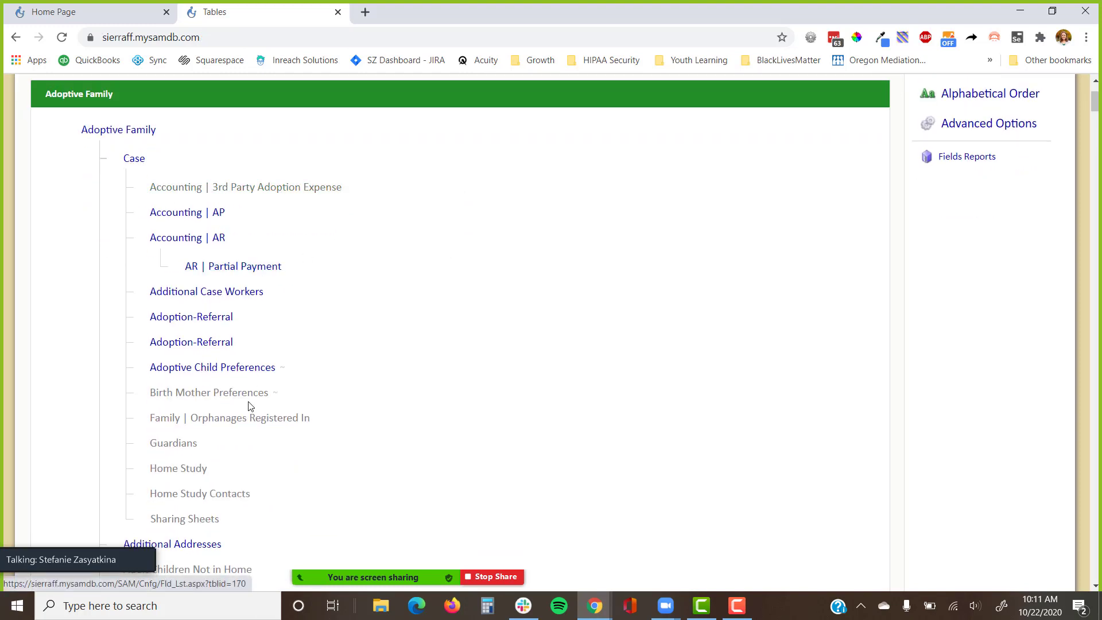
pyautogui.scroll(-1, 276, 408)
# Search the table list again and reopen Advanced Options.
pyautogui.hotkey('ctrl', 'f')
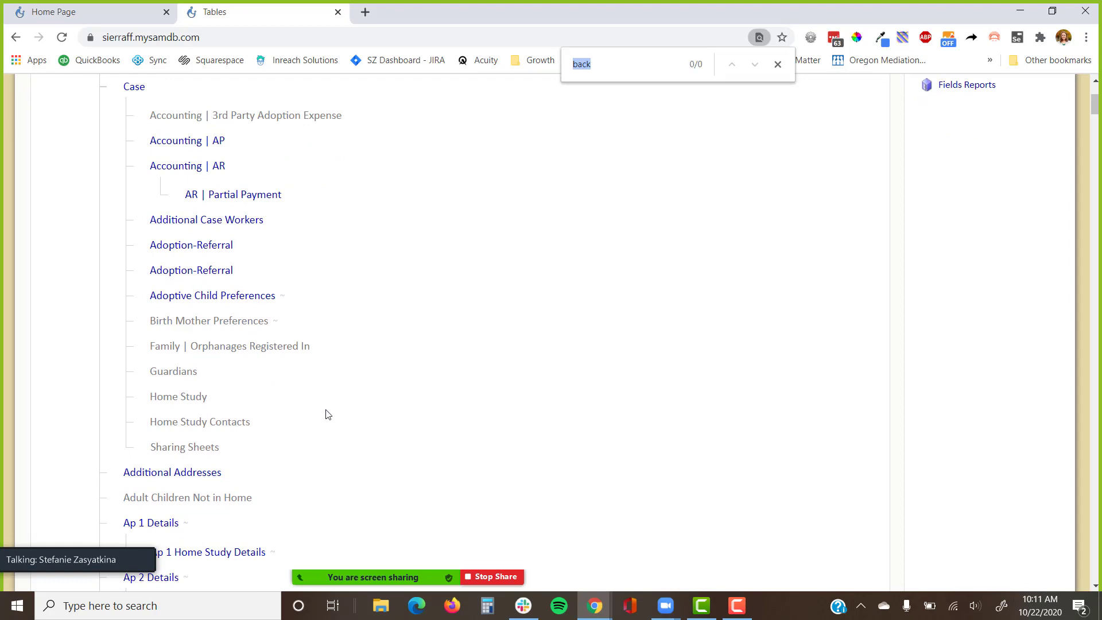
pyautogui.scroll(-2, 377, 414)
pyautogui.scroll(-5, 379, 414)
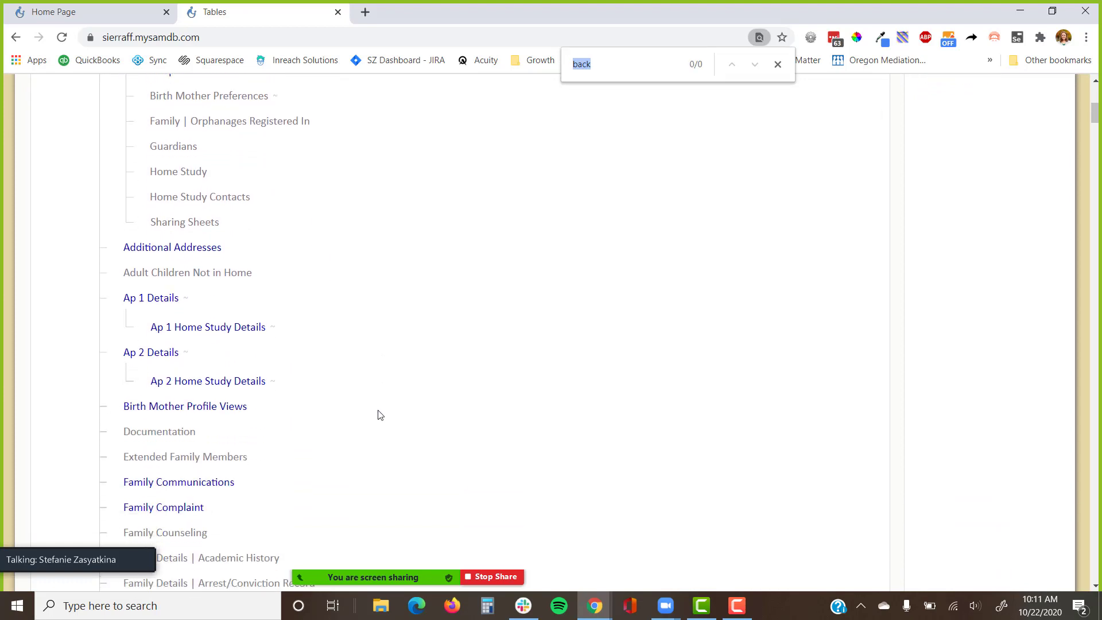
pyautogui.scroll(-4, 378, 414)
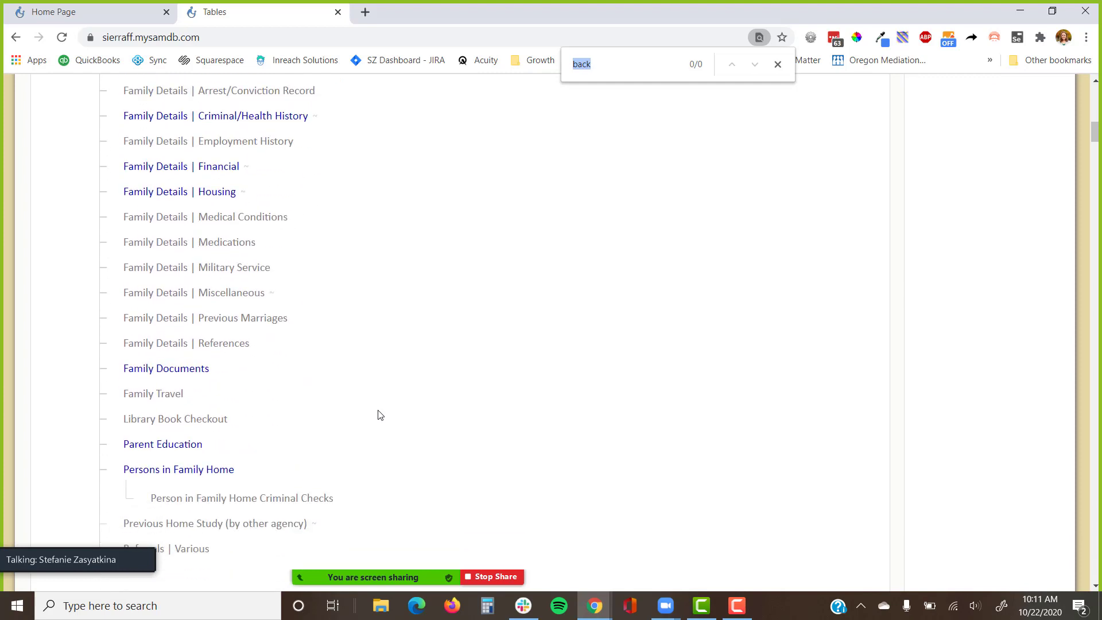
pyautogui.scroll(20, 378, 414)
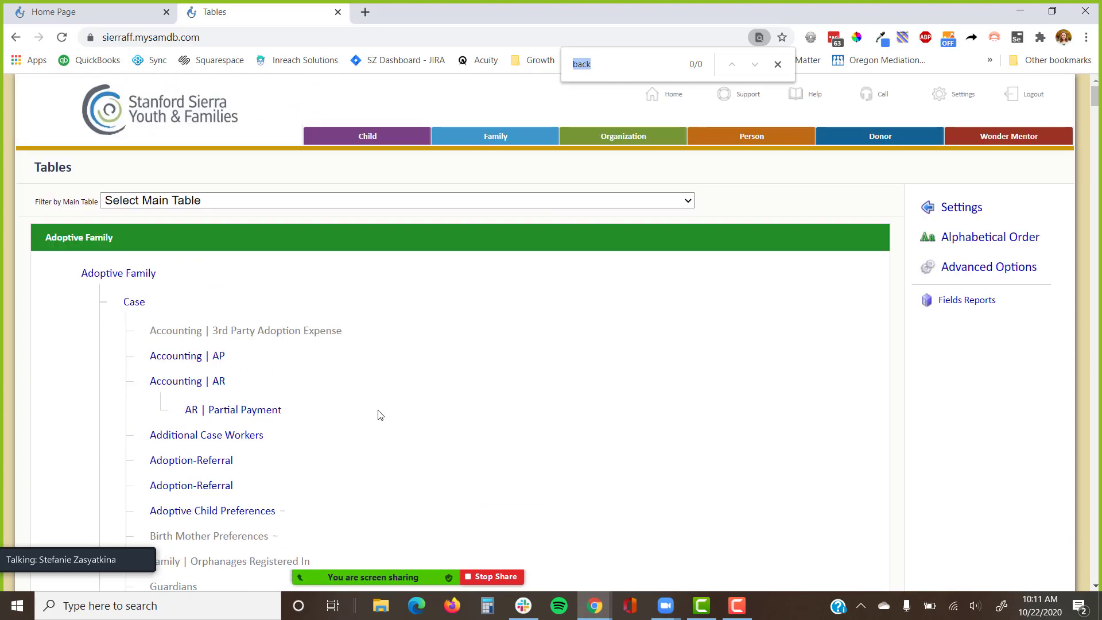
pyautogui.click(818, 187)
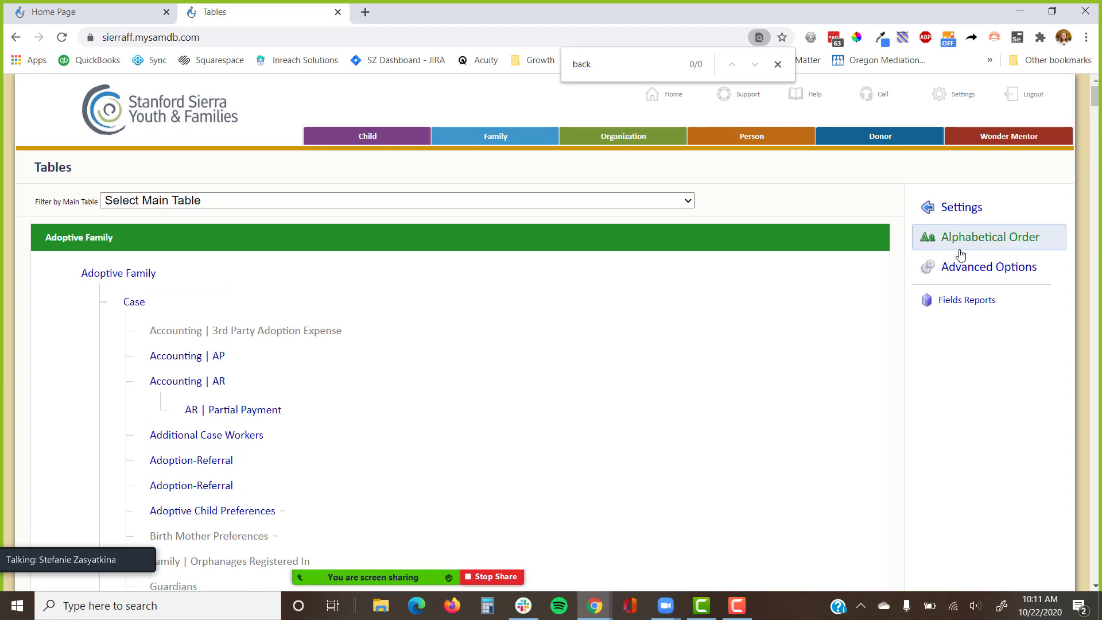
pyautogui.click(962, 270)
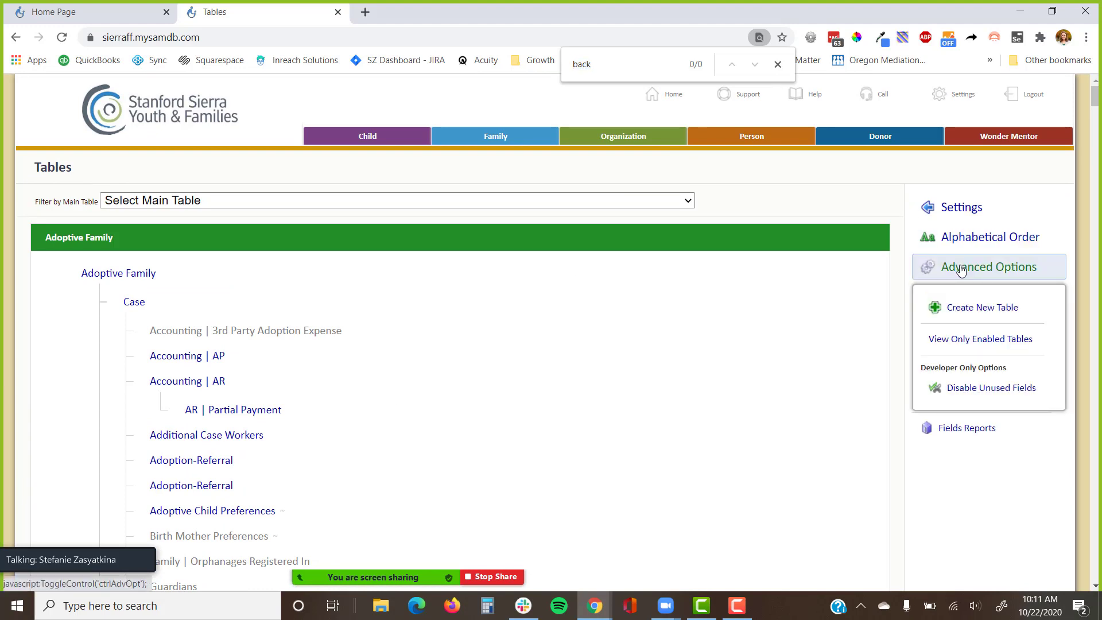
# Choose Create New Table and expand Family to list its sub-tables as parents.
pyautogui.click(965, 313)
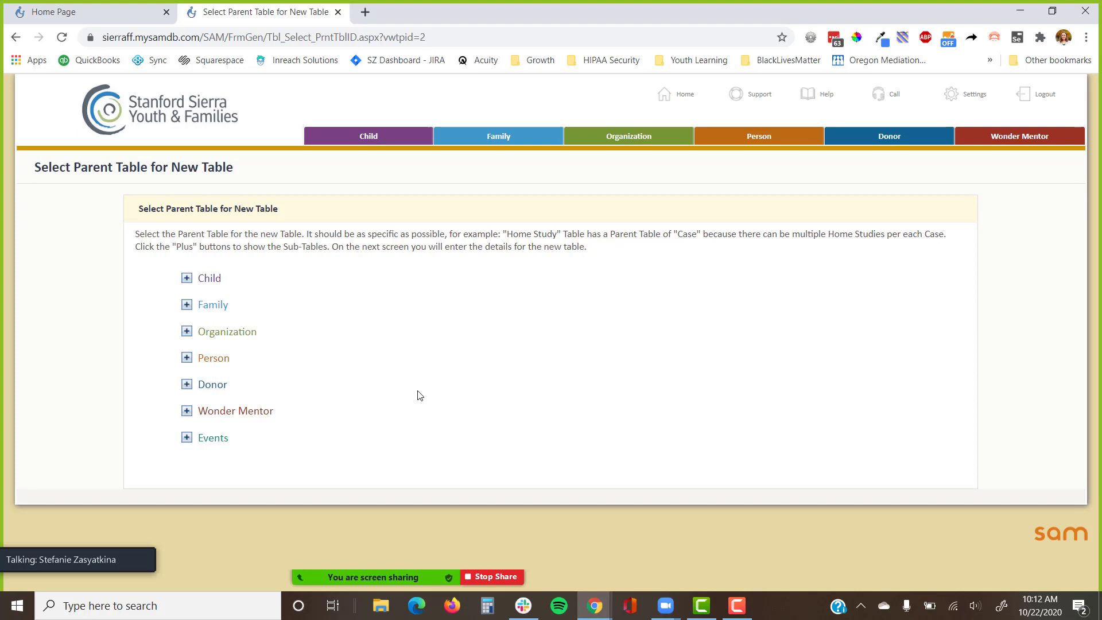
pyautogui.click(187, 309)
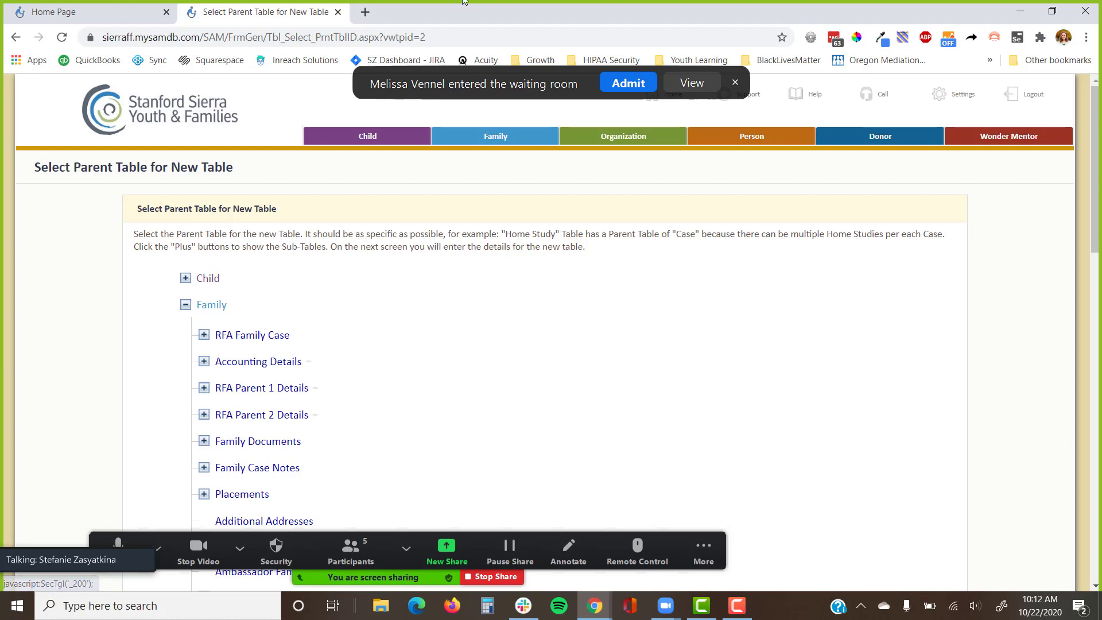
pyautogui.click(614, 85)
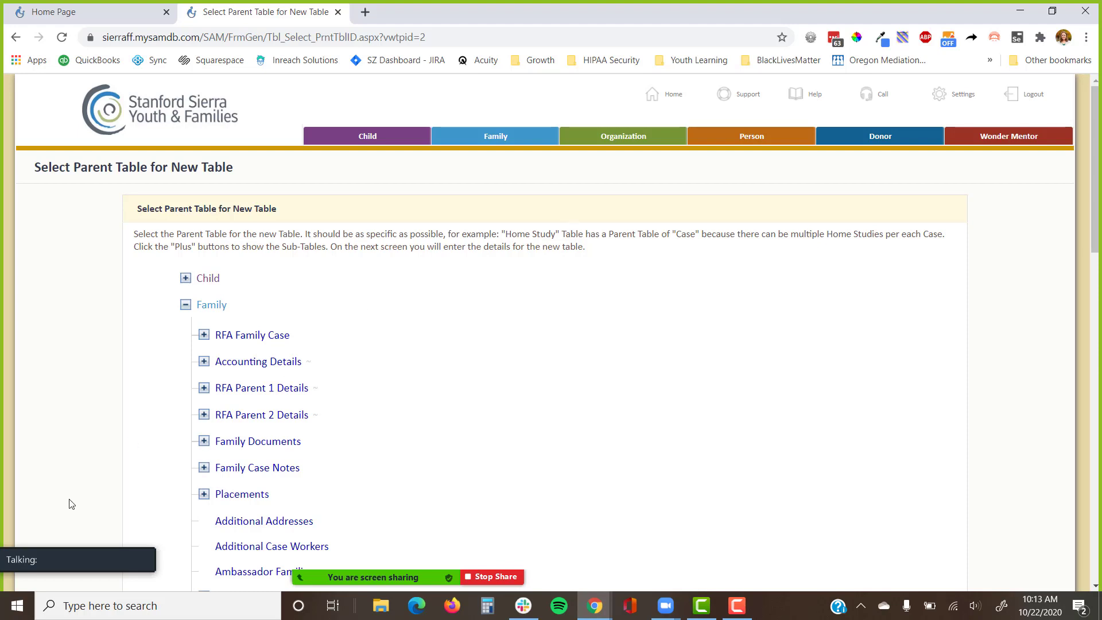
pyautogui.click(42, 536)
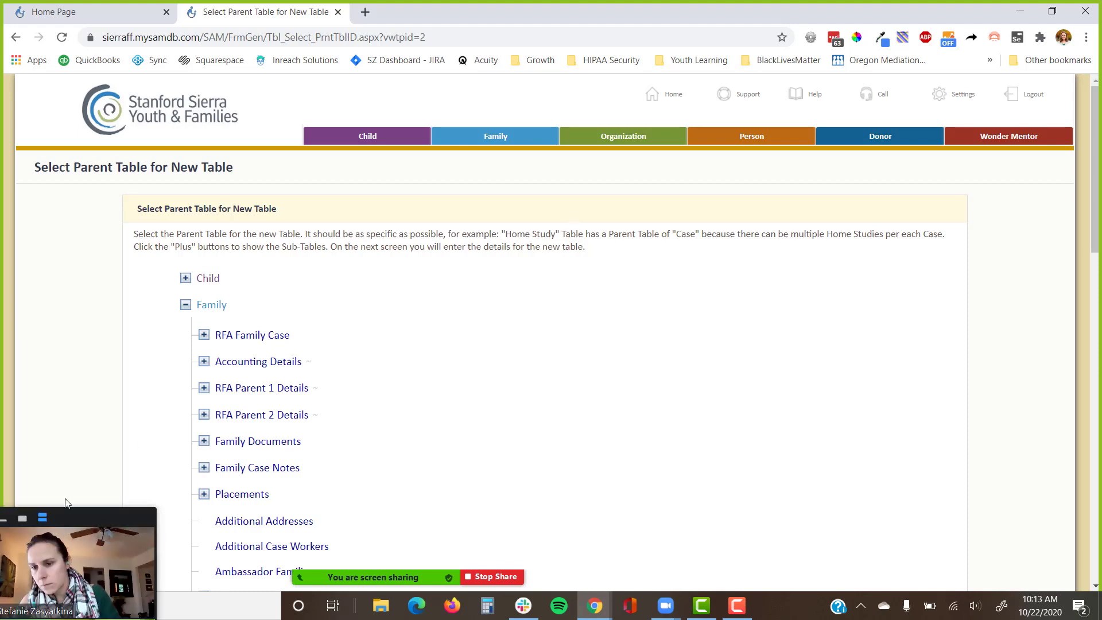
pyautogui.moveTo(66, 516); pyautogui.dragTo(101, 455)
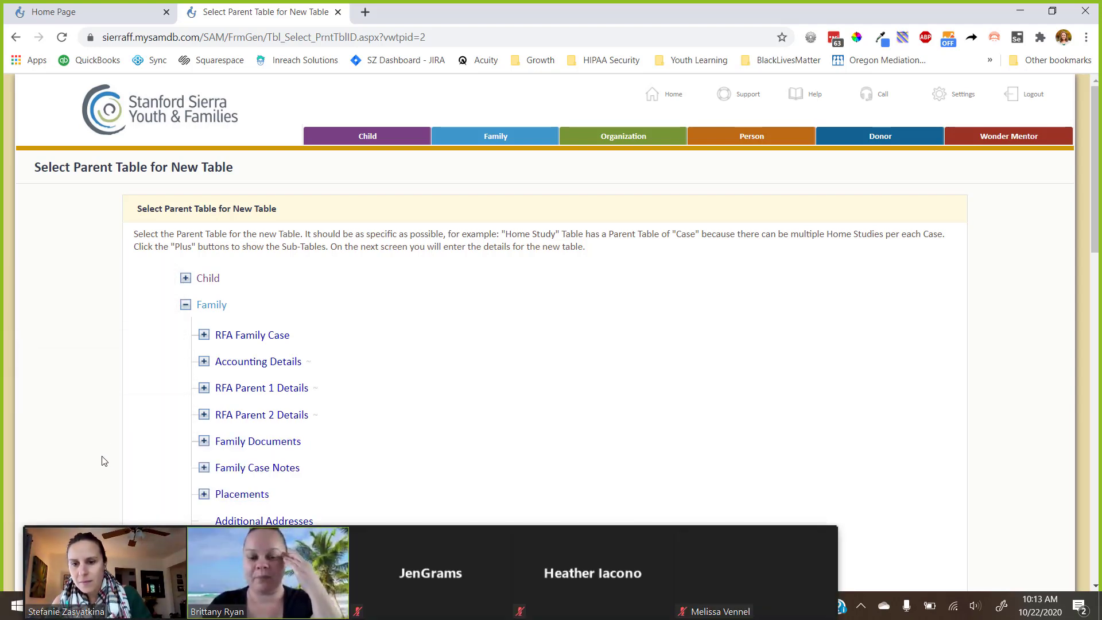
pyautogui.moveTo(782, 546)
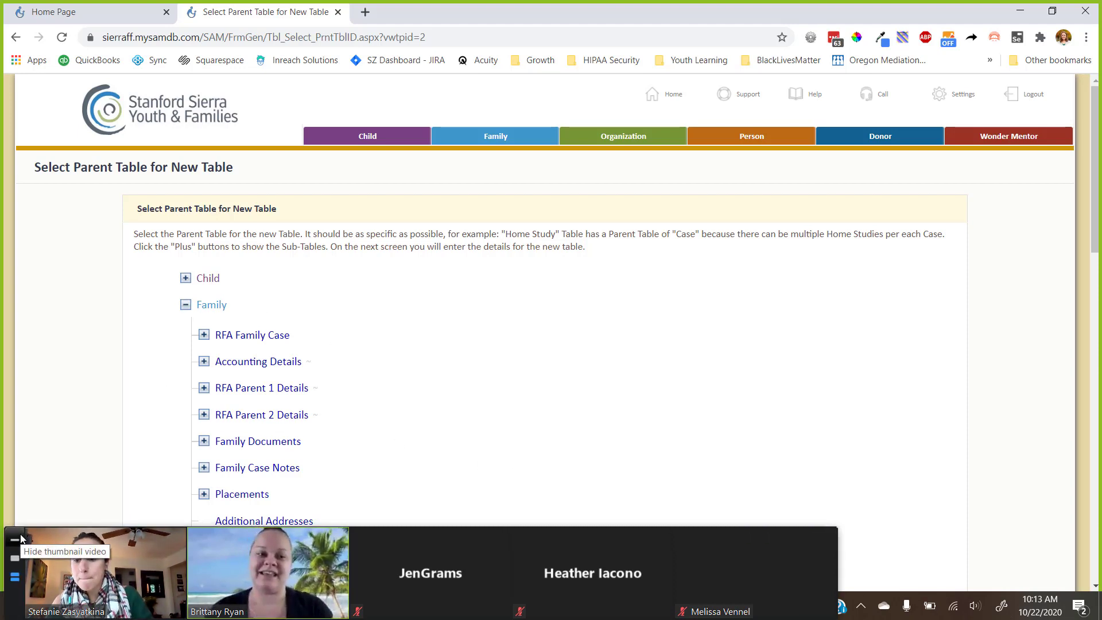
pyautogui.click(20, 538)
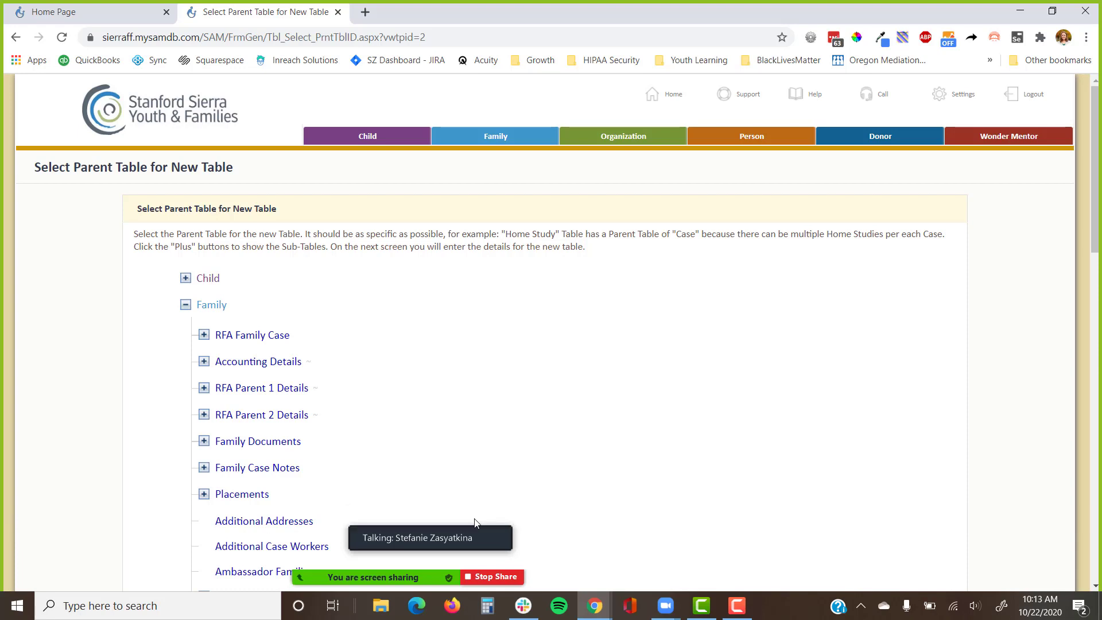
pyautogui.moveTo(392, 520); pyautogui.dragTo(150, 554)
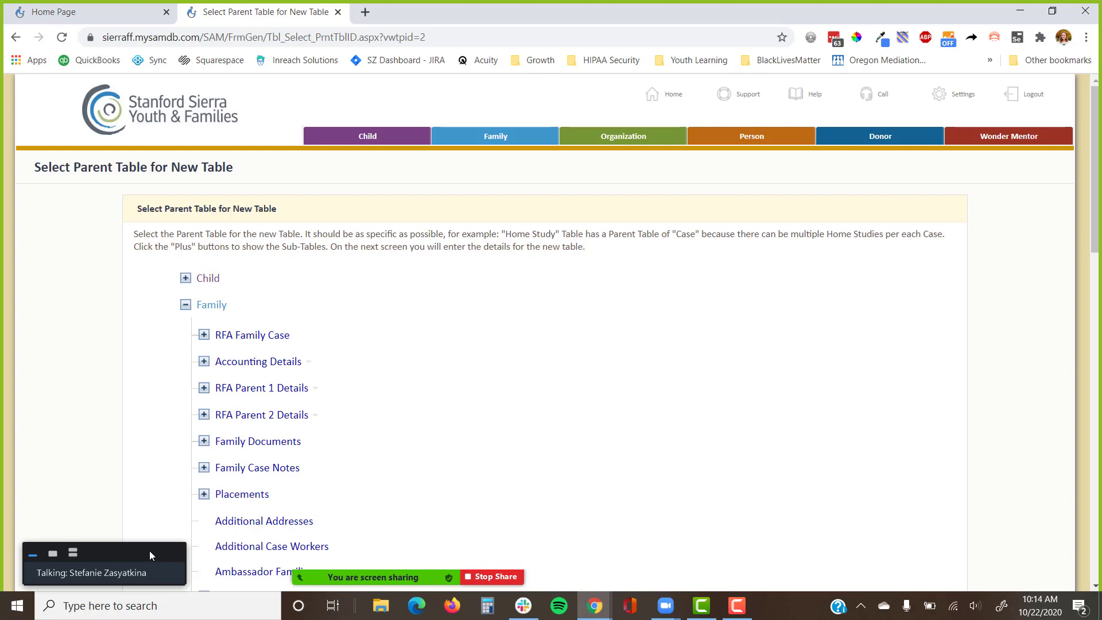
# Save a 'Background Checks' table under Family with multiple records per parent enabled.
pyautogui.click(217, 309)
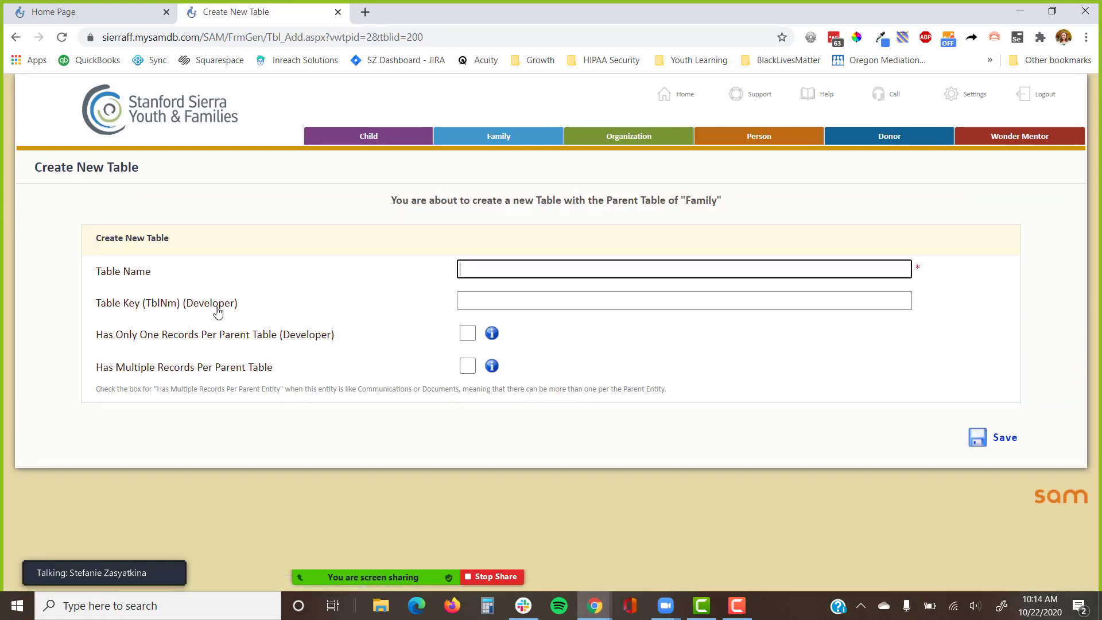
pyautogui.write('Back')
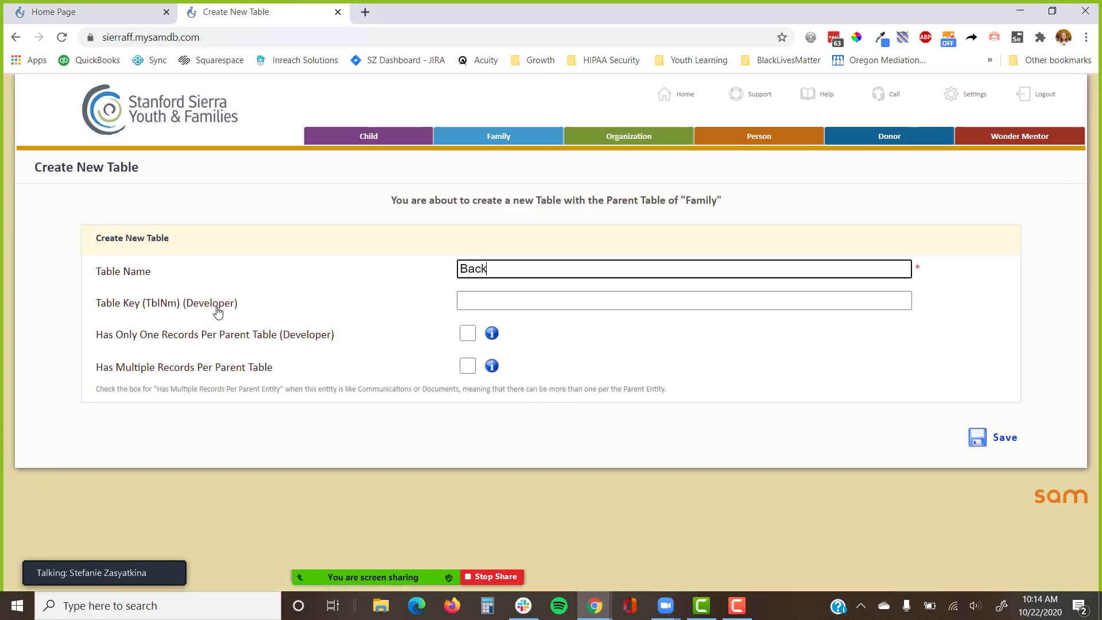
pyautogui.write('ground Checks')
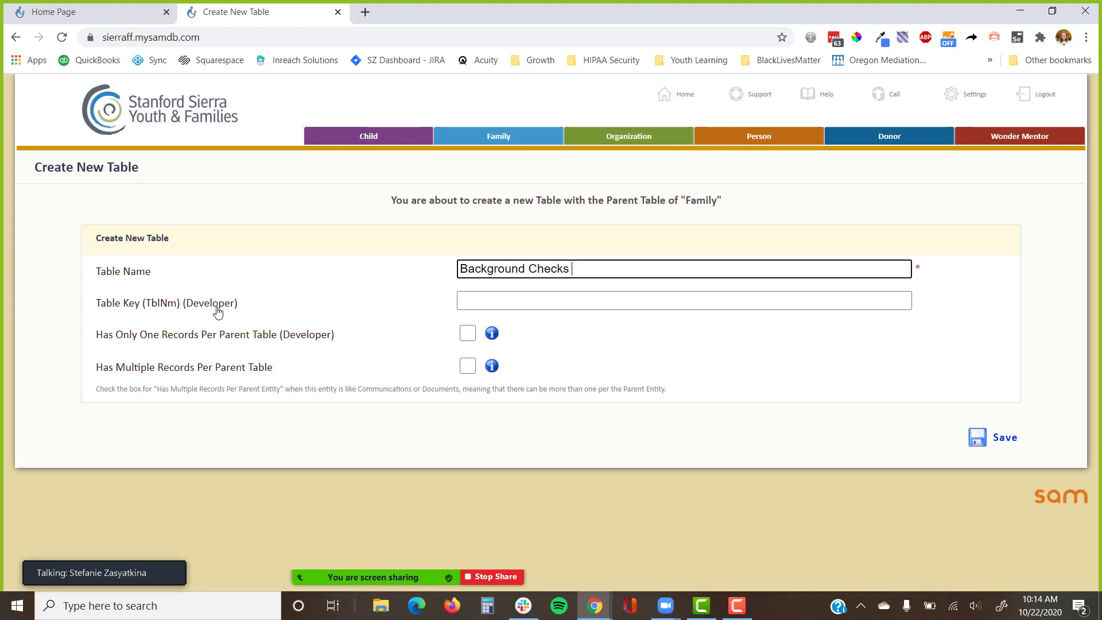
pyautogui.click(467, 368)
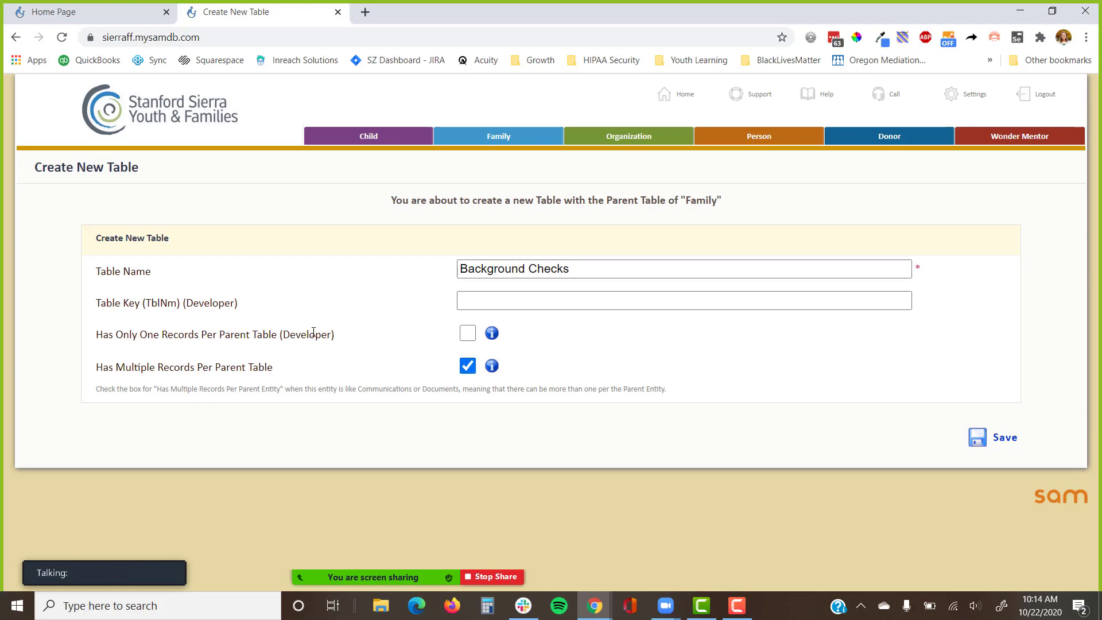
pyautogui.moveTo(347, 336); pyautogui.dragTo(97, 313)
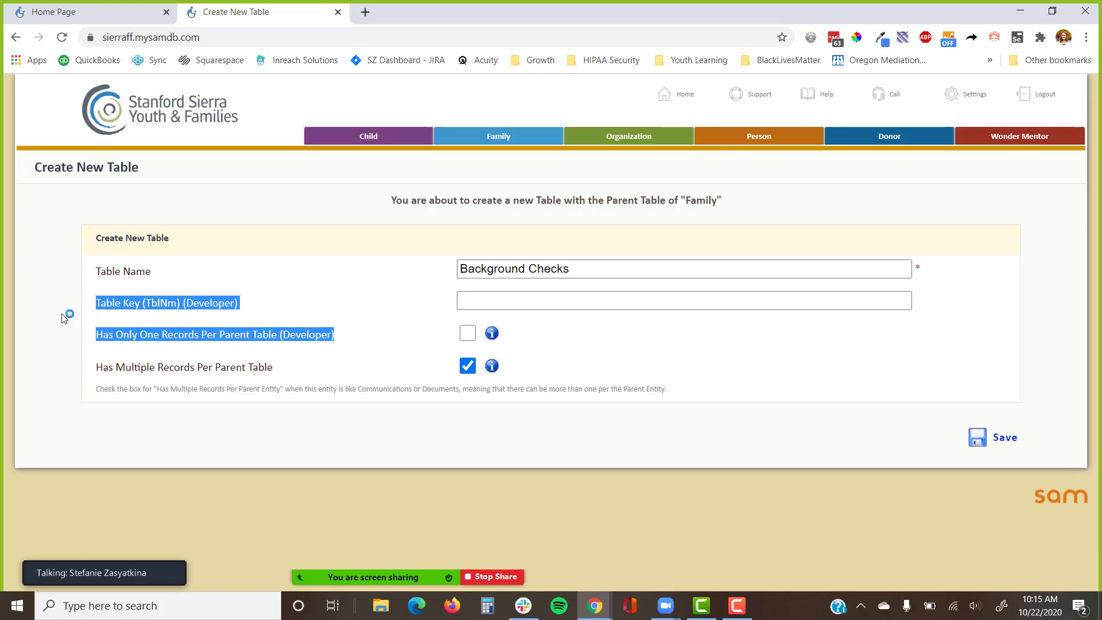
pyautogui.click(48, 326)
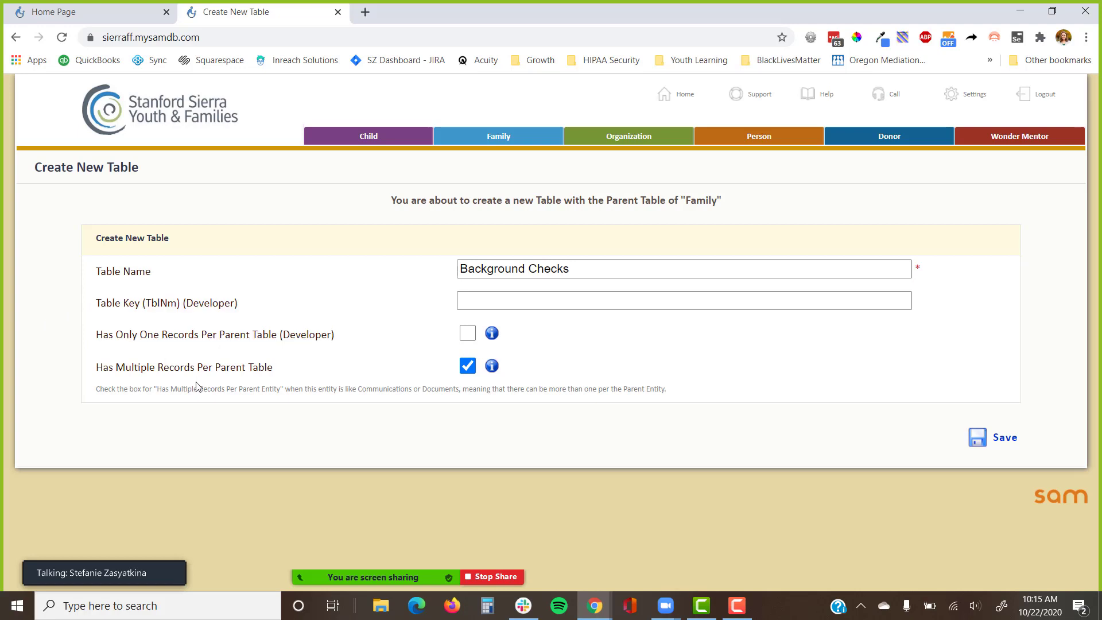
pyautogui.moveTo(275, 372); pyautogui.dragTo(99, 373)
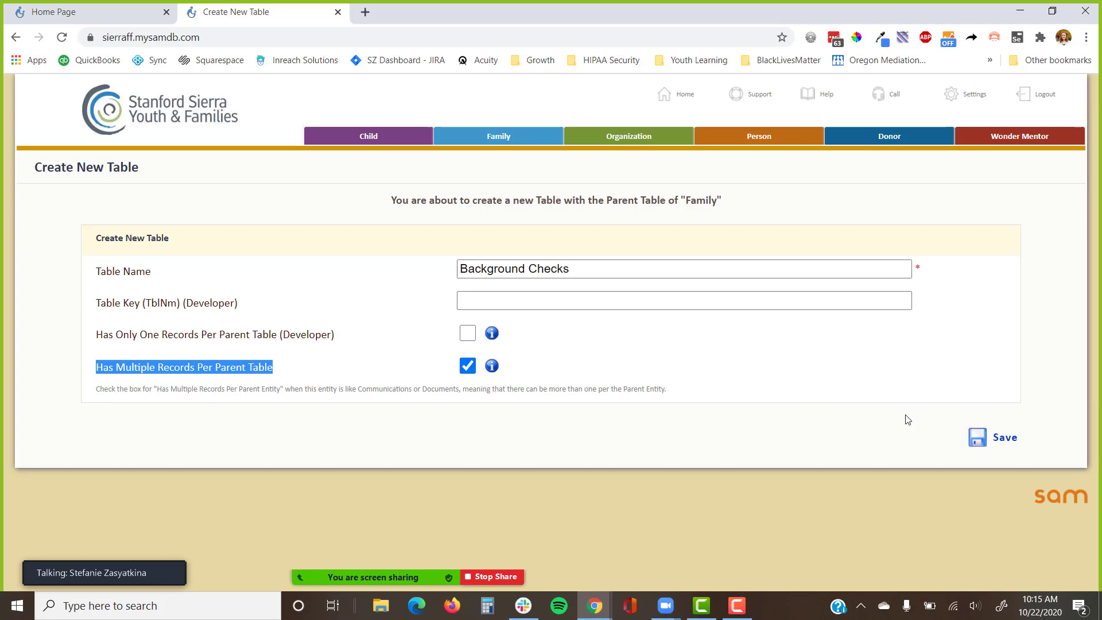
pyautogui.click(1004, 450)
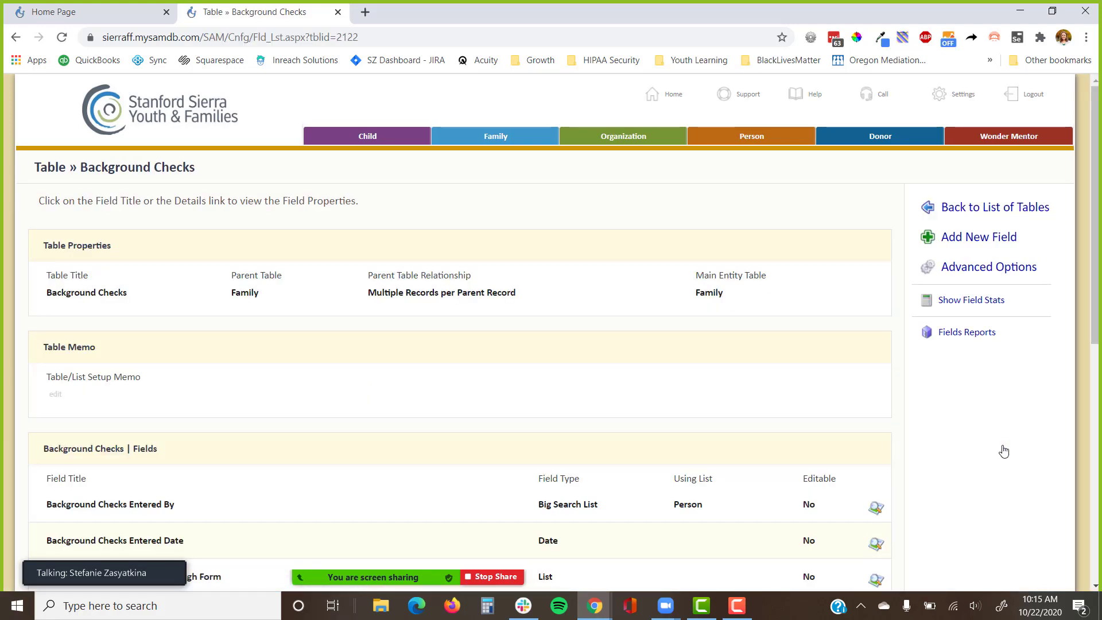
pyautogui.scroll(-4, 1004, 451)
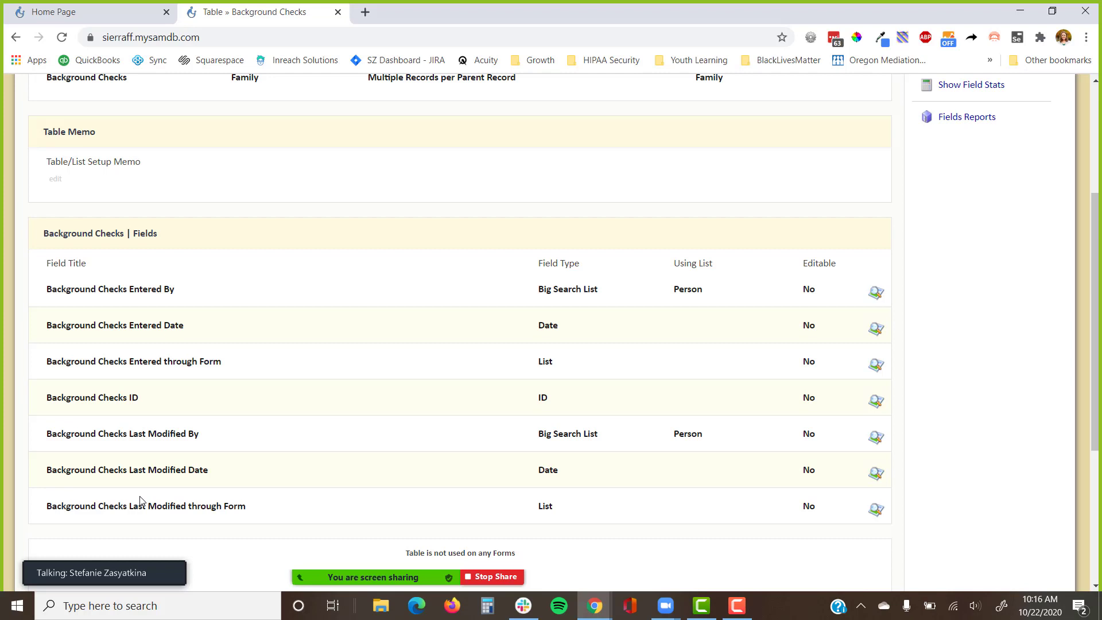
pyautogui.scroll(3, 964, 374)
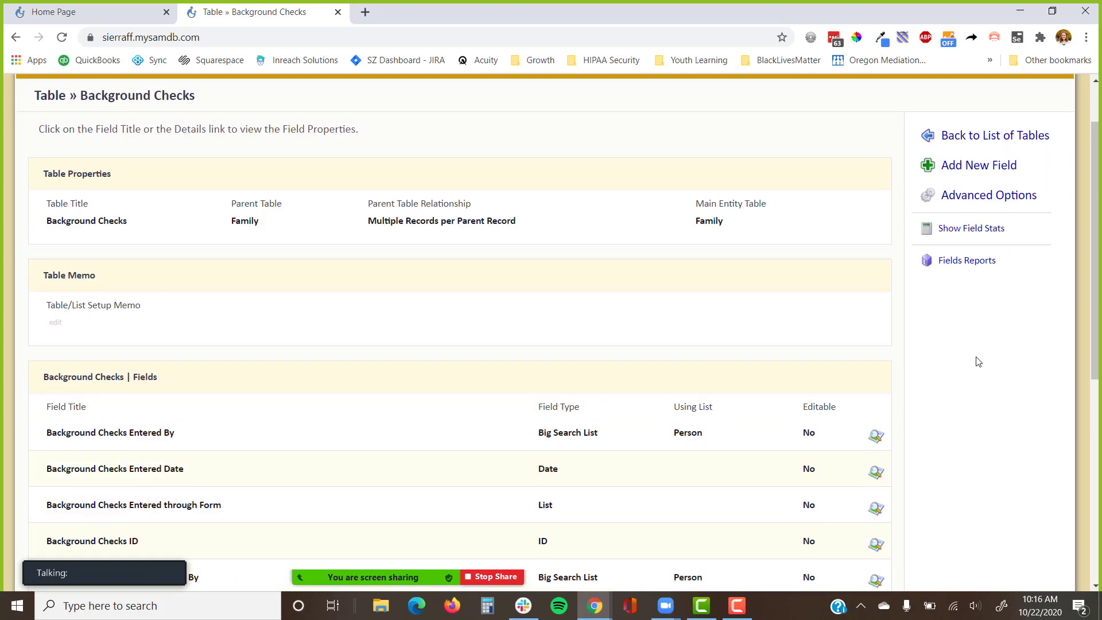
# Go through Advanced Options and Really Advanced Options to Multi-Record Standard Forms Setup.
pyautogui.click(995, 201)
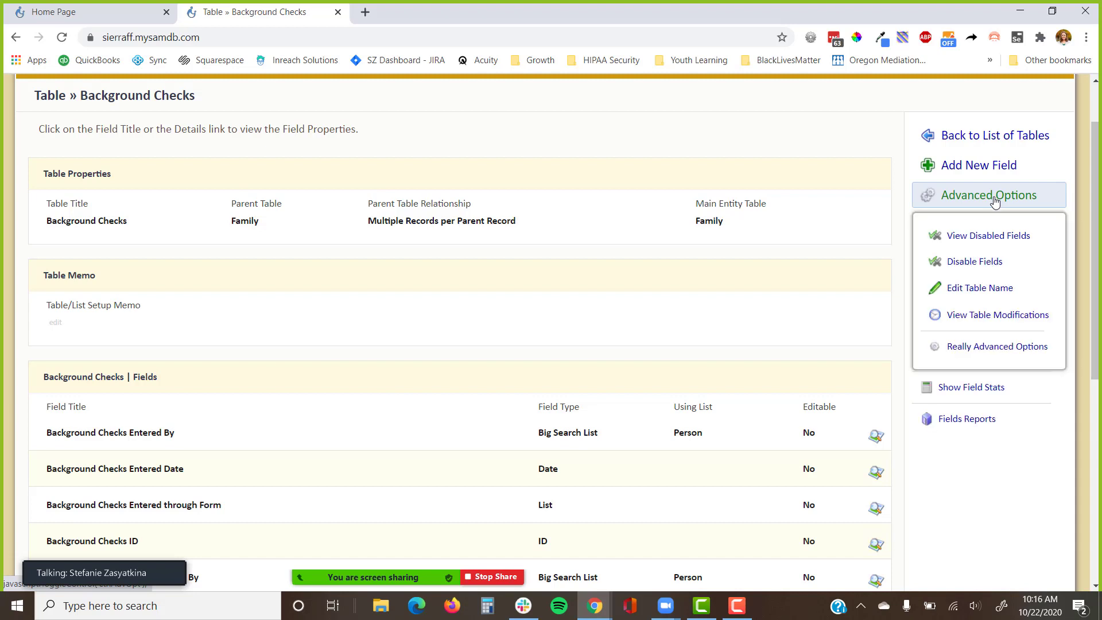
pyautogui.click(984, 354)
pyautogui.scroll(-1, 984, 356)
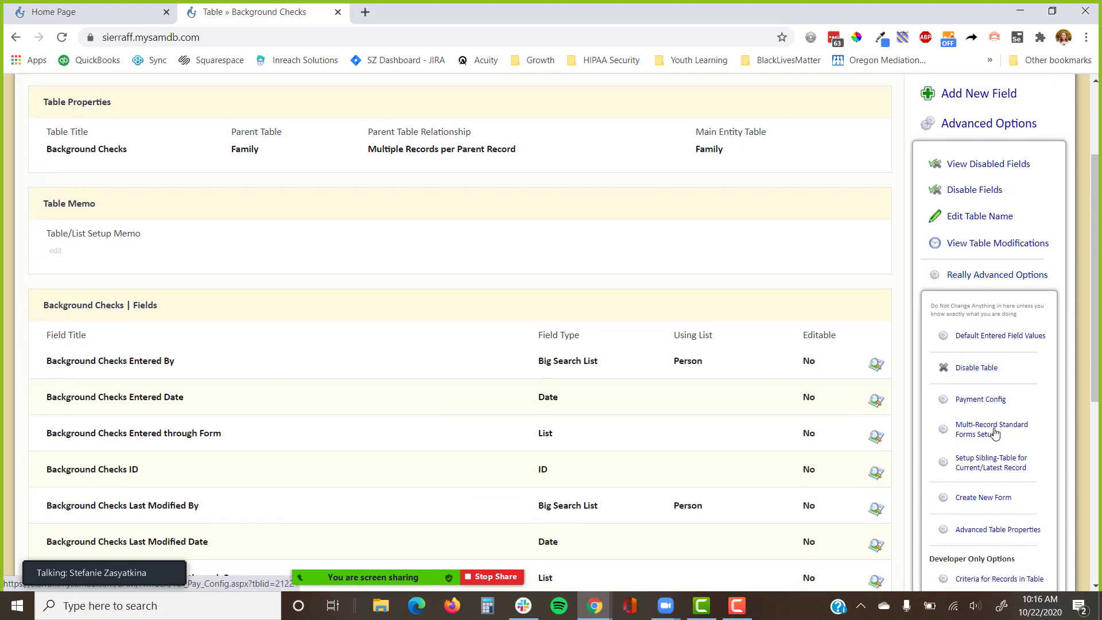
pyautogui.click(977, 431)
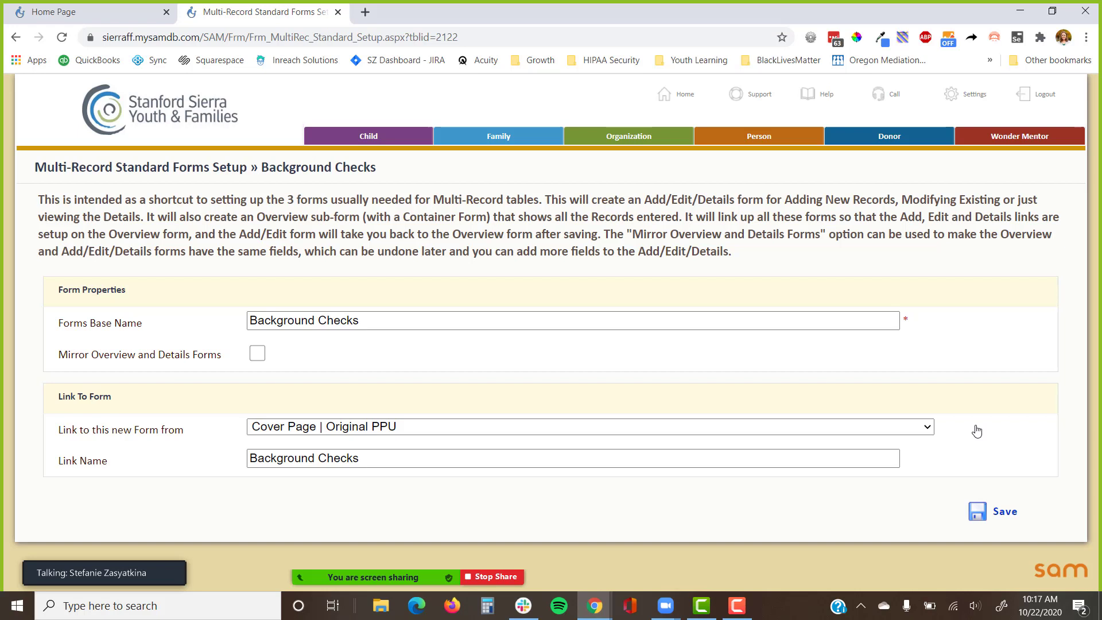
# Mirror the Overview and Details forms, link from Cover Page | Original PPU, and save.
pyautogui.click(263, 356)
pyautogui.click(329, 434)
pyautogui.scroll(-3, 352, 352)
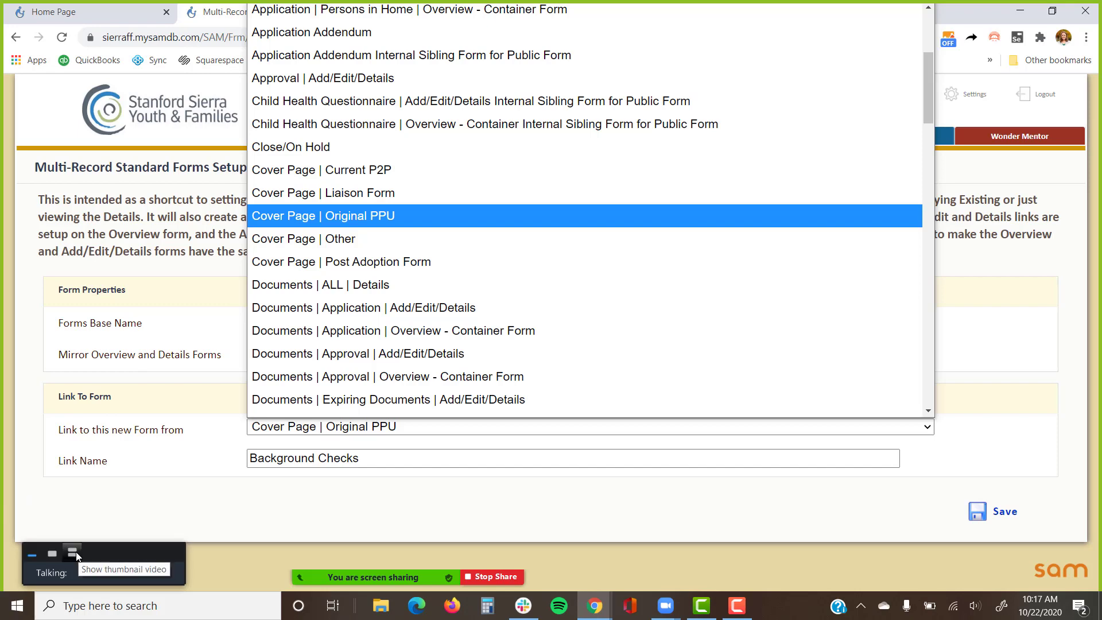
pyautogui.click(77, 553)
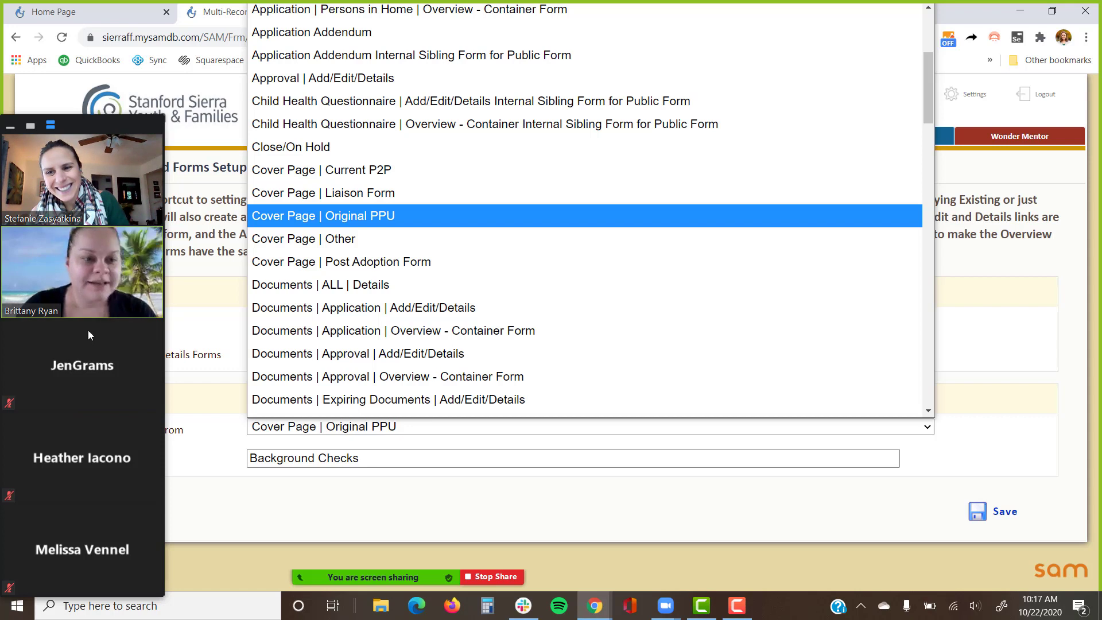
pyautogui.moveTo(110, 353)
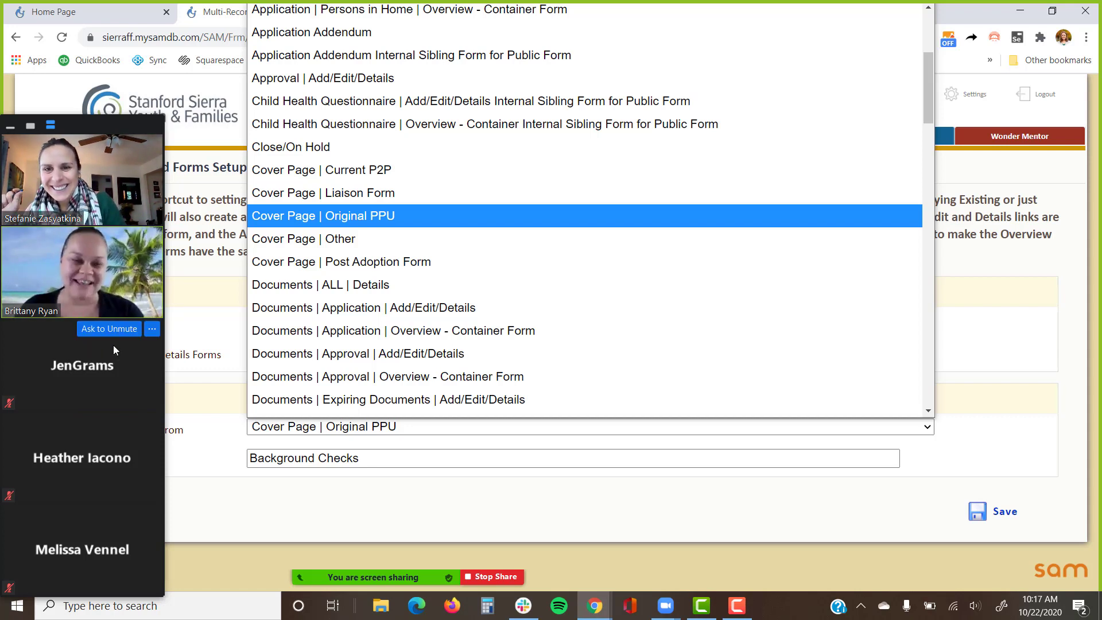
pyautogui.click(400, 216)
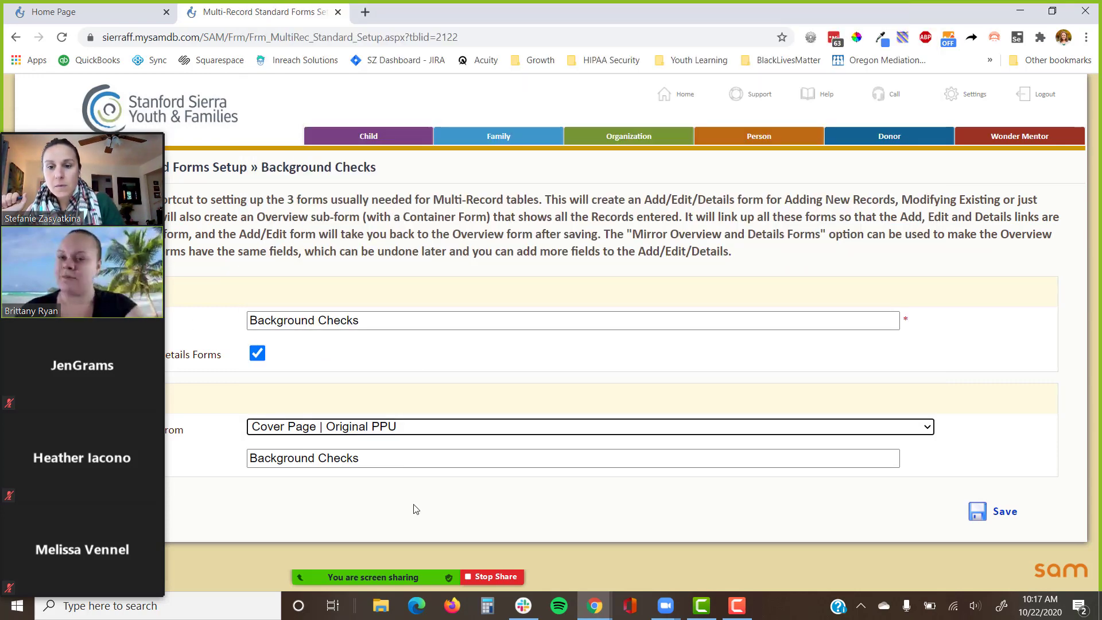
pyautogui.click(1022, 515)
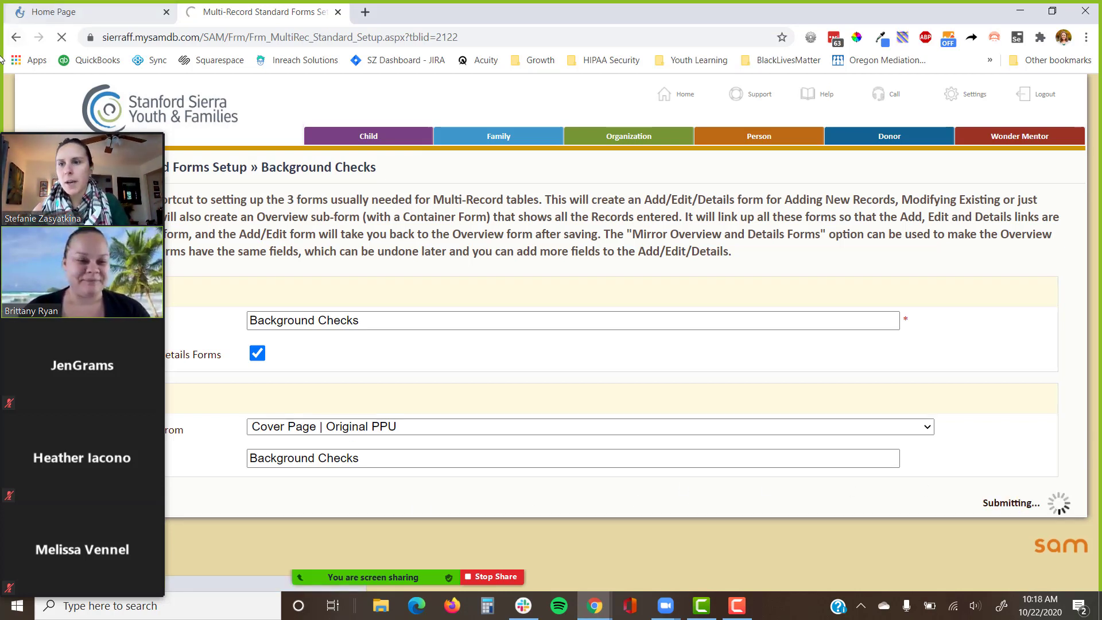
# Let the Background Checks | Add/Edit/Details Form Customizer load and review its title and links.
pyautogui.moveTo(16, 134)
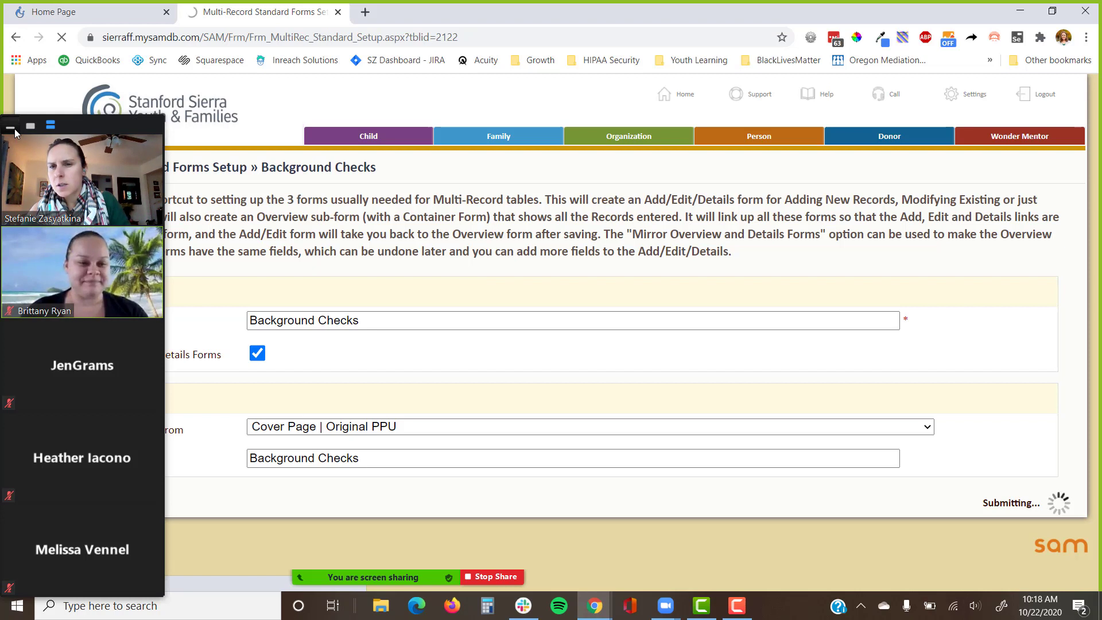
pyautogui.click(15, 132)
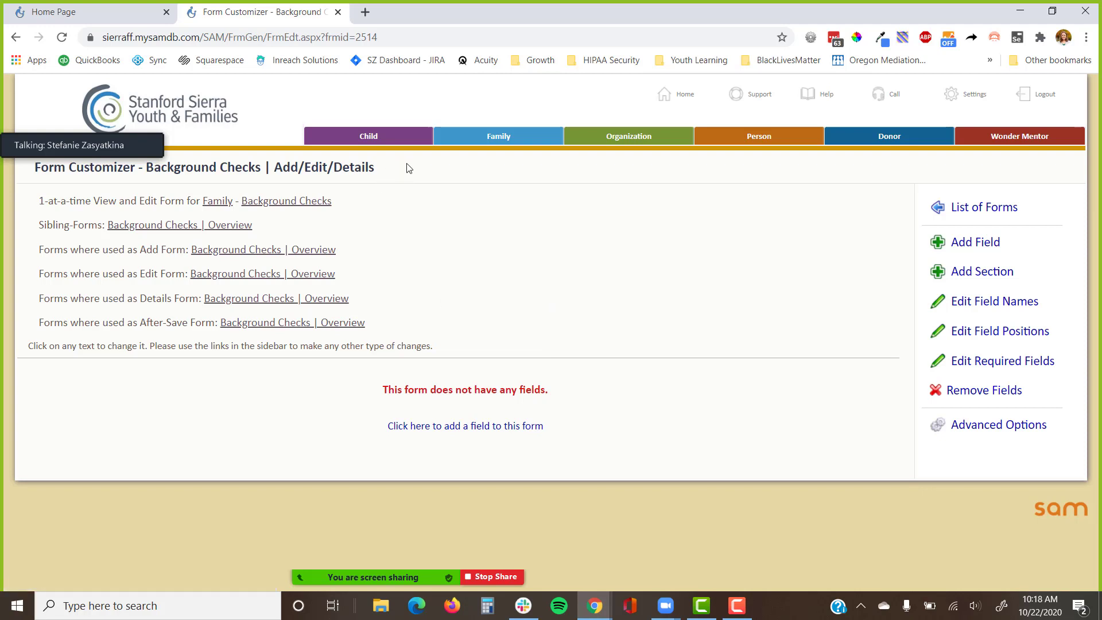
pyautogui.moveTo(409, 167); pyautogui.dragTo(27, 183)
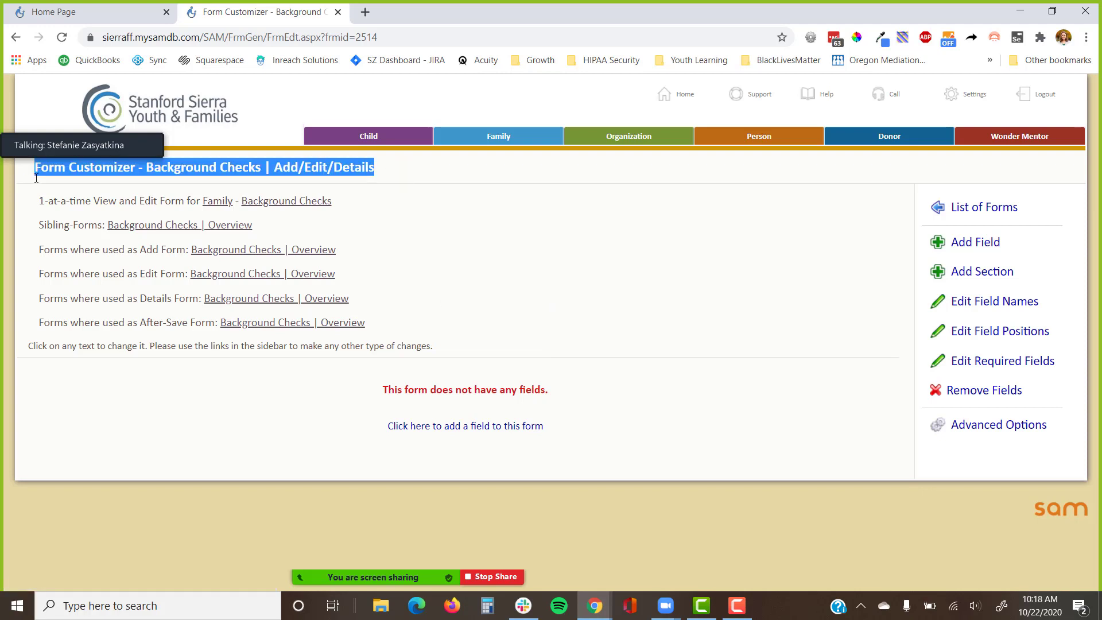
pyautogui.click(405, 181)
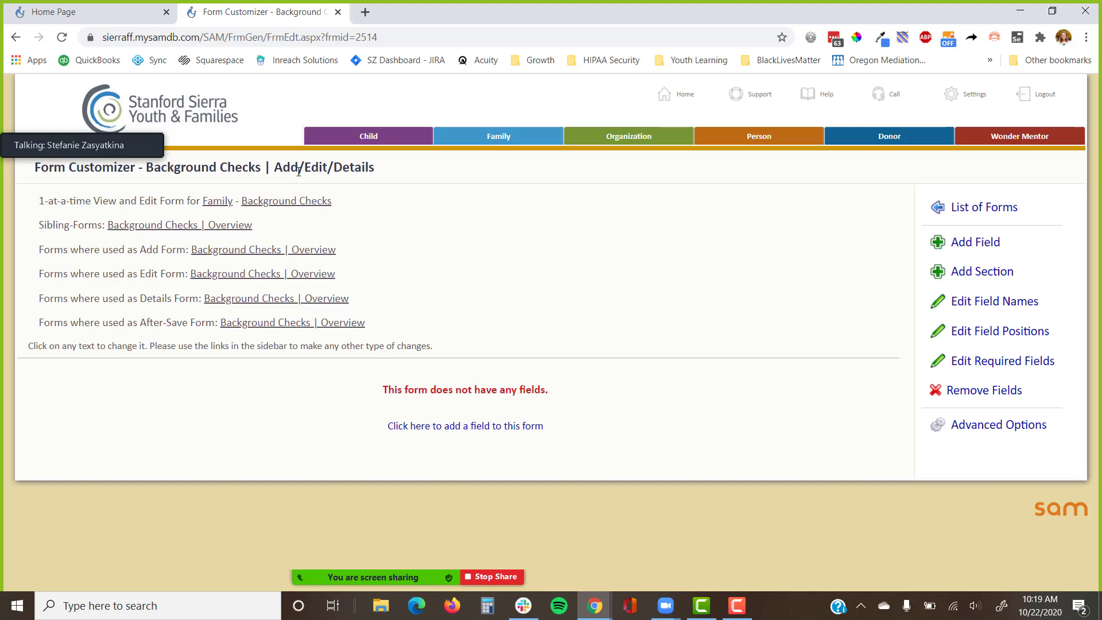
# Open the Background Checks | Overview form customizer in a new tab.
pyautogui.rightClick(320, 253)
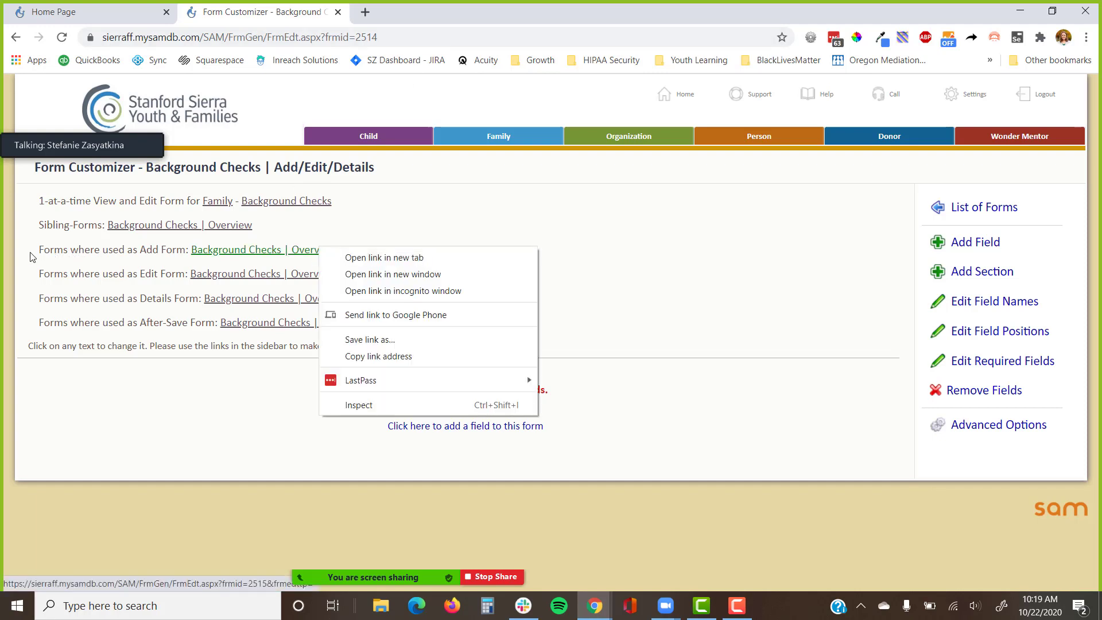
pyautogui.moveTo(32, 257); pyautogui.dragTo(188, 264)
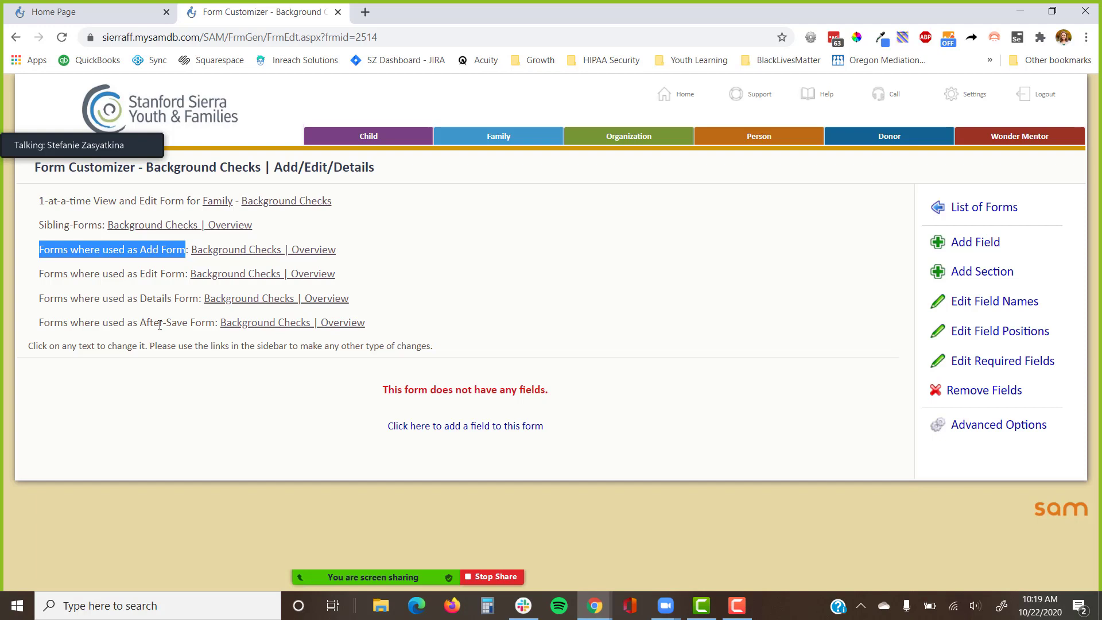
pyautogui.moveTo(405, 325); pyautogui.dragTo(214, 325)
pyautogui.rightClick(285, 250)
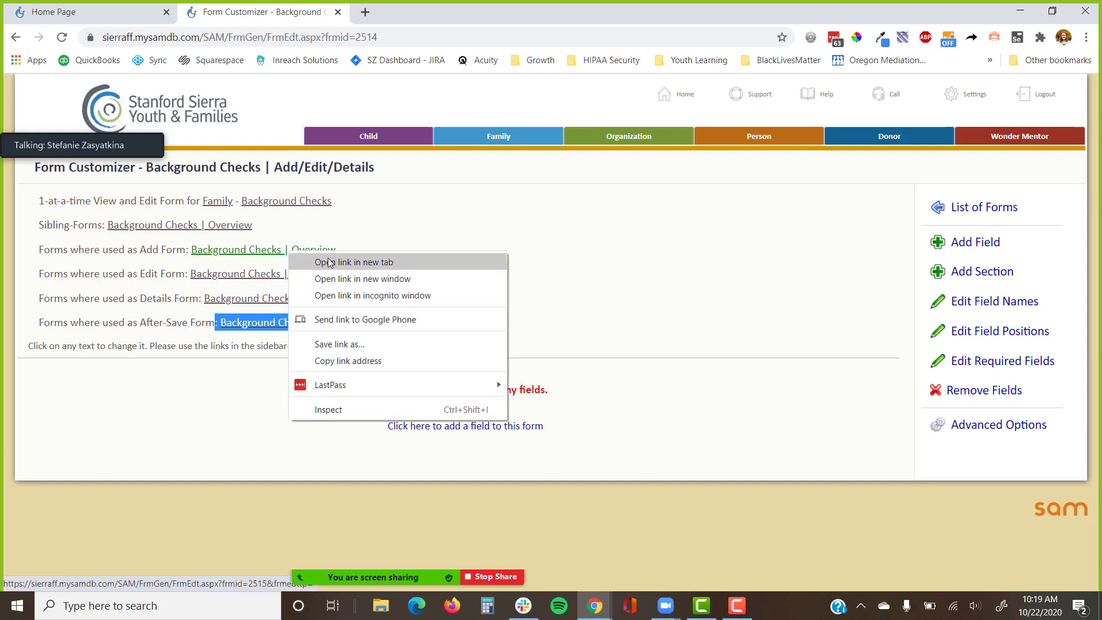
pyautogui.click(310, 259)
pyautogui.click(402, 12)
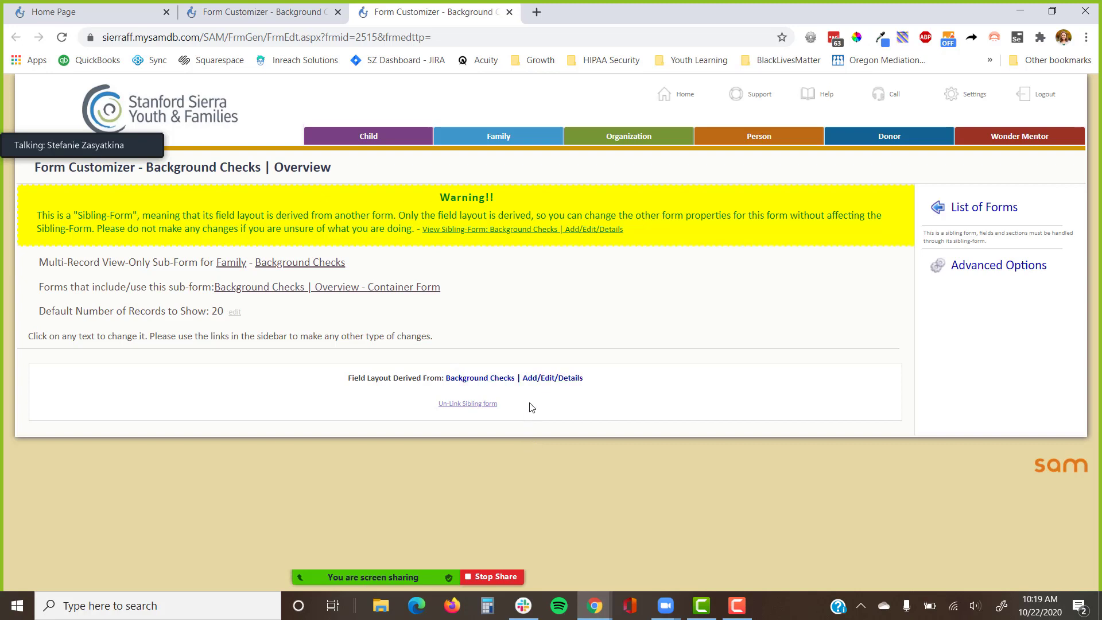
# Review the sibling-form warning, then return to the Add/Edit/Details form tab.
pyautogui.moveTo(529, 405); pyautogui.dragTo(381, 407)
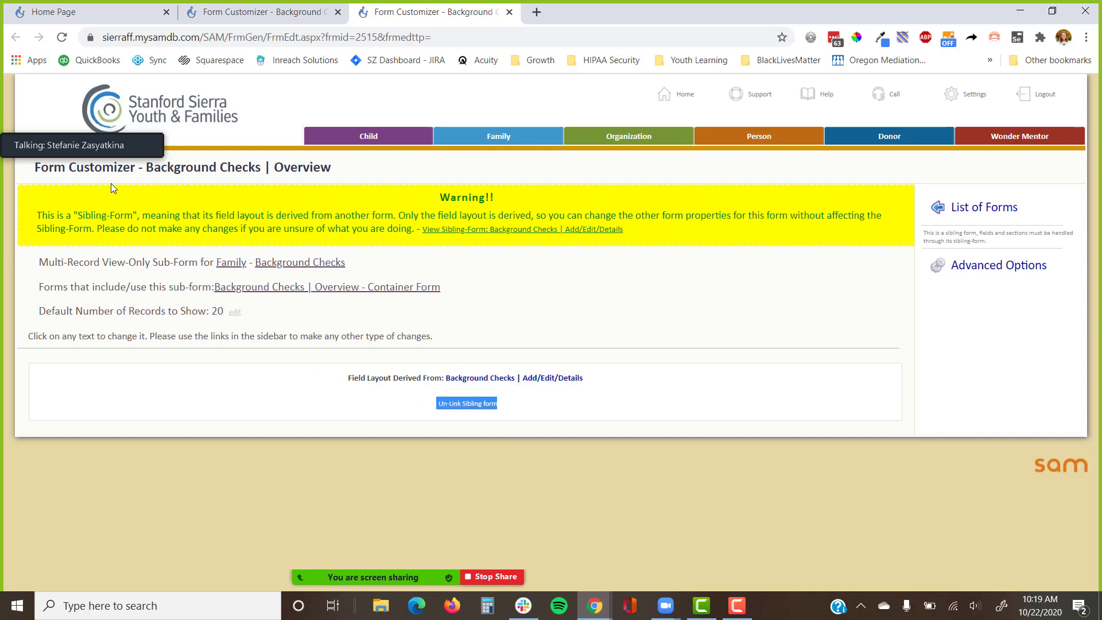
pyautogui.moveTo(57, 217); pyautogui.dragTo(397, 221)
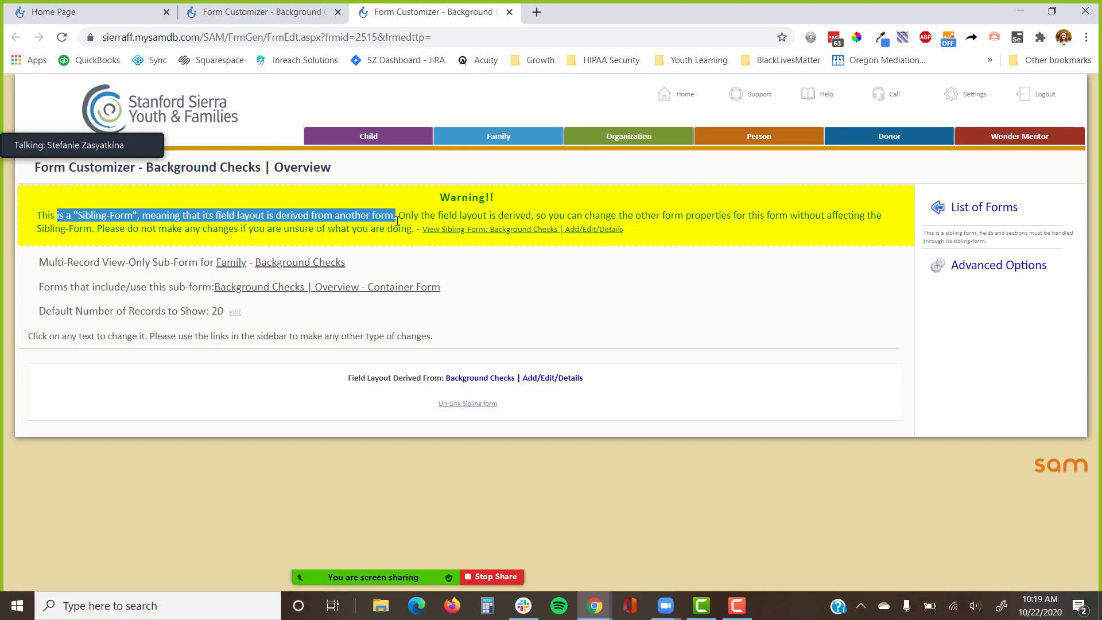
pyautogui.click(441, 258)
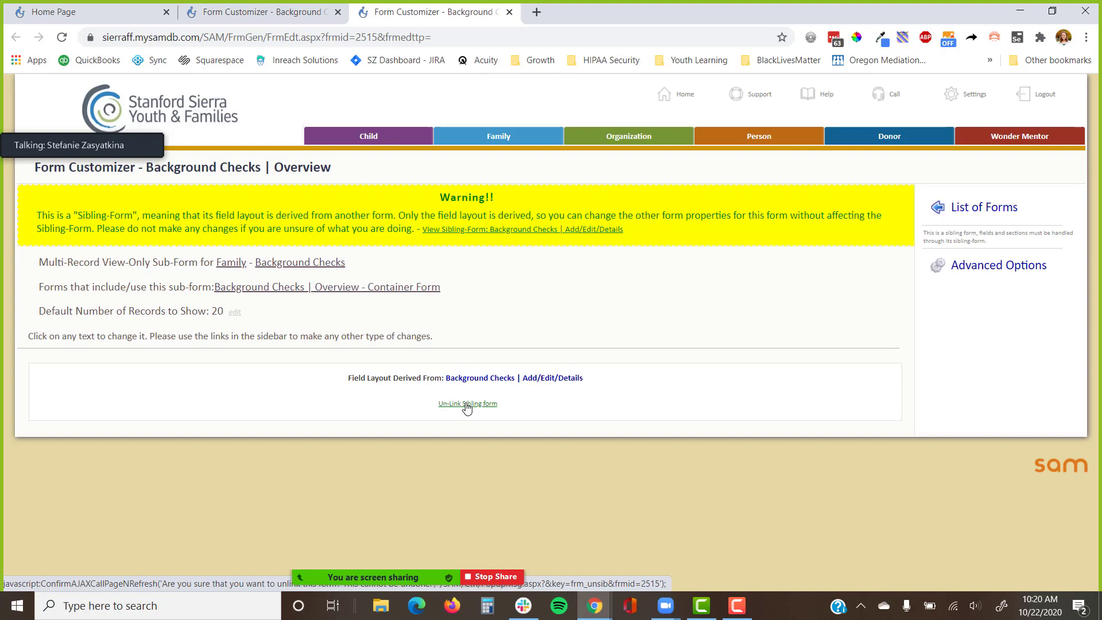
pyautogui.click(309, 12)
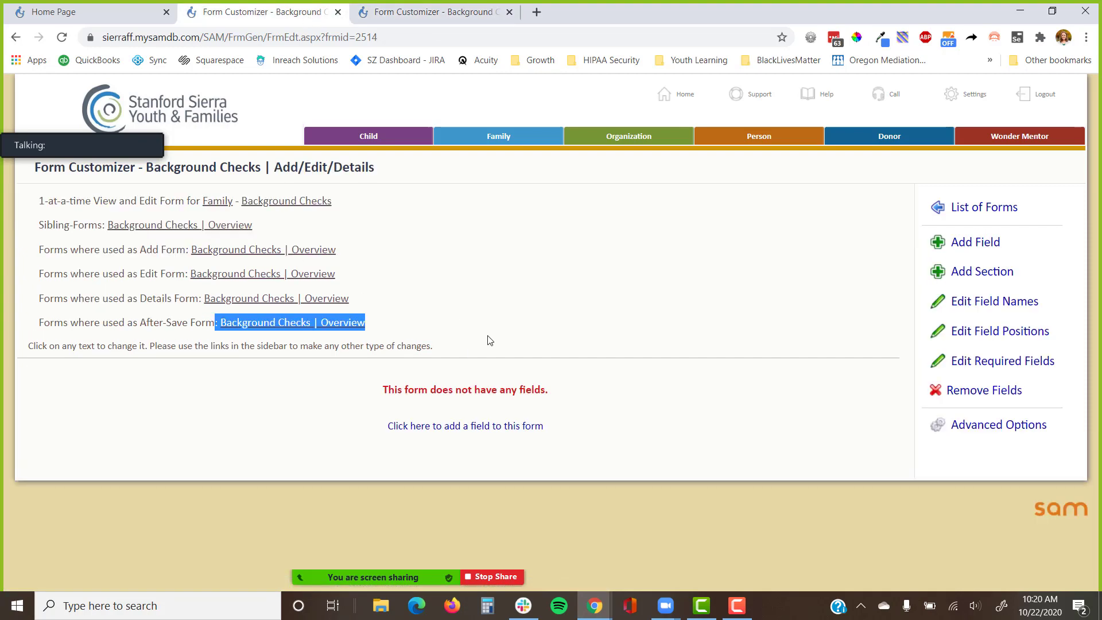
# Choose Add Field, then Create New Background Checks Field.
pyautogui.click(969, 243)
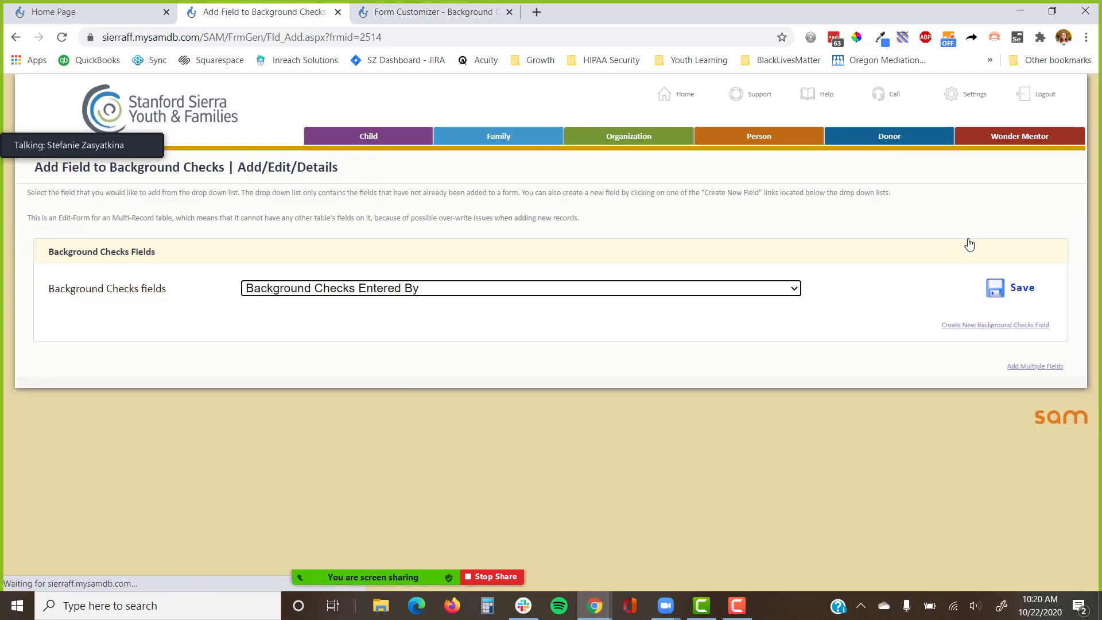
pyautogui.click(951, 325)
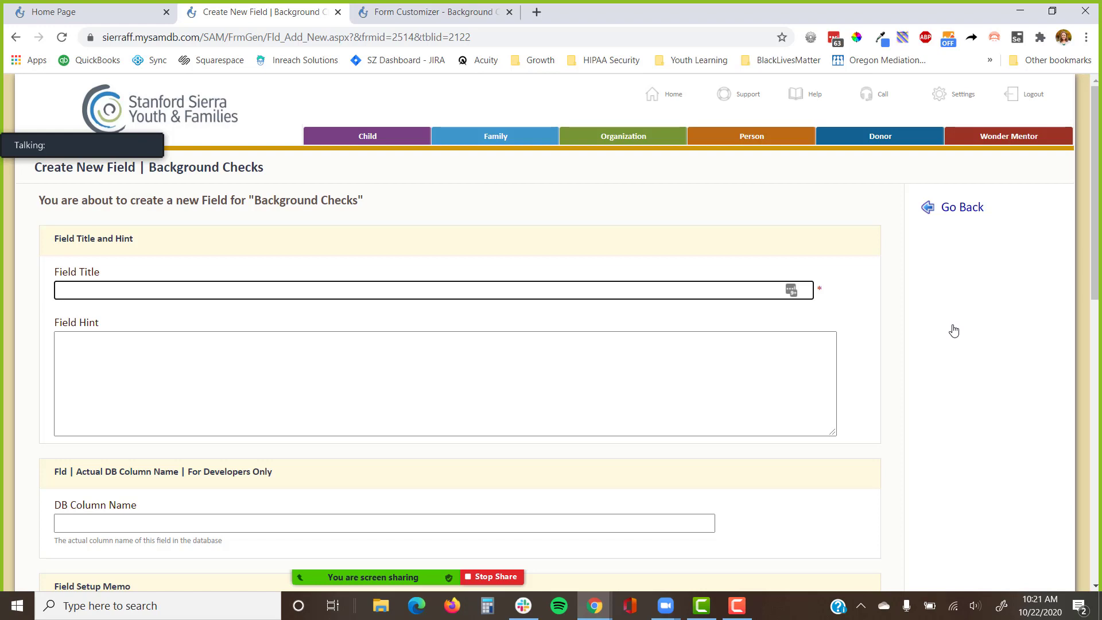
# Title the new field 'Background Check For' and keep the Text field type.
pyautogui.write('Name of Per')
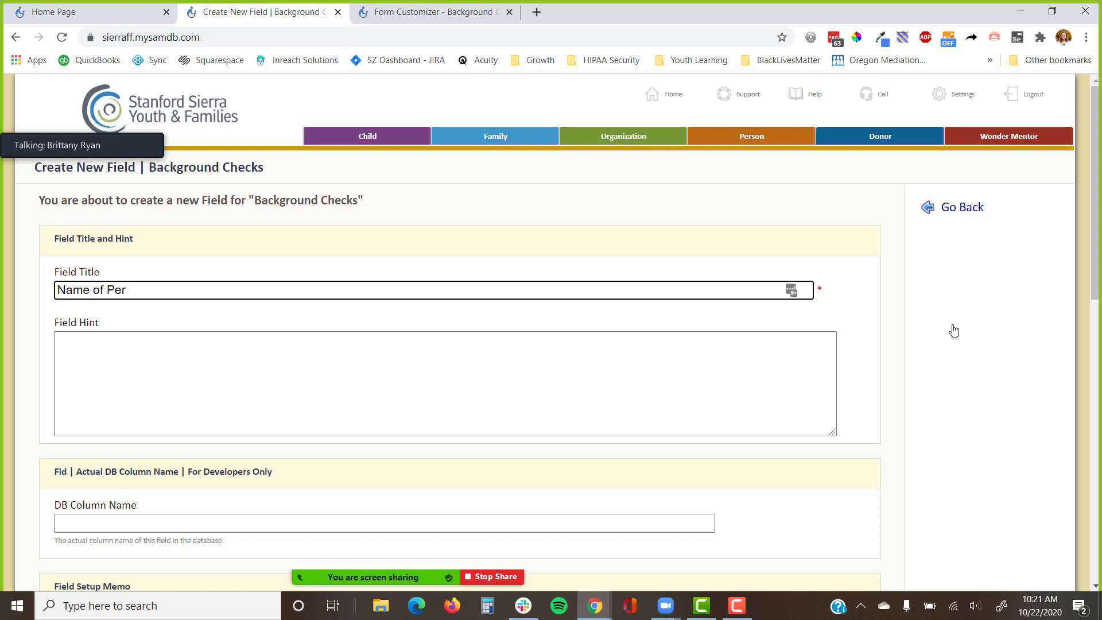
pyautogui.write('son')
pyautogui.hotkey('ctrl', 'a')
pyautogui.write('Wha')
pyautogui.press('BackSpace')
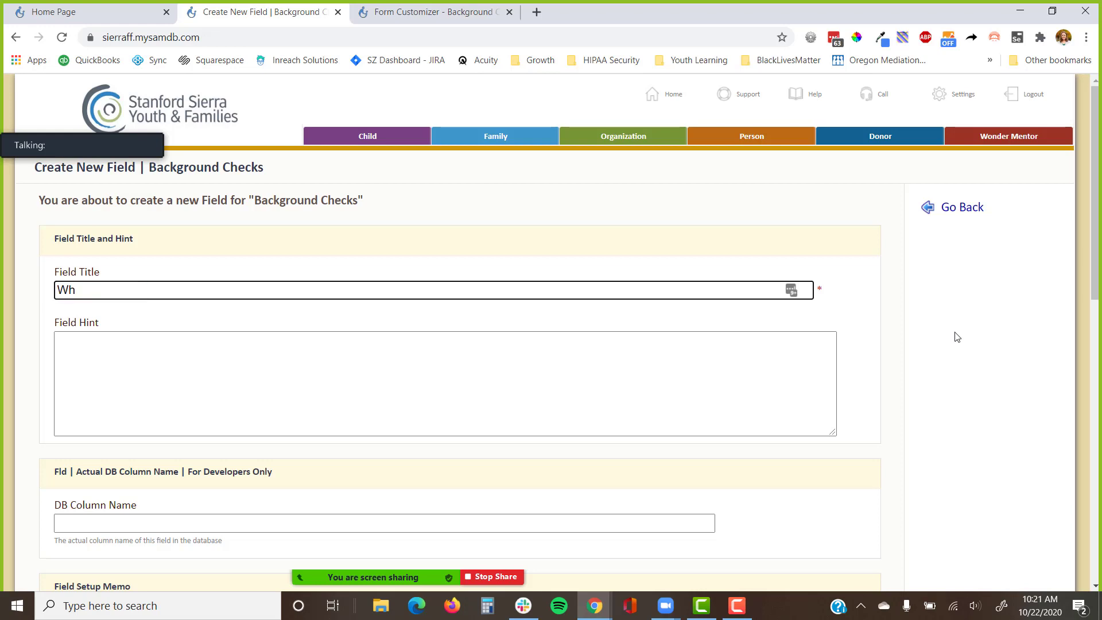
pyautogui.press('BackSpace')
pyautogui.press('BackSpace')
pyautogui.write('Background Check For')
pyautogui.press('Return')
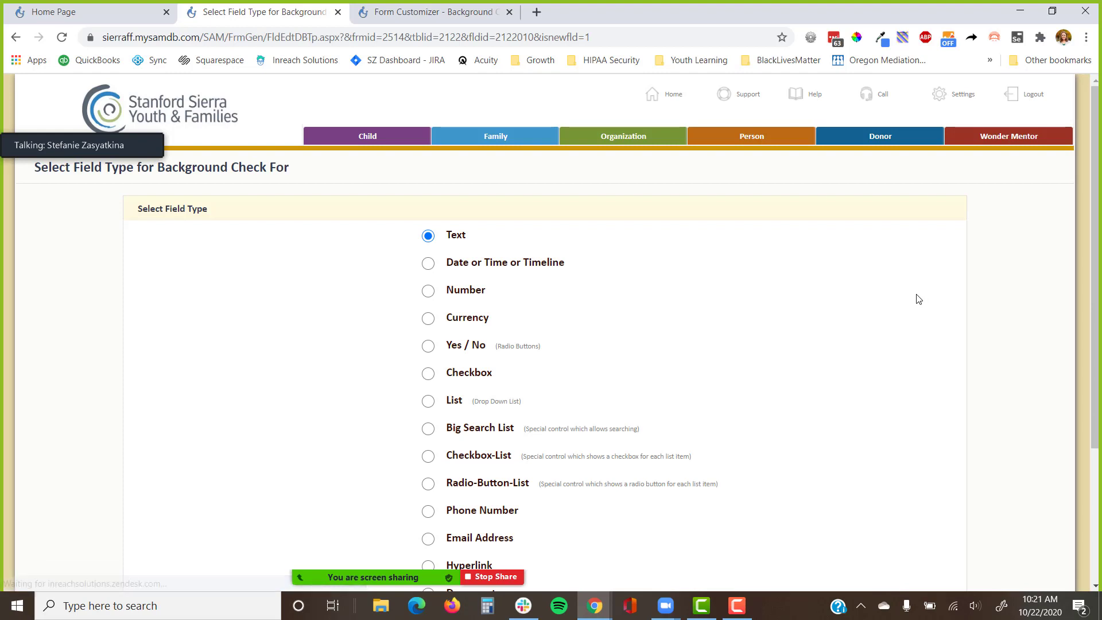
pyautogui.press('Return')
pyautogui.press('Return')
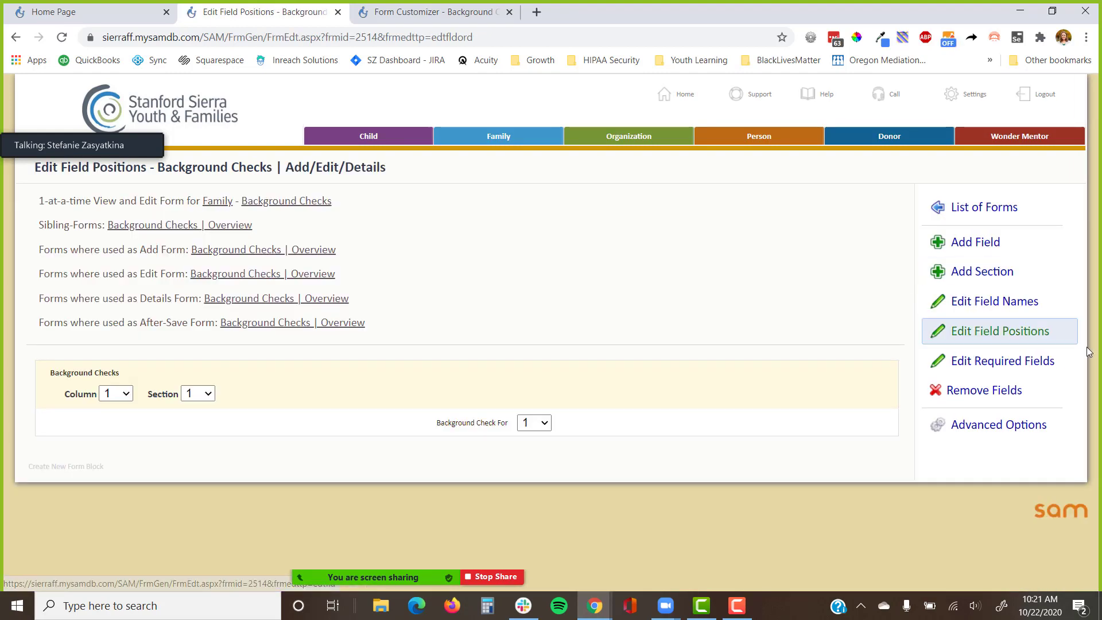
# Add another new Background Checks field and give it the title 'State'.
pyautogui.click(992, 249)
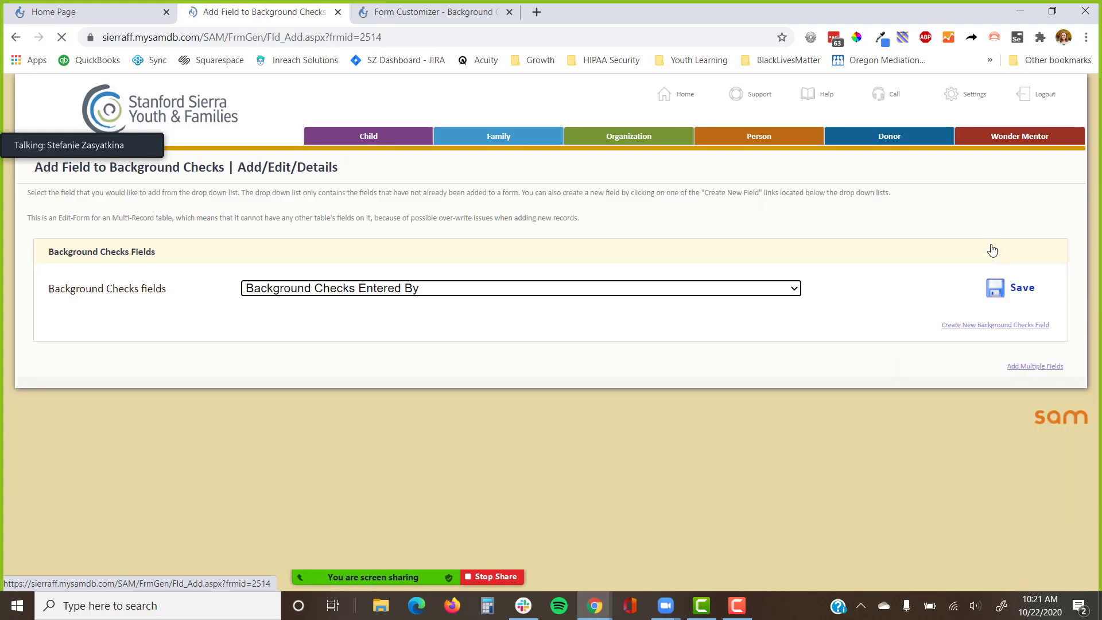
pyautogui.click(985, 326)
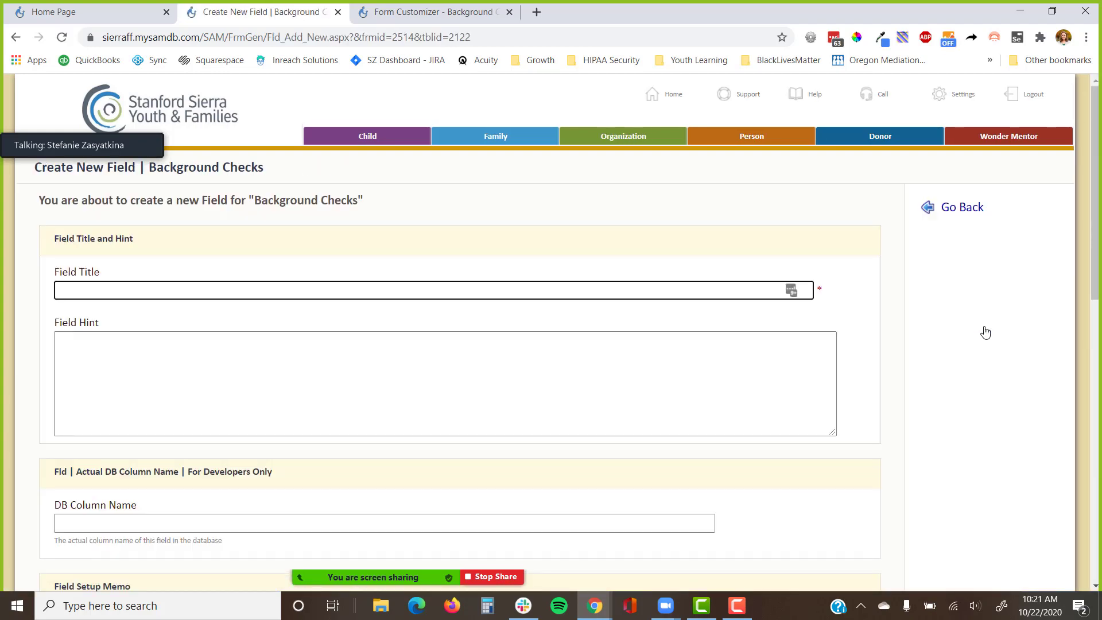
pyautogui.write('State')
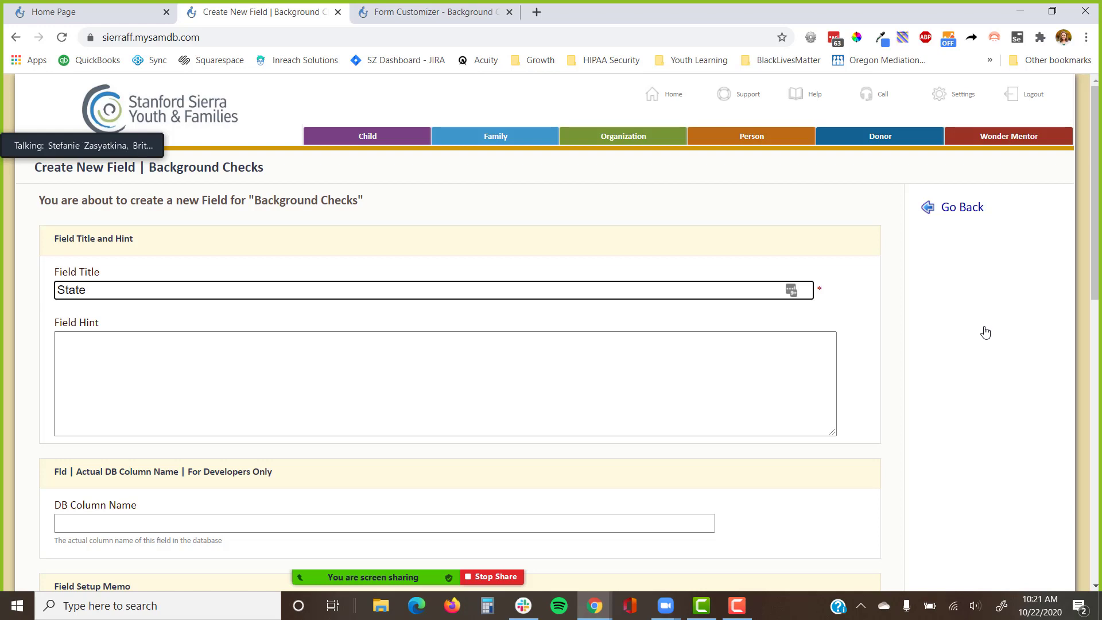
pyautogui.press('Return')
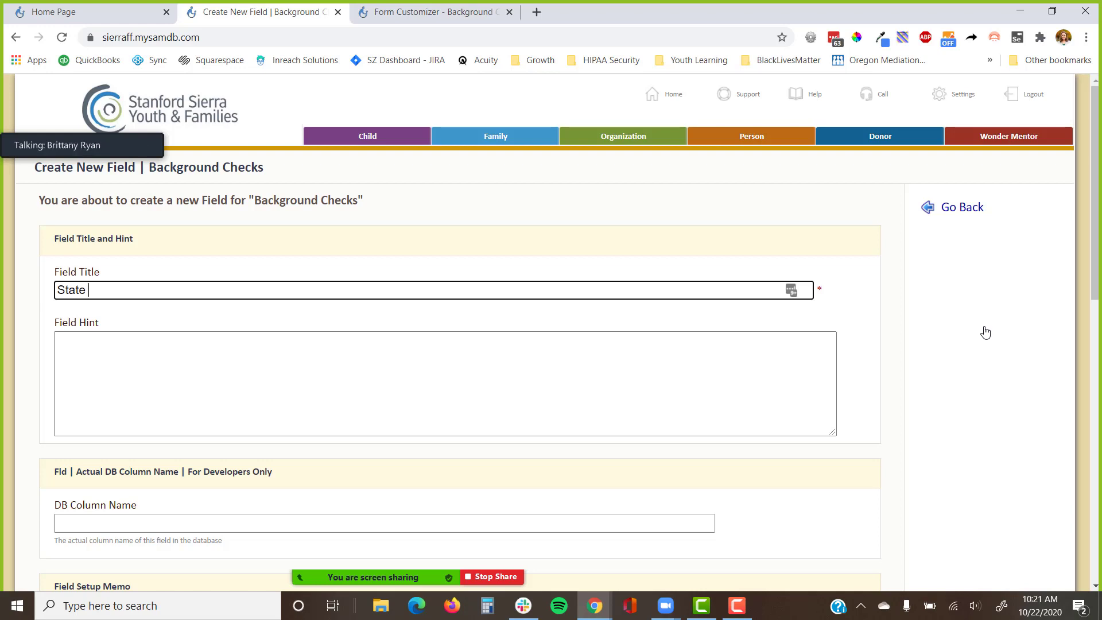
pyautogui.scroll(-1, 498, 344)
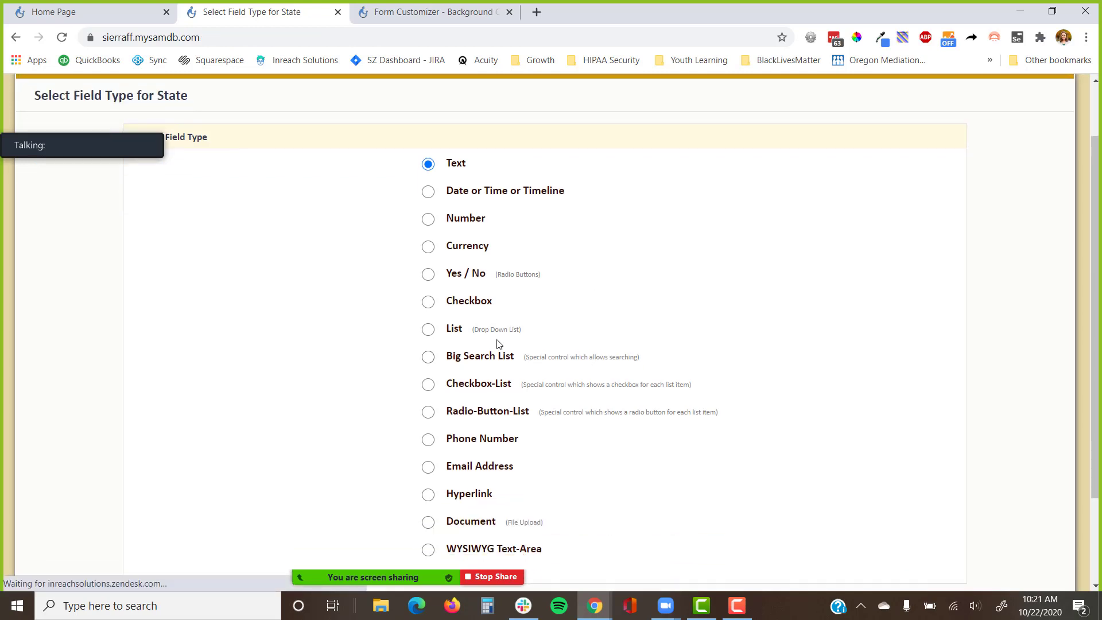
# Make State a drop-down list field using the State/Region list and save it.
pyautogui.click(457, 330)
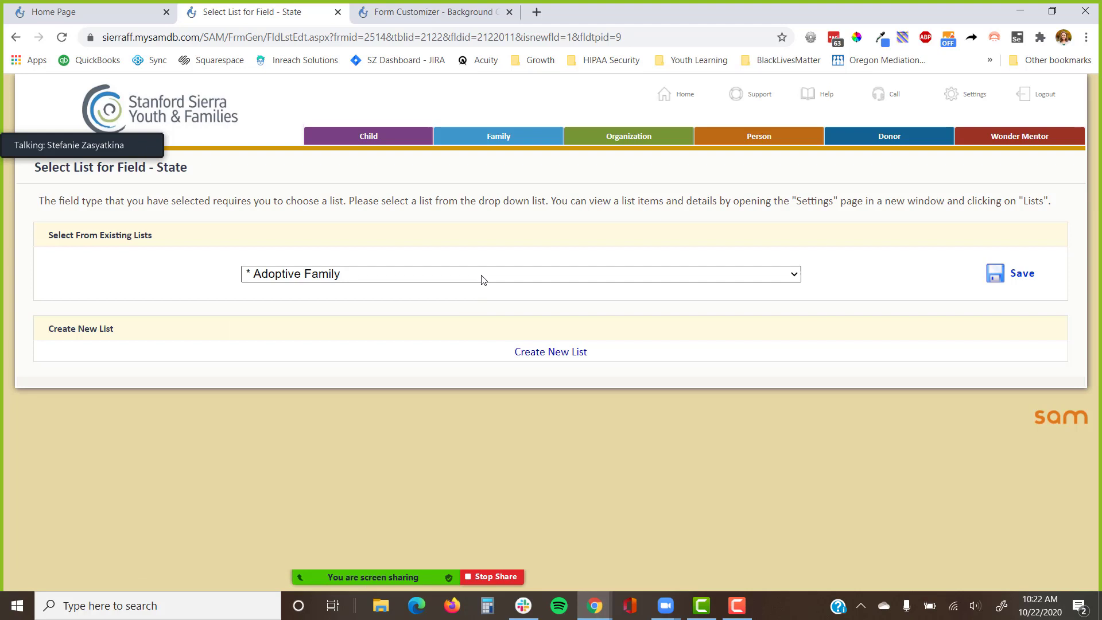
pyautogui.click(483, 274)
pyautogui.write('state')
pyautogui.press('Return')
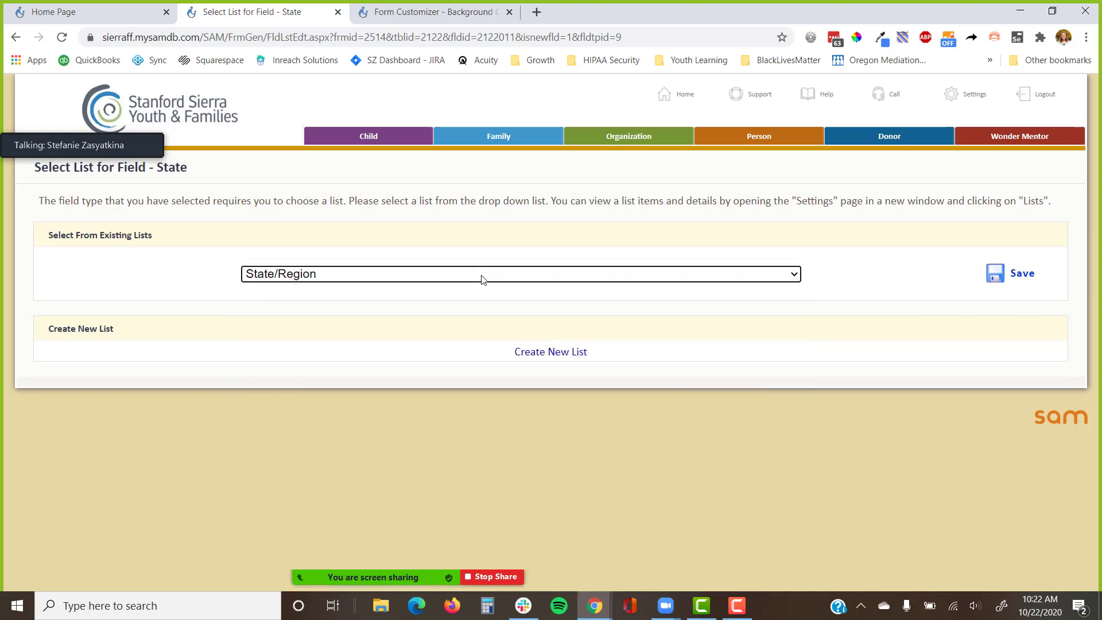
pyautogui.click(1025, 275)
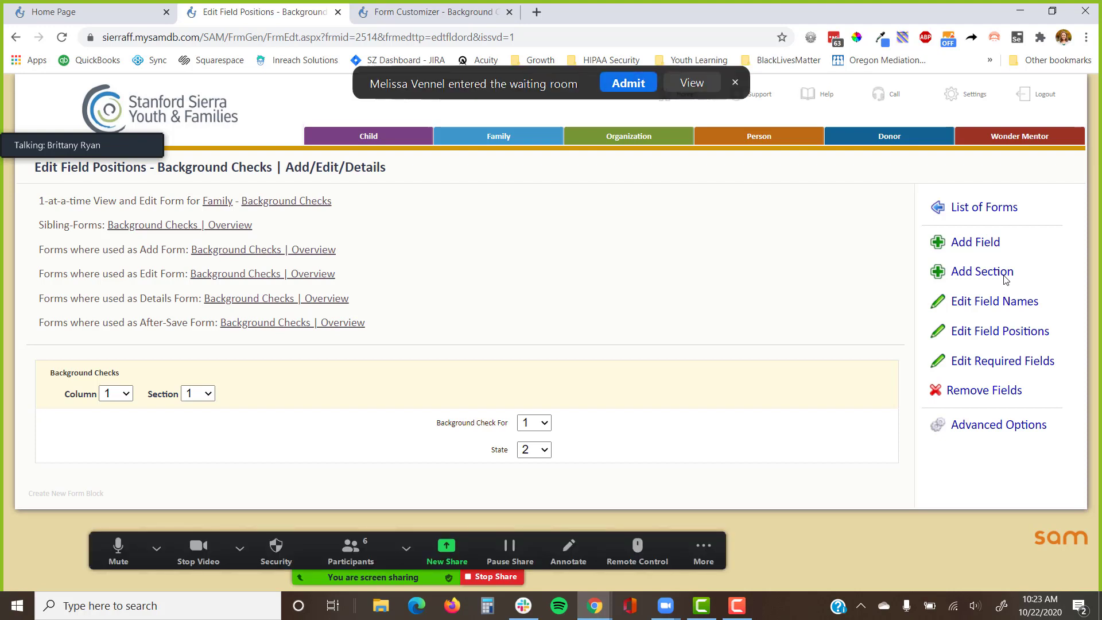
pyautogui.click(628, 83)
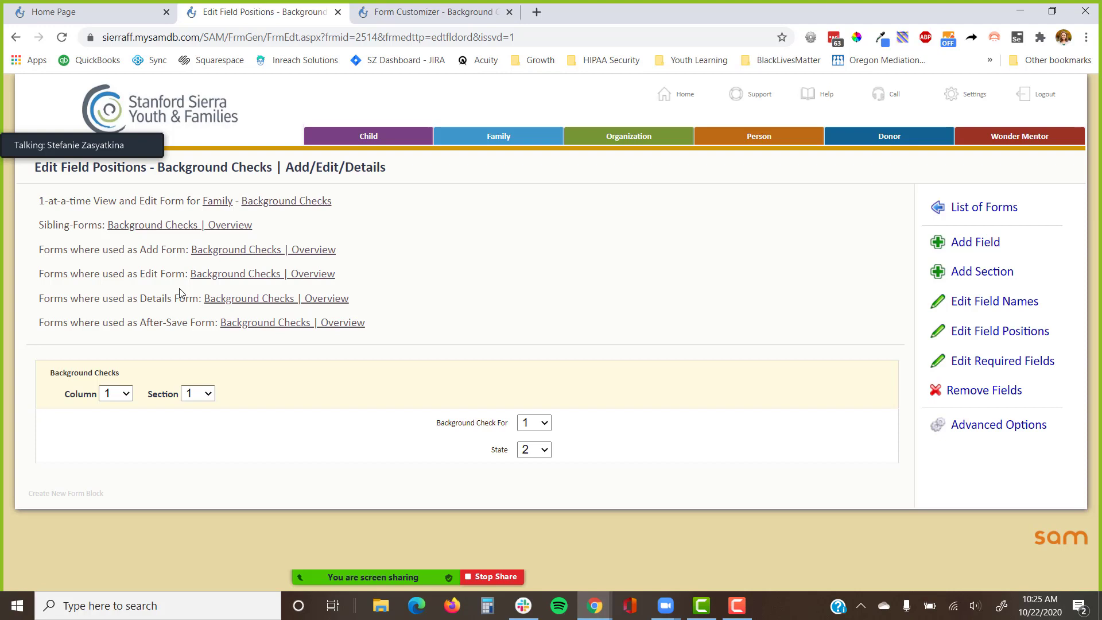
pyautogui.rightClick(325, 205)
# Open the Background Checks table in a new tab and expand its advanced properties.
pyautogui.click(367, 210)
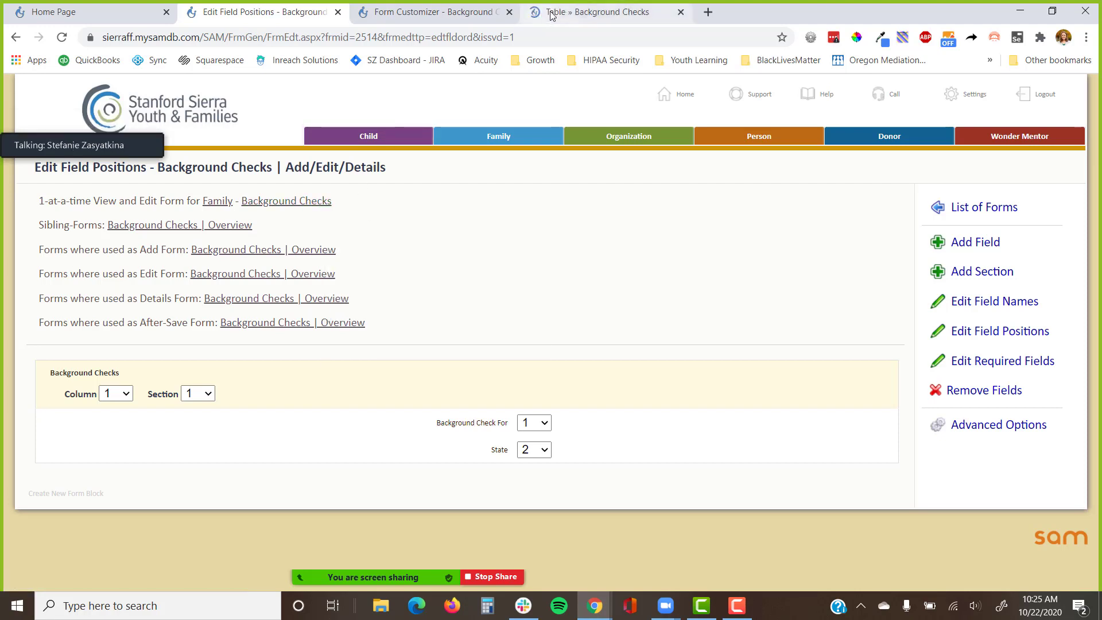
pyautogui.click(550, 15)
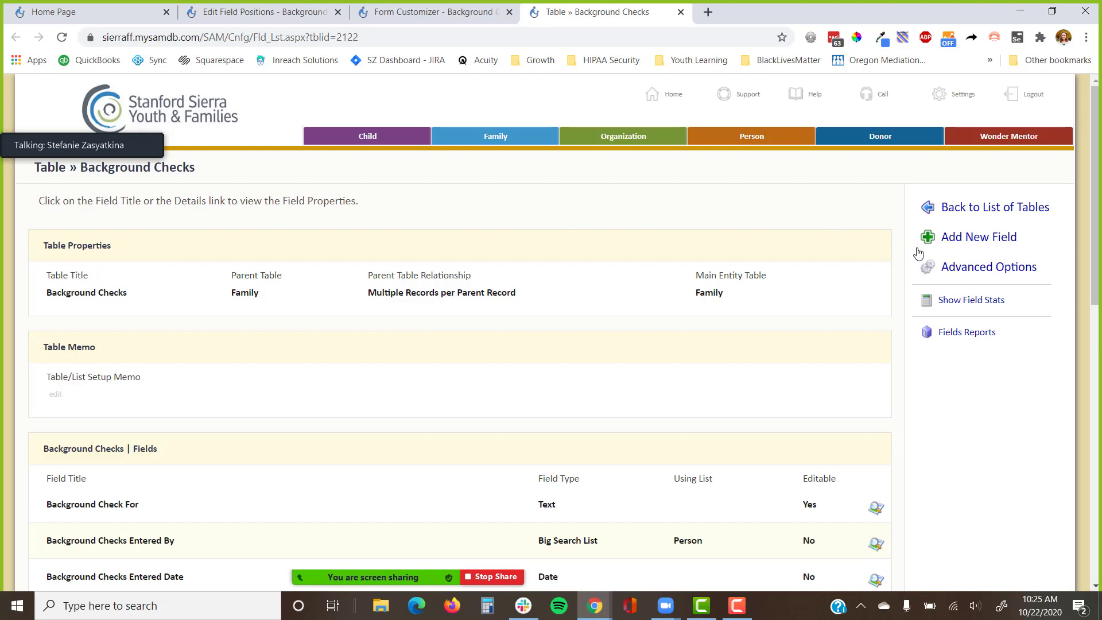
pyautogui.click(953, 269)
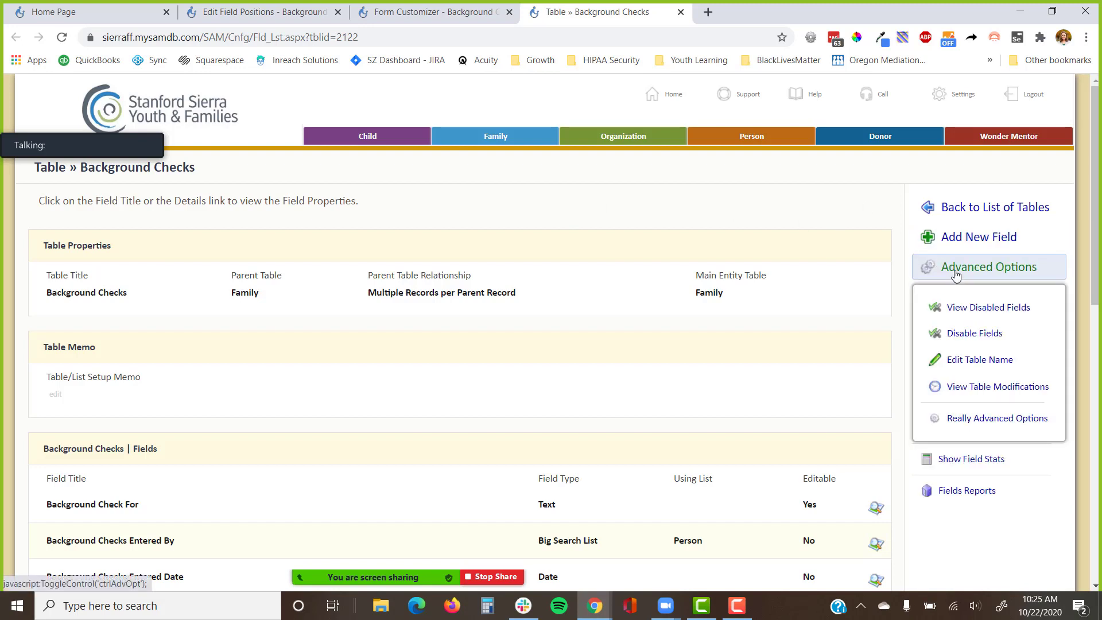
pyautogui.click(969, 431)
pyautogui.scroll(-4, 983, 413)
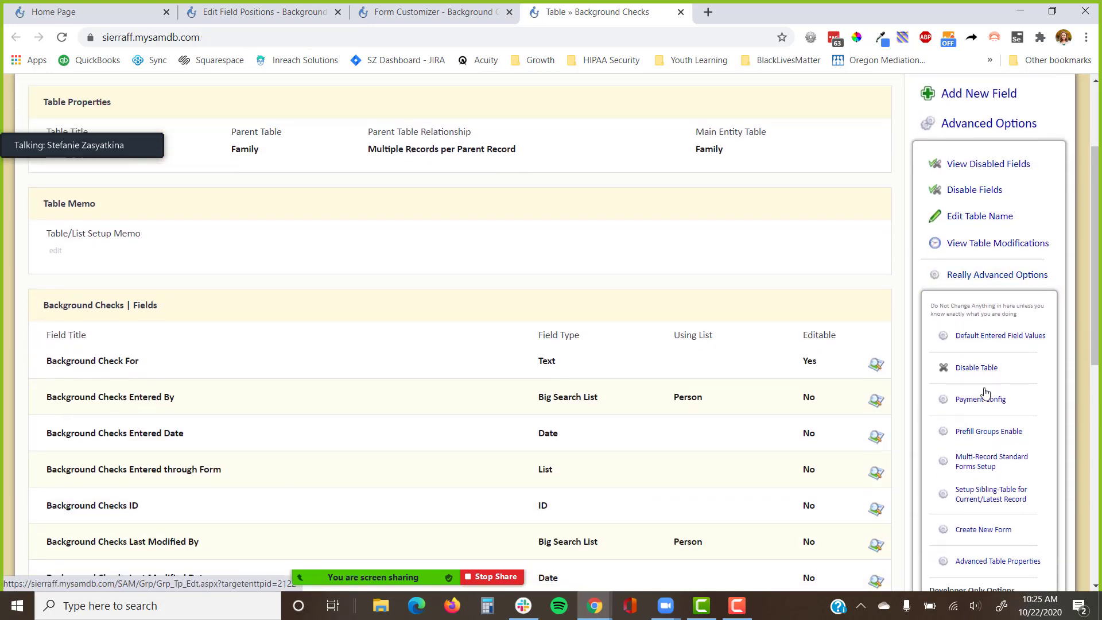
pyautogui.click(999, 490)
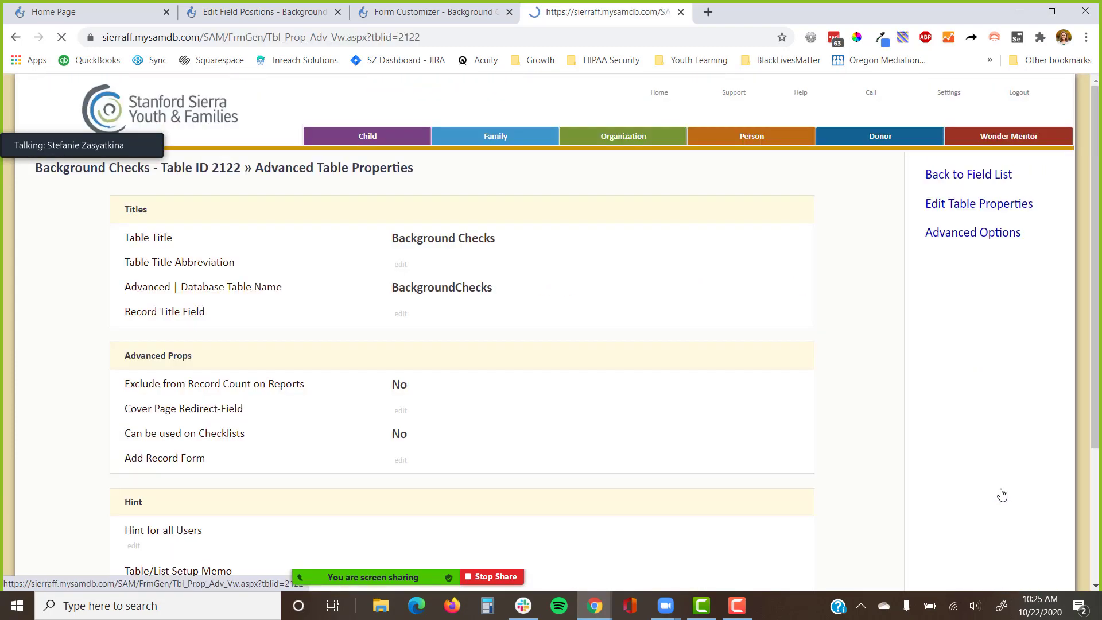
pyautogui.scroll(-2, 313, 366)
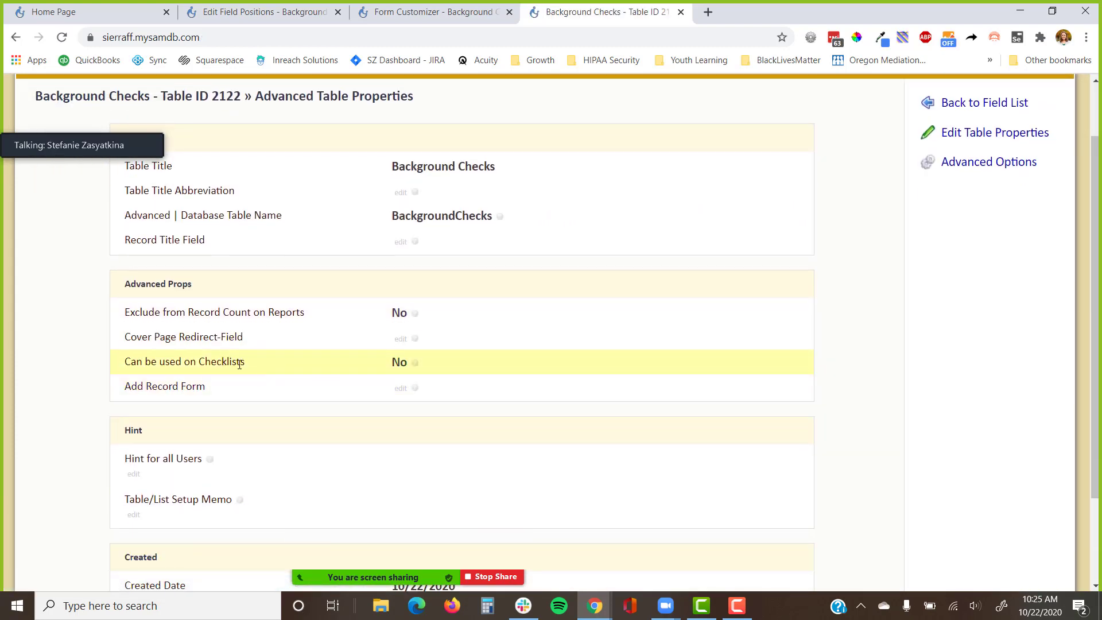
# Turn on 'Can be used on Checklists' for Background Checks and save.
pyautogui.click(401, 366)
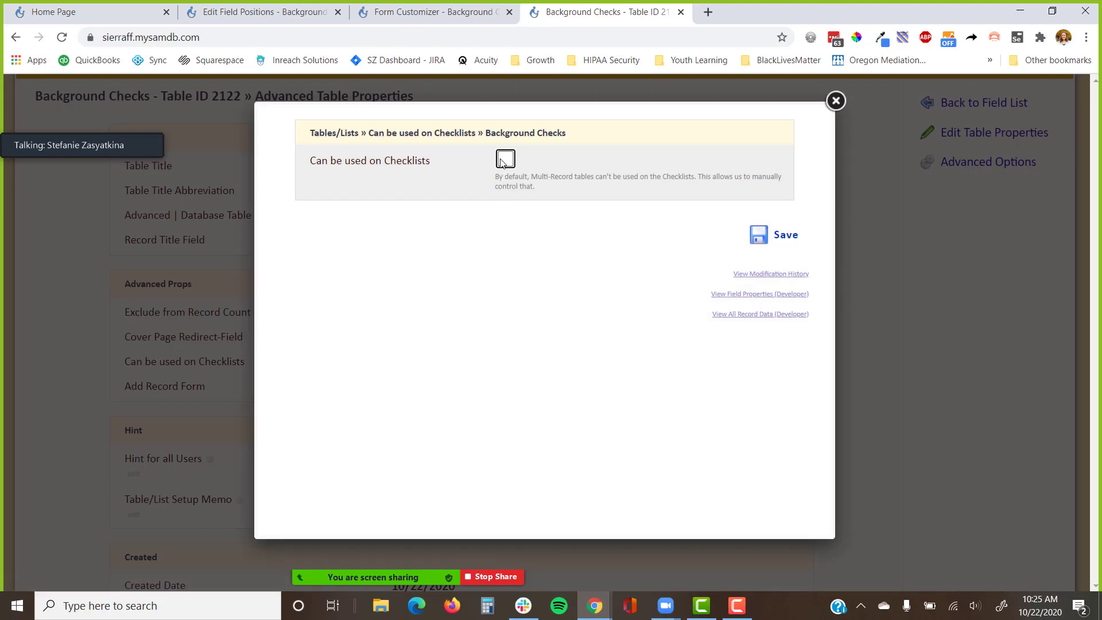
pyautogui.click(506, 159)
pyautogui.click(746, 243)
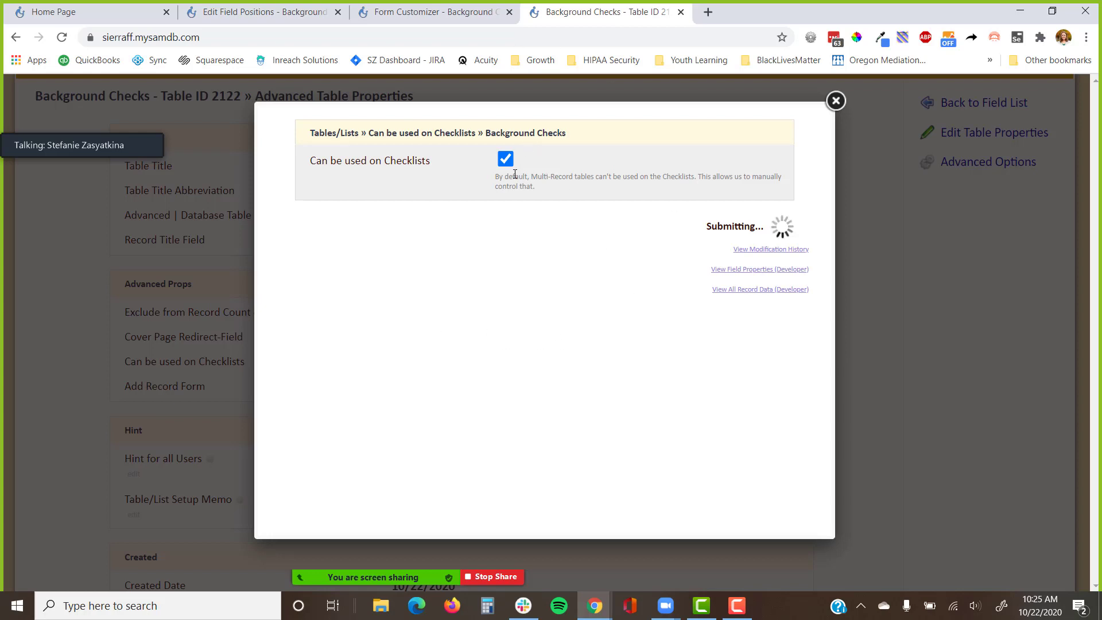
pyautogui.click(434, 11)
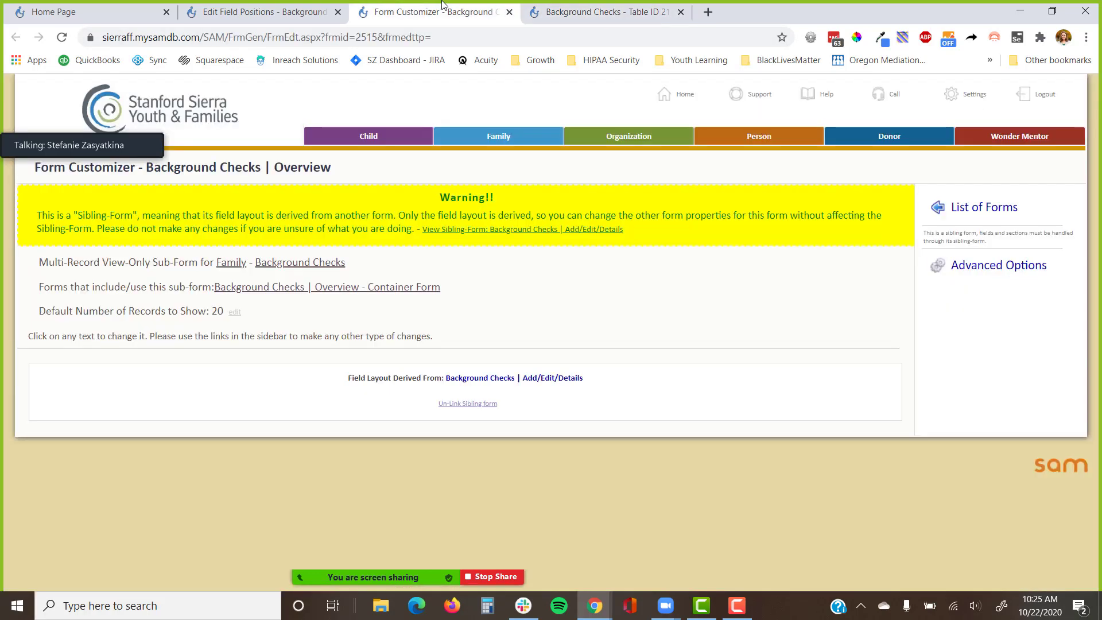
# Go to the Family Checklist configuration in system settings and add a new item.
pyautogui.click(982, 96)
pyautogui.click(175, 325)
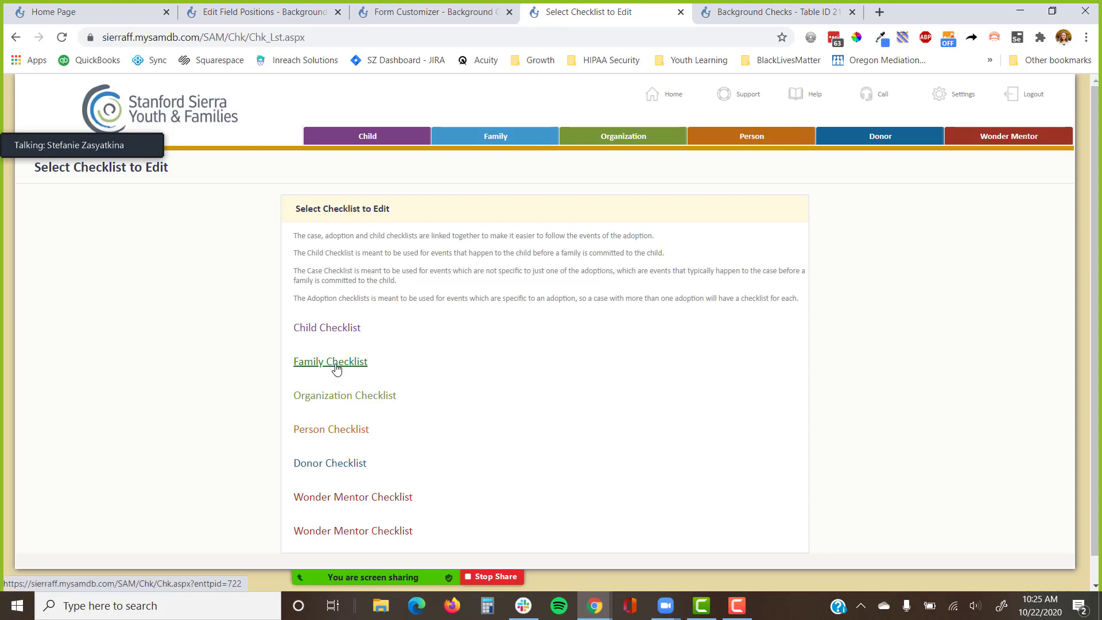
pyautogui.click(337, 369)
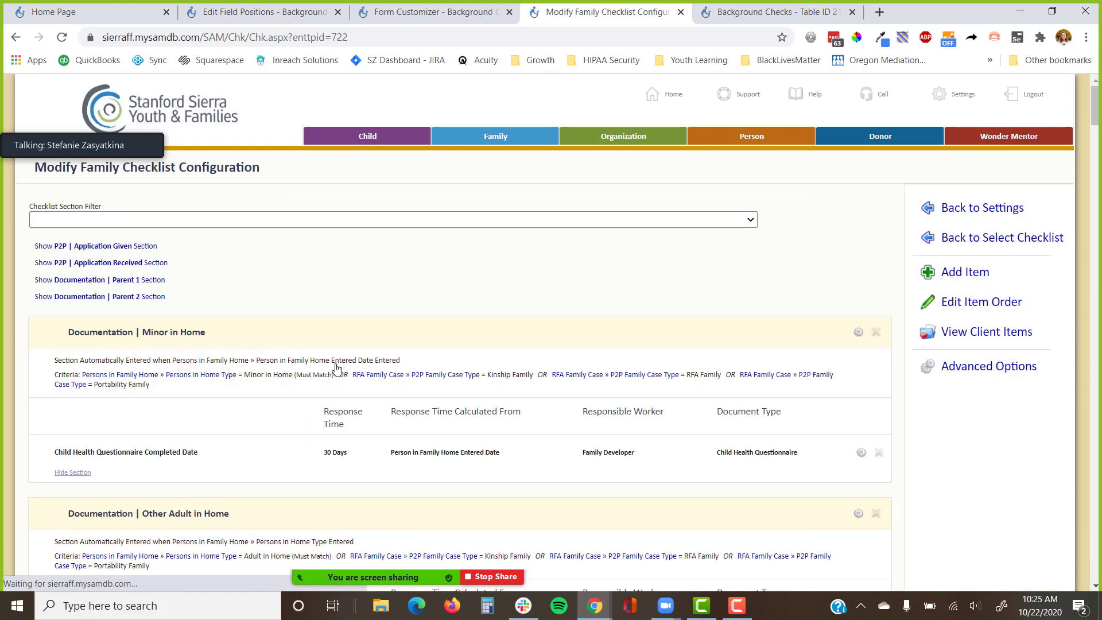
pyautogui.scroll(-1, 336, 332)
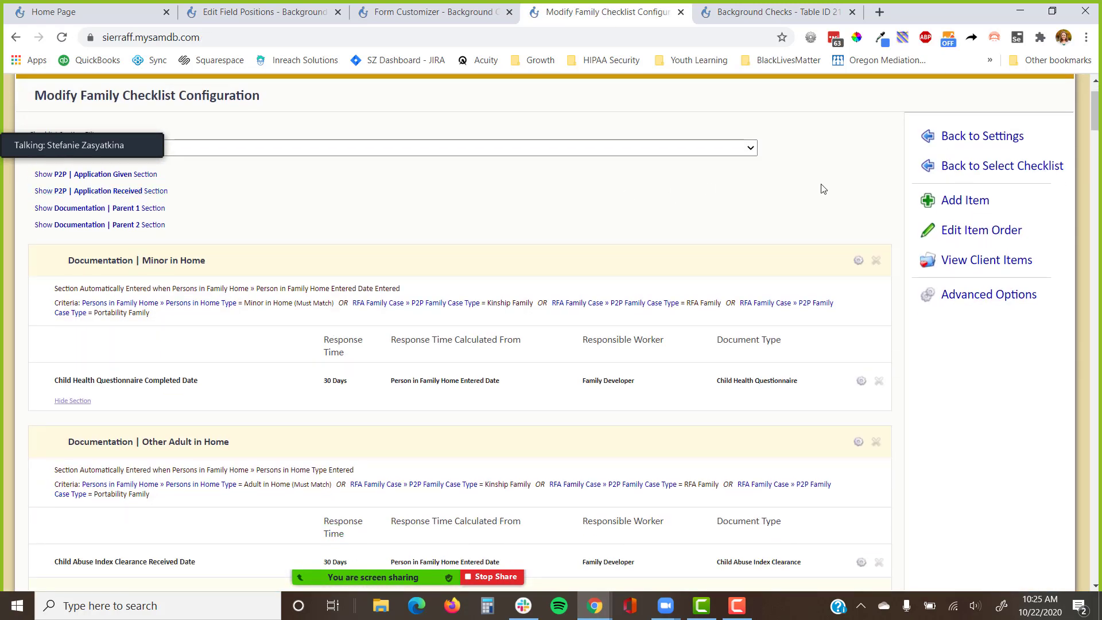
pyautogui.click(955, 211)
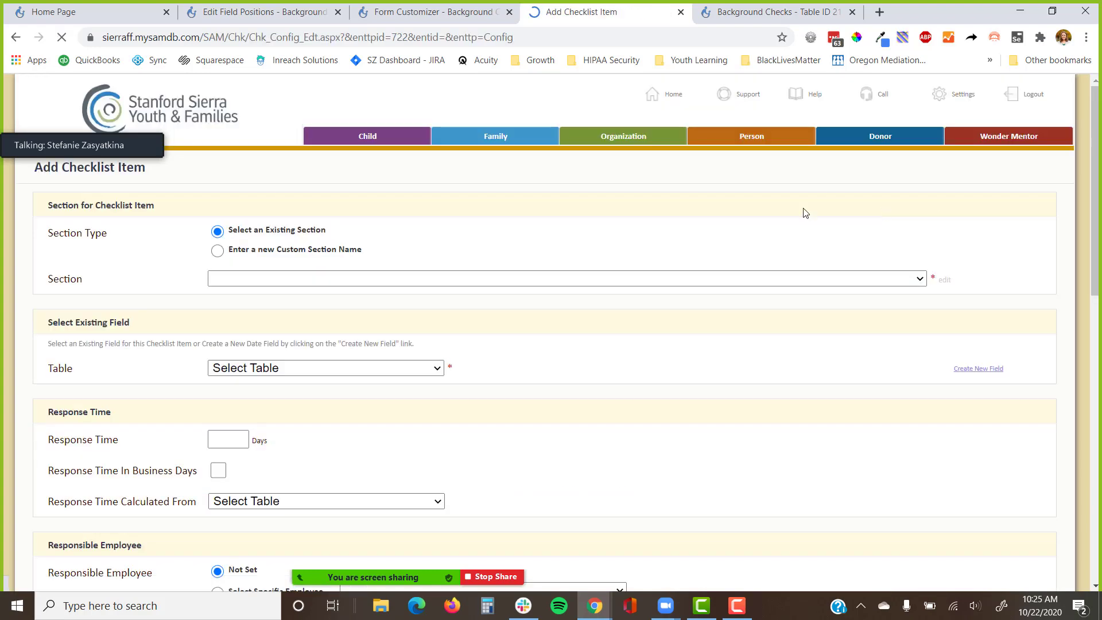
# Put the item in a new custom section named 'Background Checks'.
pyautogui.click(352, 278)
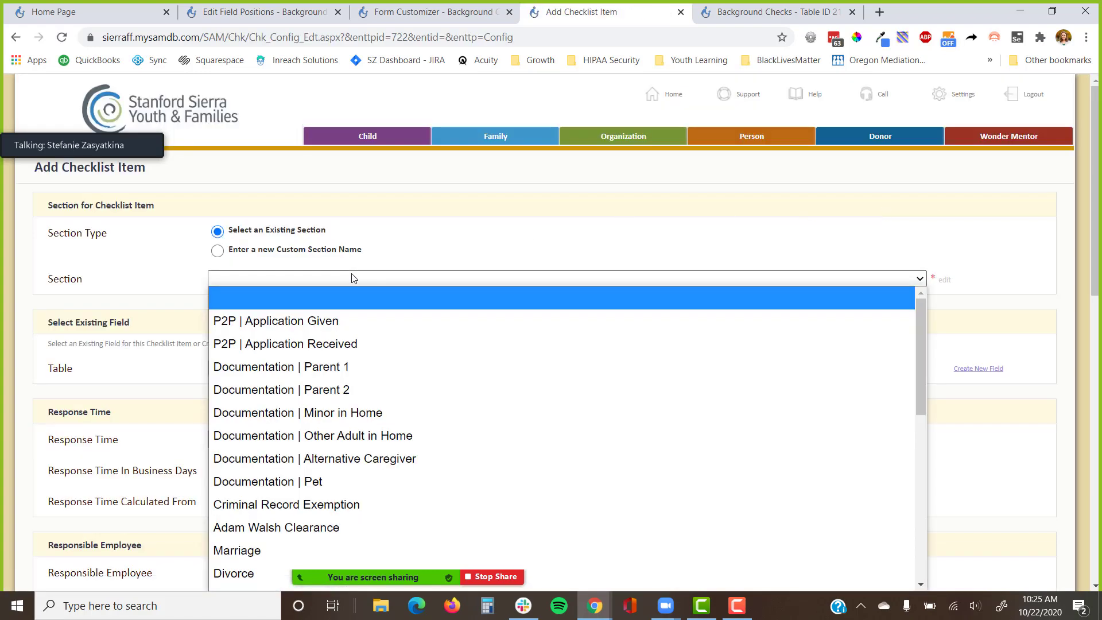
pyautogui.scroll(-7, 362, 397)
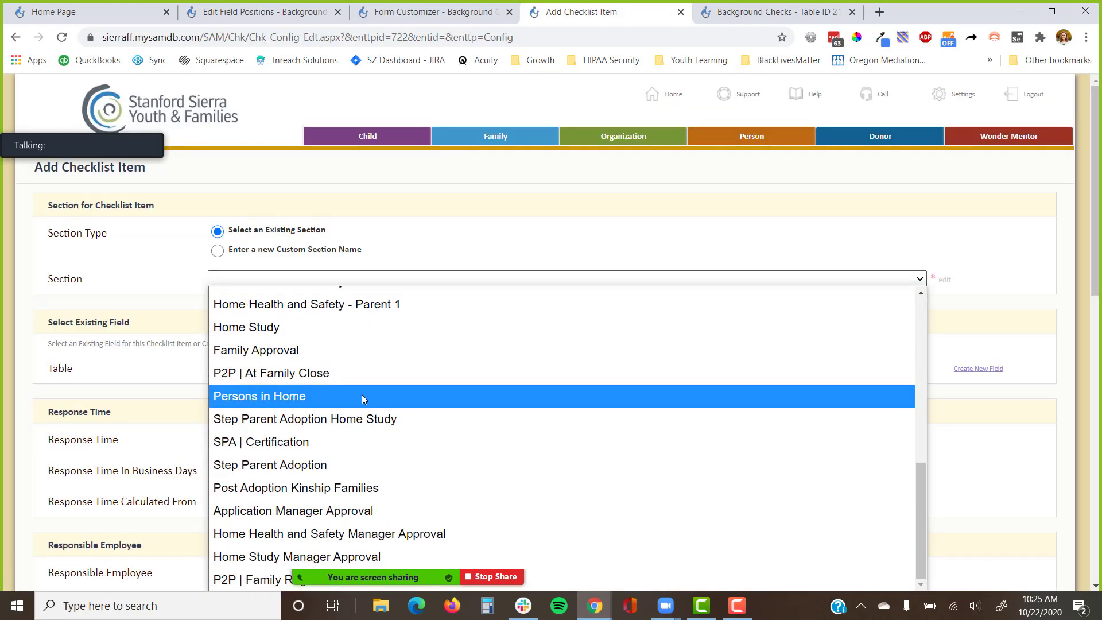
pyautogui.scroll(8, 356, 457)
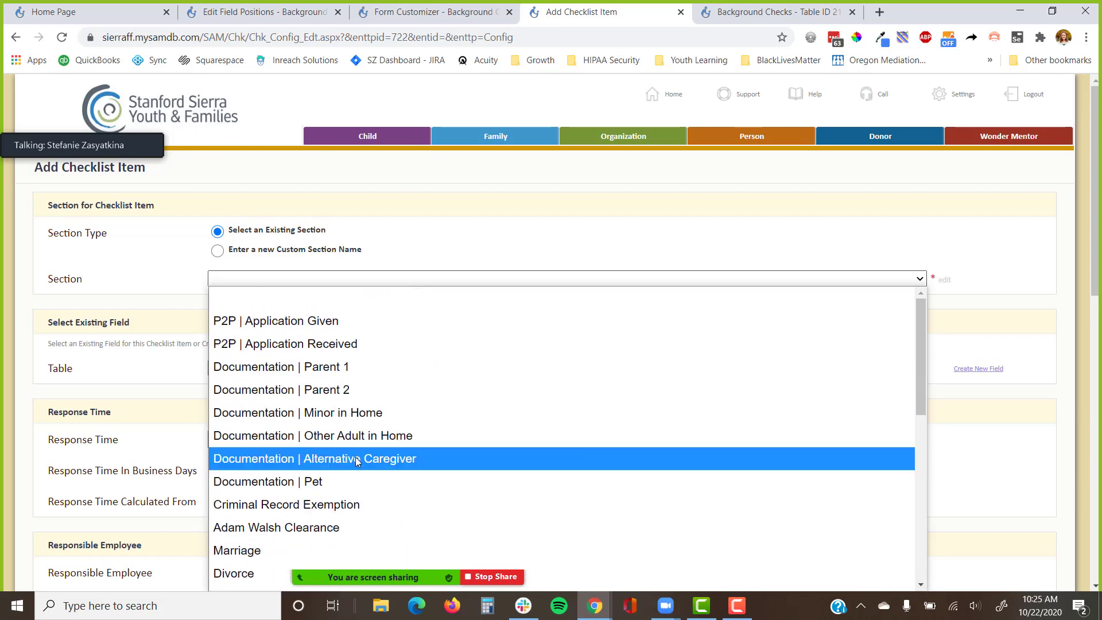
pyautogui.click(217, 251)
pyautogui.click(235, 273)
pyautogui.write('Backg')
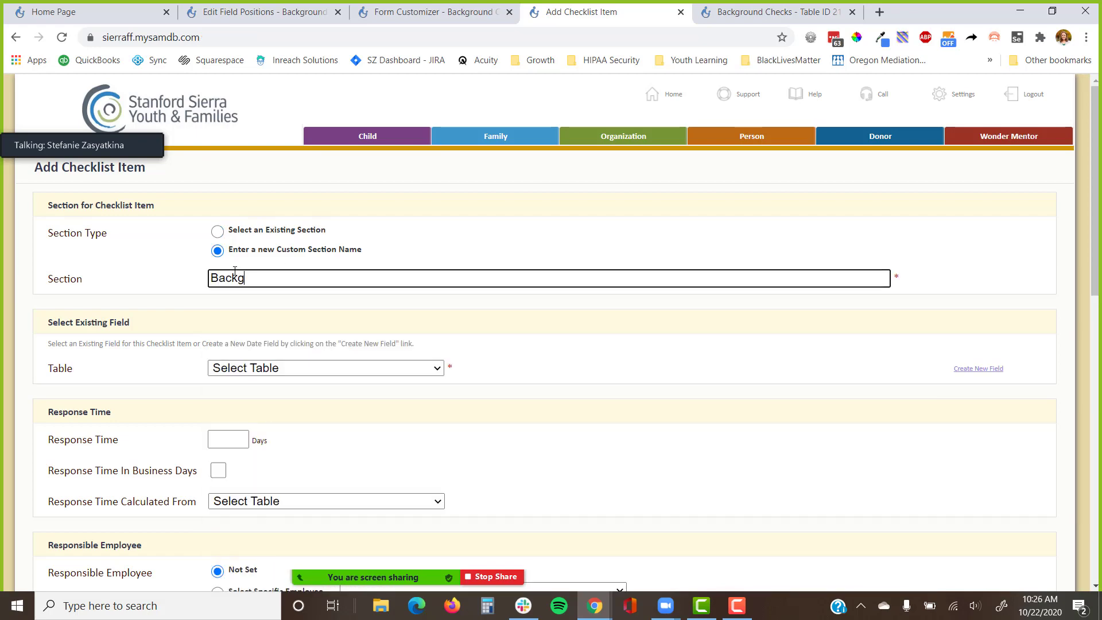
pyautogui.write('round Checkl')
pyautogui.press('BackSpace')
pyautogui.write('s')
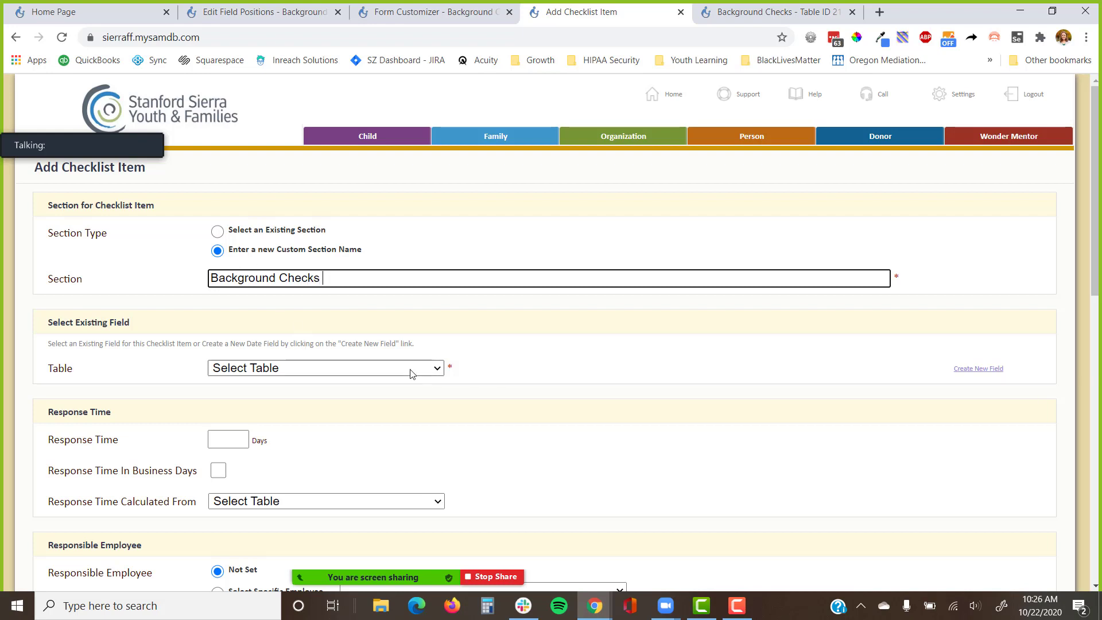
# Create a new field on the Background Checks table titled 'DOJ Received Date'.
pyautogui.click(990, 371)
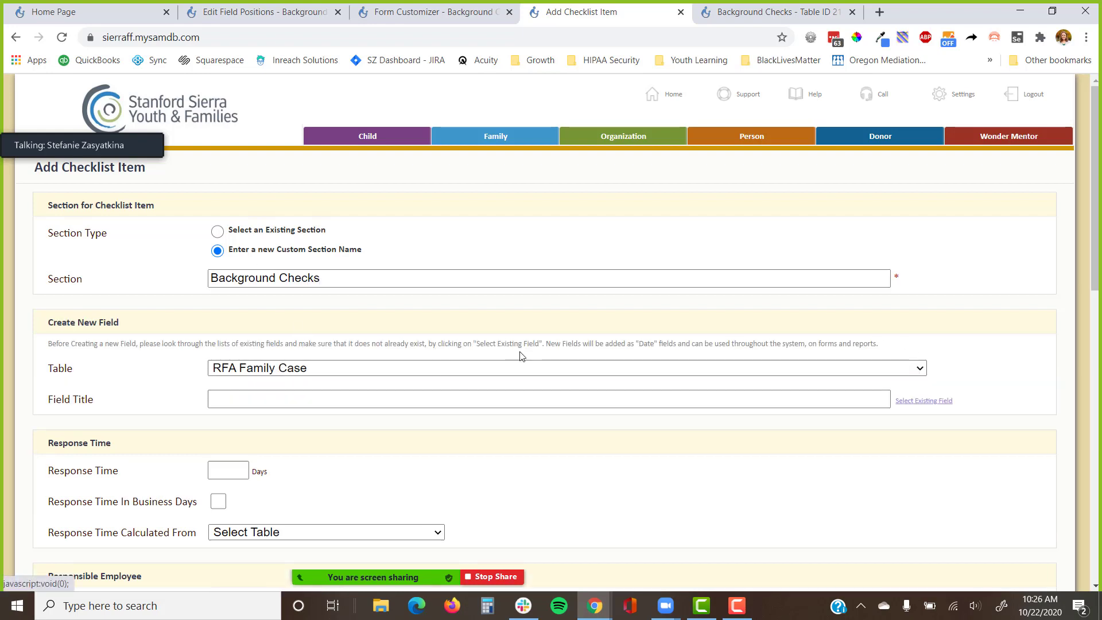
pyautogui.click(307, 373)
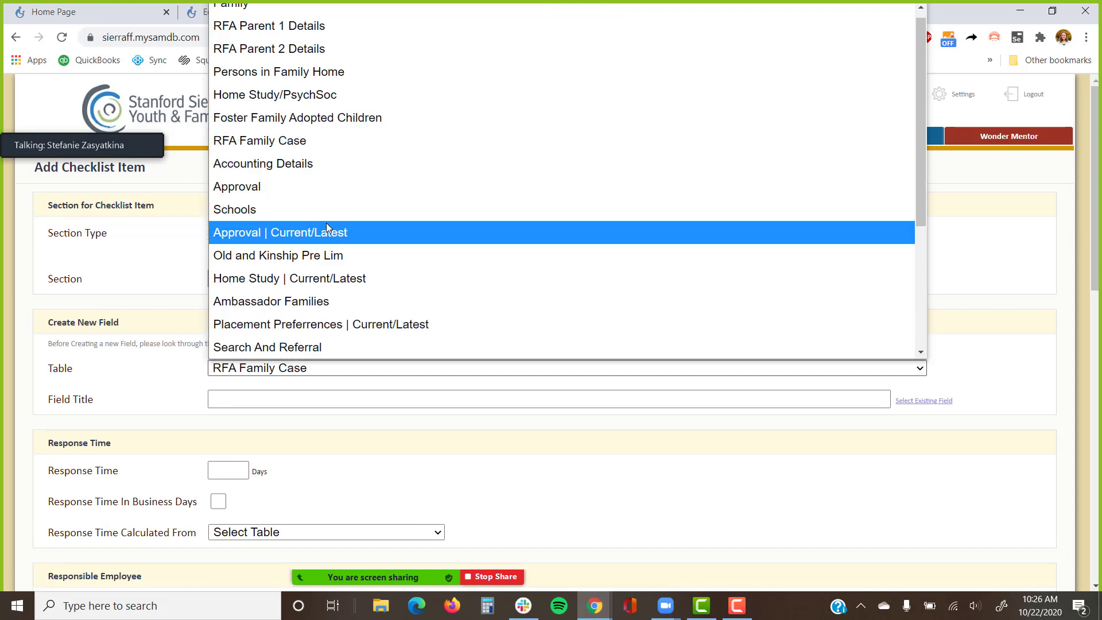
pyautogui.scroll(-3, 326, 226)
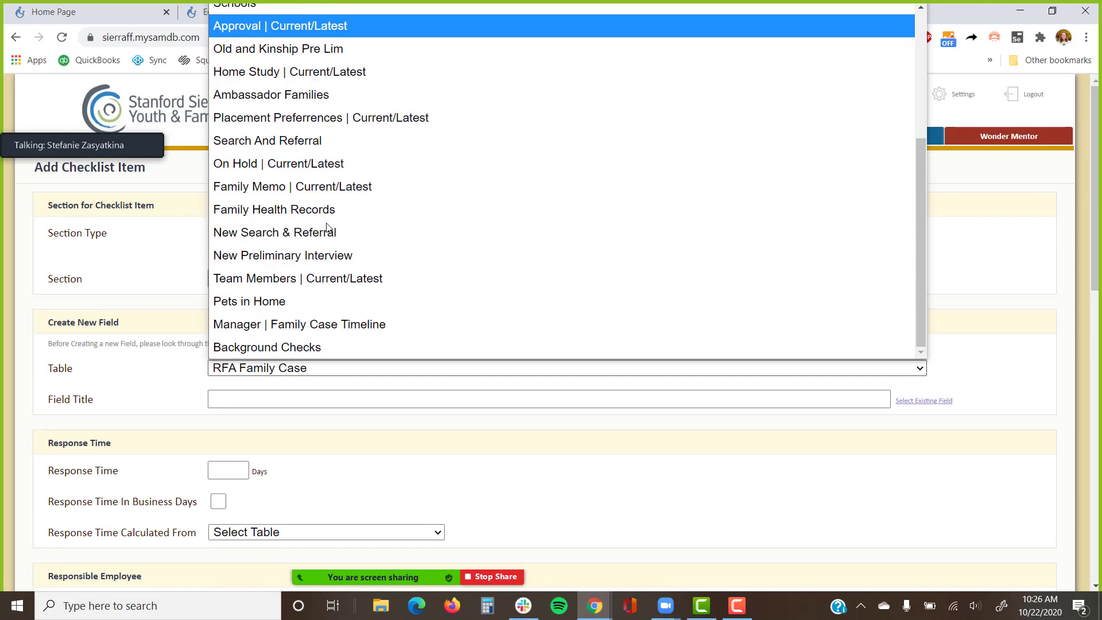
pyautogui.click(305, 348)
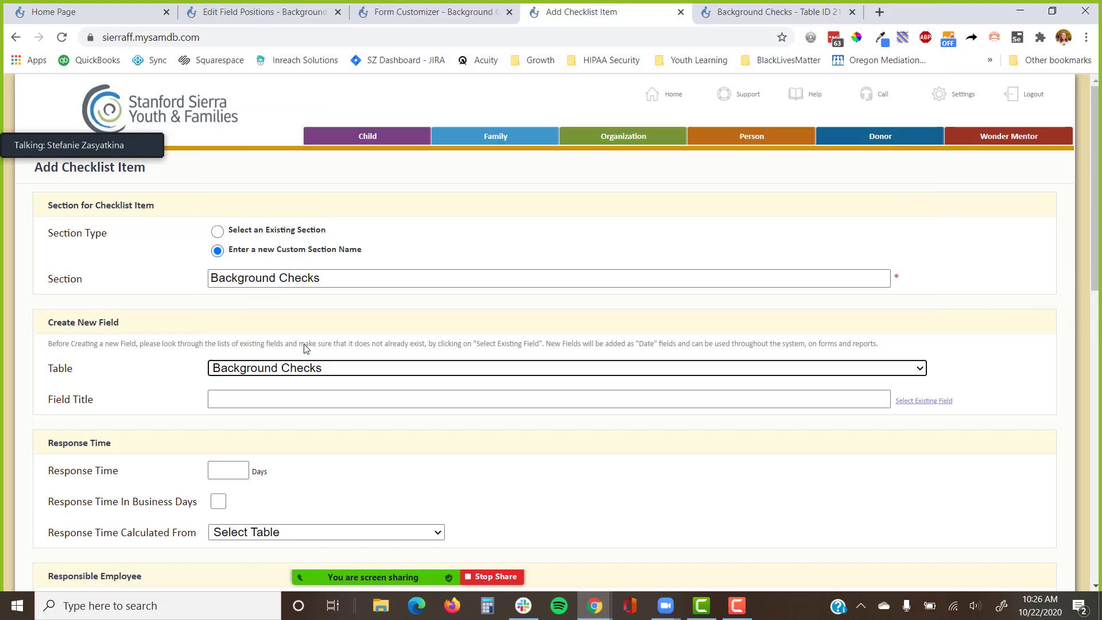
pyautogui.click(428, 323)
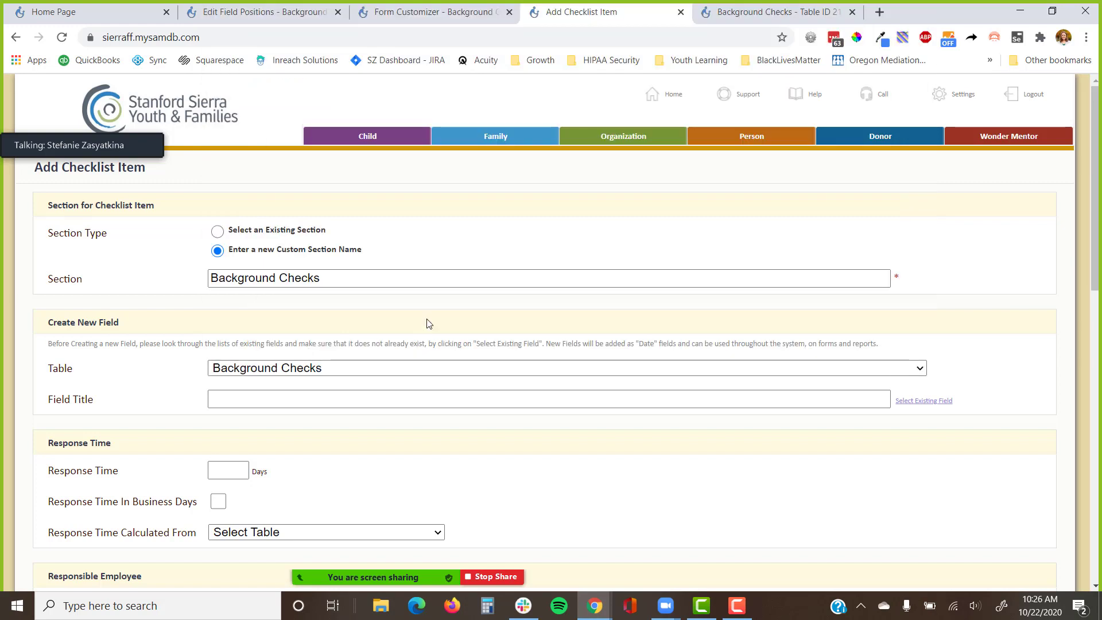
pyautogui.click(413, 399)
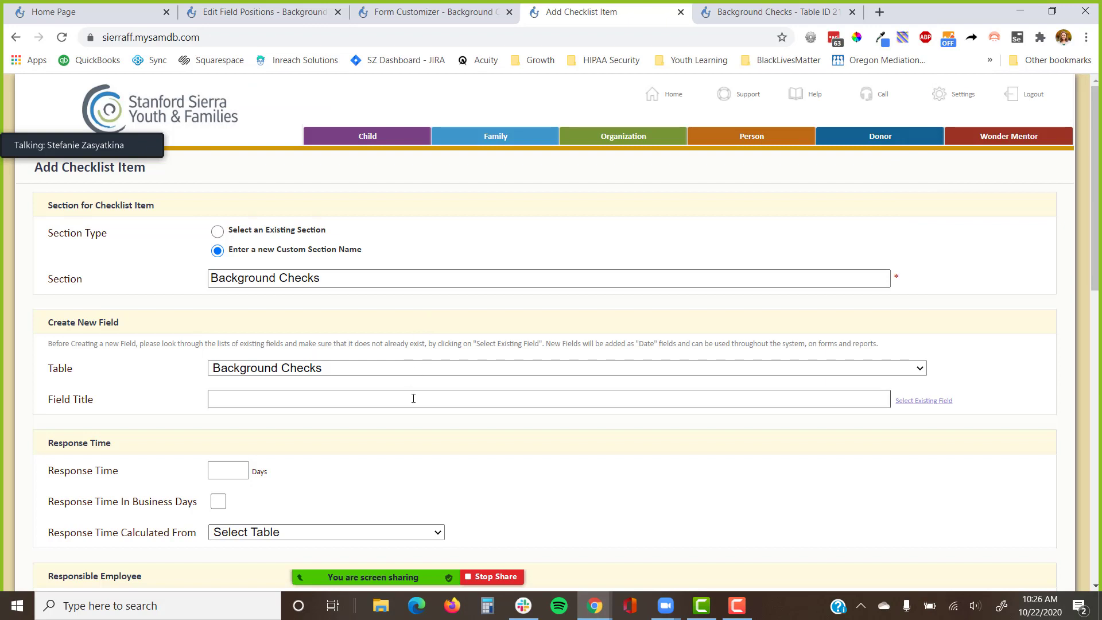
pyautogui.write('D')
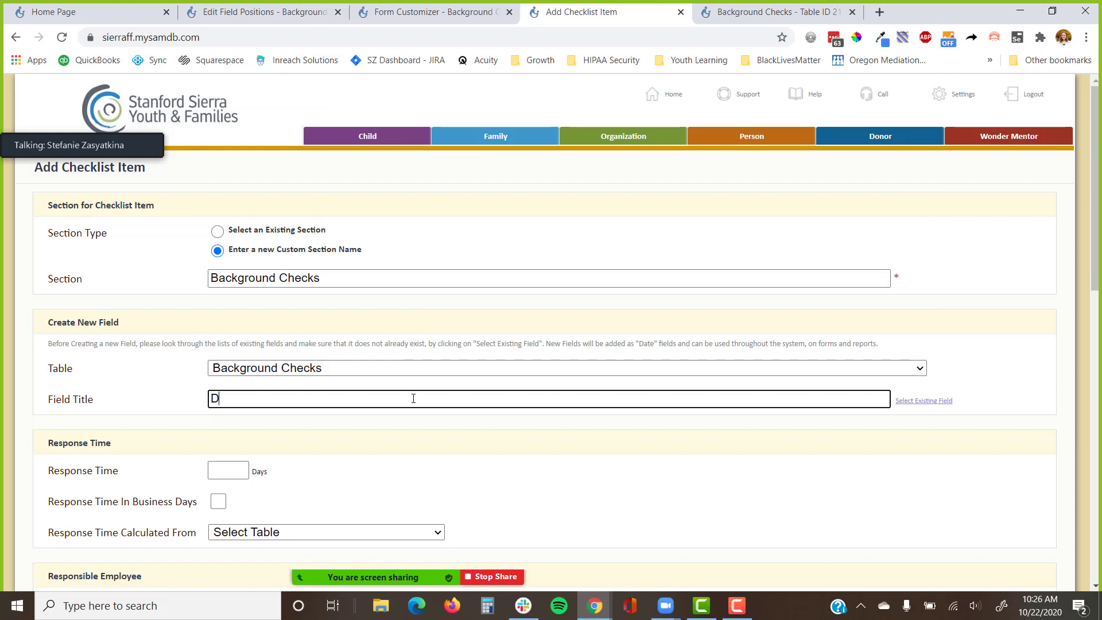
pyautogui.write('OJ Received Date')
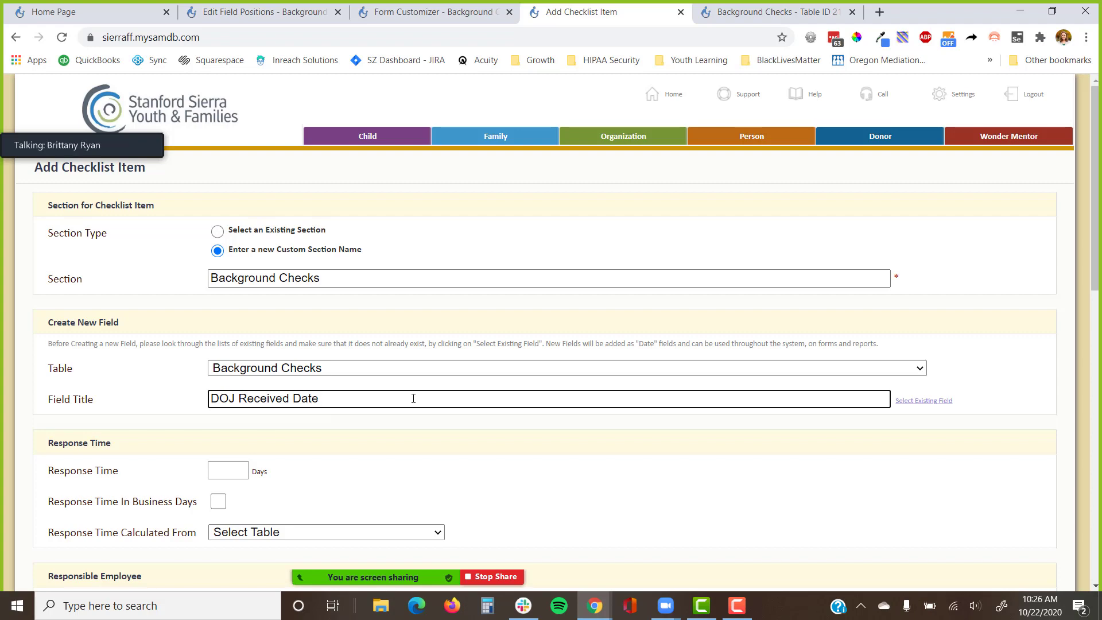
# Create a new document upload field, trimming its title to 'DOJ Document Upload'.
pyautogui.scroll(-8, 413, 398)
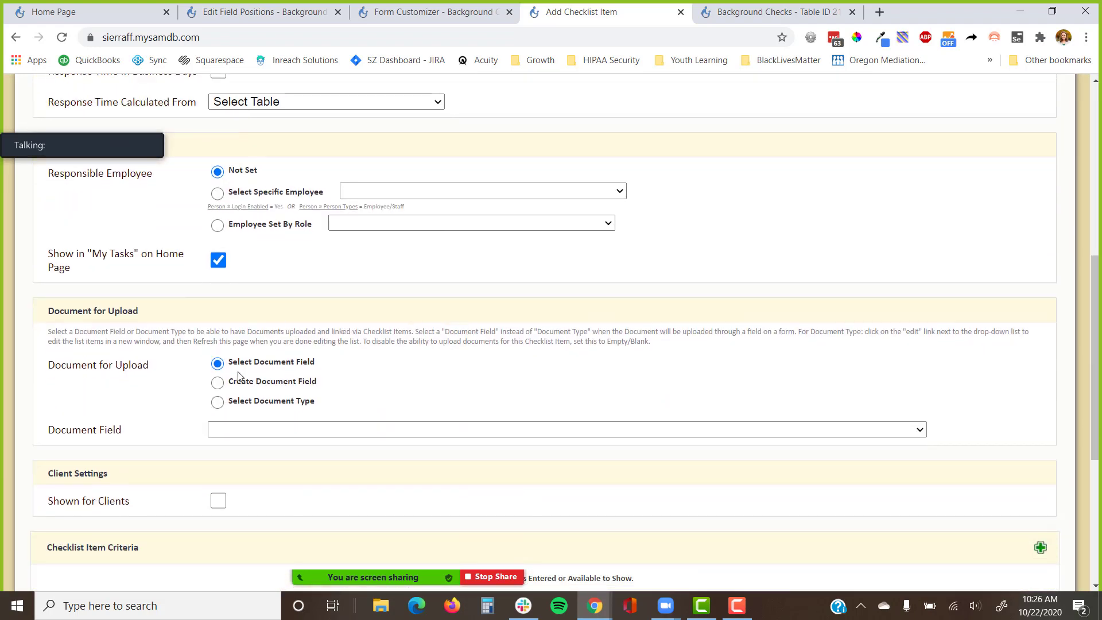
pyautogui.click(218, 383)
pyautogui.click(266, 432)
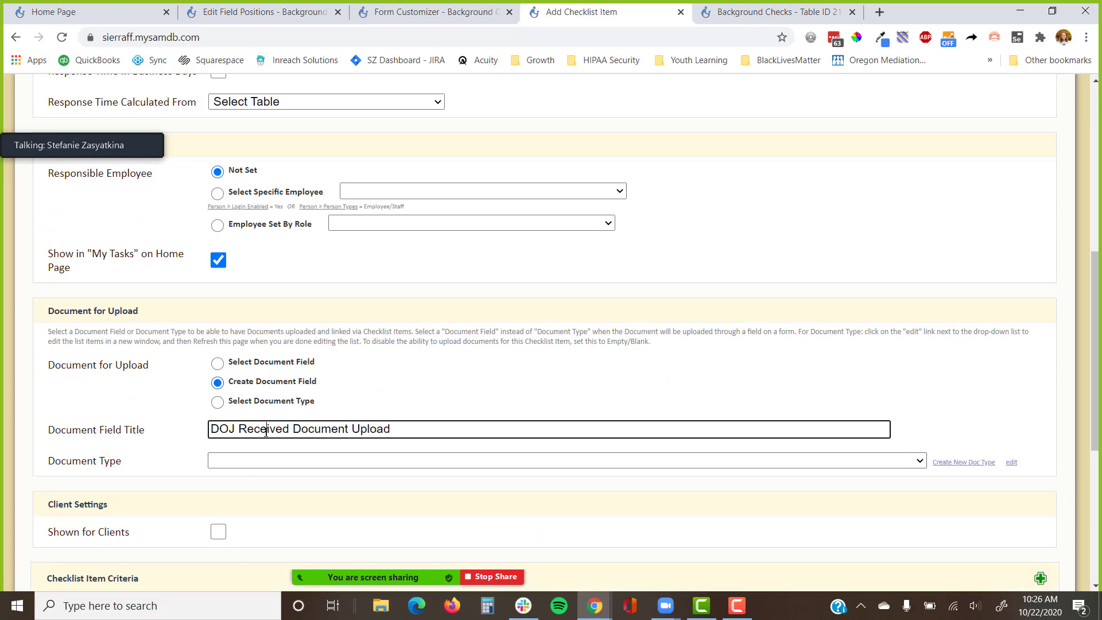
pyautogui.doubleClick(266, 432)
pyautogui.press('BackSpace')
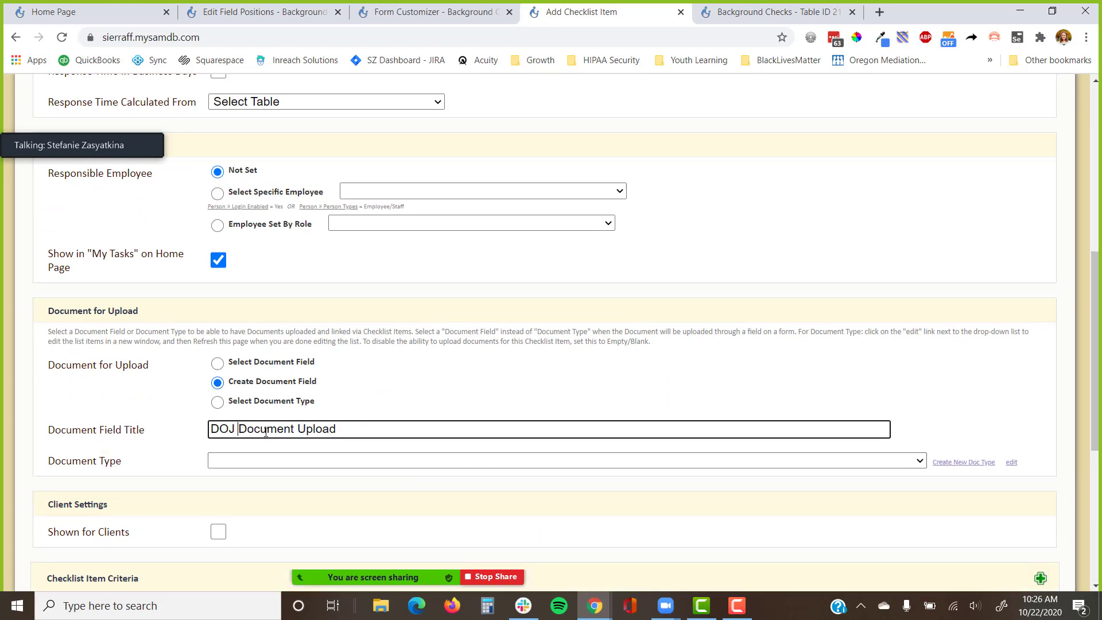
# Try naming a new document type, then cancel and browse the existing document types.
pyautogui.click(965, 462)
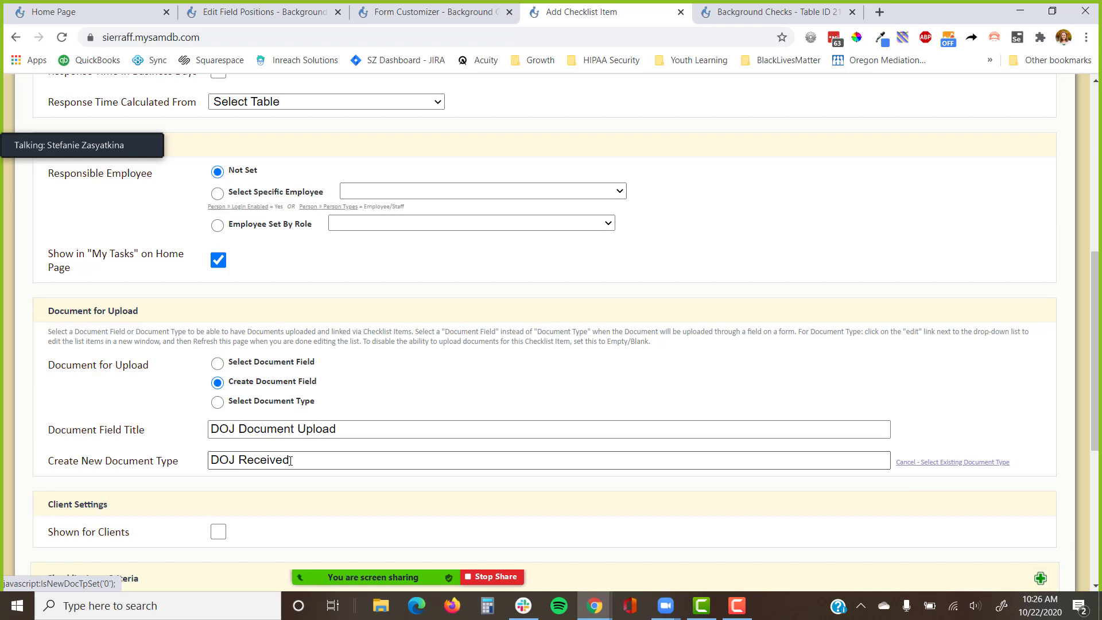
pyautogui.doubleClick(261, 459)
pyautogui.press('BackSpace')
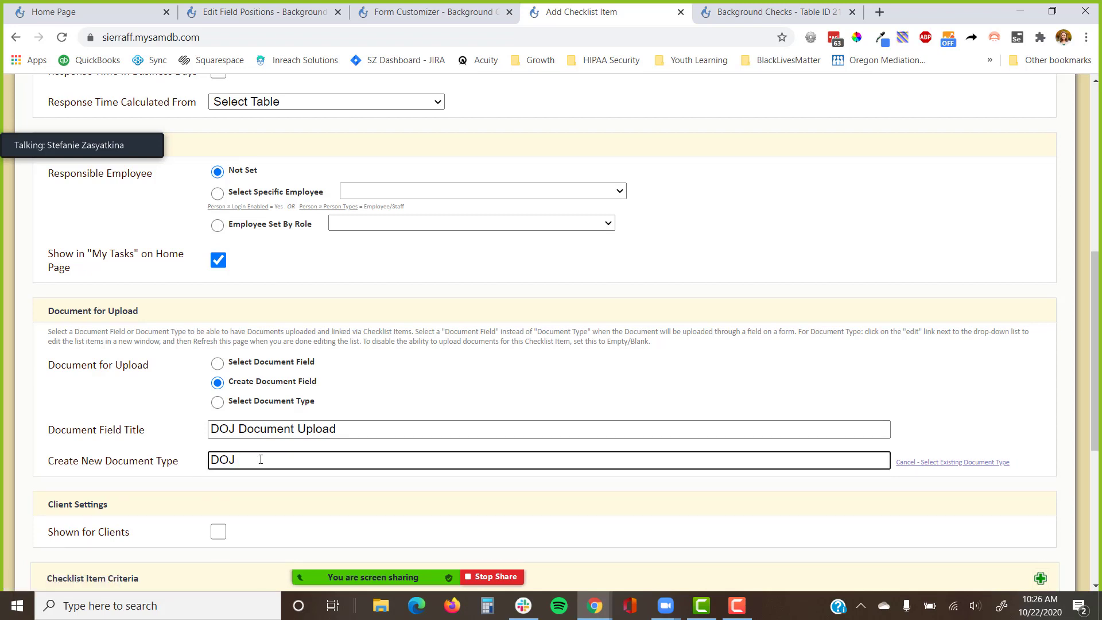
pyautogui.write('Clearance')
pyautogui.doubleClick(261, 460)
pyautogui.write('Check')
pyautogui.click(921, 463)
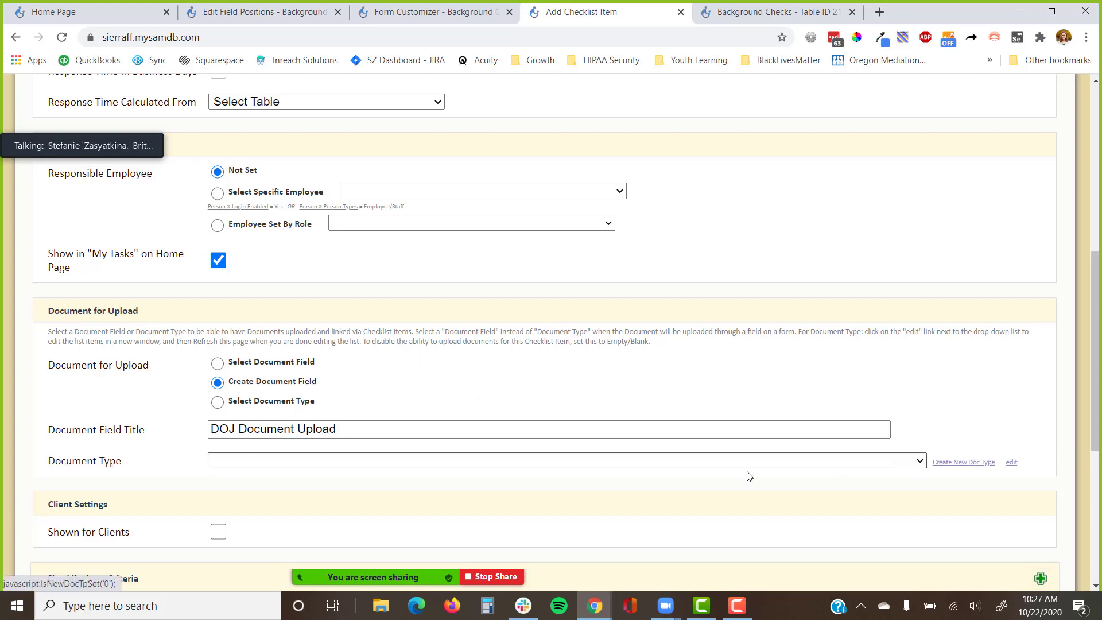
pyautogui.click(590, 464)
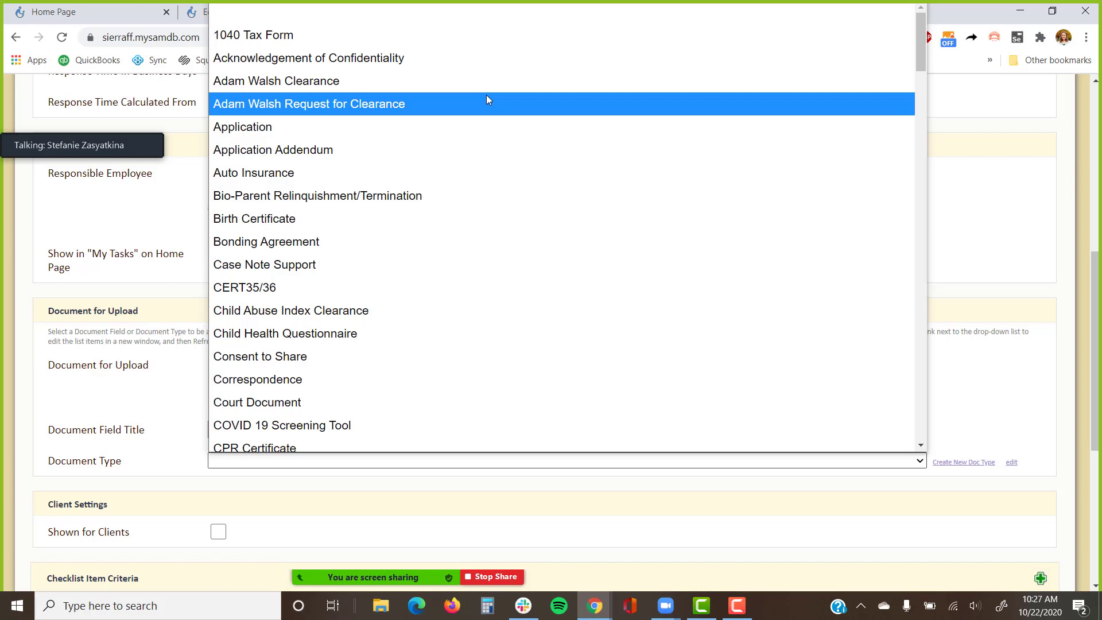
pyautogui.click(996, 383)
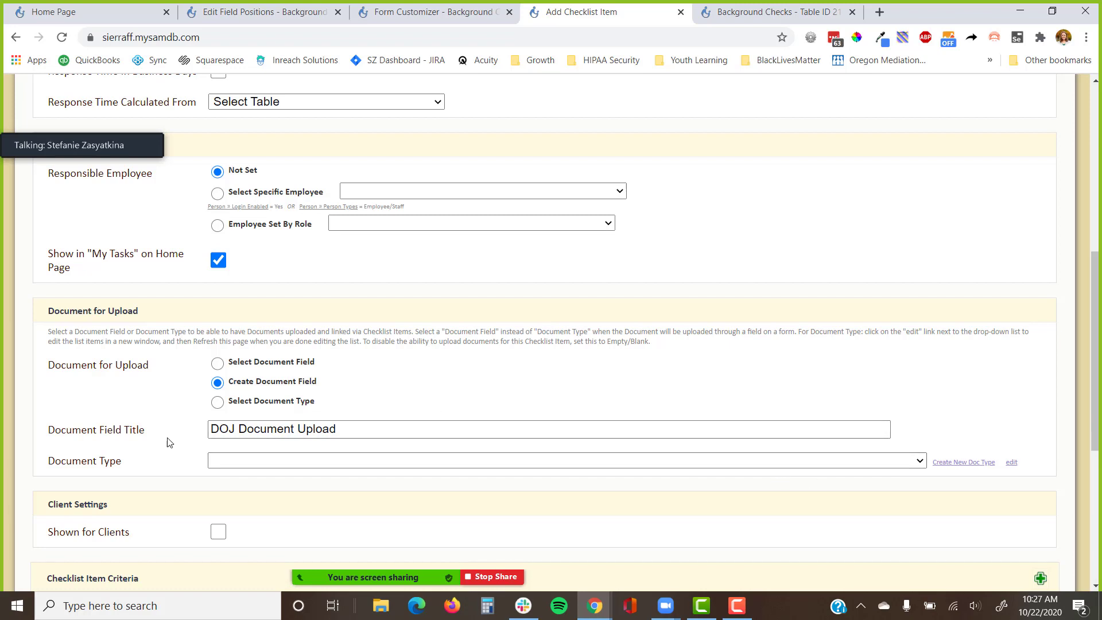
# Set the upload field's document type to Department of Justice Clearance.
pyautogui.moveTo(170, 441); pyautogui.dragTo(49, 437)
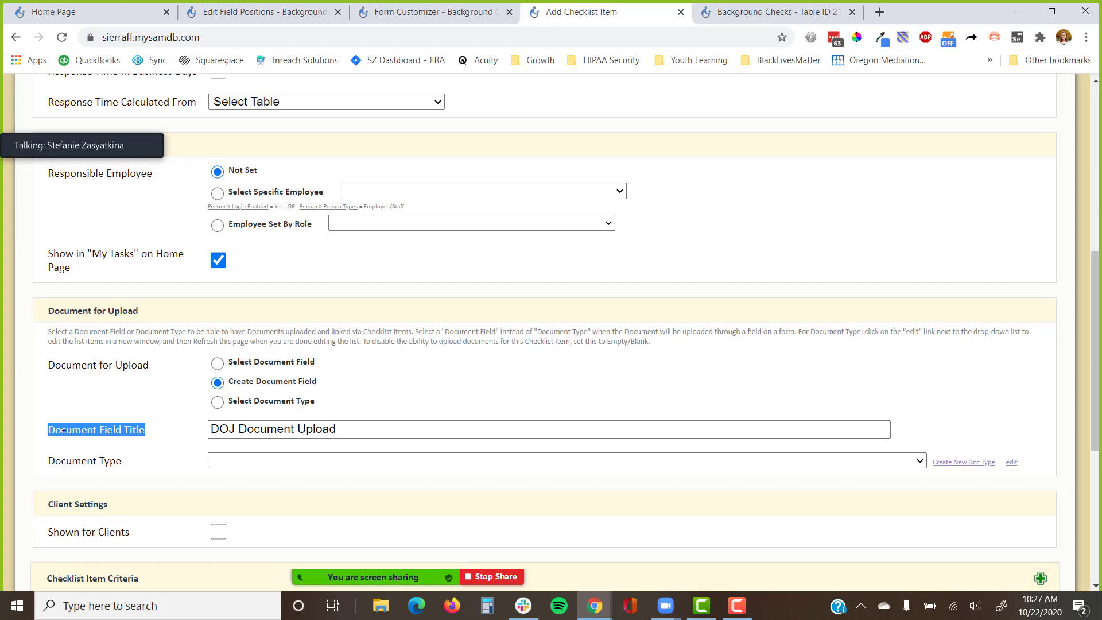
pyautogui.click(231, 461)
pyautogui.scroll(-3, 287, 236)
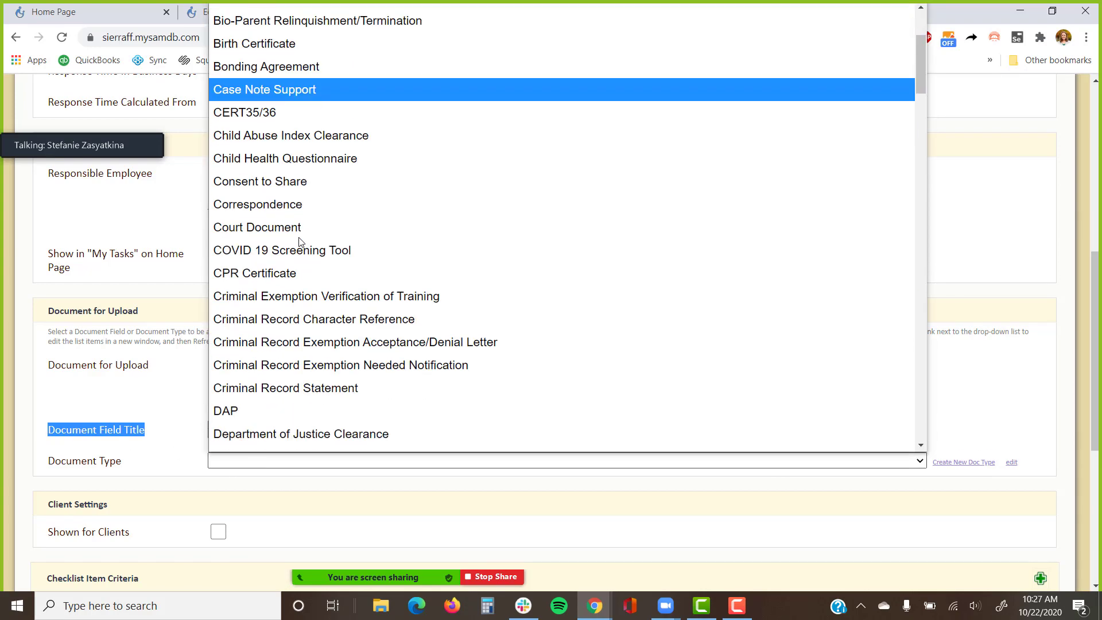
pyautogui.scroll(-3, 299, 241)
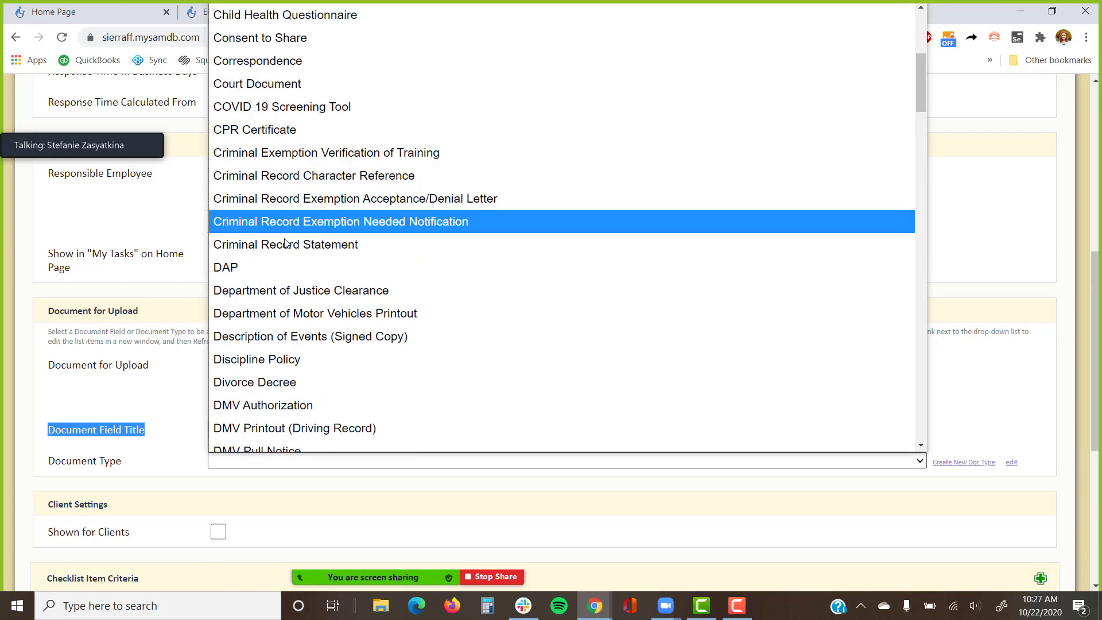
pyautogui.scroll(-3, 286, 294)
pyautogui.scroll(-3, 287, 294)
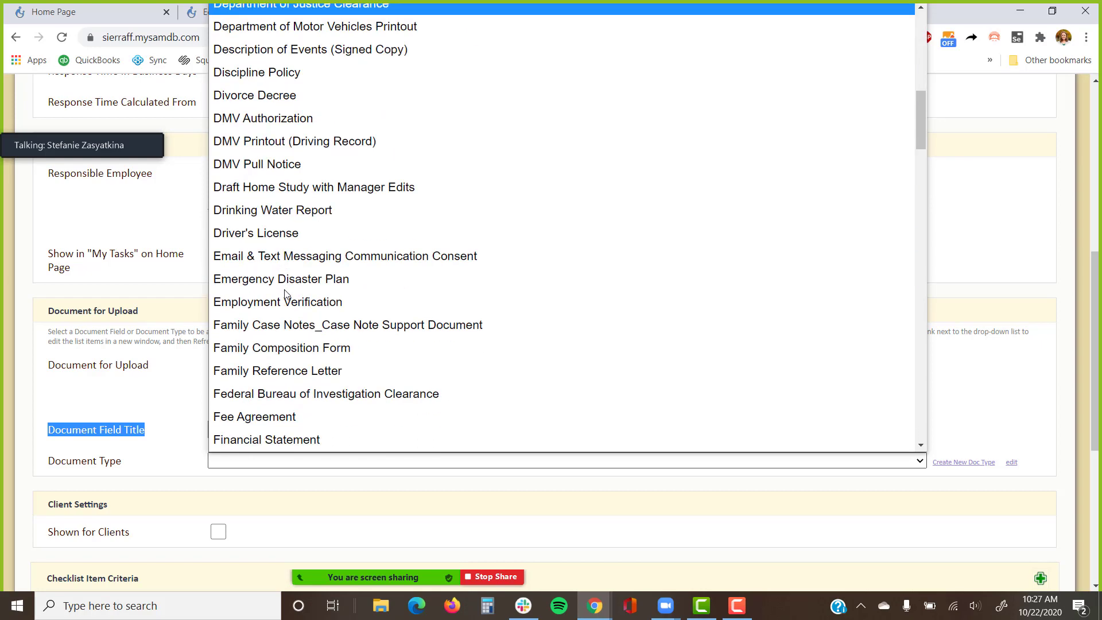
pyautogui.scroll(-6, 287, 293)
pyautogui.scroll(-6, 287, 293)
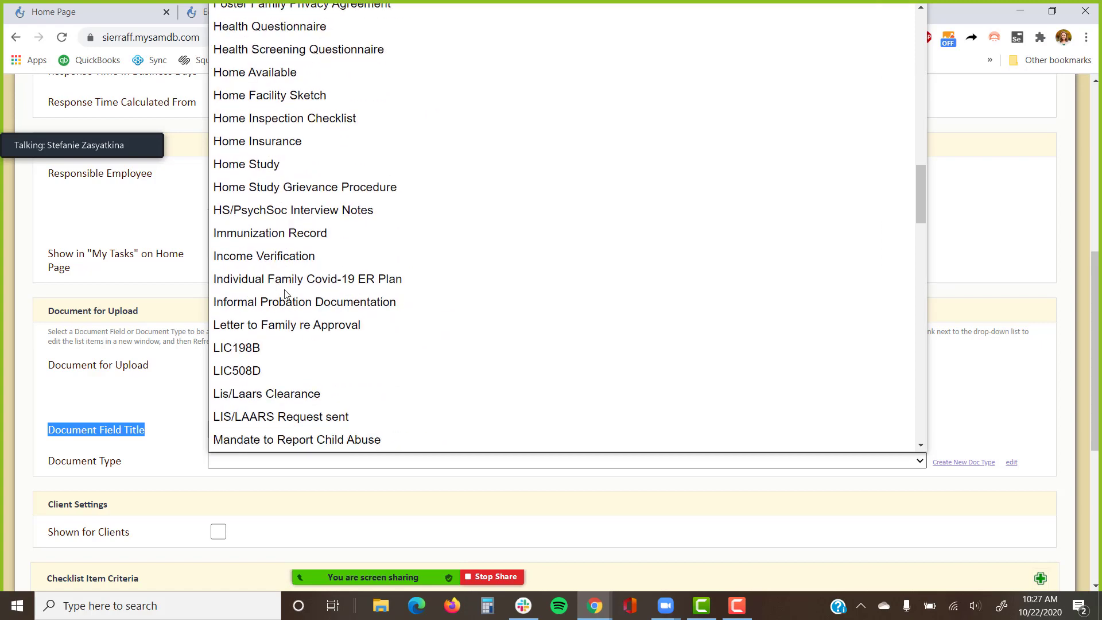
pyautogui.scroll(-3, 287, 294)
pyautogui.scroll(-6, 287, 294)
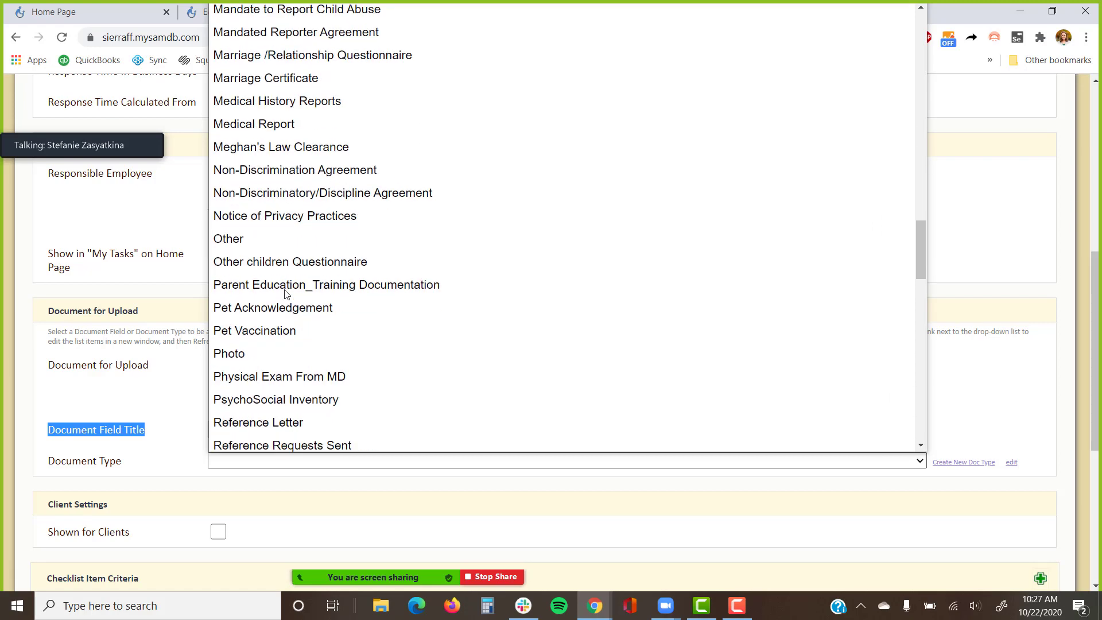
pyautogui.scroll(18, 287, 293)
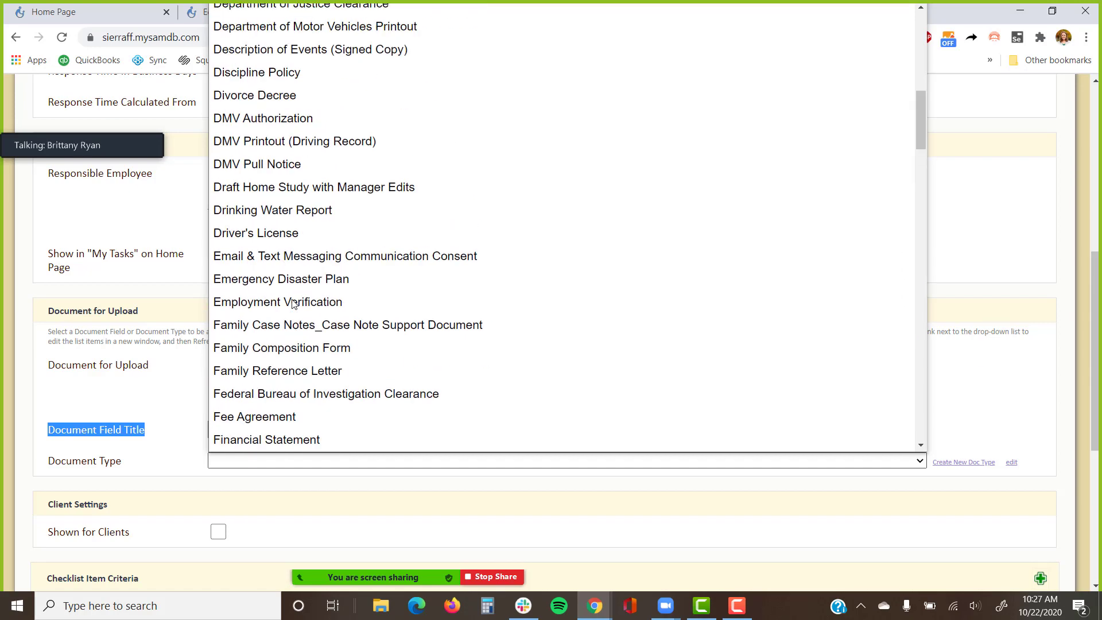
pyautogui.click(324, 145)
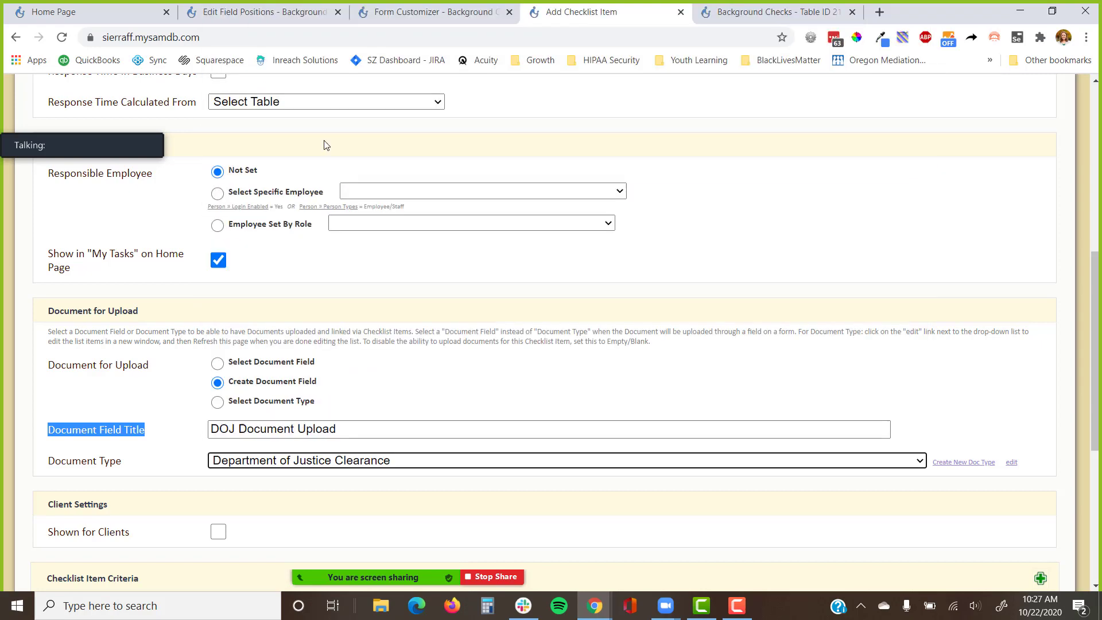
pyautogui.click(182, 466)
pyautogui.scroll(8, 246, 352)
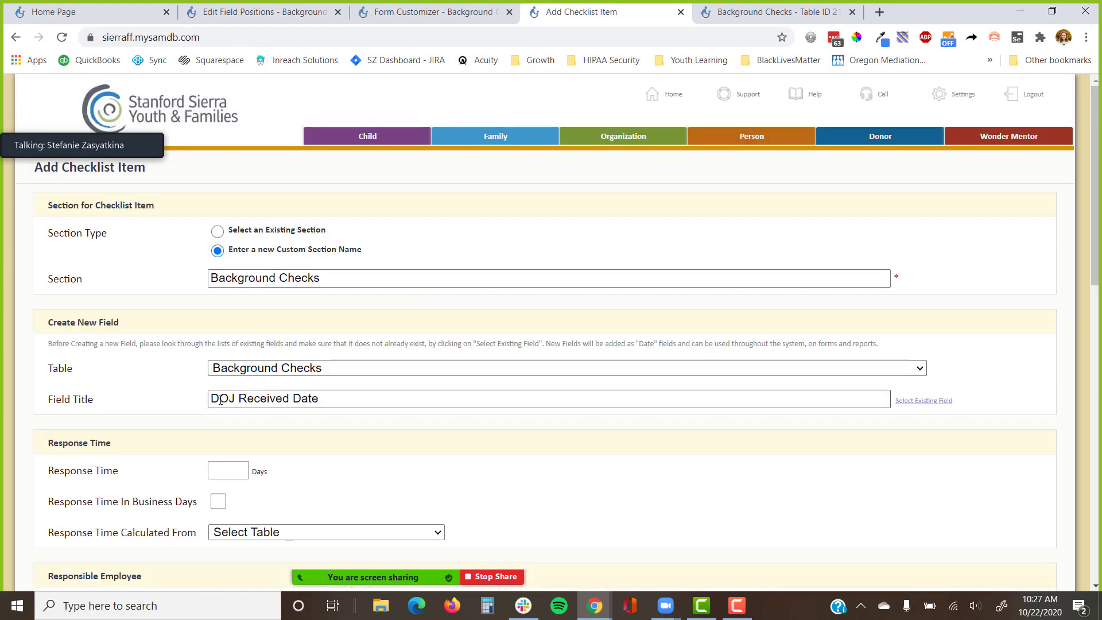
# Replace DOJ in the field title with 'Department of Justice Clearance' and select that phrase for reuse.
pyautogui.scroll(-7, 261, 396)
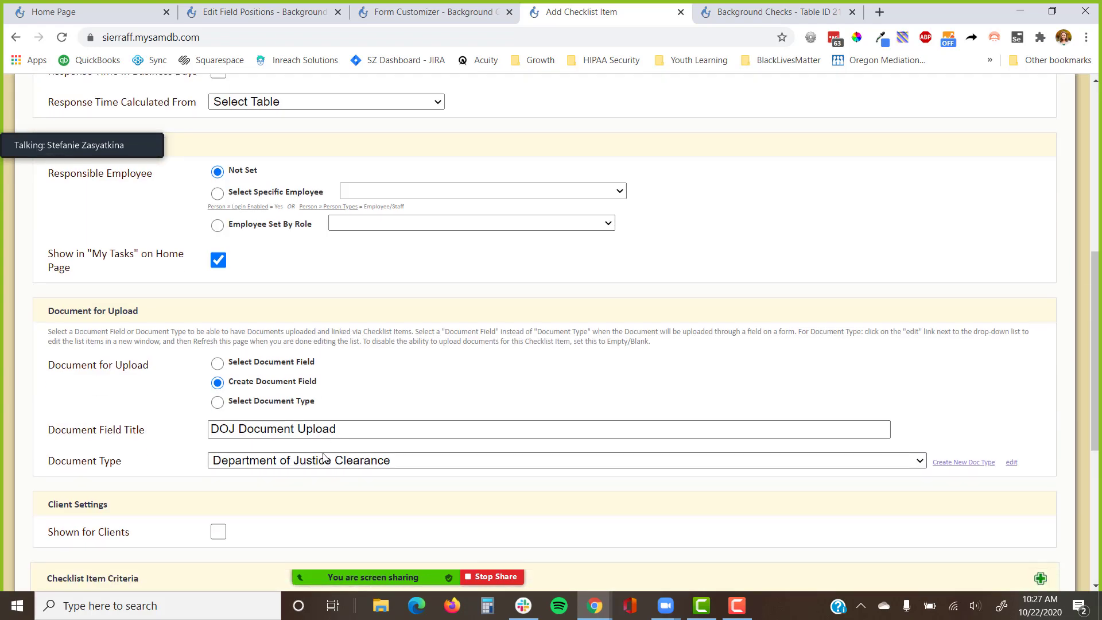
pyautogui.scroll(6, 295, 262)
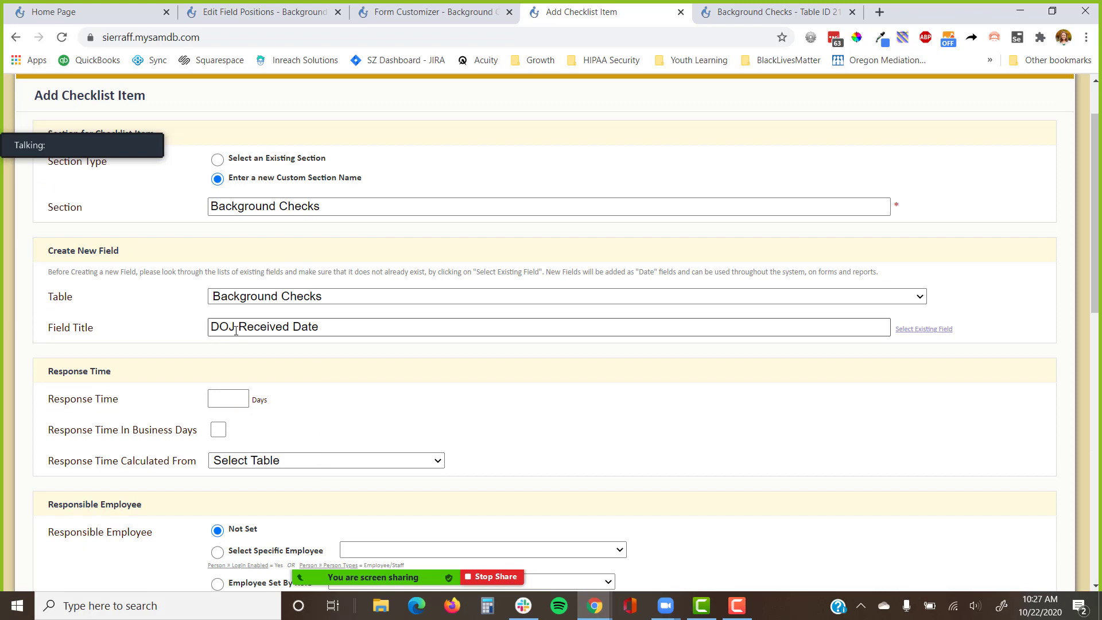
pyautogui.doubleClick(236, 330)
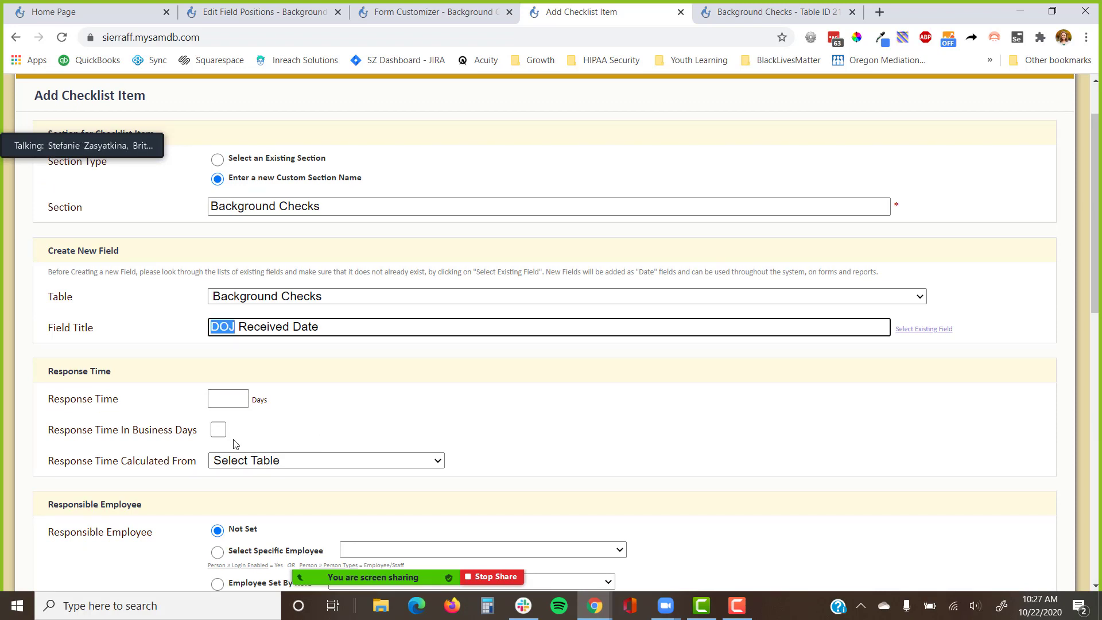
pyautogui.write('Department of ')
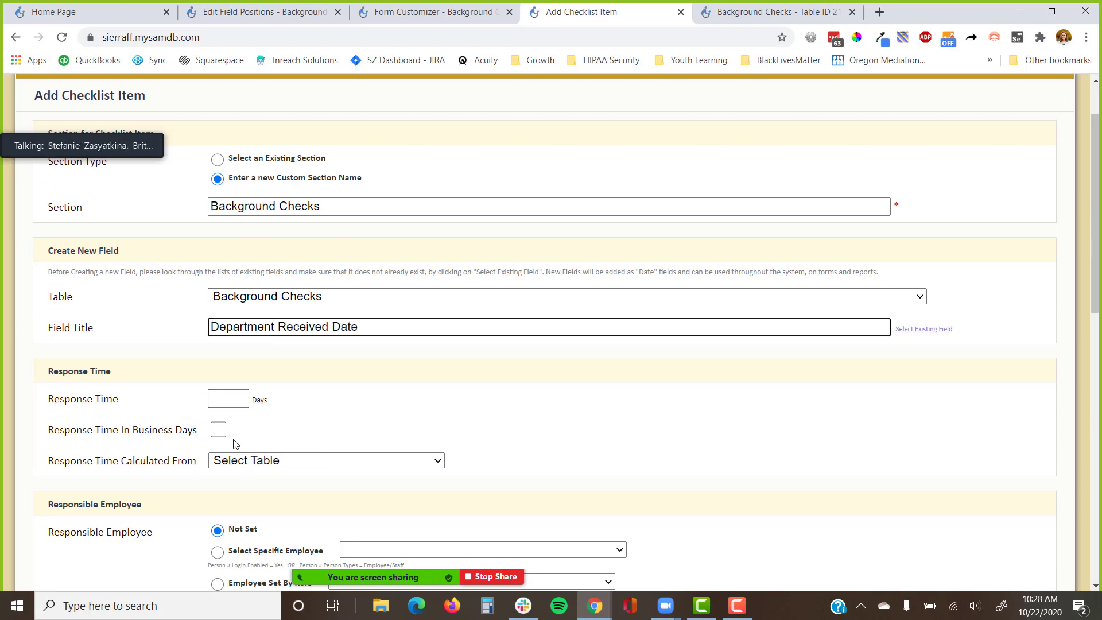
pyautogui.write('Justice CLea')
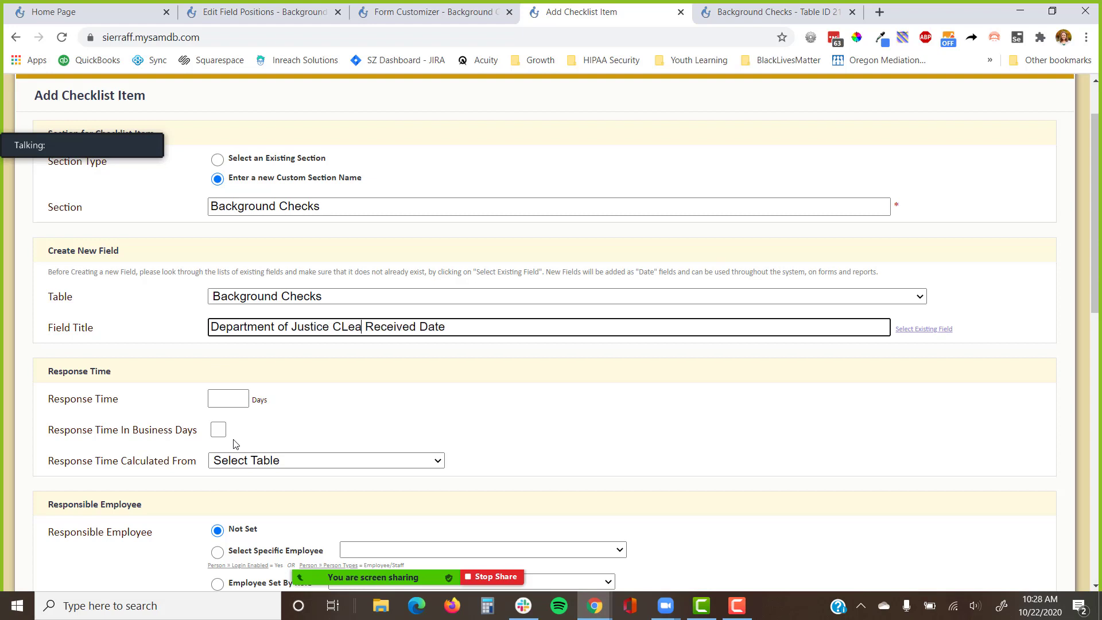
pyautogui.press('BackSpace')
pyautogui.write('learance')
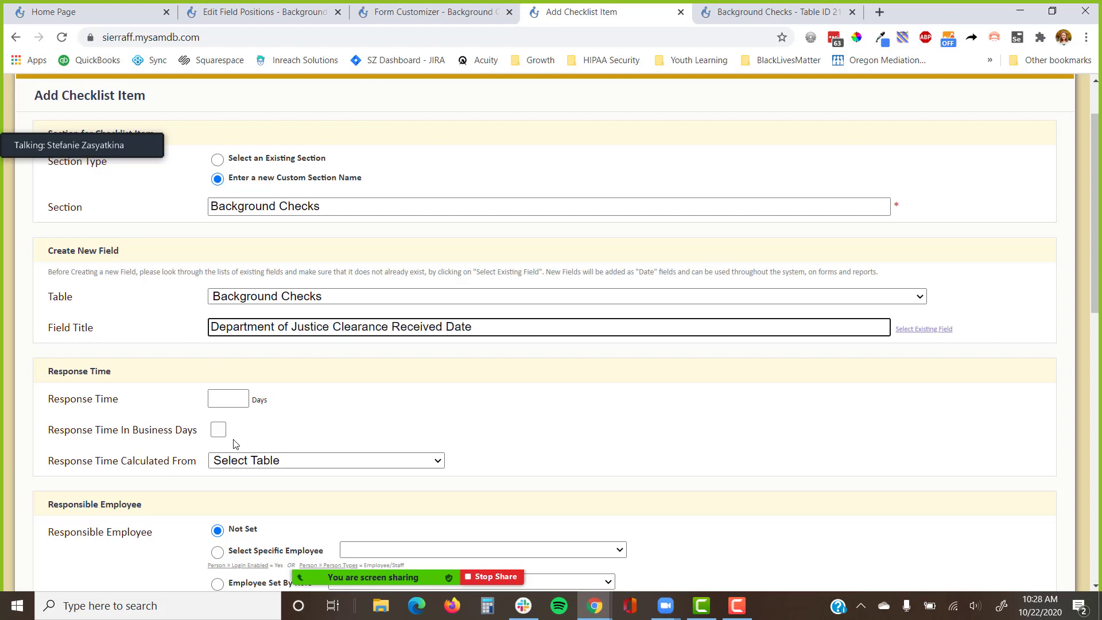
pyautogui.hotkey('shift', 'Home')
pyautogui.hotkey('ctrl', 'c')
pyautogui.scroll(-8, 236, 444)
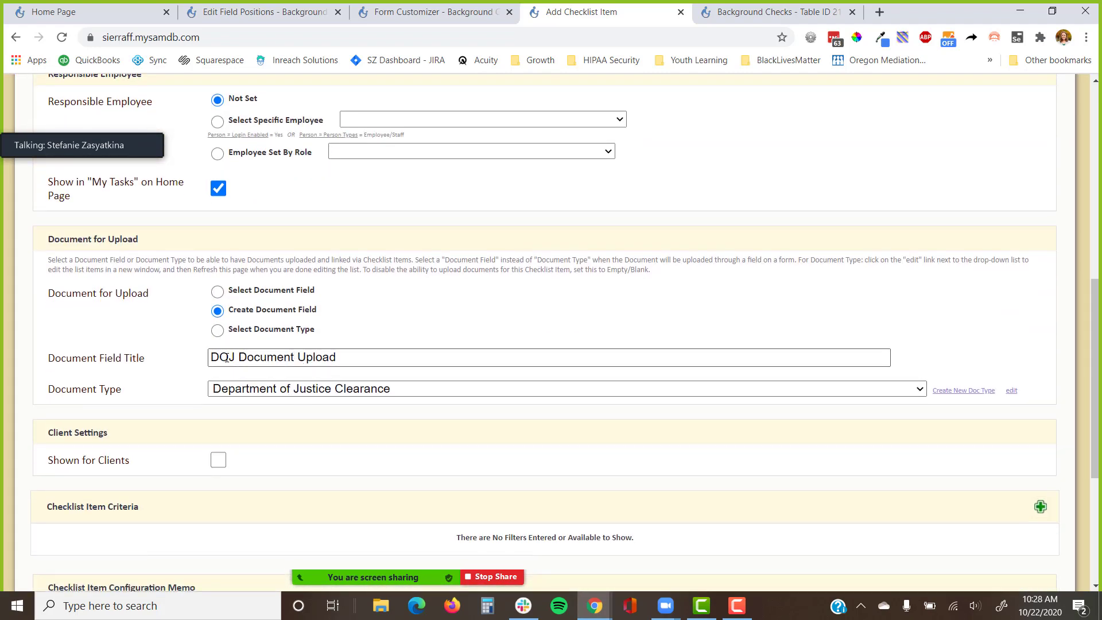
# Retitle the upload field 'Department of Justice Clearance Document Upload' and mark it Shown for Clients.
pyautogui.doubleClick(242, 358)
pyautogui.hotkey('ctrl', 'v')
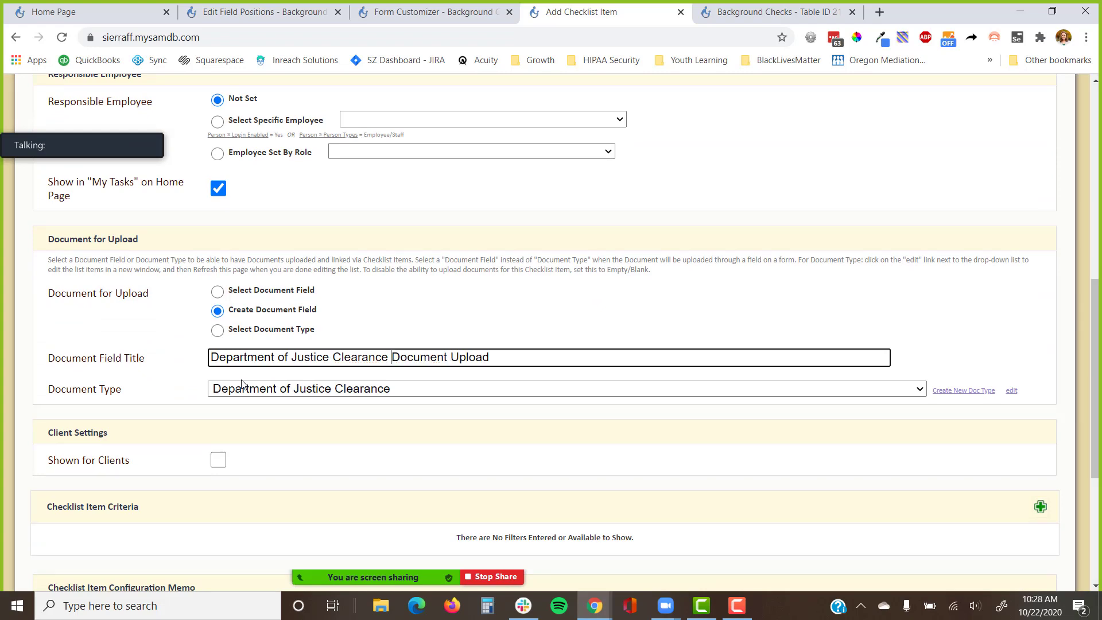
pyautogui.click(219, 462)
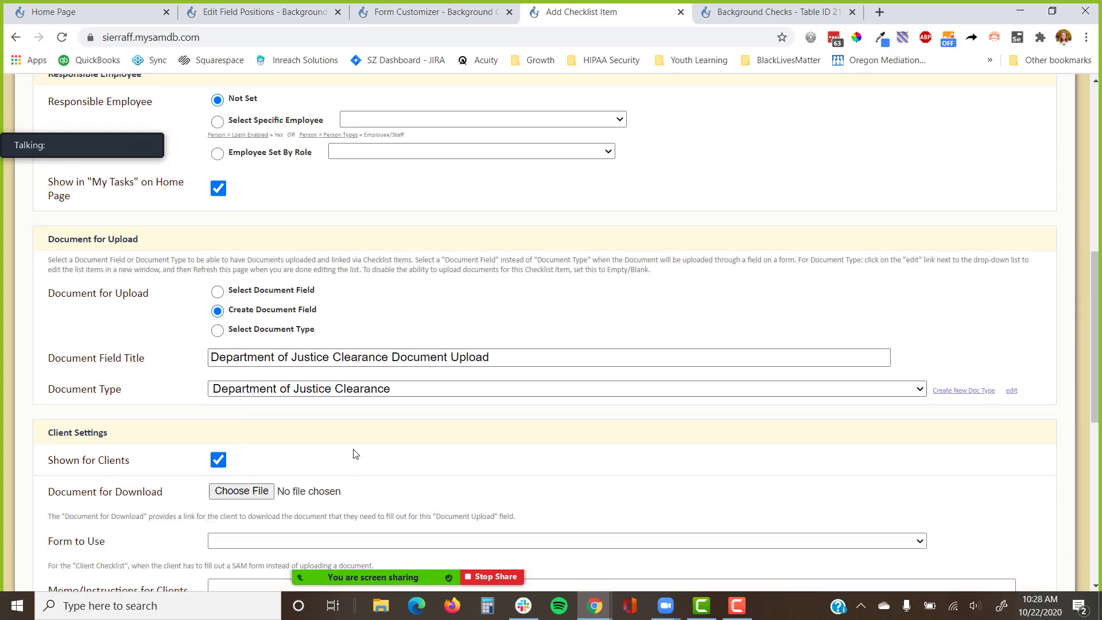
# Review the client download and form-to-use options, then save the checklist item.
pyautogui.scroll(-3, 353, 442)
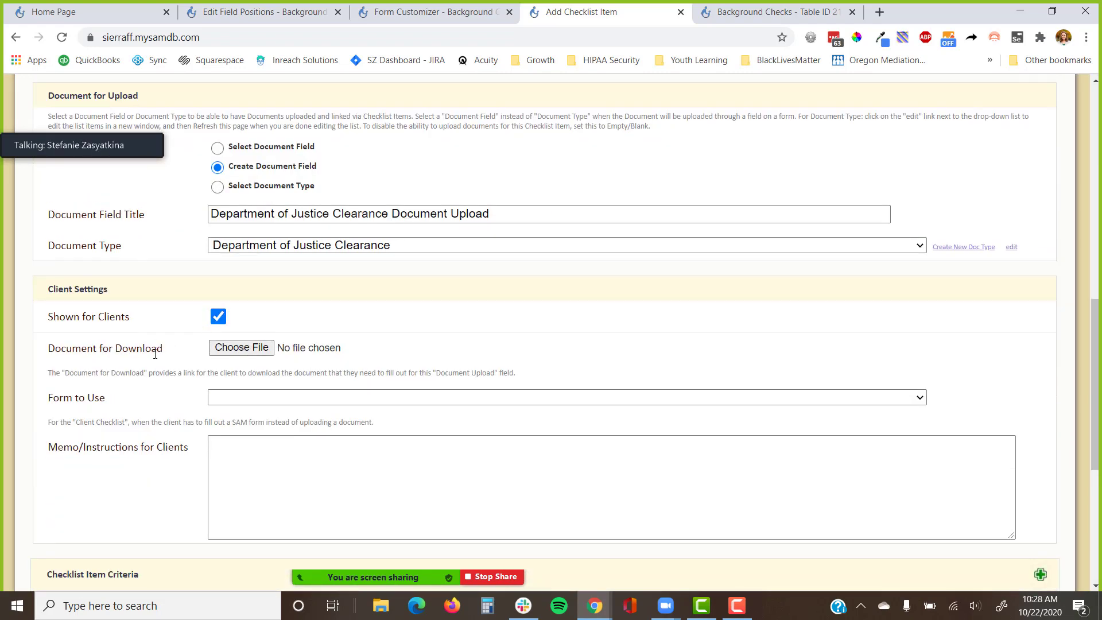
pyautogui.moveTo(173, 352); pyautogui.dragTo(50, 351)
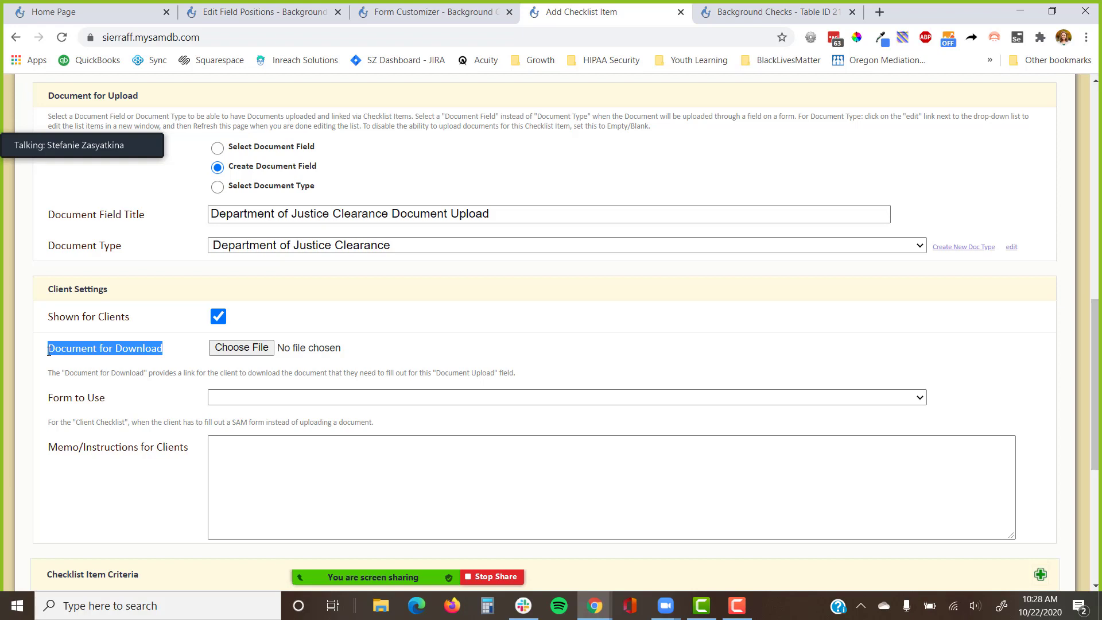
pyautogui.click(305, 323)
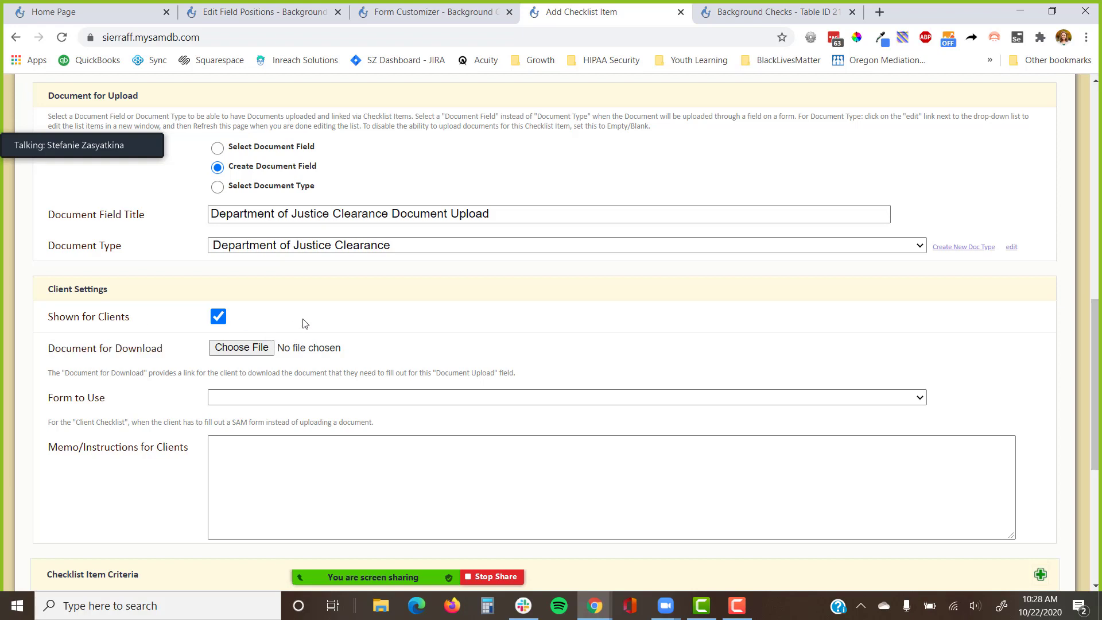
pyautogui.moveTo(105, 398); pyautogui.dragTo(49, 401)
pyautogui.click(152, 407)
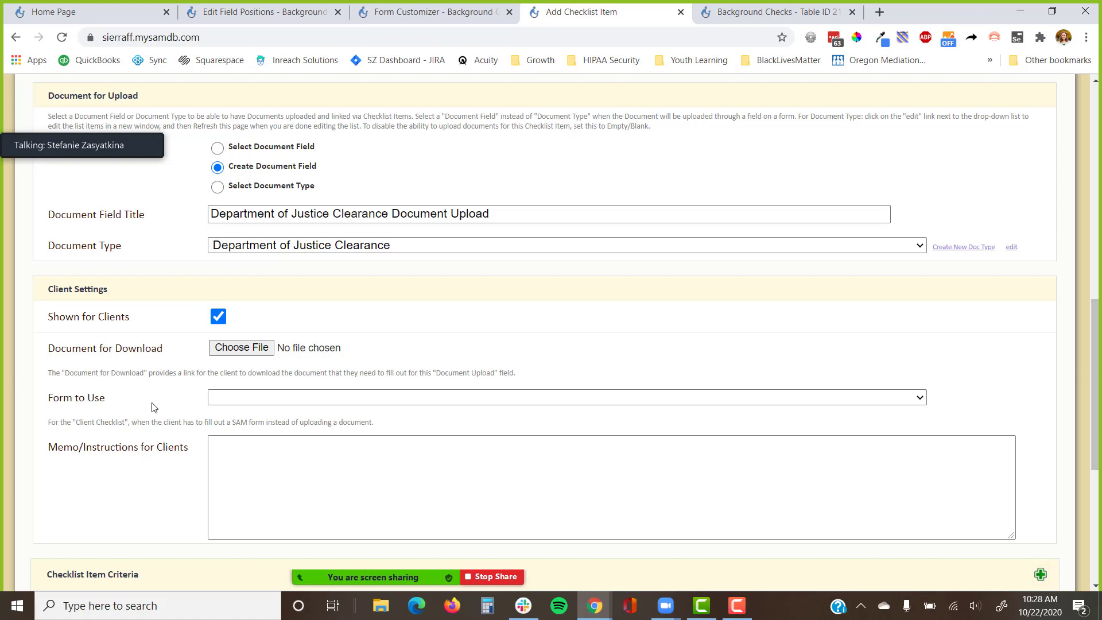
pyautogui.click(285, 454)
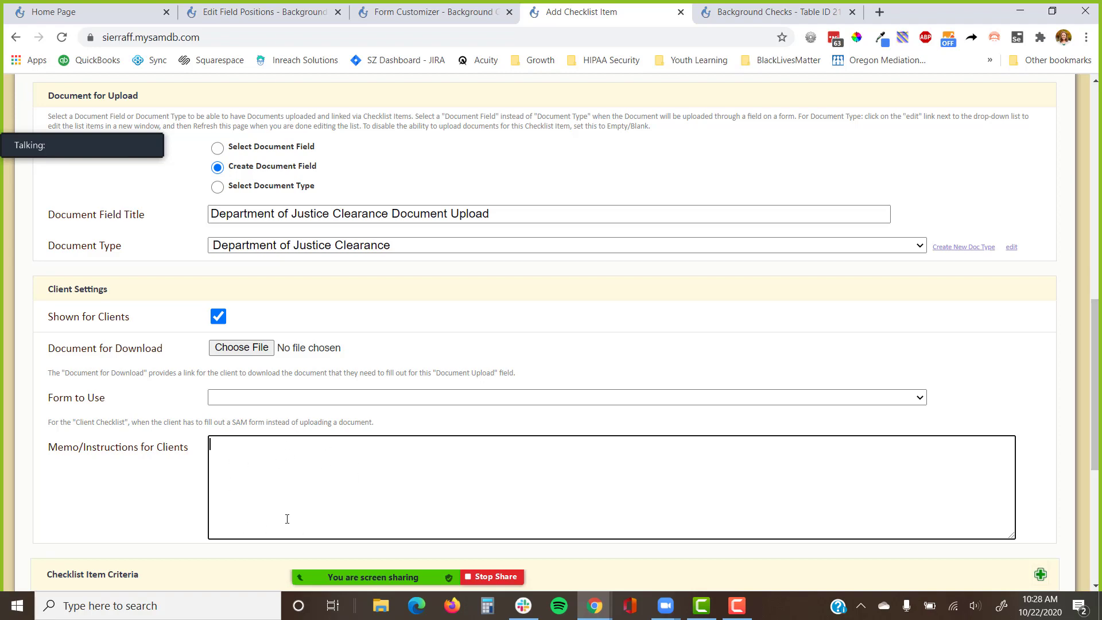
pyautogui.scroll(-4, 288, 517)
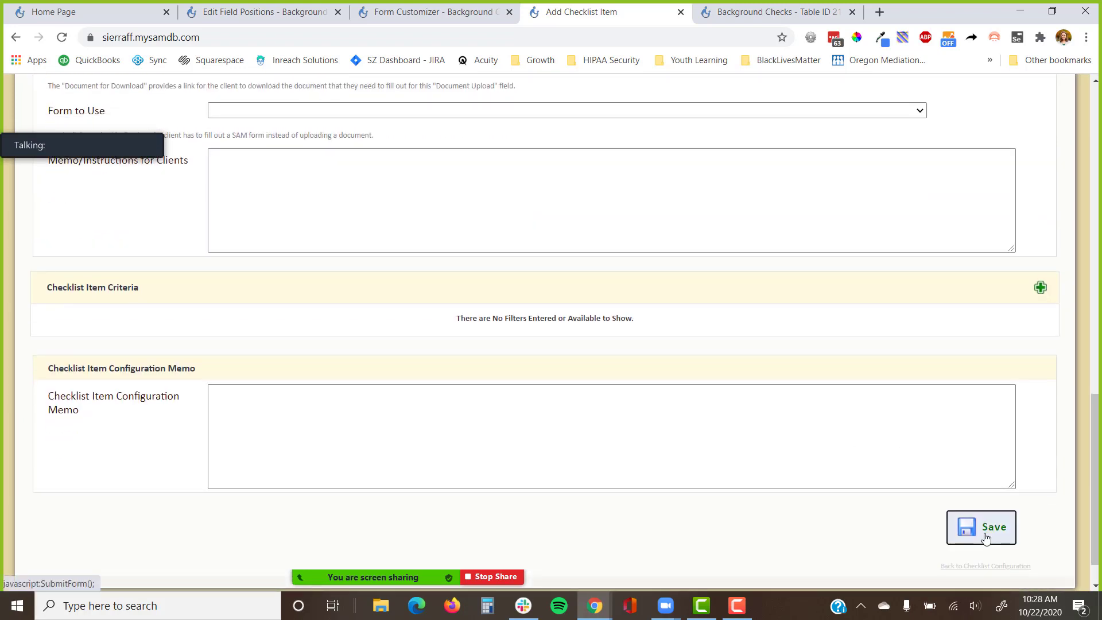
pyautogui.click(986, 527)
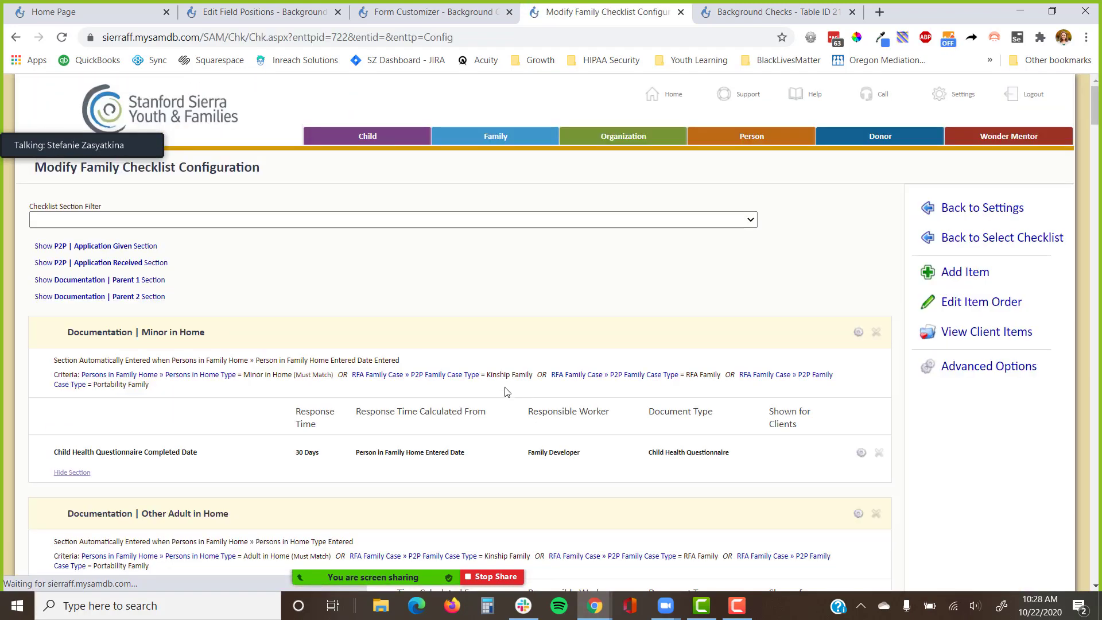
# Return to the Family Checklist configuration and open the new Background Checks section's settings.
pyautogui.click(951, 273)
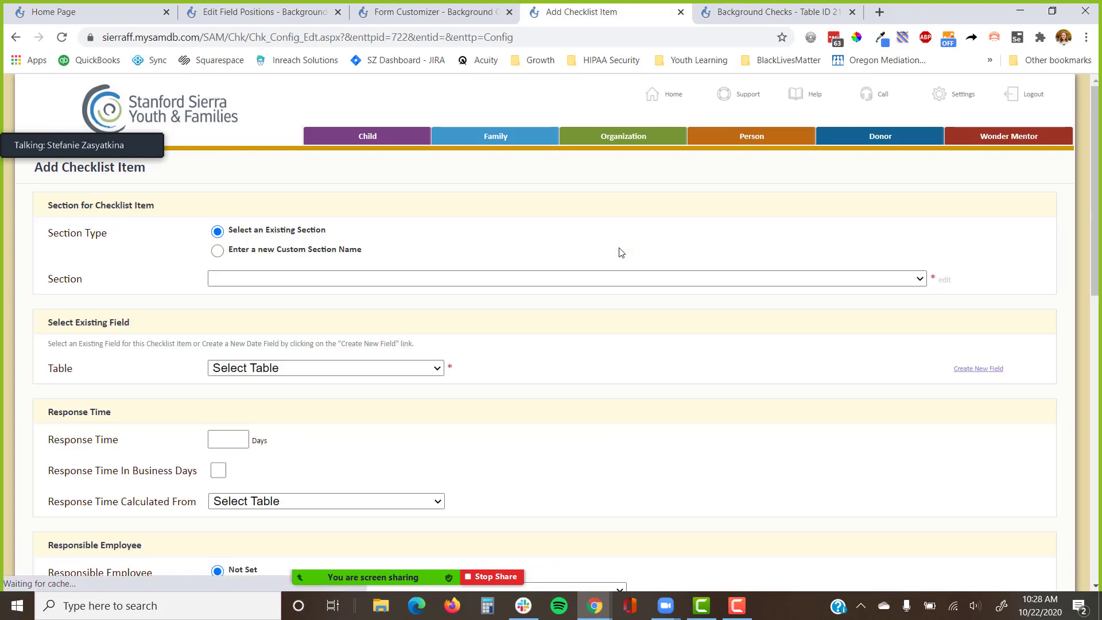
pyautogui.click(16, 39)
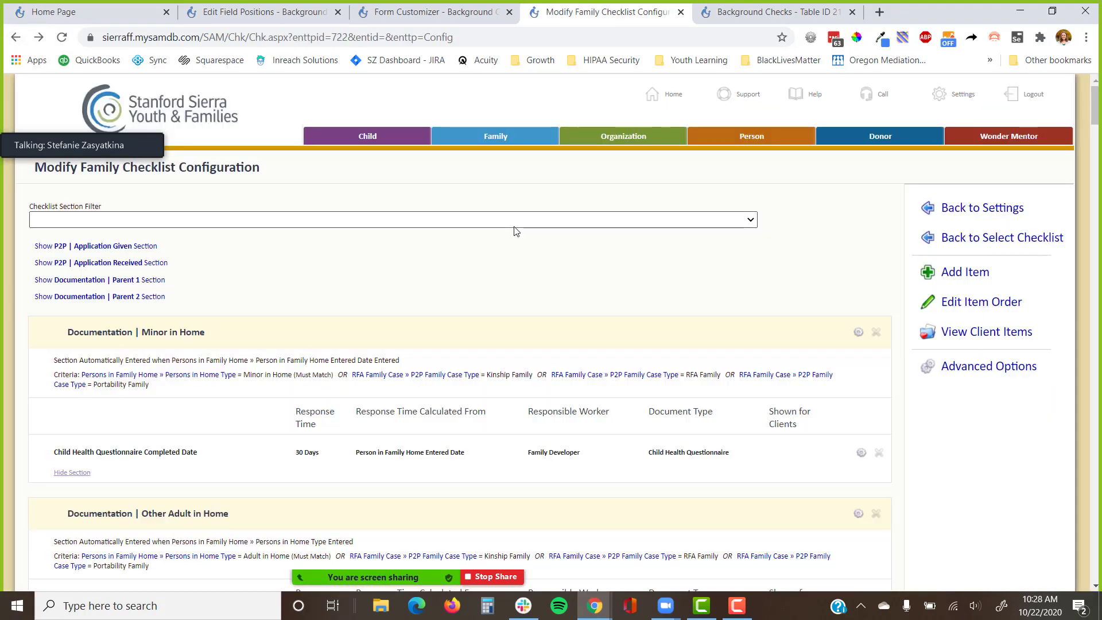
pyautogui.scroll(-15, 516, 231)
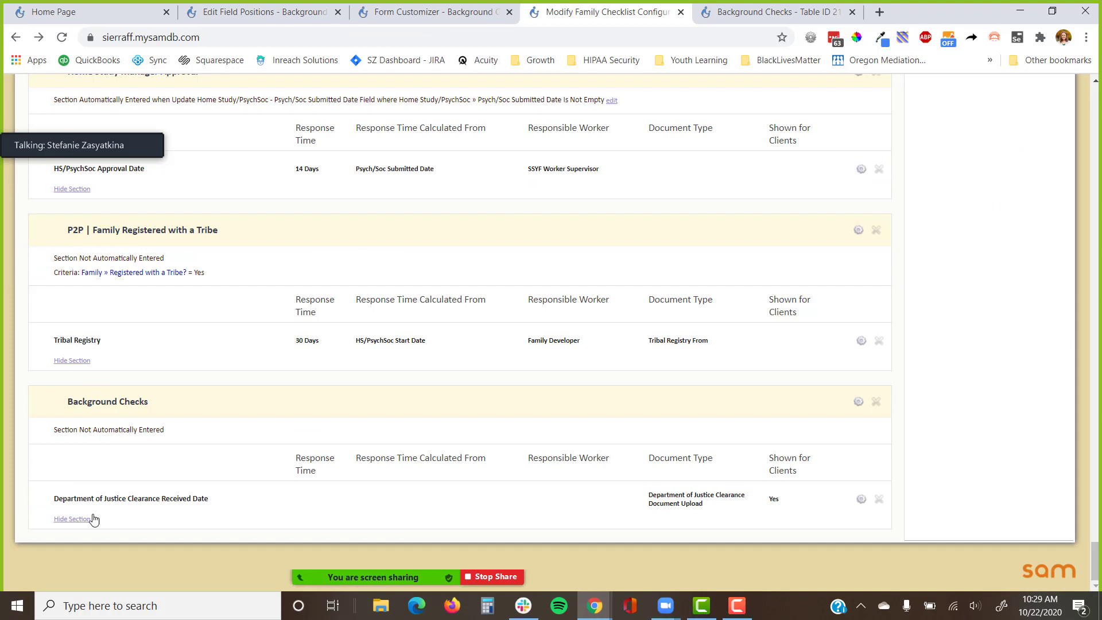
pyautogui.moveTo(172, 431); pyautogui.dragTo(56, 431)
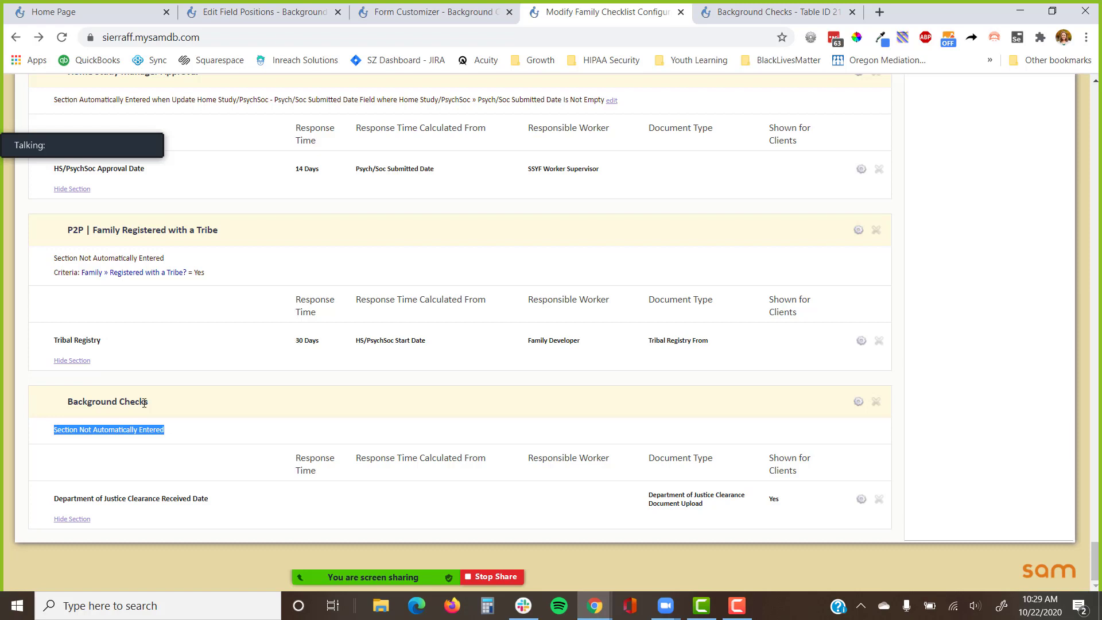
pyautogui.click(859, 402)
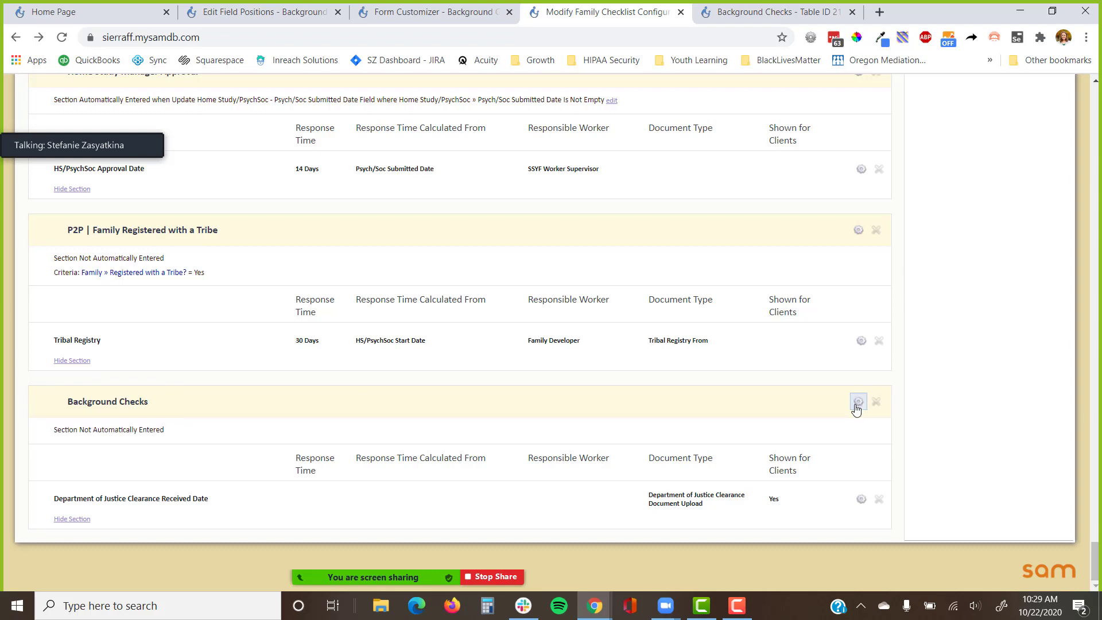
pyautogui.scroll(-2, 408, 457)
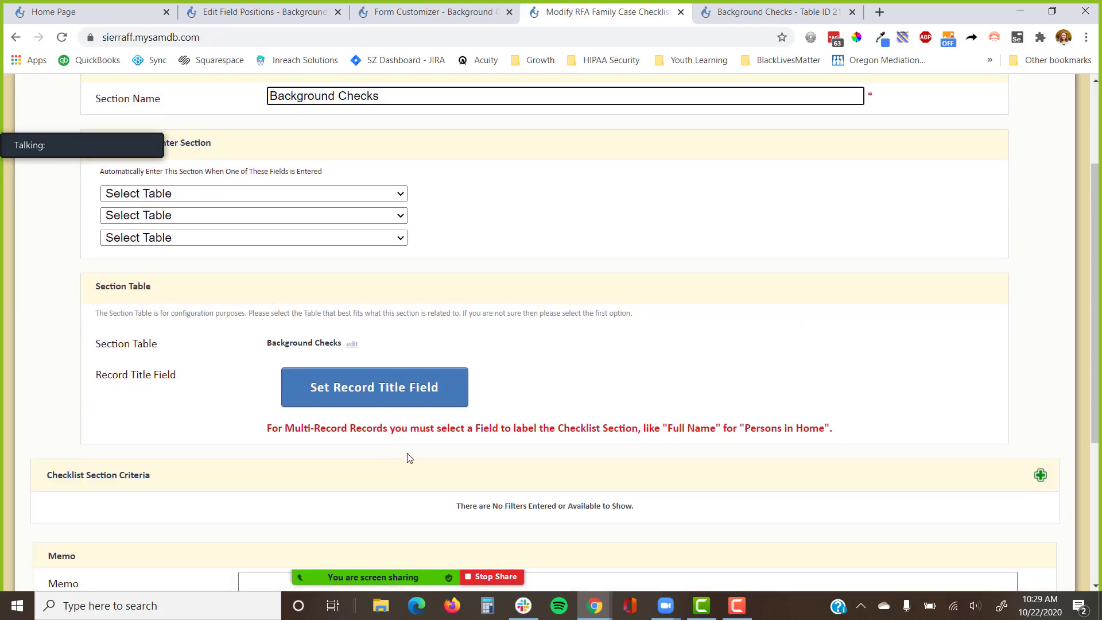
pyautogui.click(432, 397)
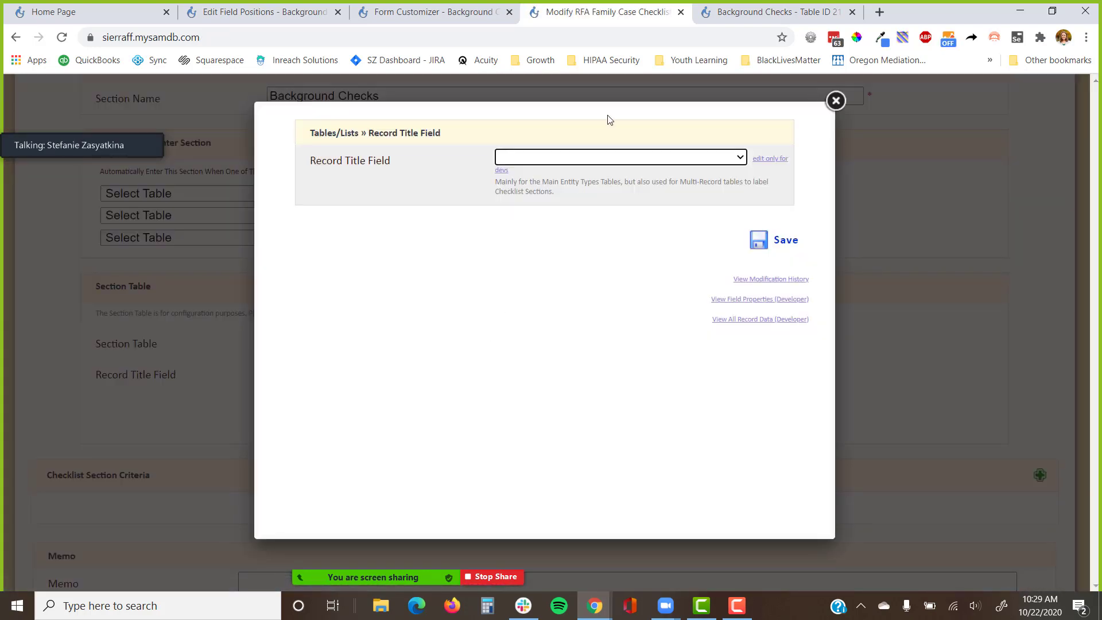
pyautogui.click(588, 157)
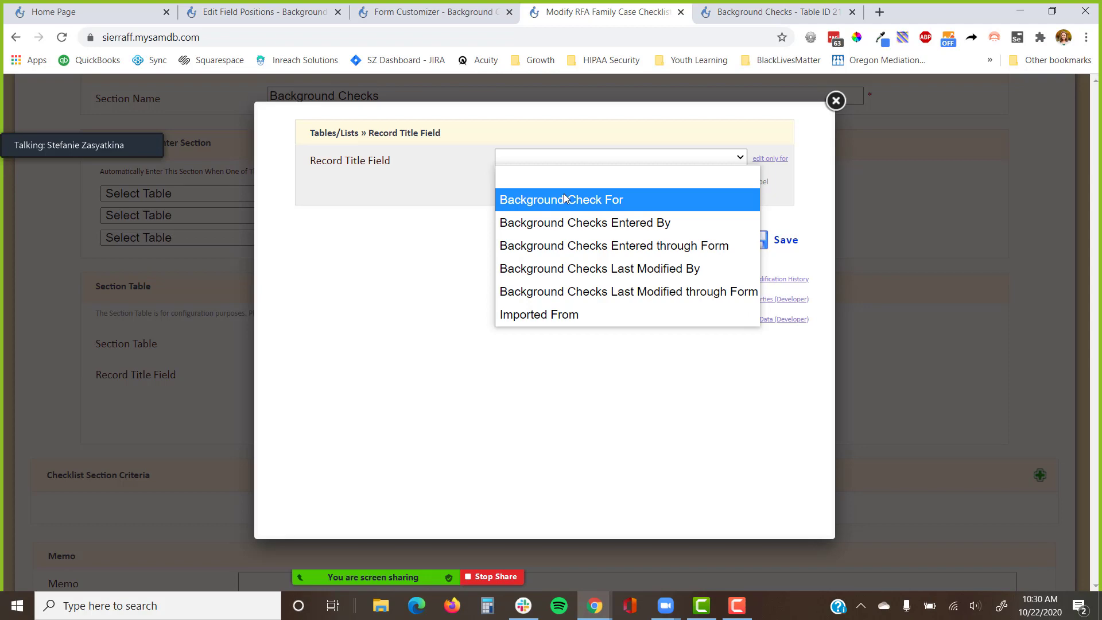
pyautogui.click(836, 101)
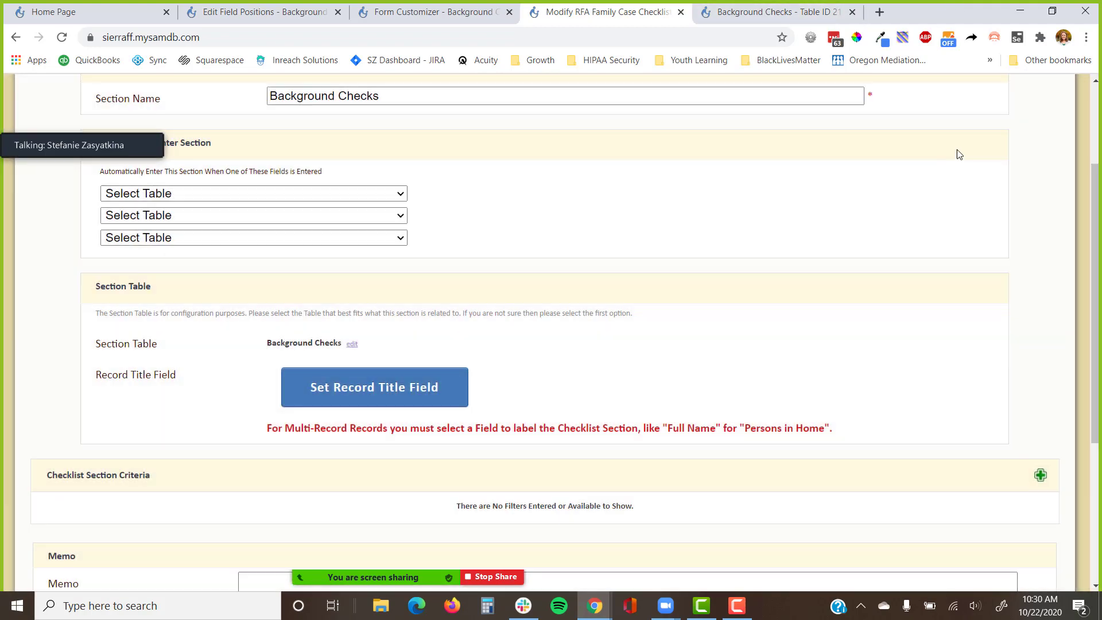
pyautogui.scroll(-5, 890, 308)
pyautogui.scroll(1, 825, 297)
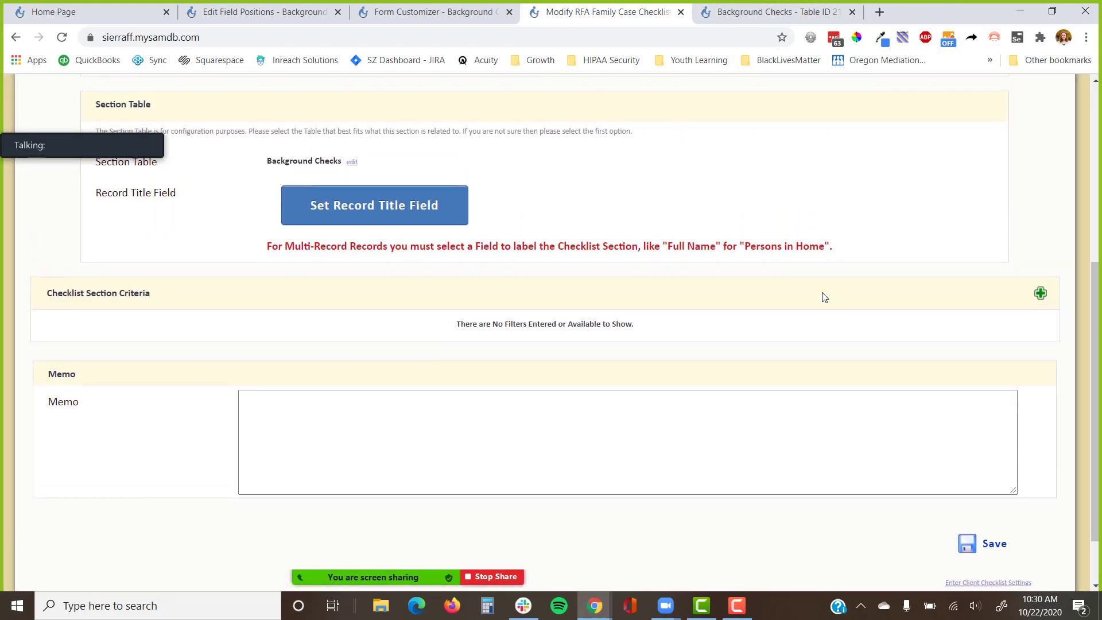
pyautogui.click(984, 546)
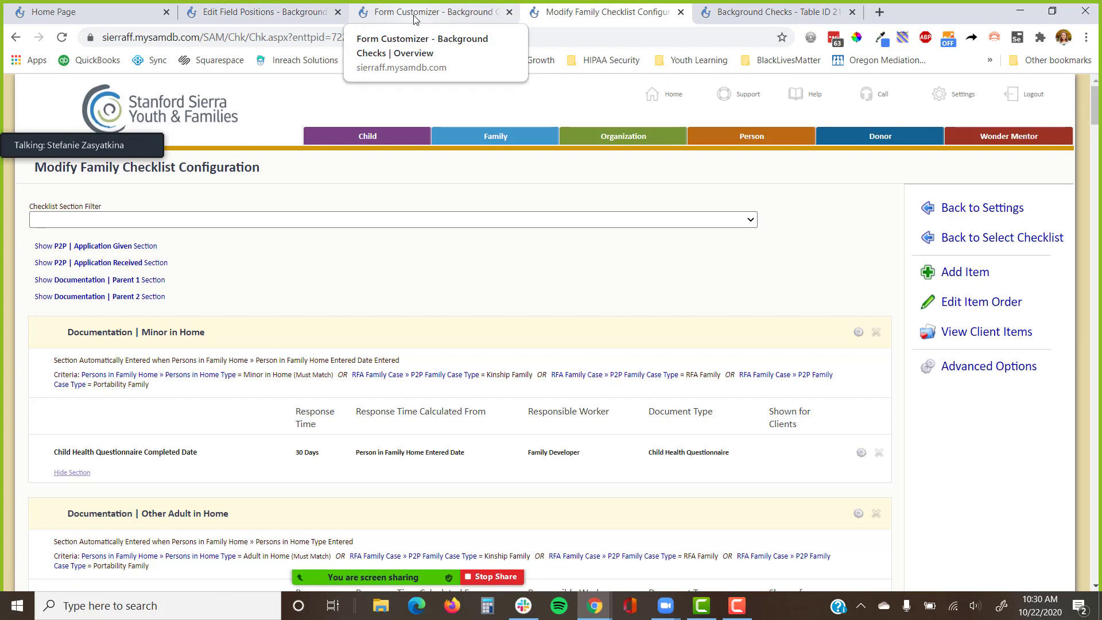
# Add another checklist item in the Background Checks section.
pyautogui.click(965, 272)
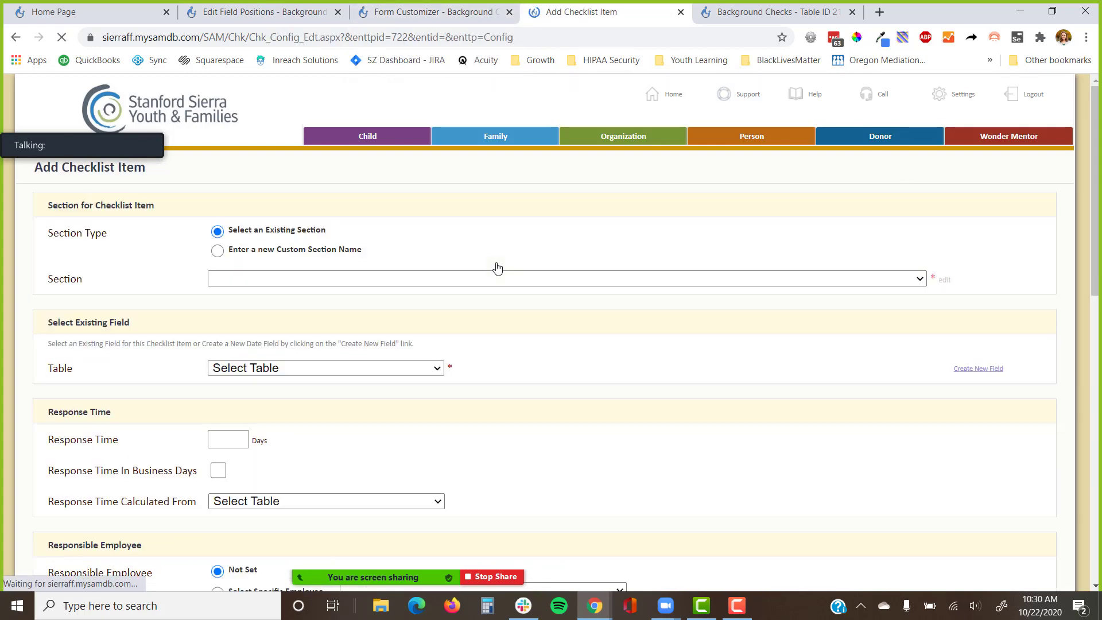
pyautogui.scroll(-1, 446, 244)
pyautogui.click(460, 207)
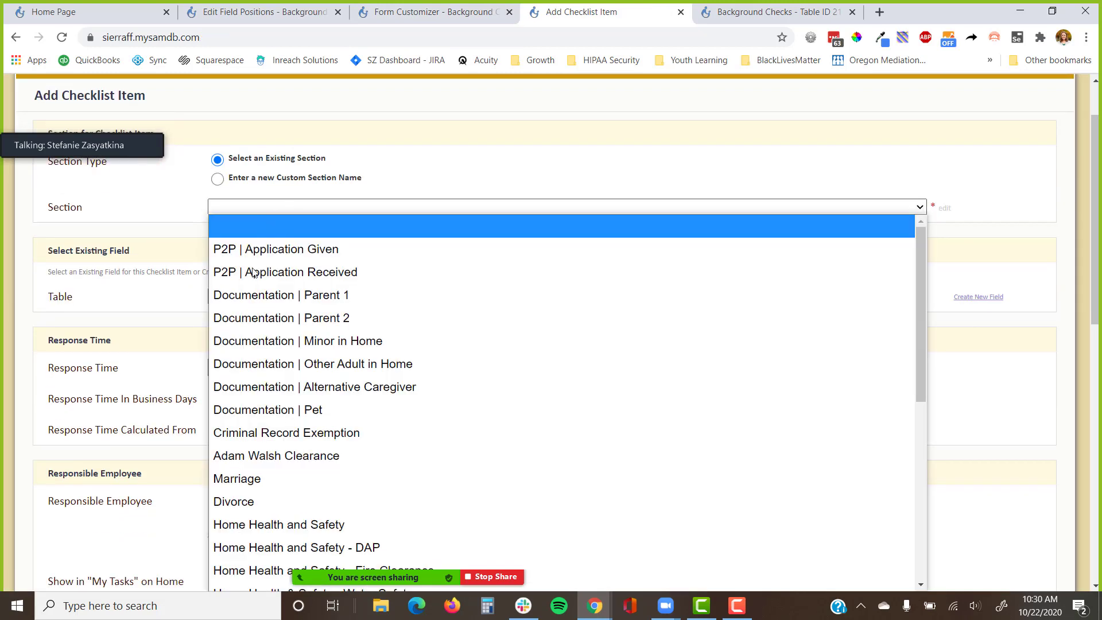
pyautogui.scroll(-5, 271, 475)
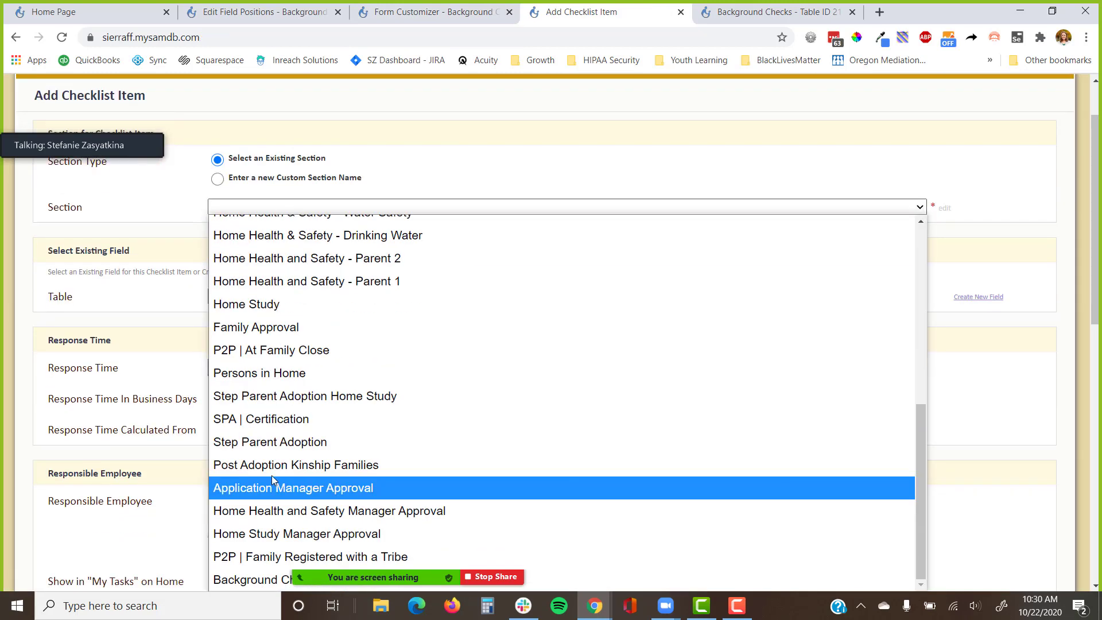
pyautogui.click(263, 581)
# Create a new Background Checks table field titled 'FBI Clearance'.
pyautogui.click(951, 297)
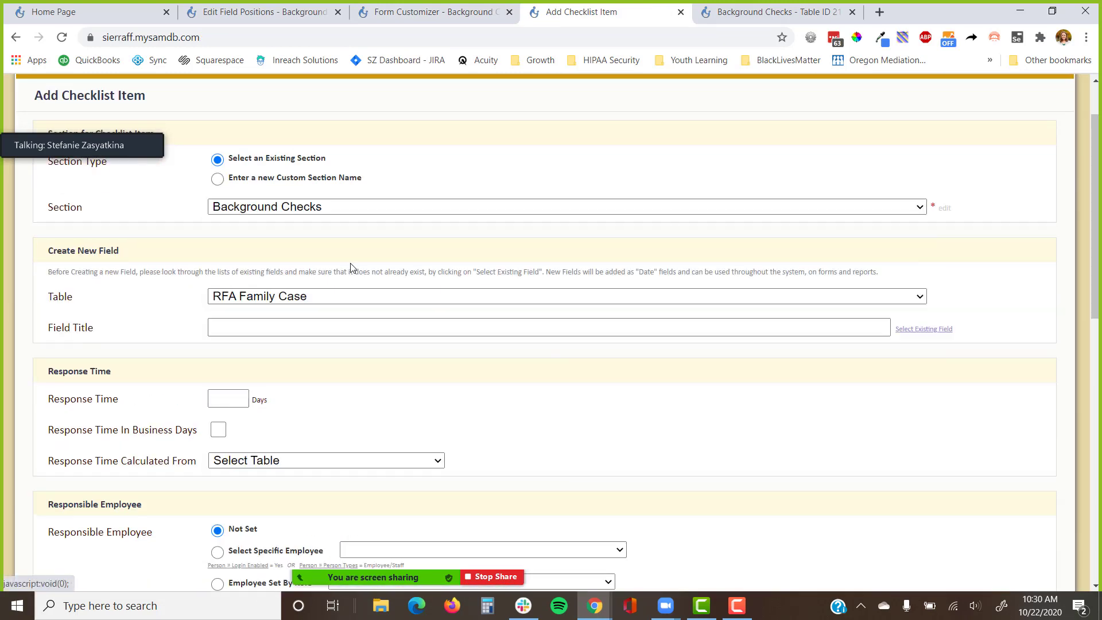
pyautogui.click(306, 298)
pyautogui.scroll(-5, 304, 345)
pyautogui.scroll(-1, 305, 356)
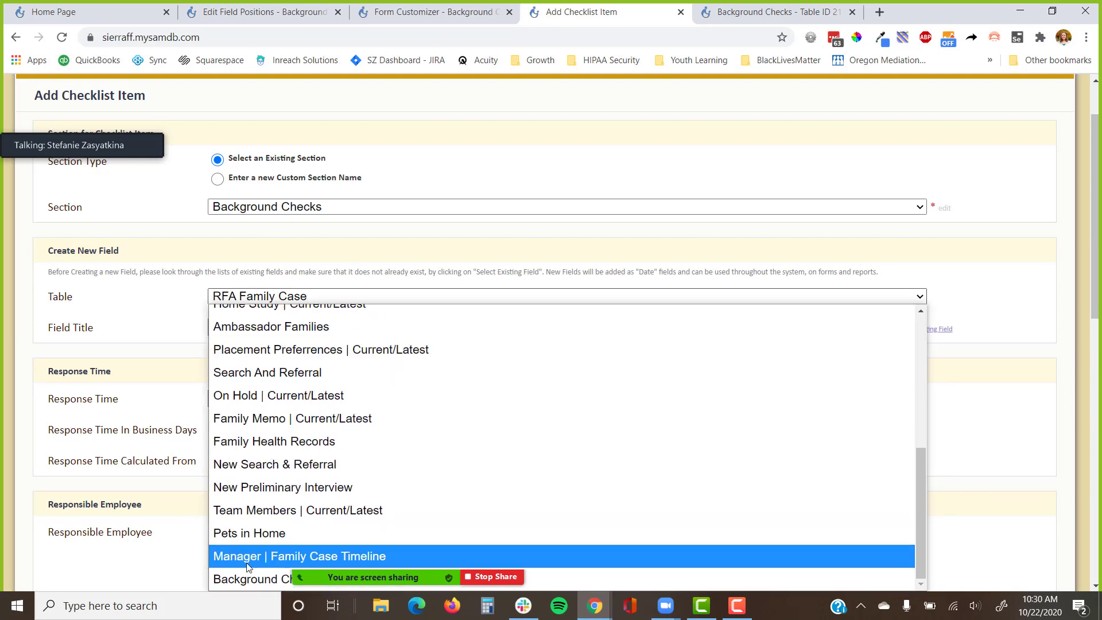
pyautogui.click(246, 576)
pyautogui.moveTo(84, 304); pyautogui.dragTo(44, 301)
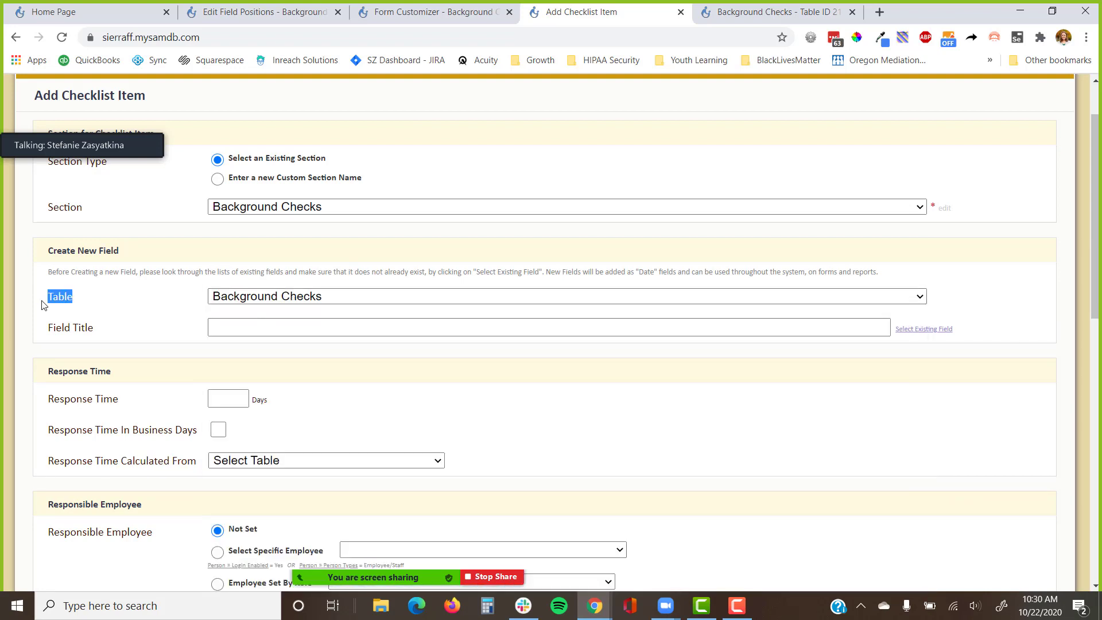
pyautogui.click(279, 330)
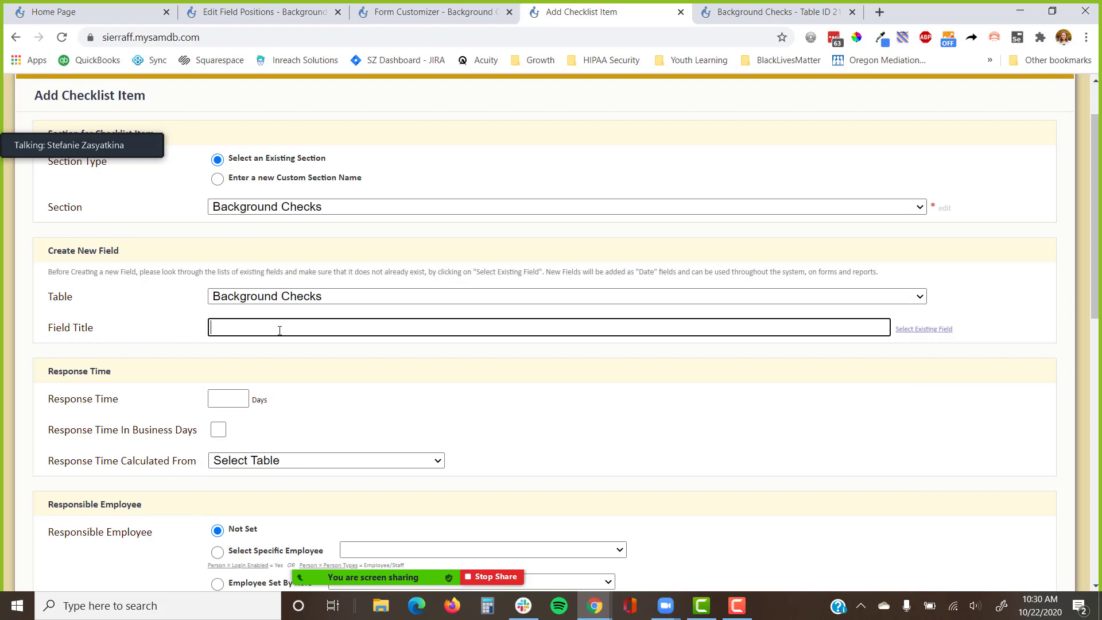
pyautogui.write('FBI Clearanc e')
pyautogui.press('BackSpace')
pyautogui.press('BackSpace')
pyautogui.write('e')
pyautogui.scroll(-7, 378, 272)
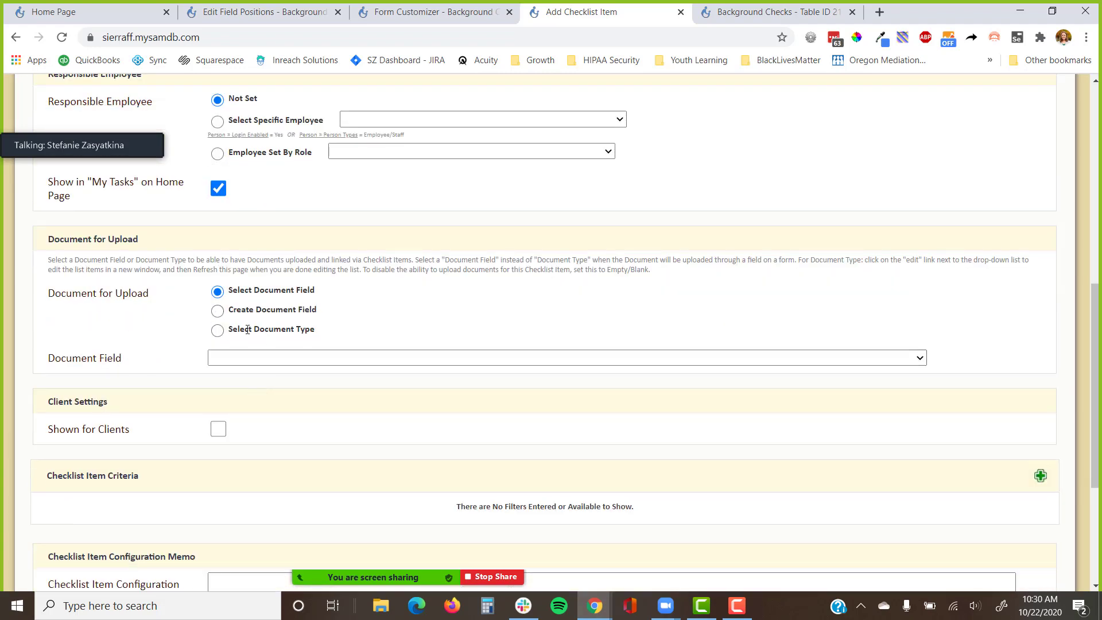
# Create a new document field with document type Federal Bureau of Investigation Clearance.
pyautogui.click(235, 359)
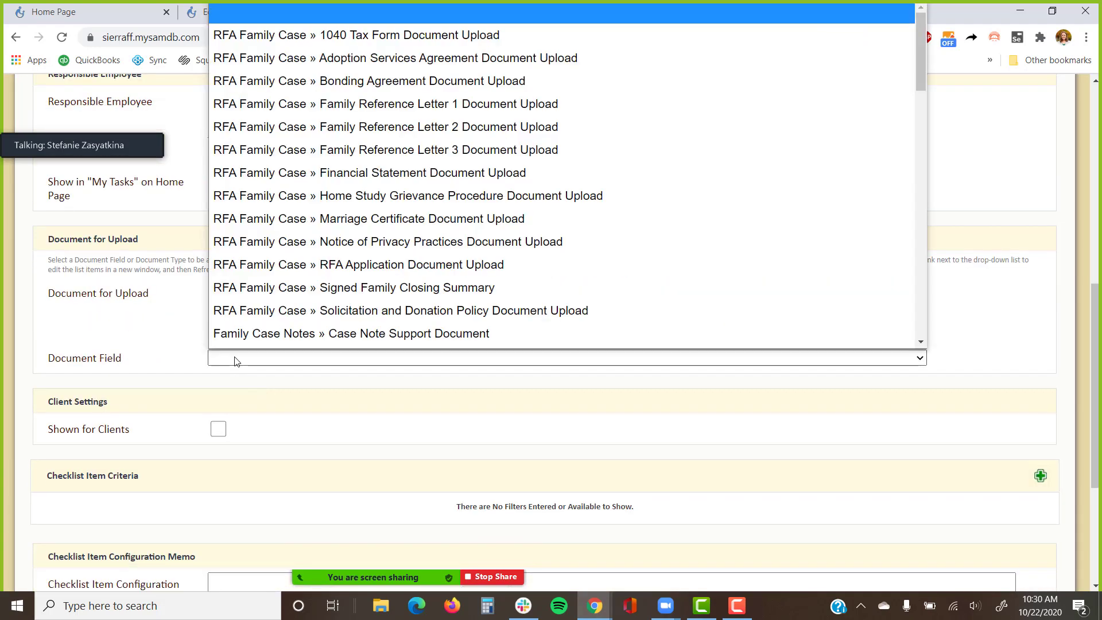
pyautogui.click(243, 389)
pyautogui.click(217, 311)
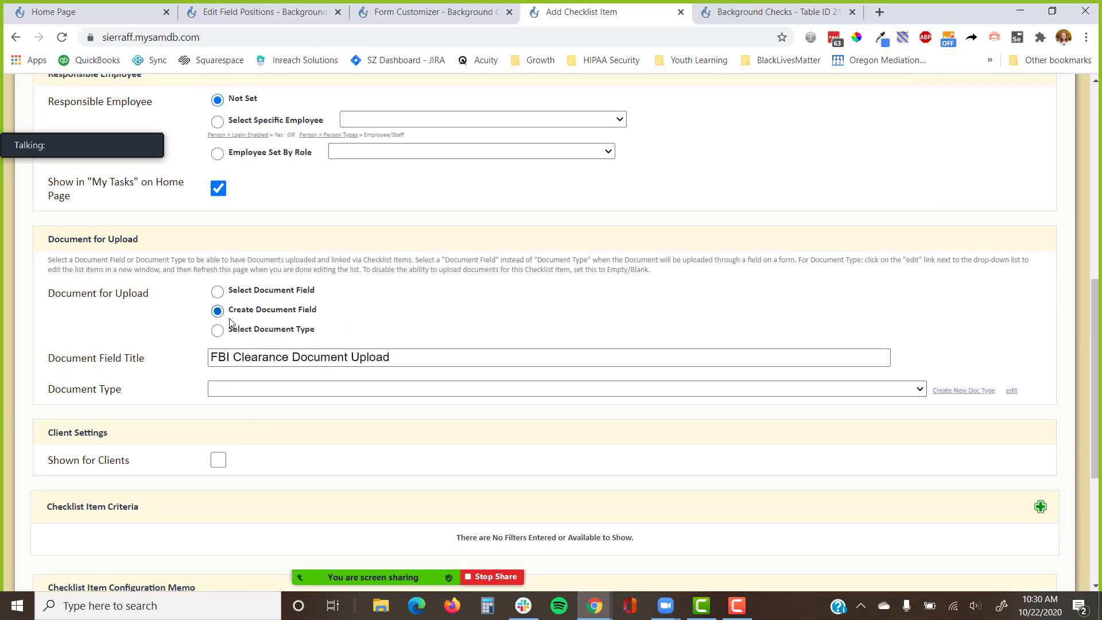
pyautogui.click(241, 390)
pyautogui.scroll(-15, 298, 172)
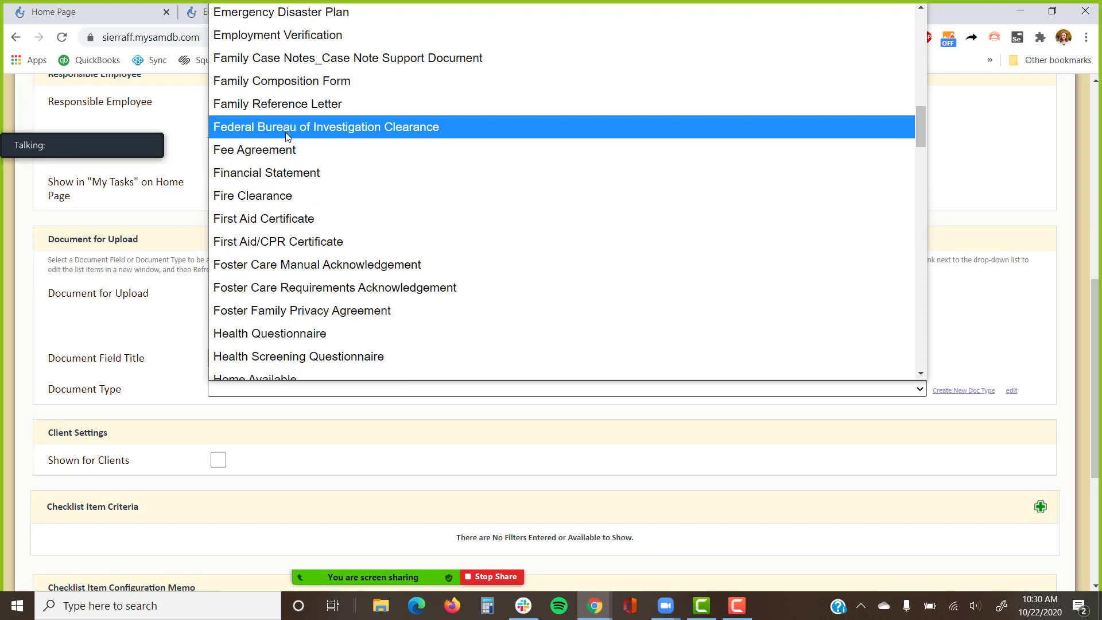
pyautogui.click(288, 128)
pyautogui.scroll(6, 301, 419)
pyautogui.scroll(-5, 310, 373)
pyautogui.scroll(6, 327, 315)
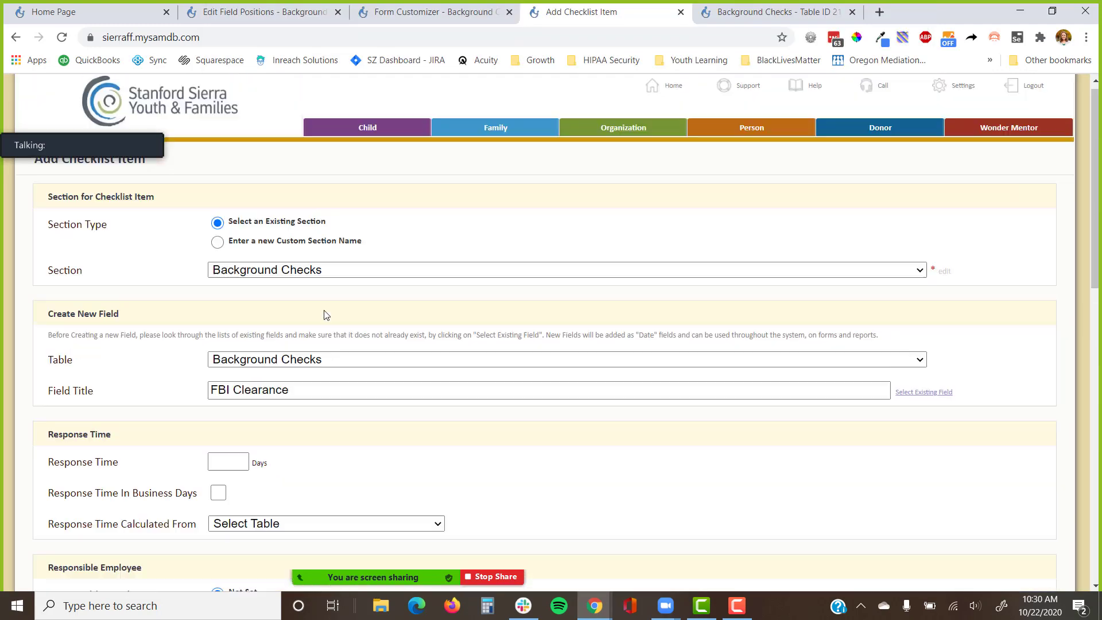
# Spell out FBI as 'Federal Bureau of Investigation' in both titles, show to clients, and save.
pyautogui.click(219, 401)
pyautogui.write('e')
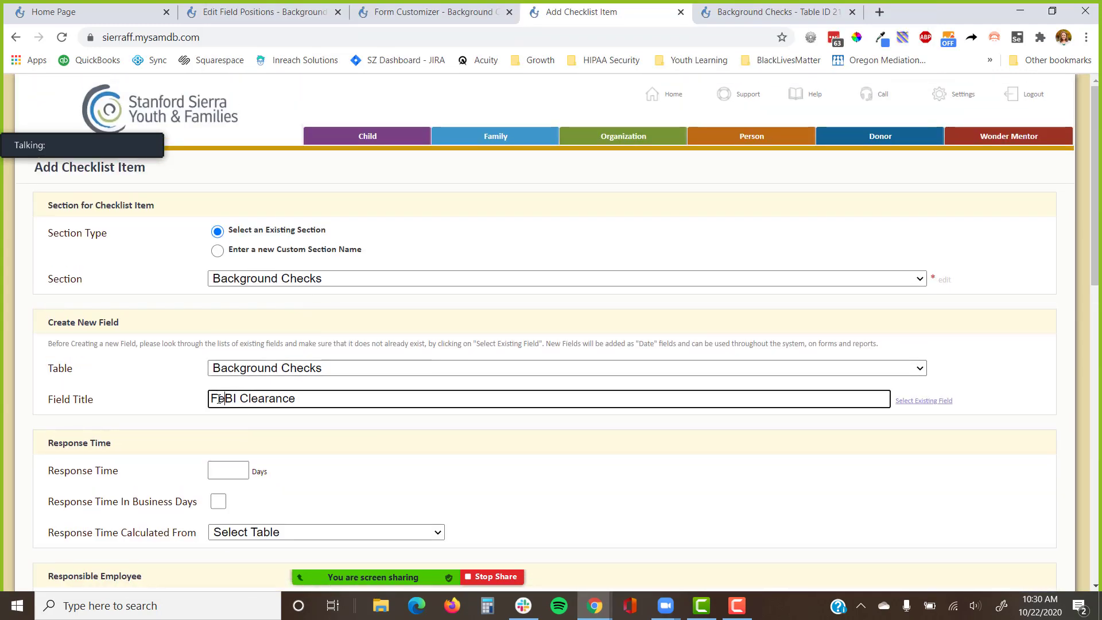
pyautogui.write('deral B')
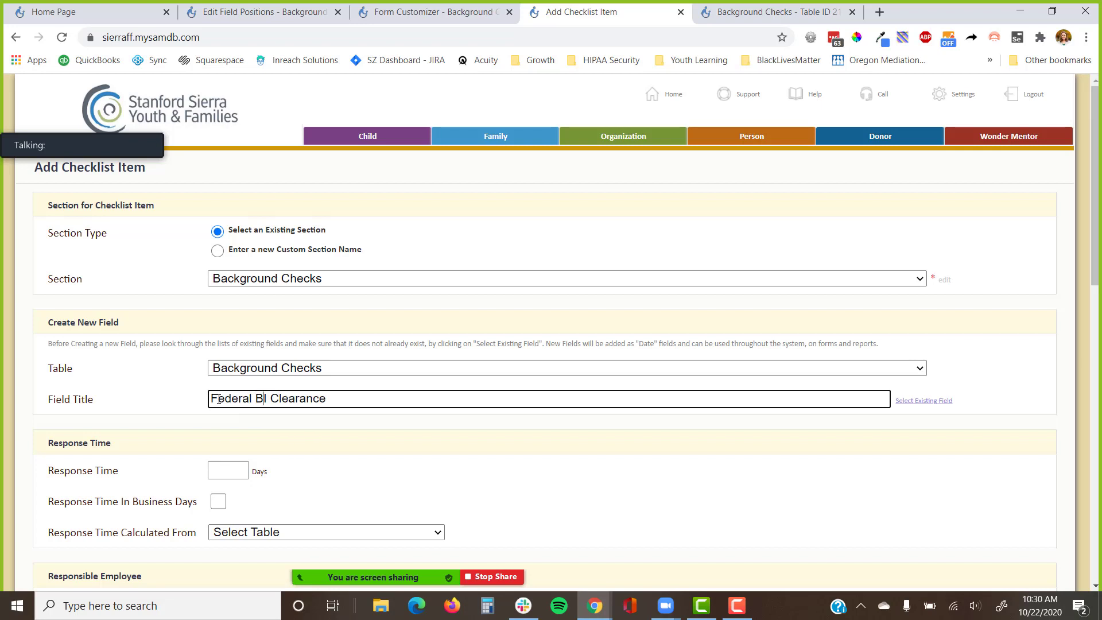
pyautogui.write('ureau ')
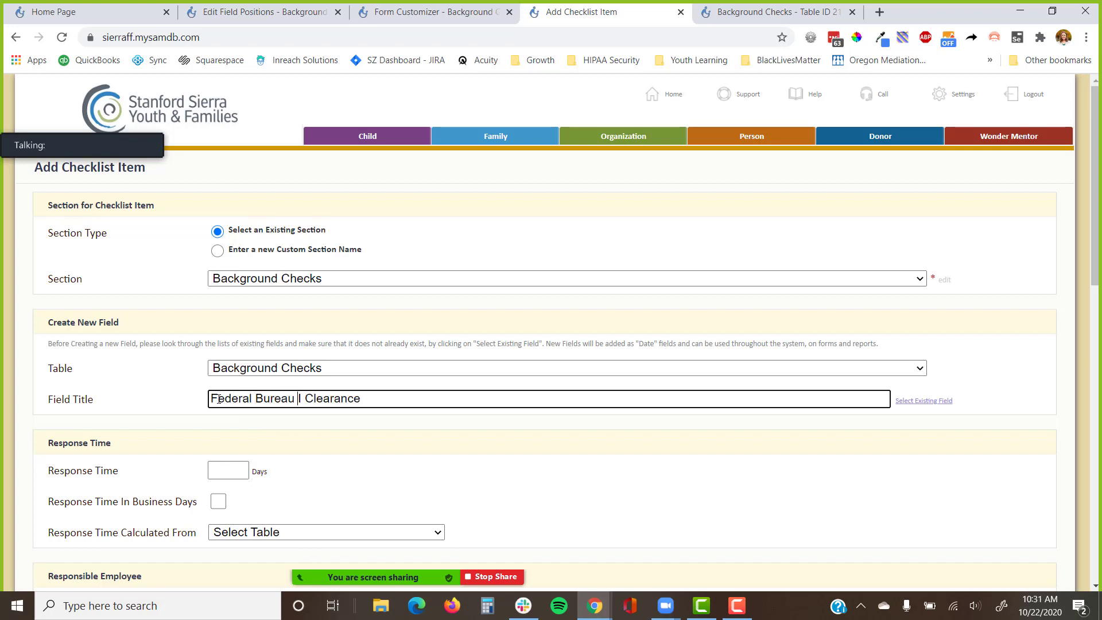
pyautogui.write('of Investigation')
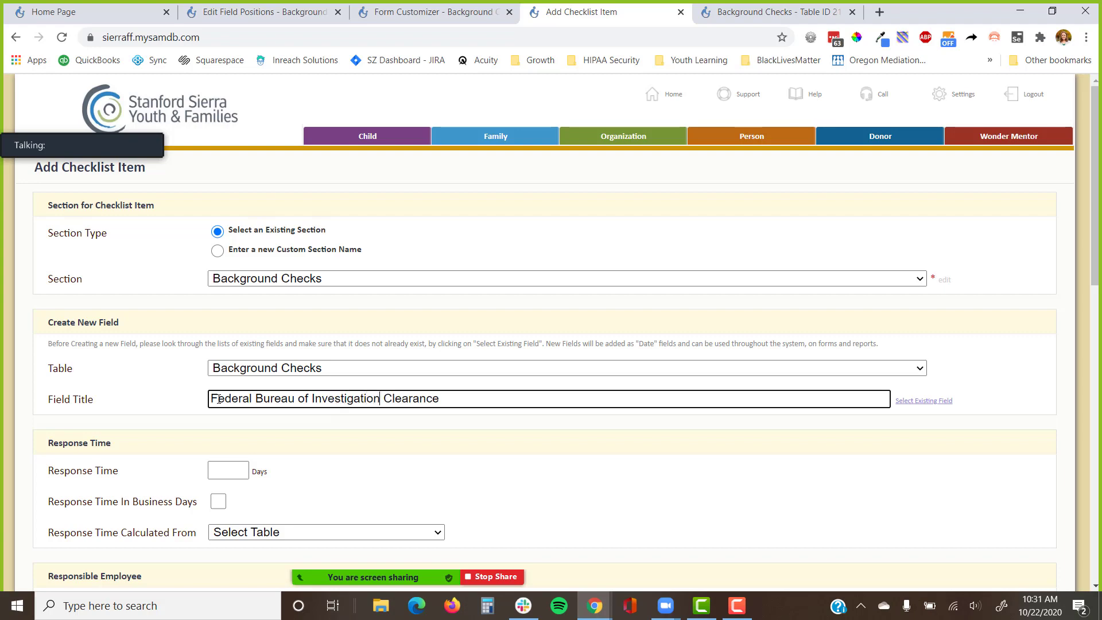
pyautogui.hotkey('shift', 'Home')
pyautogui.hotkey('ctrl', 'c')
pyautogui.scroll(-10, 218, 398)
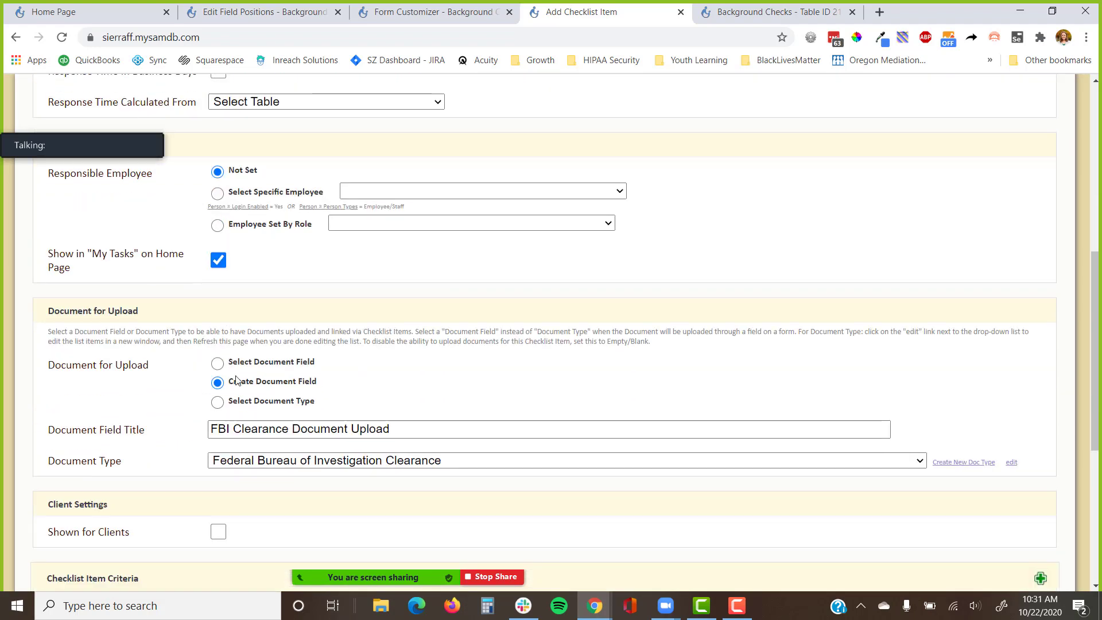
pyautogui.doubleClick(220, 285)
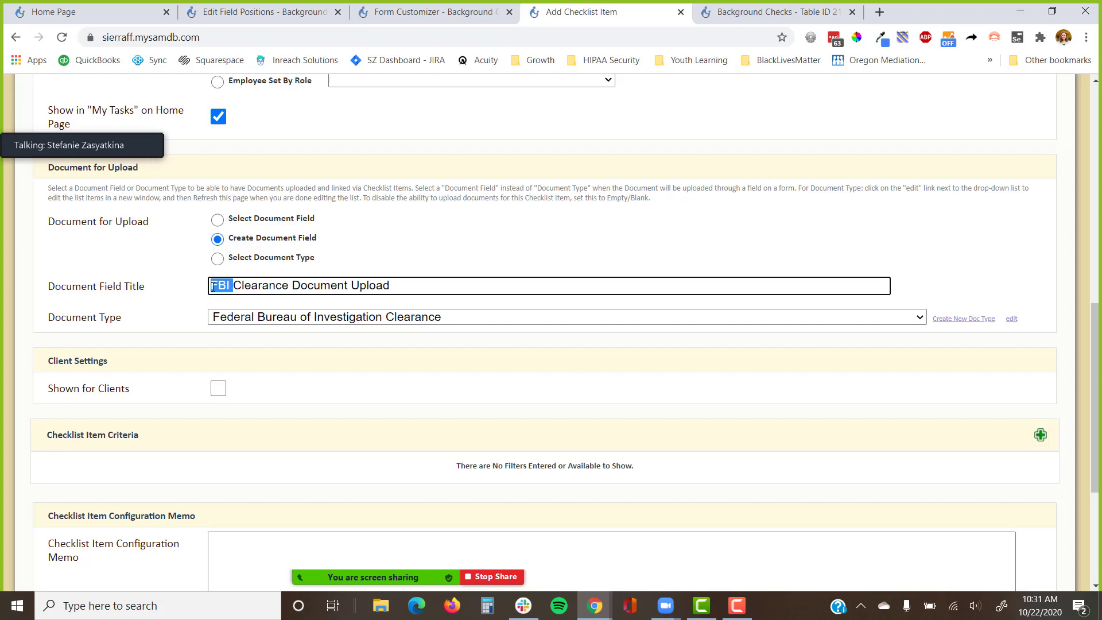
pyautogui.hotkey('ctrl', 'v')
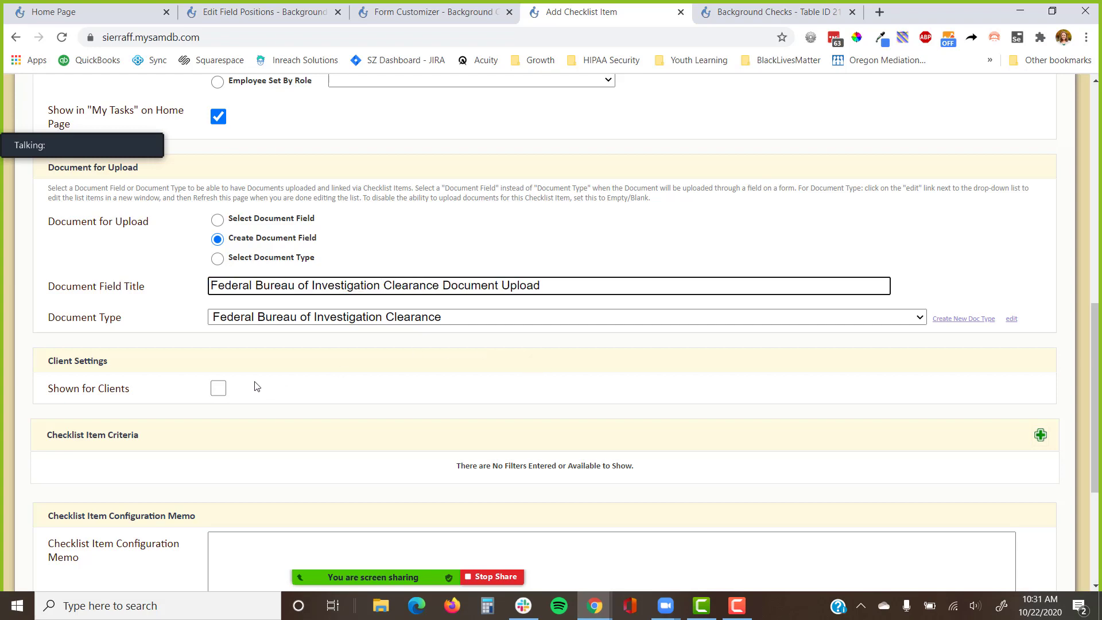
pyautogui.click(218, 388)
pyautogui.scroll(-4, 315, 388)
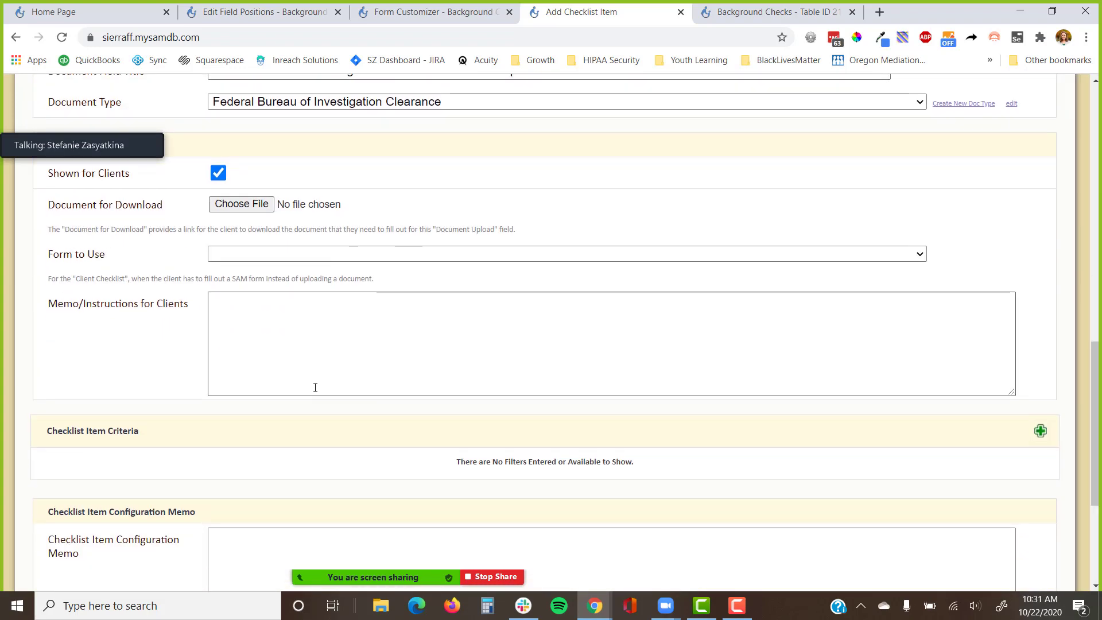
pyautogui.press('Return')
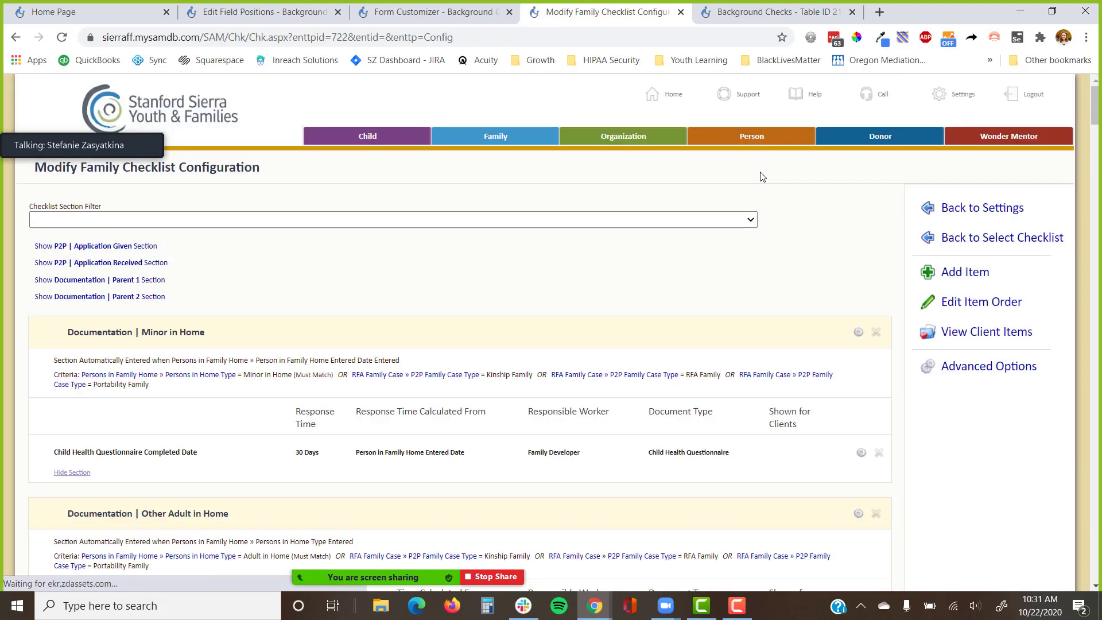
# Start another checklist item and open the system settings' editable lists in a new tab.
pyautogui.click(956, 272)
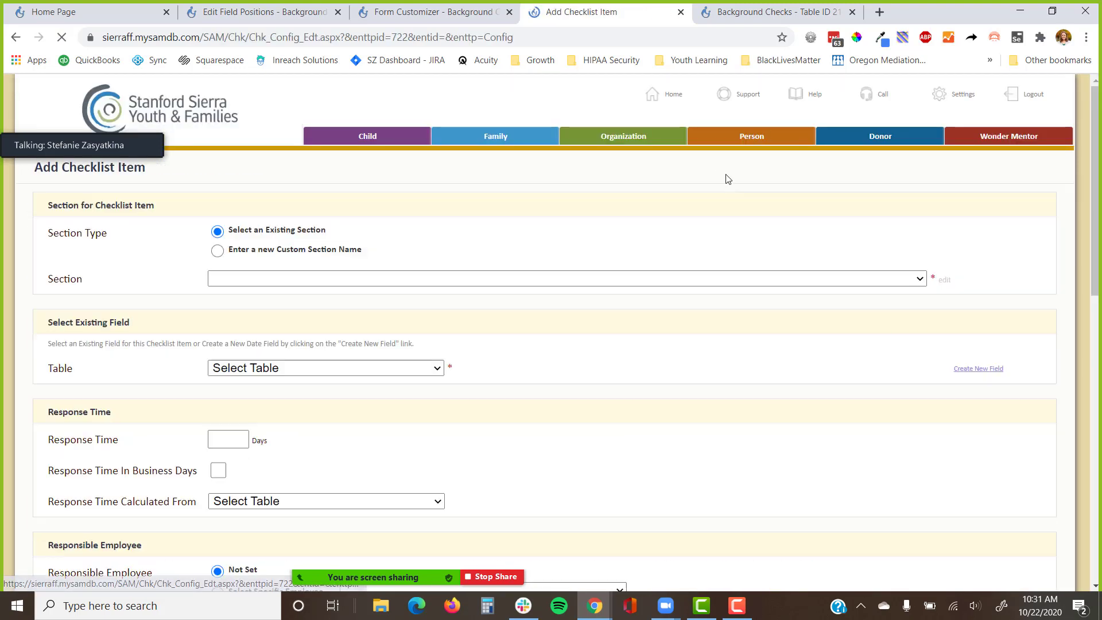
pyautogui.click(939, 94)
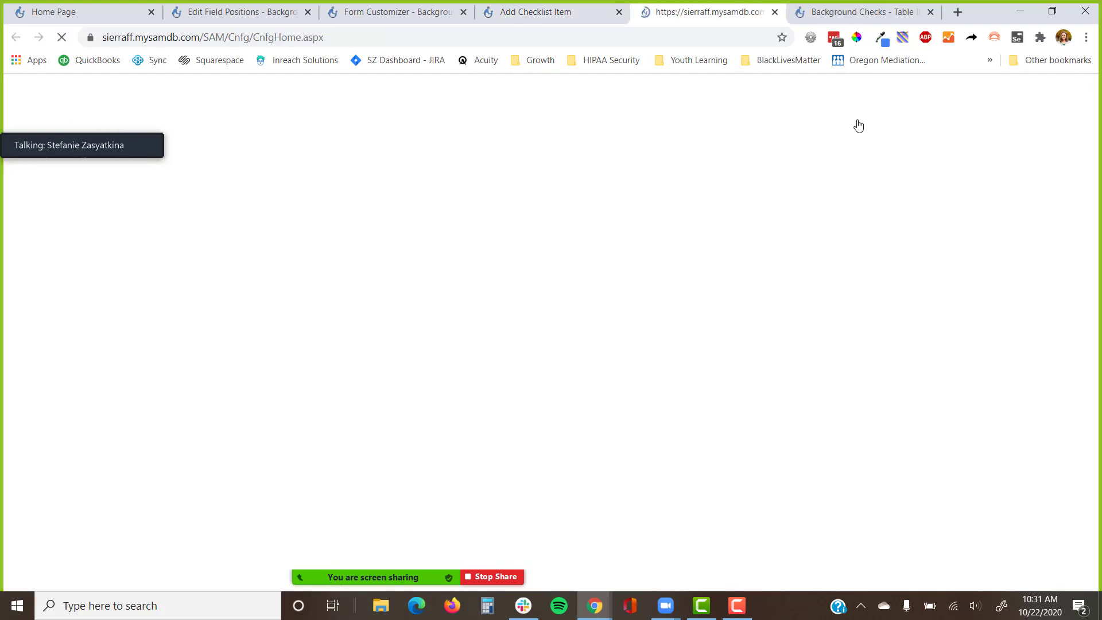
pyautogui.scroll(-5, 247, 256)
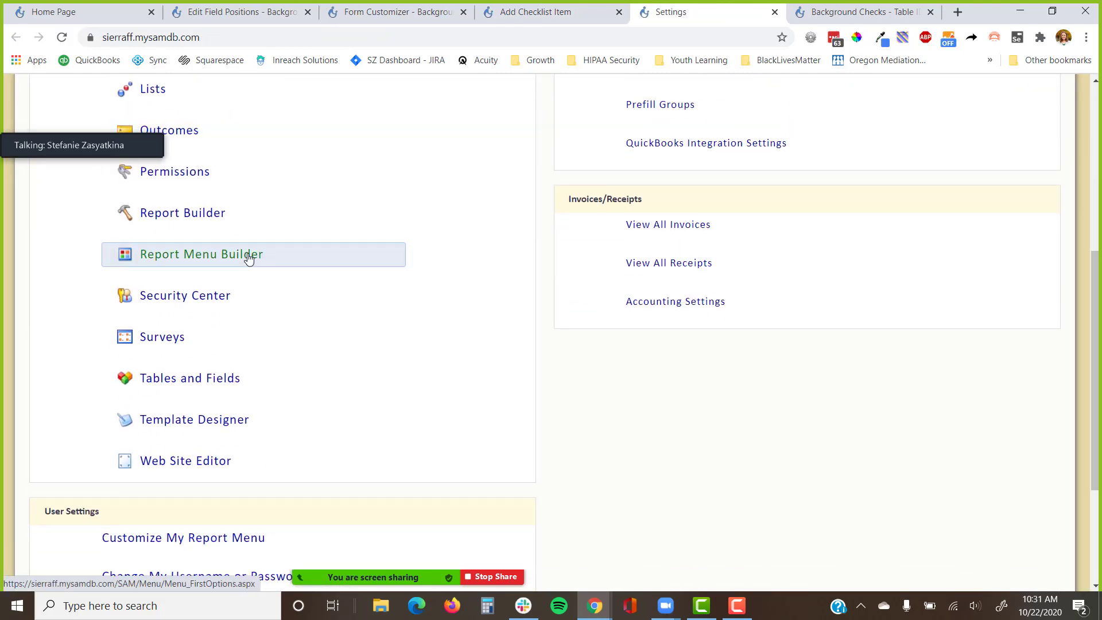
pyautogui.scroll(1, 246, 253)
pyautogui.scroll(1, 240, 260)
pyautogui.click(178, 239)
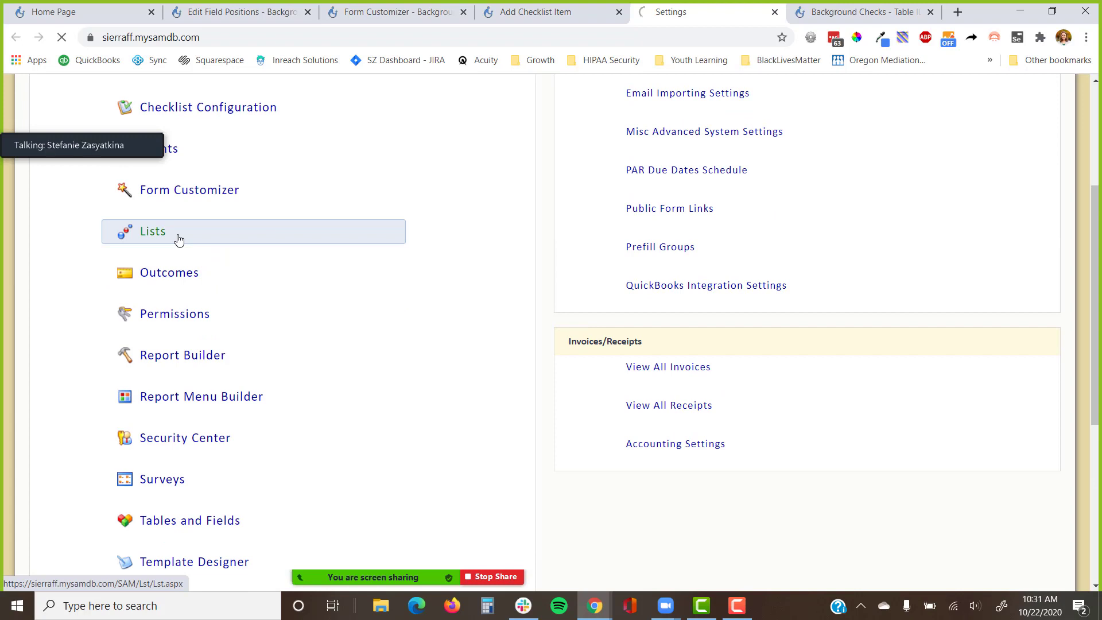
# Search the lists for 'document ty' and view the Family Document Type Document Category field.
pyautogui.hotkey('ctrl', 'f')
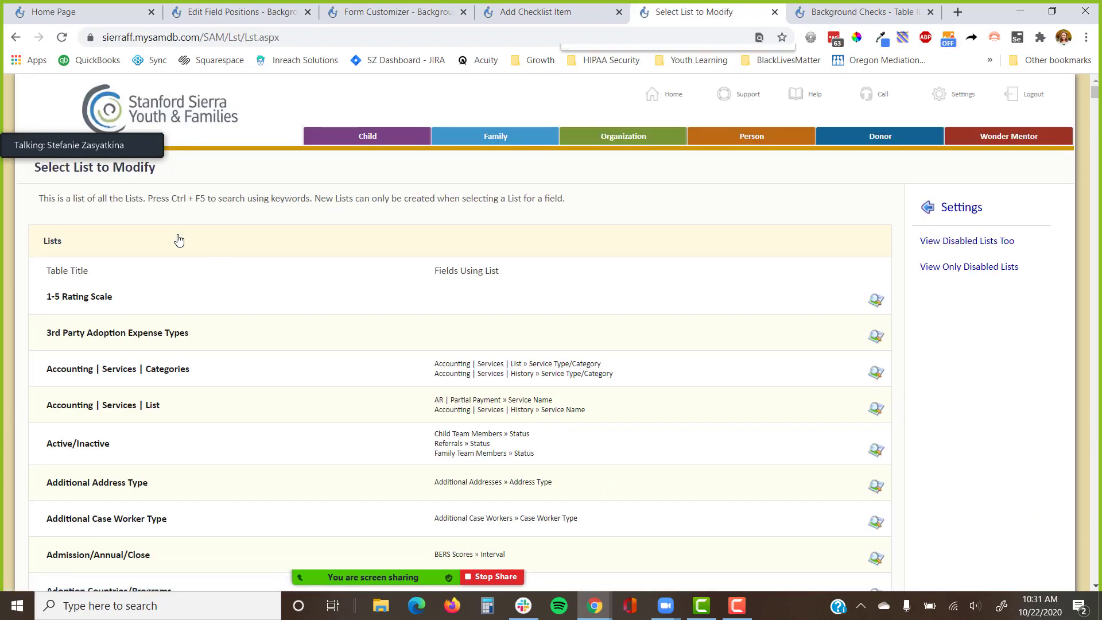
pyautogui.write('documet')
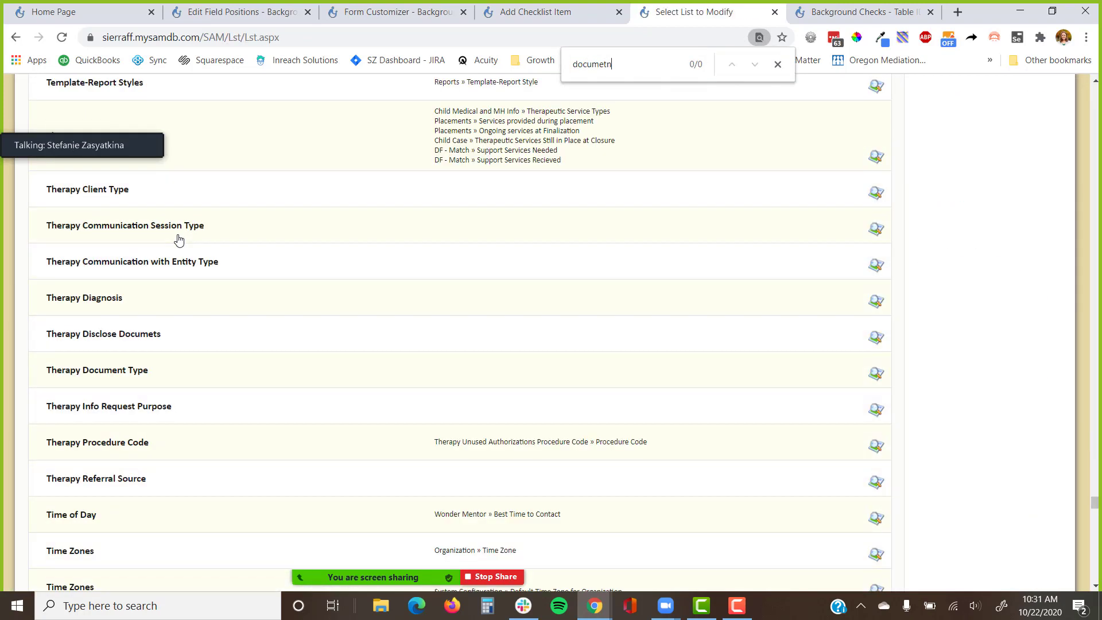
pyautogui.press('BackSpace')
pyautogui.write('nt ty[')
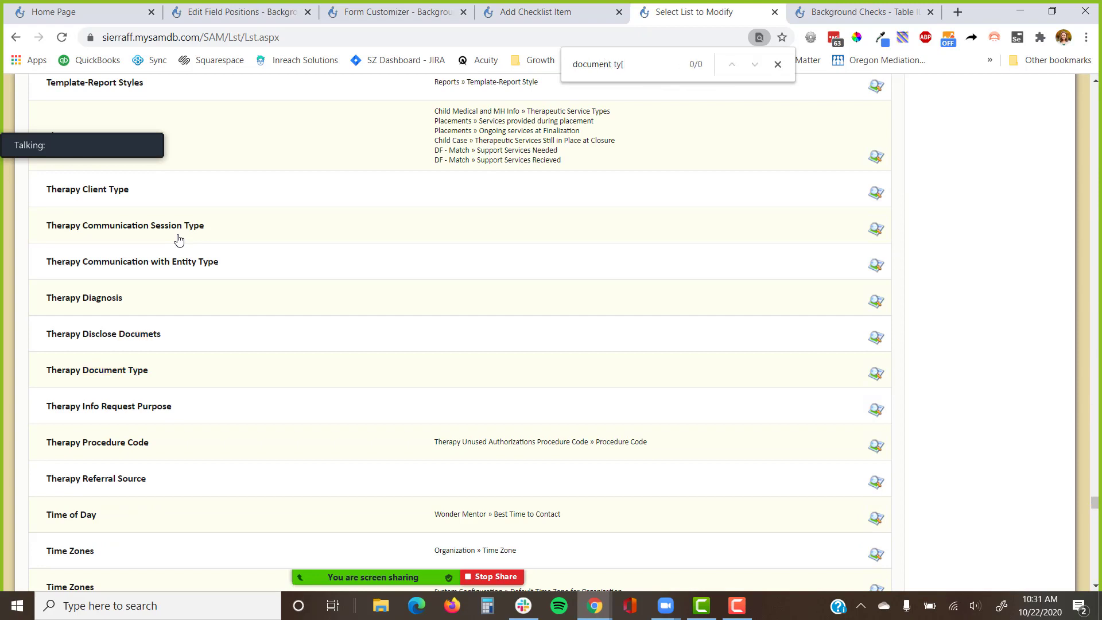
pyautogui.press('BackSpace')
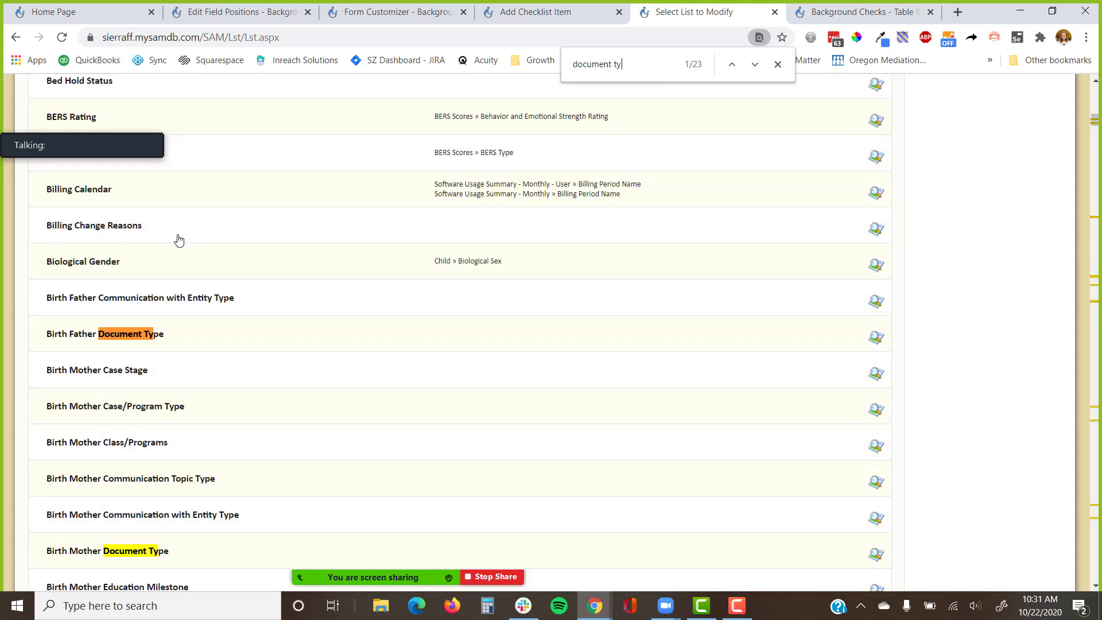
pyautogui.press('Return')
pyautogui.press('Return')
pyautogui.press('Return')
pyautogui.press('Return')
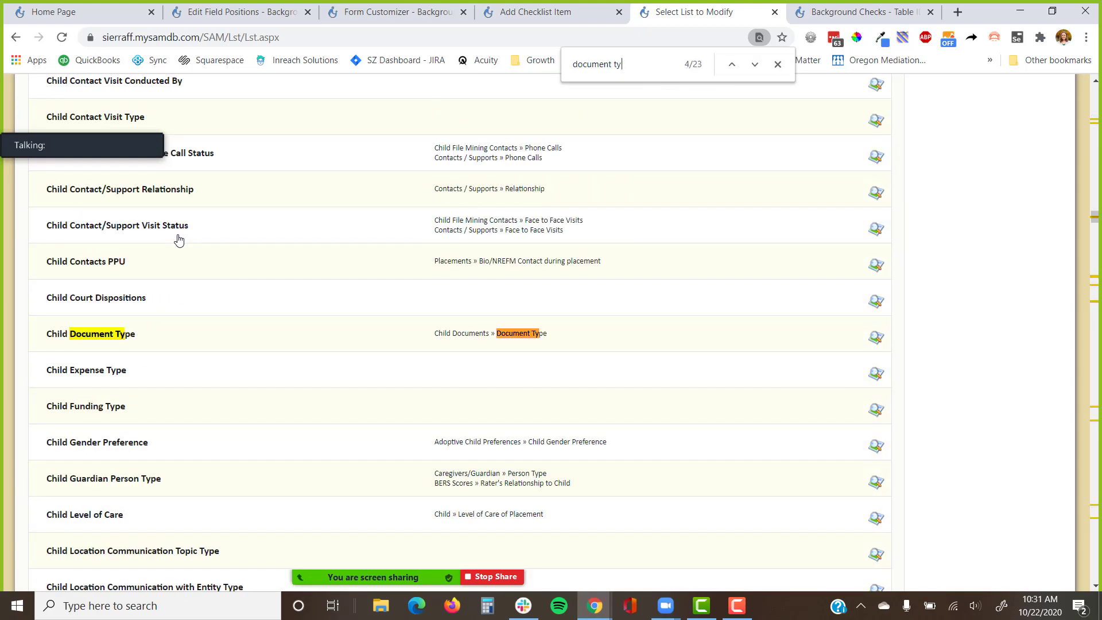
pyautogui.press('Return')
pyautogui.press('Return')
pyautogui.press('Return')
pyautogui.press('Return')
pyautogui.press('Return')
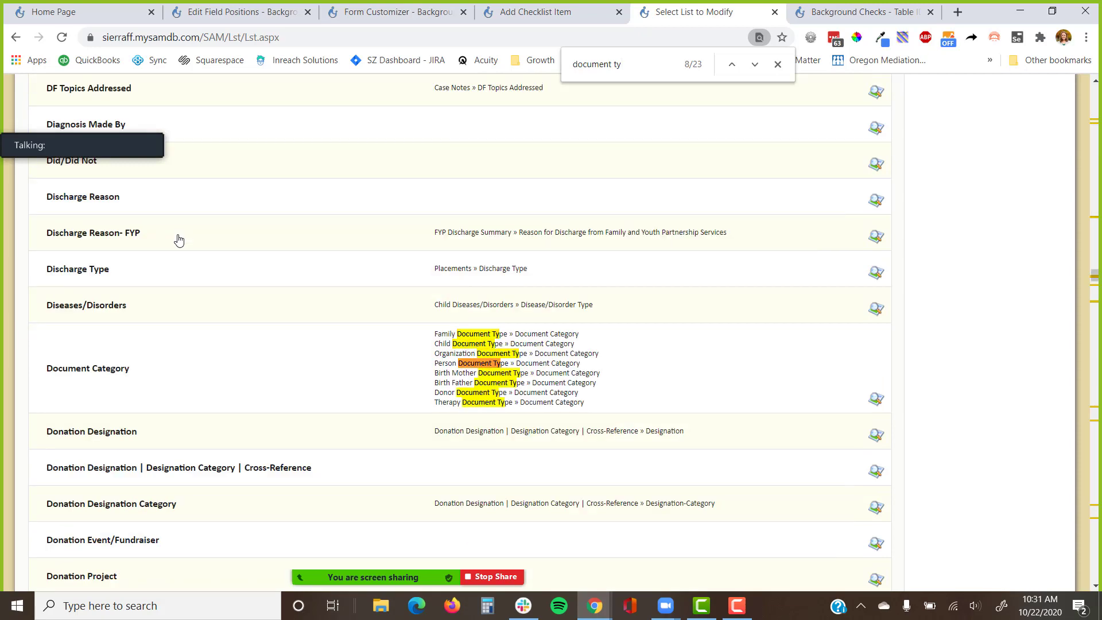
pyautogui.click(480, 335)
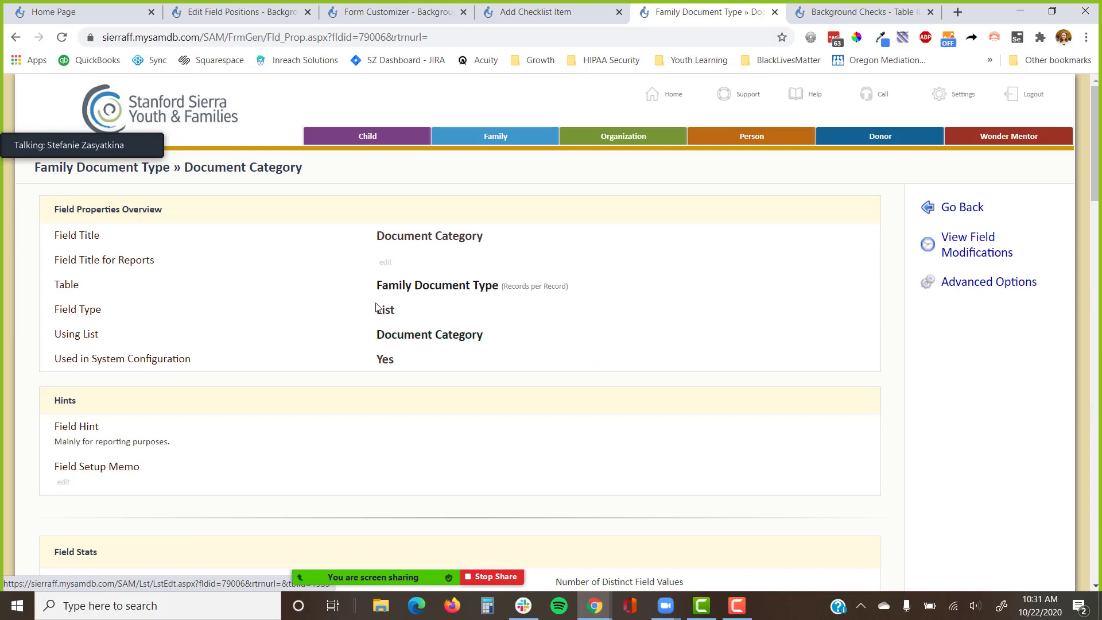
pyautogui.click(392, 287)
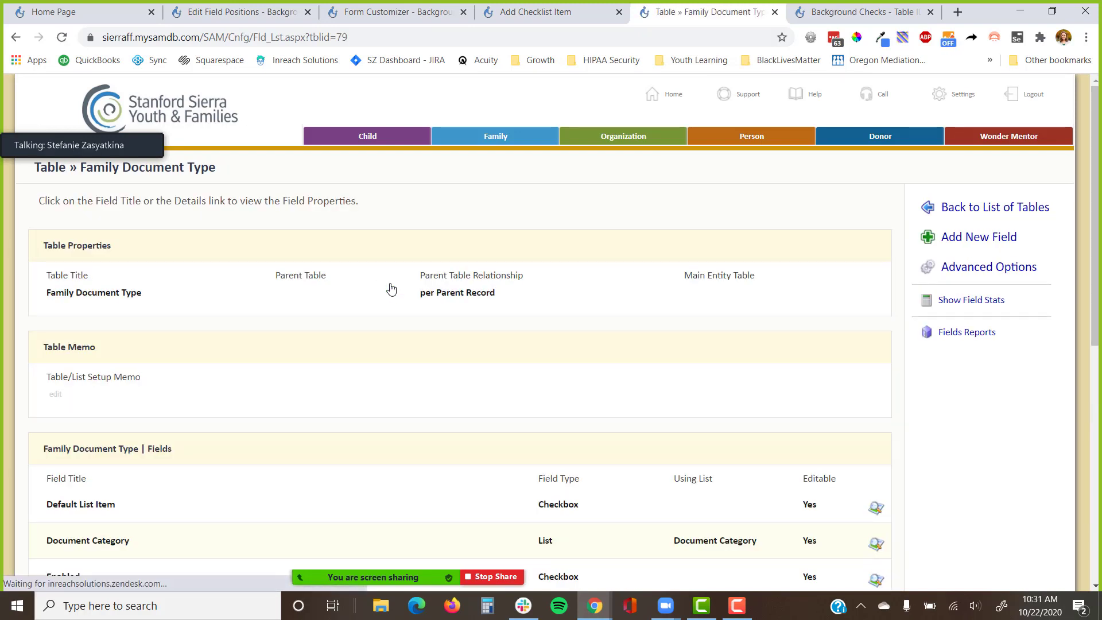
pyautogui.scroll(-2, 391, 287)
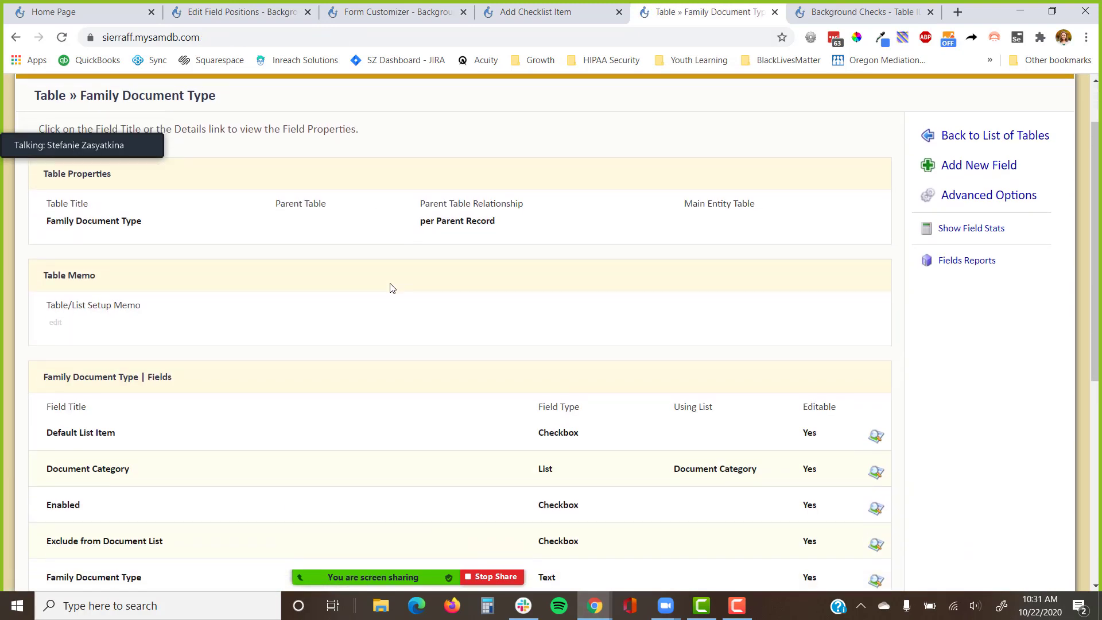
# Go back to the list of lists and open Family Document Type for editing.
pyautogui.click(15, 37)
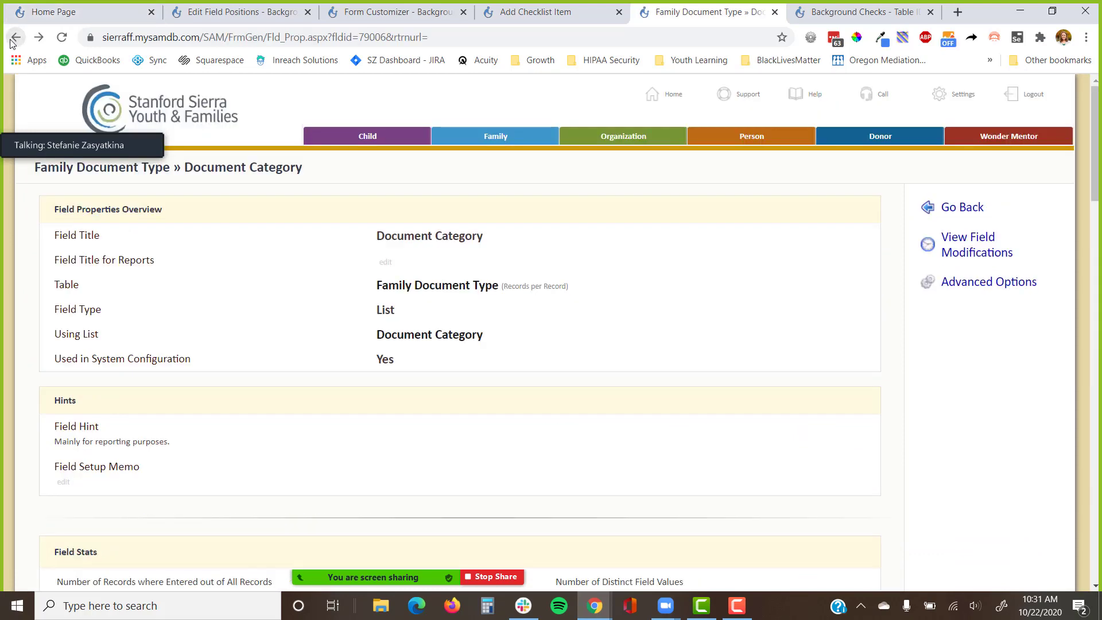
pyautogui.click(16, 37)
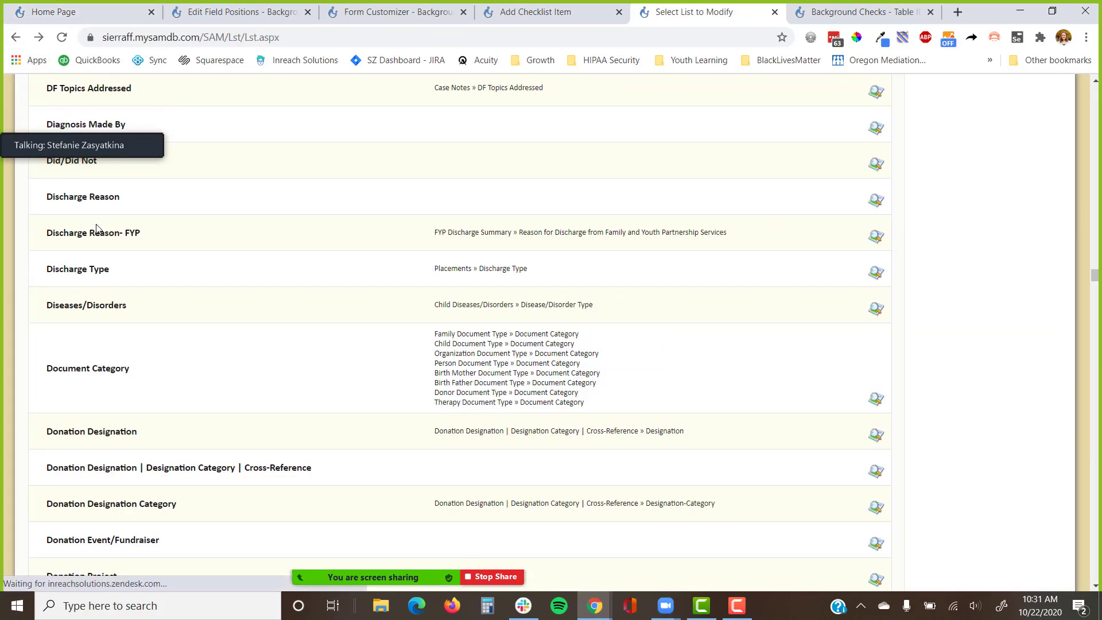
pyautogui.hotkey('ctrl', 'f')
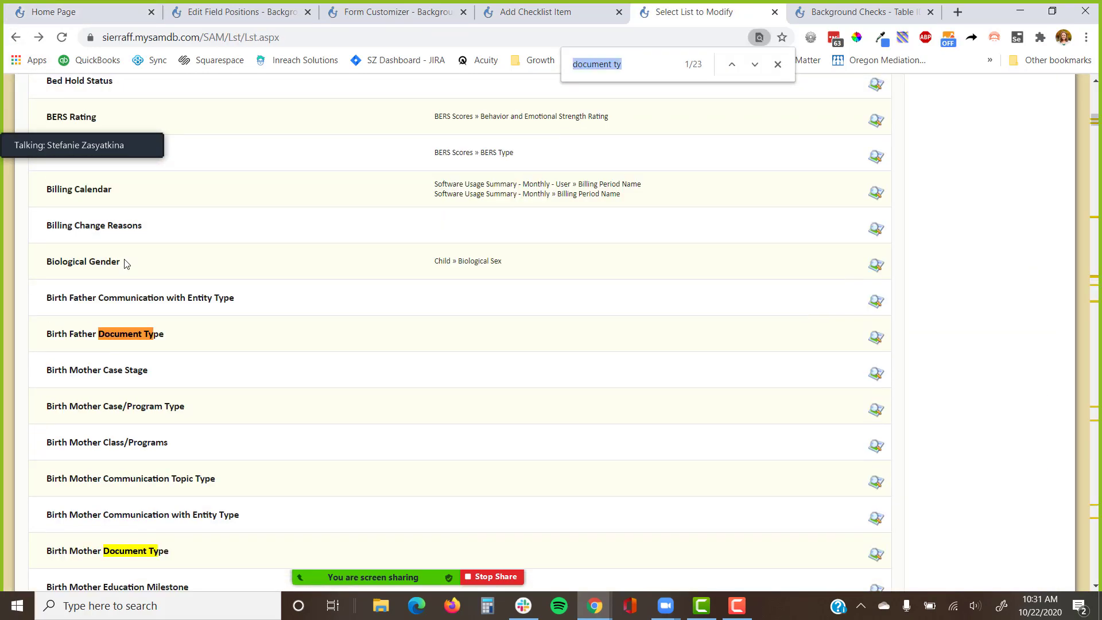
pyautogui.press('Return')
pyautogui.press('Return')
pyautogui.press('Return')
pyautogui.press('Return')
pyautogui.press('Return')
pyautogui.press('Return')
pyautogui.press('Return')
pyautogui.press('Return')
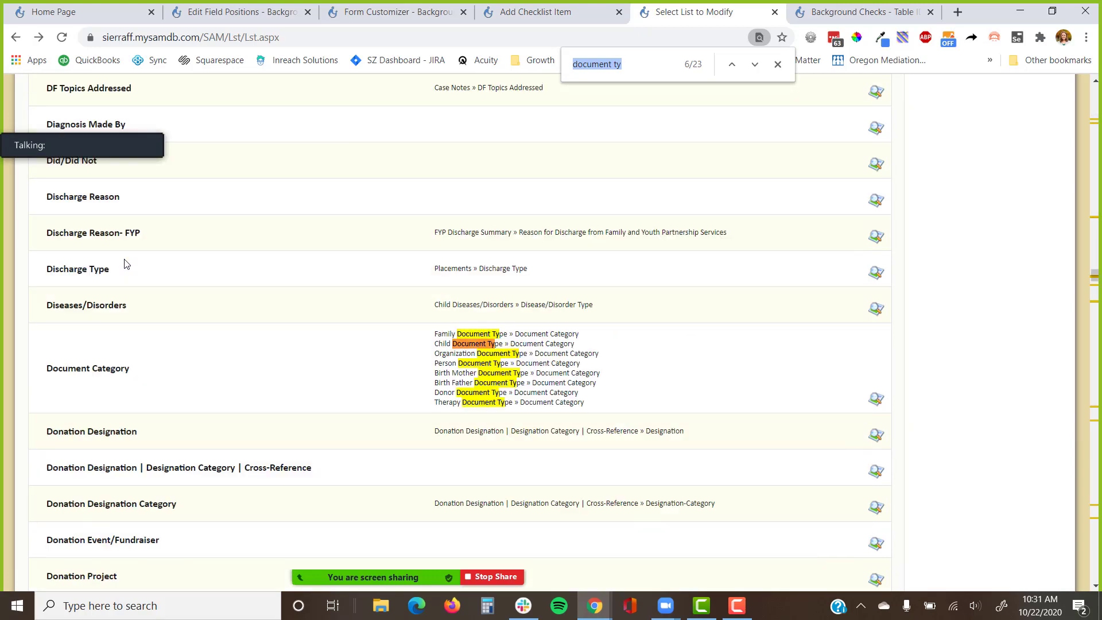
pyautogui.press('Return')
pyautogui.press('Return')
pyautogui.press('Return')
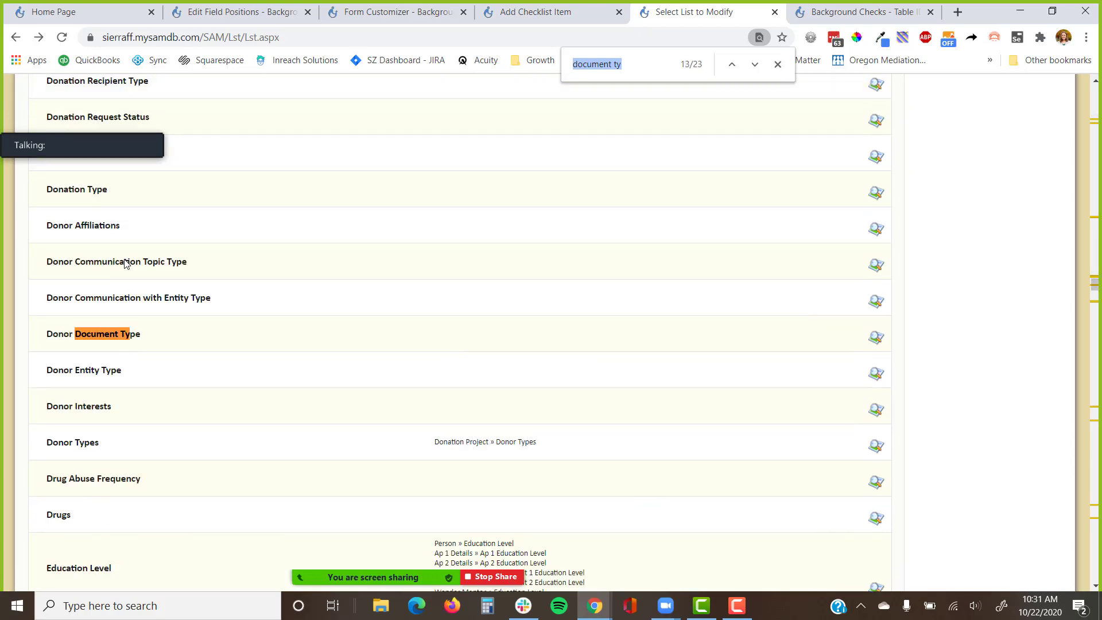
pyautogui.press('Return')
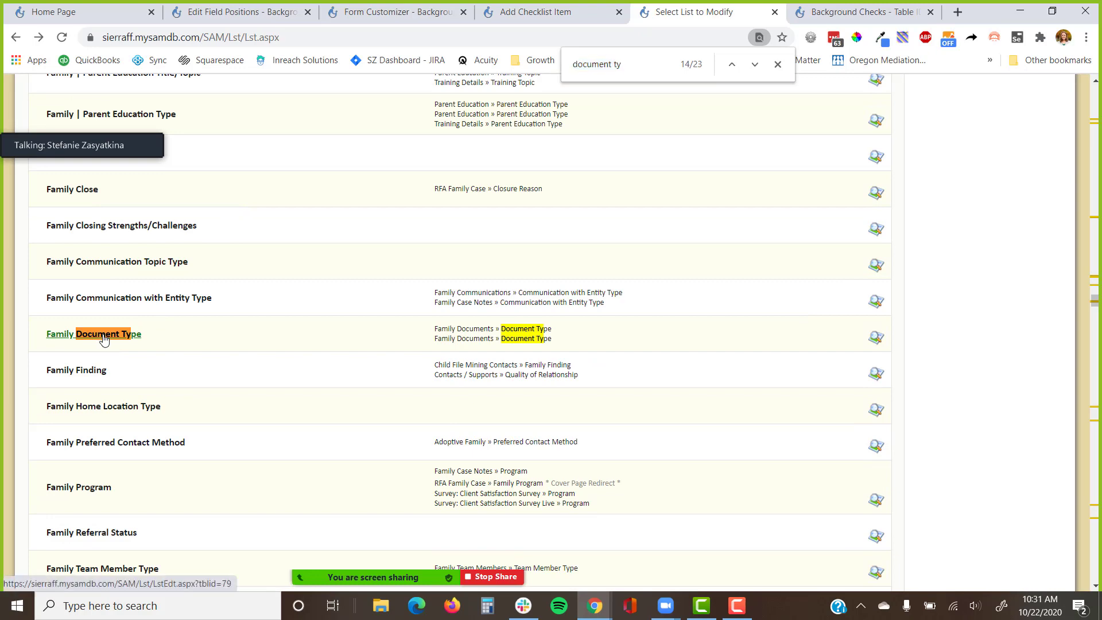
pyautogui.click(104, 336)
# Copy the 'Child Abuse Index Clearance' title and return to the new checklist item form.
pyautogui.scroll(-12, 116, 328)
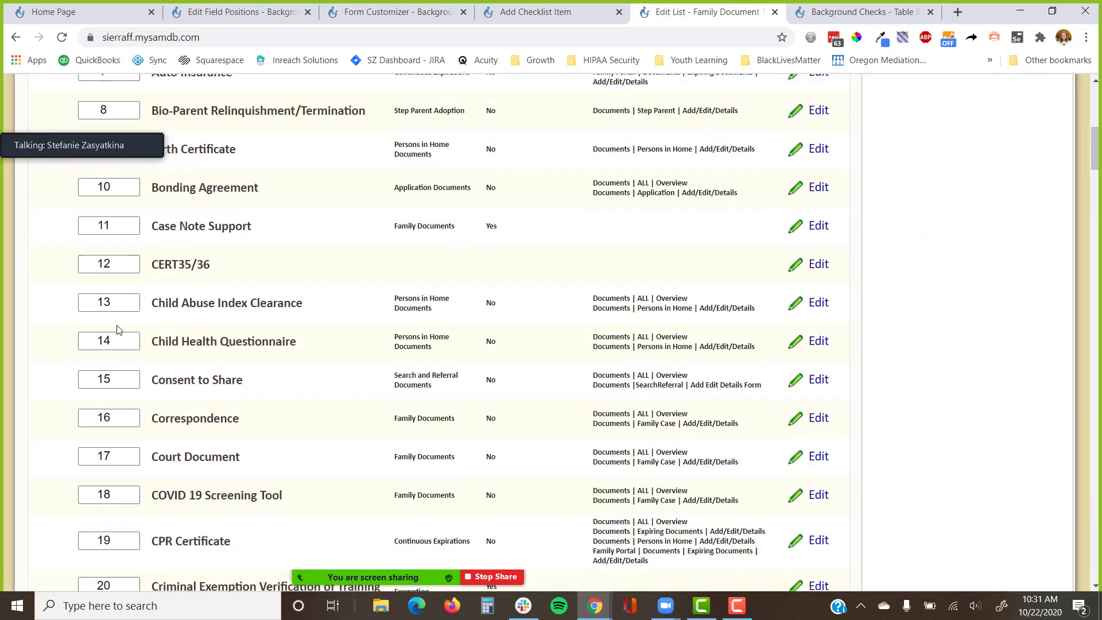
pyautogui.scroll(-5, 120, 320)
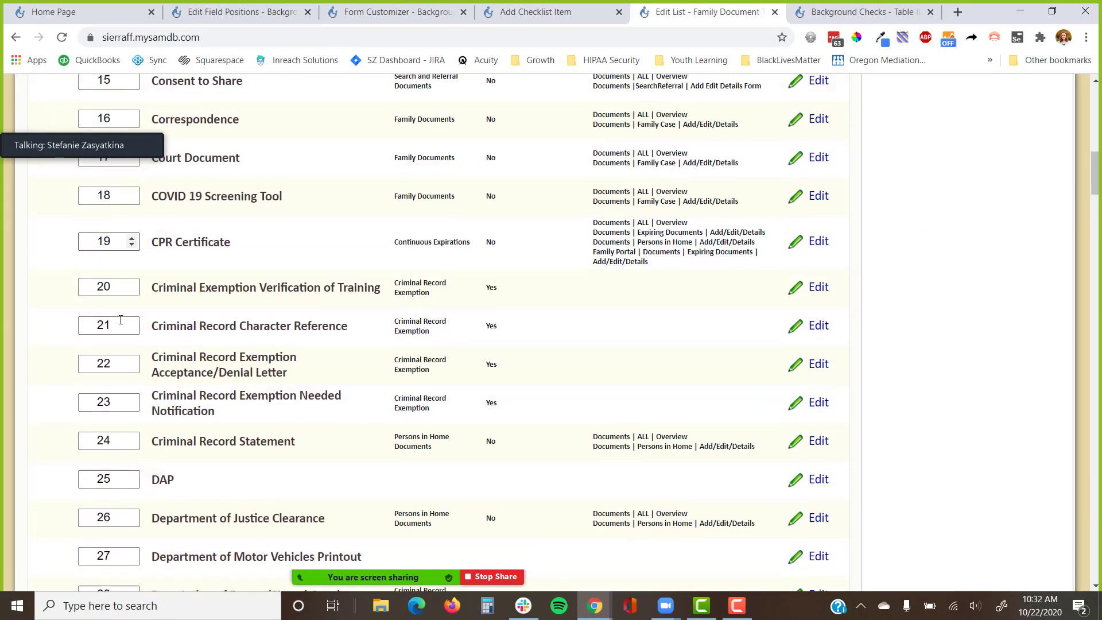
pyautogui.scroll(7, 120, 320)
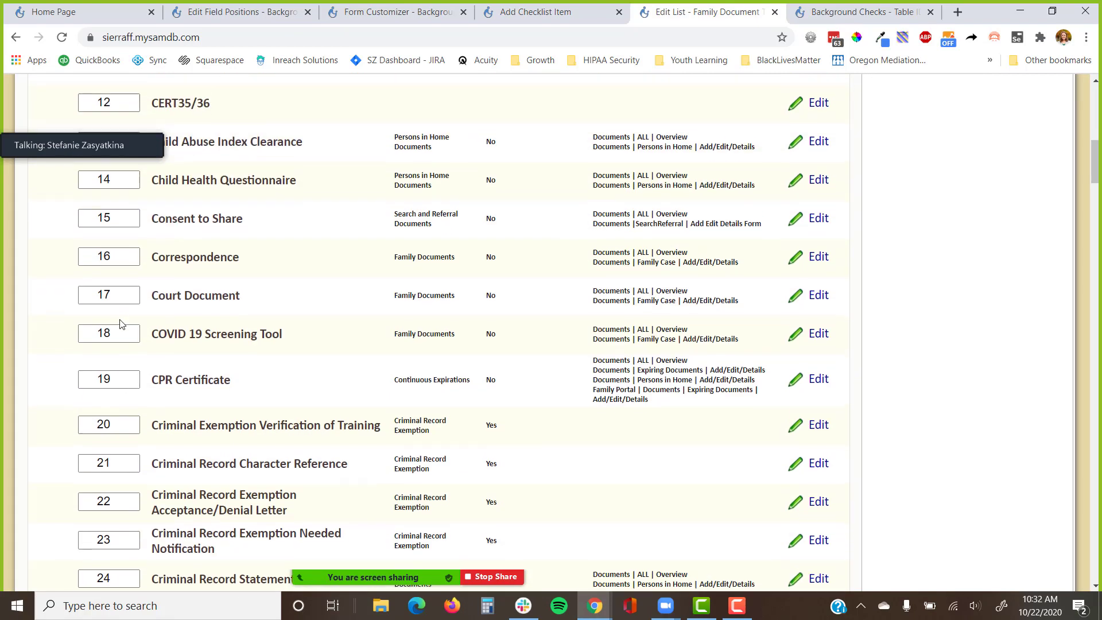
pyautogui.scroll(1, 198, 270)
pyautogui.moveTo(302, 218); pyautogui.dragTo(154, 222)
pyautogui.hotkey('ctrl', 'c')
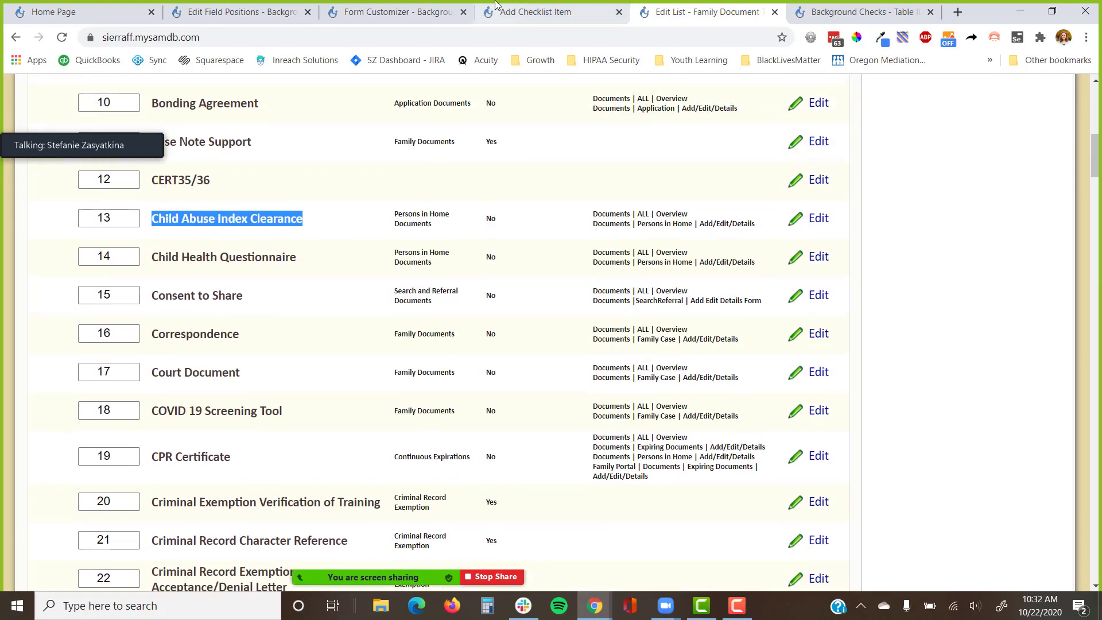
pyautogui.click(534, 12)
# Put a new Background Checks field titled 'Child Abuse Index Clearance Received' in the Background Checks section.
pyautogui.click(342, 280)
pyautogui.scroll(-5, 247, 413)
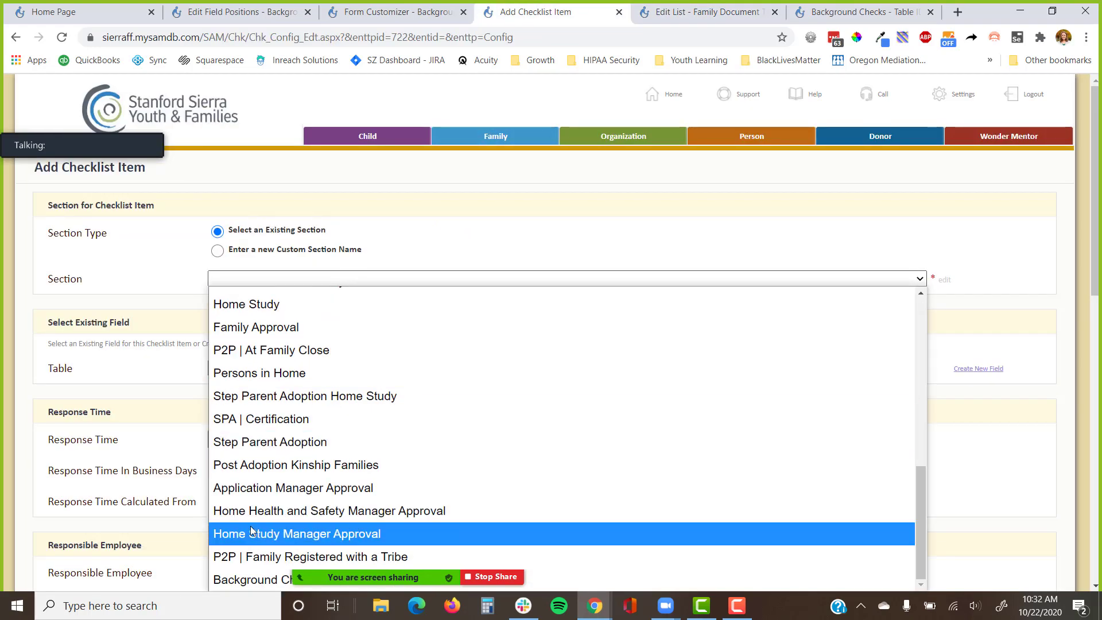
pyautogui.click(247, 578)
pyautogui.click(981, 369)
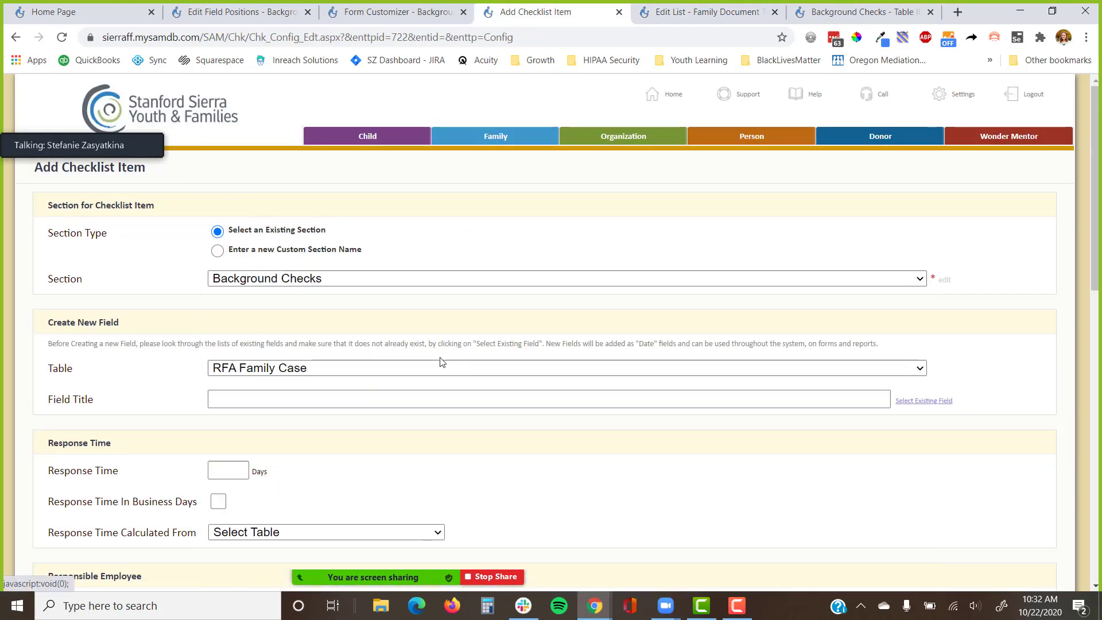
pyautogui.click(344, 369)
pyautogui.scroll(-3, 307, 264)
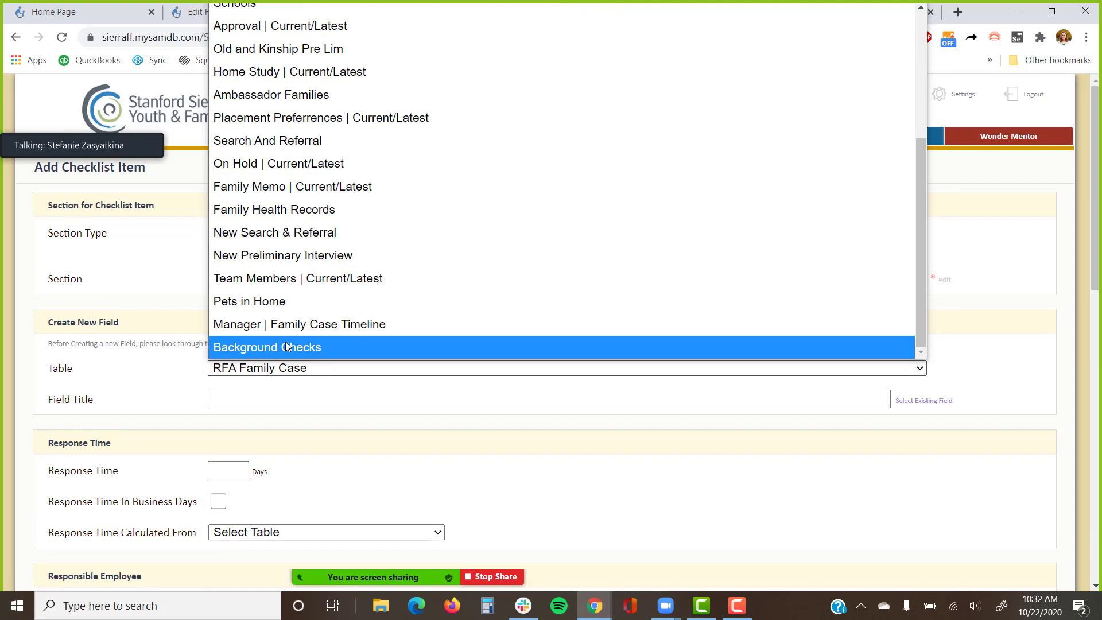
pyautogui.click(290, 347)
pyautogui.click(261, 397)
pyautogui.hotkey('ctrl', 'v')
pyautogui.scroll(-3, 327, 376)
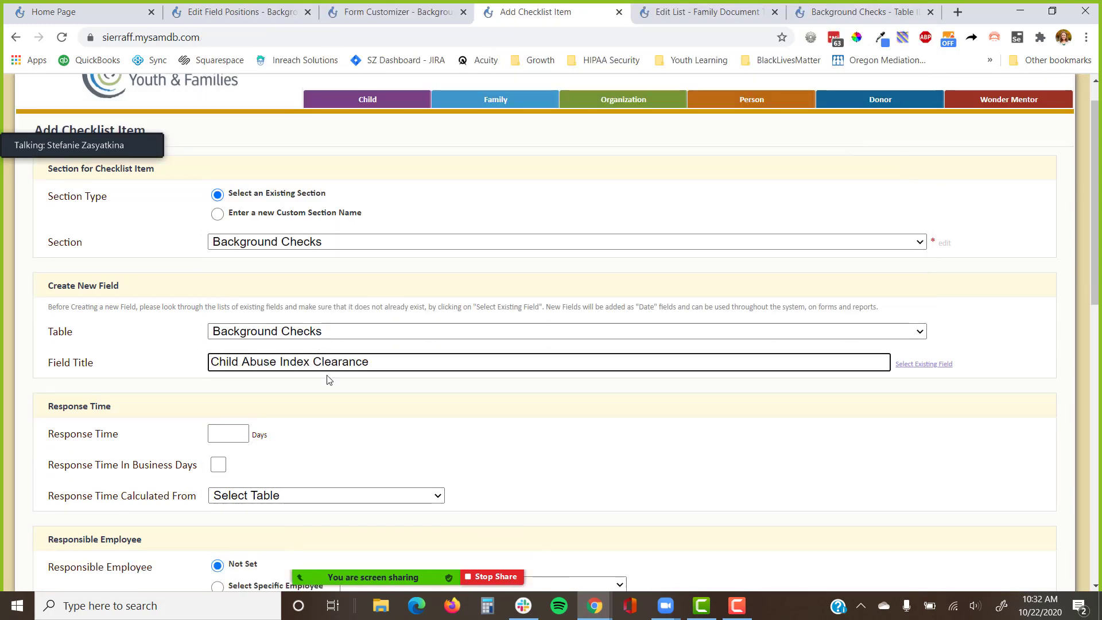
pyautogui.write('Received Date')
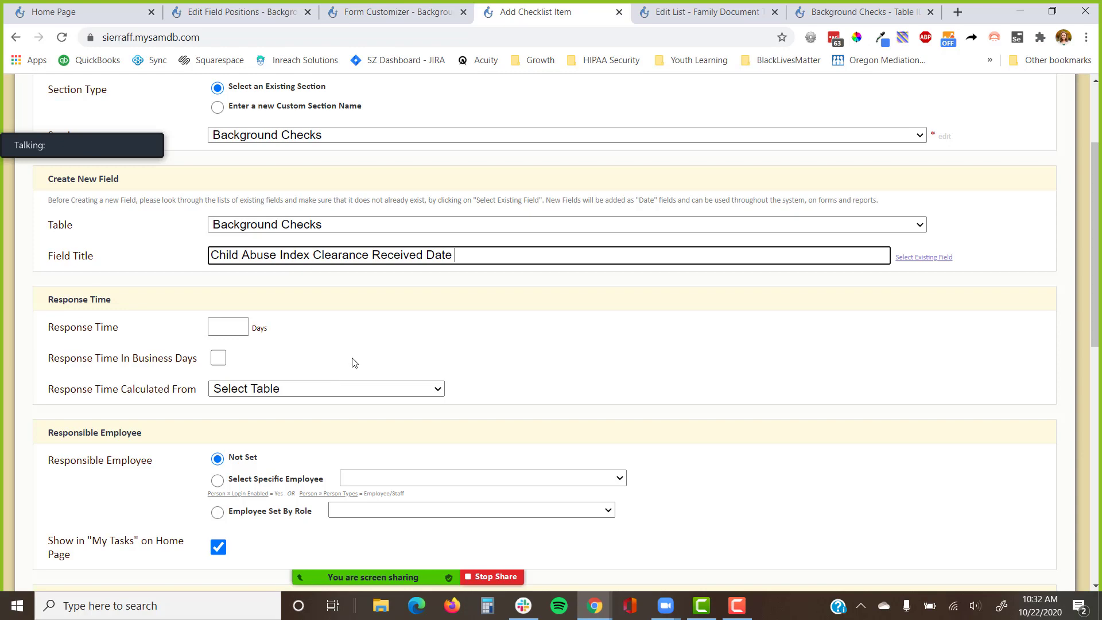
pyautogui.scroll(-6, 353, 363)
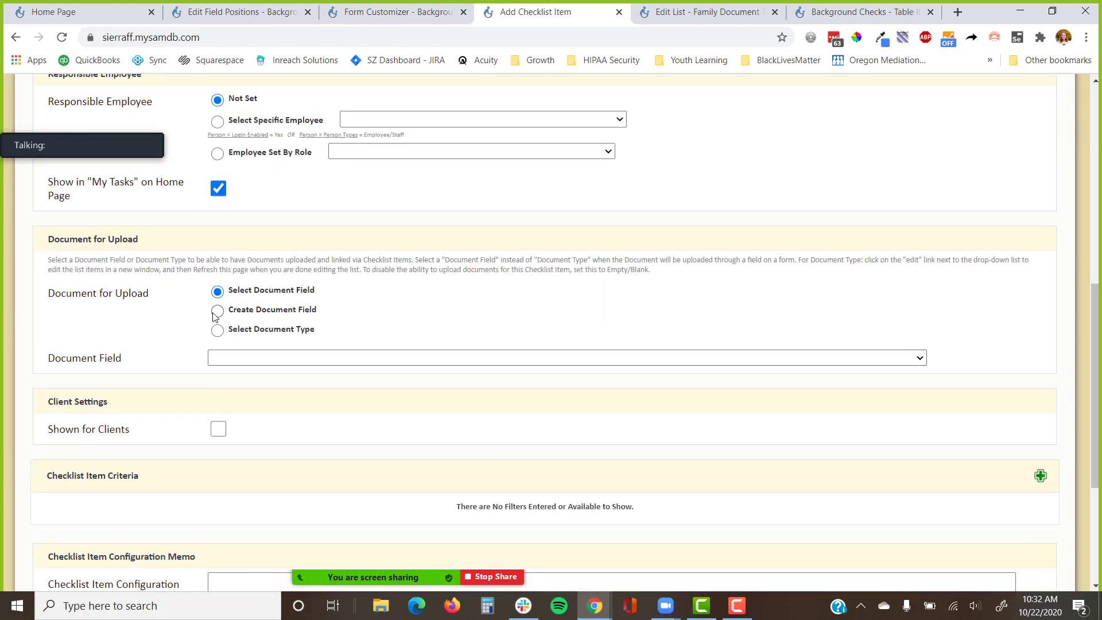
# Add a client-visible document upload of type Child Abuse Index Clearance, without 'Received' in its title.
pyautogui.click(217, 310)
pyautogui.doubleClick(401, 355)
pyautogui.press('BackSpace')
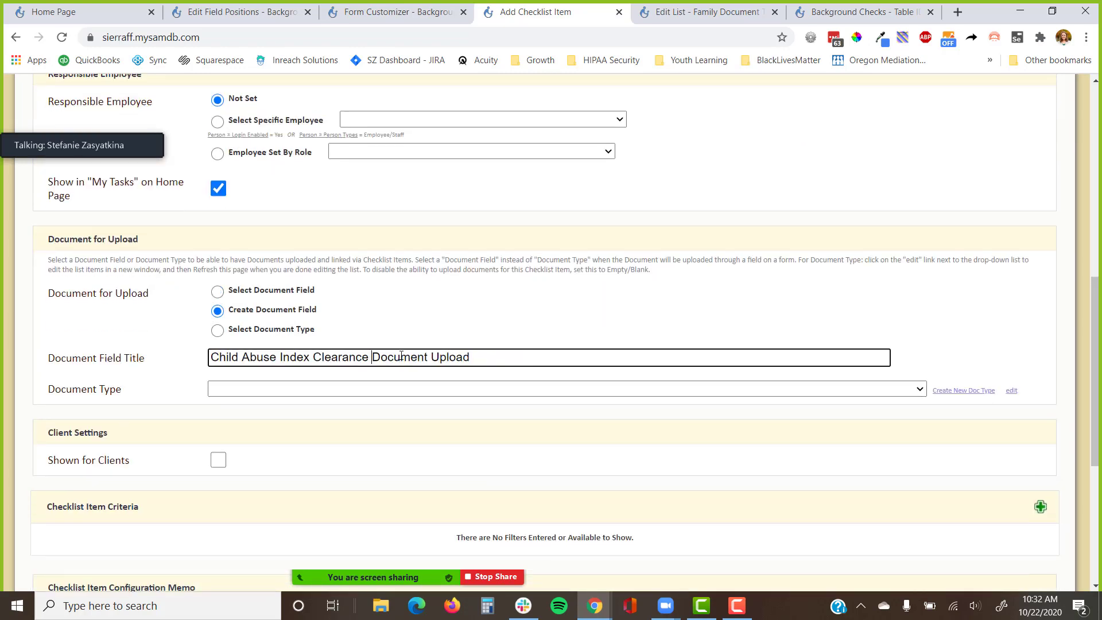
pyautogui.click(785, 389)
pyautogui.write('child')
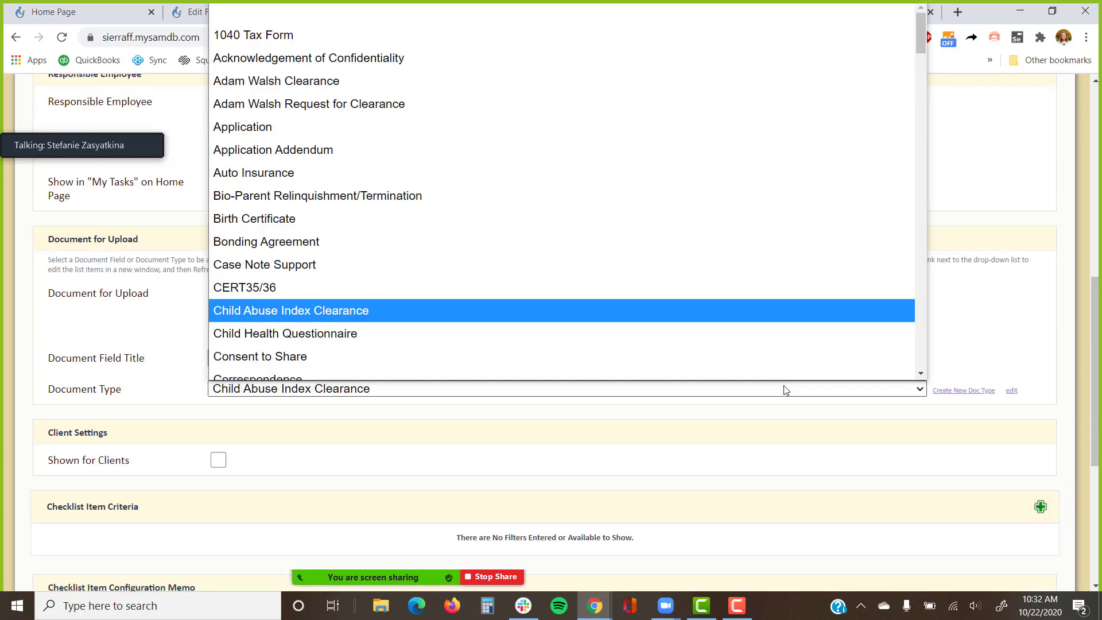
pyautogui.press('Return')
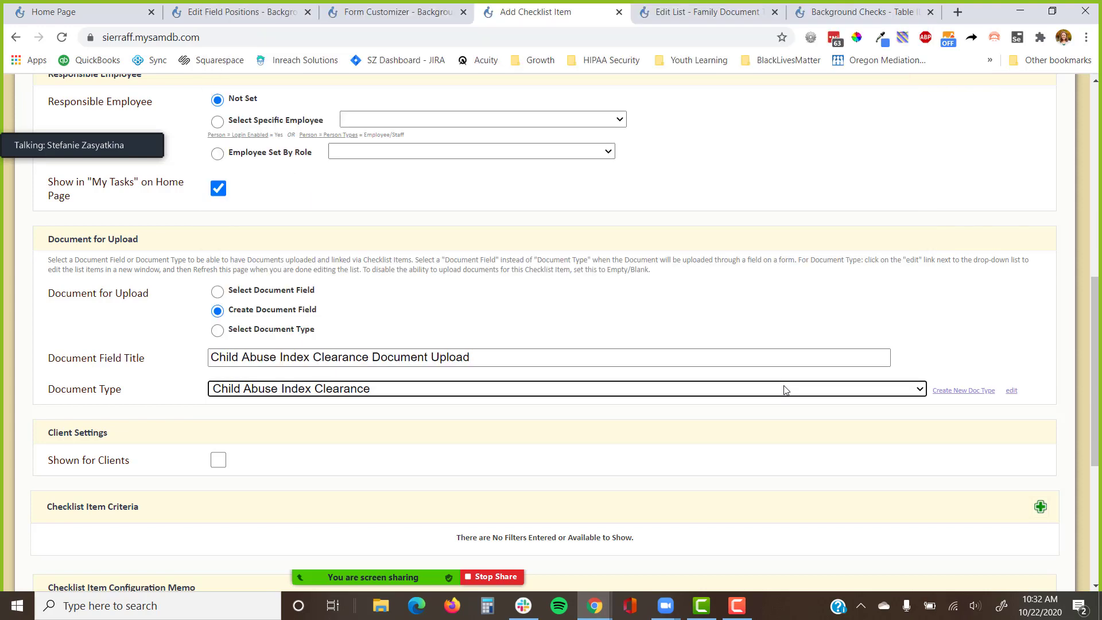
pyautogui.click(218, 460)
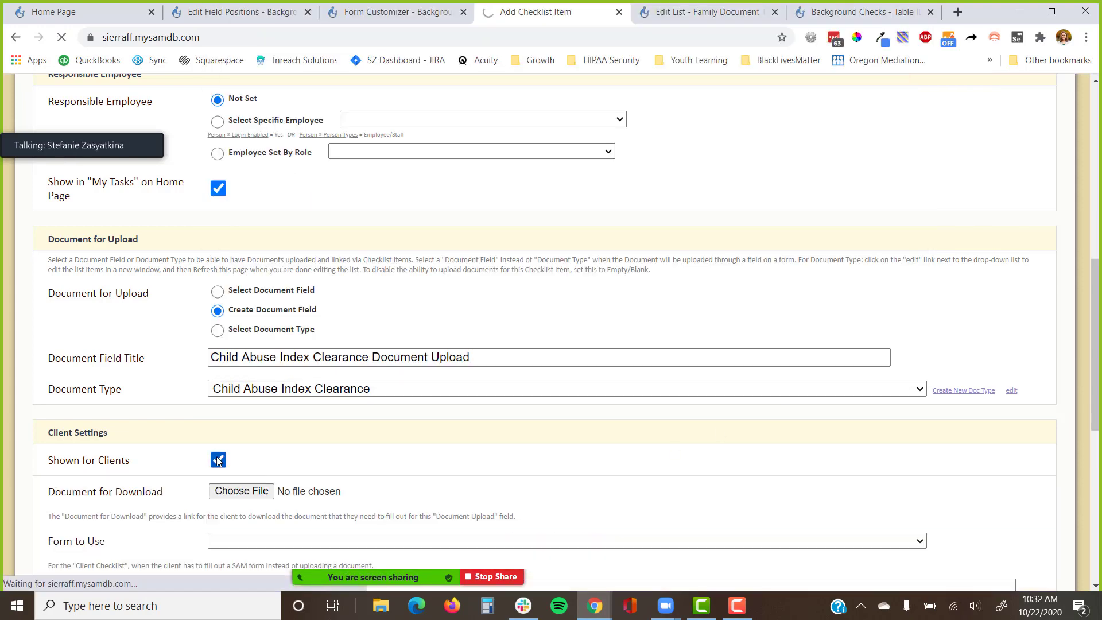
pyautogui.click(704, 11)
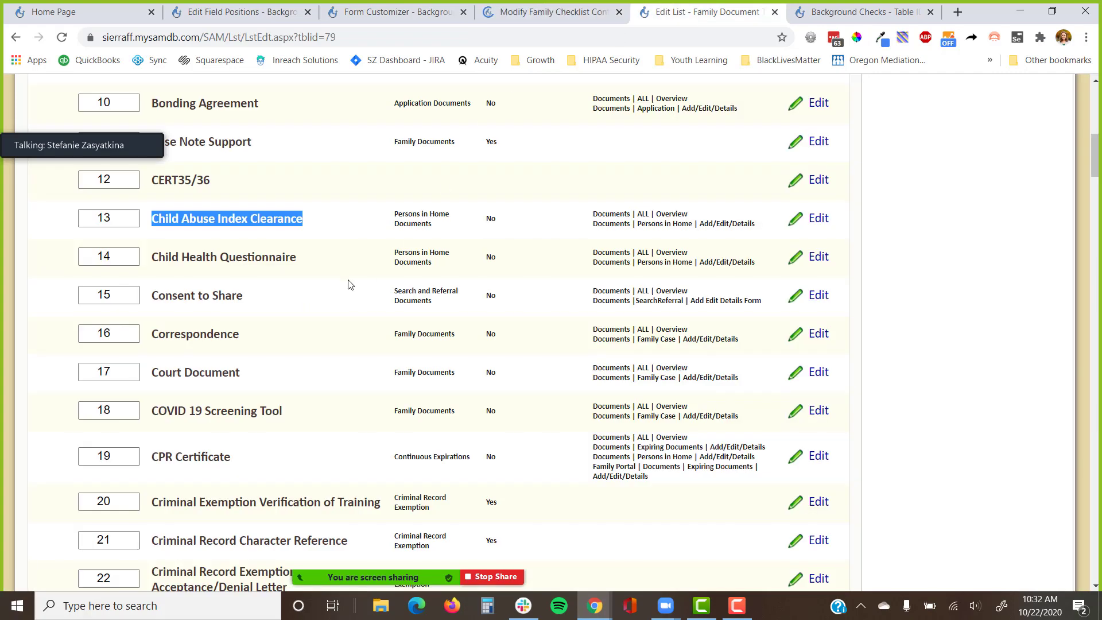
# Copy the 'Criminal Record Statement' title from the Family Document Type list.
pyautogui.scroll(-4, 327, 293)
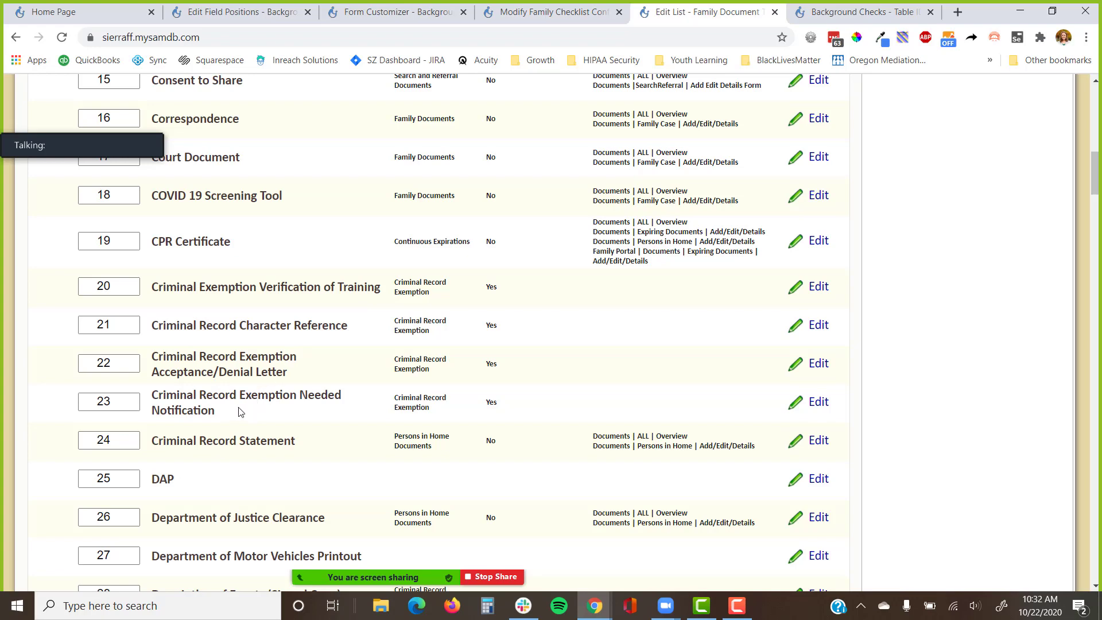
pyautogui.moveTo(299, 447); pyautogui.dragTo(147, 455)
pyautogui.hotkey('ctrl', 'c')
pyautogui.click(565, 14)
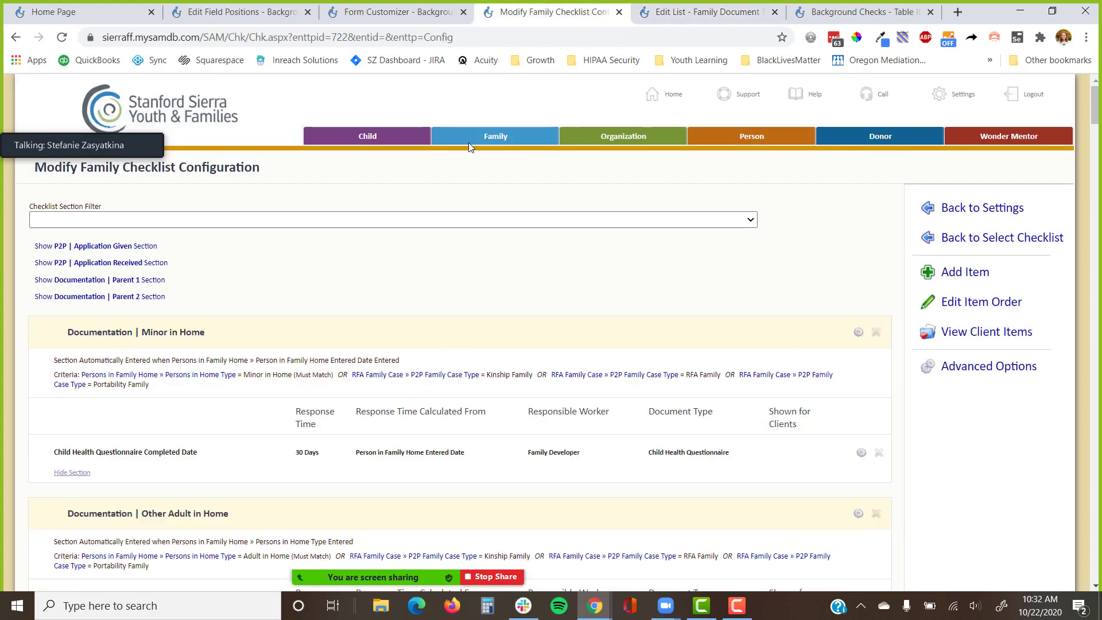
# Start a new checklist item with section and new-field table both set to Background Checks.
pyautogui.click(1002, 278)
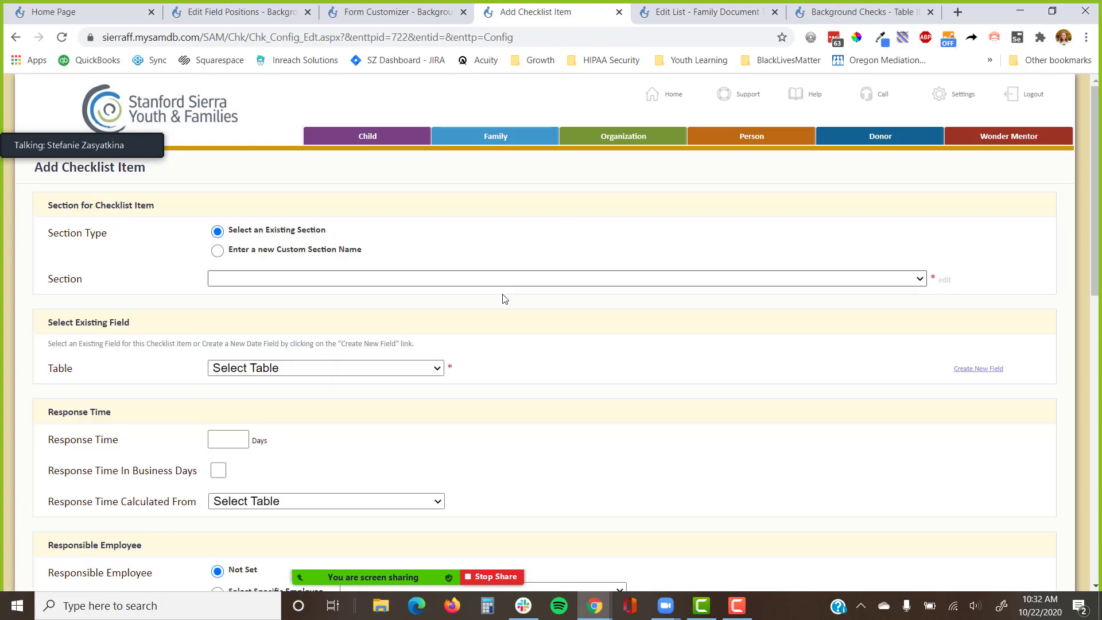
pyautogui.click(394, 281)
pyautogui.scroll(-10, 345, 339)
pyautogui.click(259, 580)
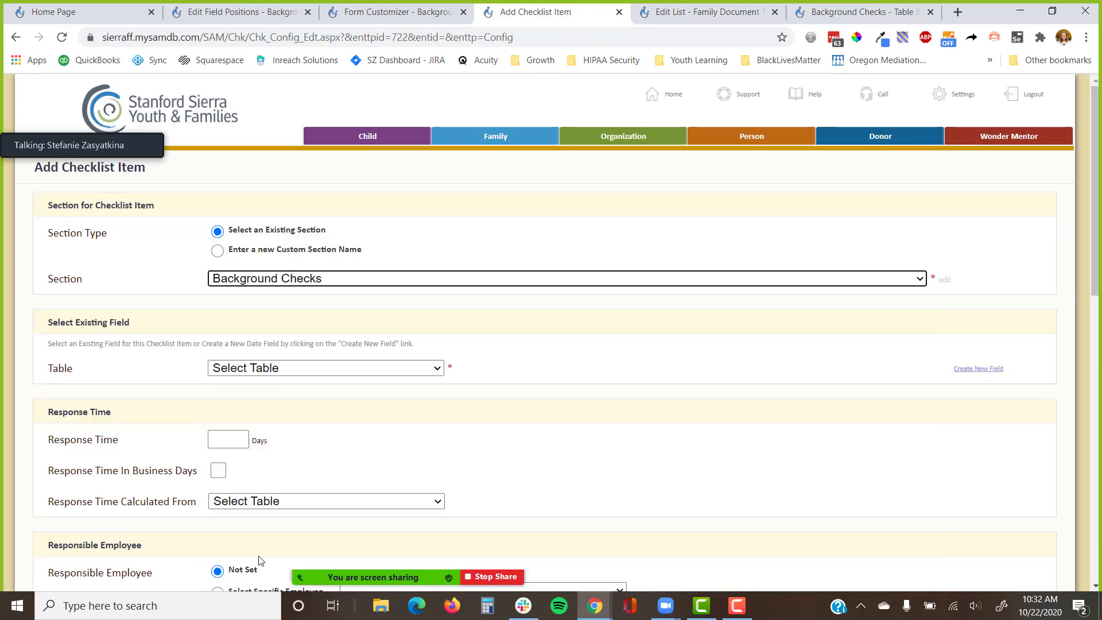
pyautogui.scroll(-4, 632, 241)
pyautogui.scroll(2, 947, 230)
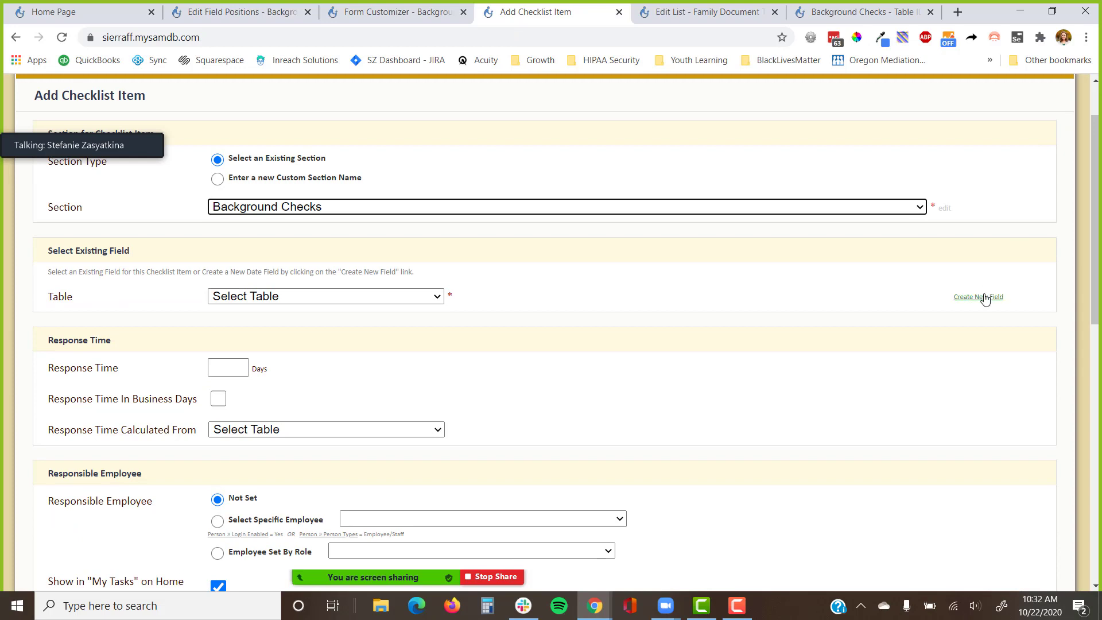
pyautogui.click(984, 296)
pyautogui.click(351, 297)
pyautogui.scroll(-5, 276, 464)
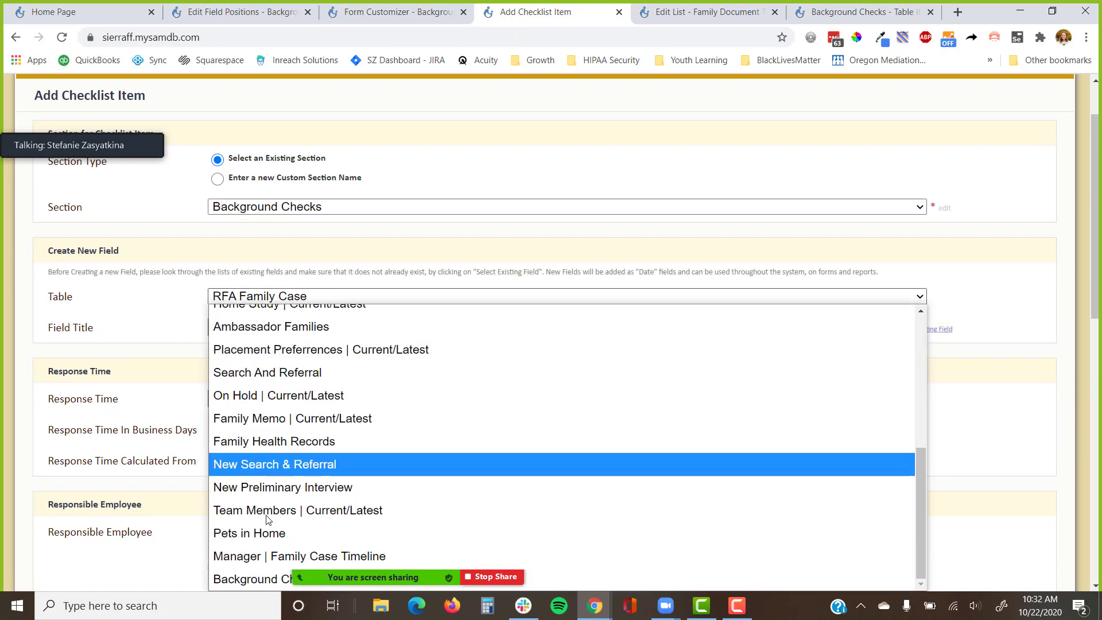
pyautogui.click(241, 579)
# Title the field 'Criminal Record Statement', trimming the pasted leading space.
pyautogui.click(273, 328)
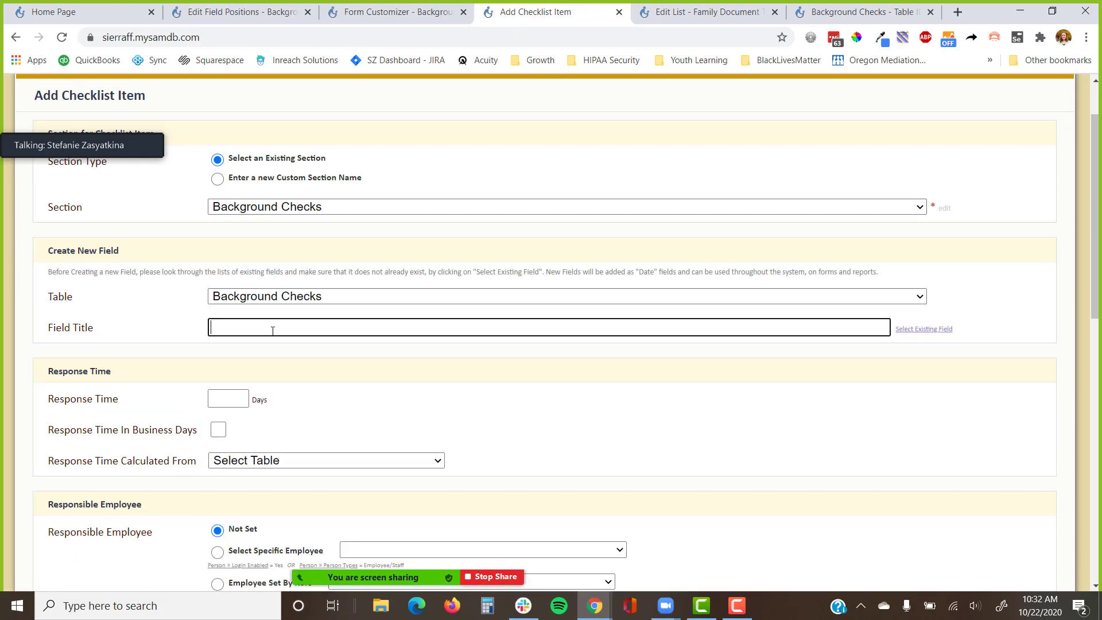
pyautogui.hotkey('ctrl', 'v')
pyautogui.press('Home')
pyautogui.press('Delete')
pyautogui.press('Delete')
pyautogui.press('Delete')
pyautogui.press('Delete')
pyautogui.press('Delete')
pyautogui.press('Delete')
pyautogui.press('Delete')
pyautogui.press('Delete')
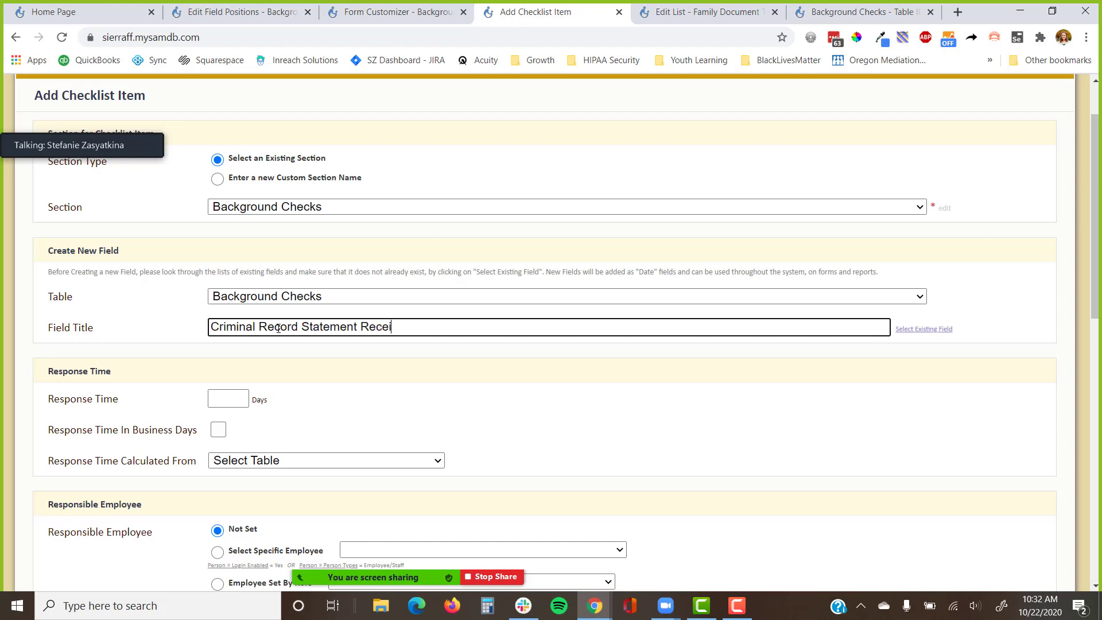
# Add a client-visible Criminal Record Statement document upload, removing 'Received' from its title.
pyautogui.scroll(-7, 279, 328)
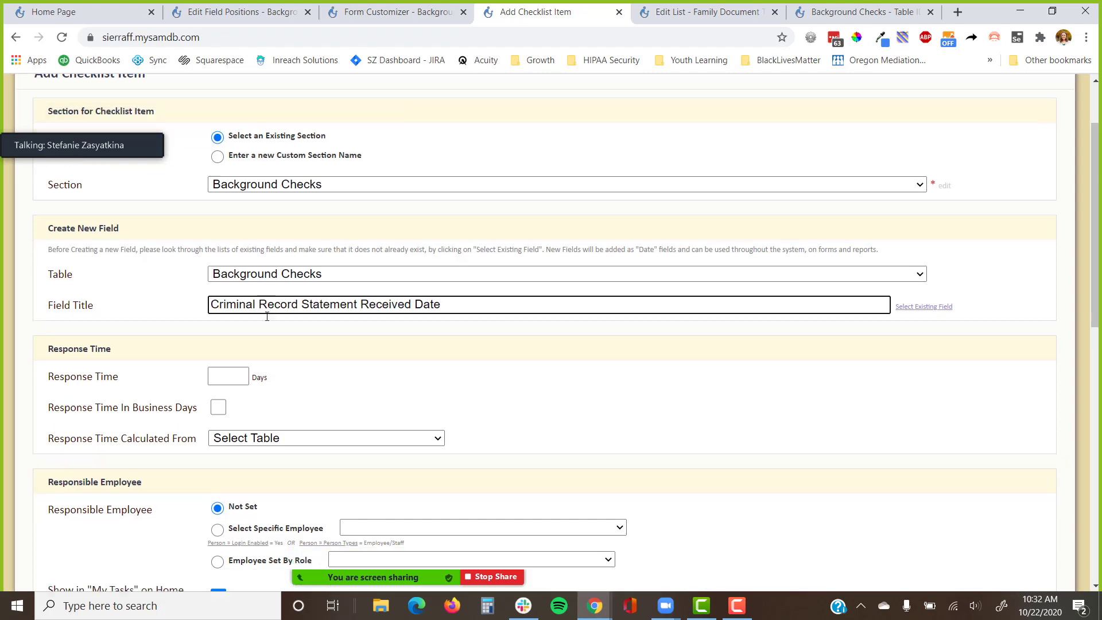
pyautogui.click(217, 311)
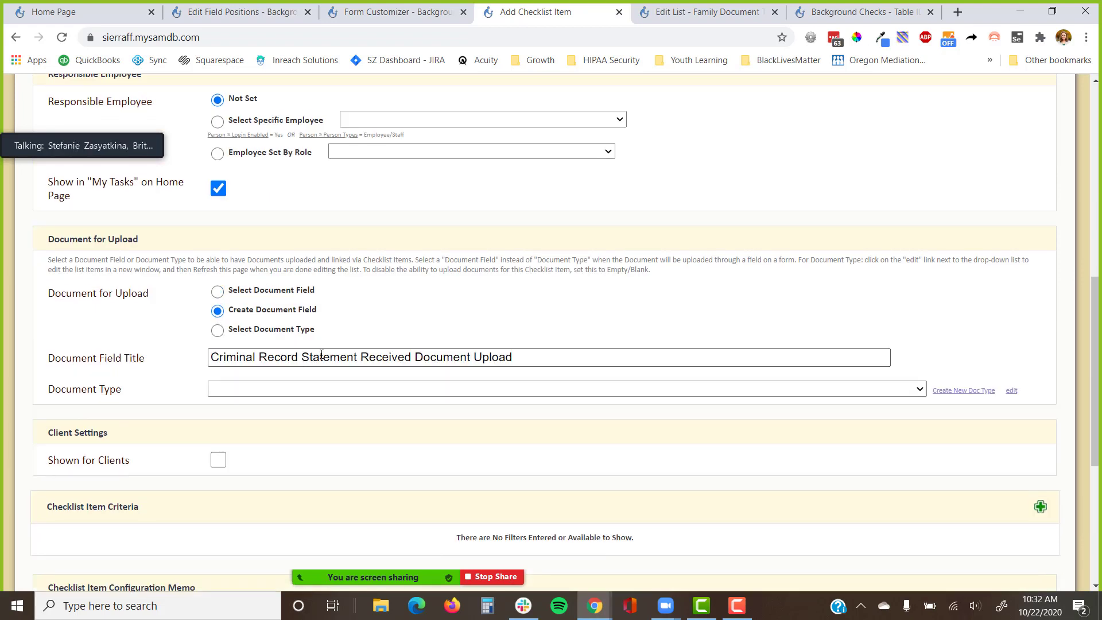
pyautogui.click(360, 357)
pyautogui.doubleClick(388, 357)
pyautogui.press('BackSpace')
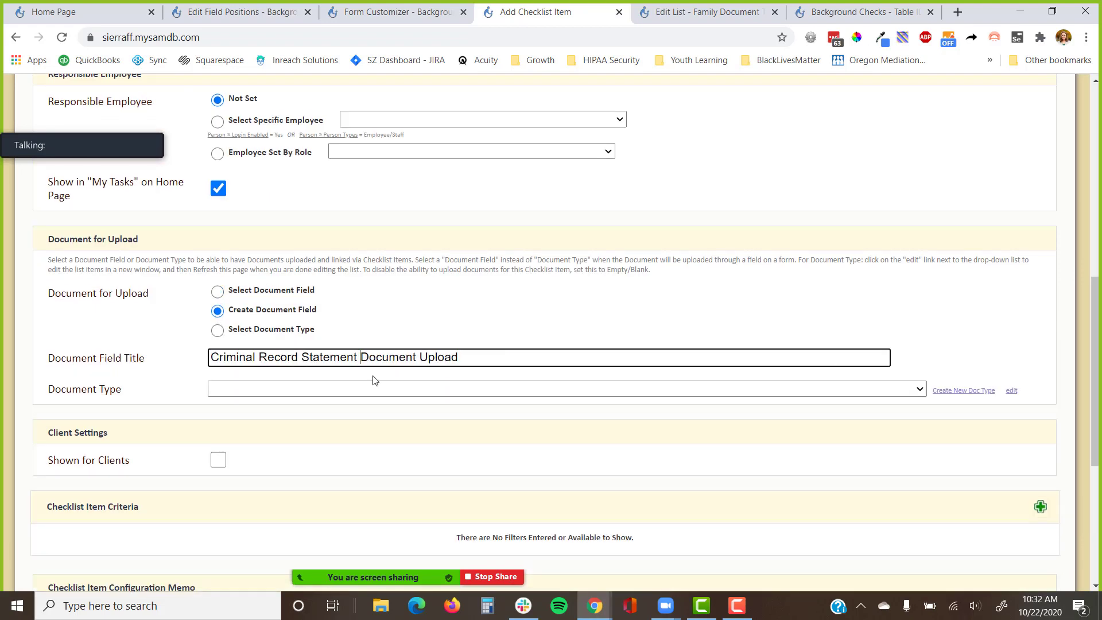
pyautogui.click(856, 389)
pyautogui.write('cr')
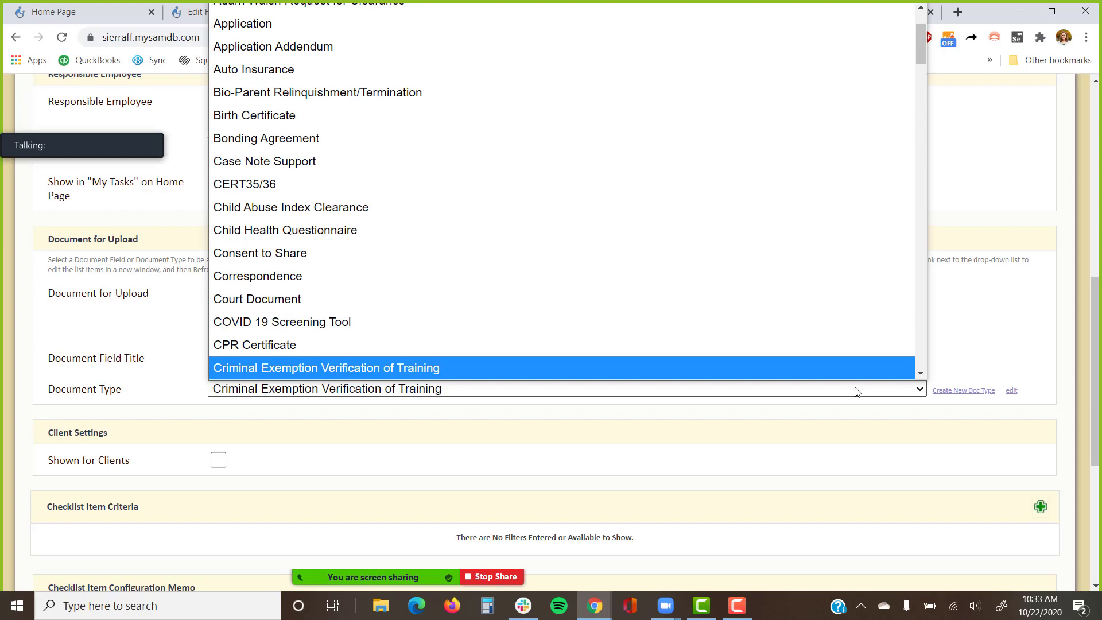
pyautogui.press('Down')
pyautogui.press('Down')
pyautogui.press('Down')
pyautogui.press('Down')
pyautogui.press('Return')
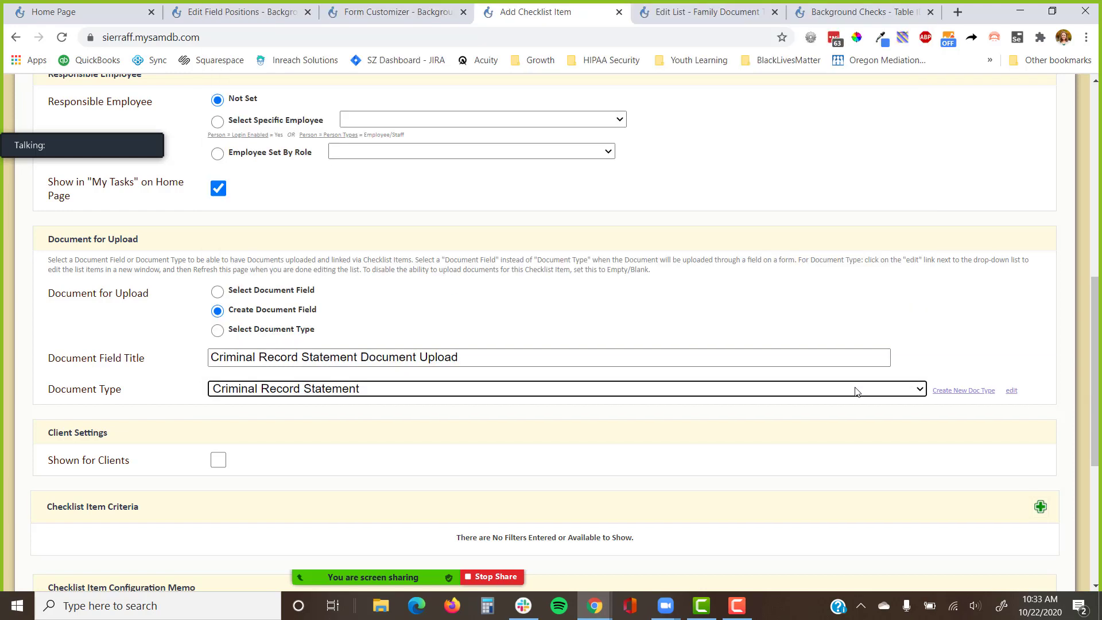
pyautogui.click(219, 459)
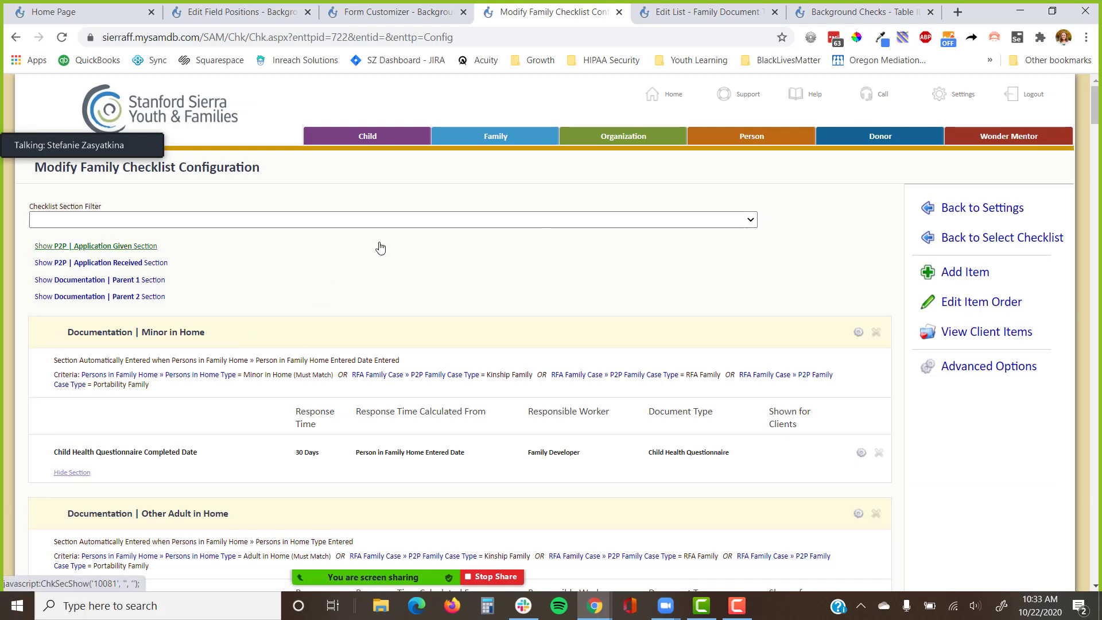
# Start another checklist item and copy 'Request for Live Scan Services' from the document type list.
pyautogui.click(971, 272)
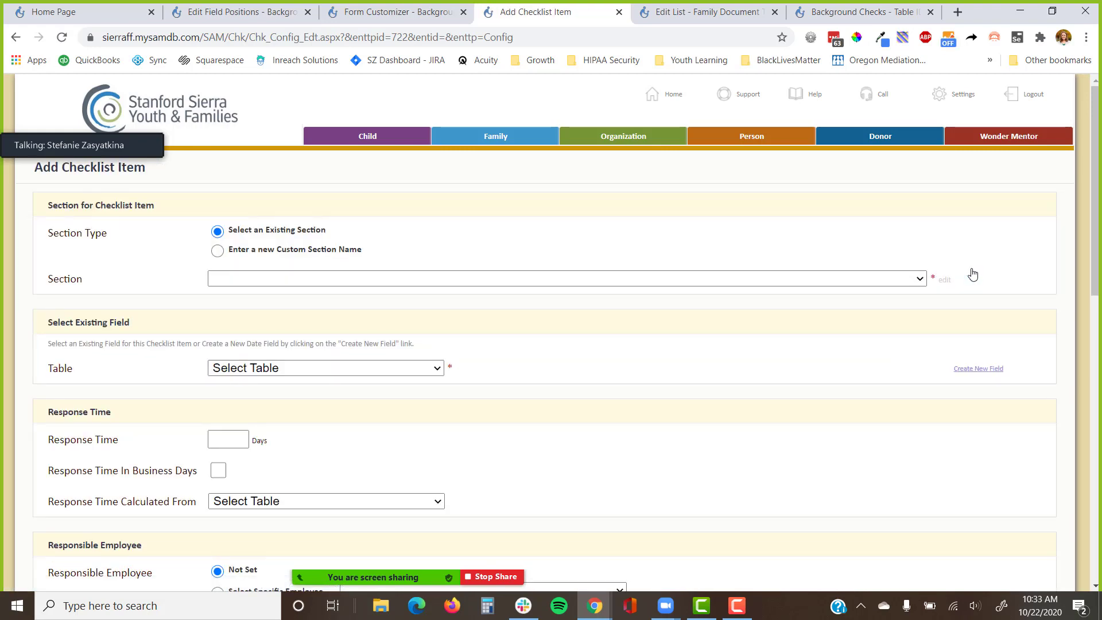
pyautogui.click(724, 7)
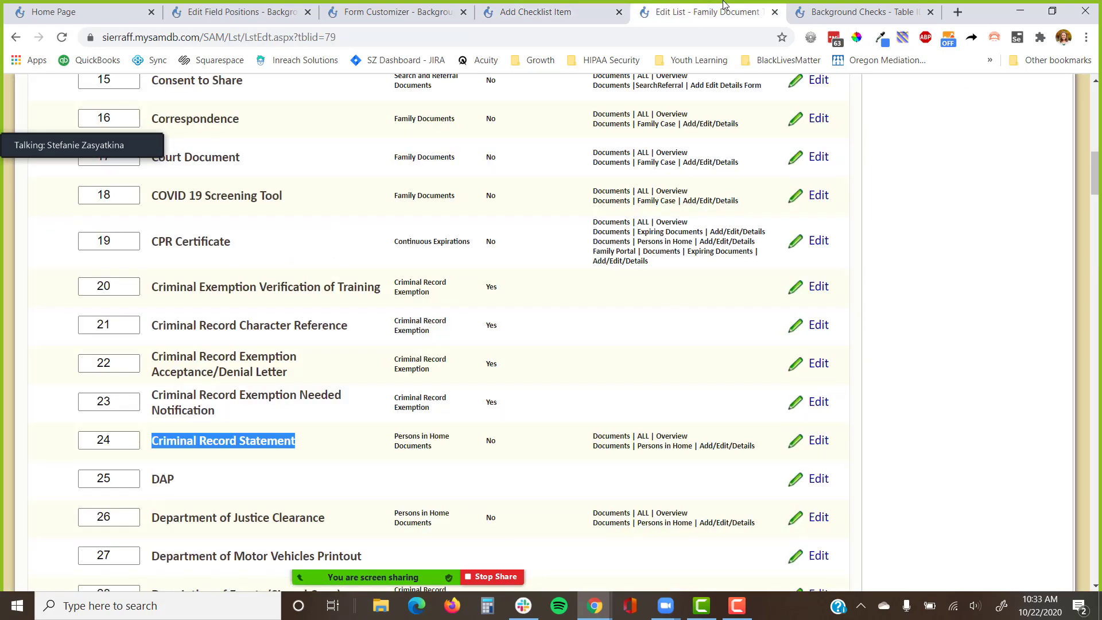
pyautogui.hotkey('ctrl', 'f')
pyautogui.write('li')
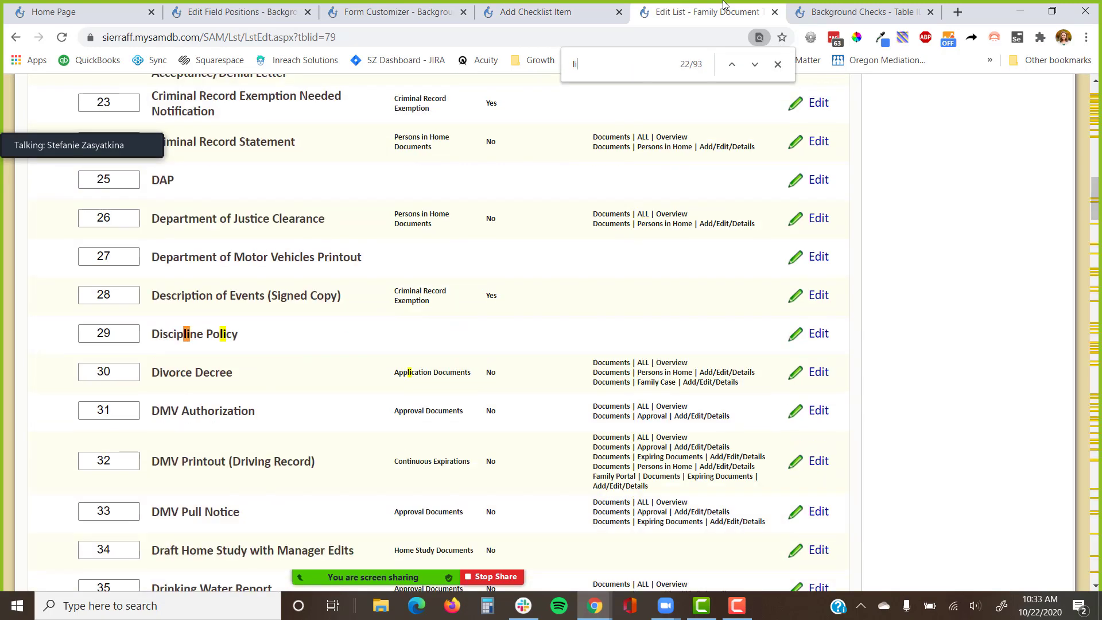
pyautogui.write('ve s')
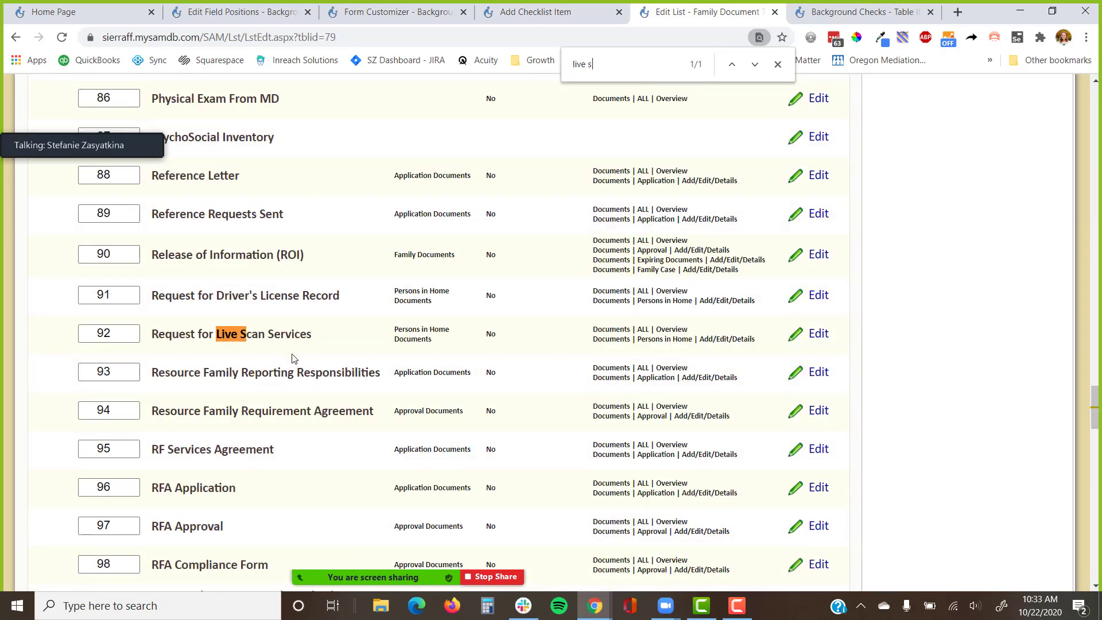
pyautogui.moveTo(340, 340); pyautogui.dragTo(153, 339)
pyautogui.hotkey('ctrl', 'c')
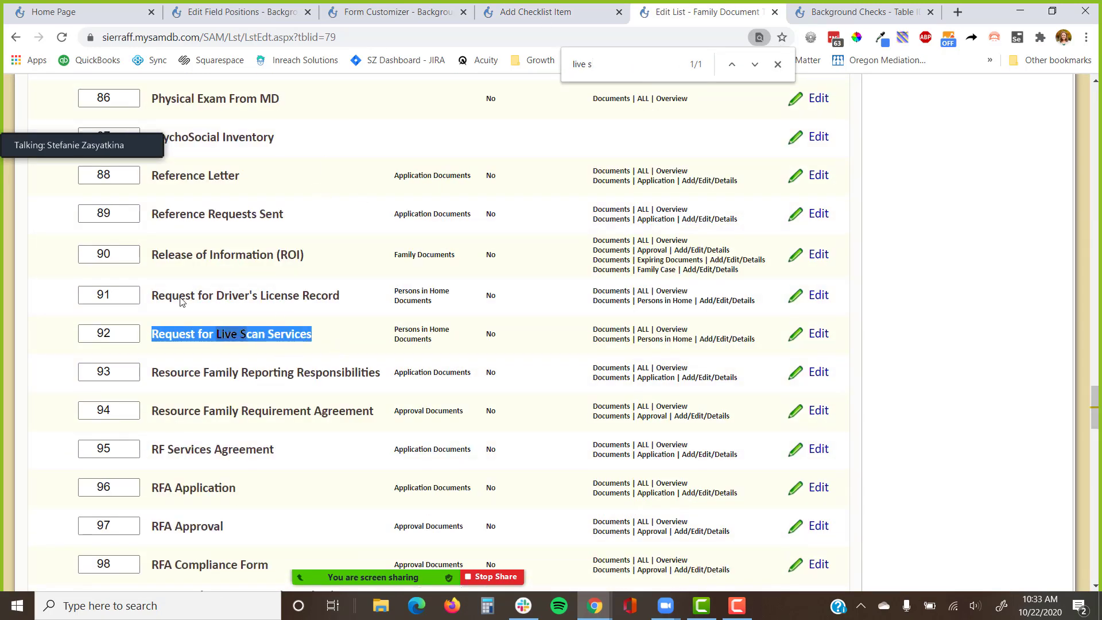
pyautogui.click(494, 19)
# Set the item's section and new-field table to Background Checks.
pyautogui.click(270, 277)
pyautogui.scroll(-3, 215, 501)
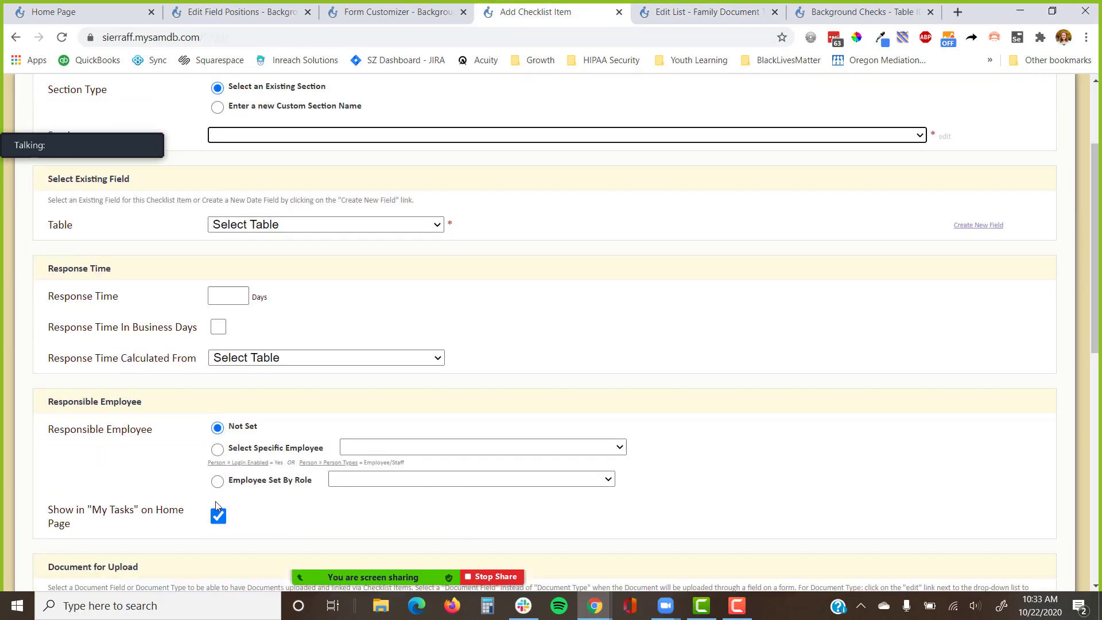
pyautogui.click(297, 136)
pyautogui.scroll(-4, 250, 471)
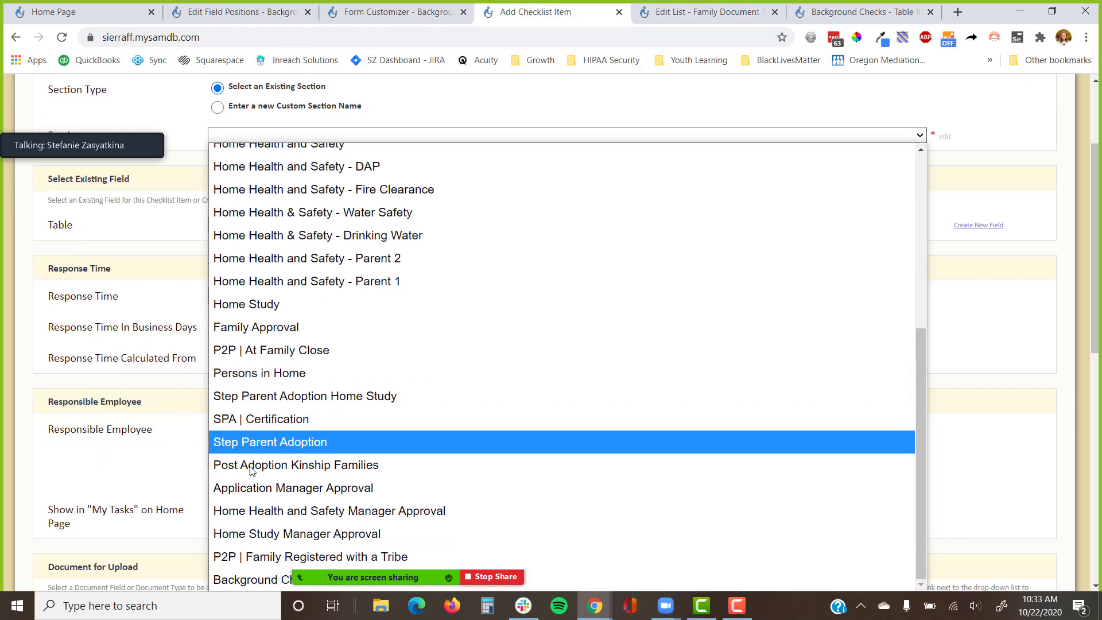
pyautogui.click(247, 579)
pyautogui.click(217, 106)
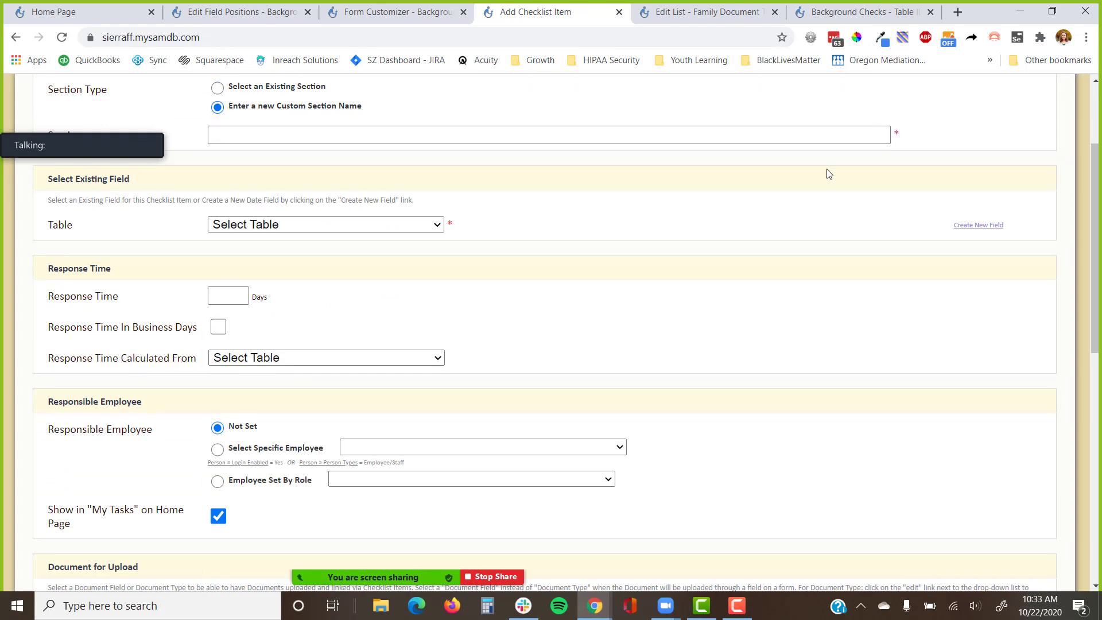
pyautogui.click(1000, 226)
pyautogui.click(322, 225)
pyautogui.scroll(-1, 285, 399)
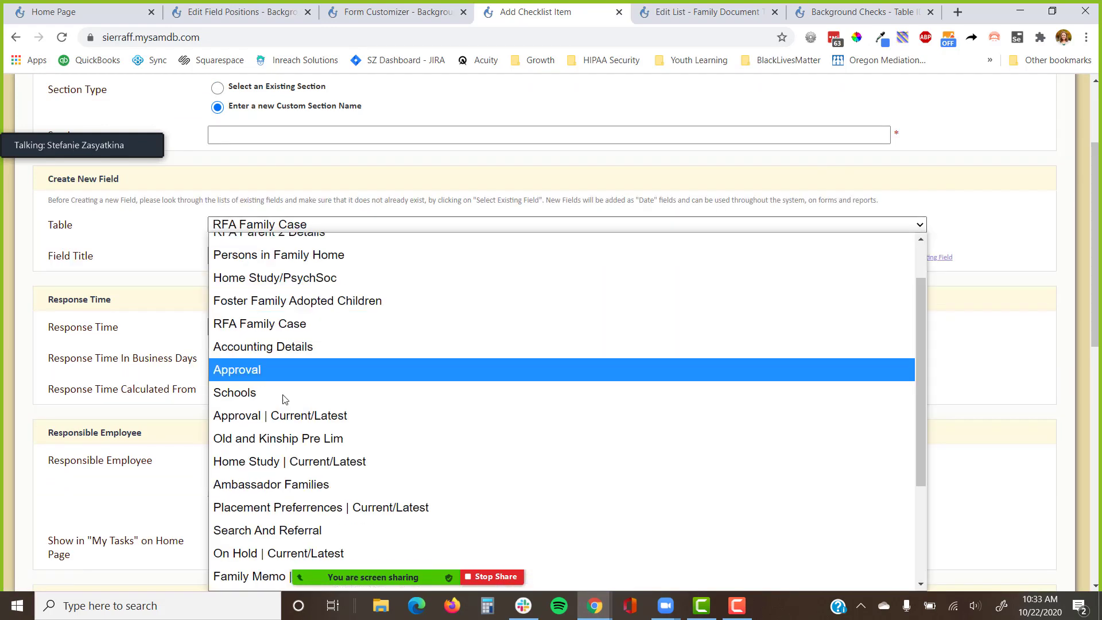
pyautogui.scroll(-3, 285, 399)
pyautogui.click(276, 578)
# Title the field 'Request for Live Scan Services Received Date'.
pyautogui.click(261, 256)
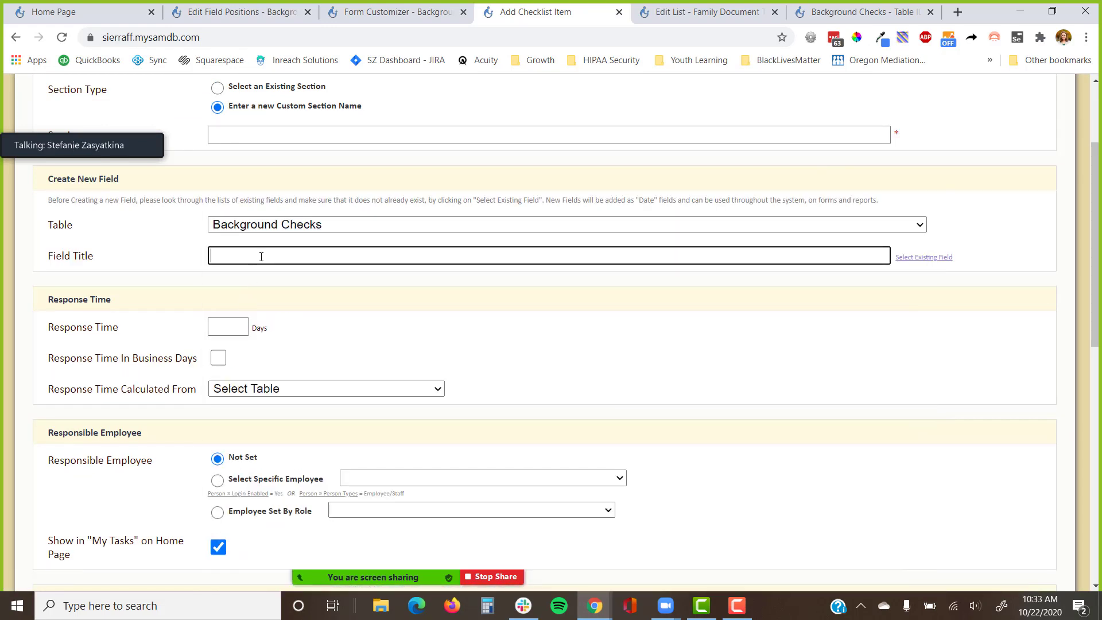
pyautogui.hotkey('ctrl', 'v')
pyautogui.write('RECE')
pyautogui.press('BackSpace')
pyautogui.press('BackSpace')
pyautogui.press('BackSpace')
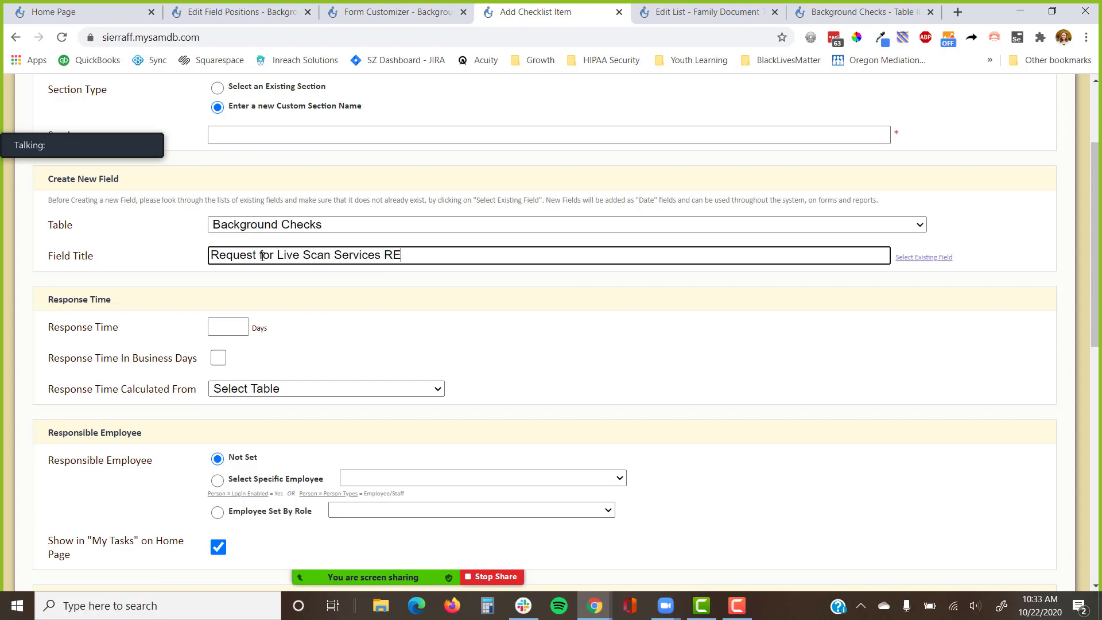
pyautogui.write('eceived Date')
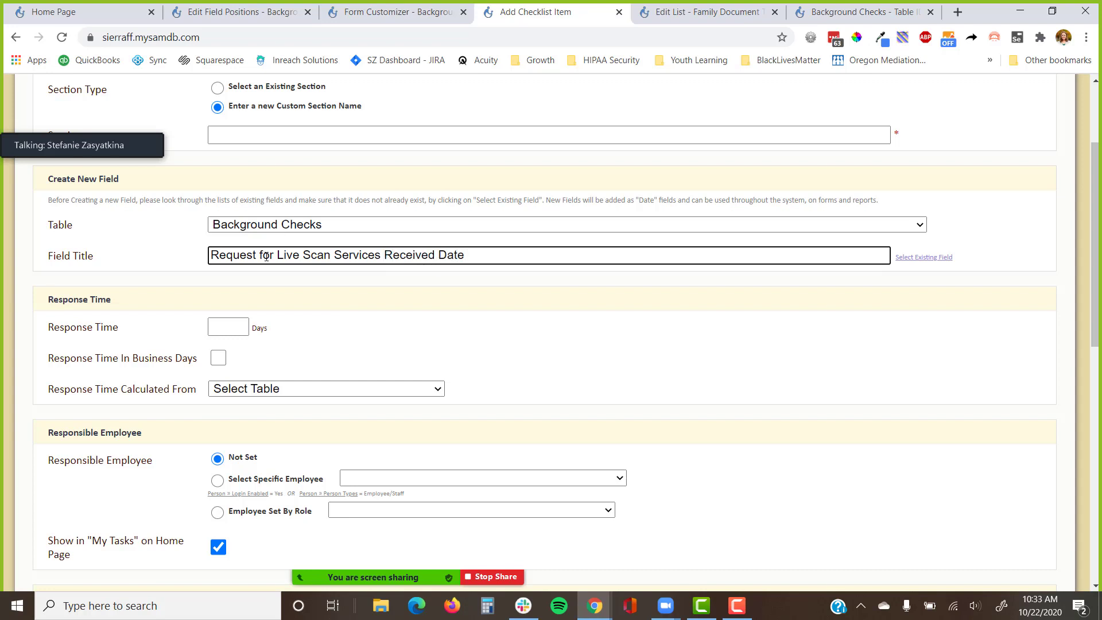
pyautogui.scroll(-5, 266, 257)
# Add a client-visible Request for Live Scan Services document upload, dropping 'Received' from its title.
pyautogui.click(231, 384)
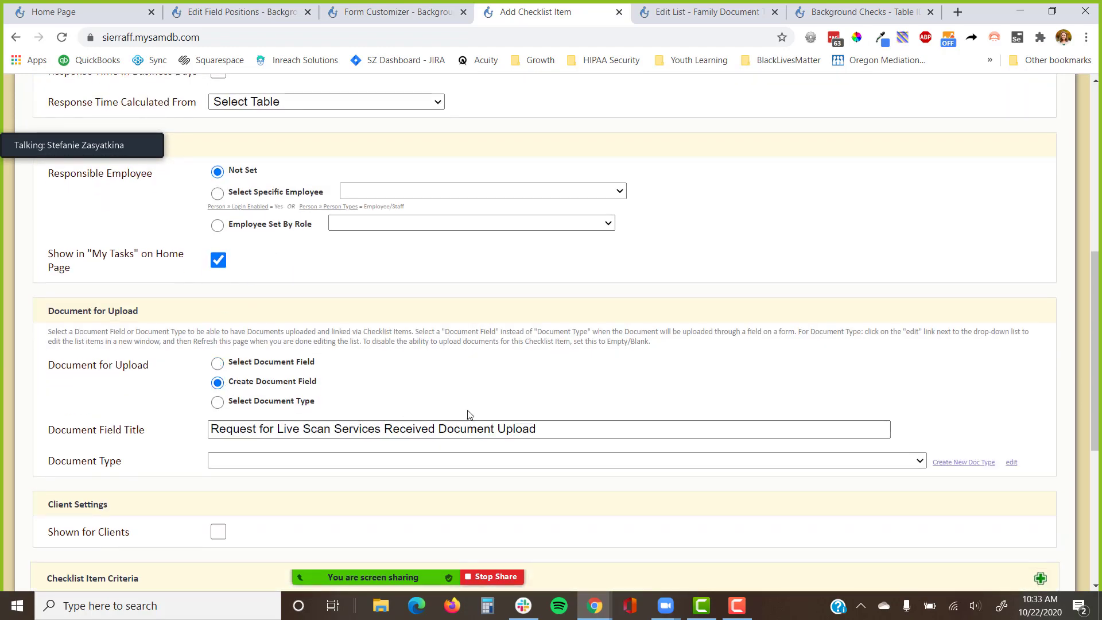
pyautogui.doubleClick(465, 429)
pyautogui.doubleClick(388, 430)
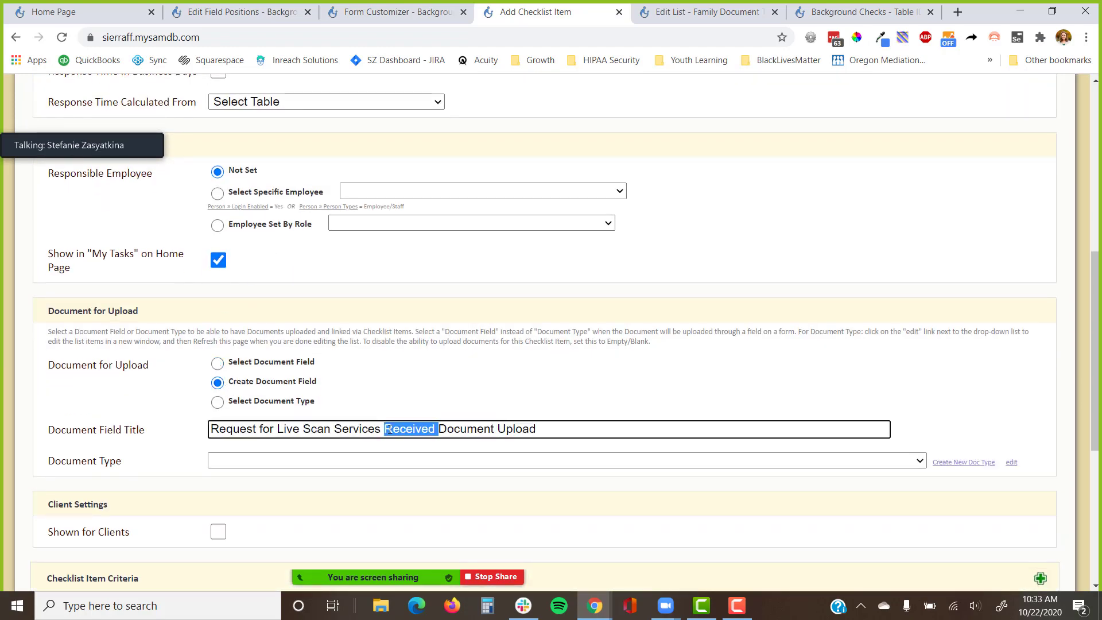
pyautogui.press('BackSpace')
pyautogui.click(374, 466)
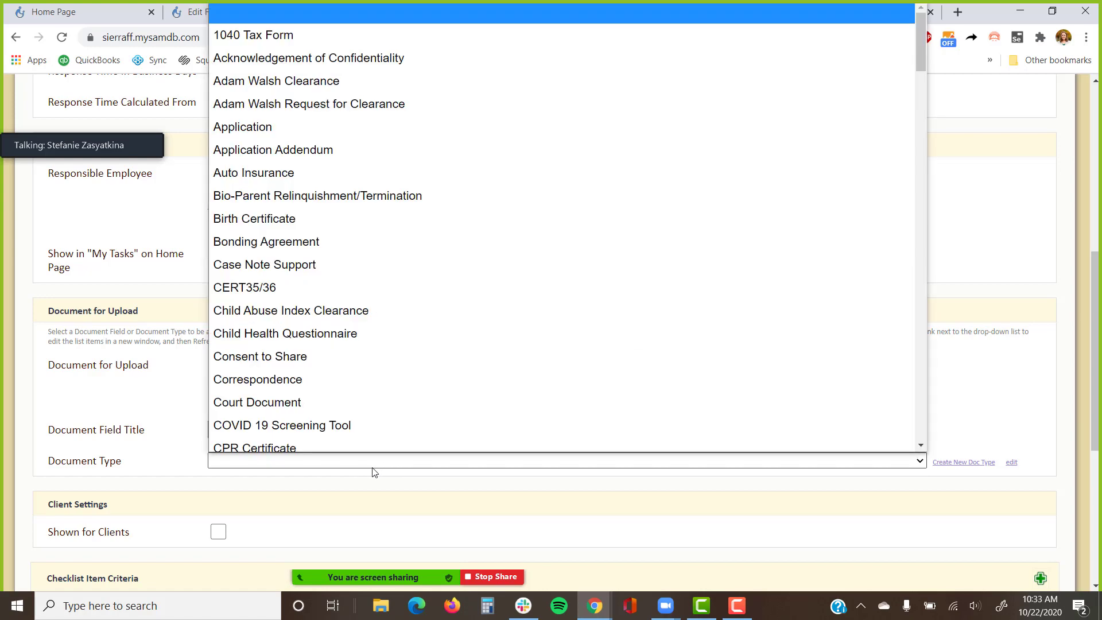
pyautogui.write('req')
pyautogui.press('Down')
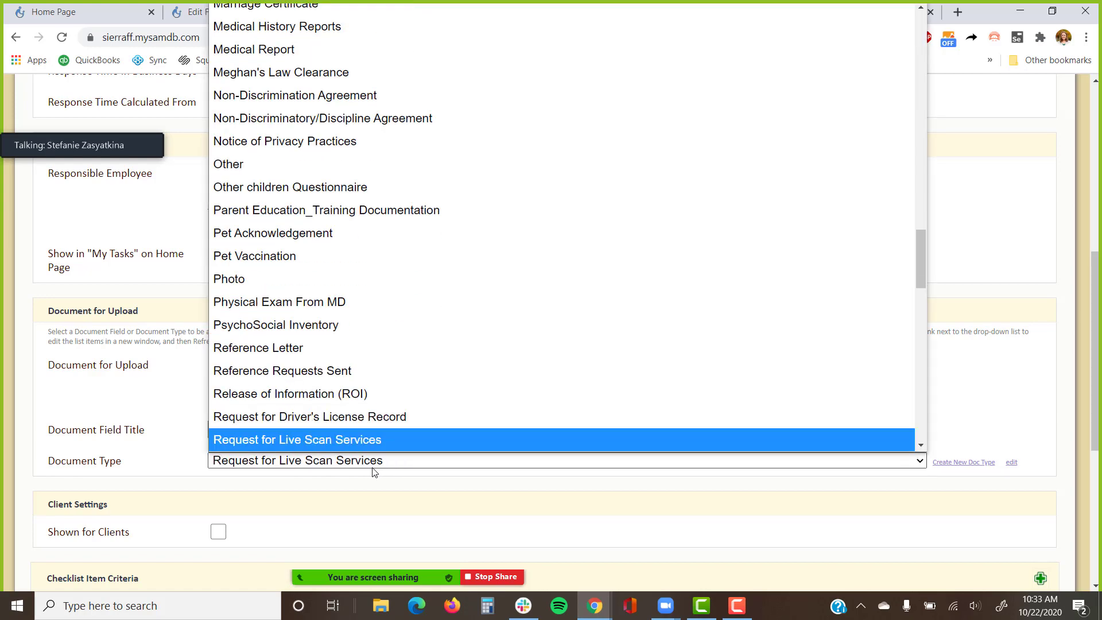
pyautogui.press('Return')
pyautogui.click(218, 532)
# Reselect the existing Background Checks section and save the checklist item.
pyautogui.scroll(-4, 417, 375)
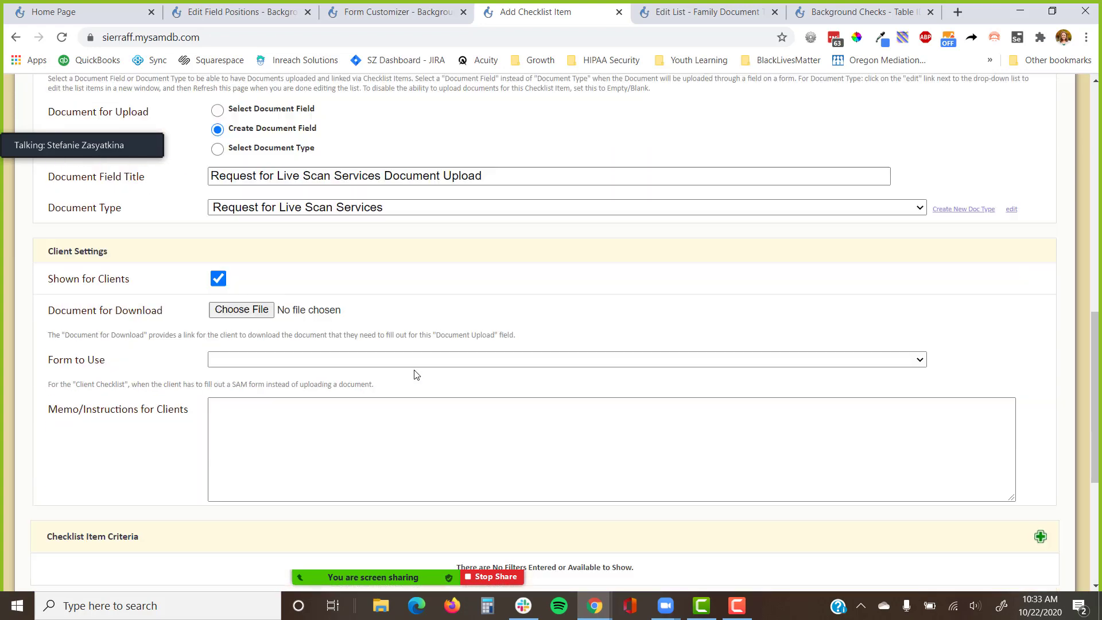
pyautogui.scroll(-2, 417, 375)
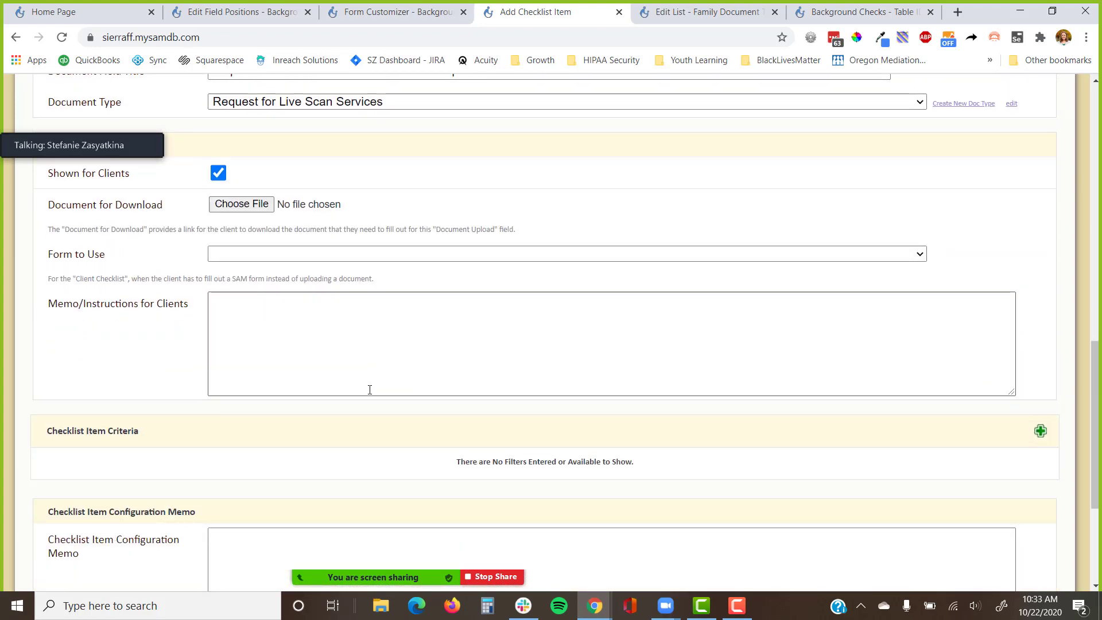
pyautogui.scroll(-4, 665, 367)
pyautogui.scroll(8, 307, 452)
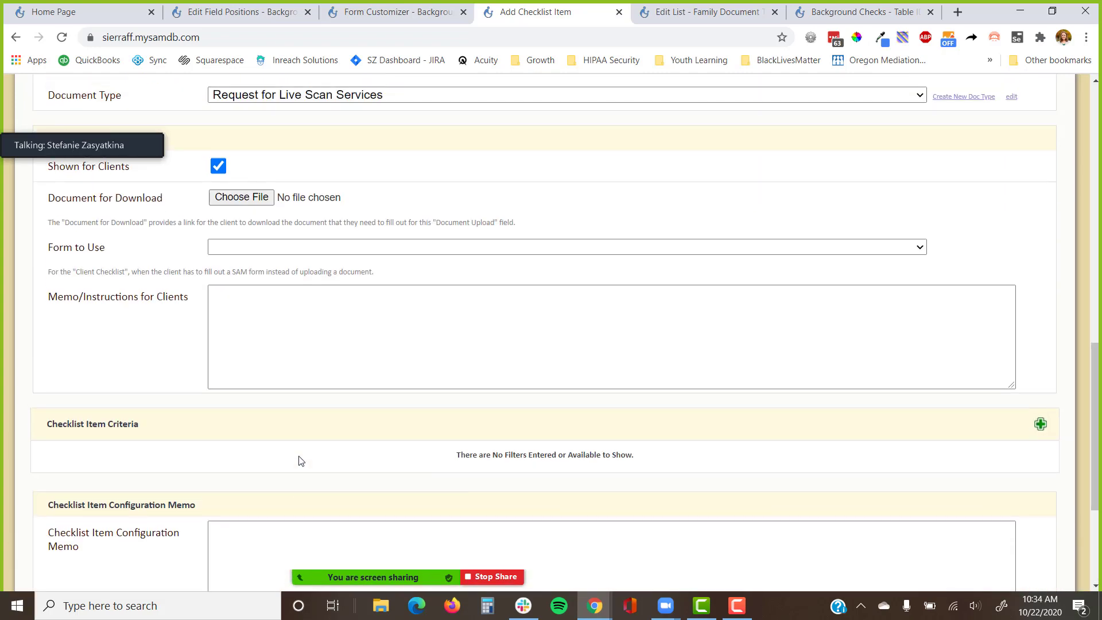
pyautogui.scroll(8, 304, 455)
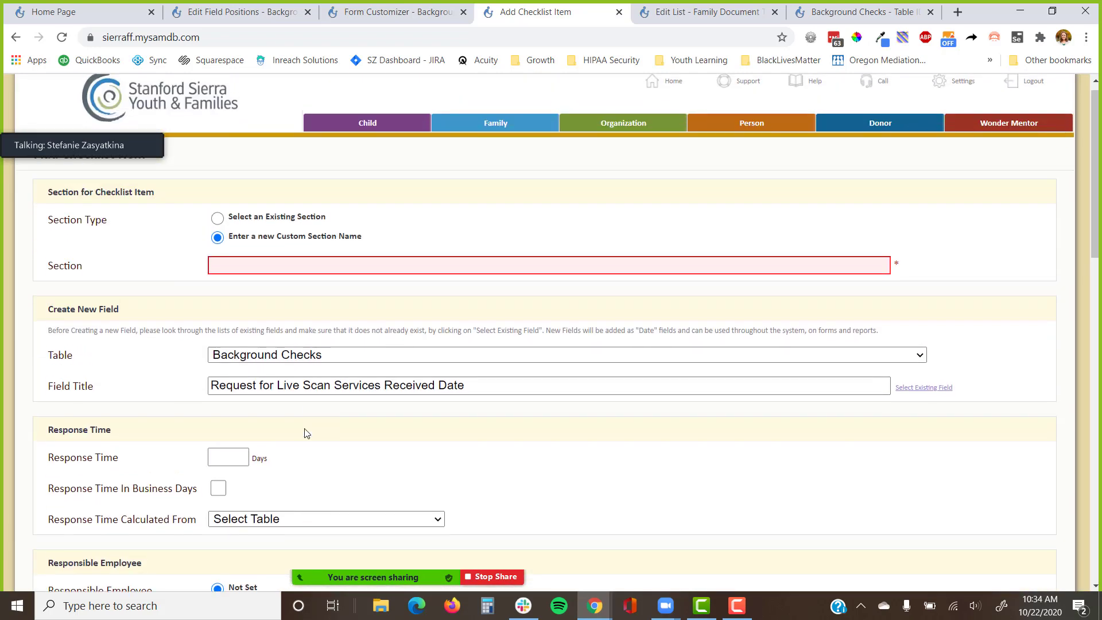
pyautogui.click(280, 273)
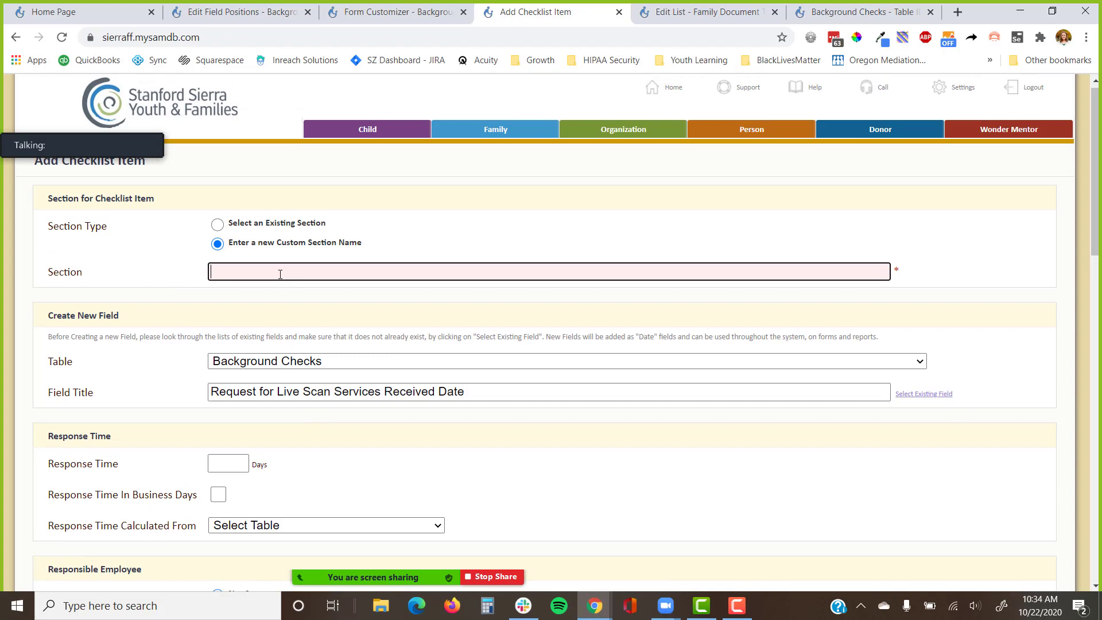
pyautogui.click(217, 225)
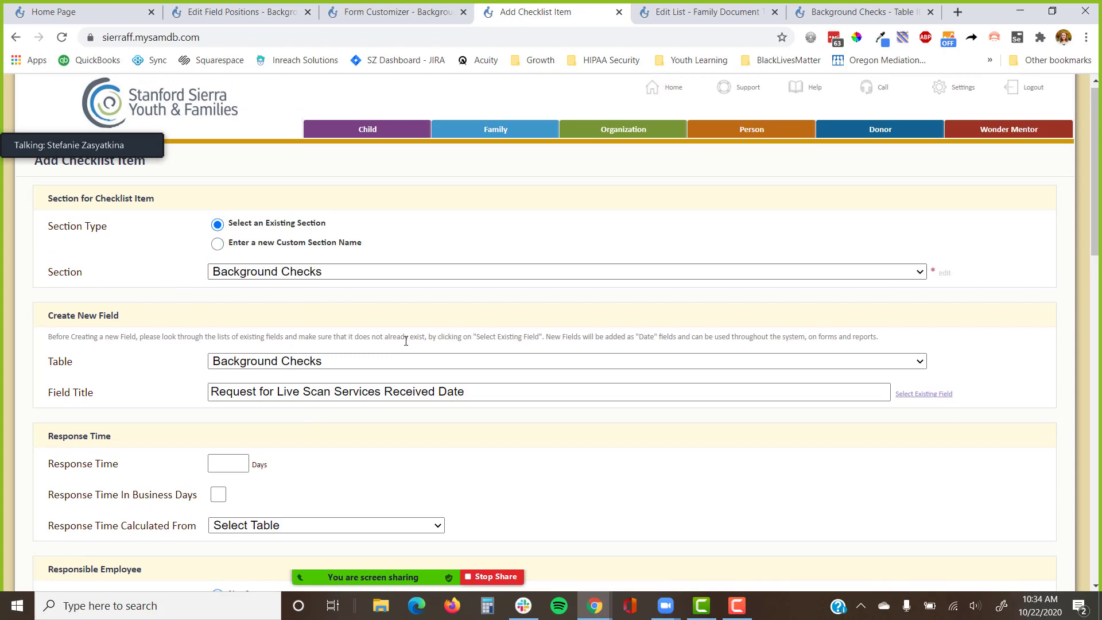
pyautogui.scroll(-6, 418, 356)
pyautogui.scroll(-10, 417, 356)
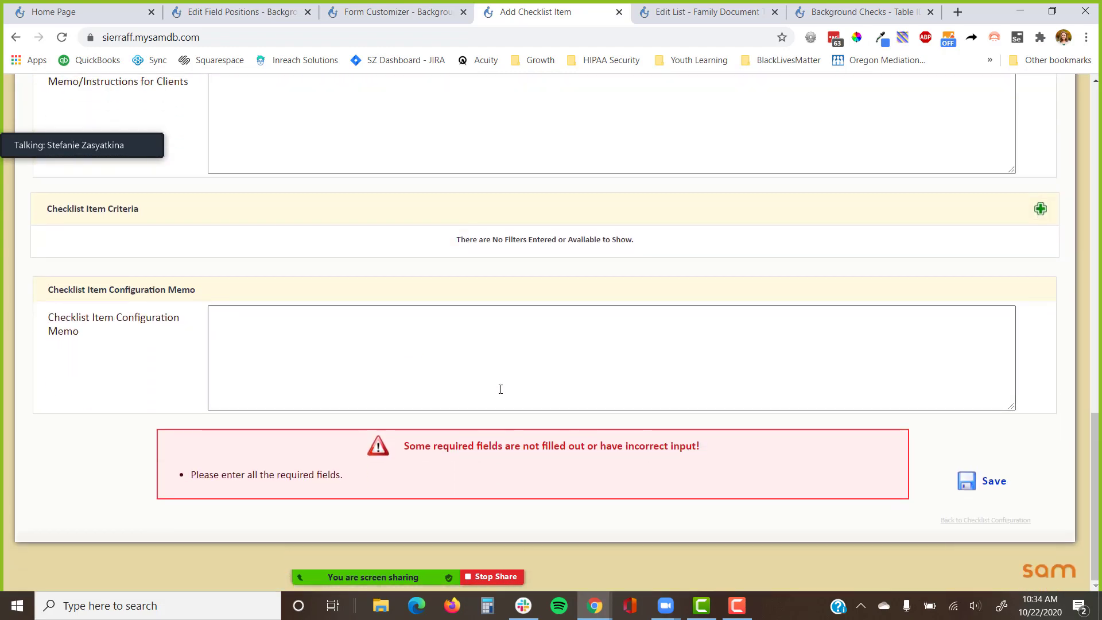
pyautogui.click(979, 481)
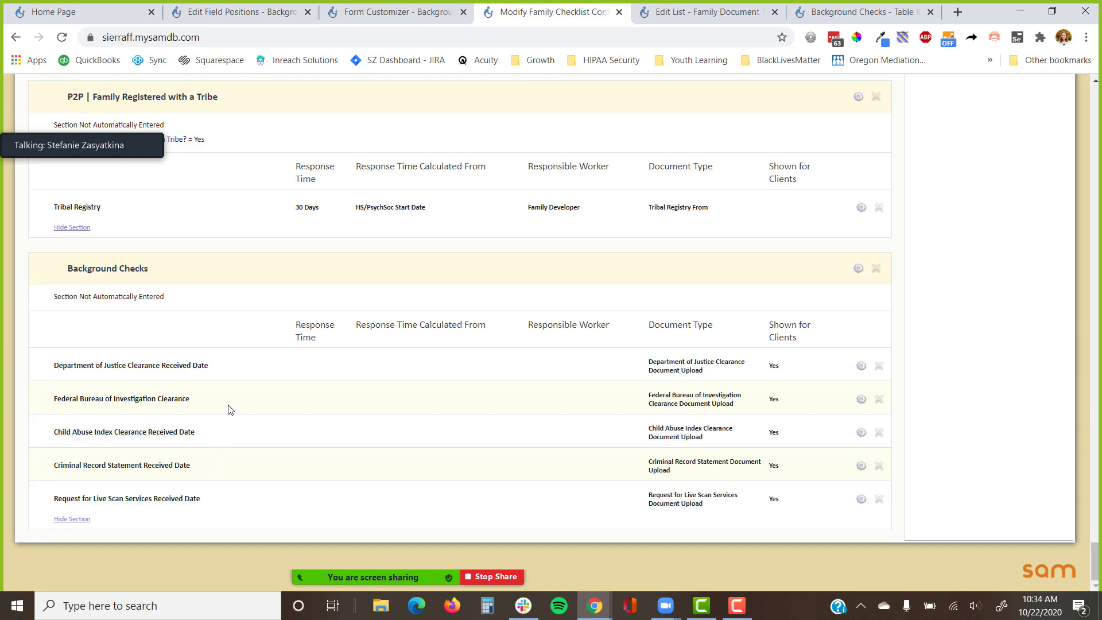
# Highlight the 'Section Not Automatically Entered' note, then return to the Background Checks form customizer.
pyautogui.moveTo(157, 310); pyautogui.dragTo(55, 310)
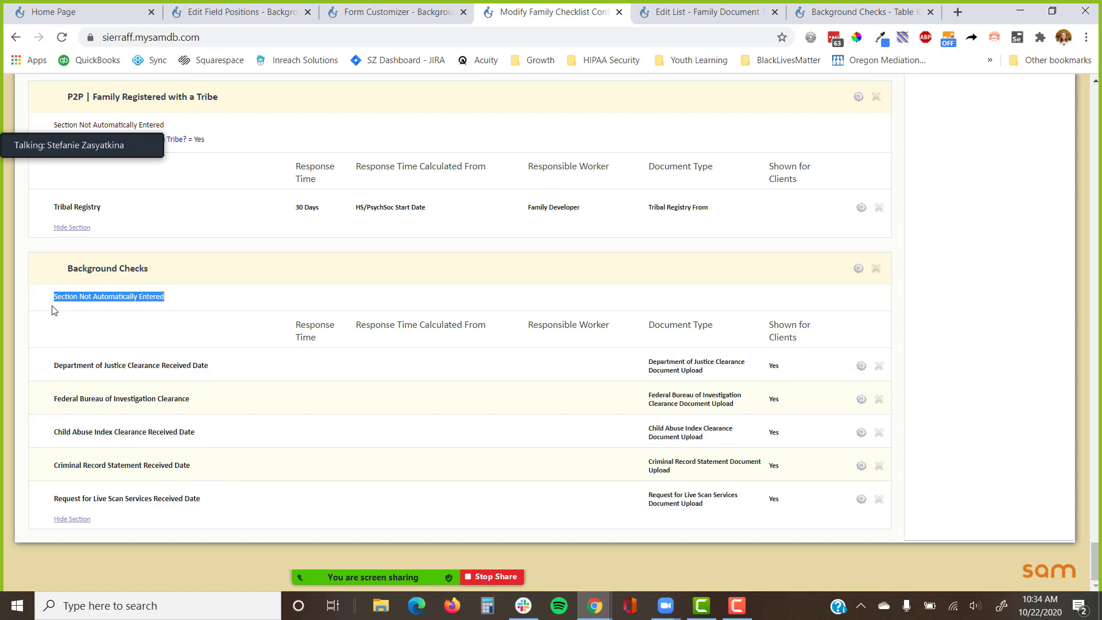
pyautogui.click(359, 13)
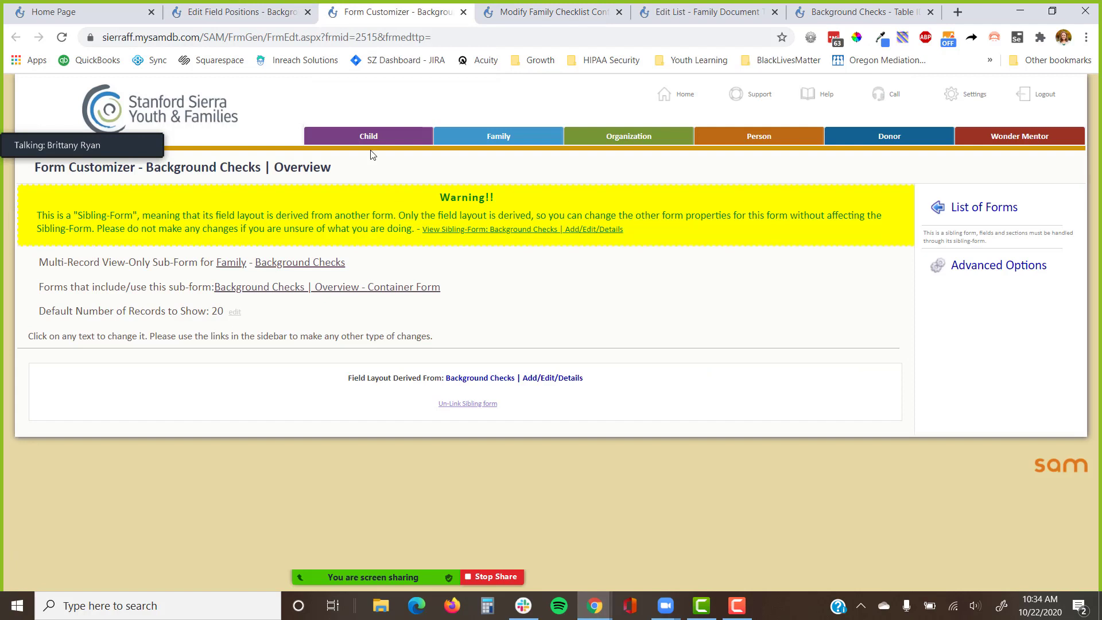
# Set the Background Checks Add/Edit/Details form's orientation to Horizontal in Form Properties and save.
pyautogui.click(532, 379)
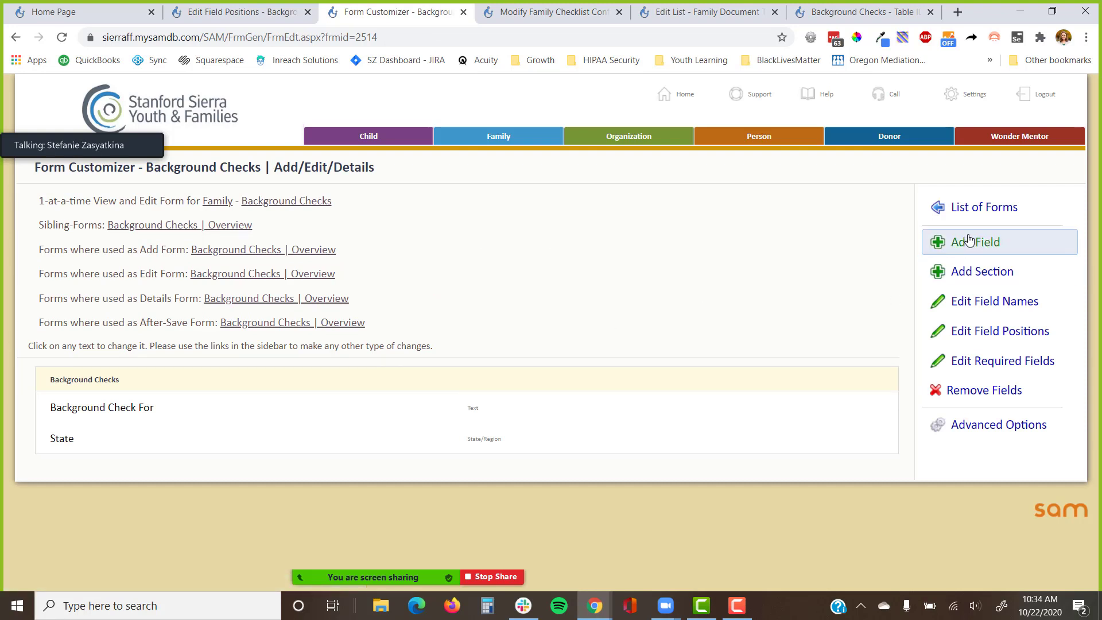
pyautogui.click(963, 434)
pyautogui.click(975, 468)
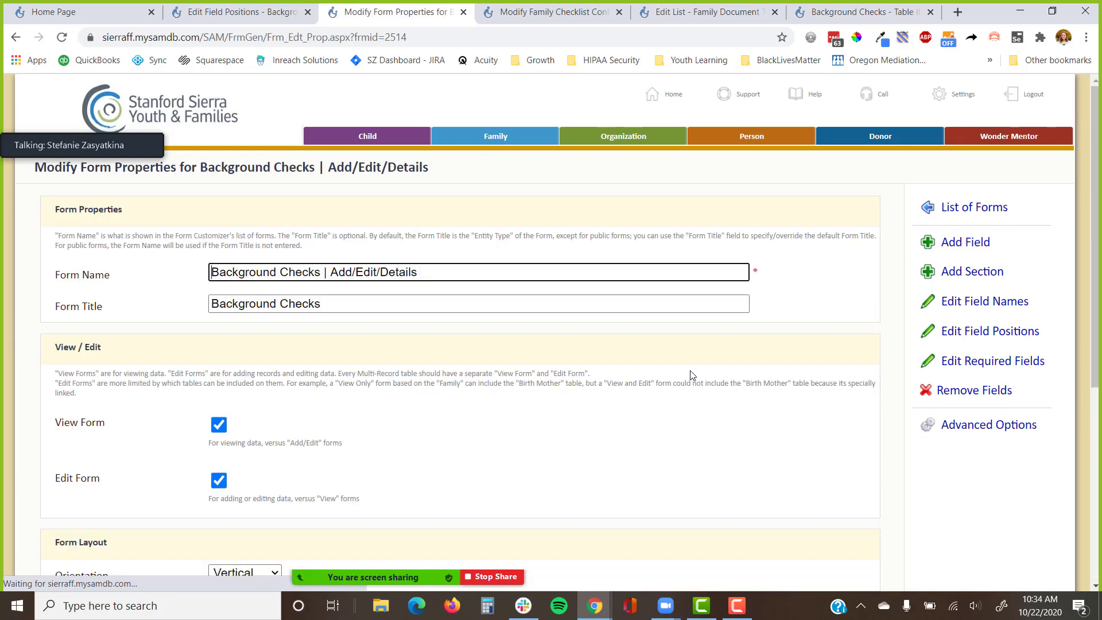
pyautogui.scroll(-3, 315, 386)
pyautogui.click(245, 357)
pyautogui.click(270, 398)
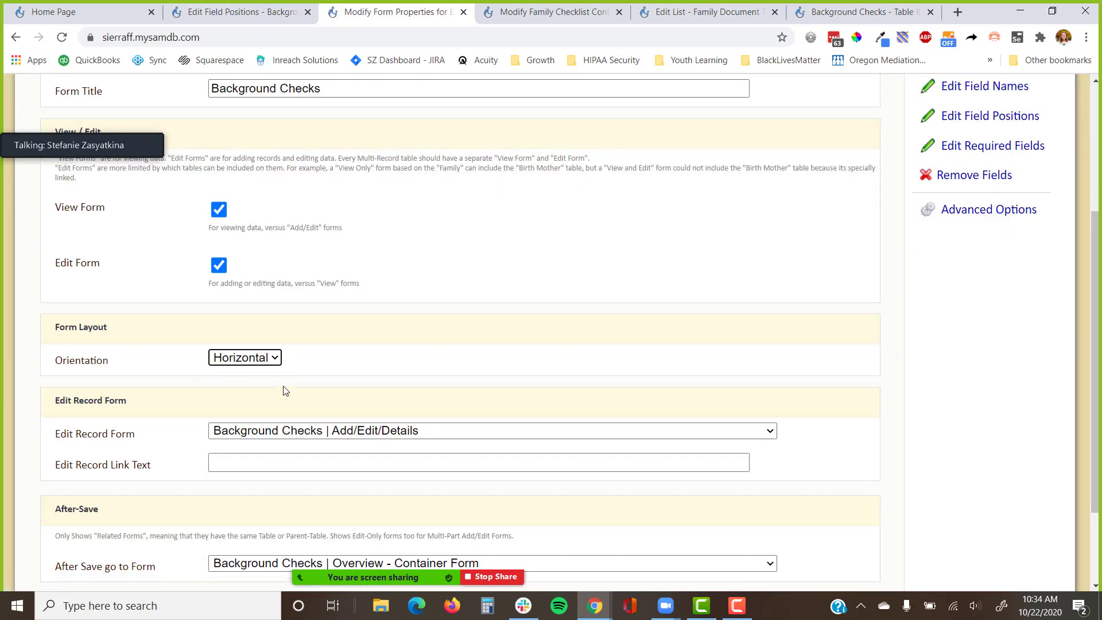
pyautogui.scroll(-3, 801, 391)
pyautogui.click(835, 513)
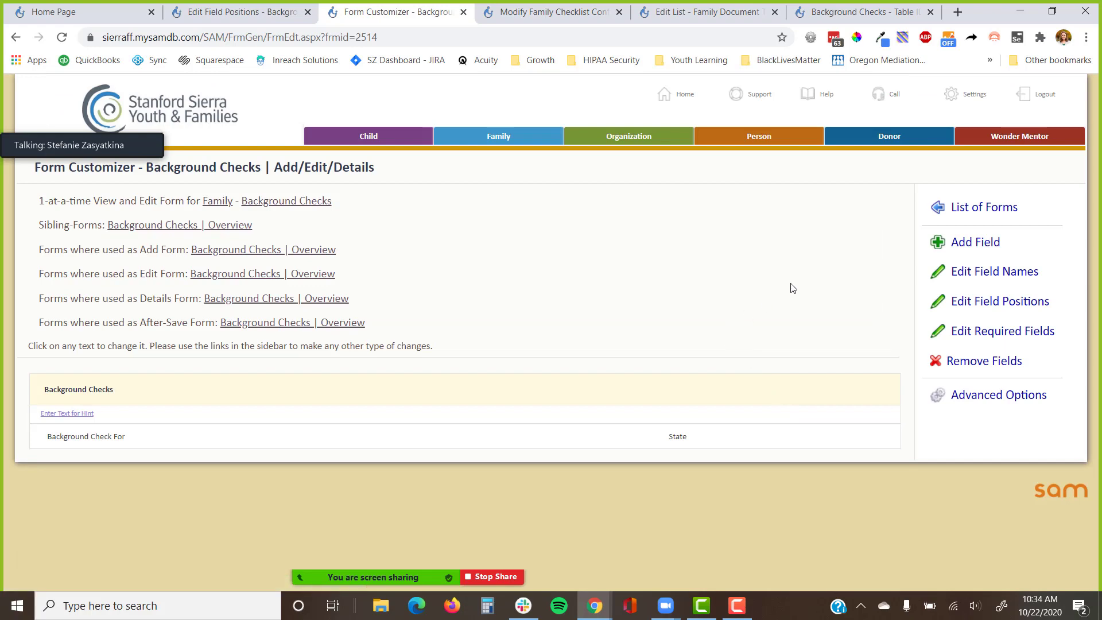
pyautogui.click(982, 243)
# Select the Child Abuse Index and Criminal Record Statement document upload and received-date fields.
pyautogui.click(1034, 367)
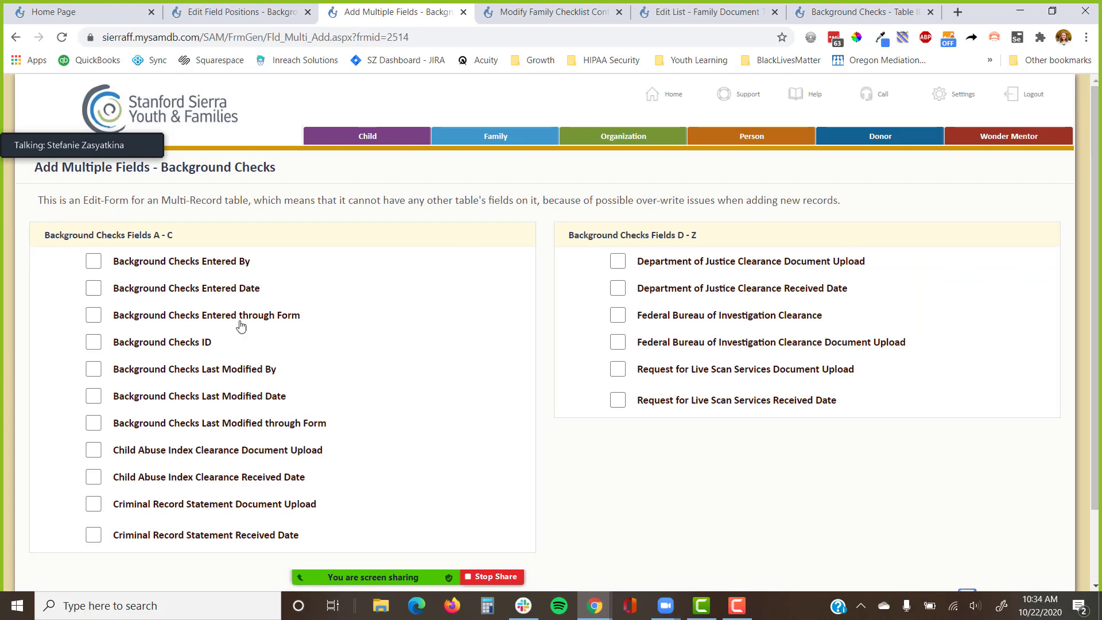
pyautogui.scroll(-2, 242, 330)
pyautogui.click(251, 382)
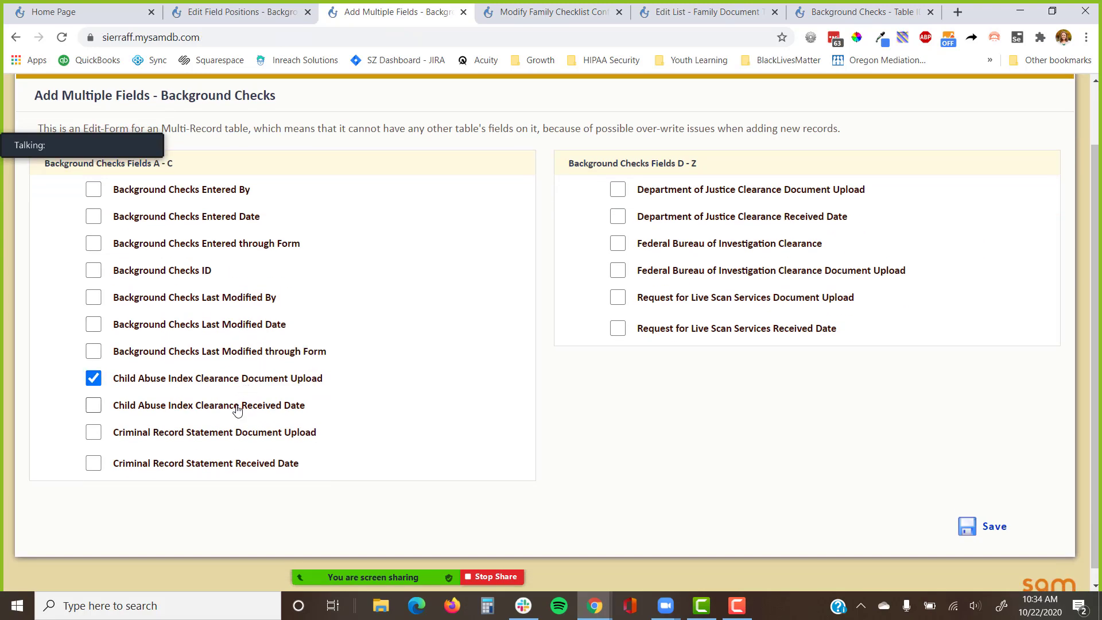
pyautogui.click(236, 410)
pyautogui.click(214, 437)
pyautogui.click(208, 465)
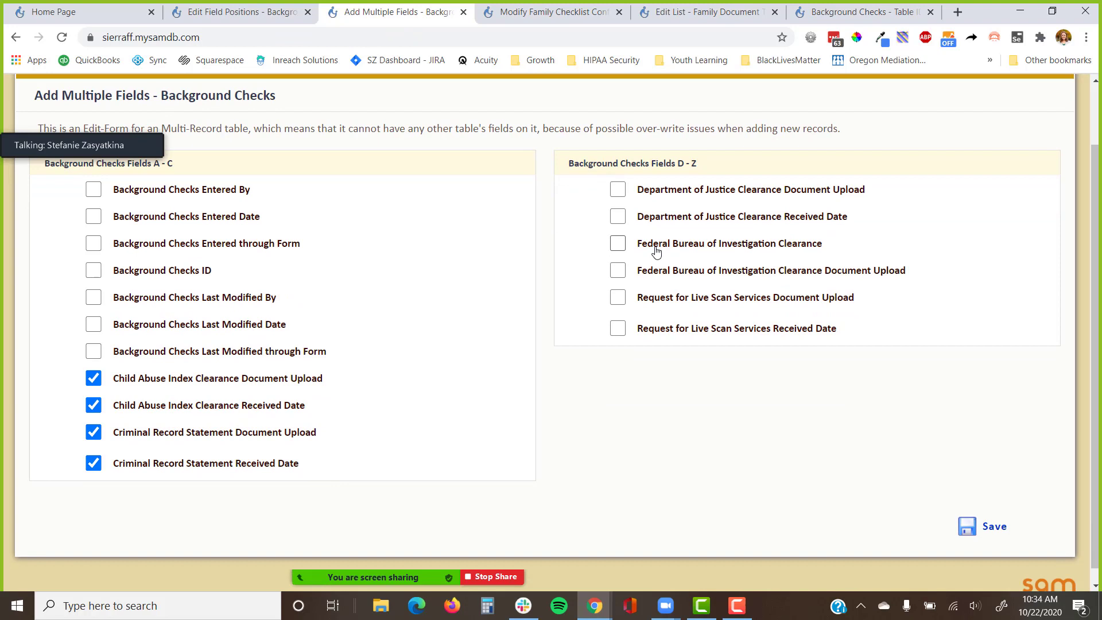
# Add the Department of Justice, FBI and Live Scan clearance upload and date fields too, and save.
pyautogui.click(695, 192)
pyautogui.click(694, 218)
pyautogui.click(691, 244)
pyautogui.click(687, 271)
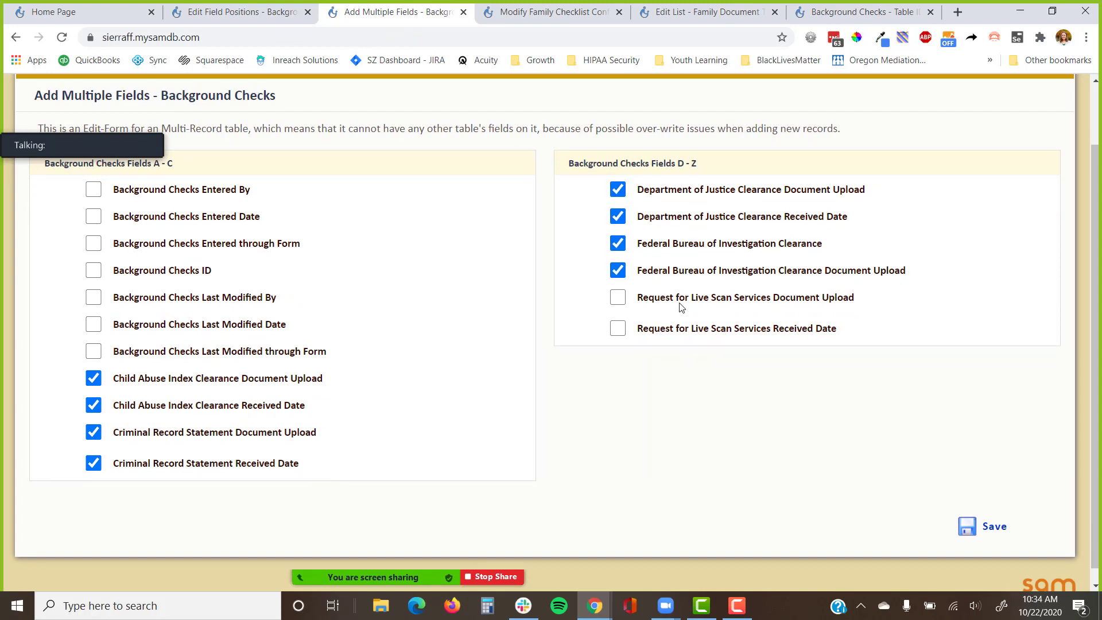
pyautogui.click(682, 300)
pyautogui.click(682, 331)
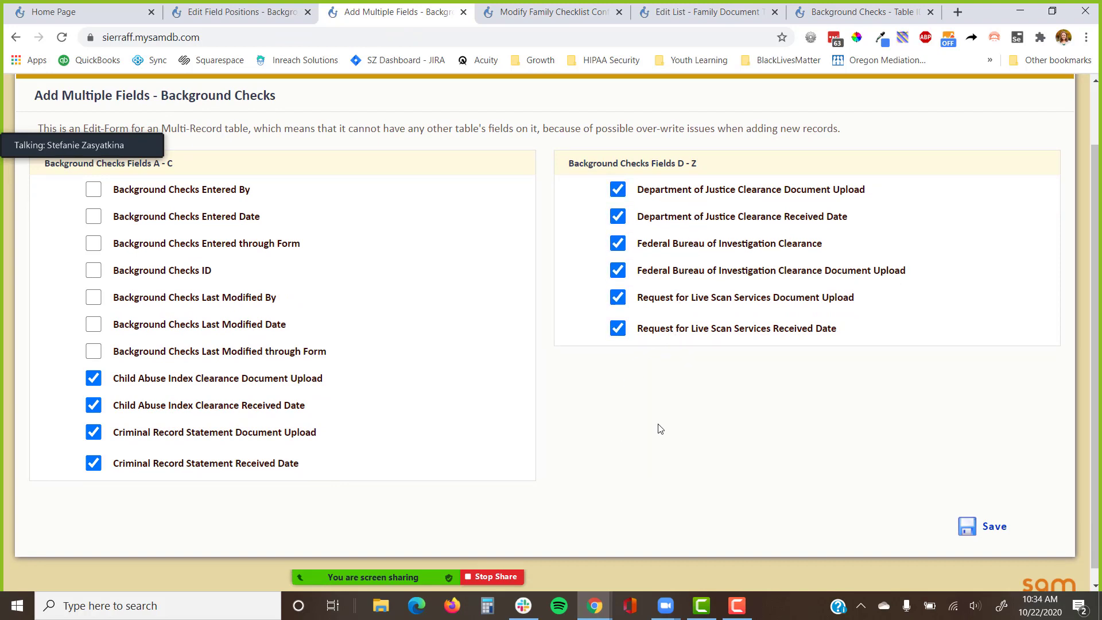
pyautogui.click(979, 527)
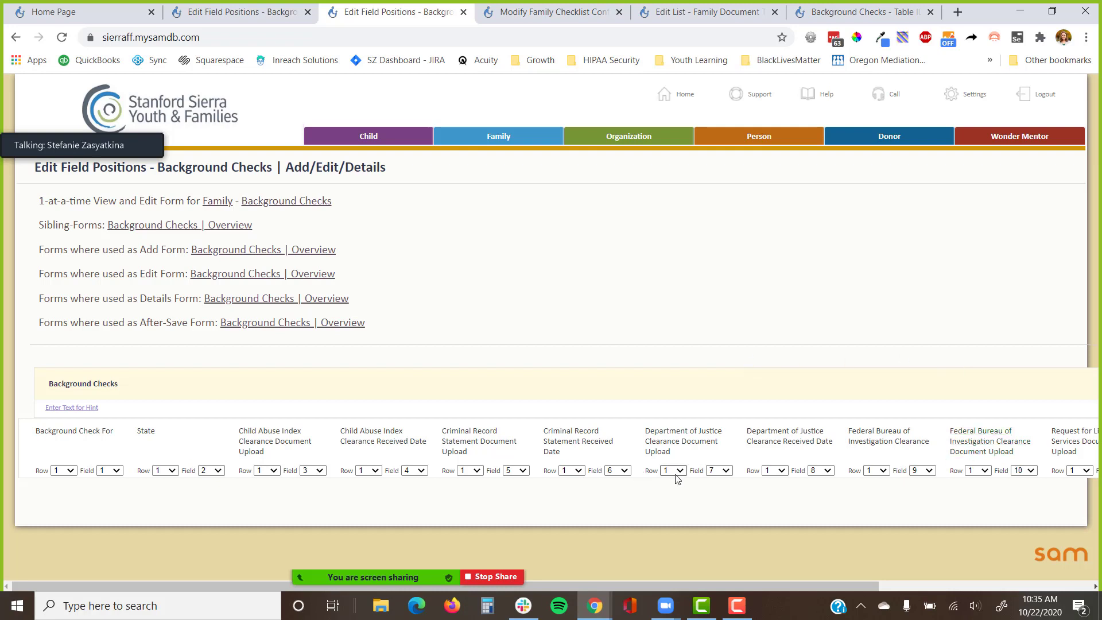
# Put the DOJ clearance fields on row 2 and the FBI clearance fields on row 3.
pyautogui.click(775, 470)
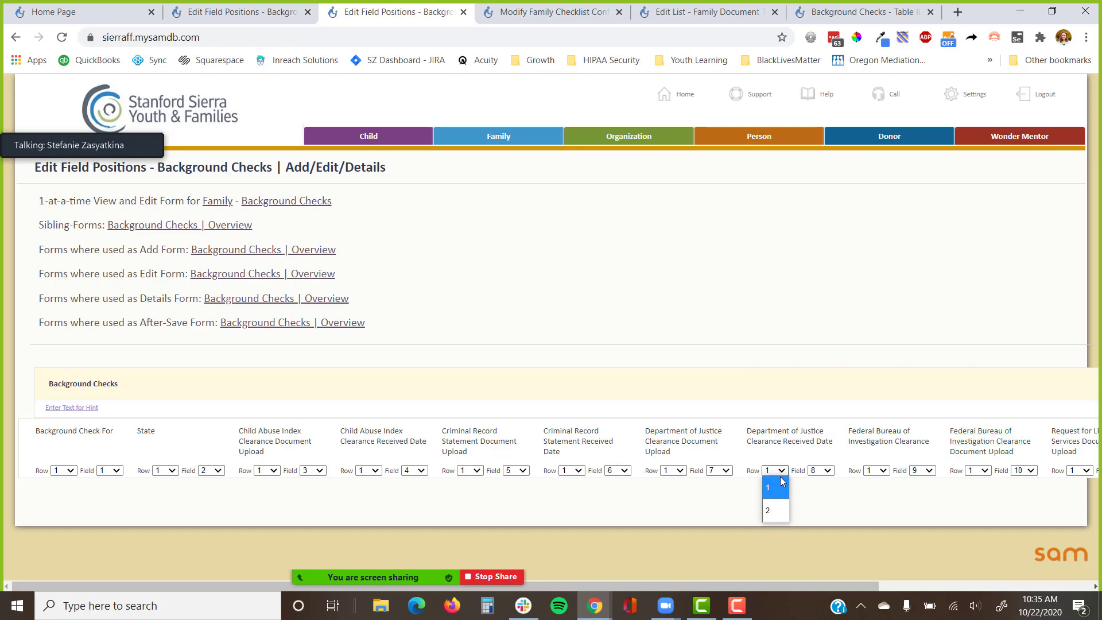
pyautogui.click(772, 509)
pyautogui.click(673, 471)
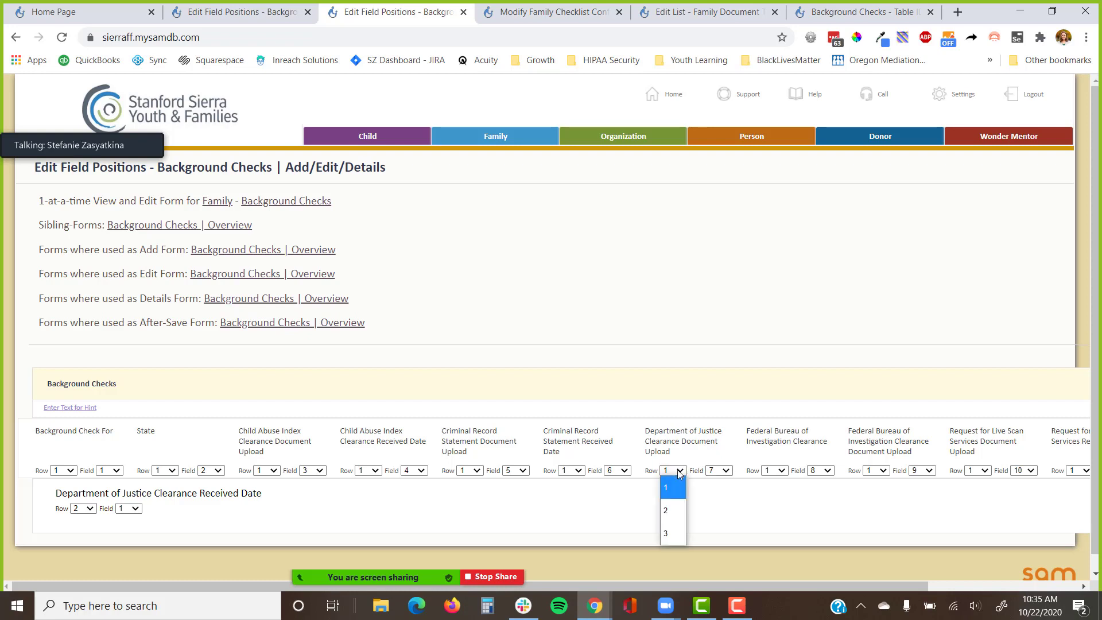
pyautogui.click(673, 510)
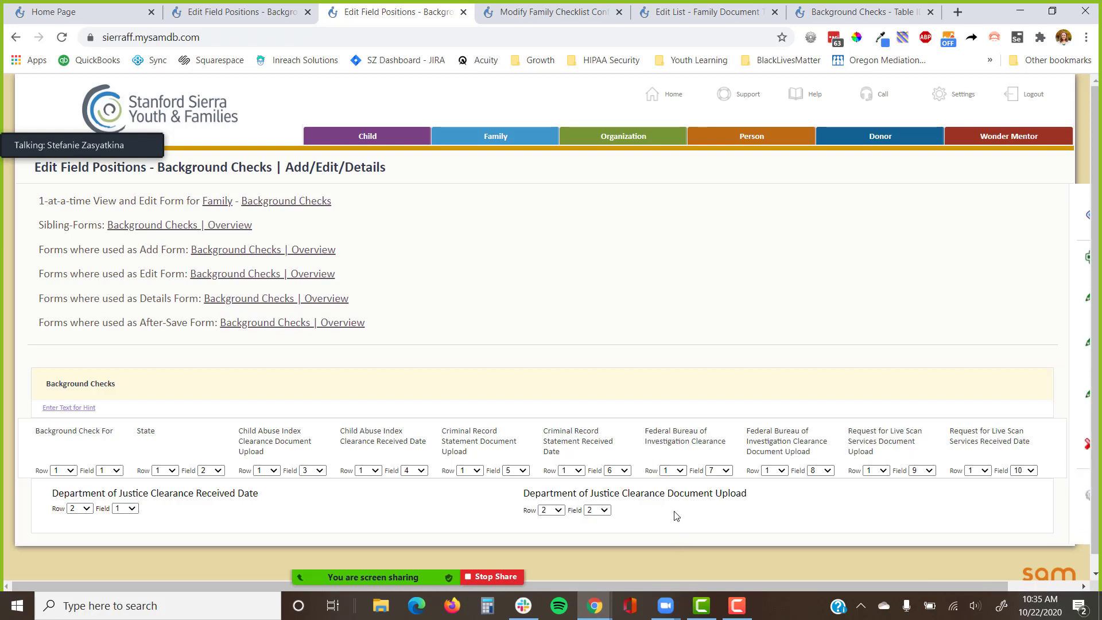
pyautogui.click(675, 471)
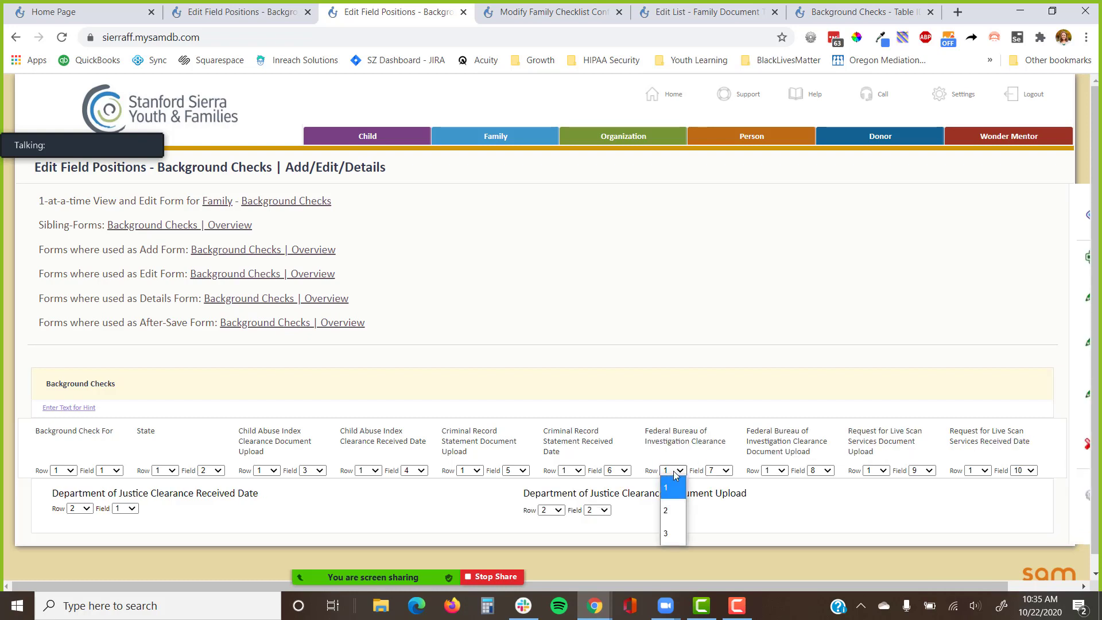
pyautogui.click(671, 533)
pyautogui.click(679, 473)
pyautogui.click(674, 537)
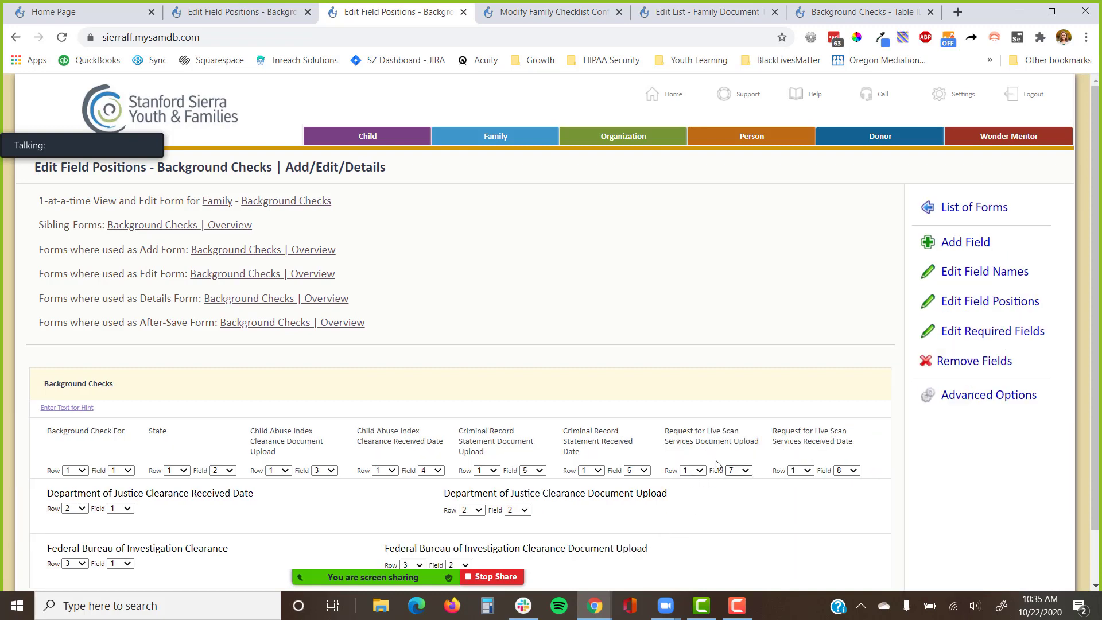
# Put the Child Abuse Index fields on row 4 and the Criminal Record Statement fields on row 5.
pyautogui.click(278, 471)
pyautogui.click(279, 556)
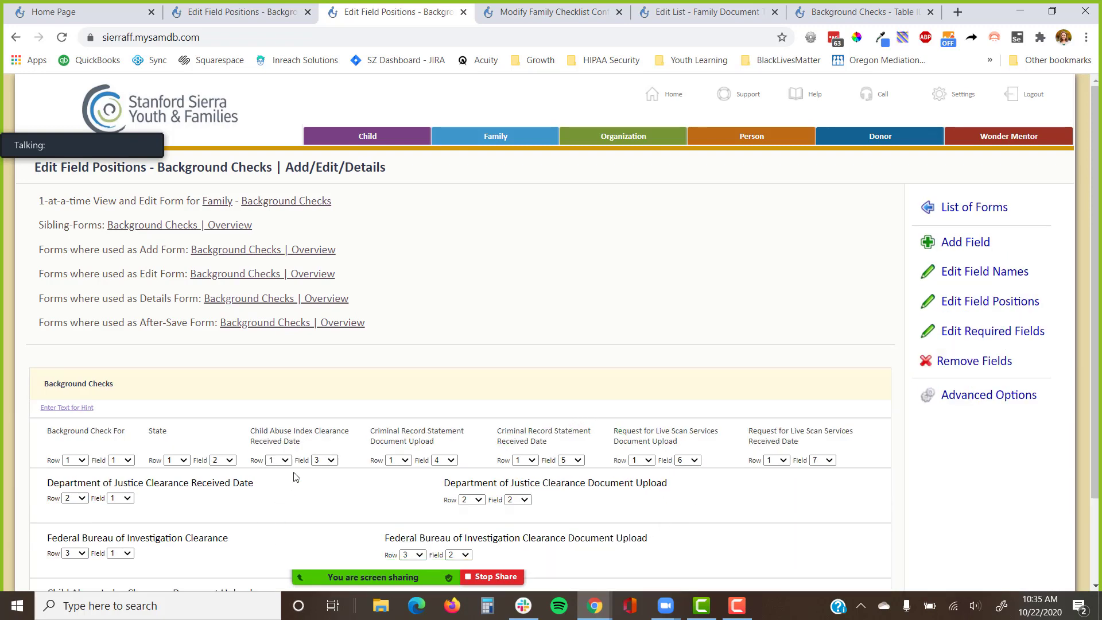
pyautogui.click(279, 461)
pyautogui.click(279, 547)
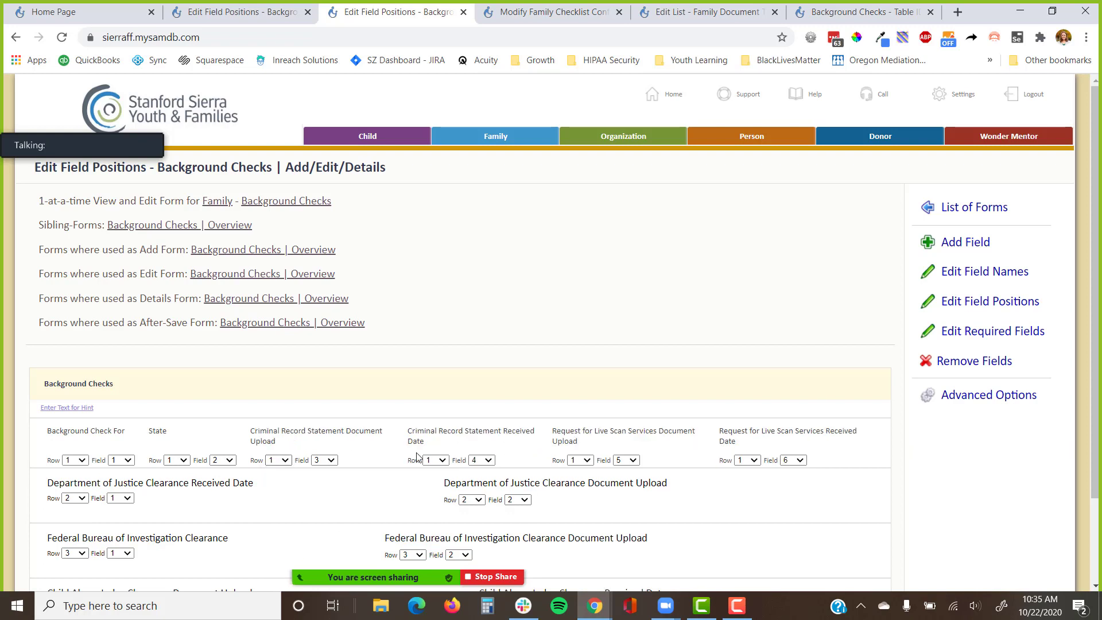
pyautogui.click(435, 464)
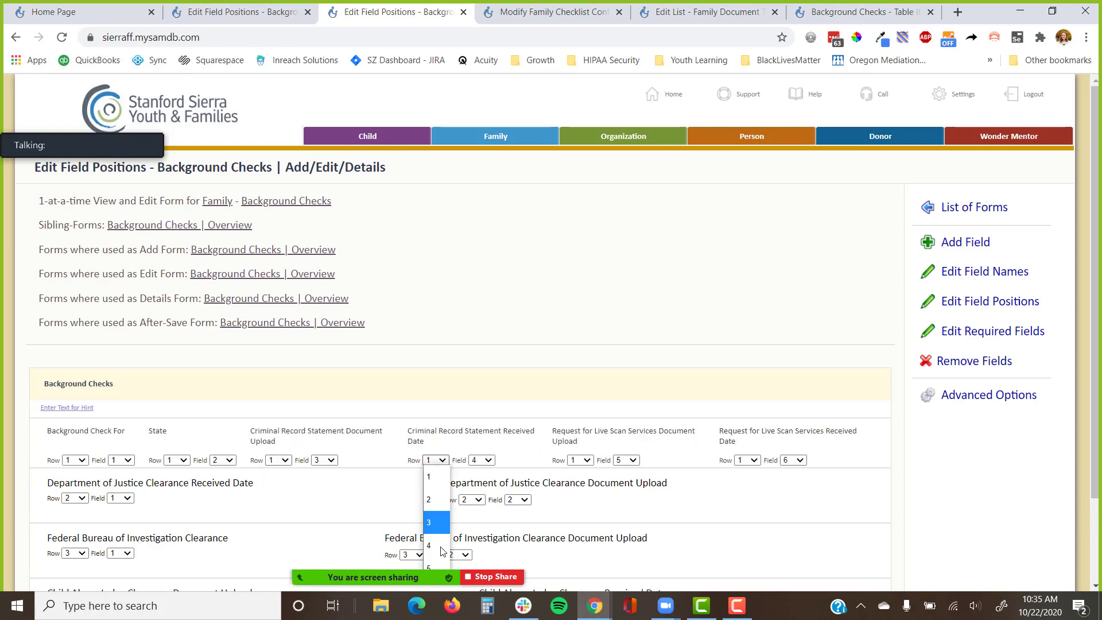
pyautogui.scroll(-3, 607, 307)
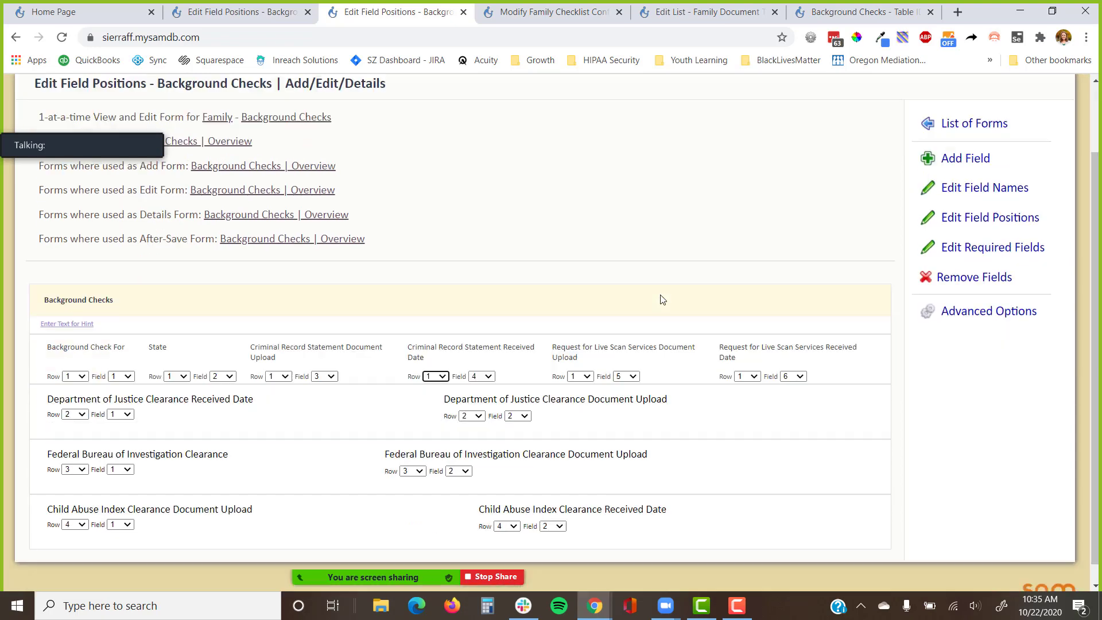
pyautogui.click(441, 359)
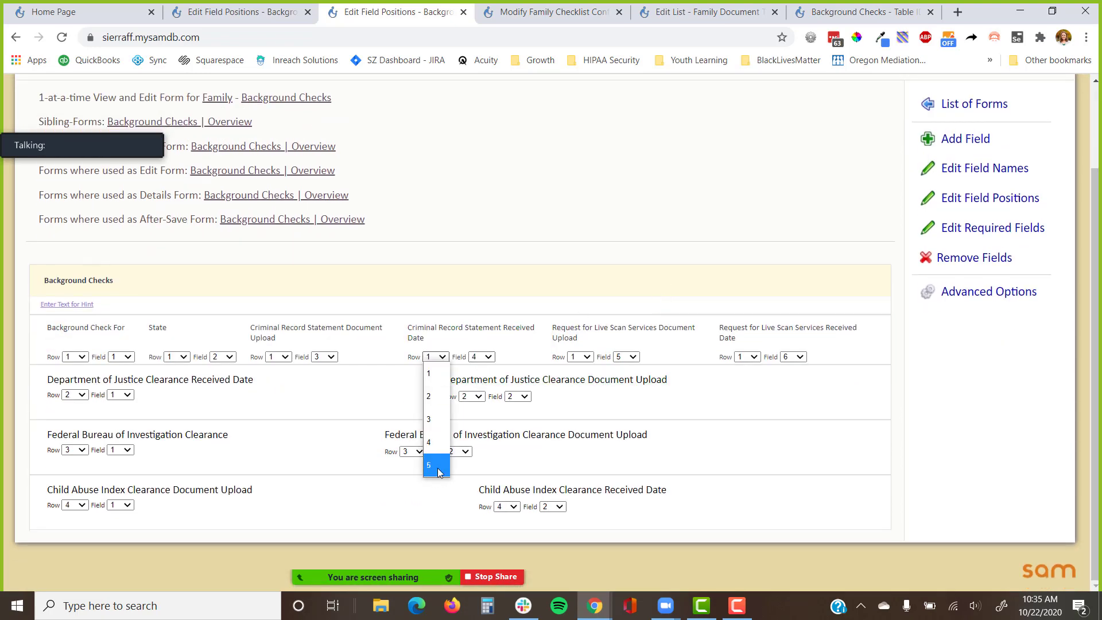
pyautogui.click(438, 467)
pyautogui.click(305, 351)
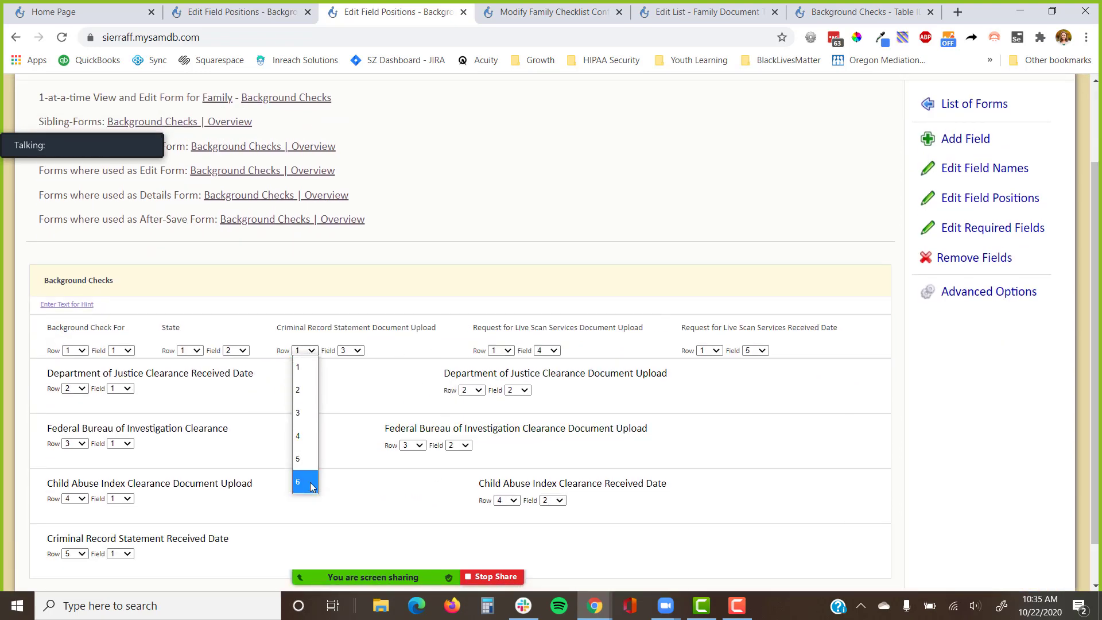
pyautogui.click(304, 459)
# Move the Live Scan document upload and received date to row 6.
pyautogui.click(376, 350)
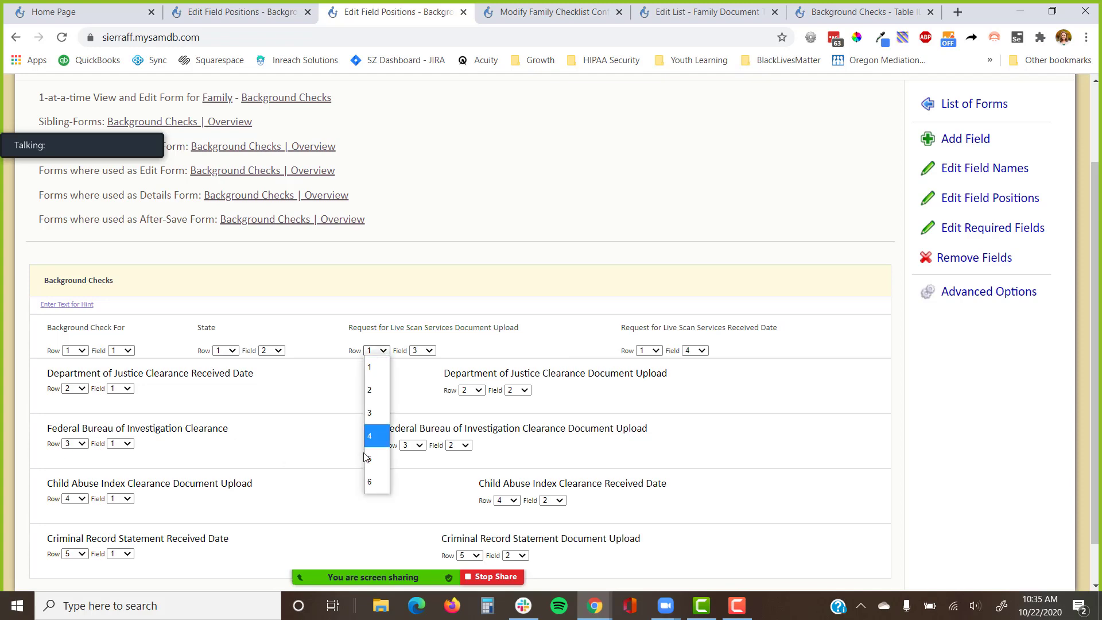
pyautogui.click(374, 482)
pyautogui.click(525, 350)
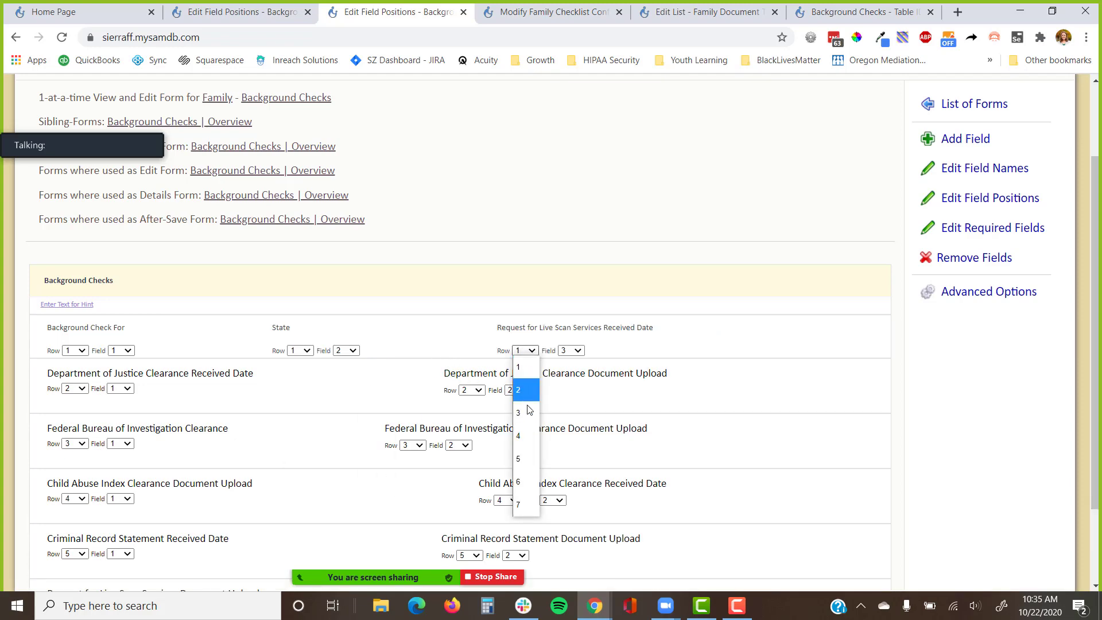
pyautogui.click(519, 482)
# Order the Child Abuse Index and Live Scan received dates first in their rows.
pyautogui.scroll(-2, 384, 367)
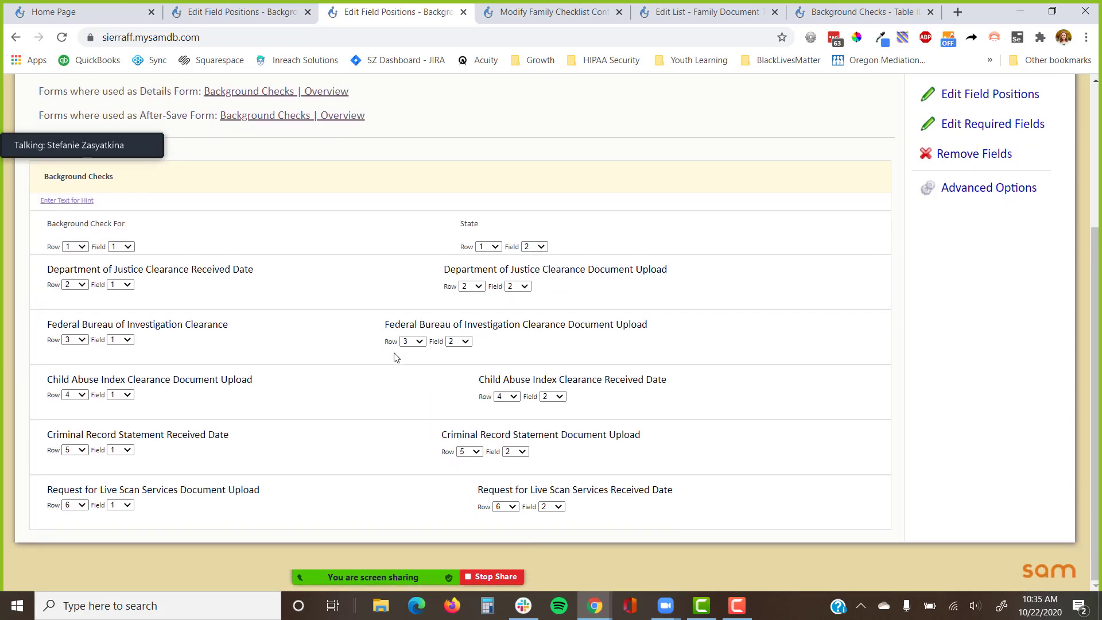
pyautogui.click(553, 397)
pyautogui.click(551, 436)
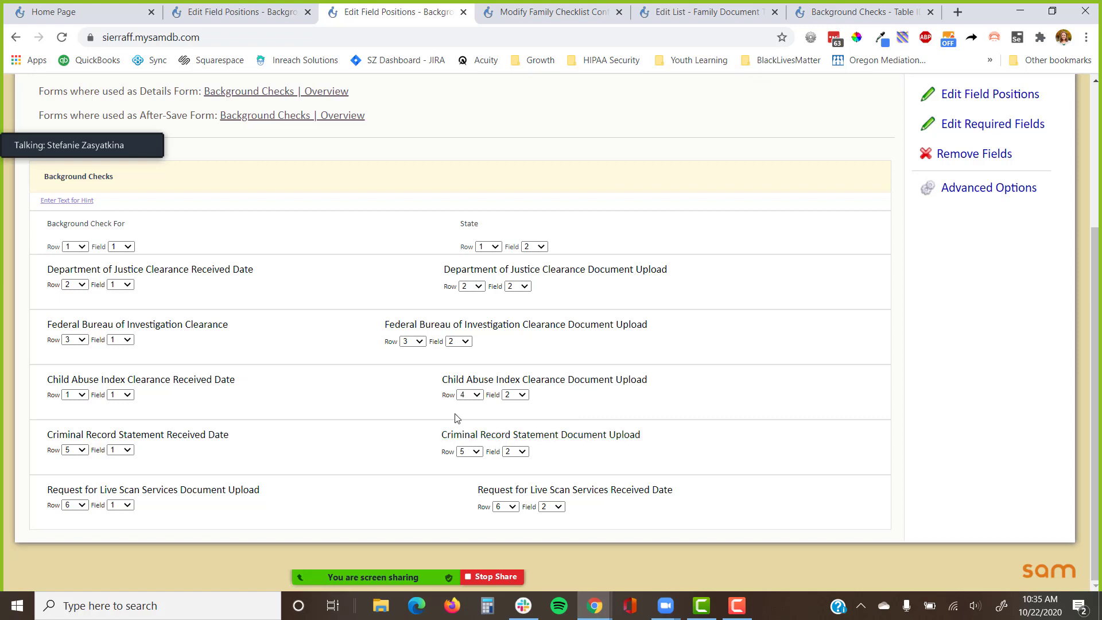
pyautogui.click(551, 507)
pyautogui.click(551, 519)
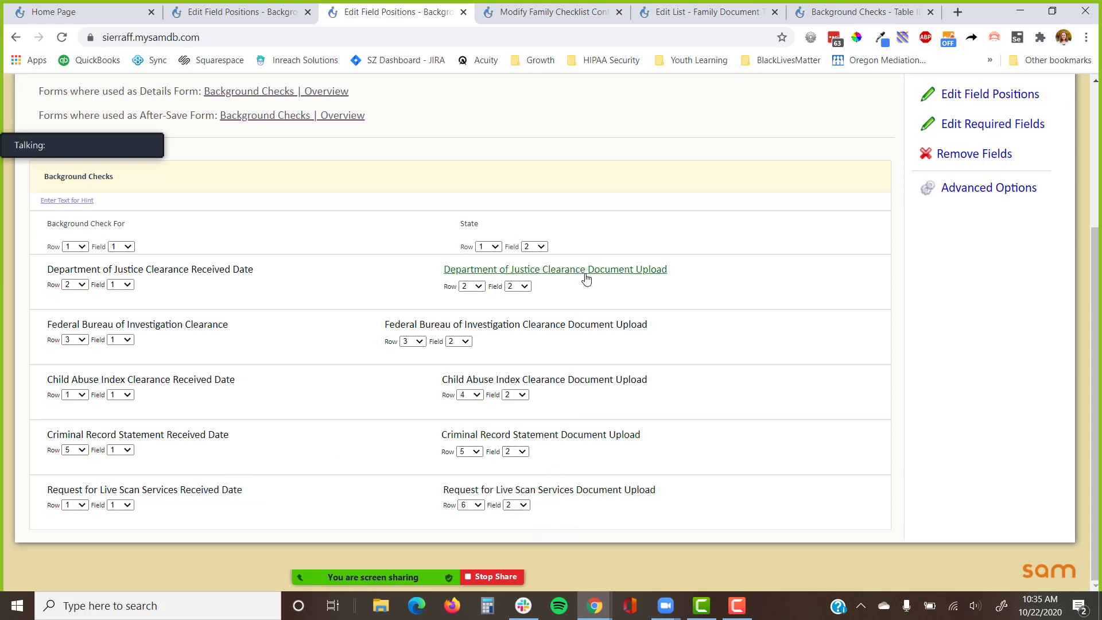
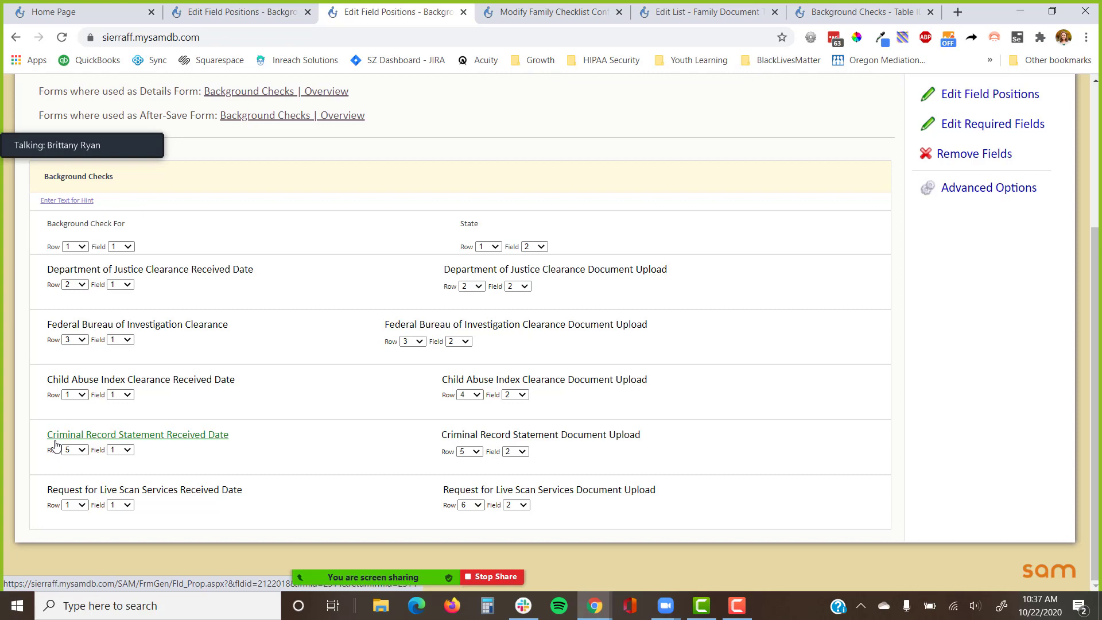
# Open 'Background Checks | Overview' from the 'Forms where used as Details Form' list for customizing.
pyautogui.scroll(1, 255, 253)
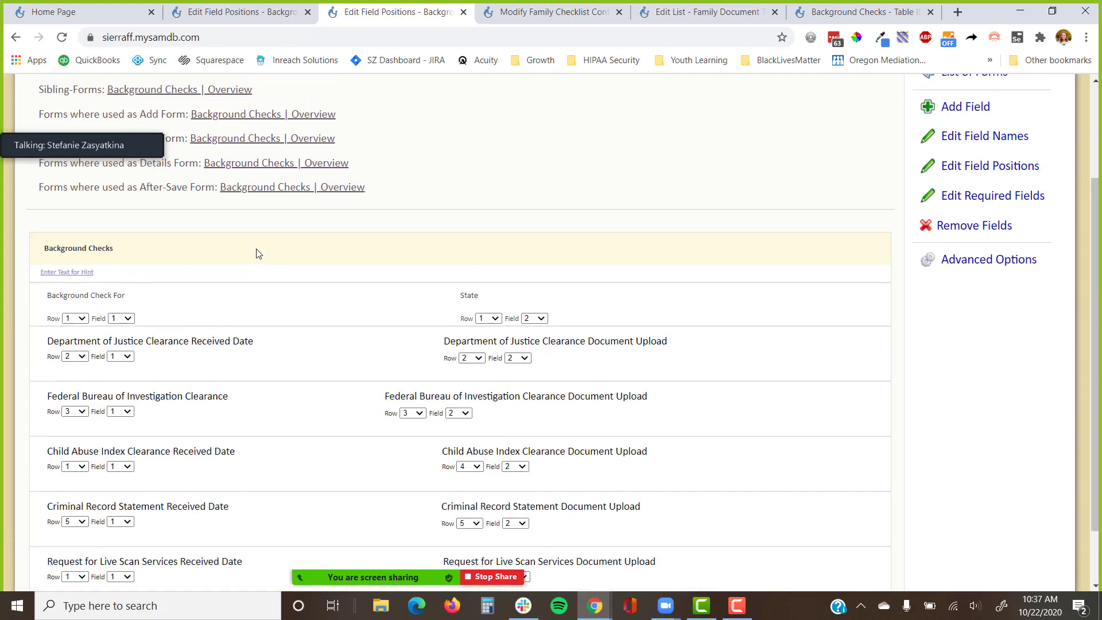
pyautogui.click(317, 163)
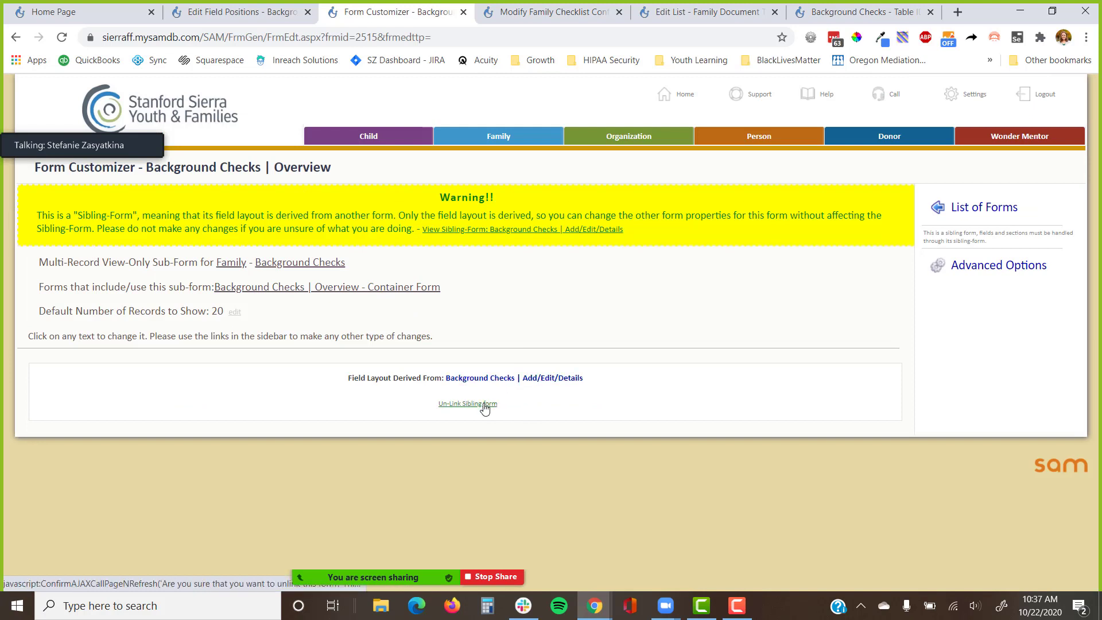
# Un-link the Overview form from its sibling form and open the Family section in a new tab.
pyautogui.click(485, 406)
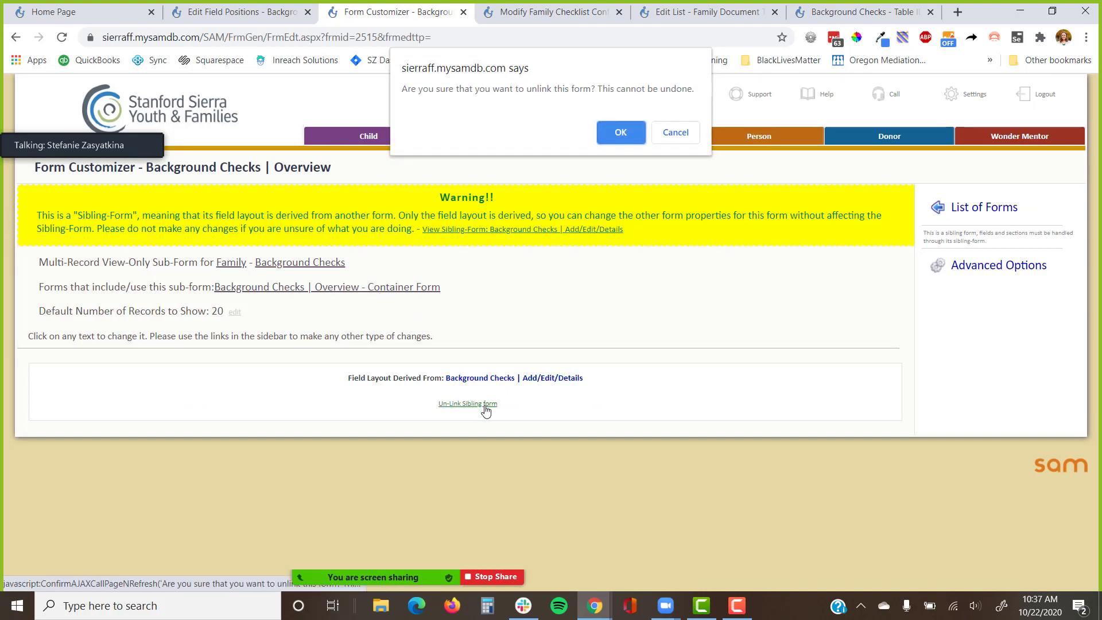
pyautogui.click(614, 131)
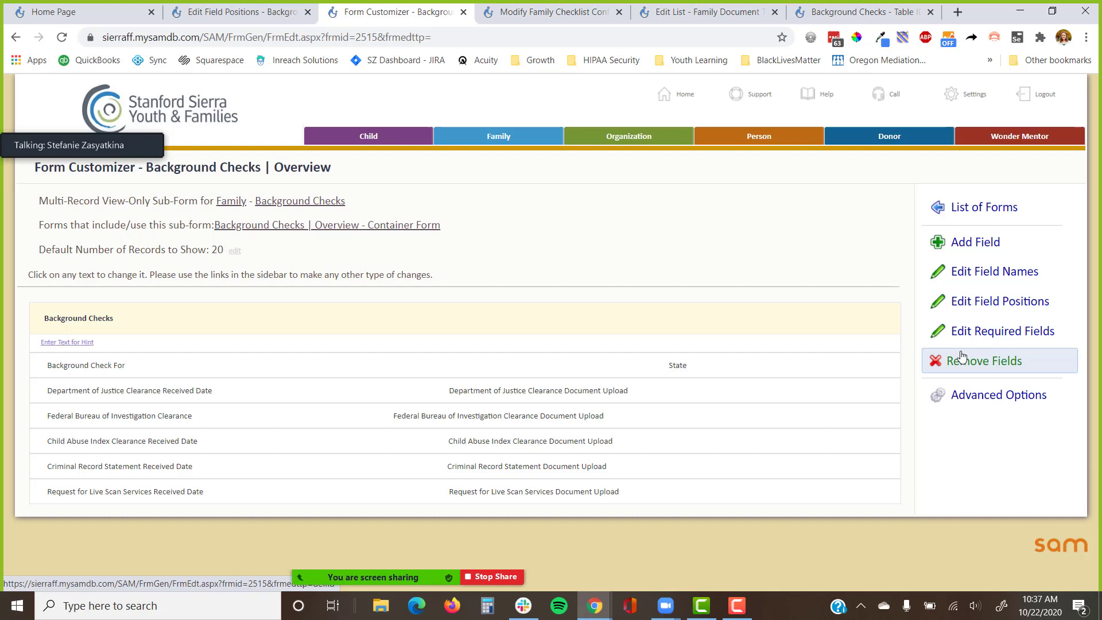
pyautogui.rightClick(520, 131)
pyautogui.click(545, 141)
# Search the Family section for 'test' and open the test family's record.
pyautogui.click(503, 14)
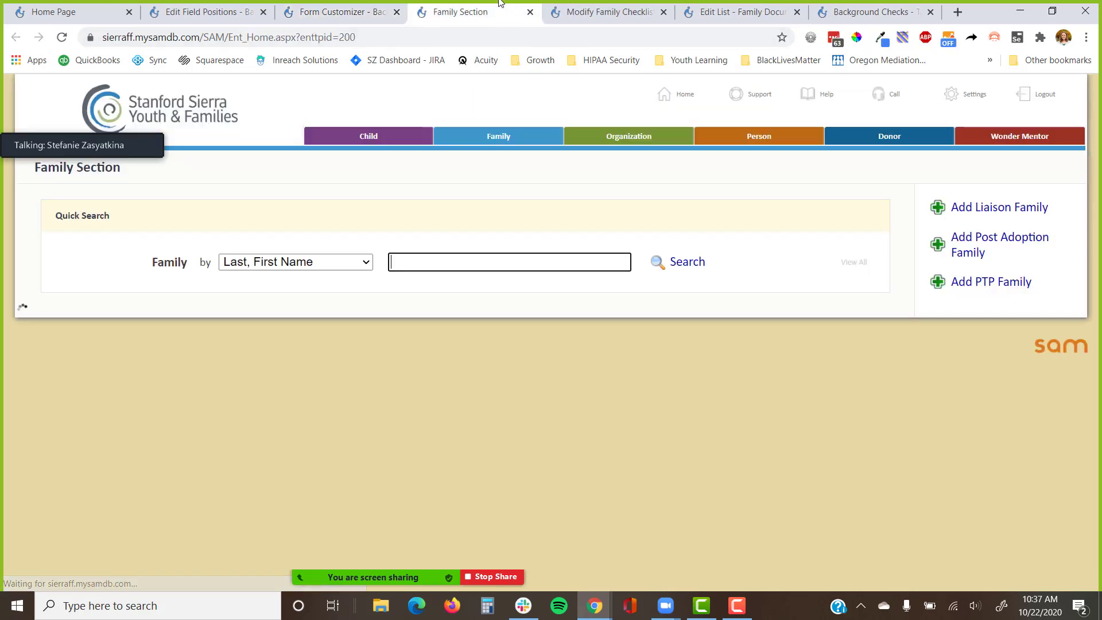
pyautogui.write('test')
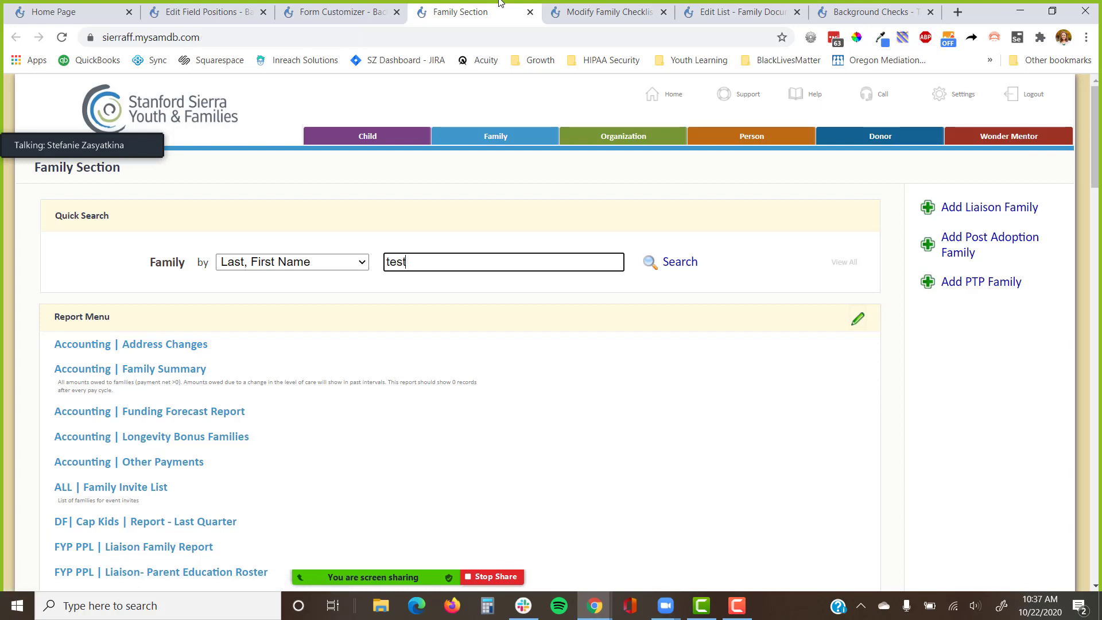
pyautogui.press('Return')
pyautogui.click(164, 404)
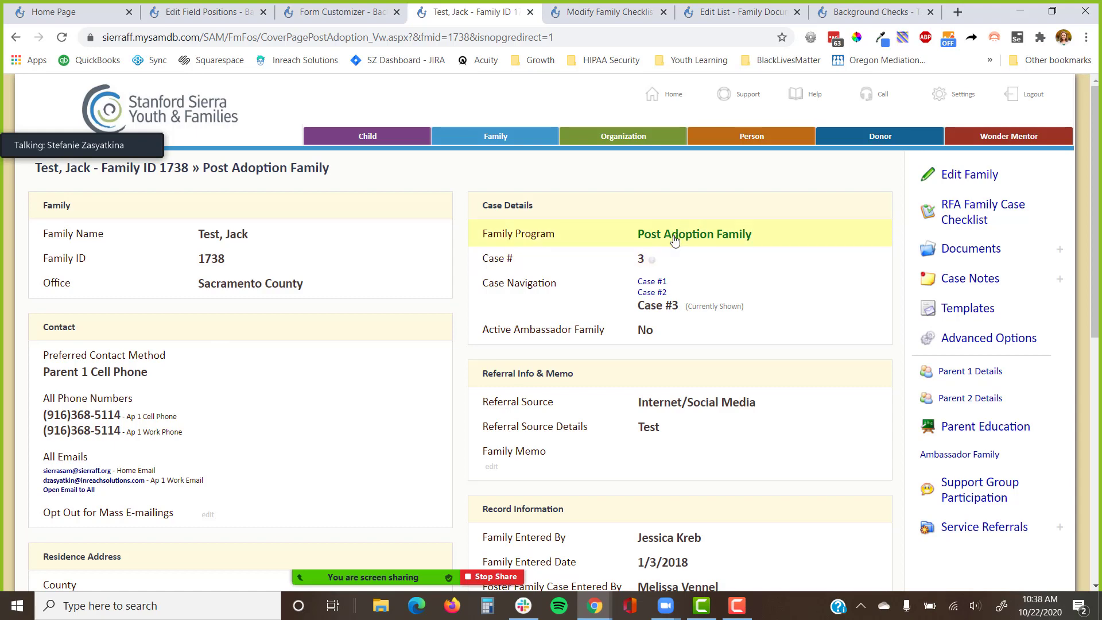
# Compare the Case #2 and Case #1 cover pages, ending on Case #2's sections.
pyautogui.click(664, 299)
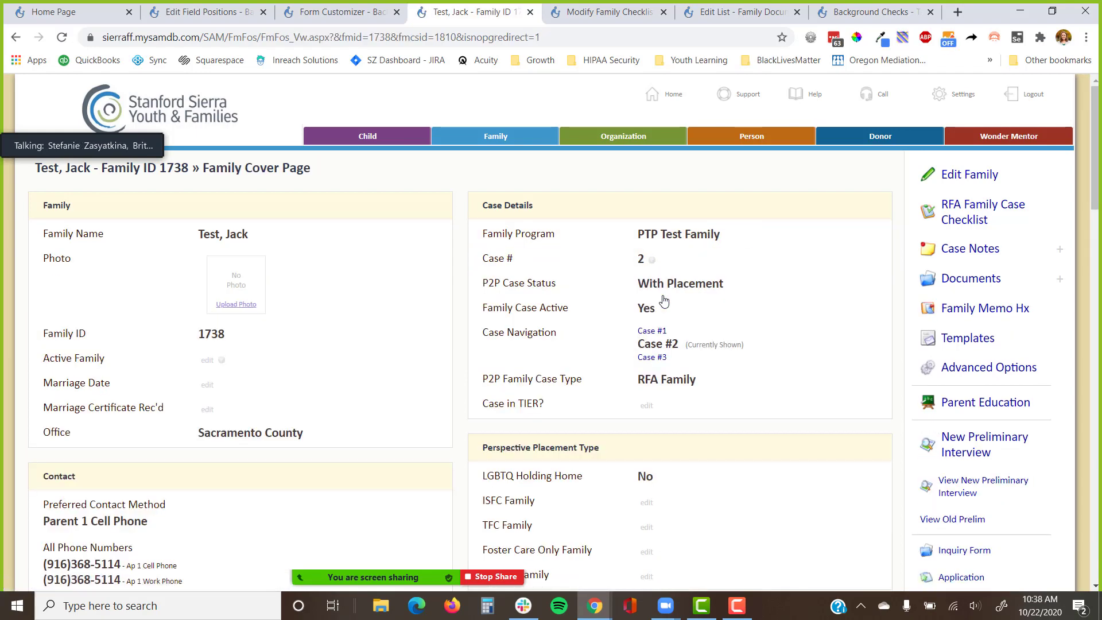
pyautogui.click(653, 332)
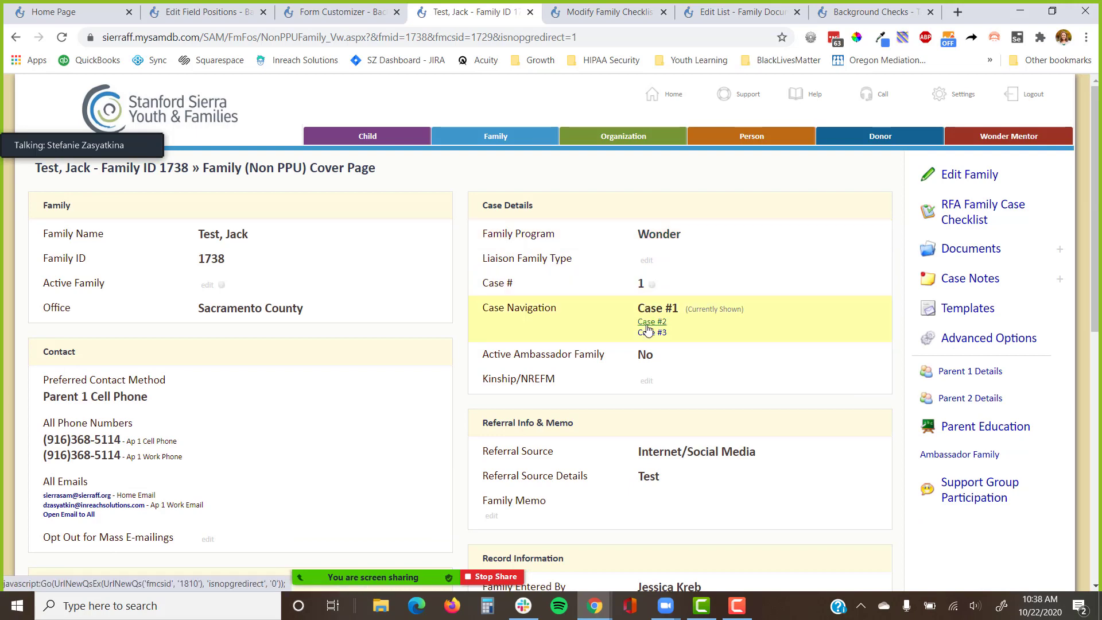
pyautogui.click(650, 323)
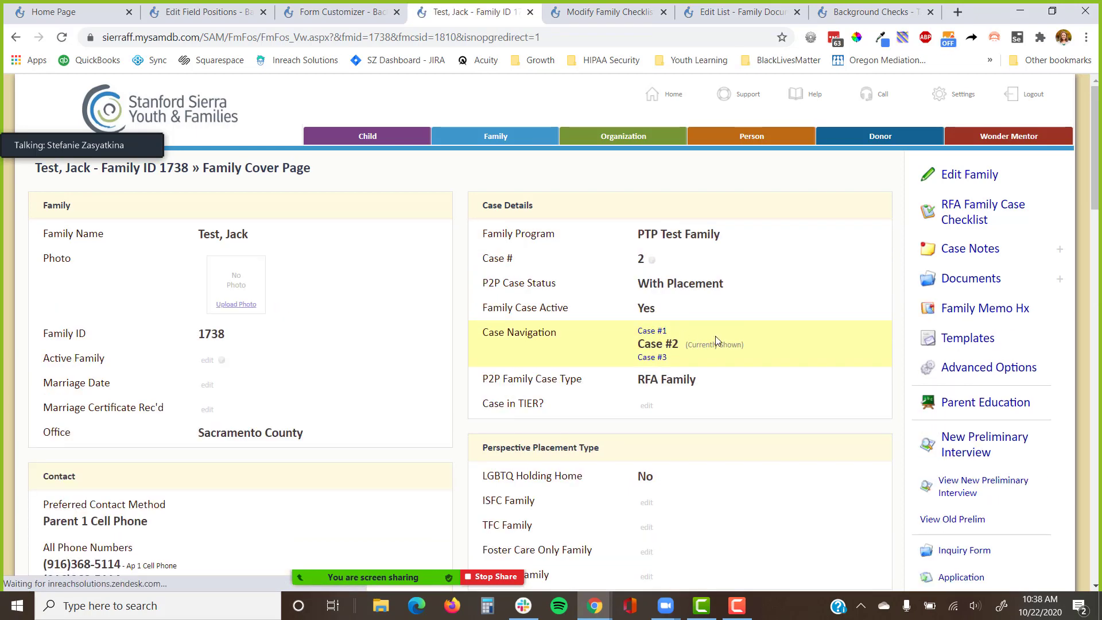
pyautogui.scroll(-3, 815, 342)
pyautogui.scroll(-12, 827, 322)
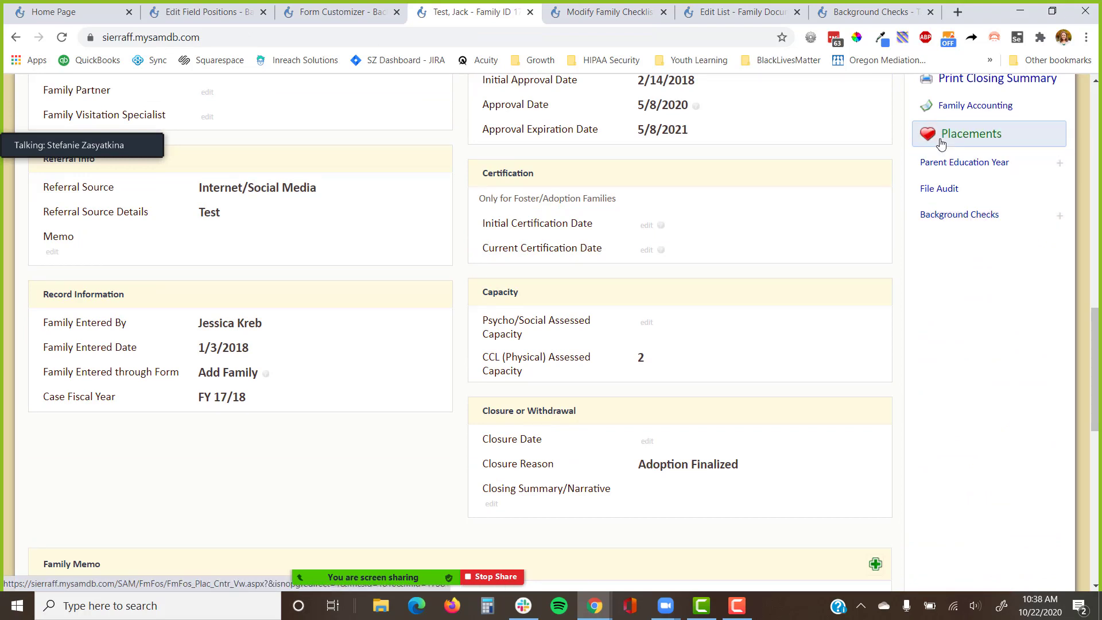
# Start a new background check, entering the family member's name and state OR - Oregon.
pyautogui.click(947, 219)
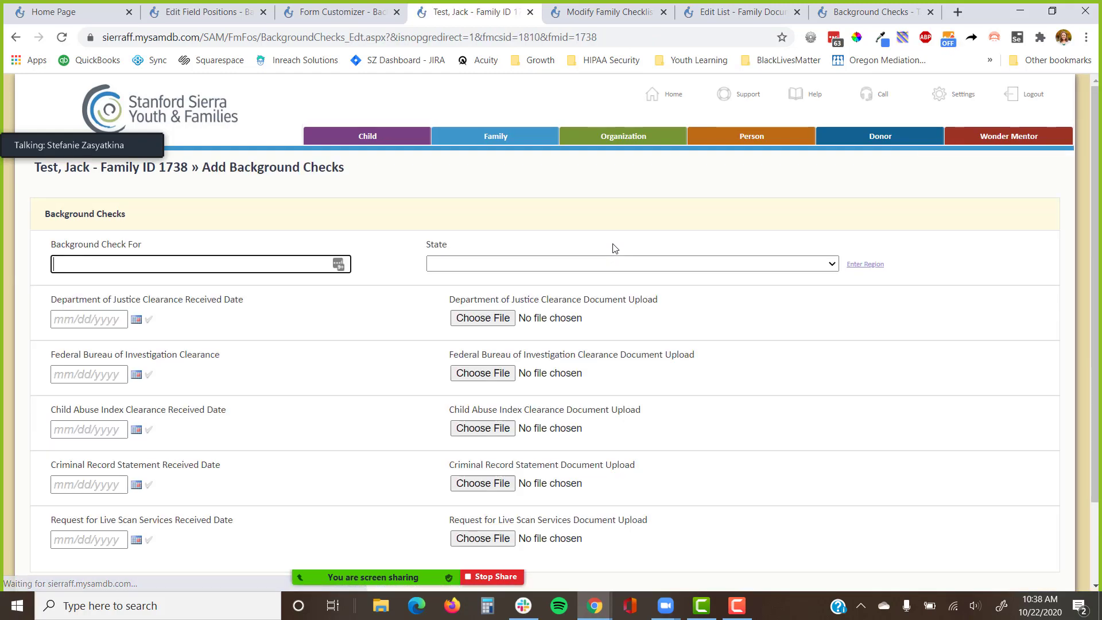
pyautogui.scroll(-1, 559, 231)
pyautogui.write('Jack Test')
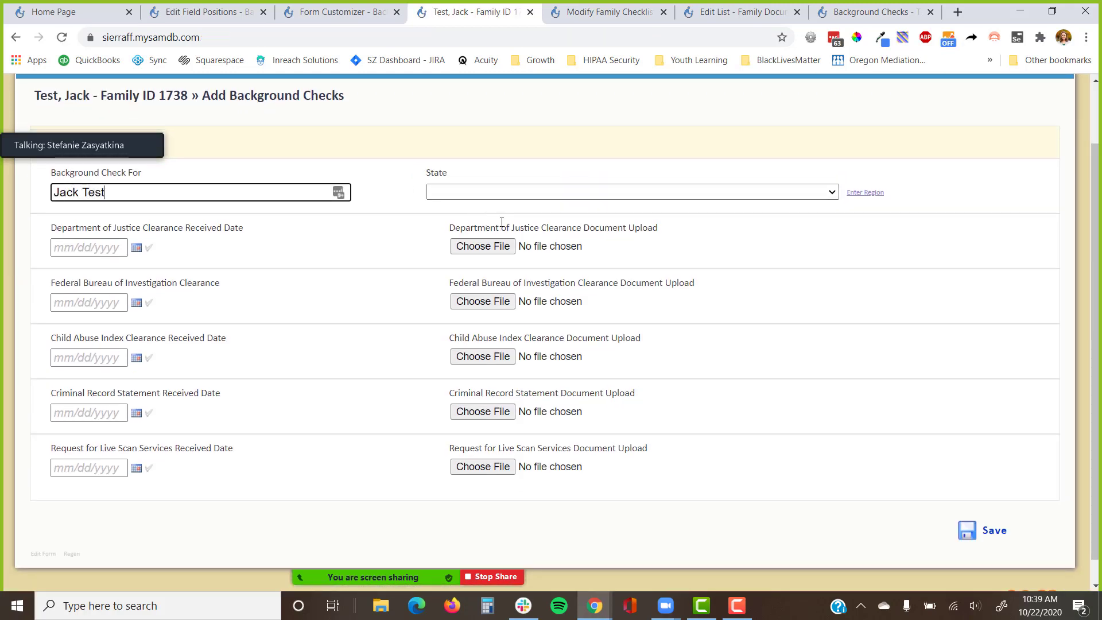
pyautogui.press('Tab')
pyautogui.write('or')
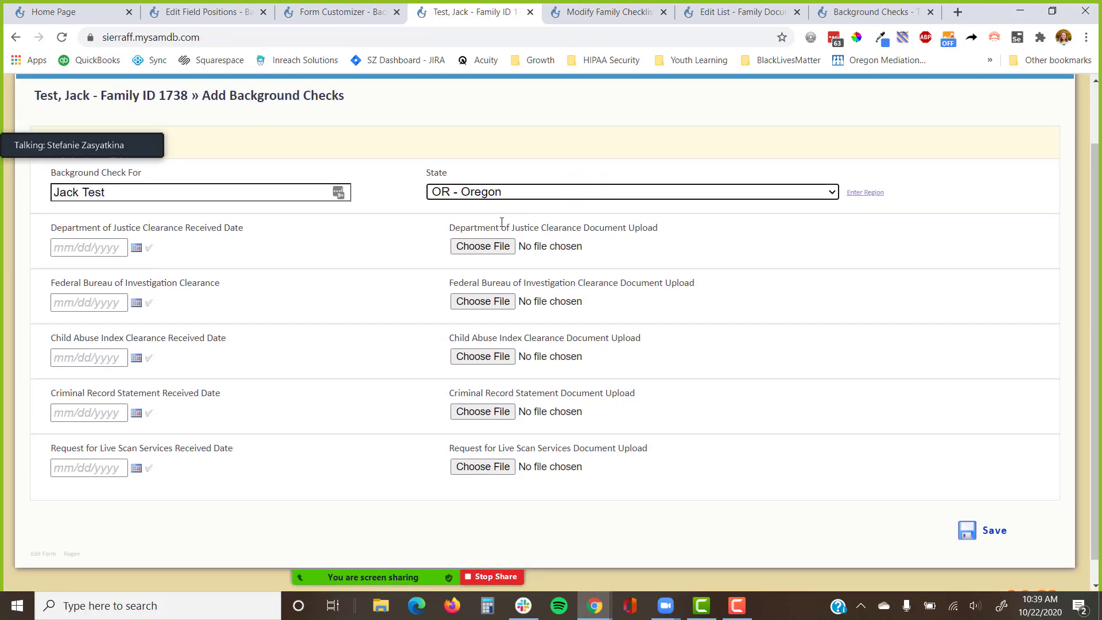
# Set the DOJ clearance date to 10/22/2020, attach Family_Portal_Documents_First_Frame.png, and save.
pyautogui.click(149, 248)
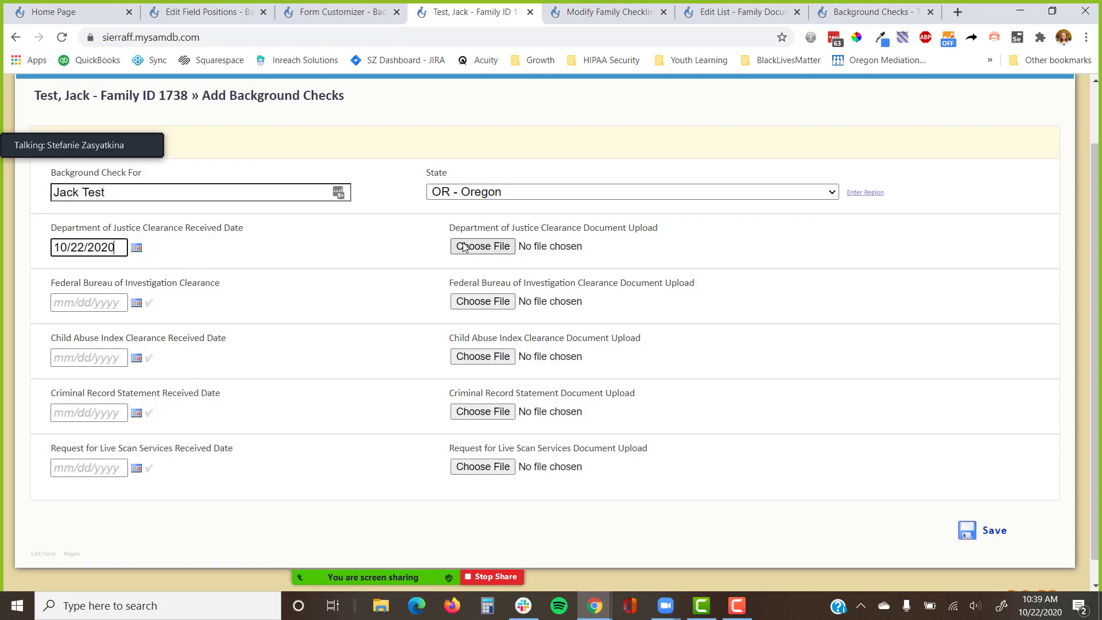
pyautogui.click(480, 248)
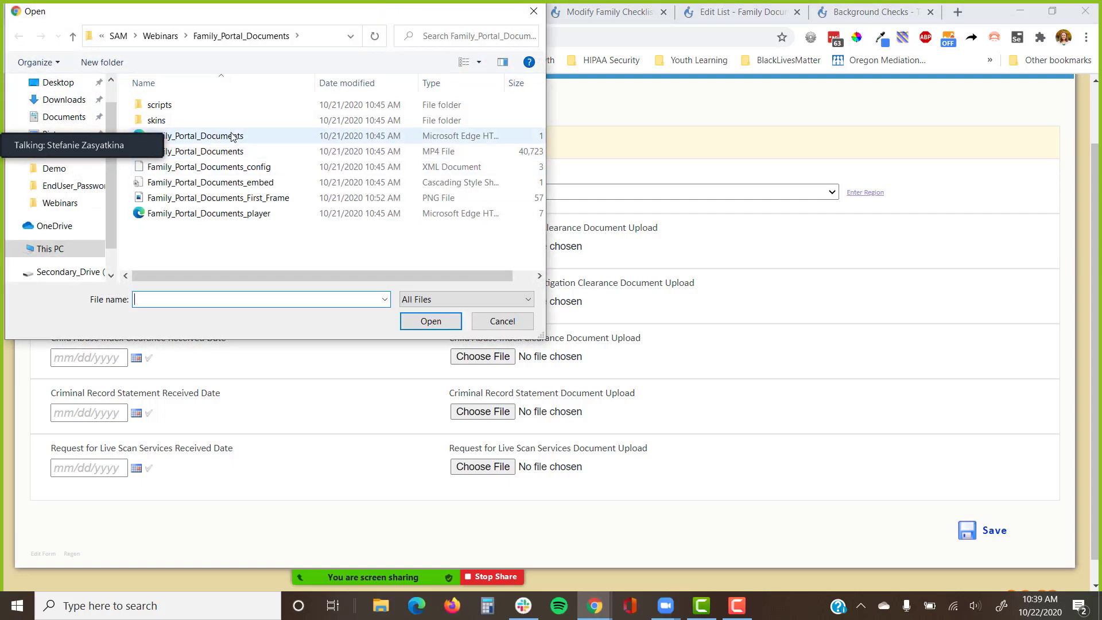
pyautogui.click(242, 198)
pyautogui.click(430, 320)
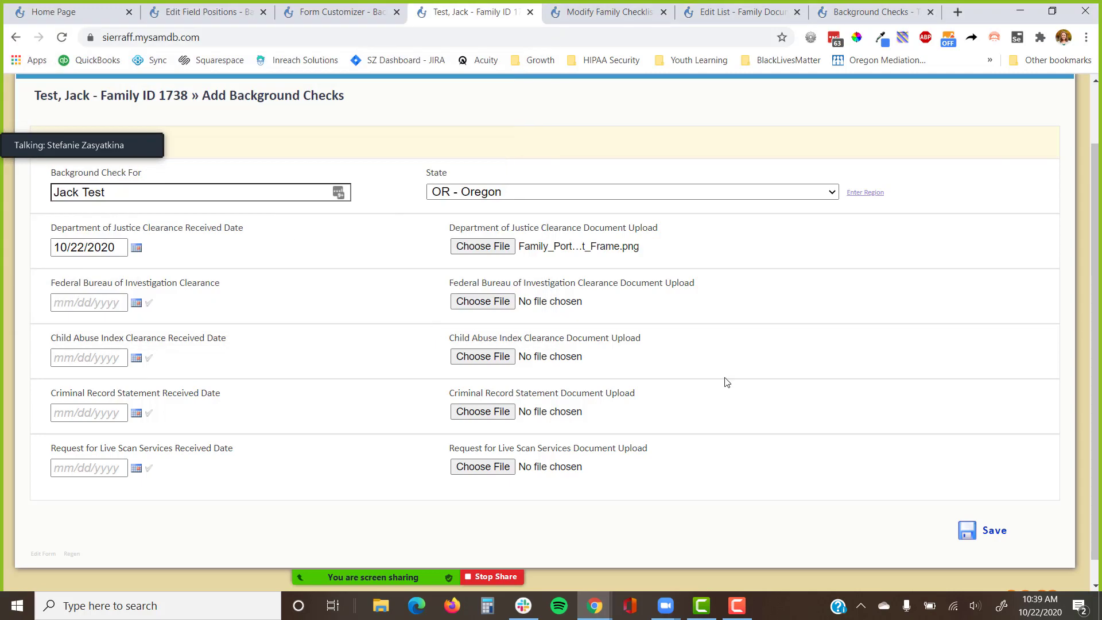
pyautogui.click(971, 528)
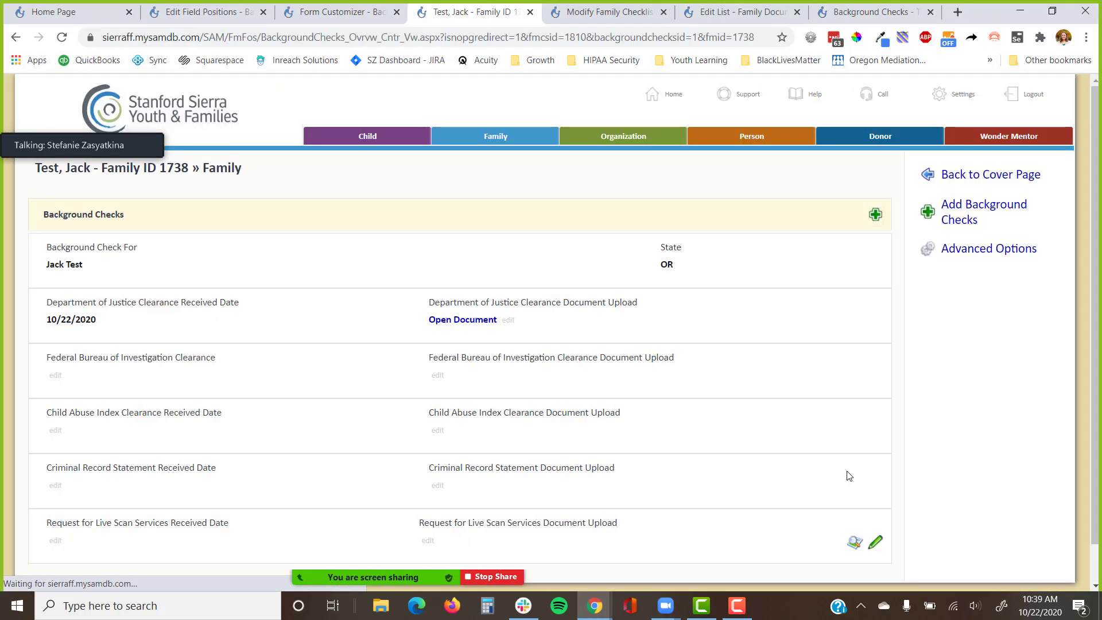
# Add another background check for the family member in CA - California with a 10/22/2020 Criminal Record Statement date.
pyautogui.scroll(-1, 825, 445)
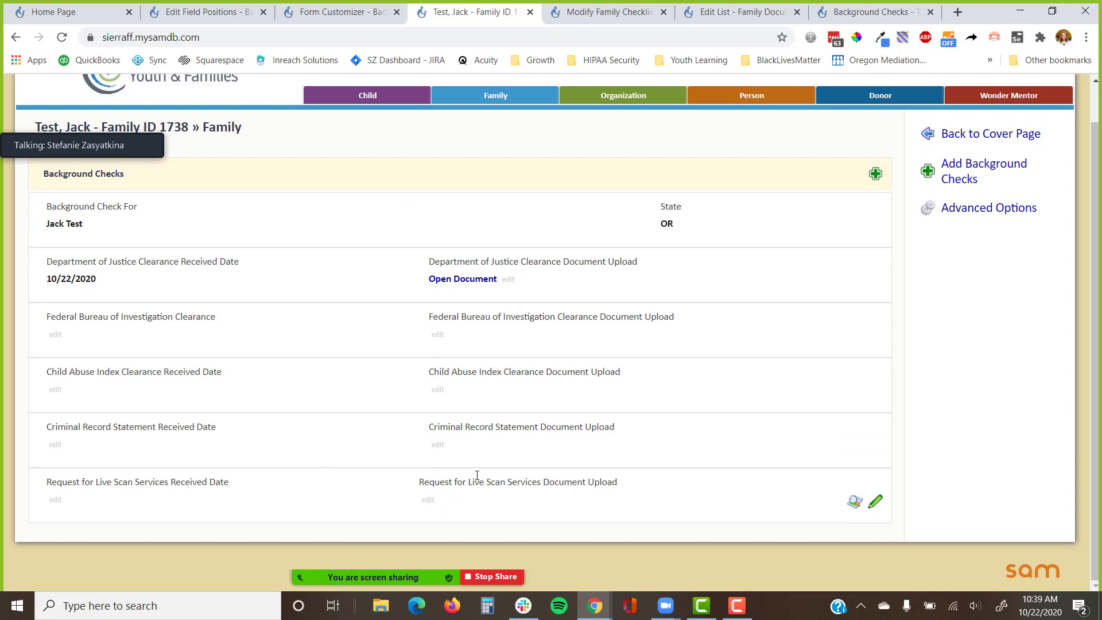
pyautogui.click(940, 178)
pyautogui.click(148, 258)
pyautogui.write('Jac')
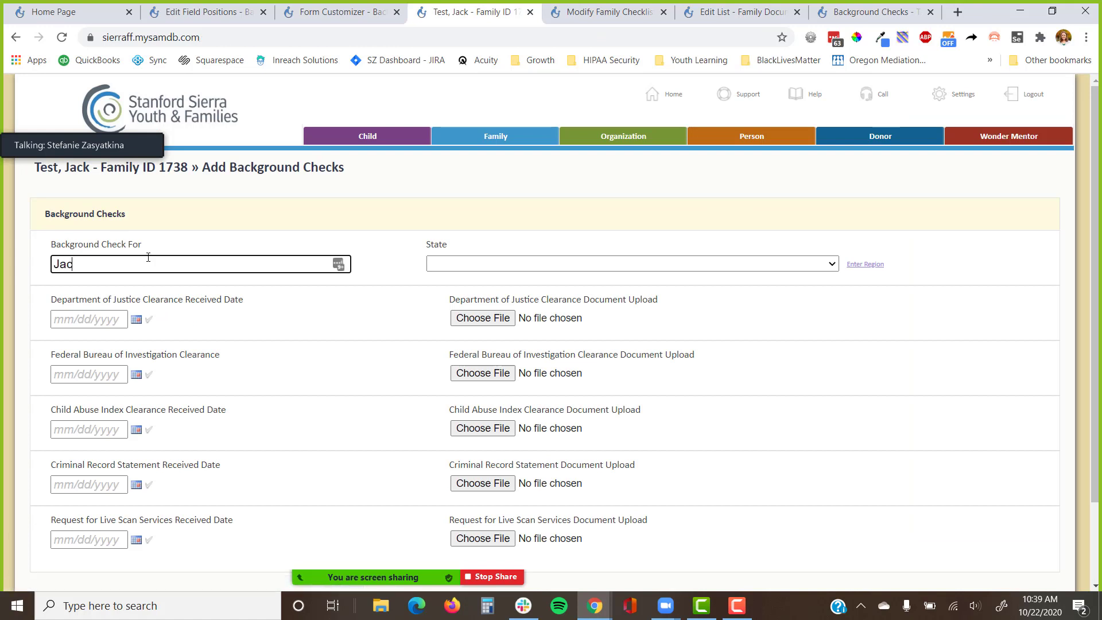
pyautogui.write('k Test')
pyautogui.press('Tab')
pyautogui.press('c')
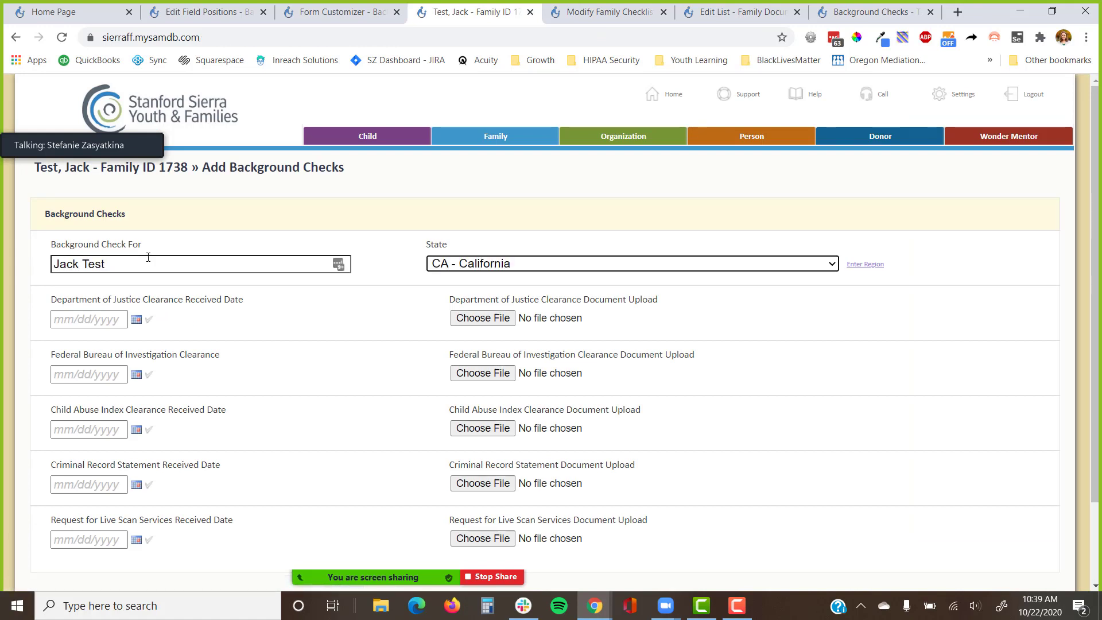
pyautogui.click(150, 485)
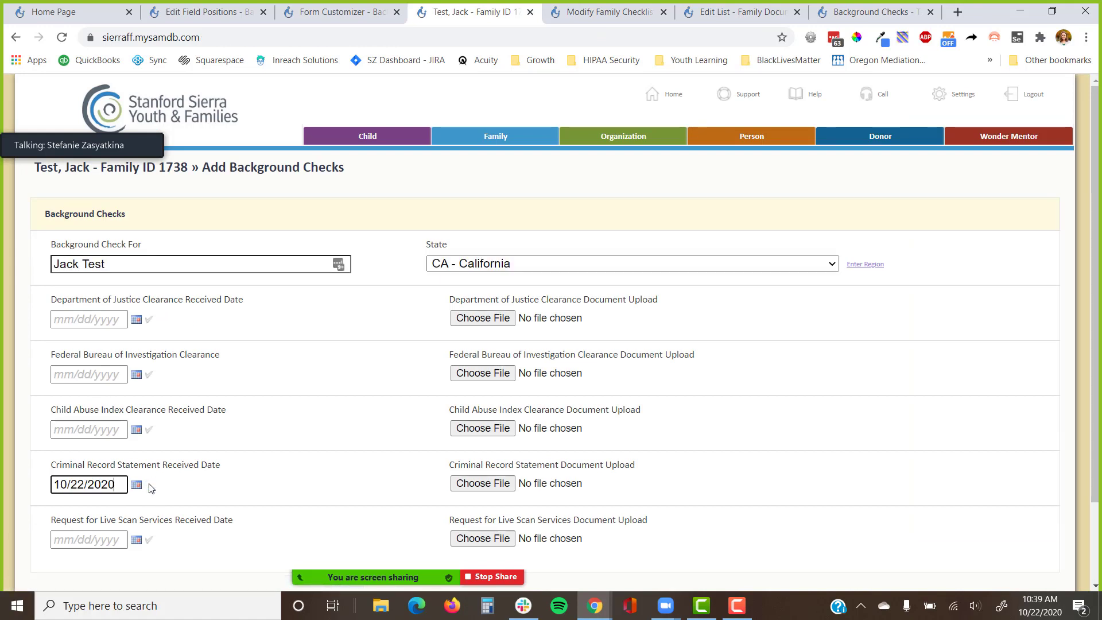
# Review the Criminal Record Statement and Live Scan received-date labels and show more form options.
pyautogui.scroll(-3, 233, 497)
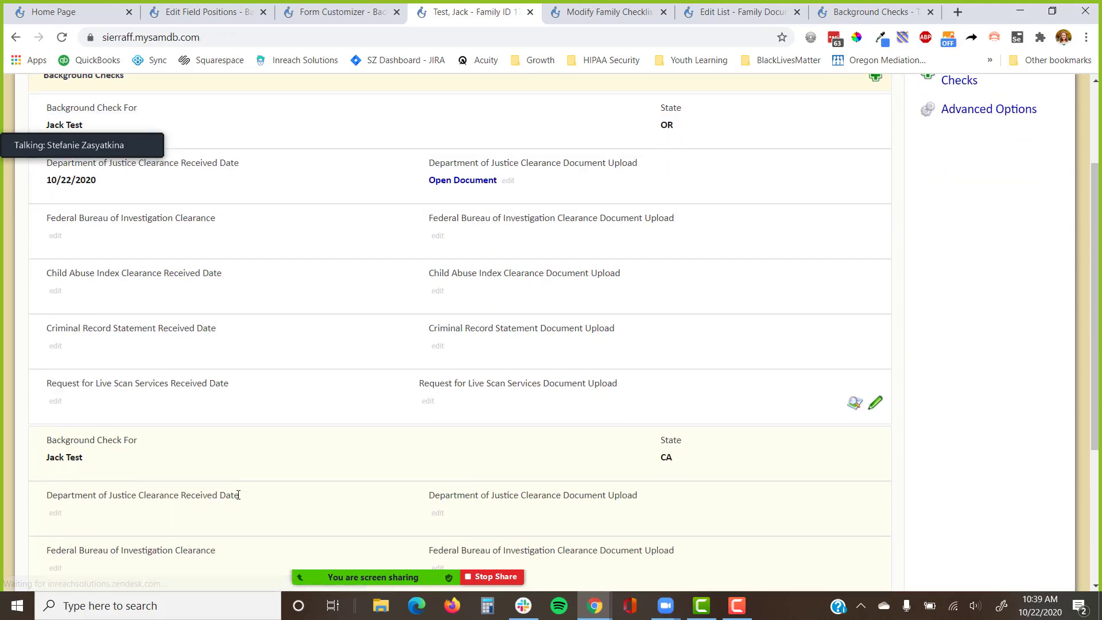
pyautogui.scroll(-1, 241, 481)
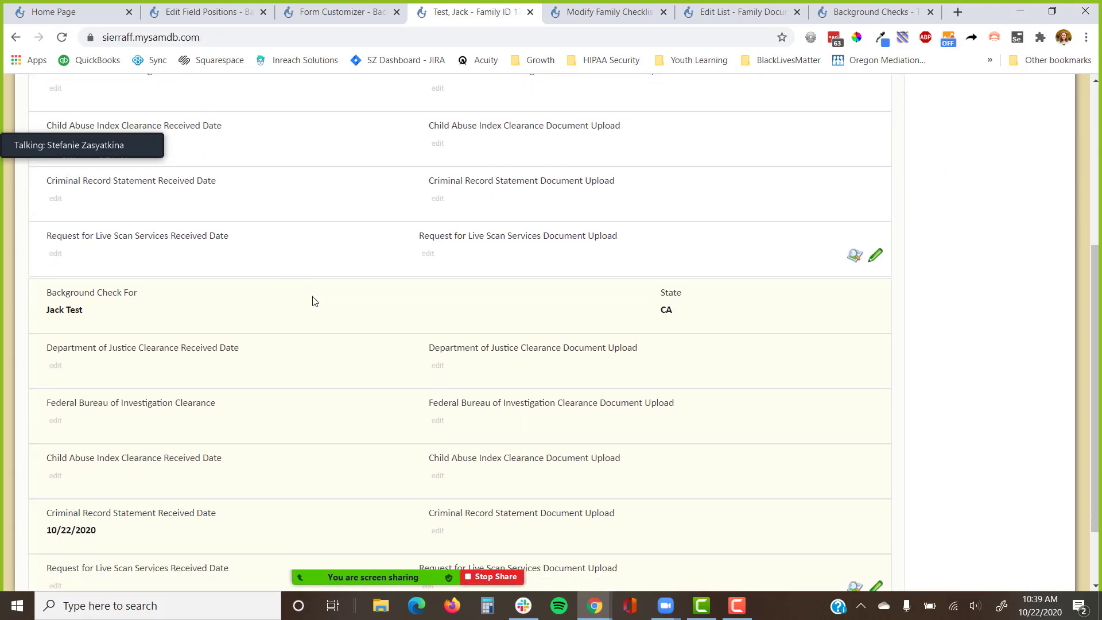
pyautogui.scroll(-1, 316, 321)
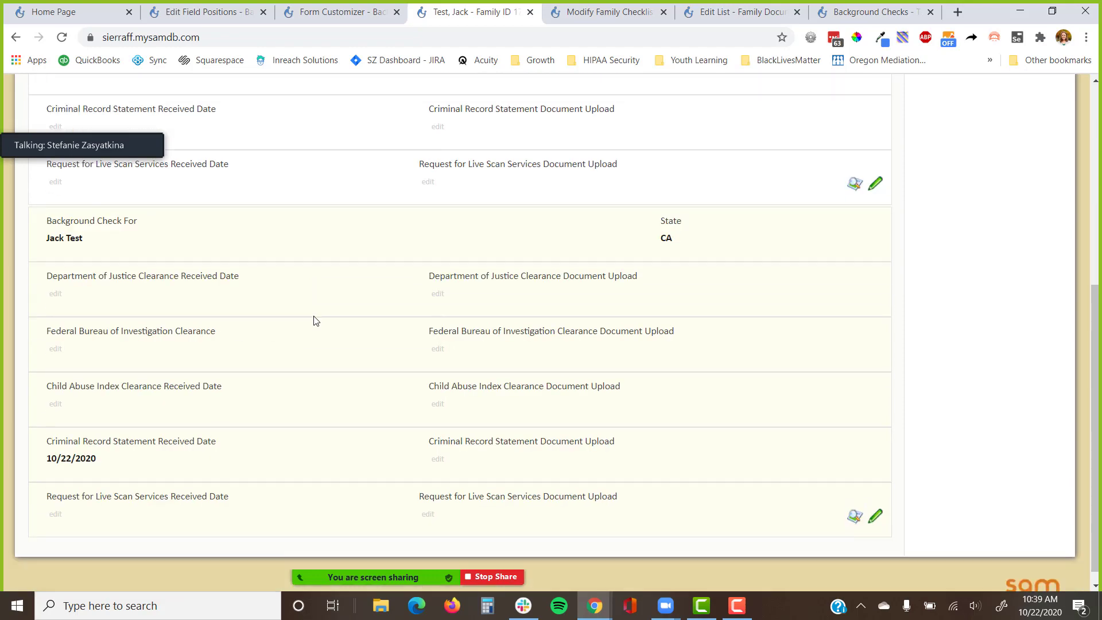
pyautogui.scroll(5, 319, 429)
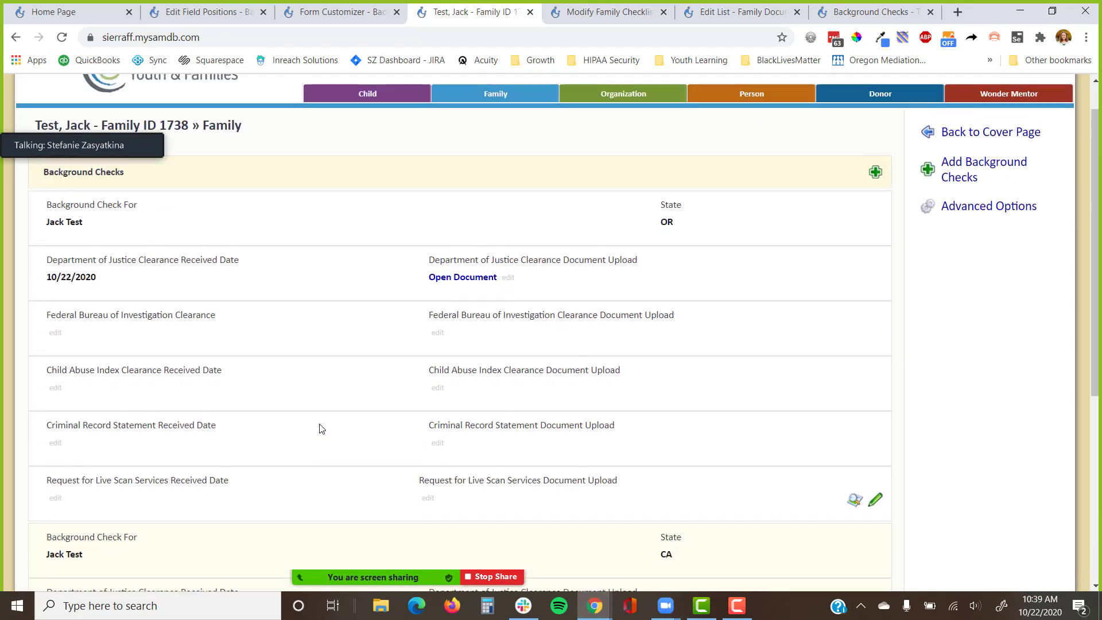
pyautogui.scroll(1, 320, 429)
pyautogui.scroll(-1, 321, 429)
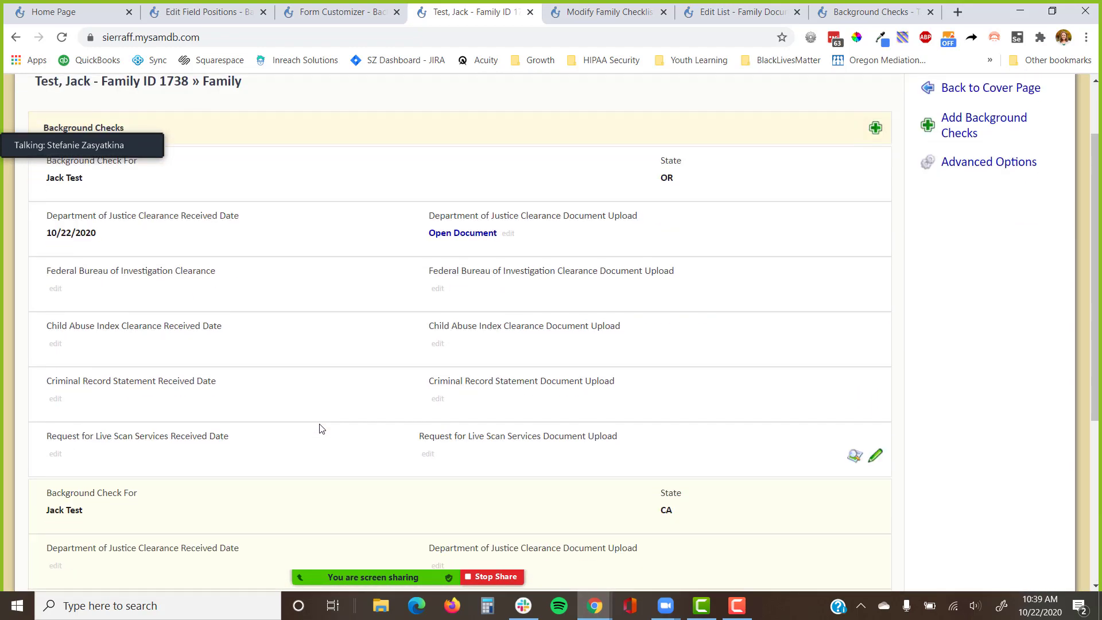
pyautogui.scroll(-1, 322, 429)
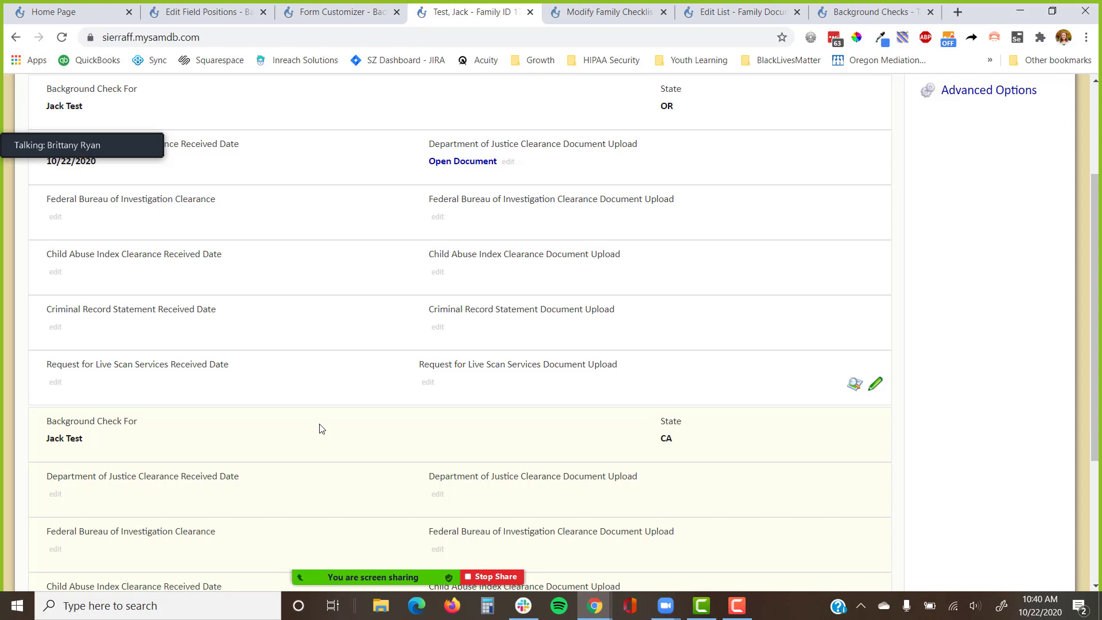
pyautogui.moveTo(217, 309); pyautogui.dragTo(34, 309)
pyautogui.moveTo(229, 366); pyautogui.dragTo(42, 360)
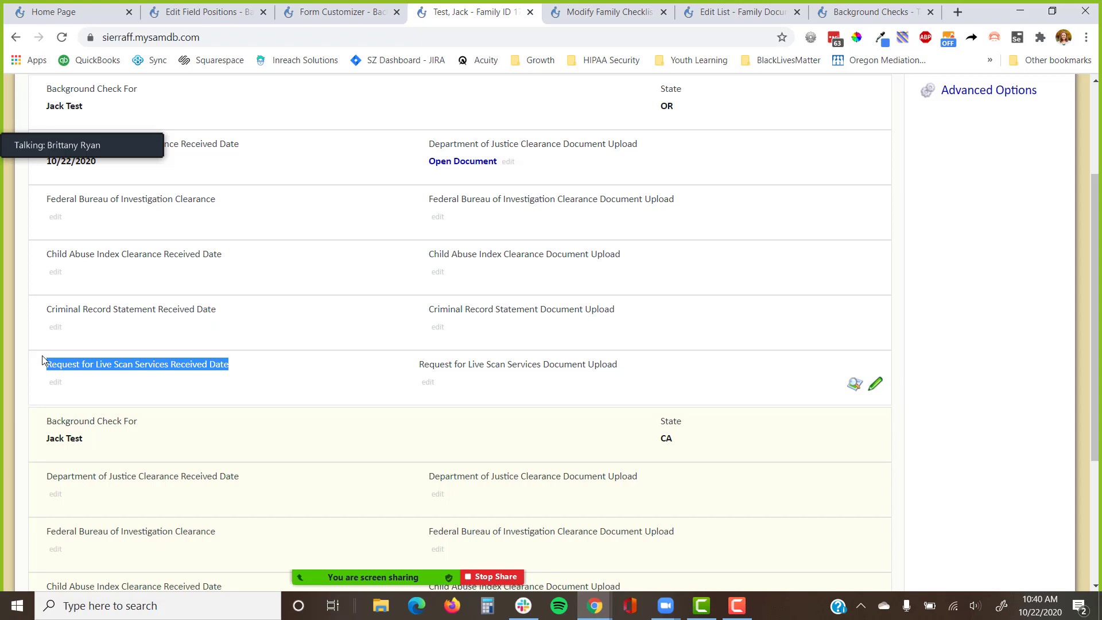
pyautogui.scroll(3, 362, 349)
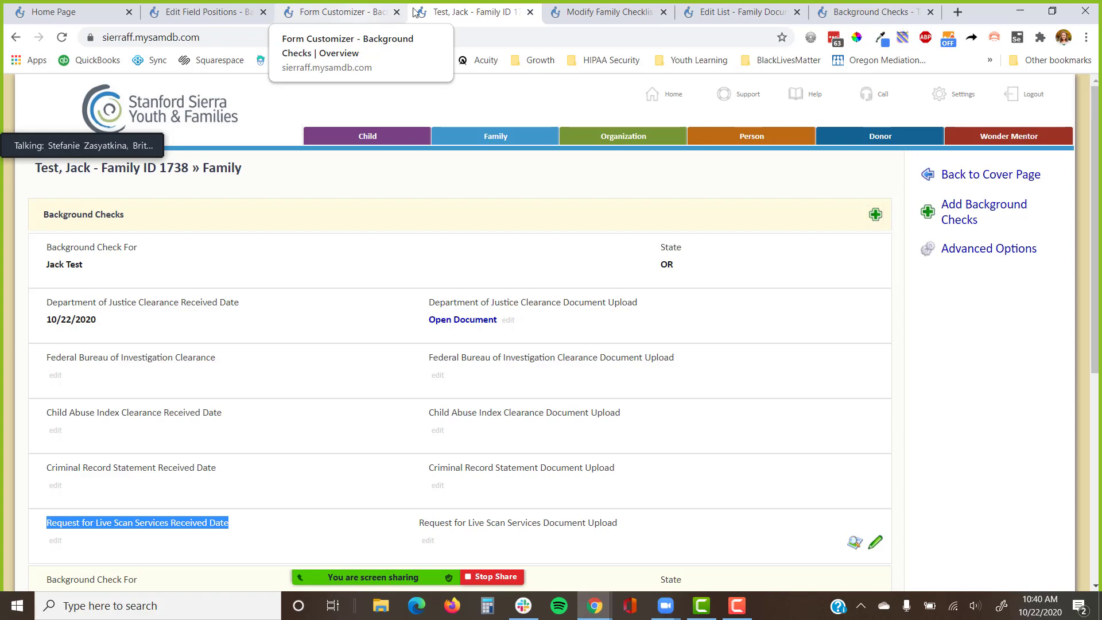
pyautogui.click(946, 257)
pyautogui.scroll(-4, 947, 259)
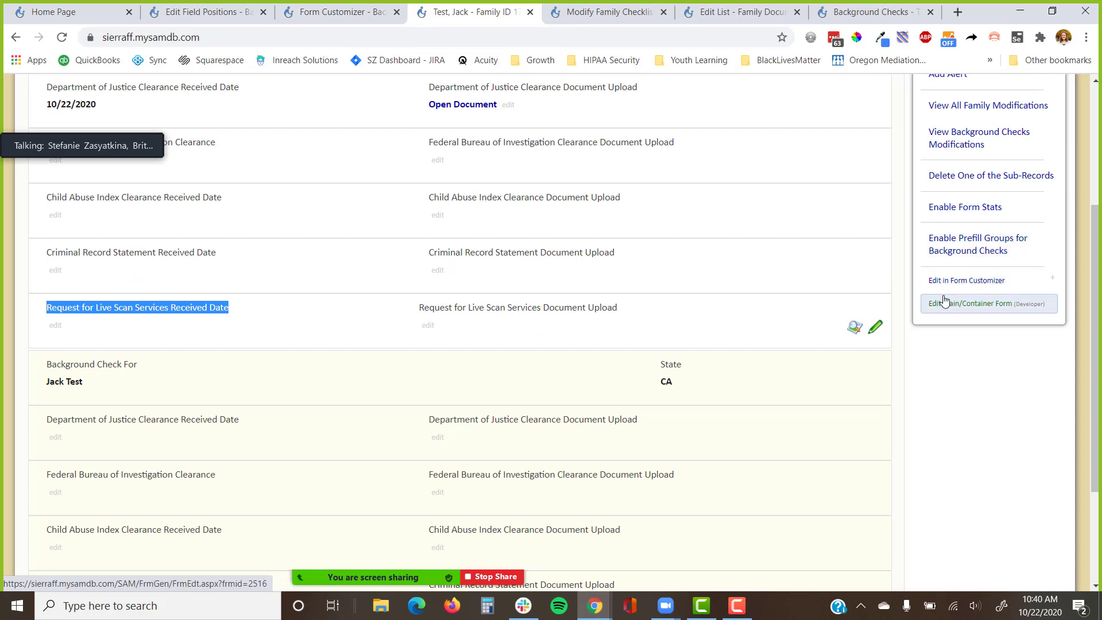
pyautogui.click(946, 285)
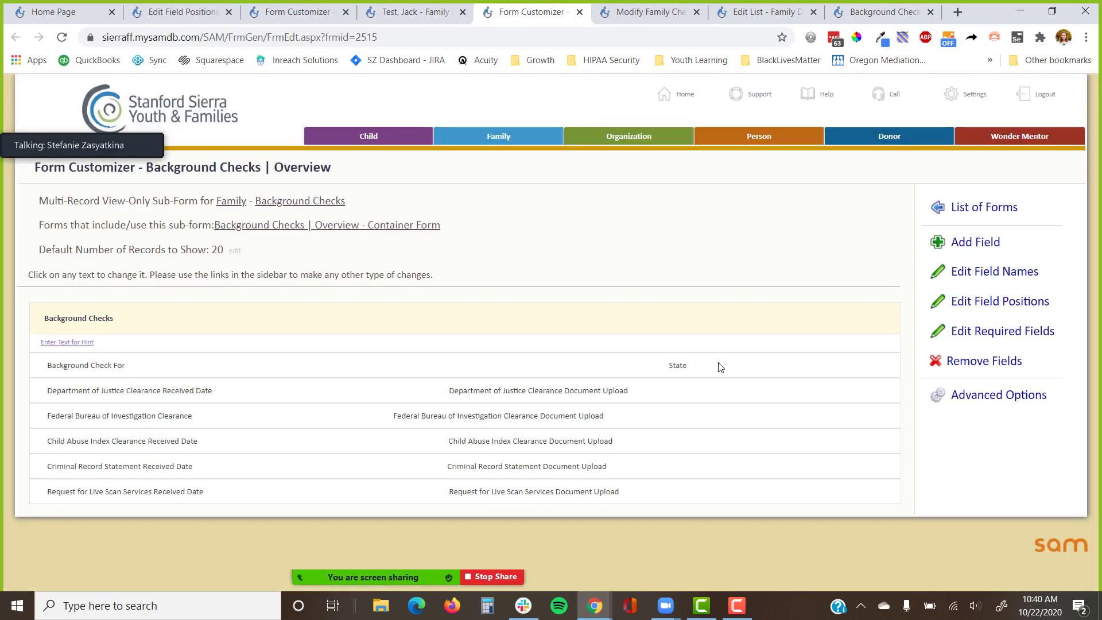
pyautogui.moveTo(717, 364); pyautogui.dragTo(41, 377)
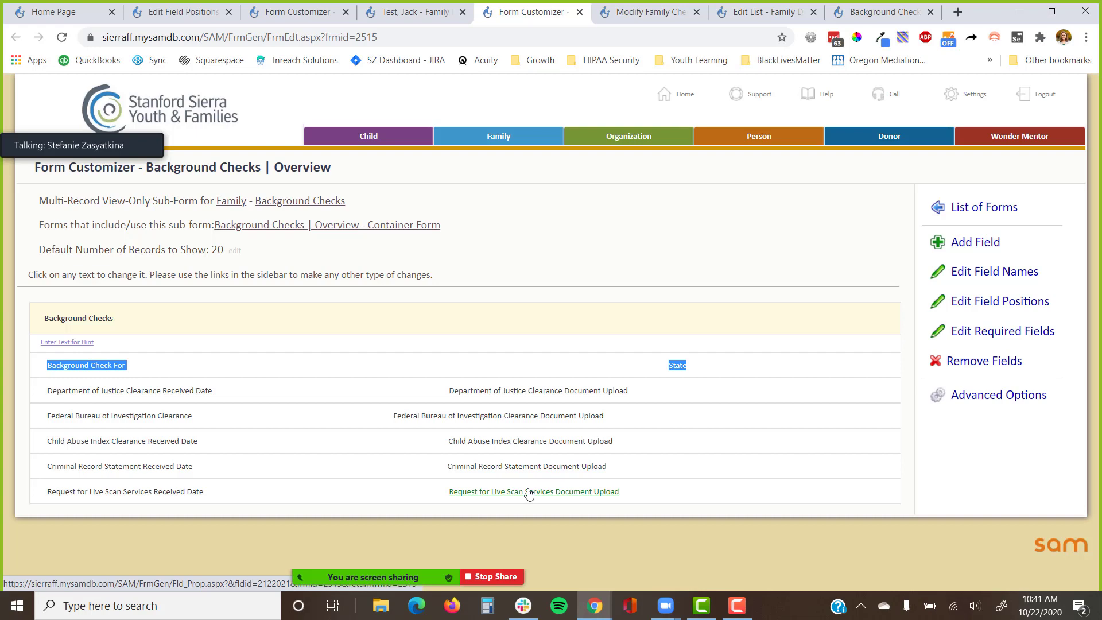
# Load master.mysamdb.com in a new window, quick-search the sample family's surname, and open its record.
pyautogui.hotkey('ctrl', 'n')
pyautogui.write('master.mysamdb.com')
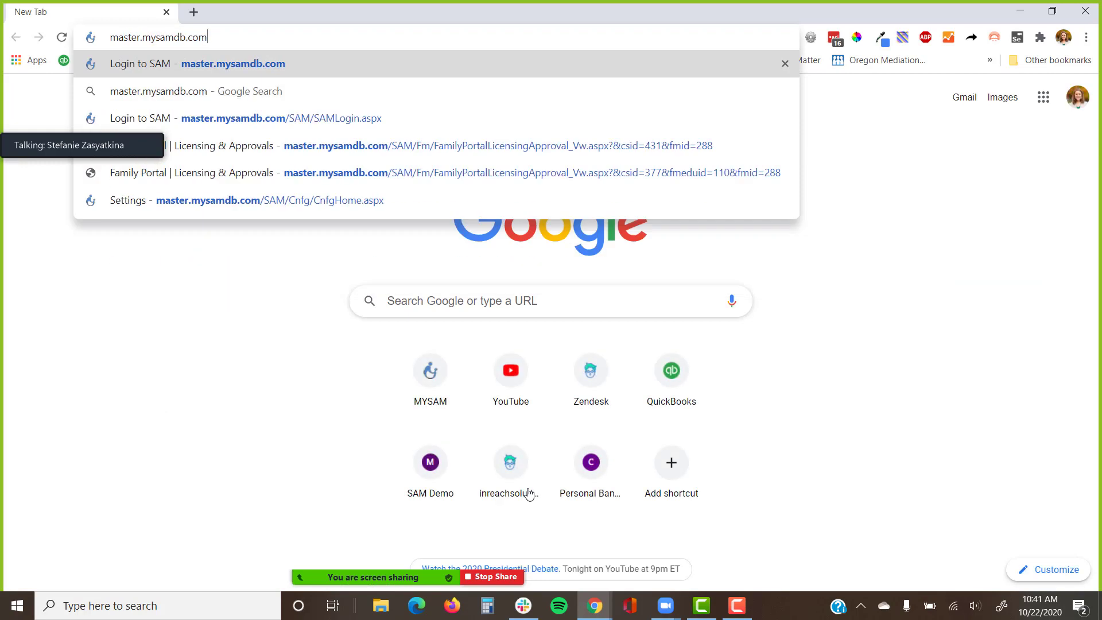
pyautogui.press('Return')
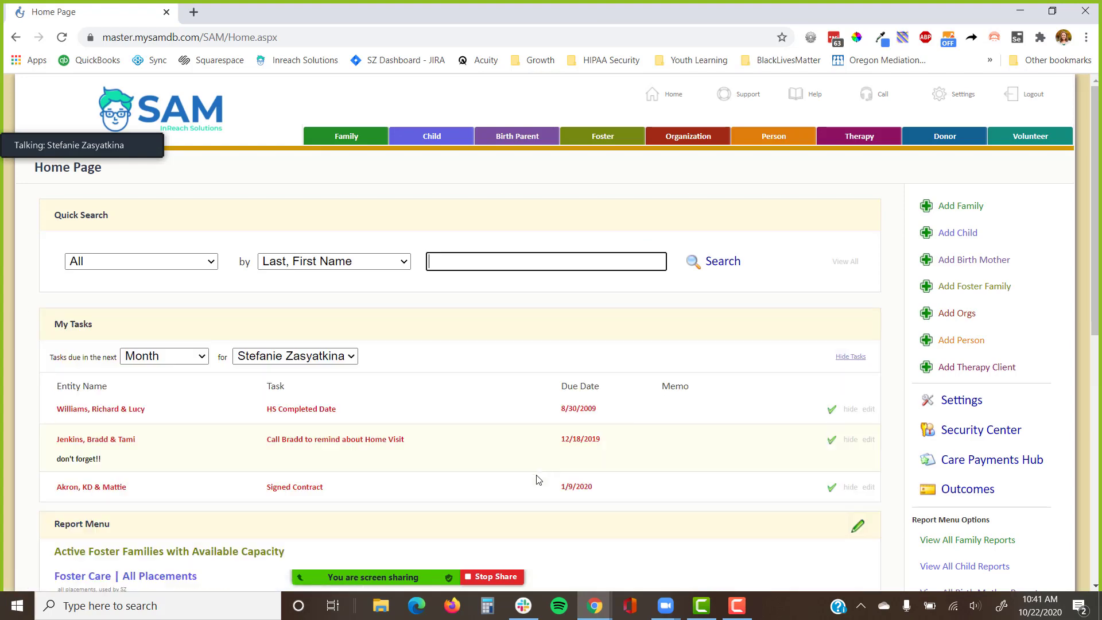
pyautogui.write('williamd')
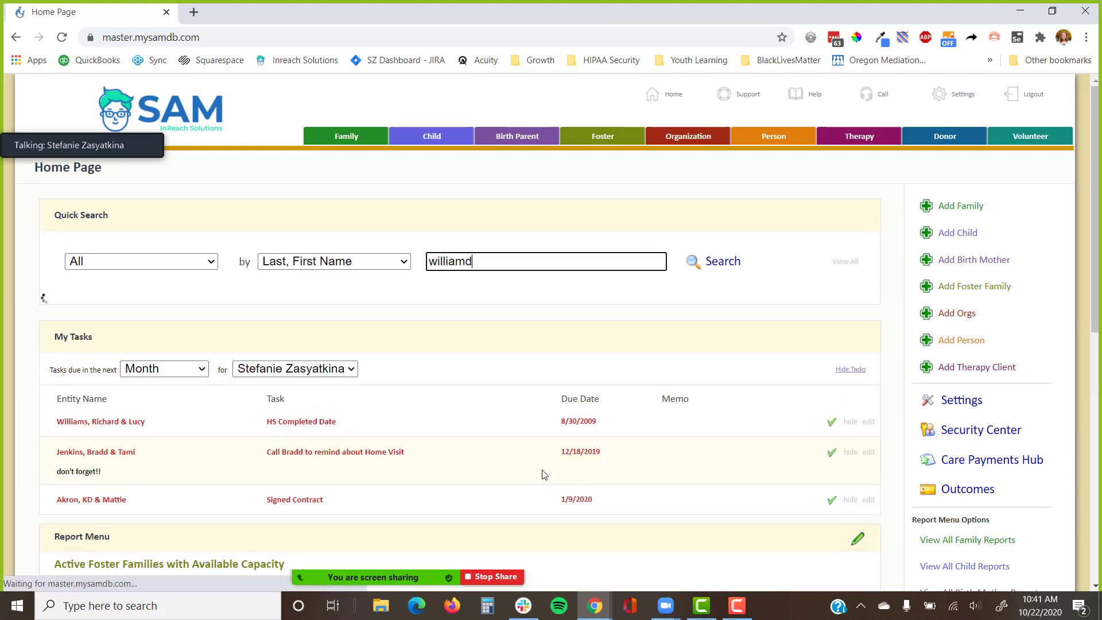
pyautogui.press('BackSpace')
pyautogui.write('s')
pyautogui.scroll(-3, 523, 464)
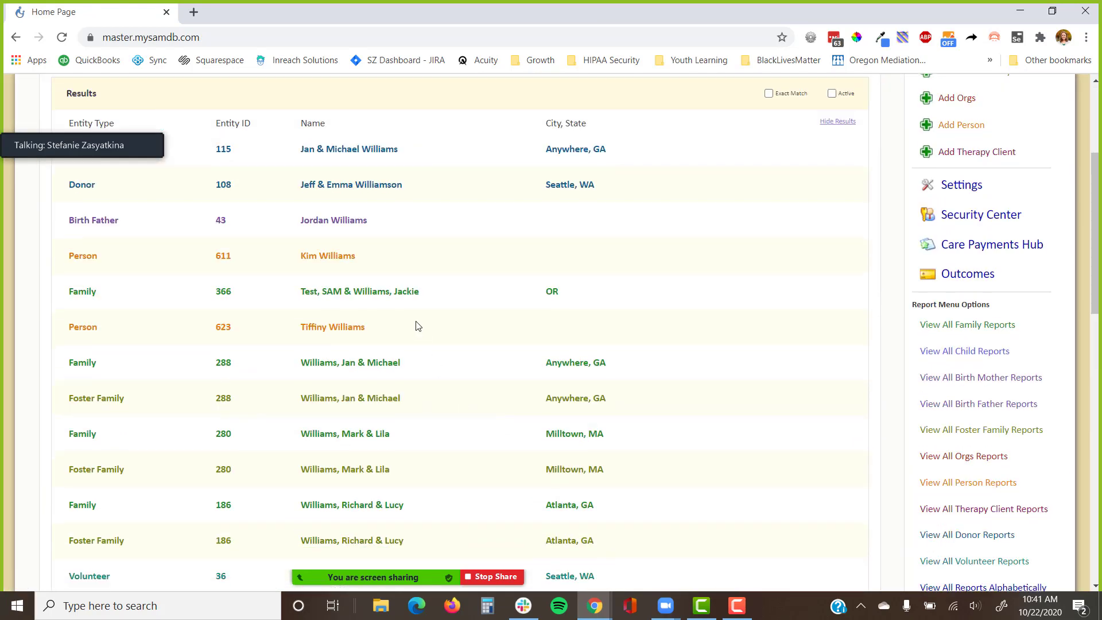
pyautogui.click(384, 368)
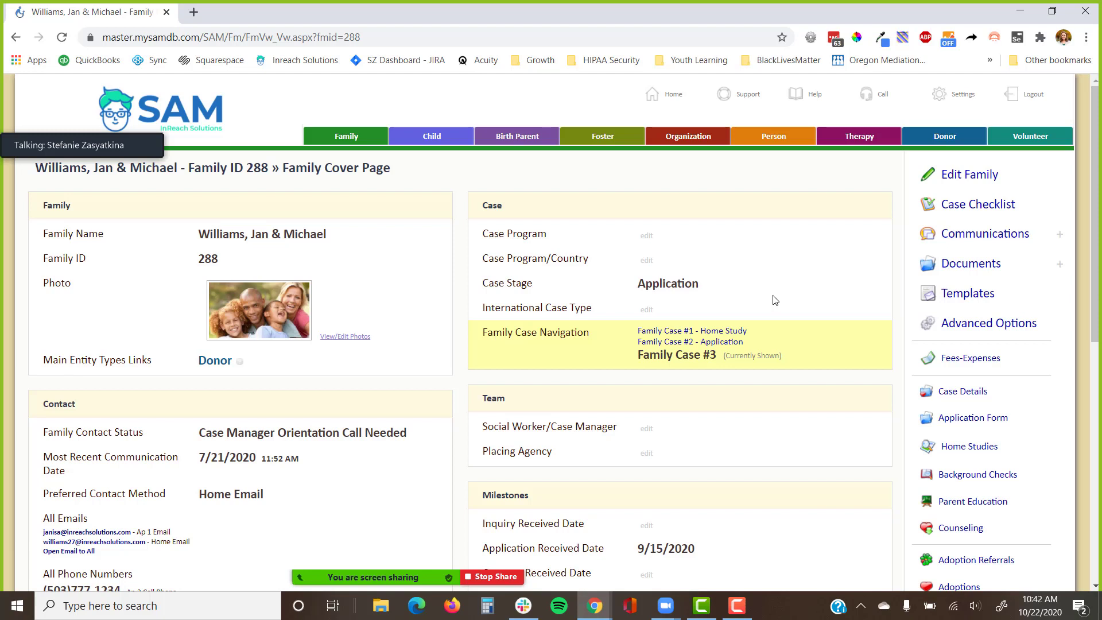
# Open Home Studies from the cover page sidebar and start adding a new home study.
pyautogui.click(957, 459)
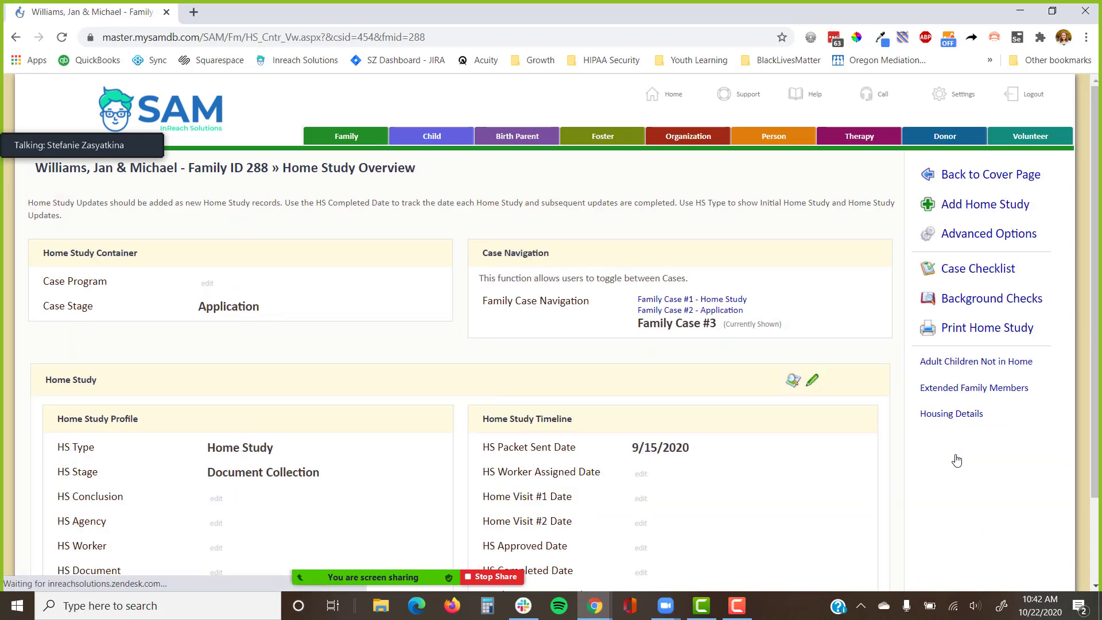
pyautogui.scroll(-3, 884, 437)
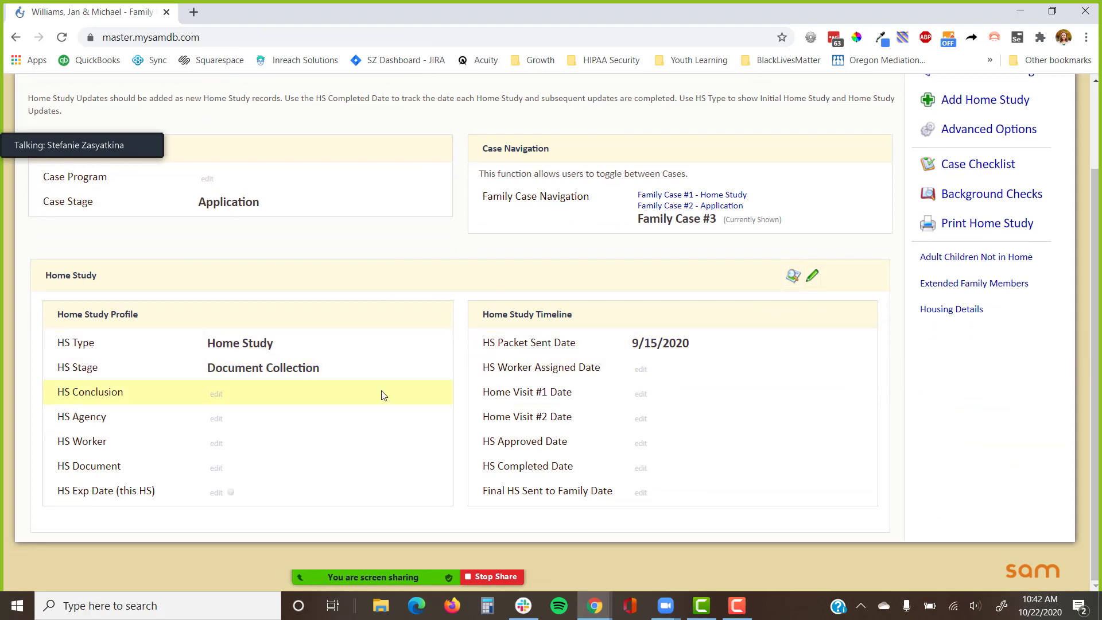
pyautogui.click(985, 100)
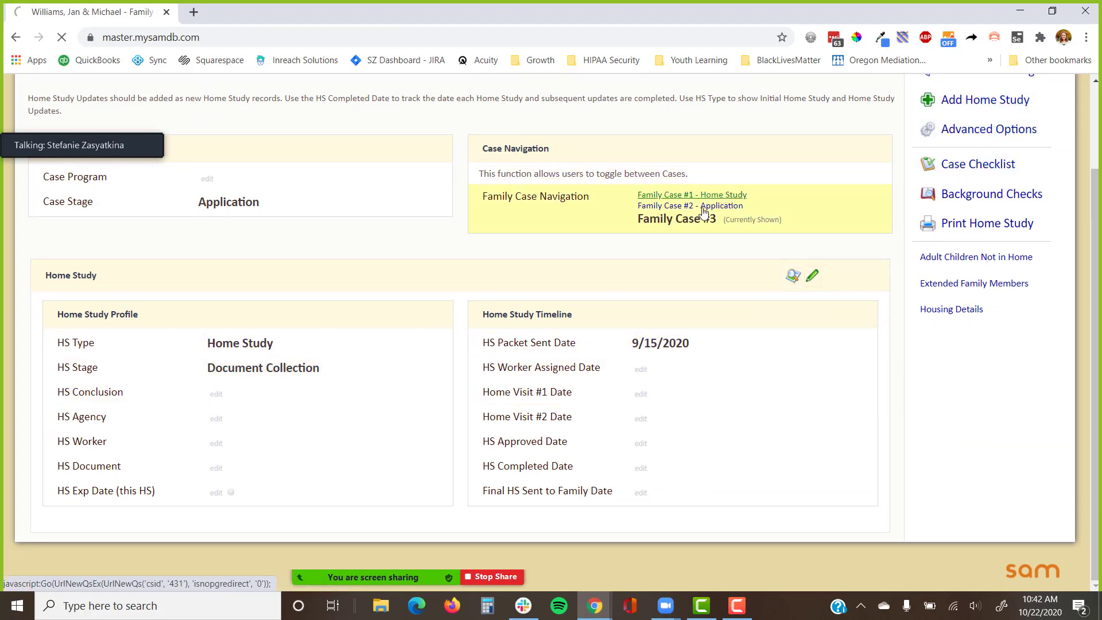
# Choose HS Type Updated Home Study, fill the 10/22/2020 packet sent date, and save.
pyautogui.click(347, 232)
pyautogui.click(313, 320)
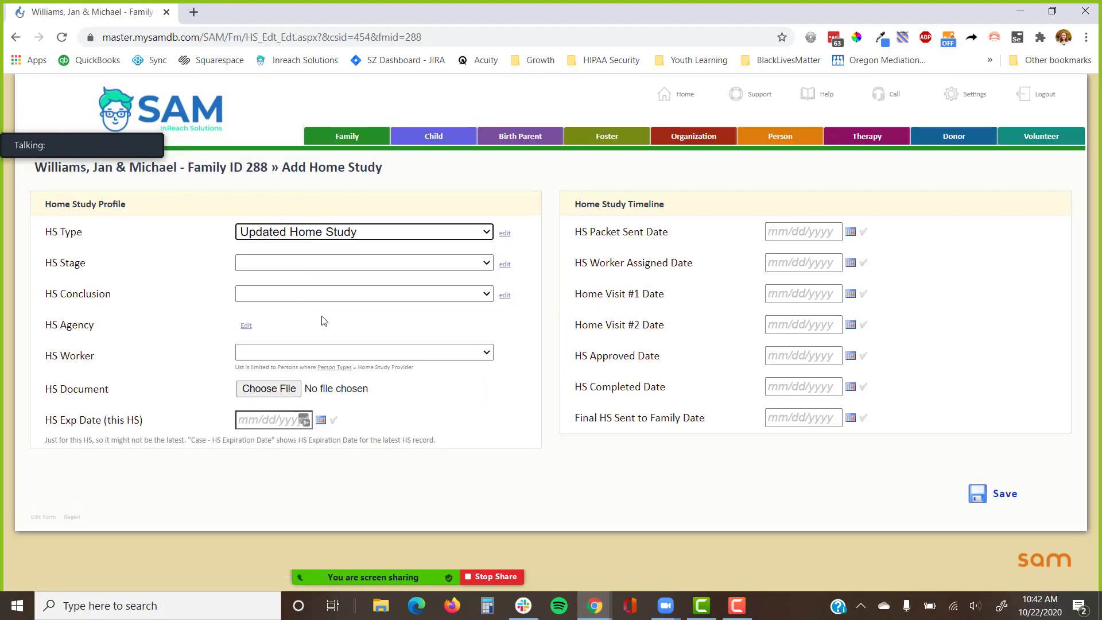
pyautogui.click(863, 232)
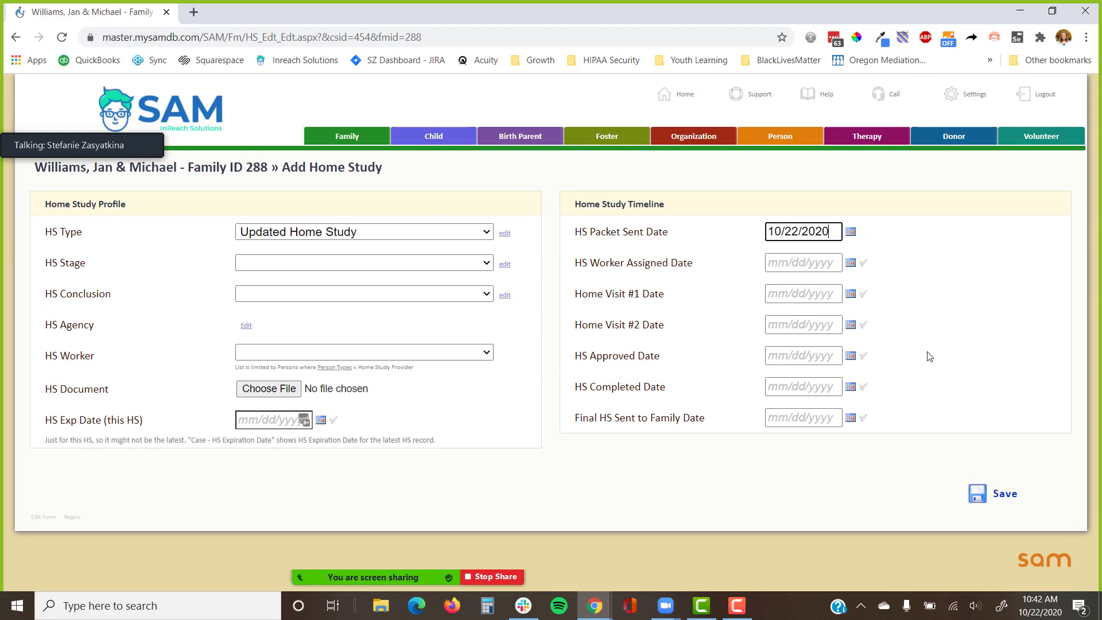
pyautogui.click(985, 491)
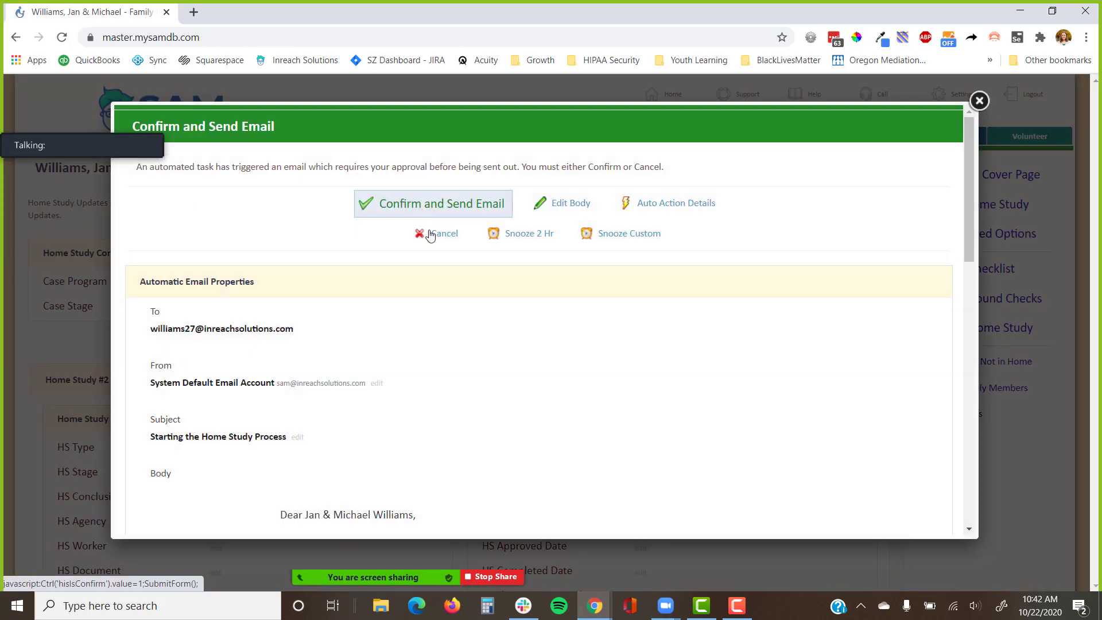
# Cancel the Confirm and Send Email dialog, confirm it, and scroll to Home Study #2.
pyautogui.click(431, 235)
pyautogui.click(625, 144)
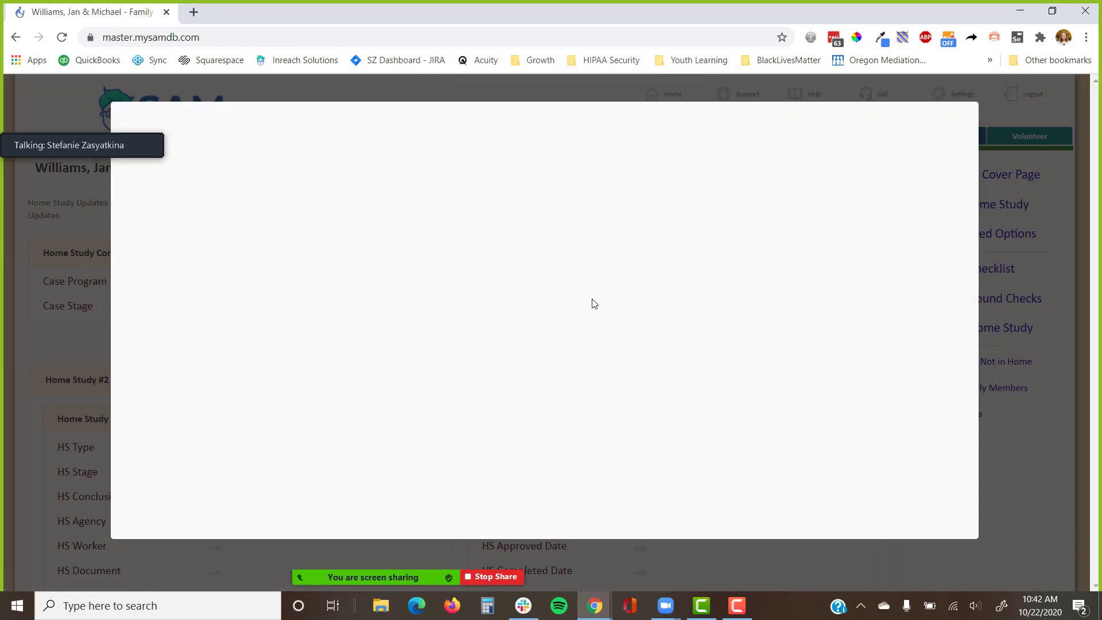
pyautogui.scroll(-5, 592, 301)
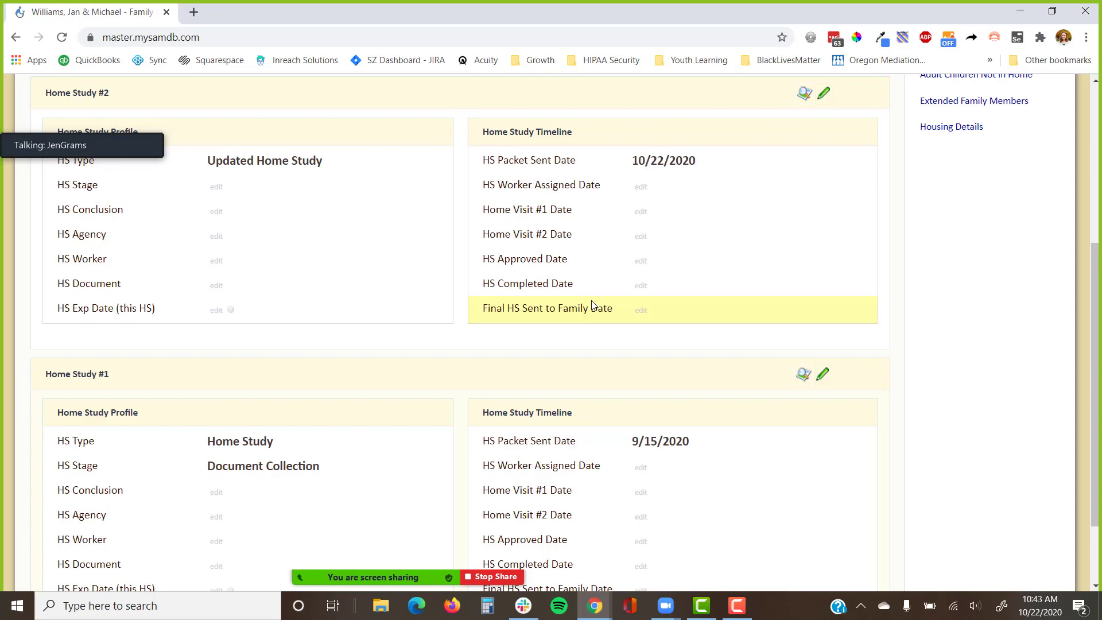
# Switch back to the Chrome window showing Form Customizer - Background Checks | Overview.
pyautogui.hotkey('alt', 'Tab')
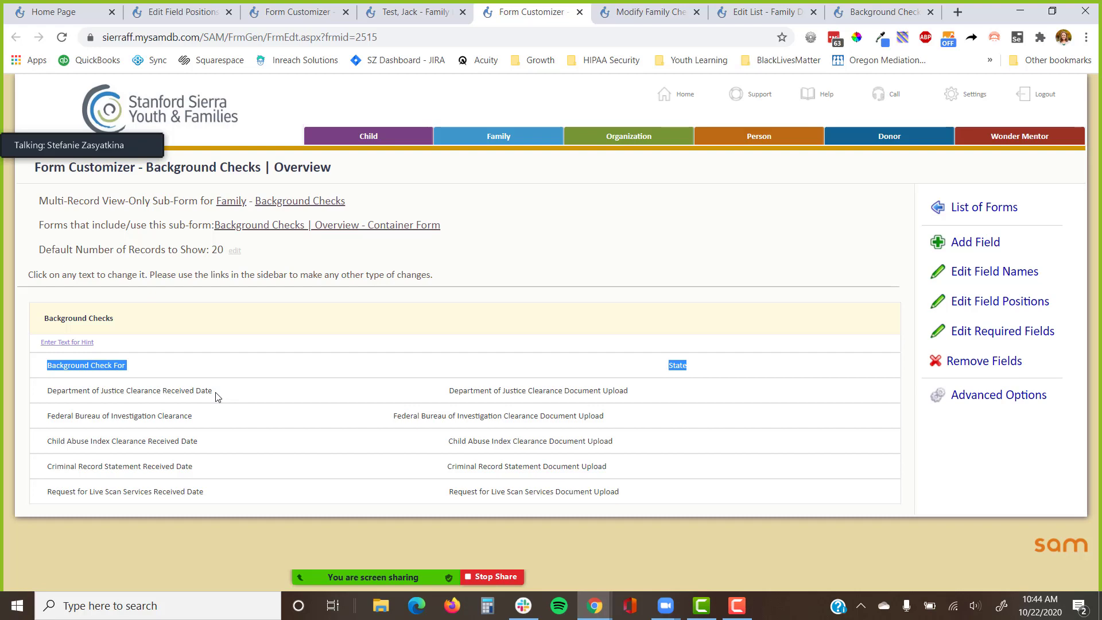
# Return to SAM and open the Public Form Links page under Settings.
pyautogui.hotkey('alt', 'Tab')
pyautogui.scroll(5, 376, 288)
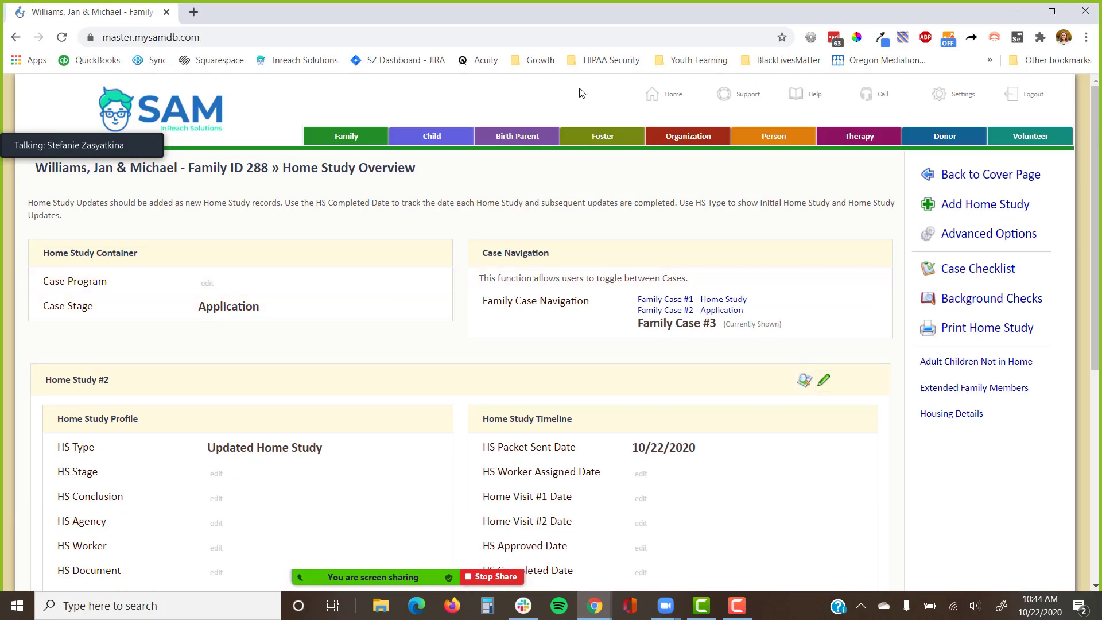
pyautogui.click(955, 93)
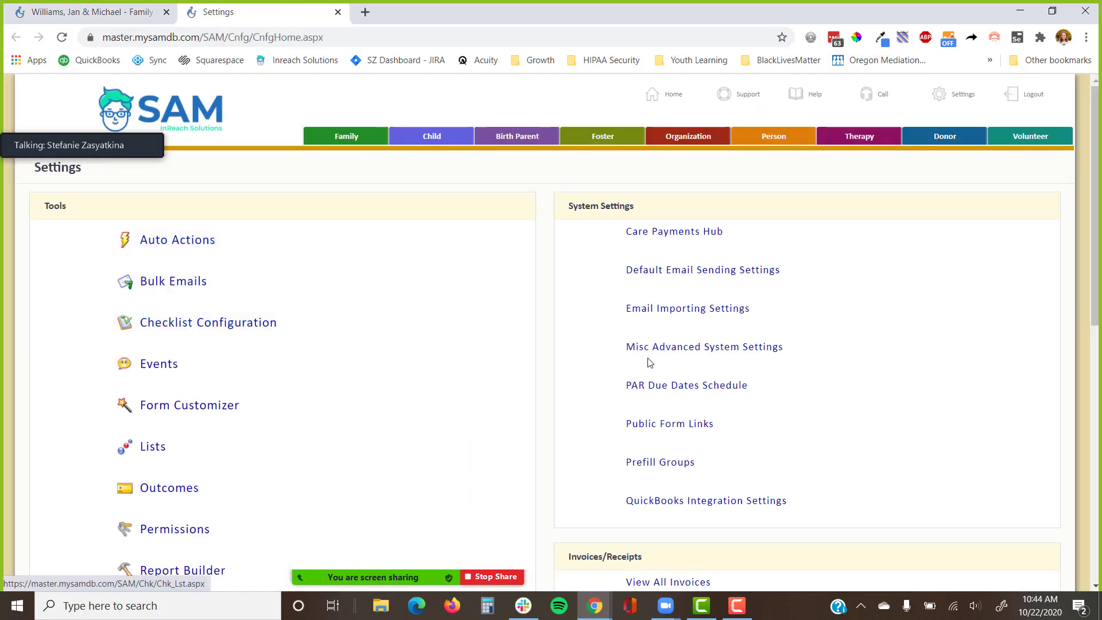
pyautogui.click(635, 422)
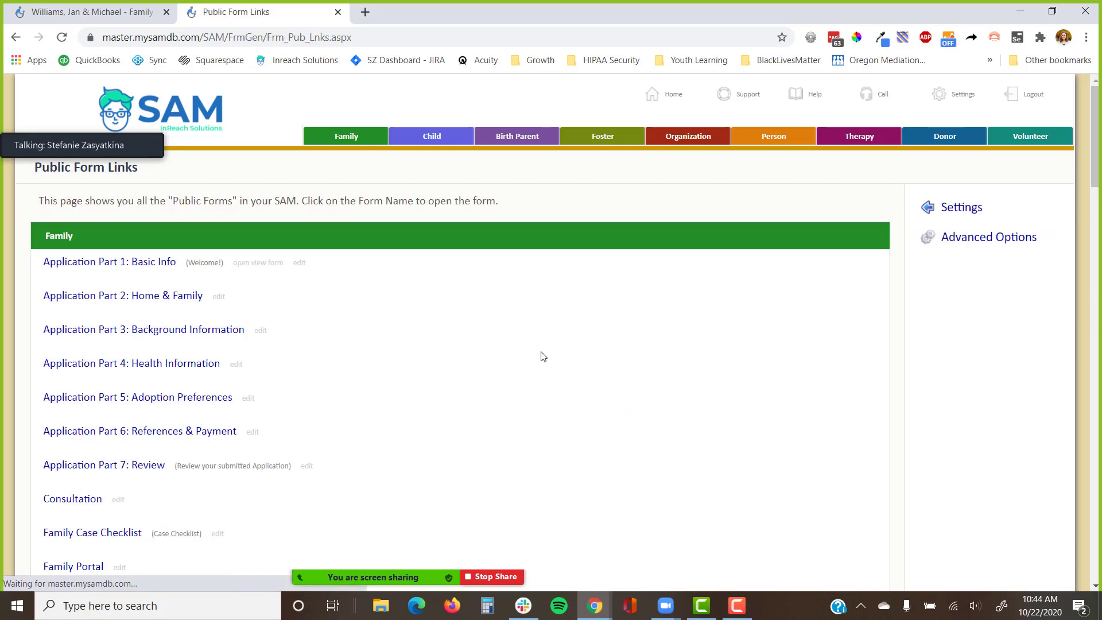
# Open Application Part 2's form editor in a new tab and bring up Part 3's link menu.
pyautogui.rightClick(218, 296)
pyautogui.click(253, 305)
pyautogui.rightClick(256, 331)
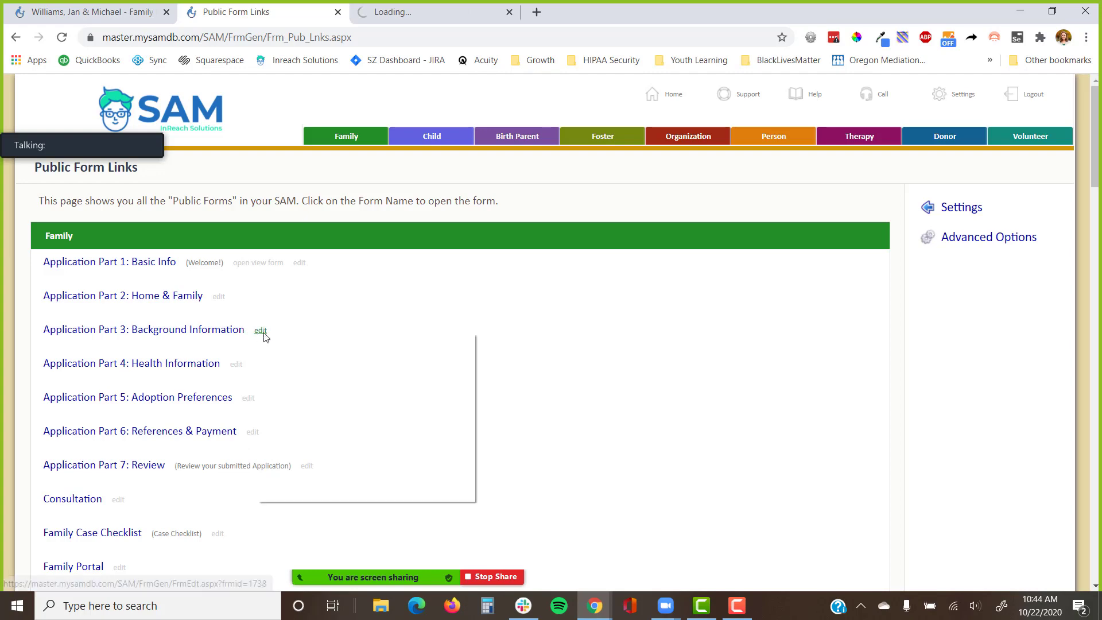
# Open Application Part 3's editor in a new tab and switch to Part 2's Form Customizer.
pyautogui.click(281, 346)
pyautogui.hotkey('ctrl', 'Tab')
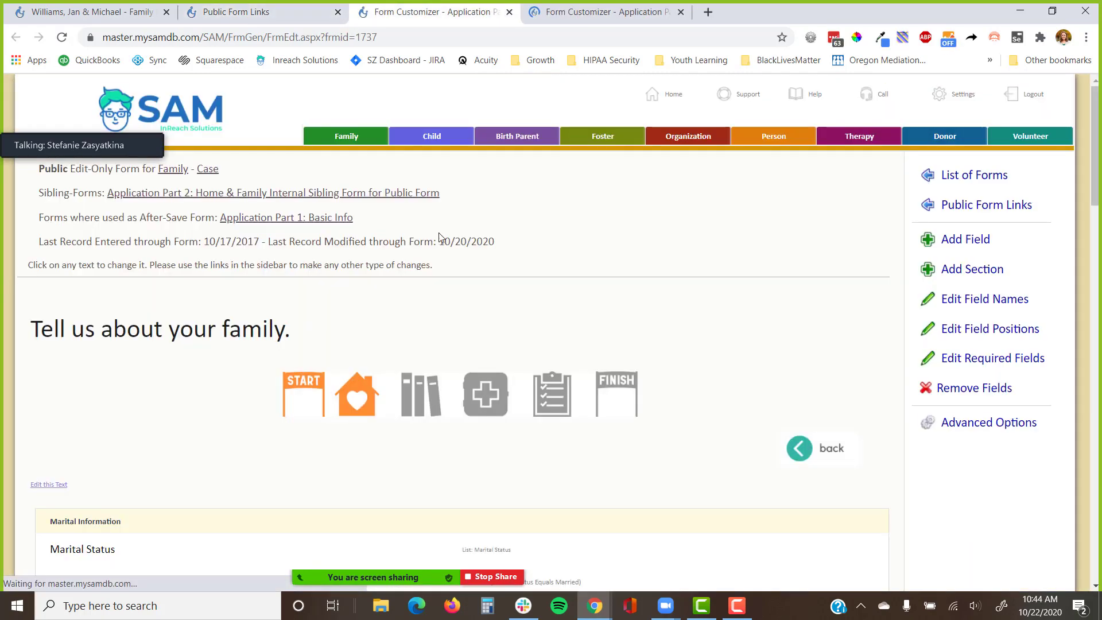
pyautogui.scroll(-4, 451, 293)
pyautogui.scroll(-3, 454, 310)
pyautogui.scroll(1, 455, 316)
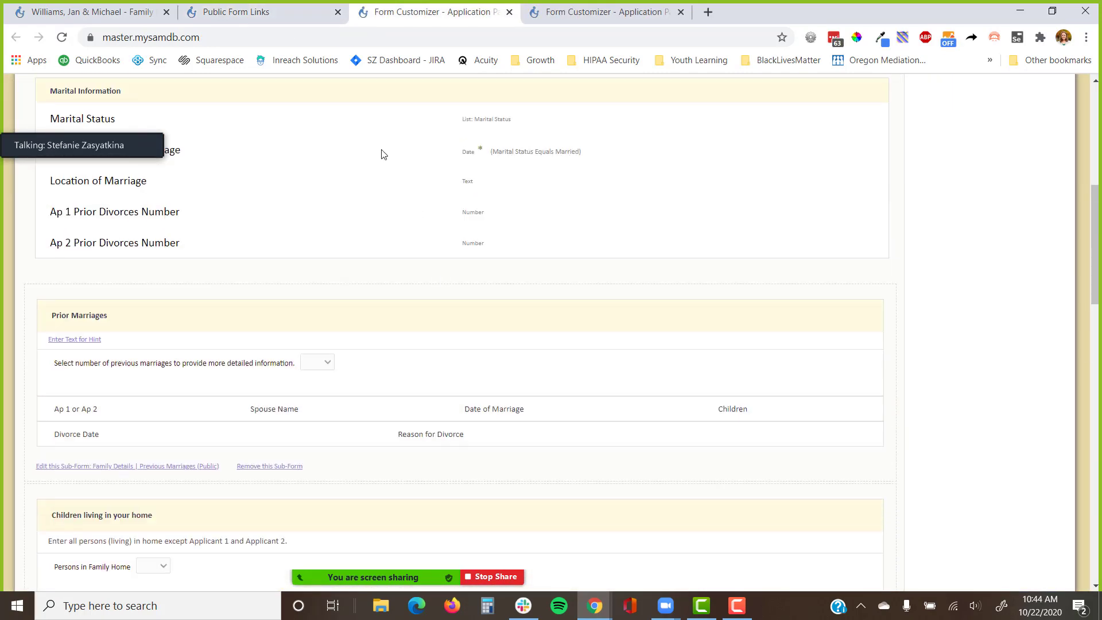
pyautogui.scroll(3, 302, 253)
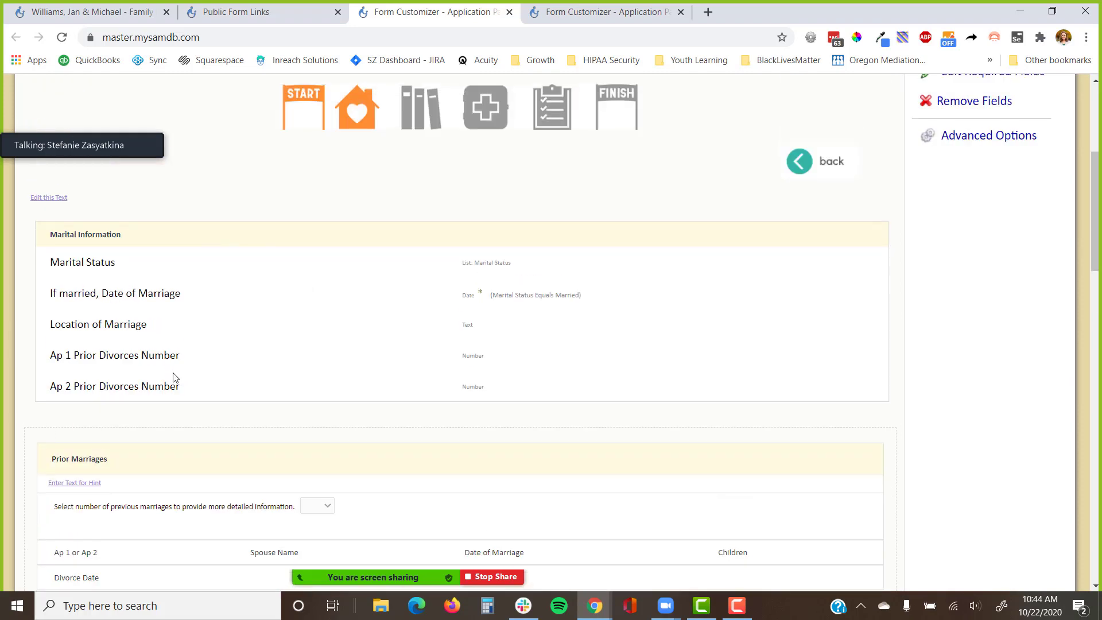
# Scroll through Part 2's sections, including Children not living in your home and home-and-neighborhood.
pyautogui.scroll(-3, 189, 373)
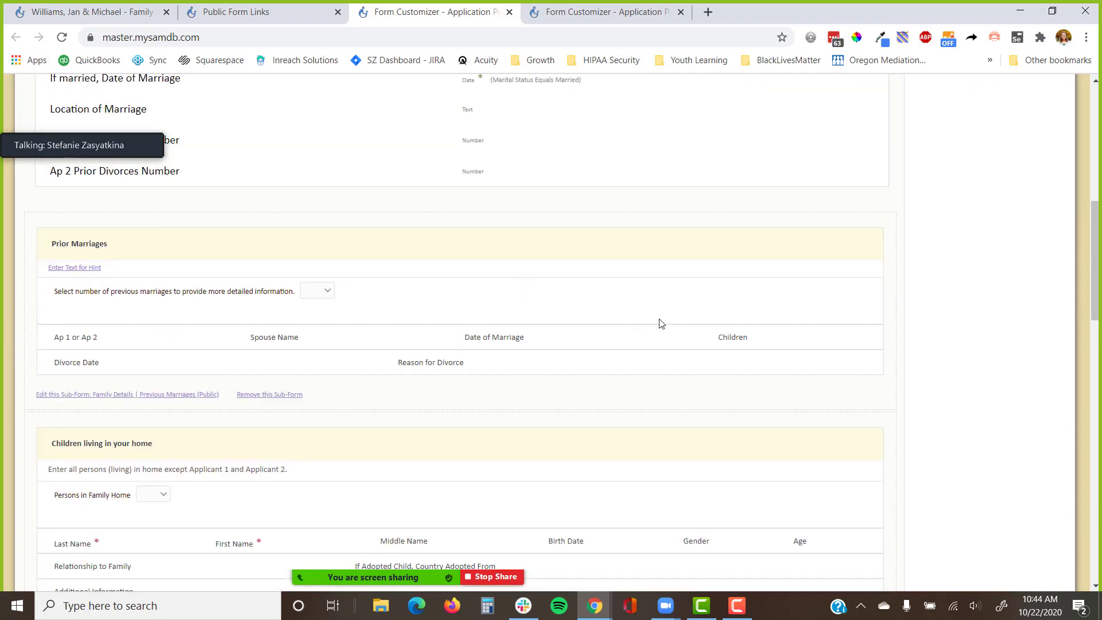
pyautogui.scroll(-2, 660, 324)
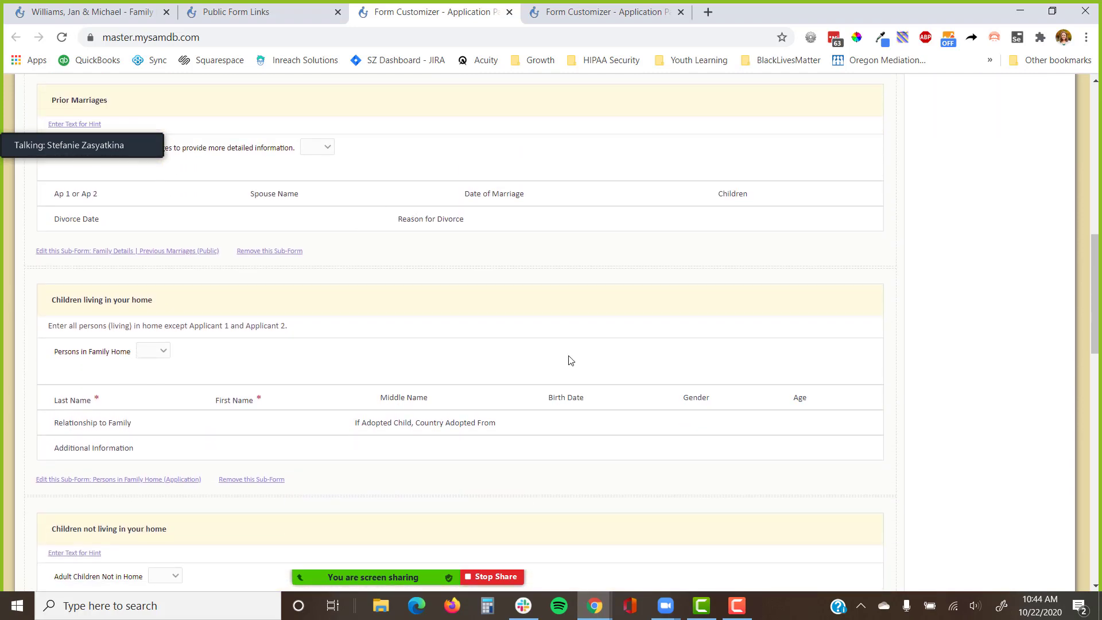
pyautogui.scroll(-2, 569, 359)
pyautogui.scroll(-5, 517, 414)
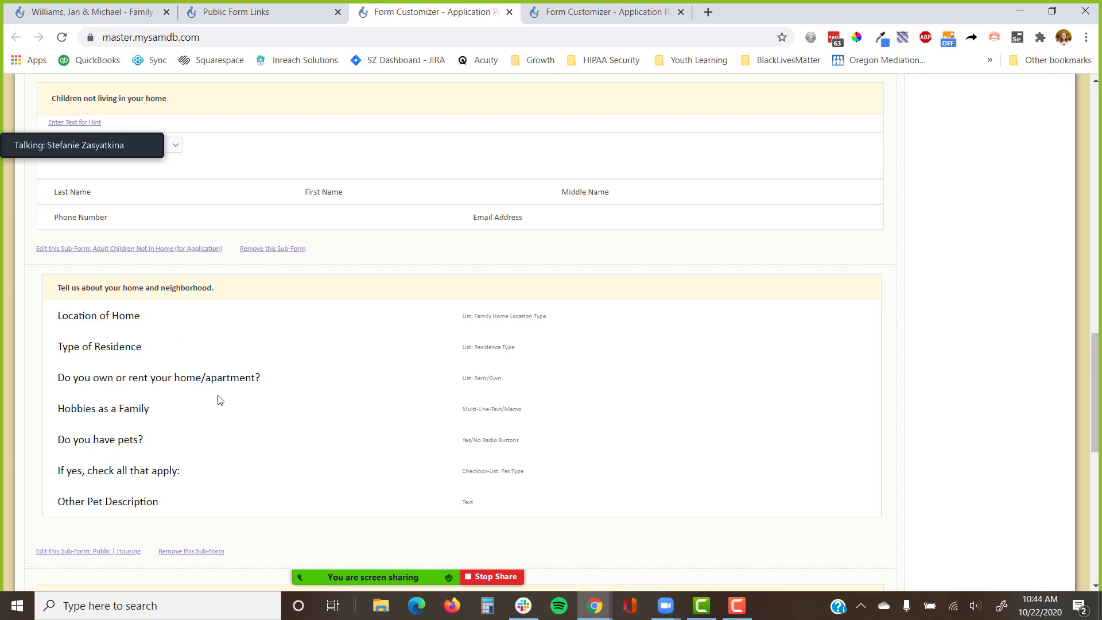
pyautogui.scroll(20, 108, 455)
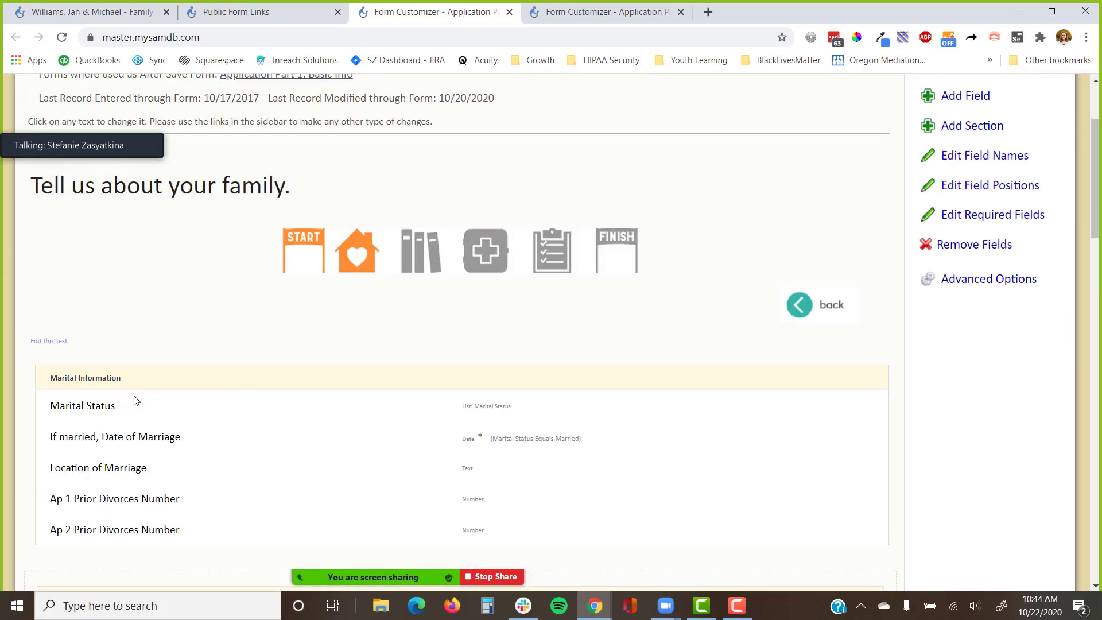
pyautogui.scroll(-15, 206, 417)
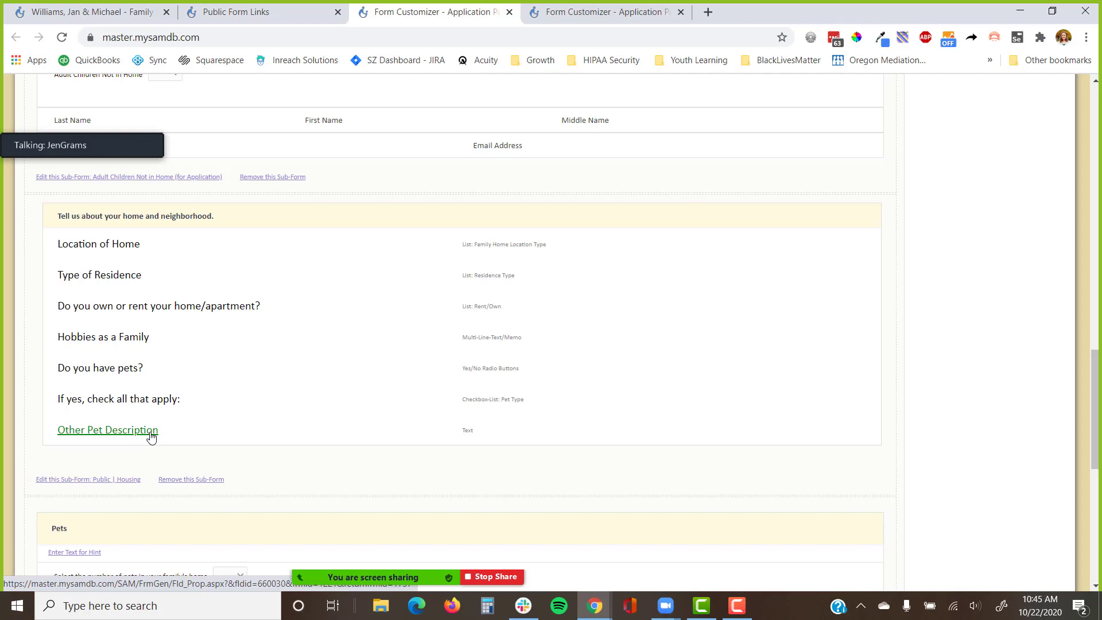
pyautogui.scroll(2, 165, 431)
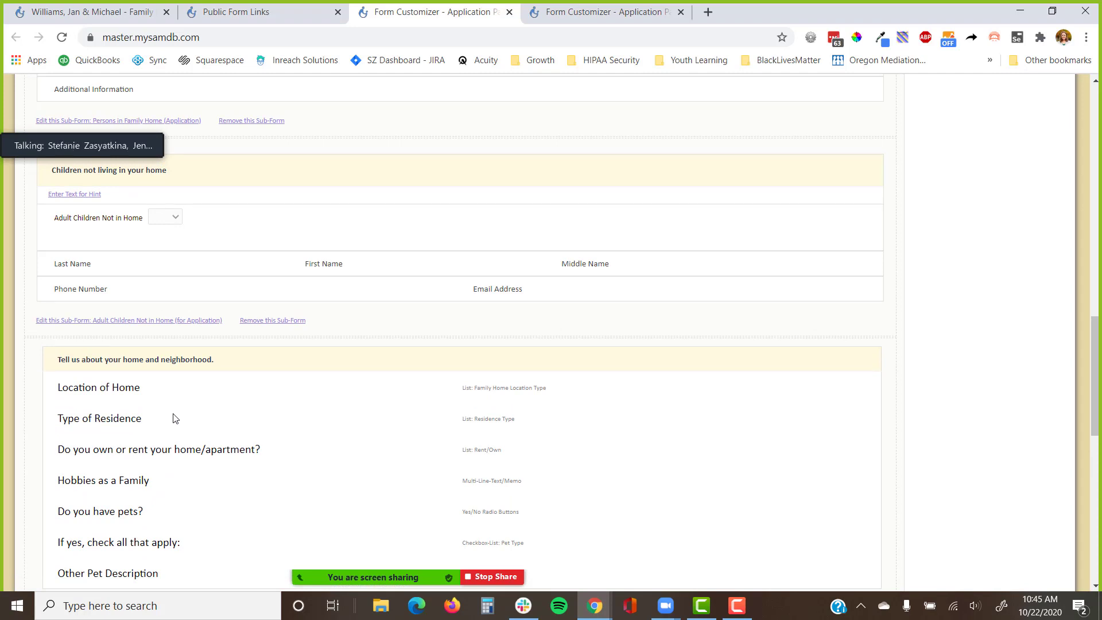
pyautogui.scroll(3, 175, 418)
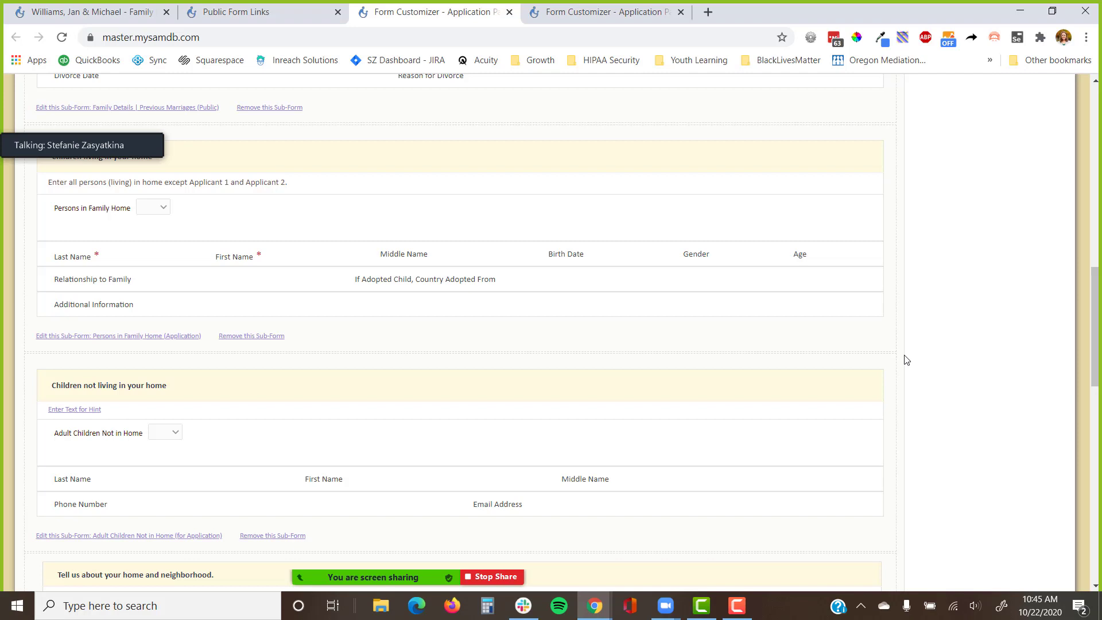
pyautogui.scroll(-4, 904, 361)
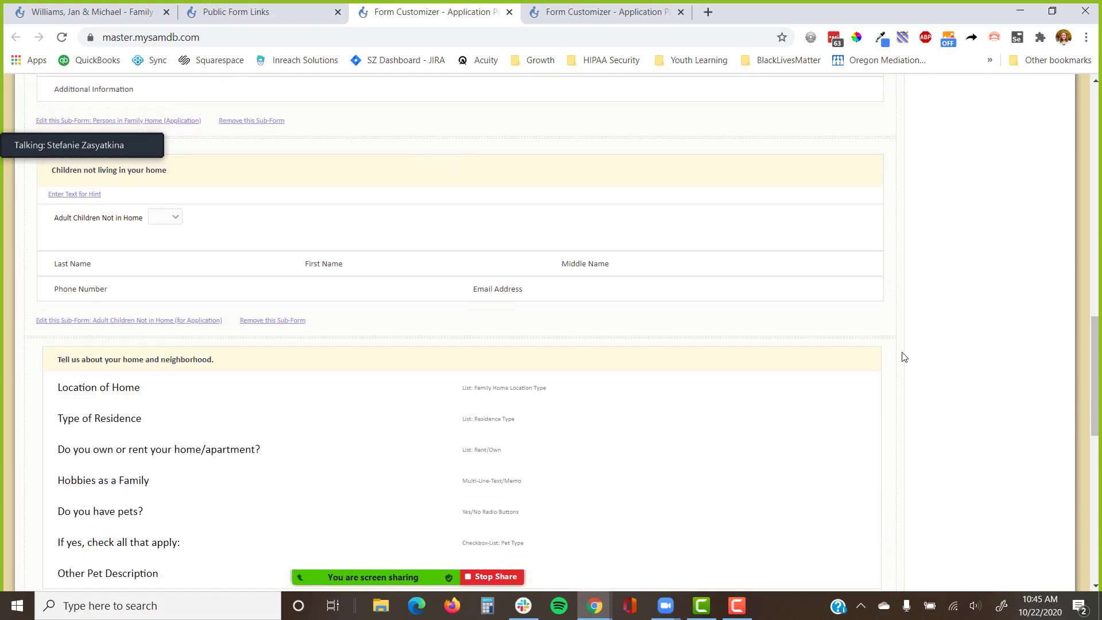
pyautogui.scroll(-1, 660, 387)
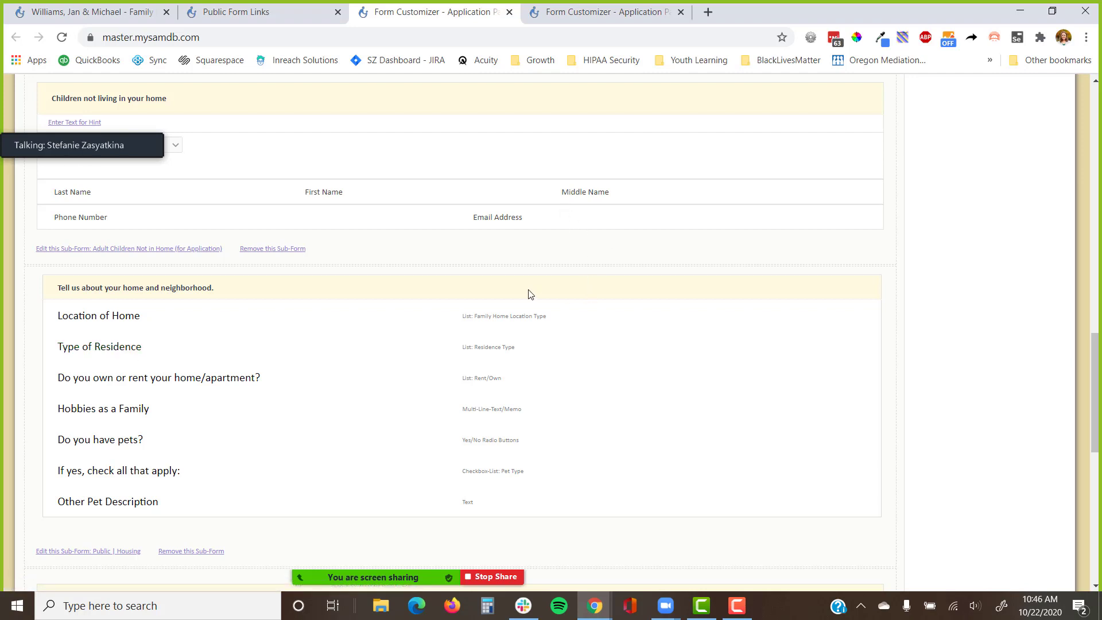
pyautogui.scroll(1, 418, 344)
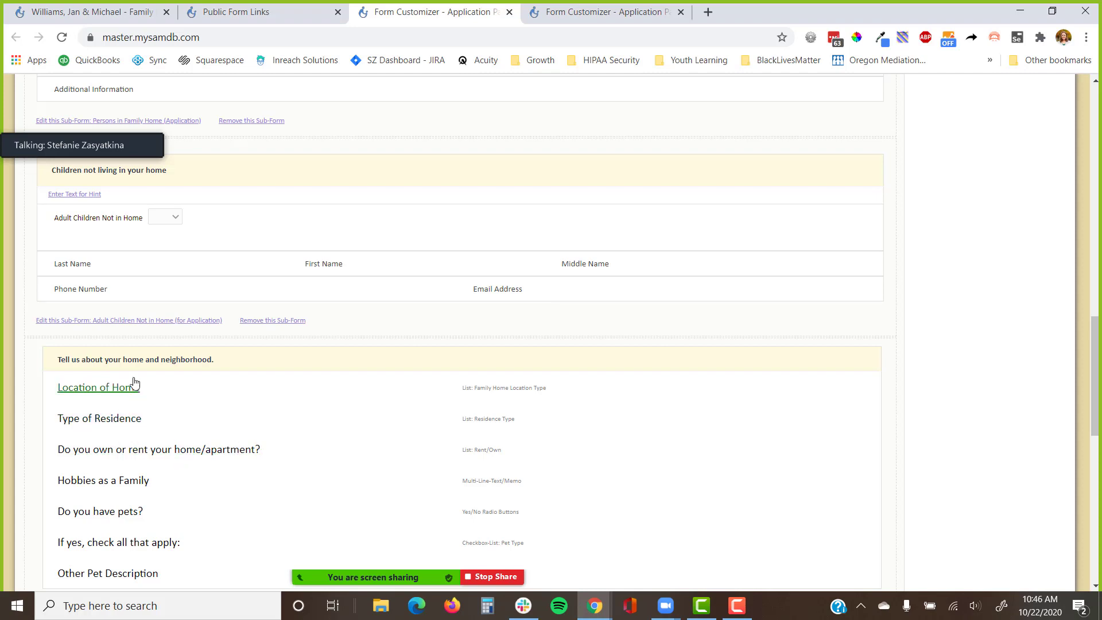
pyautogui.scroll(-5, 153, 422)
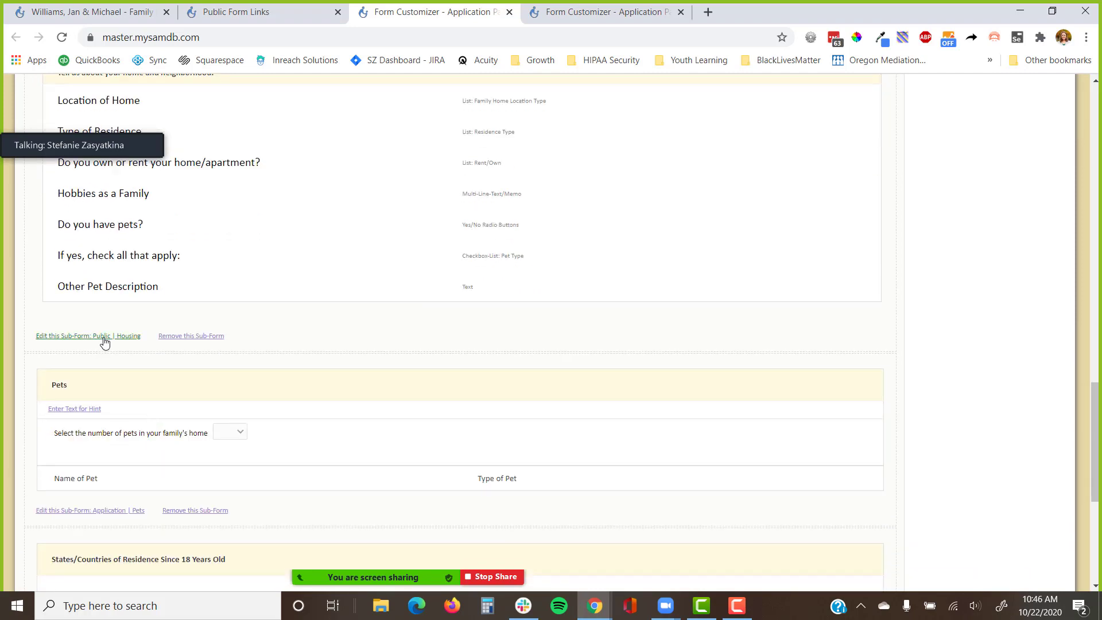
# Set the Public | Housing sub-form's orientation to Horizontal in Form Properties and save.
pyautogui.rightClick(104, 342)
pyautogui.click(167, 347)
pyautogui.click(603, 11)
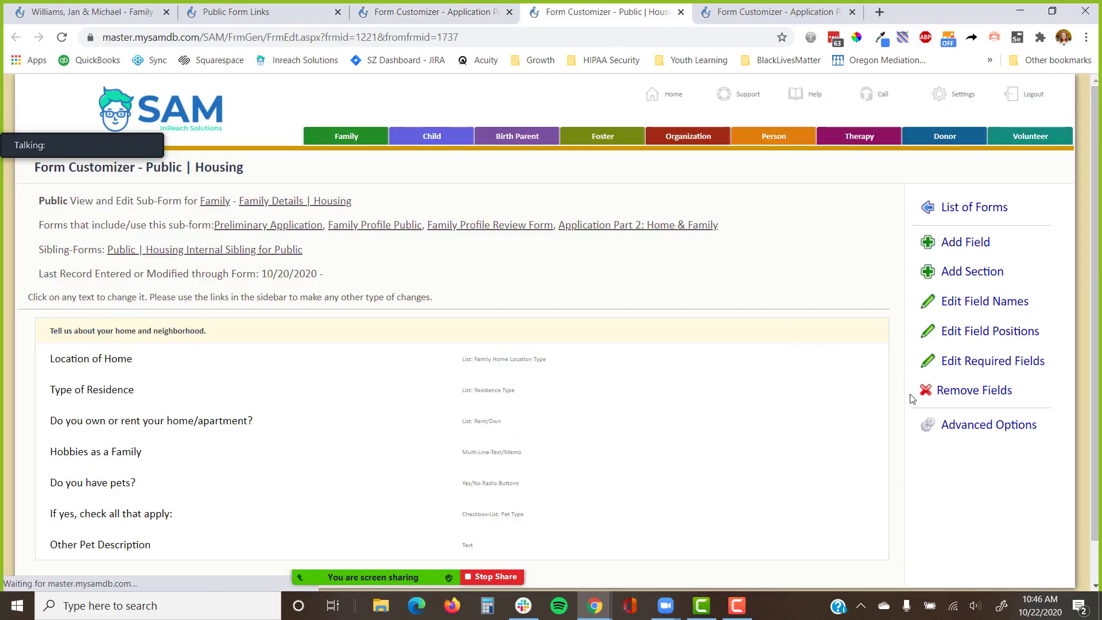
pyautogui.click(961, 428)
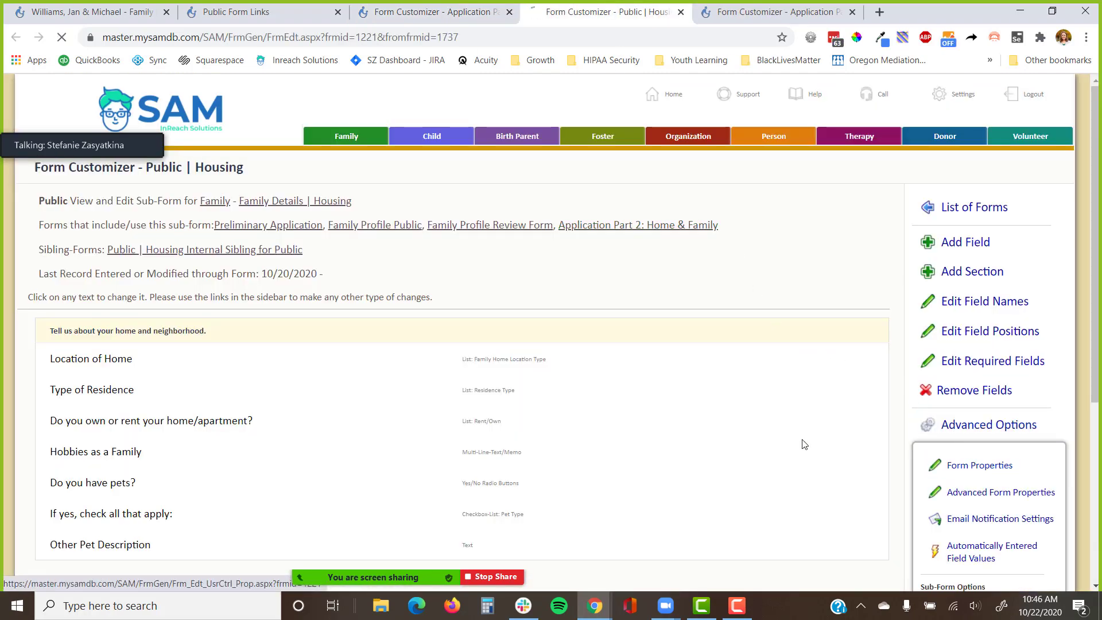
pyautogui.click(432, 362)
pyautogui.click(428, 402)
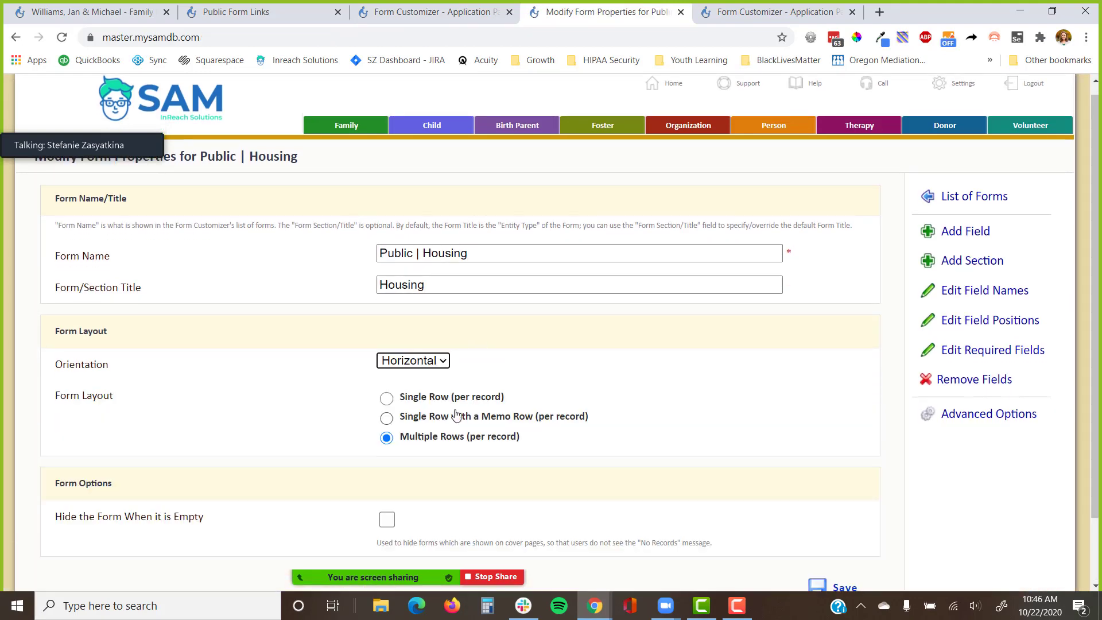
pyautogui.scroll(-1, 783, 453)
pyautogui.click(827, 524)
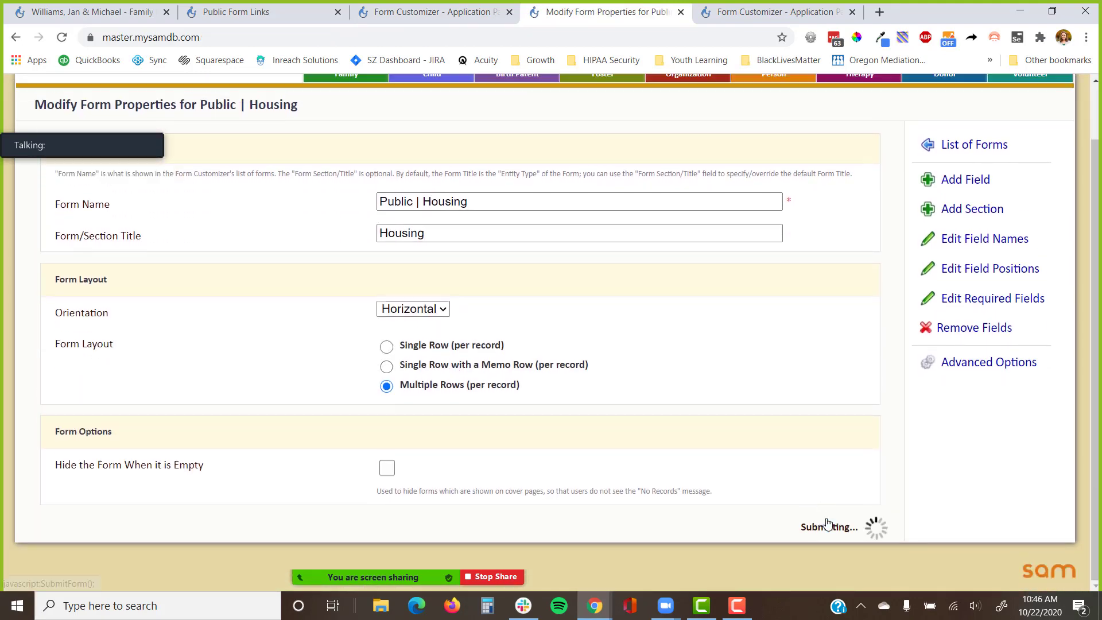
# Reload Application Part 2 to see the Housing layout, then return to Housing's properties.
pyautogui.click(443, 13)
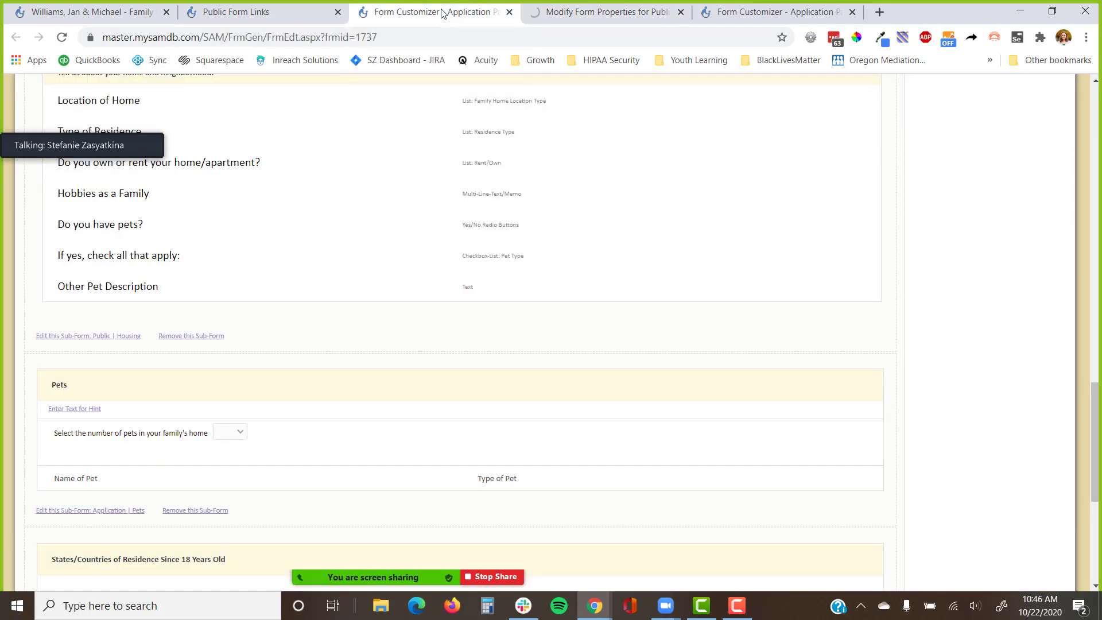
pyautogui.click(62, 38)
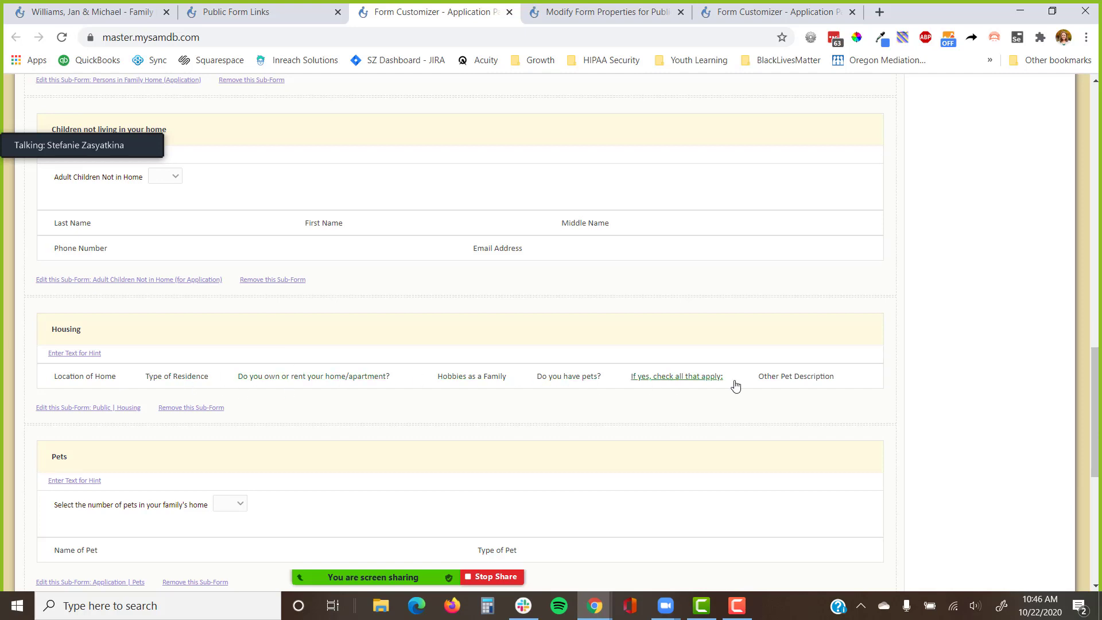
pyautogui.click(583, 12)
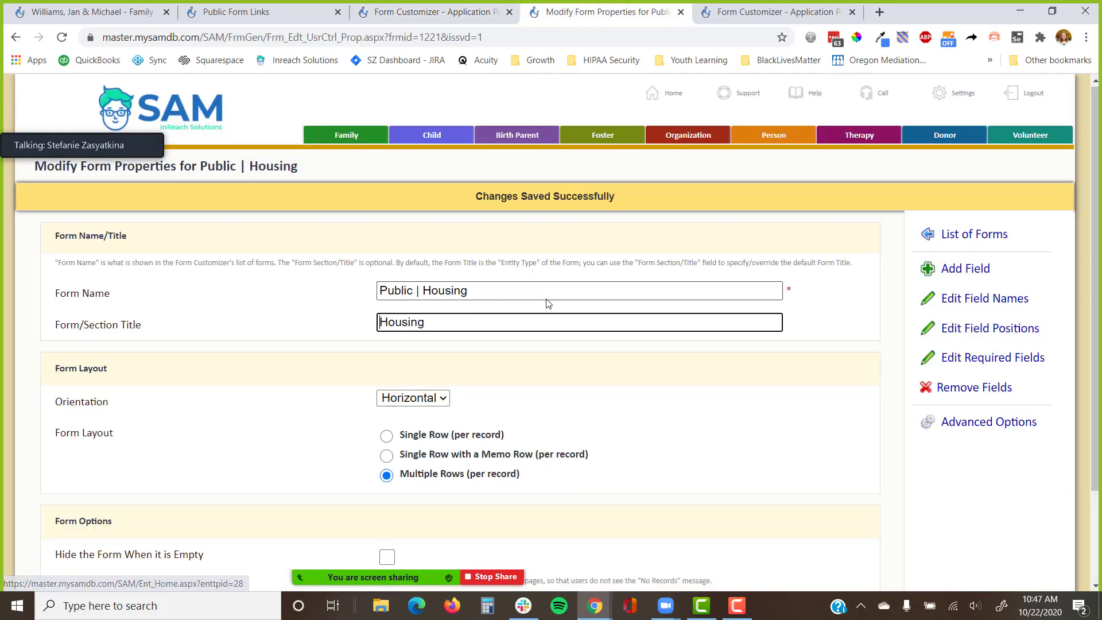
pyautogui.scroll(-2, 747, 258)
# In Housing's field positions, put Type of Residence on row 2 and the own-or-rent question on row 3.
pyautogui.click(1008, 213)
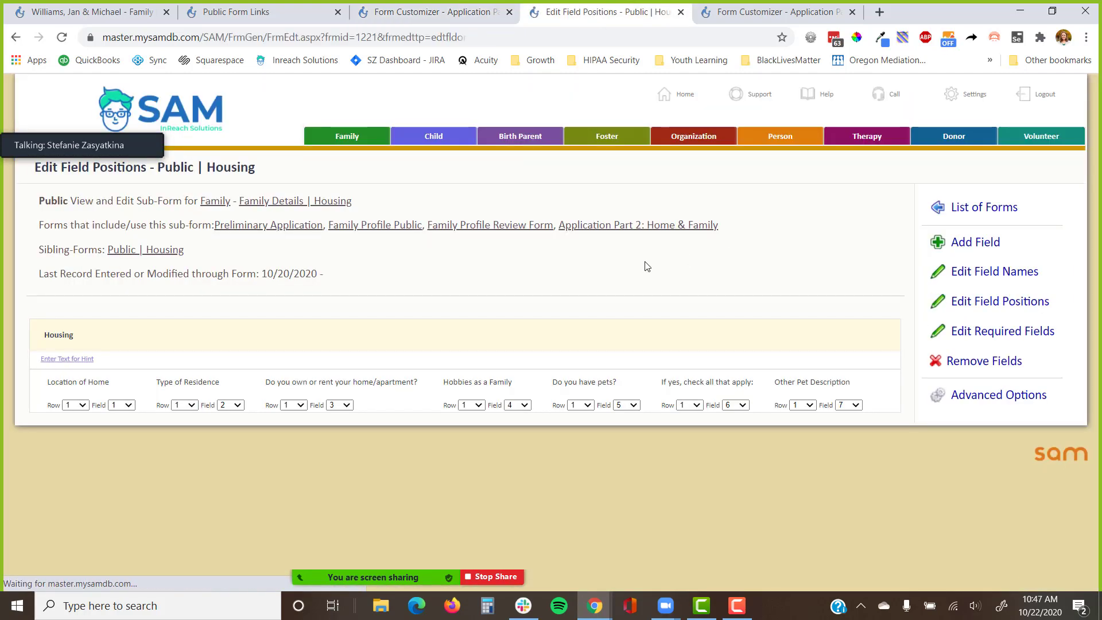
pyautogui.click(187, 406)
pyautogui.click(194, 435)
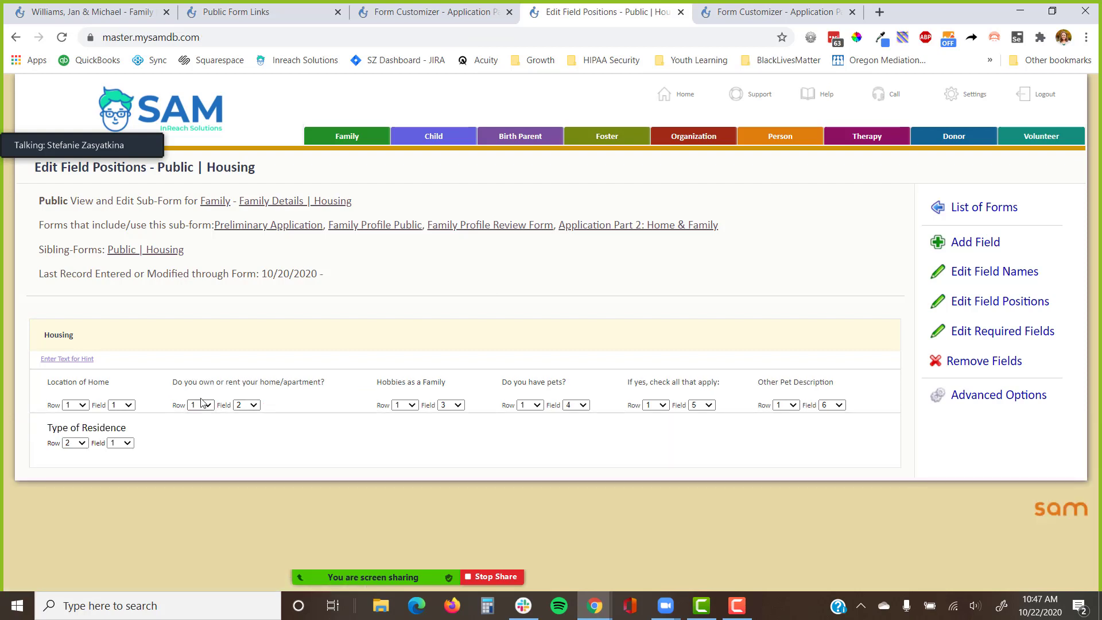
pyautogui.click(201, 405)
pyautogui.click(195, 447)
pyautogui.click(244, 406)
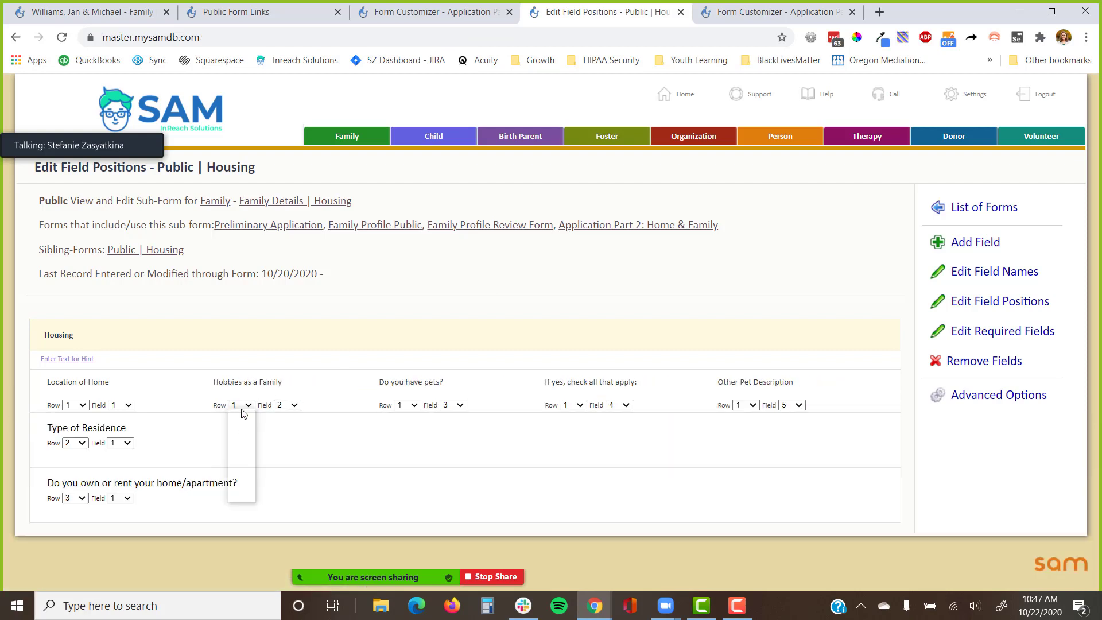
pyautogui.click(242, 466)
pyautogui.click(281, 405)
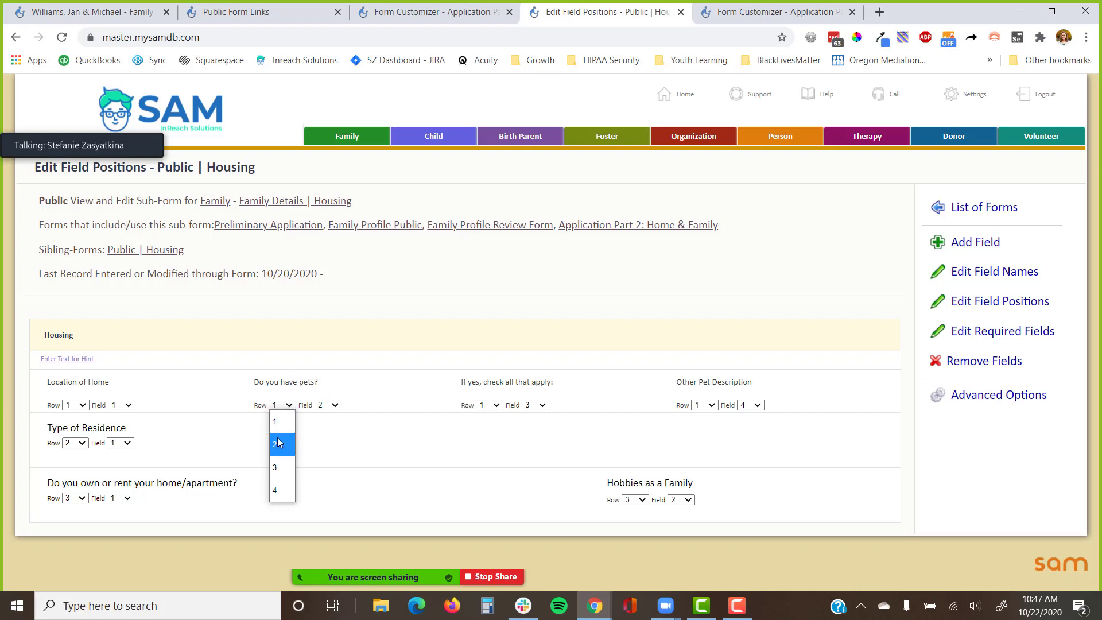
pyautogui.click(282, 405)
# Move Hobbies as a Family to row 4, pets to 5, If yes to 6, Other Pet Description to 5.
pyautogui.click(635, 500)
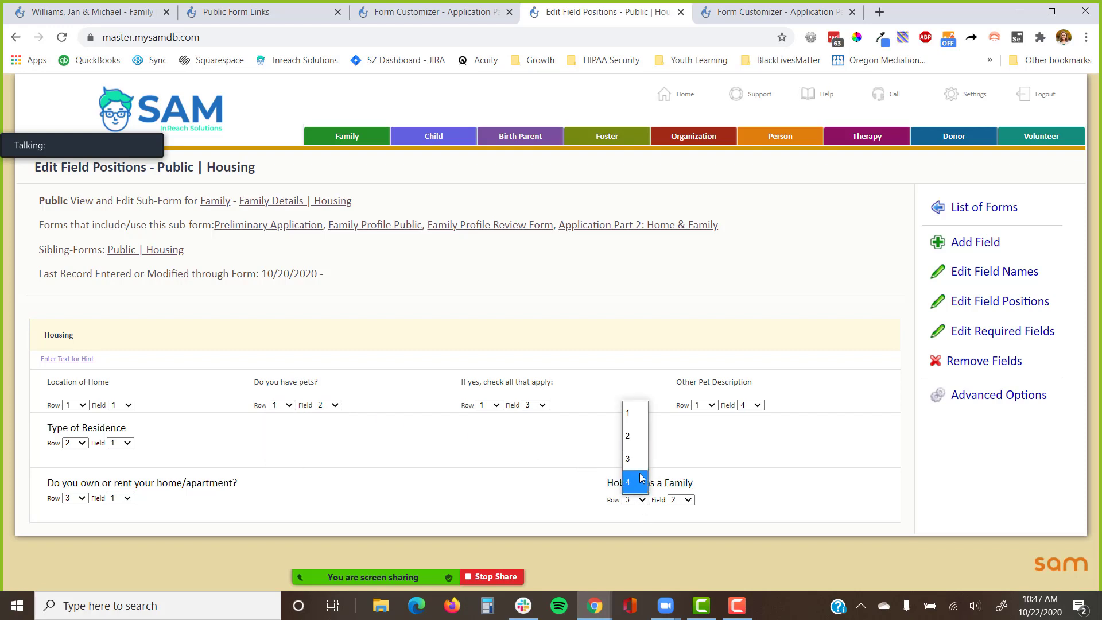
pyautogui.click(637, 481)
pyautogui.click(280, 405)
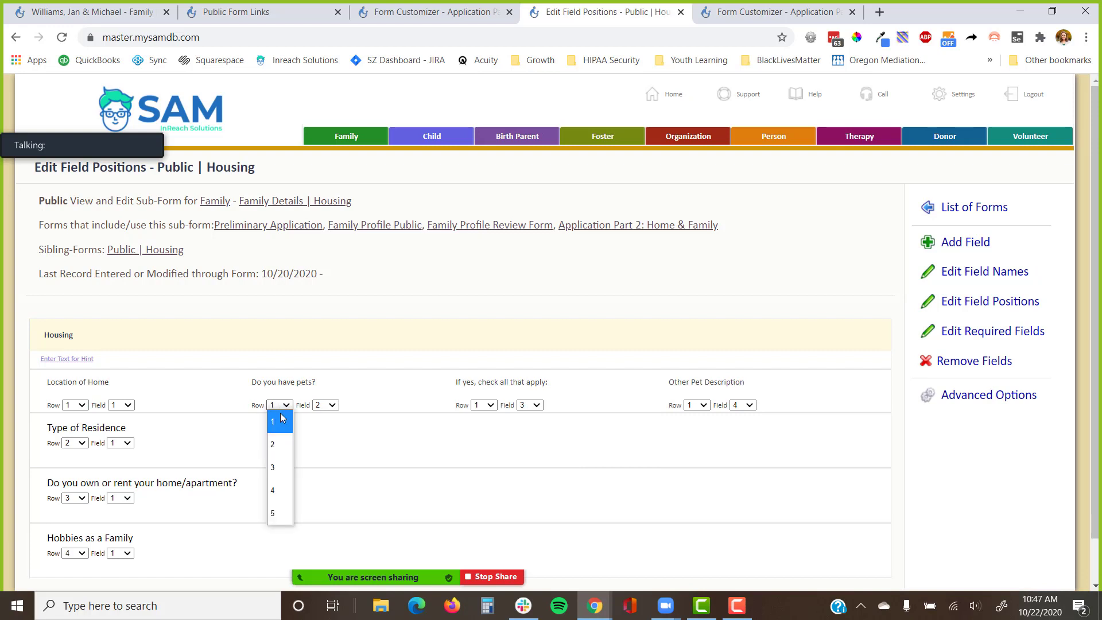
pyautogui.click(282, 513)
pyautogui.click(347, 405)
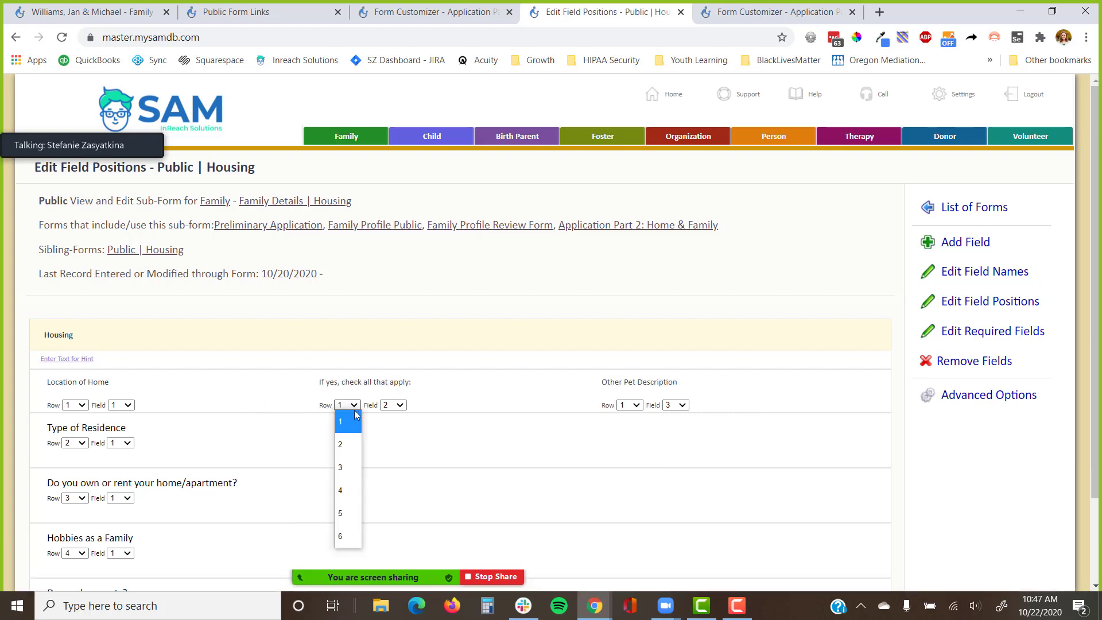
pyautogui.click(347, 536)
pyautogui.click(493, 406)
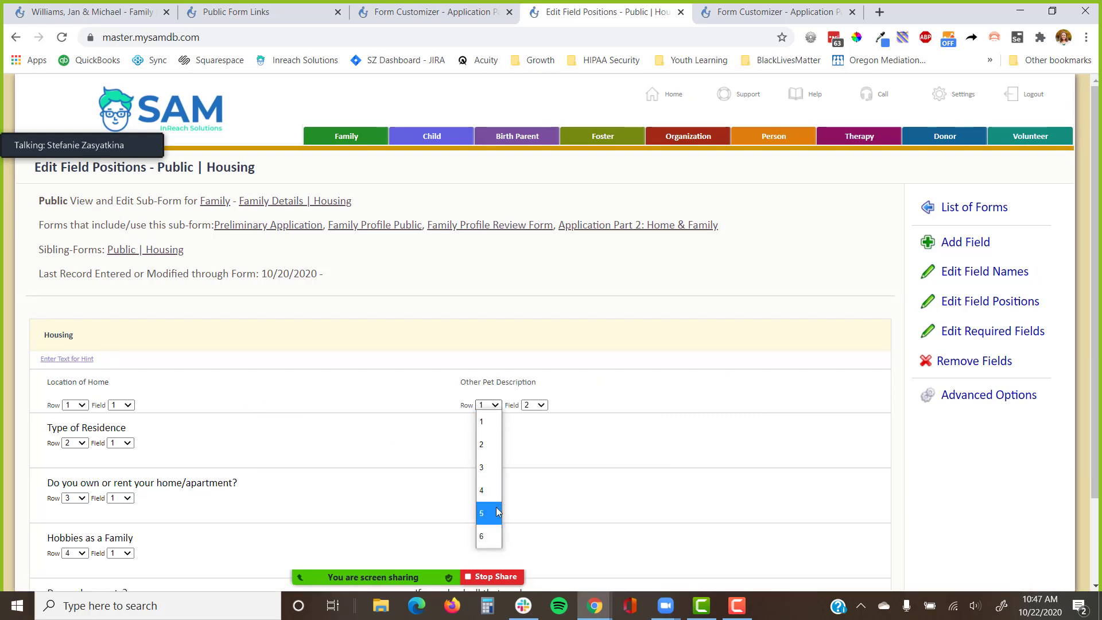
pyautogui.click(497, 512)
pyautogui.click(409, 16)
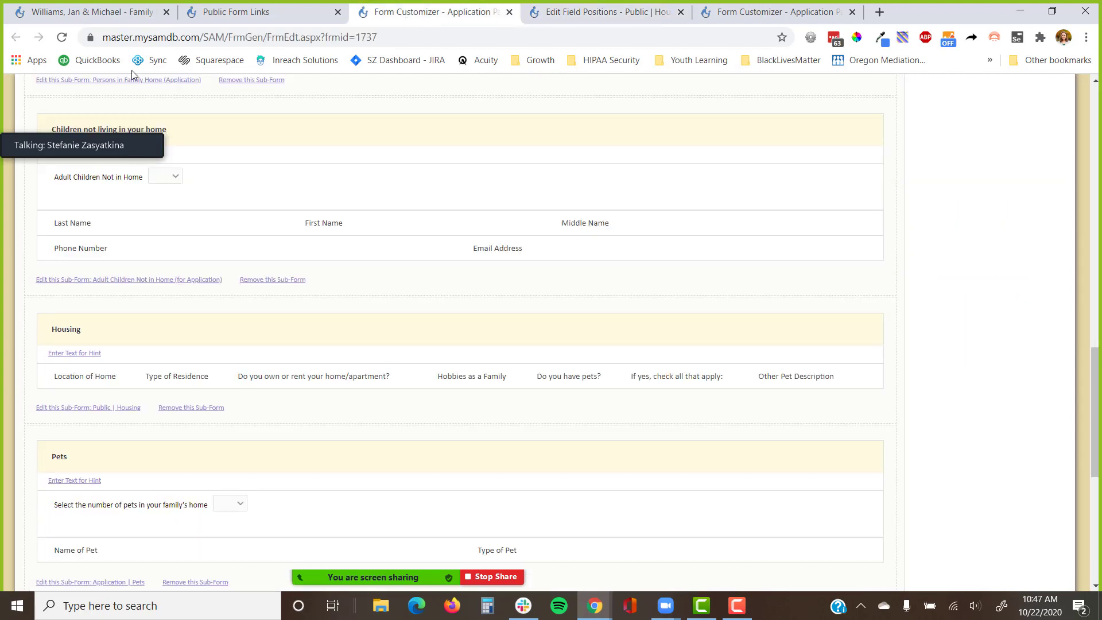
# Reload Application Part 2 to review the Housing rows, then return to Housing's field positions.
pyautogui.click(62, 37)
pyautogui.scroll(-1, 140, 283)
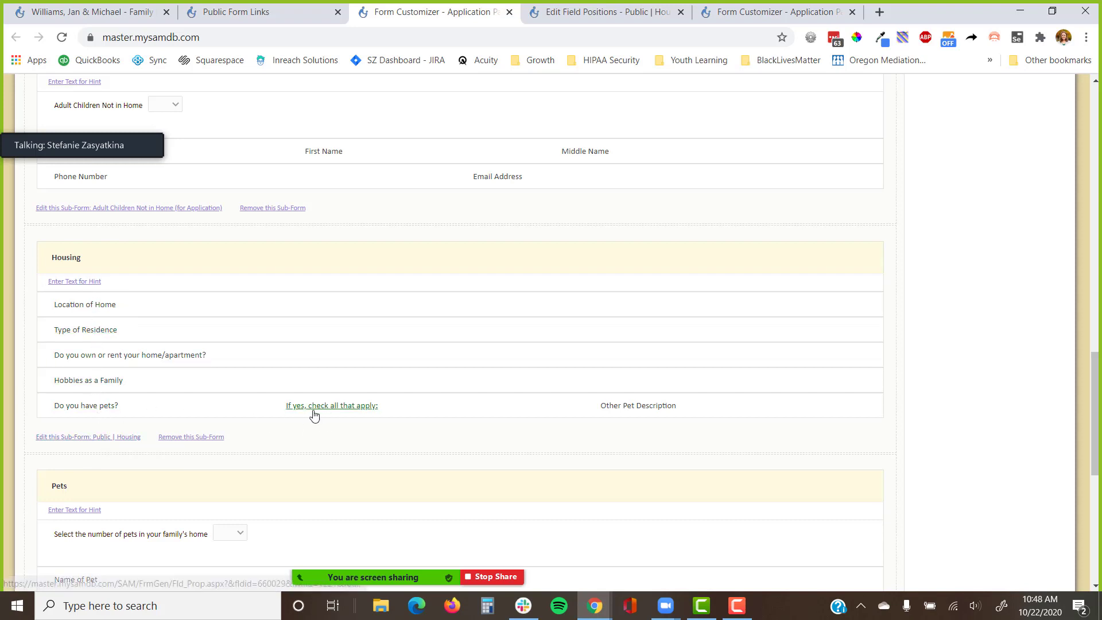
pyautogui.click(606, 13)
pyautogui.scroll(-2, 478, 263)
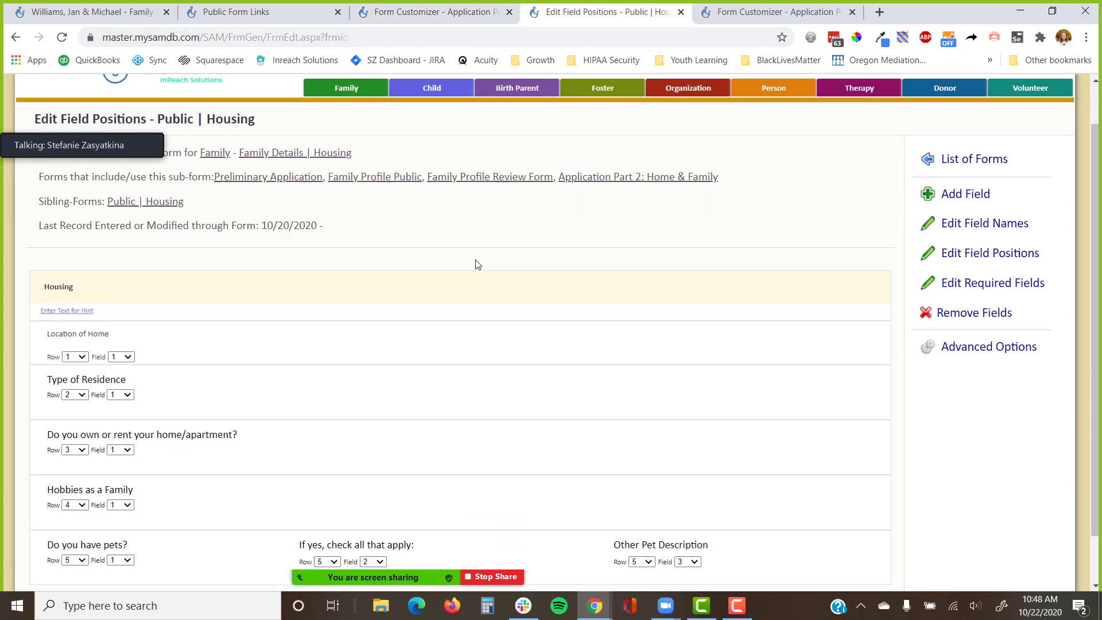
# Set If yes and Other Pet Description to row 6 and reload Application Part 2.
pyautogui.click(334, 507)
pyautogui.click(326, 463)
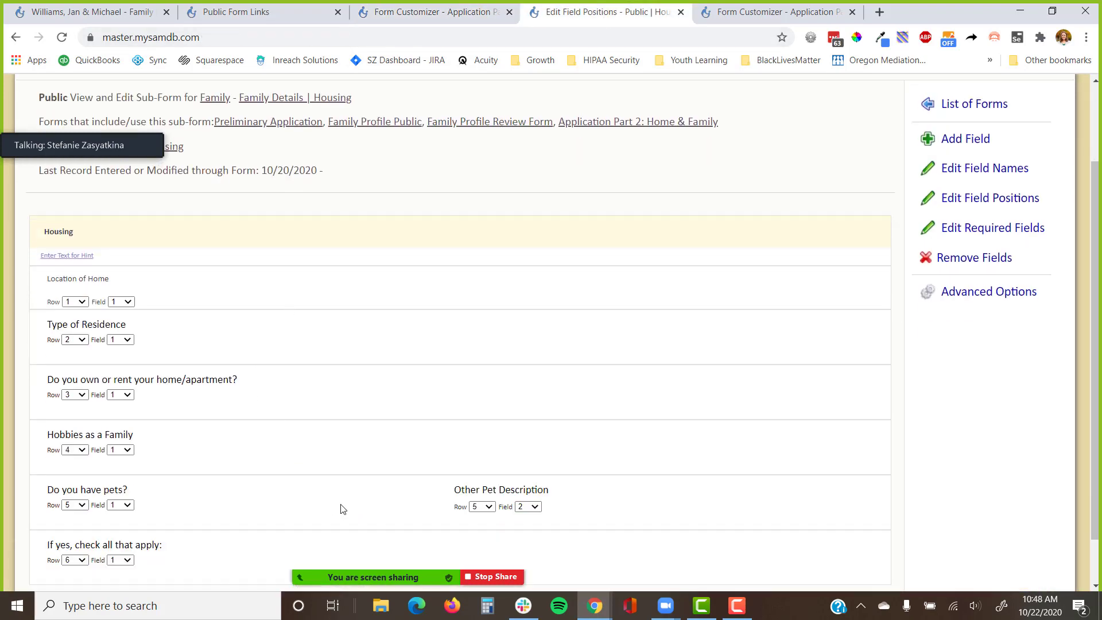
pyautogui.click(489, 507)
pyautogui.click(488, 468)
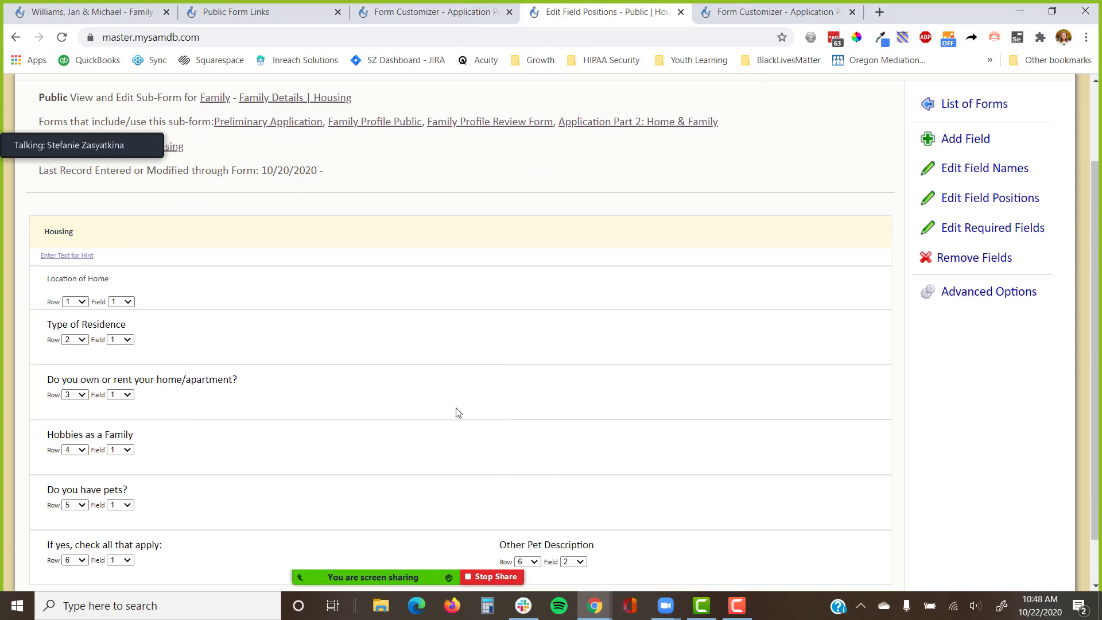
pyautogui.click(417, 11)
pyautogui.click(62, 37)
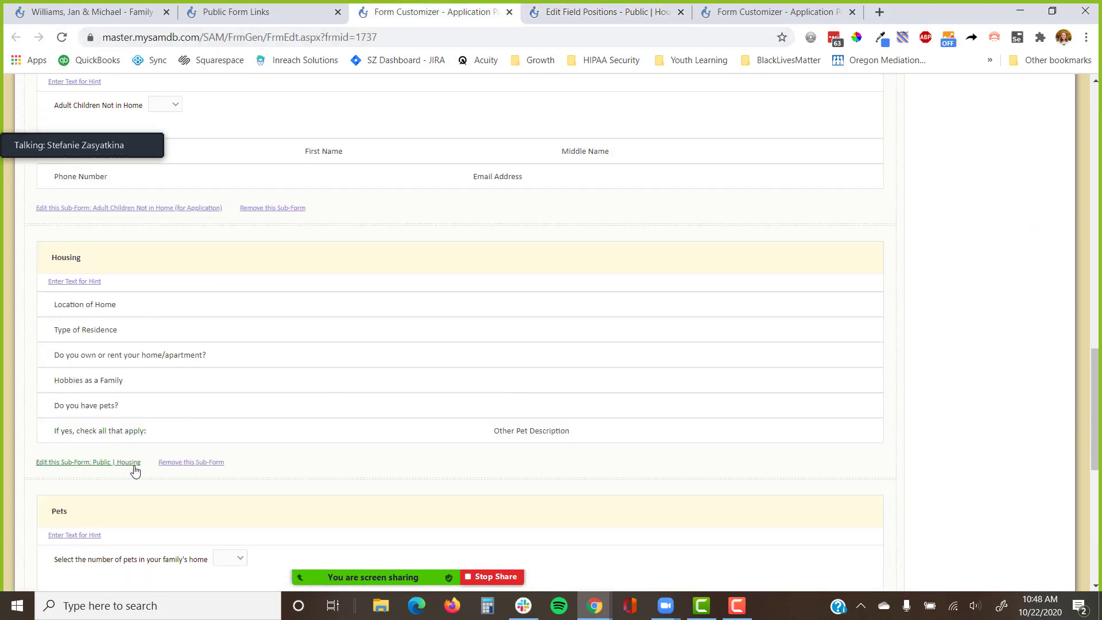
# Move Other Pet Description to row 7 and reload Application Part 2 to confirm.
pyautogui.click(573, 14)
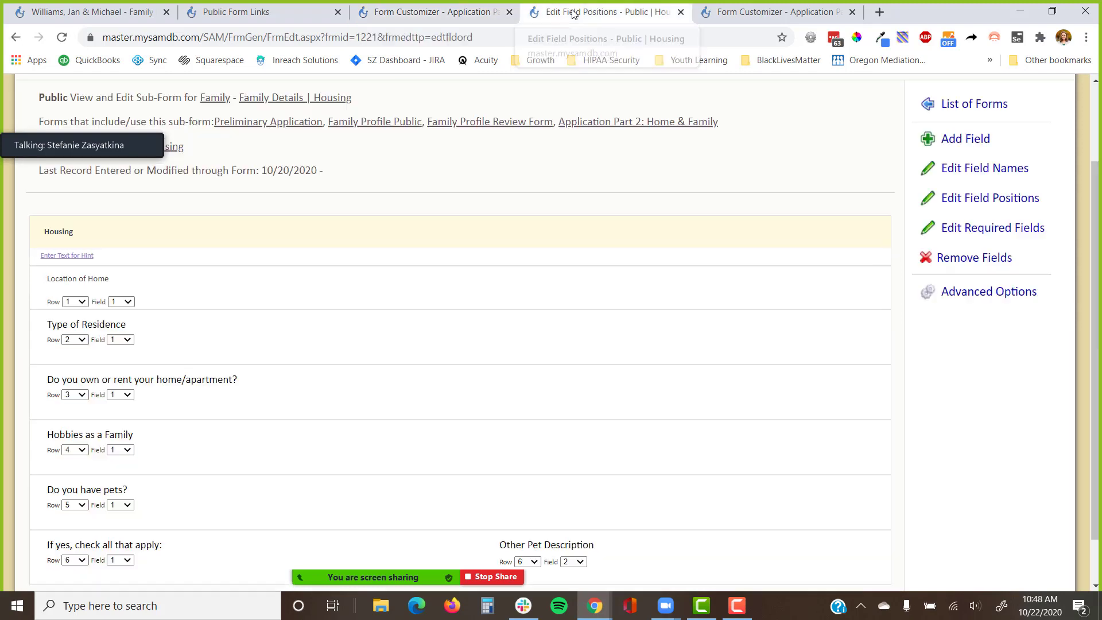
pyautogui.scroll(-2, 504, 450)
pyautogui.click(528, 506)
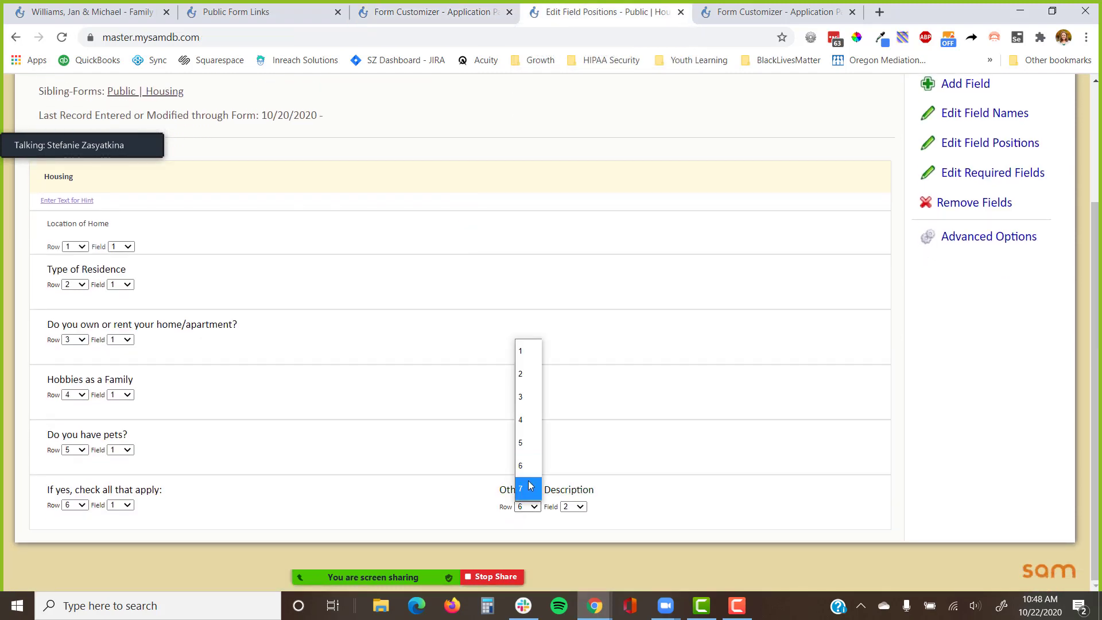
pyautogui.click(527, 488)
pyautogui.scroll(-1, 480, 117)
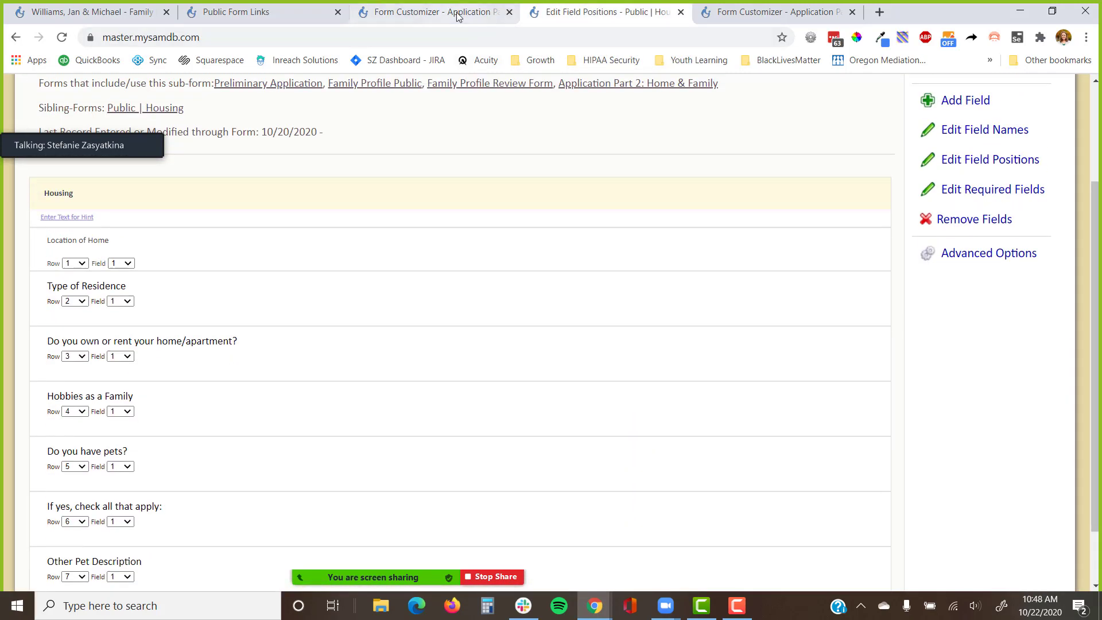
pyautogui.click(425, 12)
pyautogui.click(62, 37)
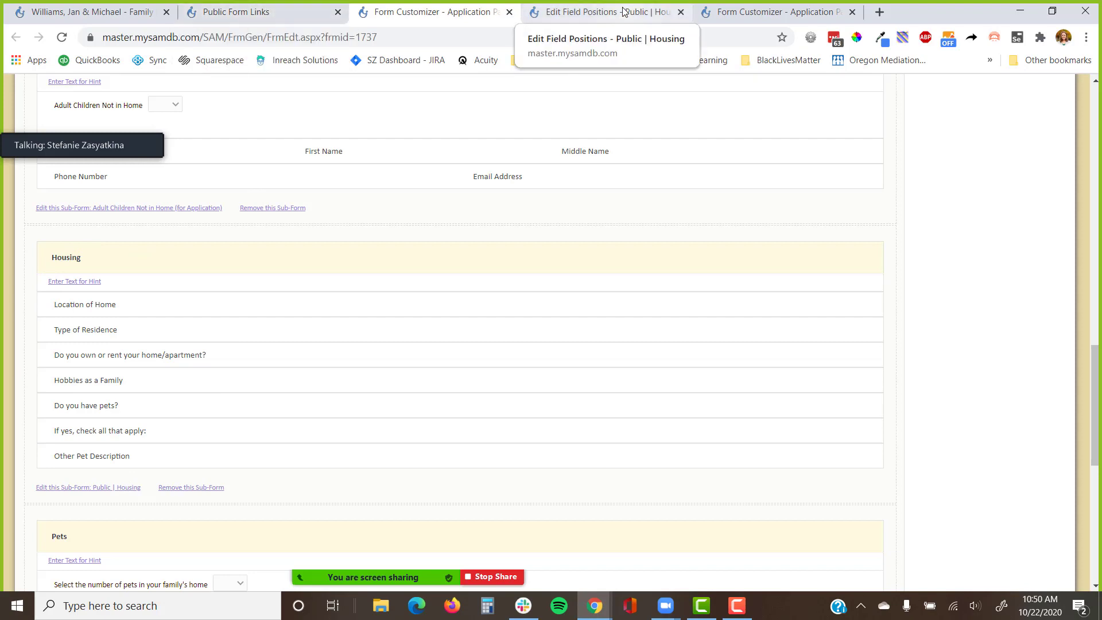
# Switch to the browser window with the Background Checks | Overview Form Customizer.
pyautogui.hotkey('alt', 'Tab')
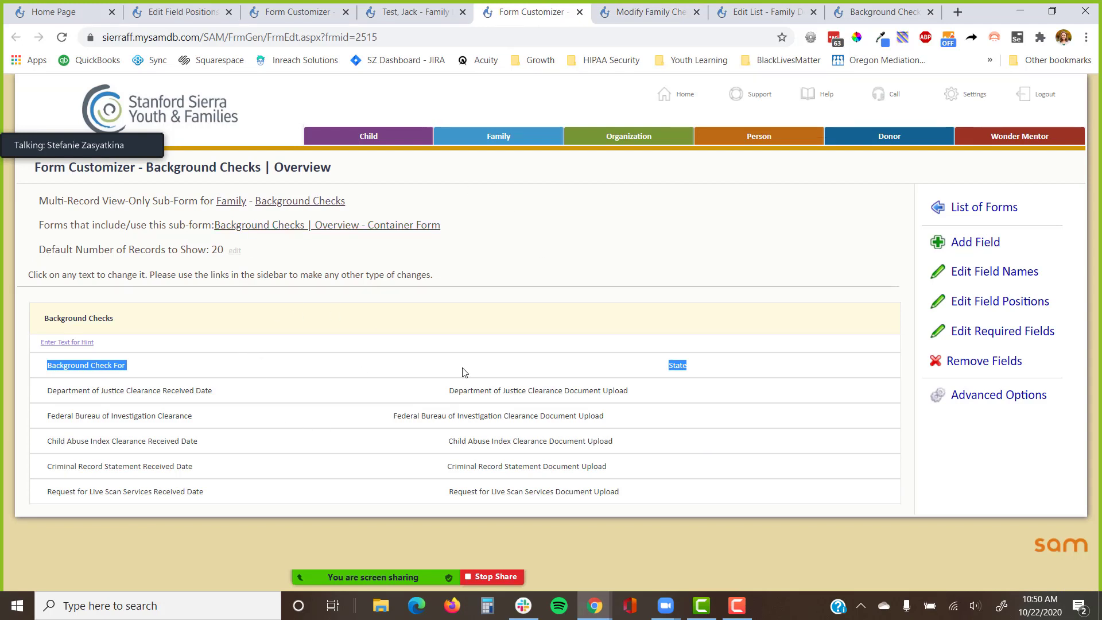
# Open Field Properties for the Federal Bureau of Investigation Clearance field in Background Checks | Overview.
pyautogui.moveTo(333, 167); pyautogui.dragTo(146, 167)
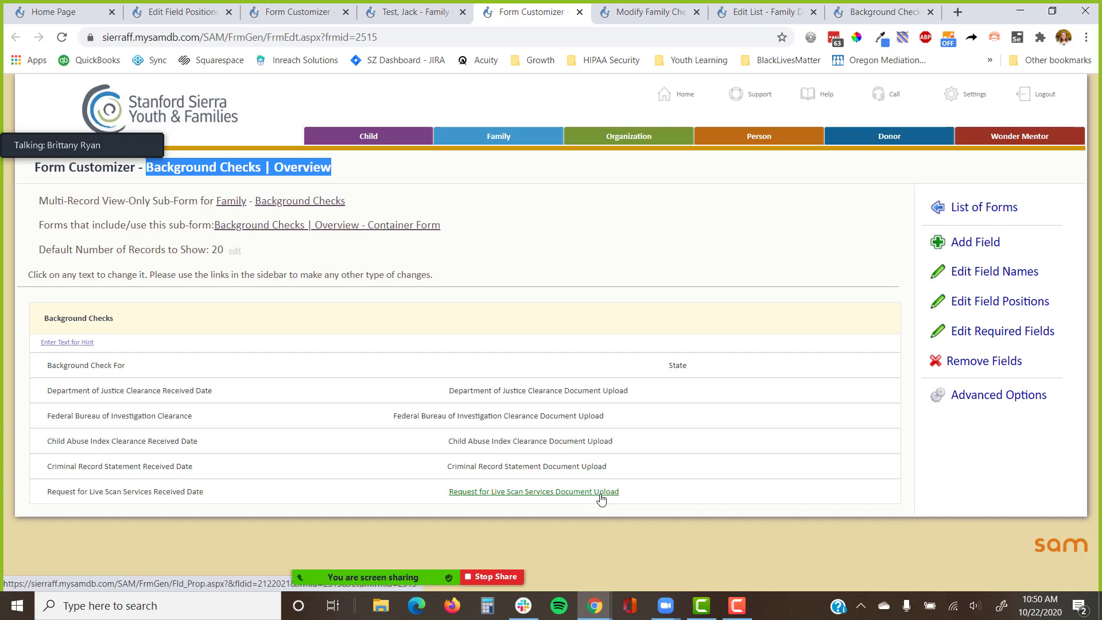
pyautogui.click(185, 417)
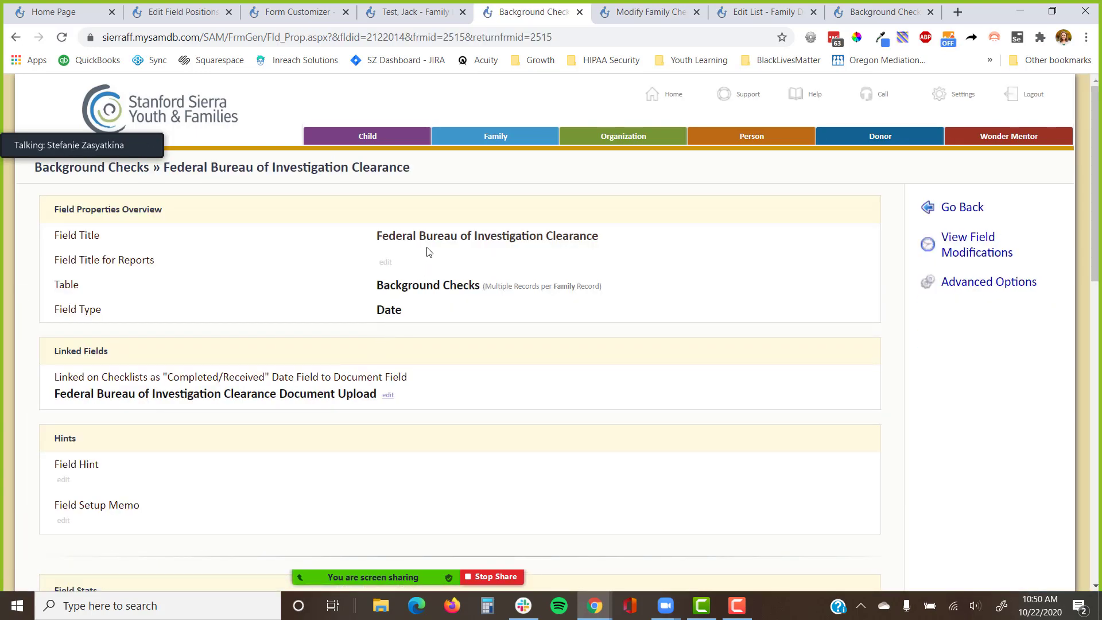
# Retitle the field 'Federal Bureau of Investigation Clearance Received Date' and go back to the overview form.
pyautogui.click(468, 241)
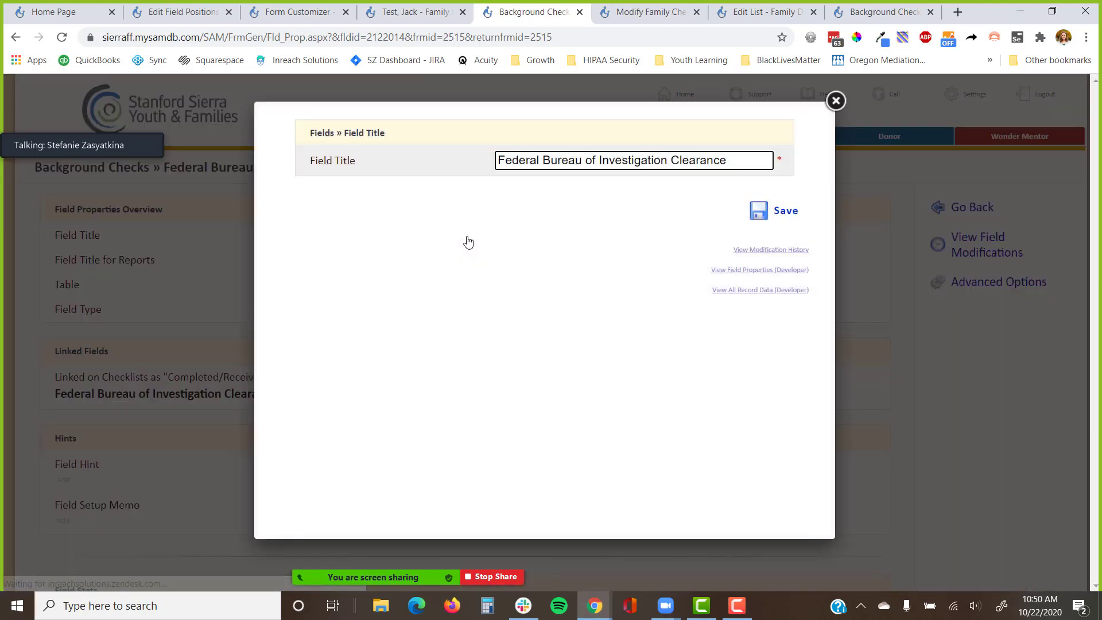
pyautogui.write('REc')
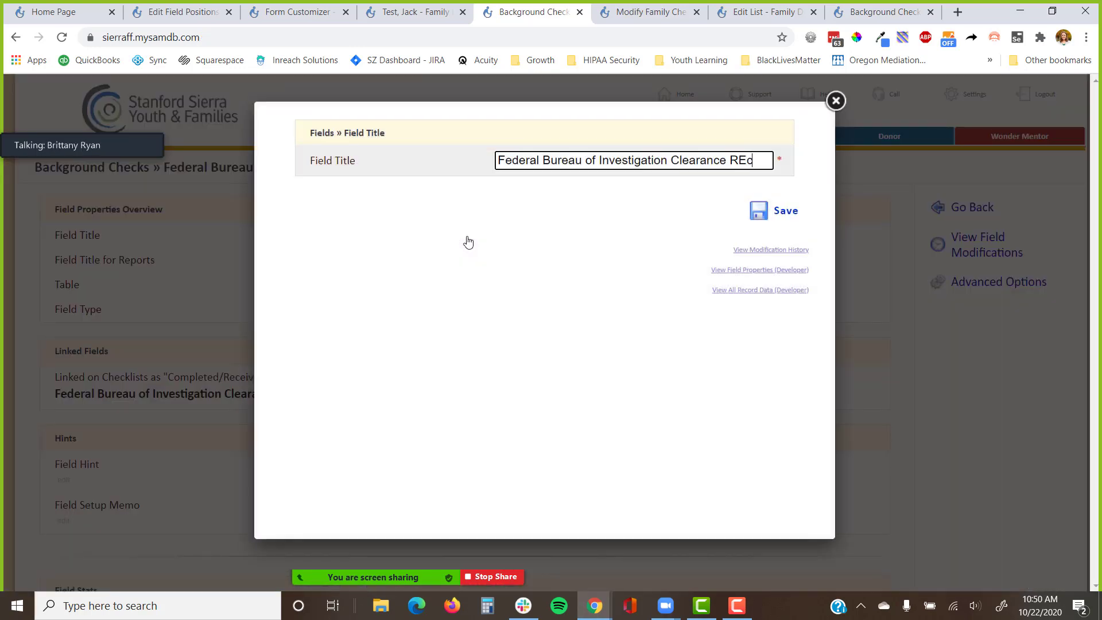
pyautogui.press('BackSpace')
pyautogui.press('BackSpace')
pyautogui.write('eceived Date')
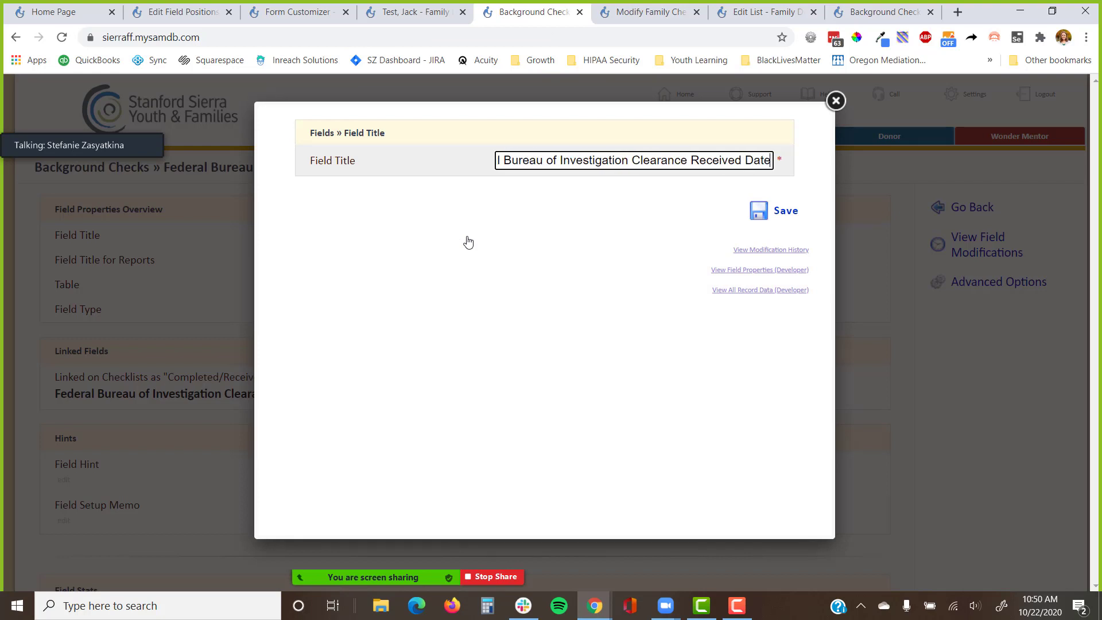
pyautogui.press('Return')
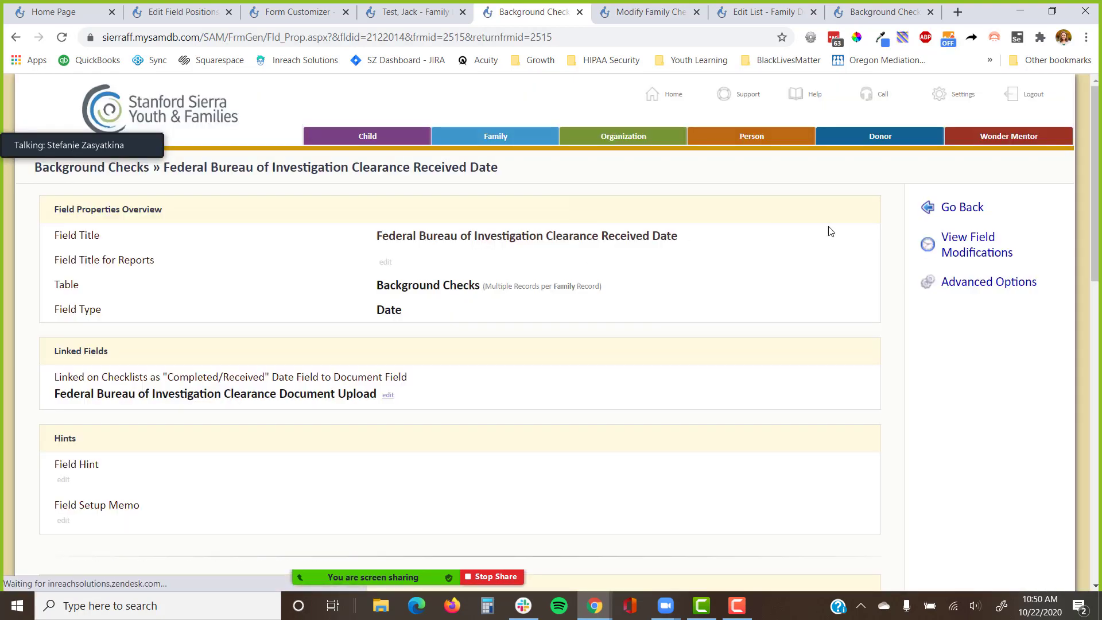
pyautogui.click(946, 207)
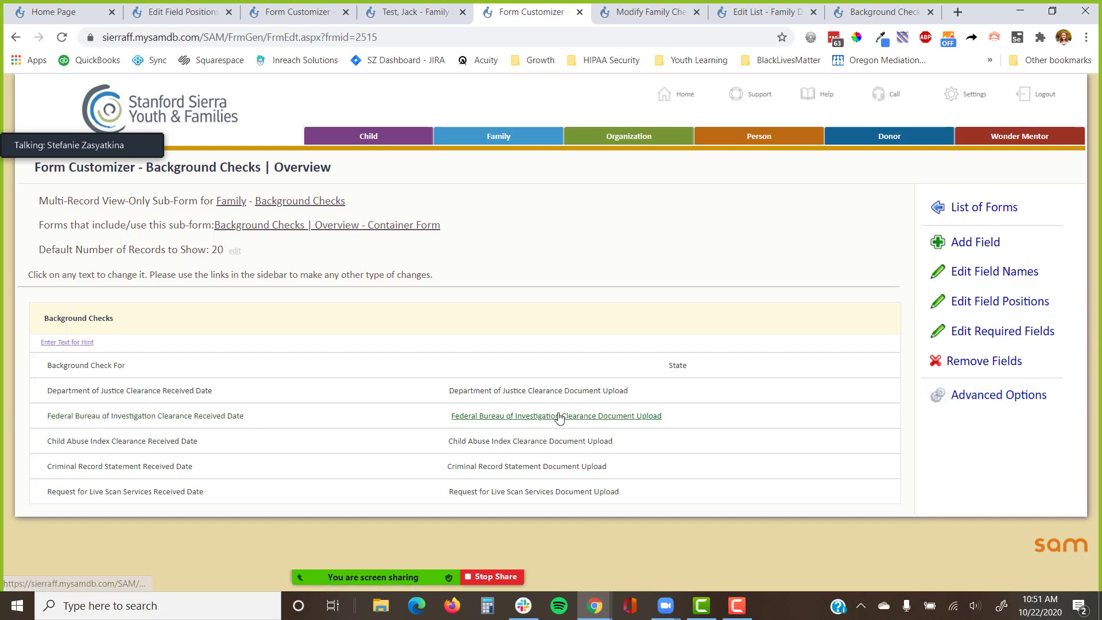
# Review the Single Row, memo row and Multiple Rows layout options in the form's Form Properties.
pyautogui.click(999, 394)
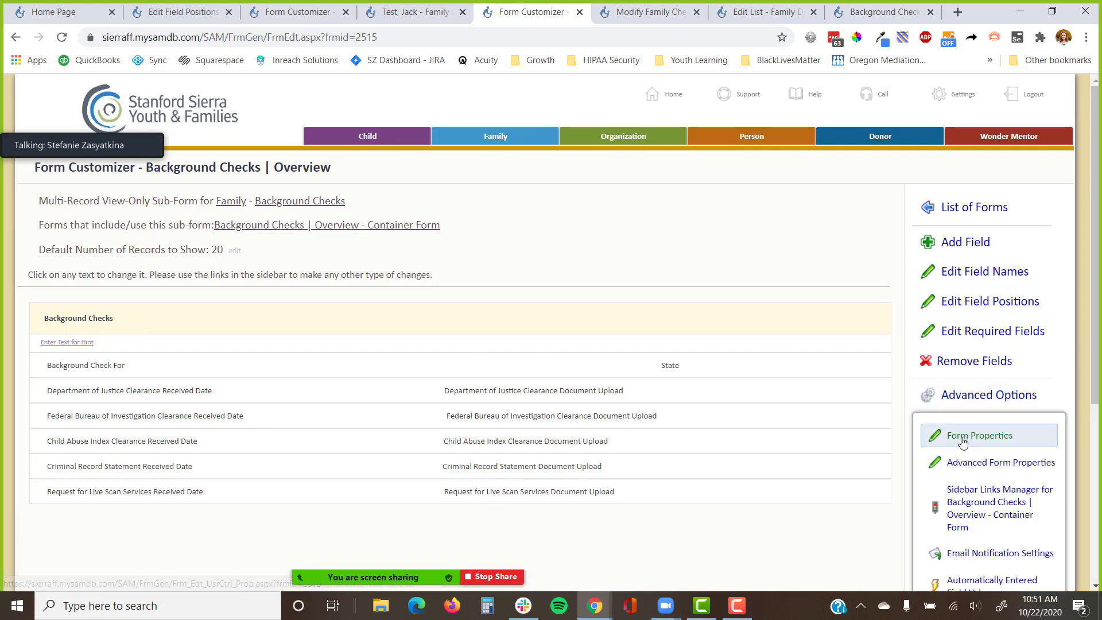
pyautogui.click(979, 435)
pyautogui.scroll(-4, 555, 396)
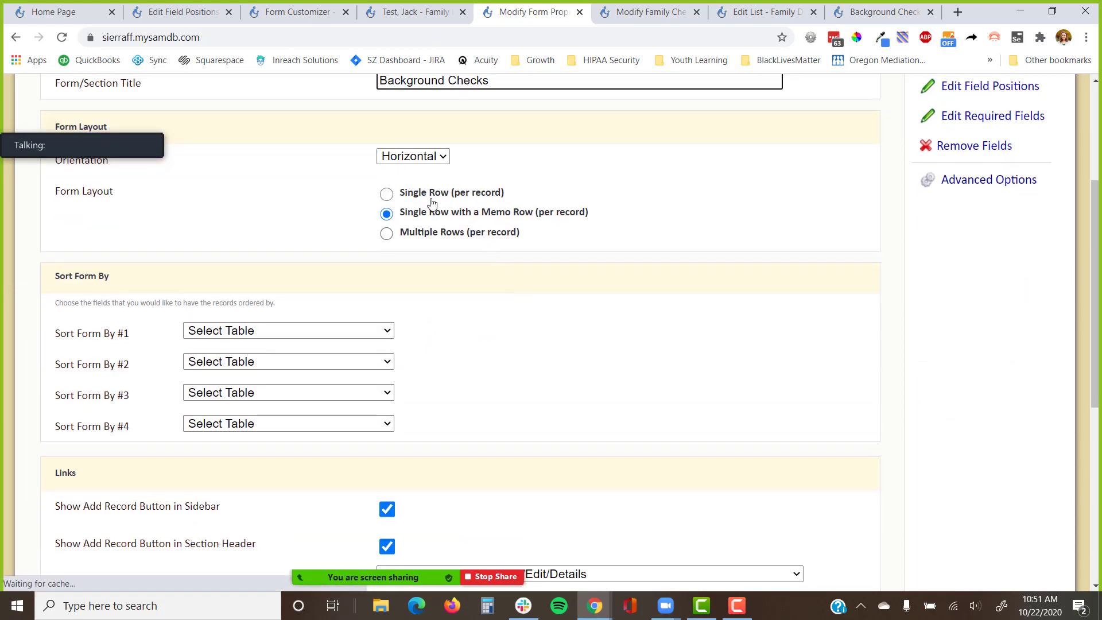
pyautogui.moveTo(514, 193); pyautogui.dragTo(391, 212)
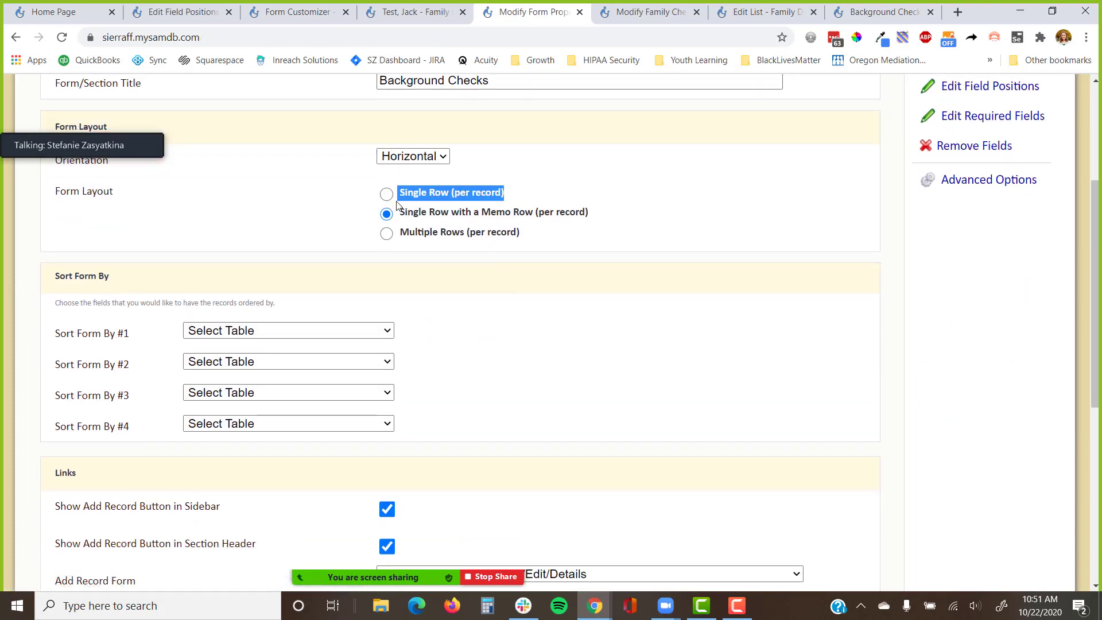
pyautogui.moveTo(597, 212); pyautogui.dragTo(405, 216)
pyautogui.moveTo(529, 236); pyautogui.dragTo(402, 244)
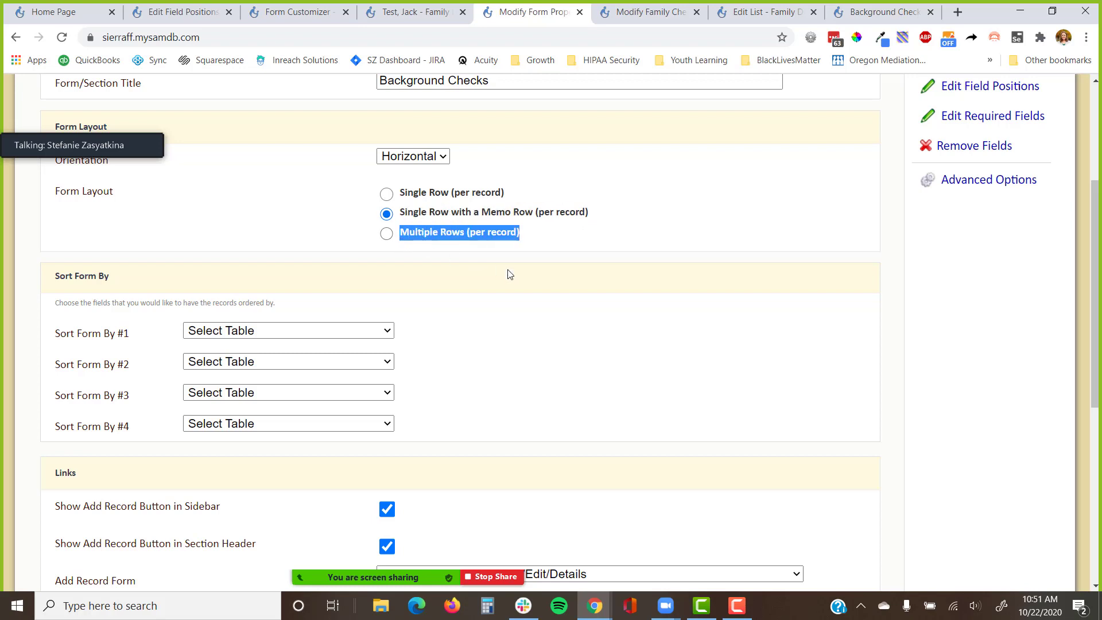
pyautogui.click(985, 324)
# Open Edit Field Positions for the Background Checks | Overview form.
pyautogui.scroll(4, 969, 357)
pyautogui.click(998, 306)
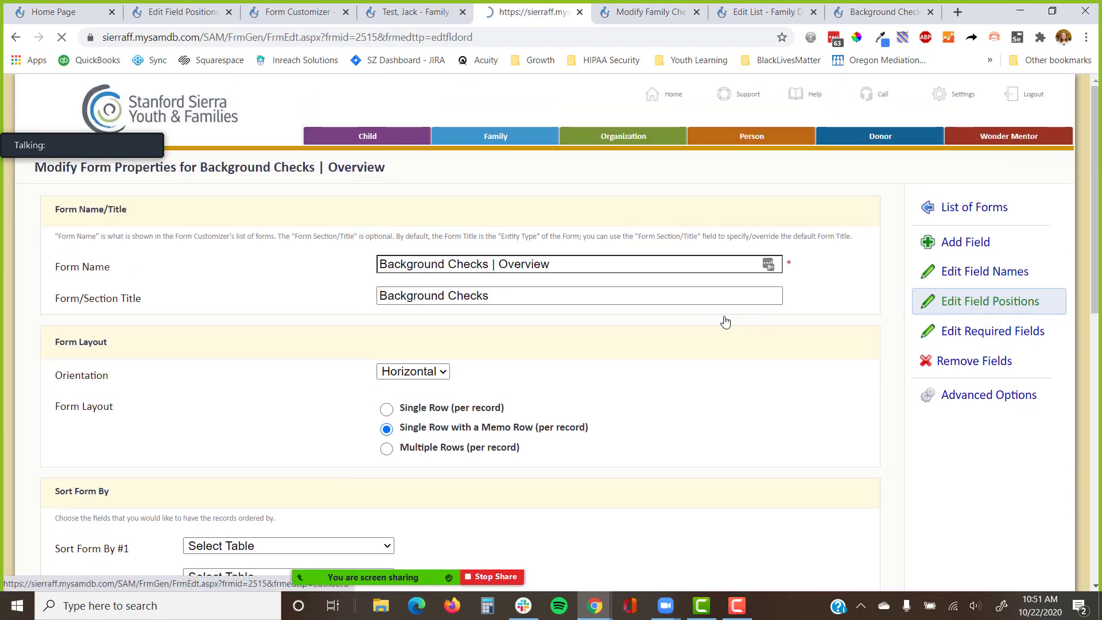
pyautogui.scroll(-2, 655, 374)
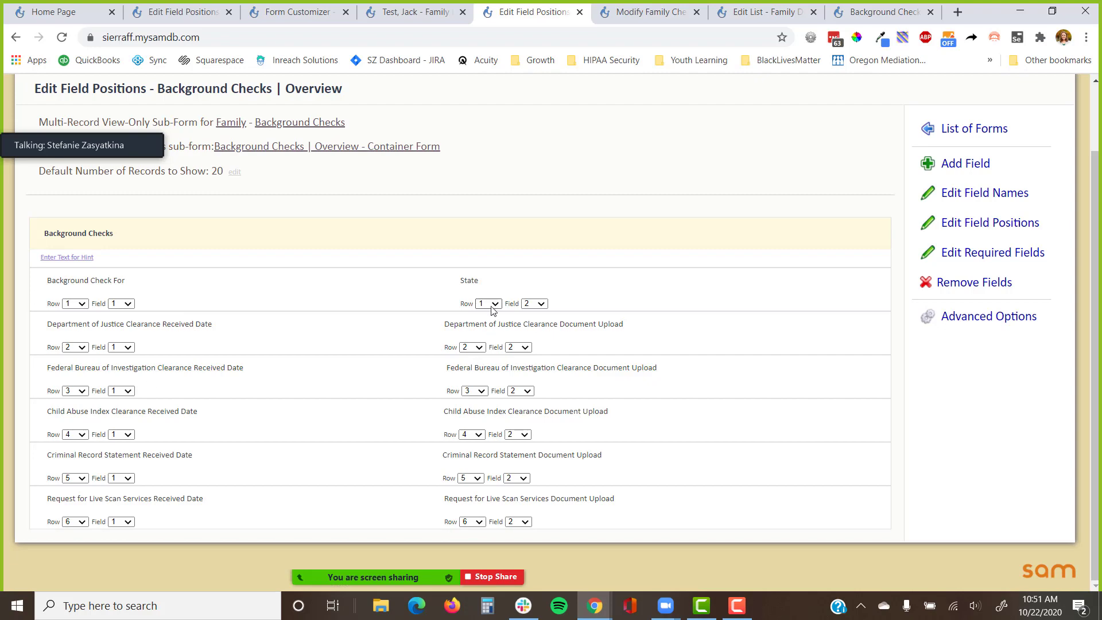
# Reload the family's Background Checks record to show the renamed FBI Clearance Received Date field.
pyautogui.scroll(2, 471, 436)
pyautogui.click(419, 7)
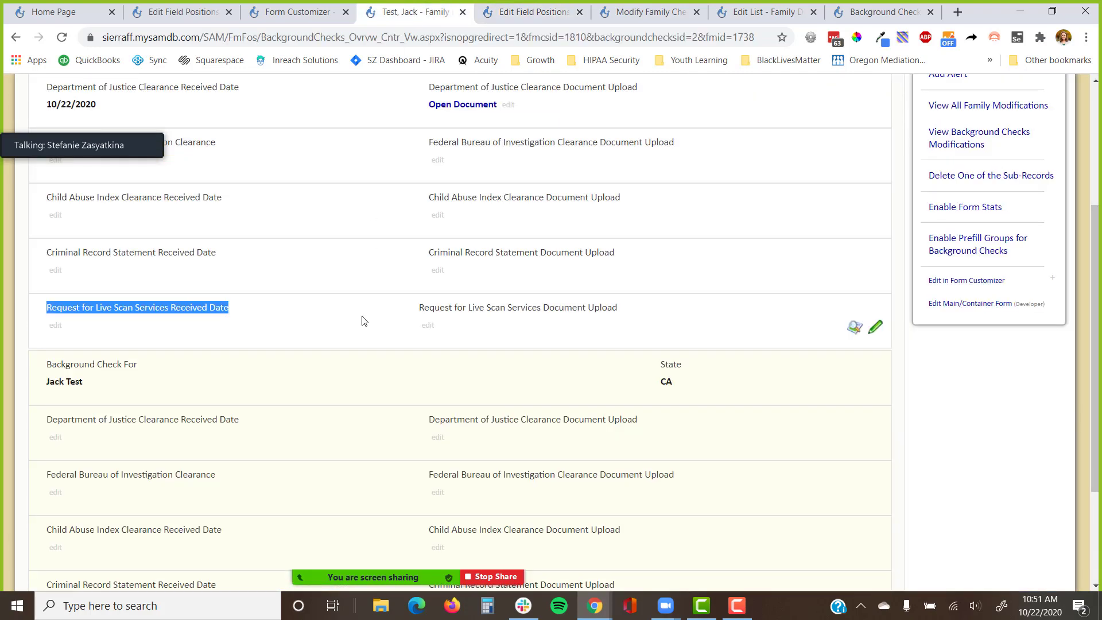
pyautogui.scroll(3, 361, 319)
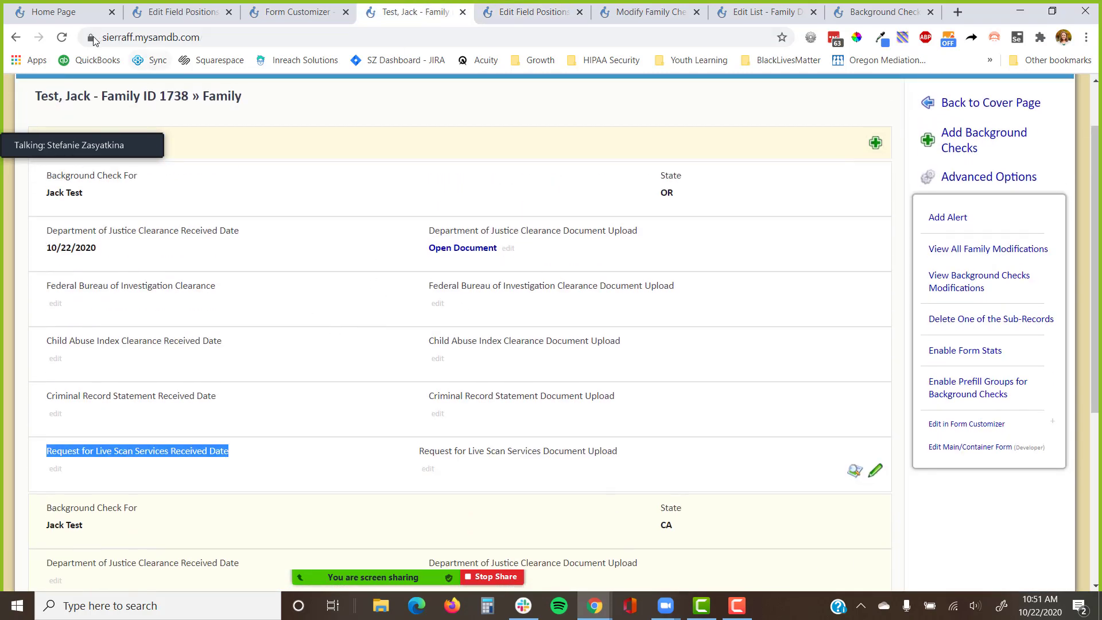
pyautogui.click(62, 37)
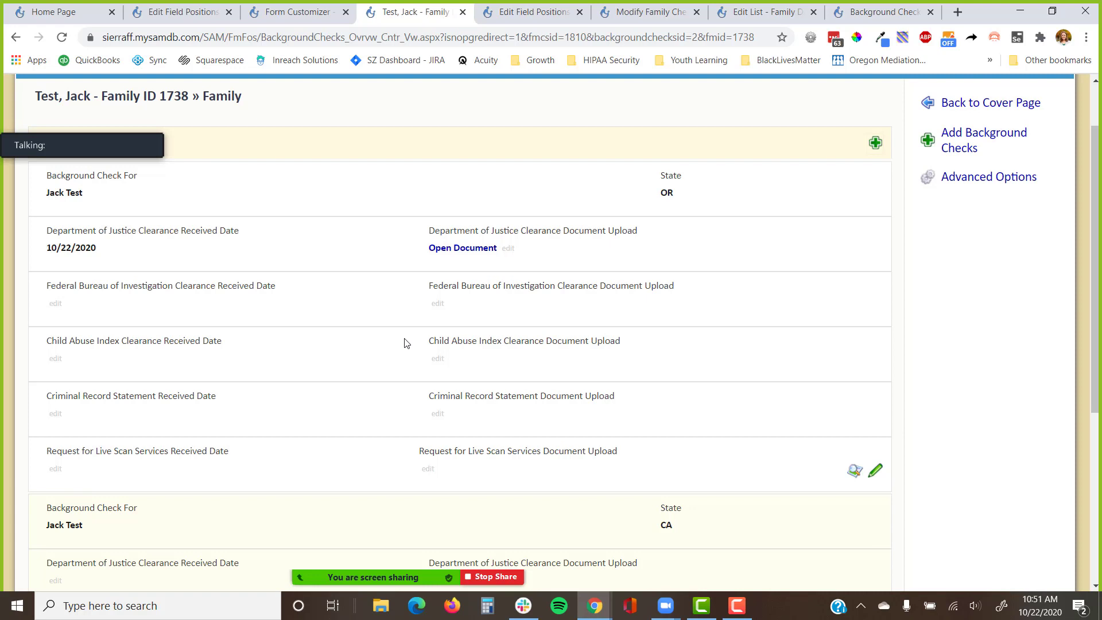
pyautogui.moveTo(677, 455); pyautogui.dragTo(390, 461)
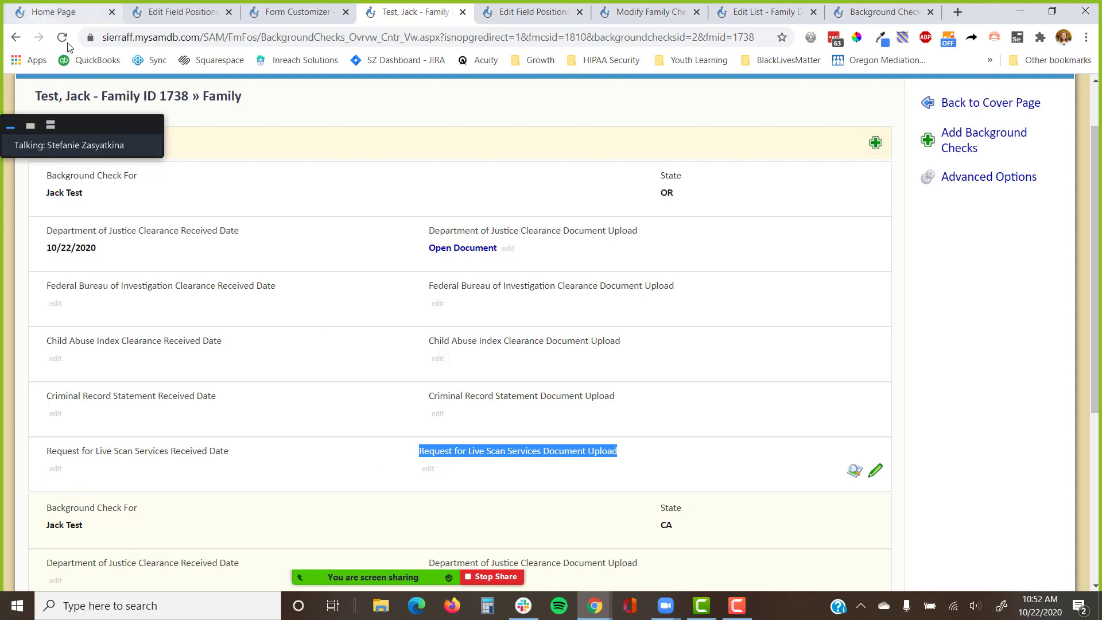
pyautogui.click(54, 127)
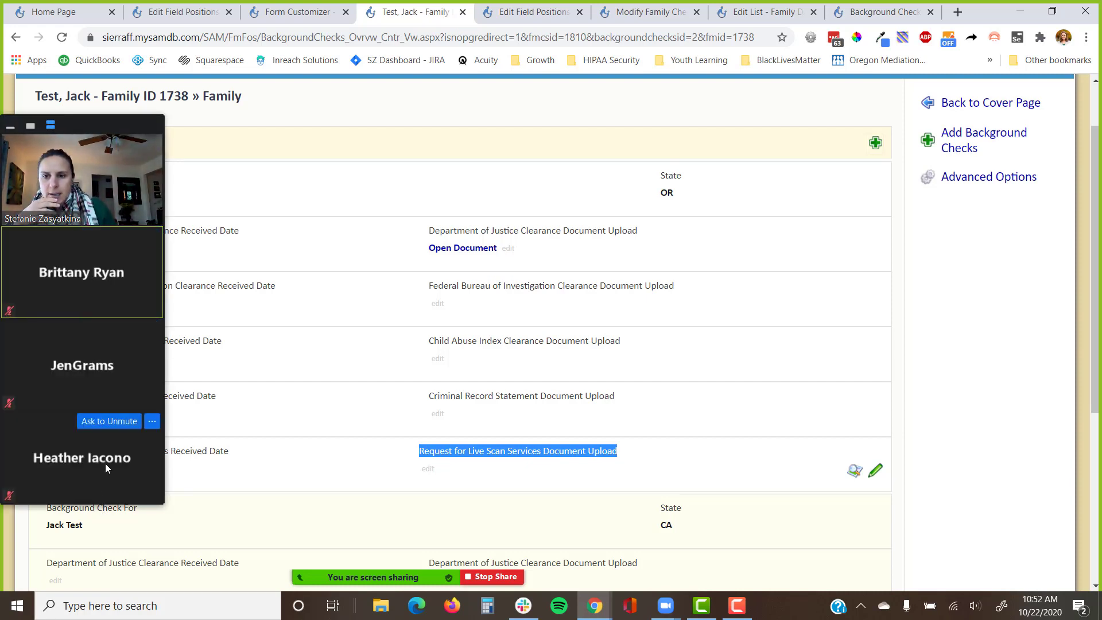
pyautogui.click(399, 122)
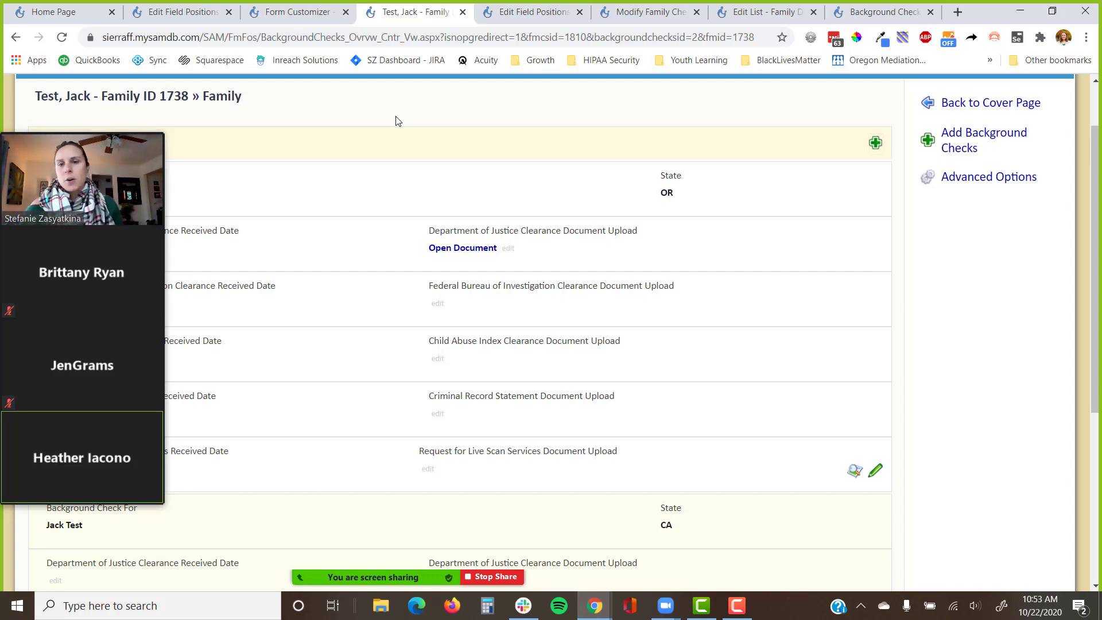
# Open the Create New Form page for the Background Checks table from the Form Customizer.
pyautogui.click(284, 7)
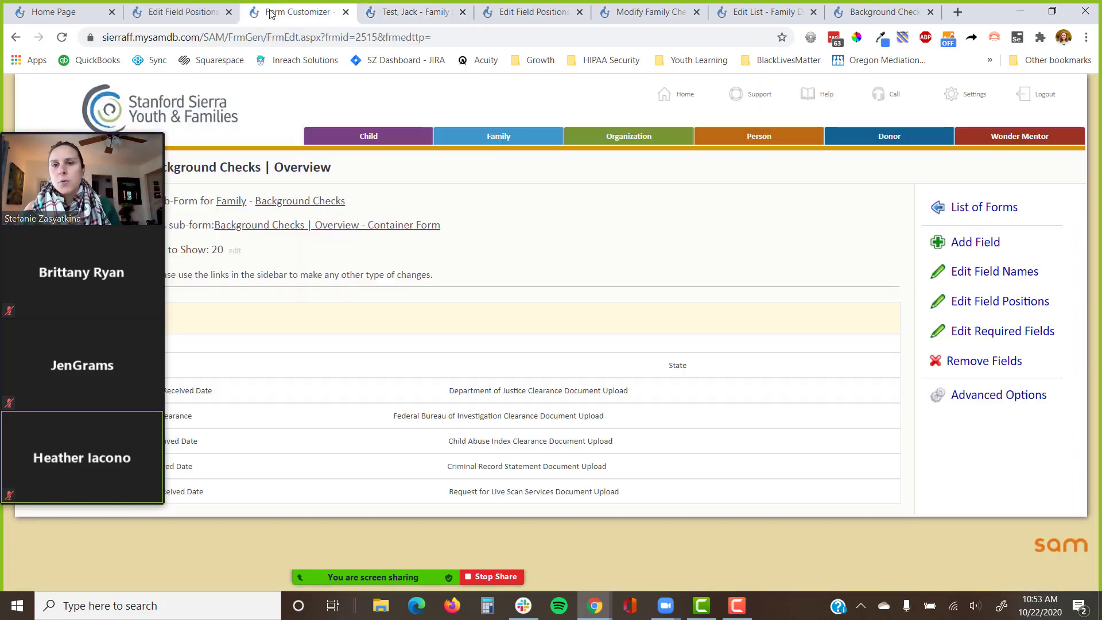
pyautogui.click(281, 205)
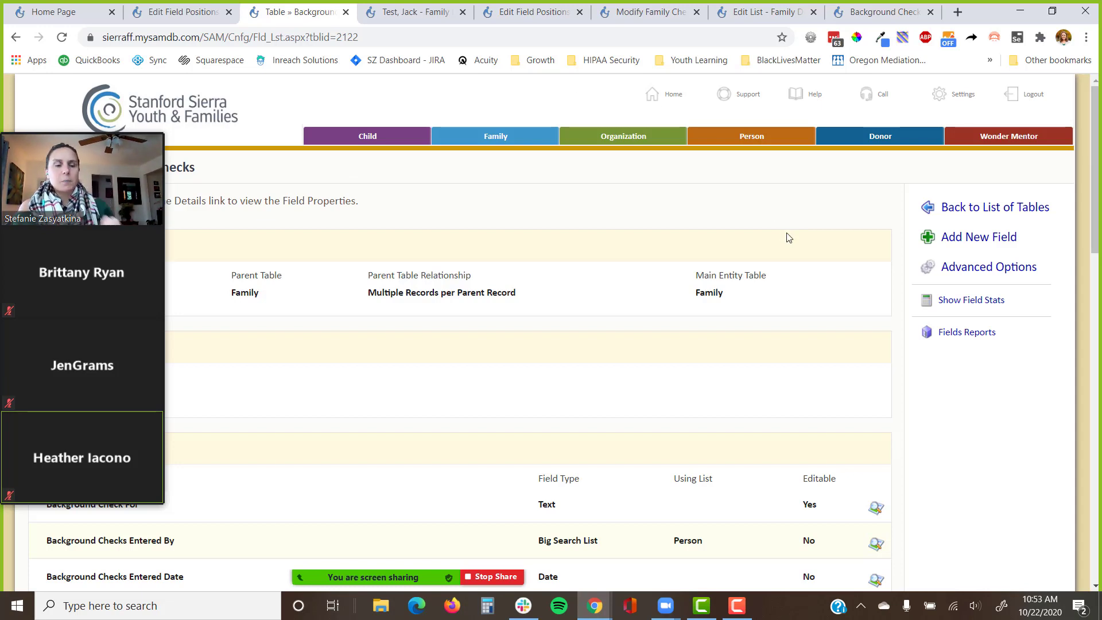
pyautogui.click(1026, 280)
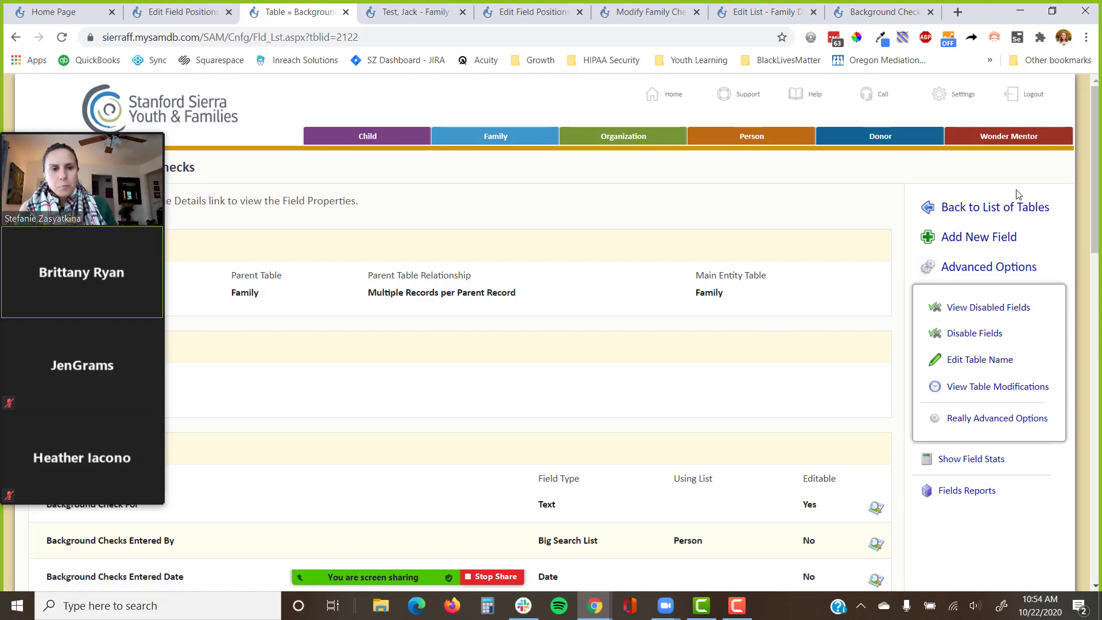
pyautogui.click(996, 419)
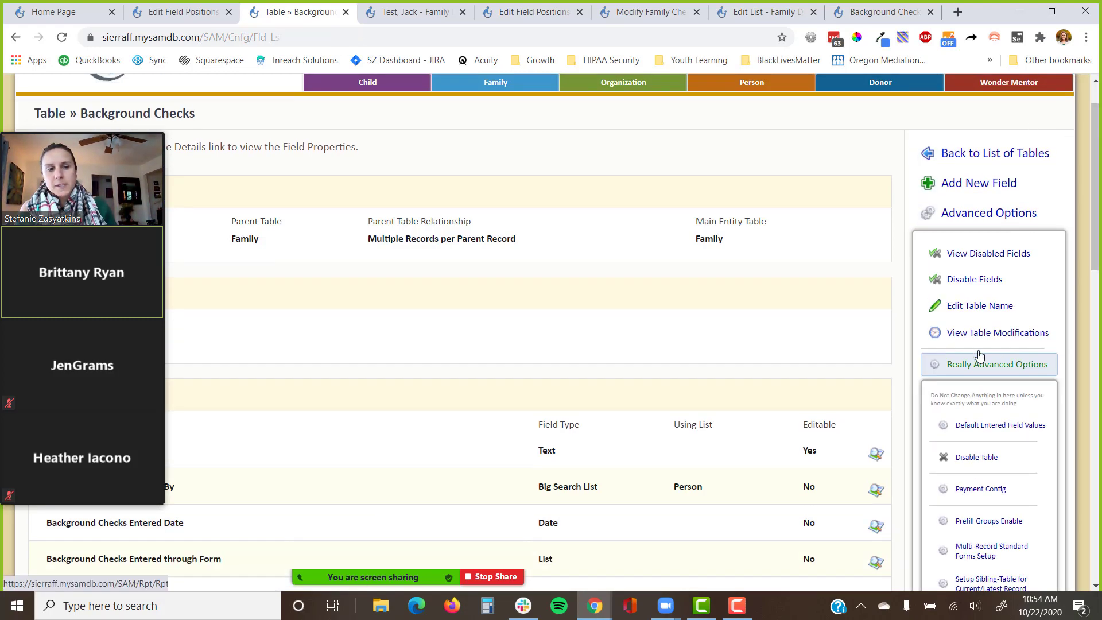
pyautogui.scroll(-3, 976, 345)
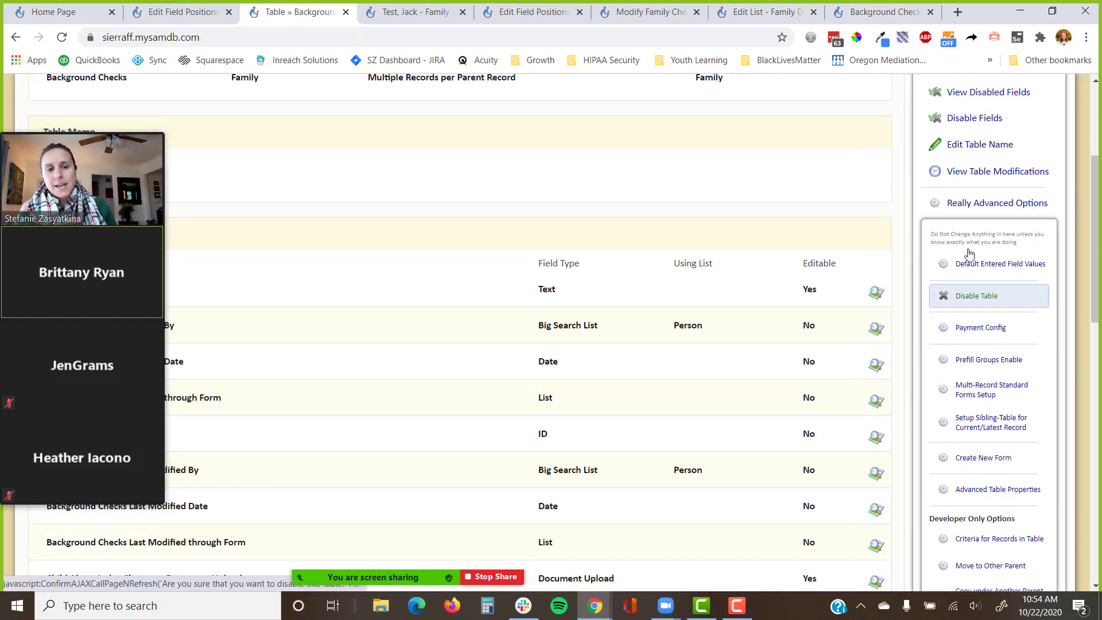
pyautogui.click(967, 460)
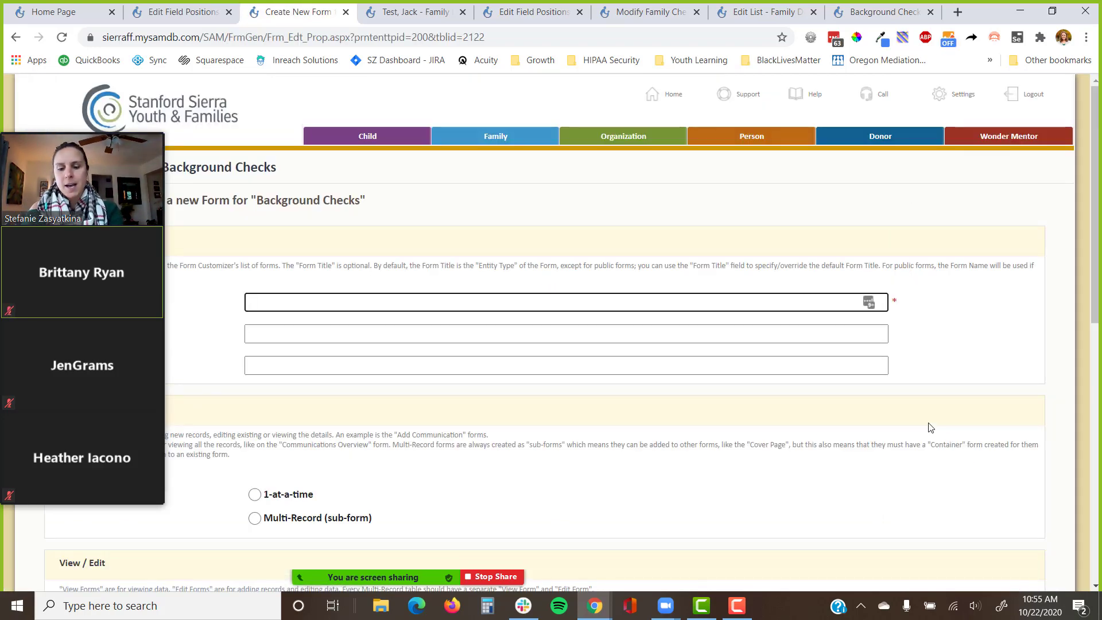
# Name the new form 'Family Portal | Background Checks Edit' with the title 'Background Checks'.
pyautogui.write('Family Portal')
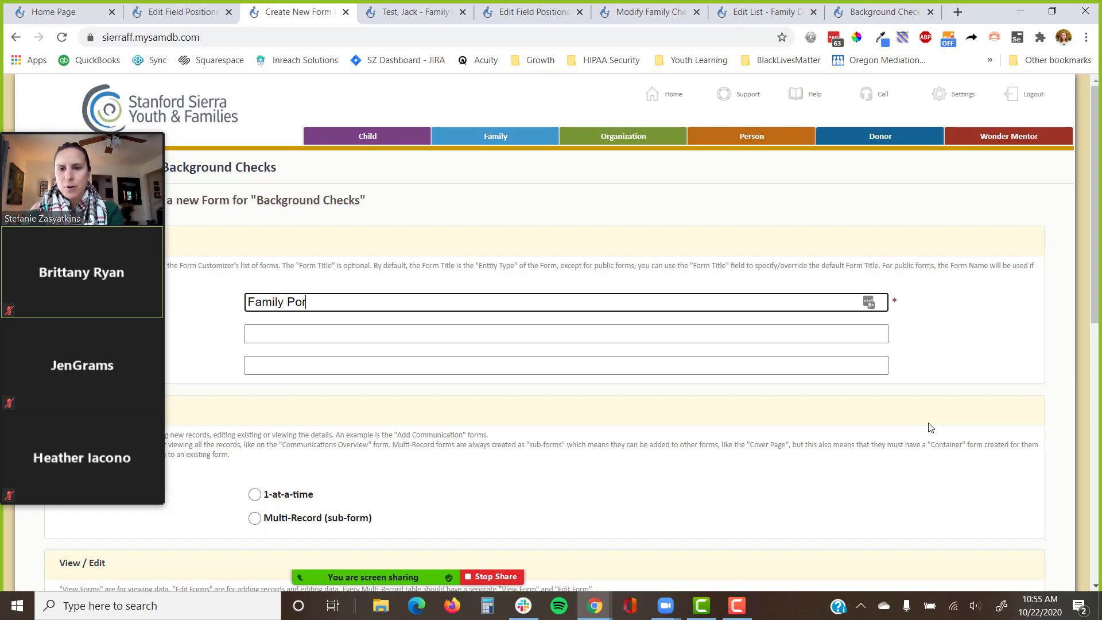
pyautogui.press('BackSpace')
pyautogui.press('BackSpace')
pyautogui.write('al')
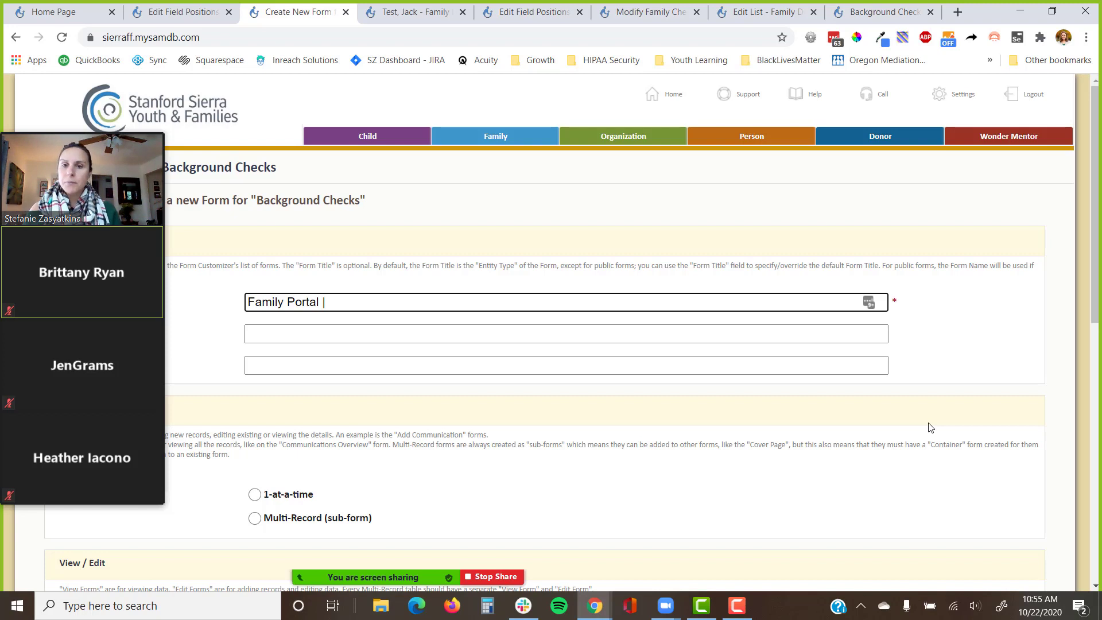
pyautogui.write('Back')
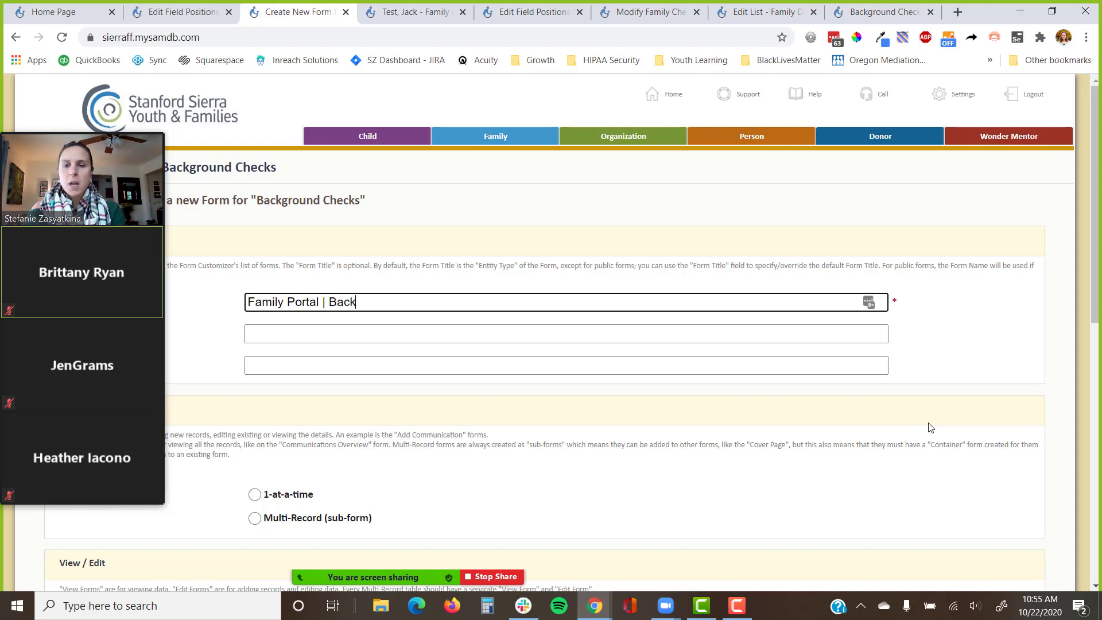
pyautogui.write('ground Chec')
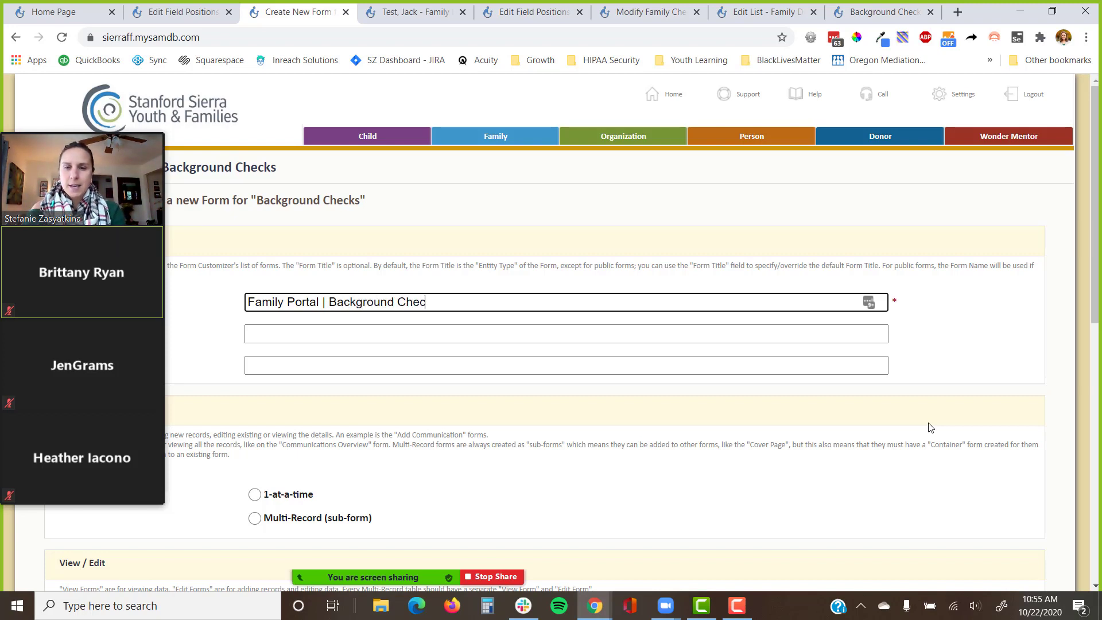
pyautogui.write('ks Add')
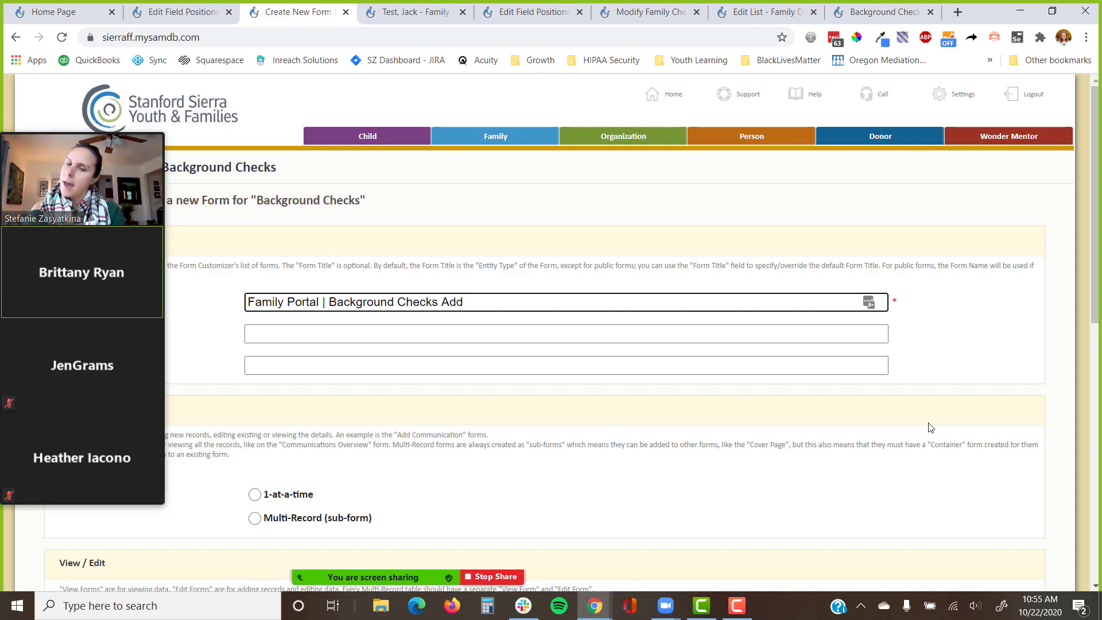
pyautogui.write('/')
pyautogui.press('BackSpace')
pyautogui.press('BackSpace')
pyautogui.press('BackSpace')
pyautogui.press('BackSpace')
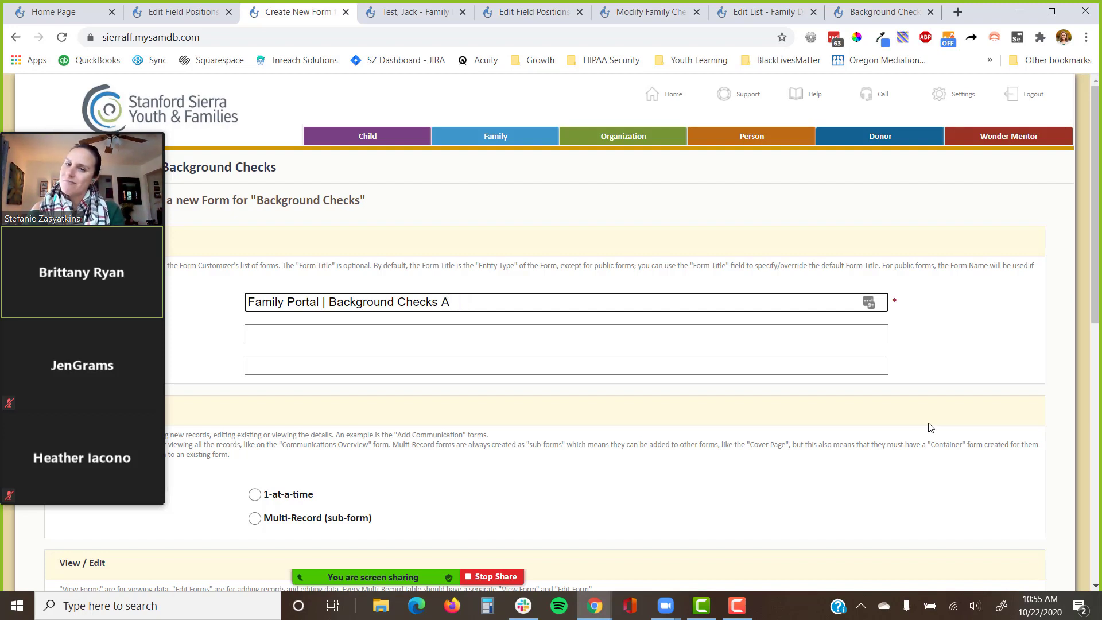
pyautogui.write('Edit')
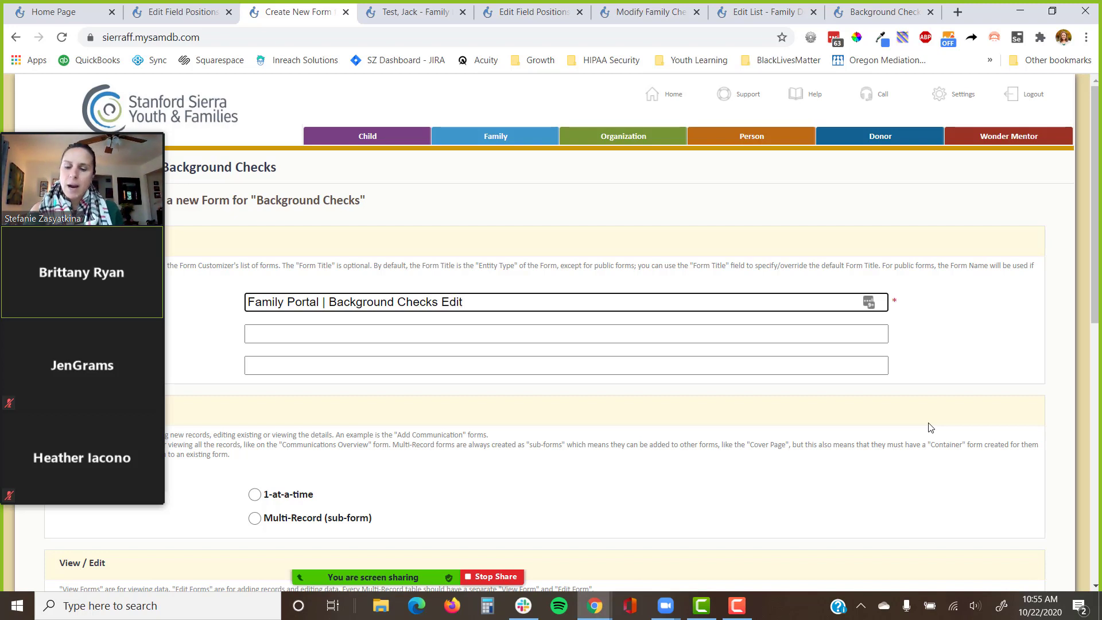
pyautogui.click(753, 336)
pyautogui.write('Background')
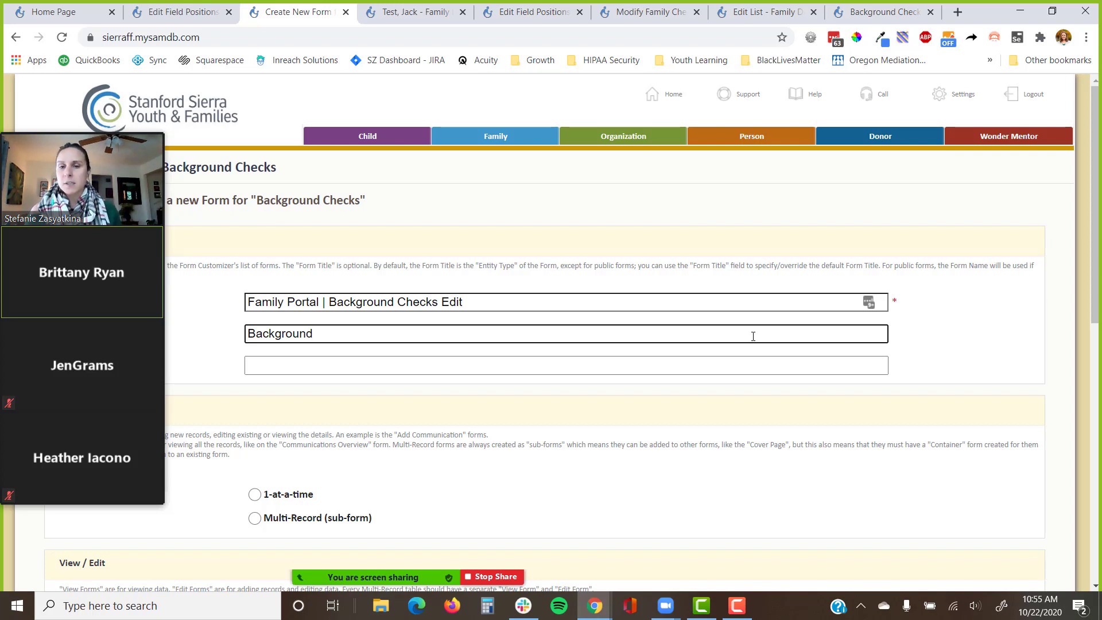
pyautogui.write('Checks')
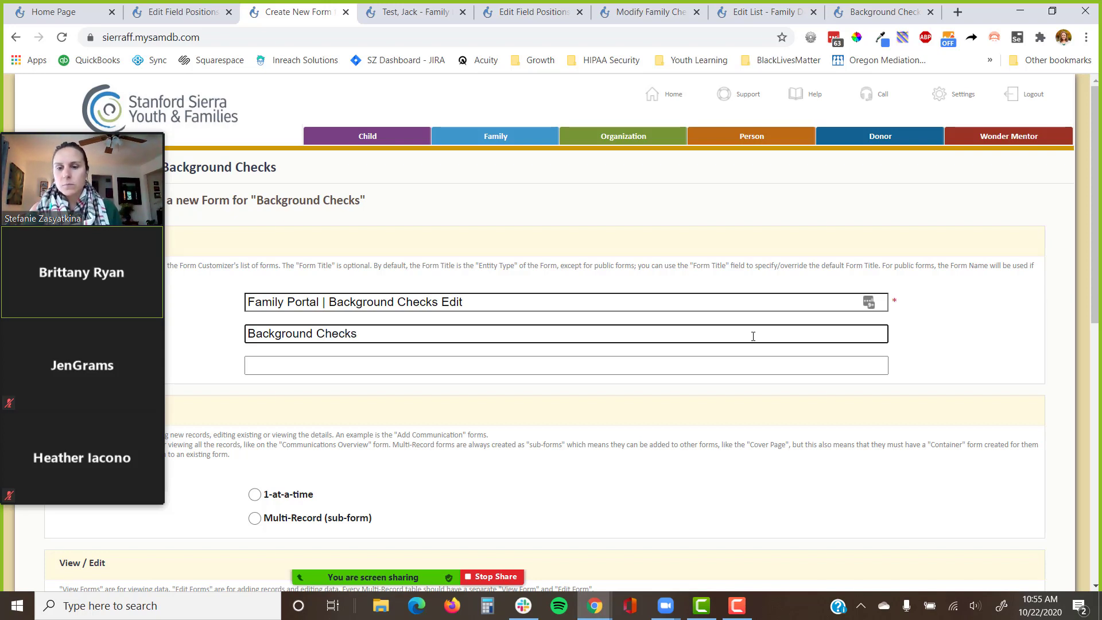
# Make it a 1-at-a-time, edit-only form with View Form unticked, and save it.
pyautogui.scroll(-1, 704, 404)
pyautogui.scroll(-2, 704, 404)
pyautogui.click(275, 351)
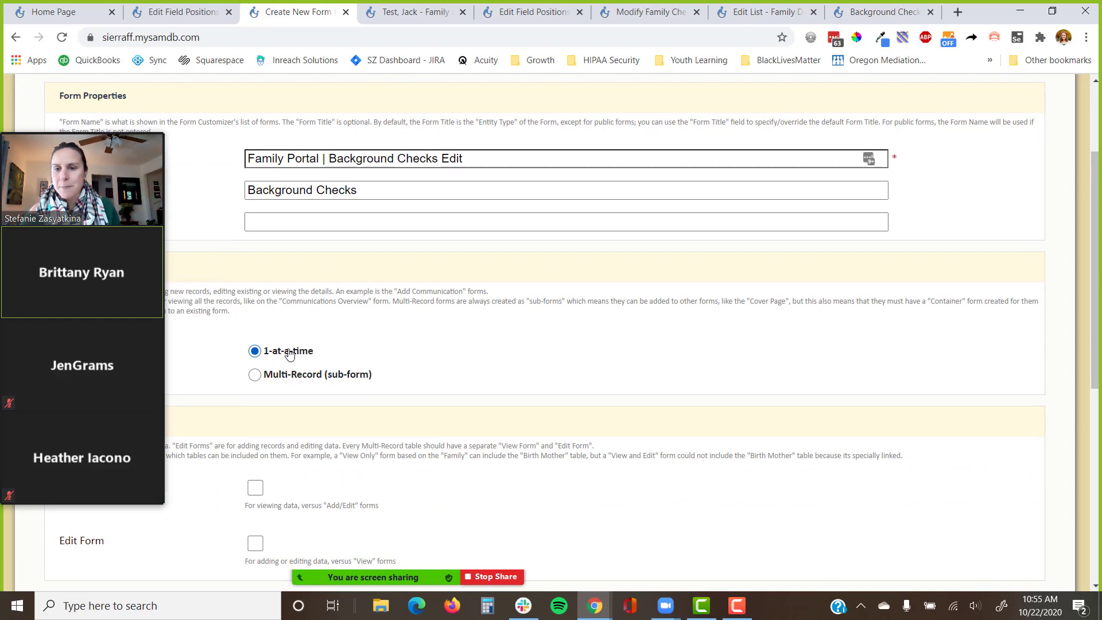
pyautogui.scroll(-5, 345, 376)
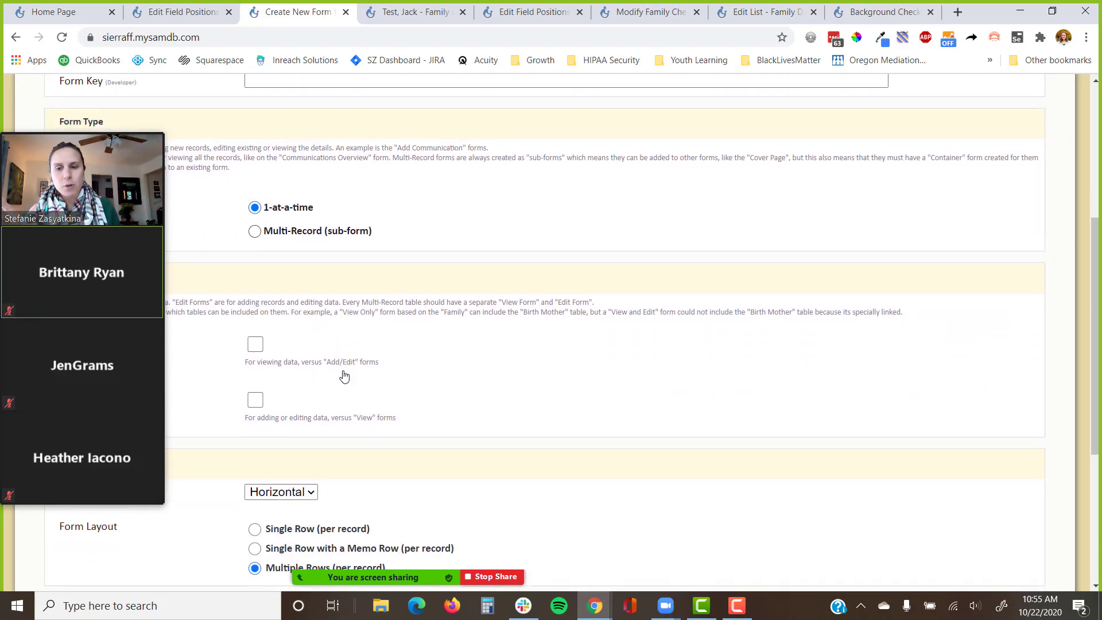
pyautogui.click(16, 125)
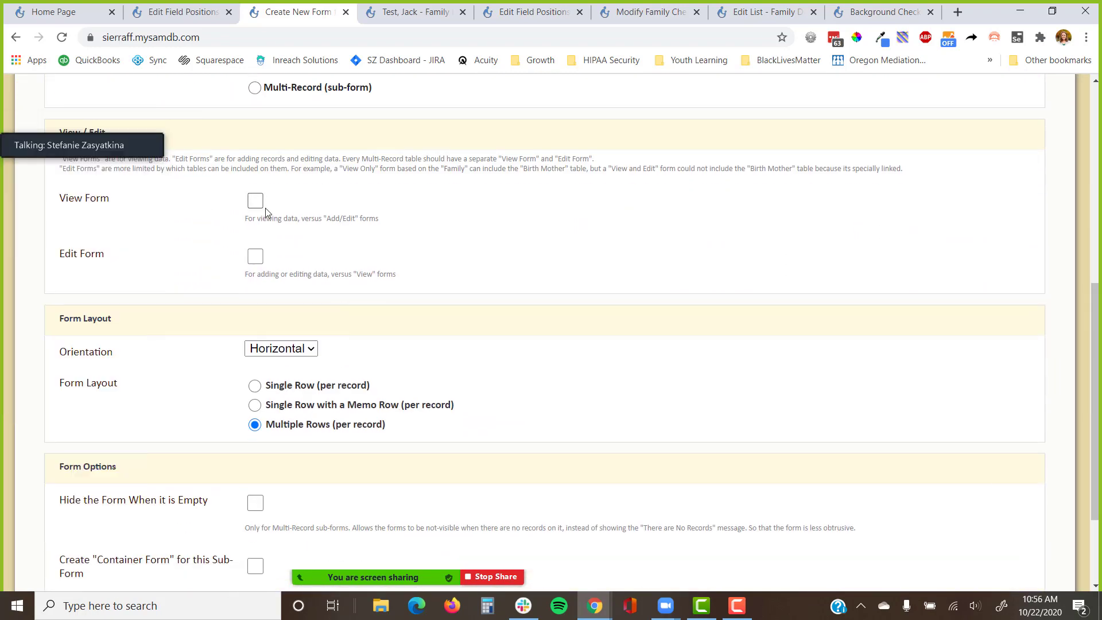
pyautogui.click(255, 262)
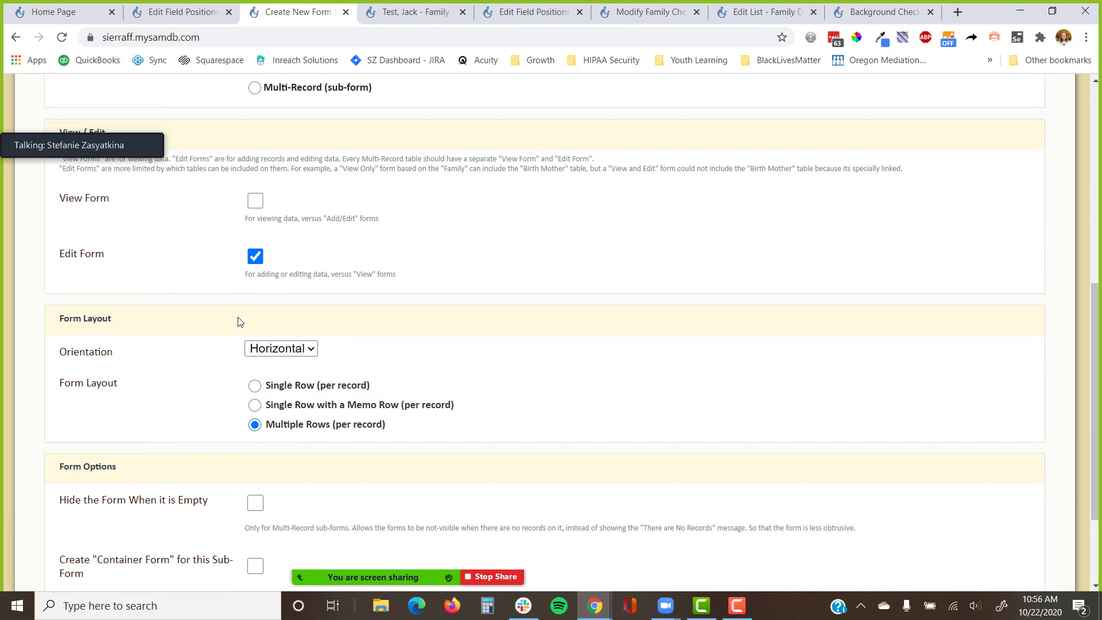
pyautogui.click(256, 201)
pyautogui.click(255, 201)
pyautogui.scroll(-2, 158, 318)
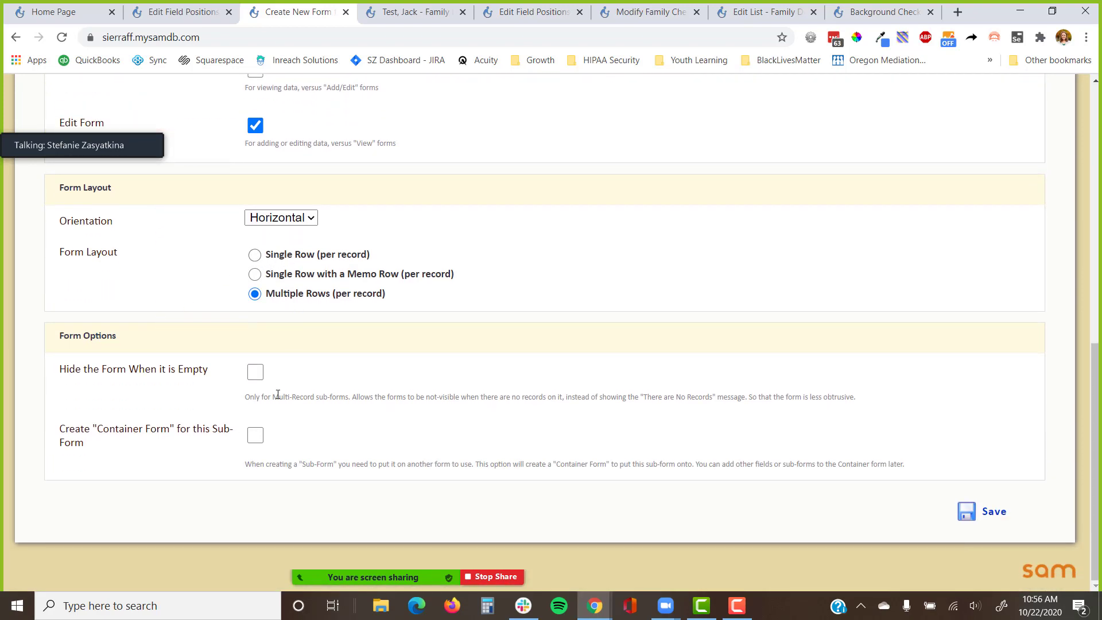
pyautogui.click(984, 513)
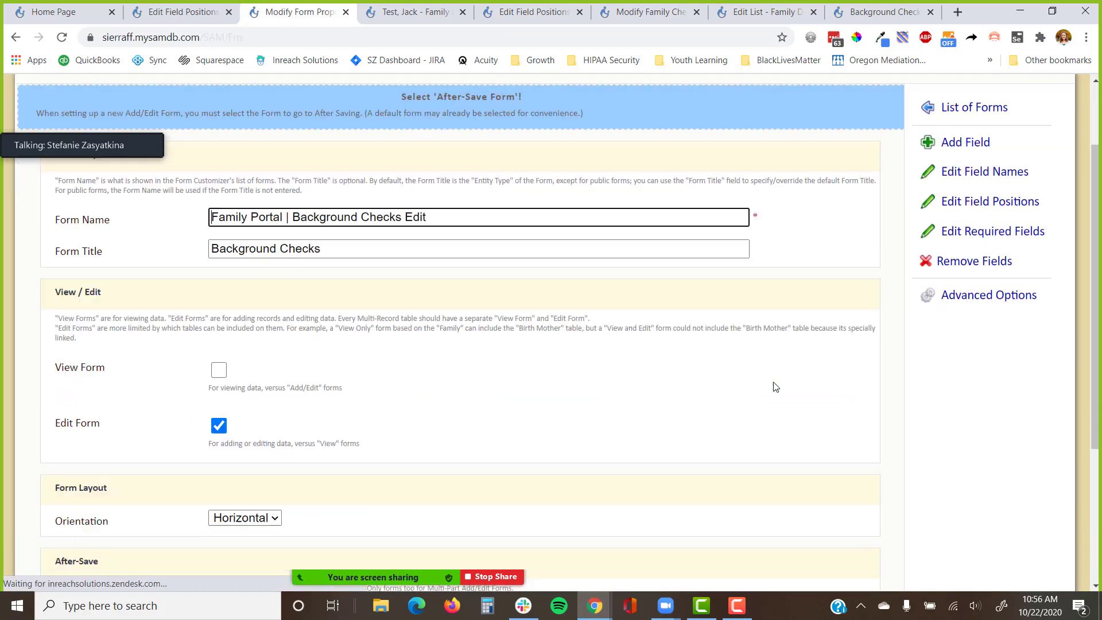
# Set the Background Checks Edit form's Public Form property to Yes, then return to its layout.
pyautogui.scroll(2, 469, 225)
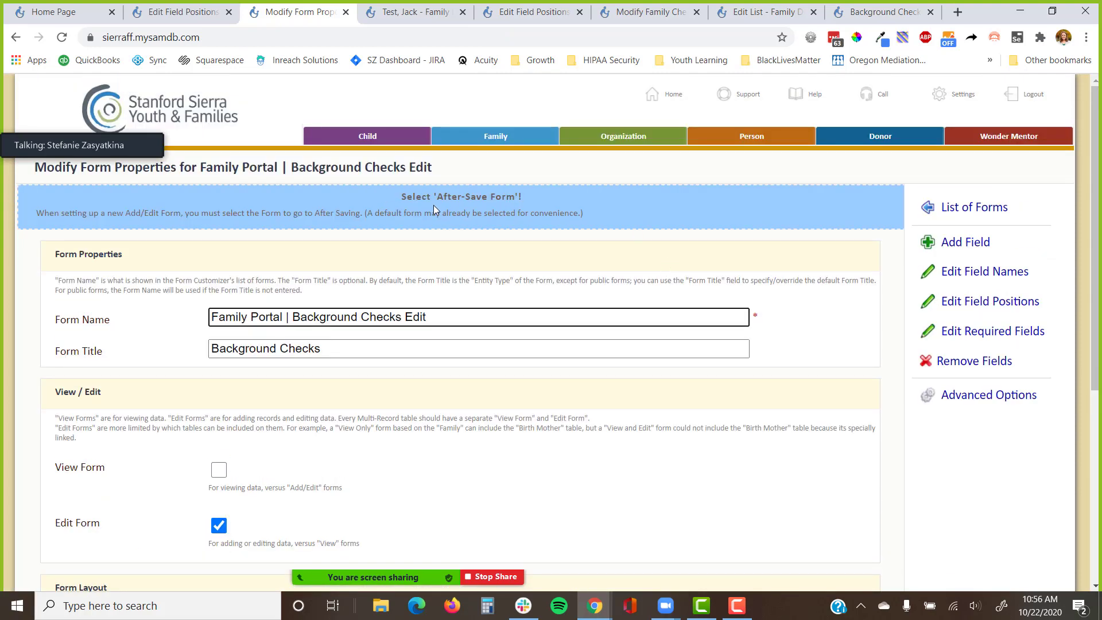
pyautogui.click(928, 399)
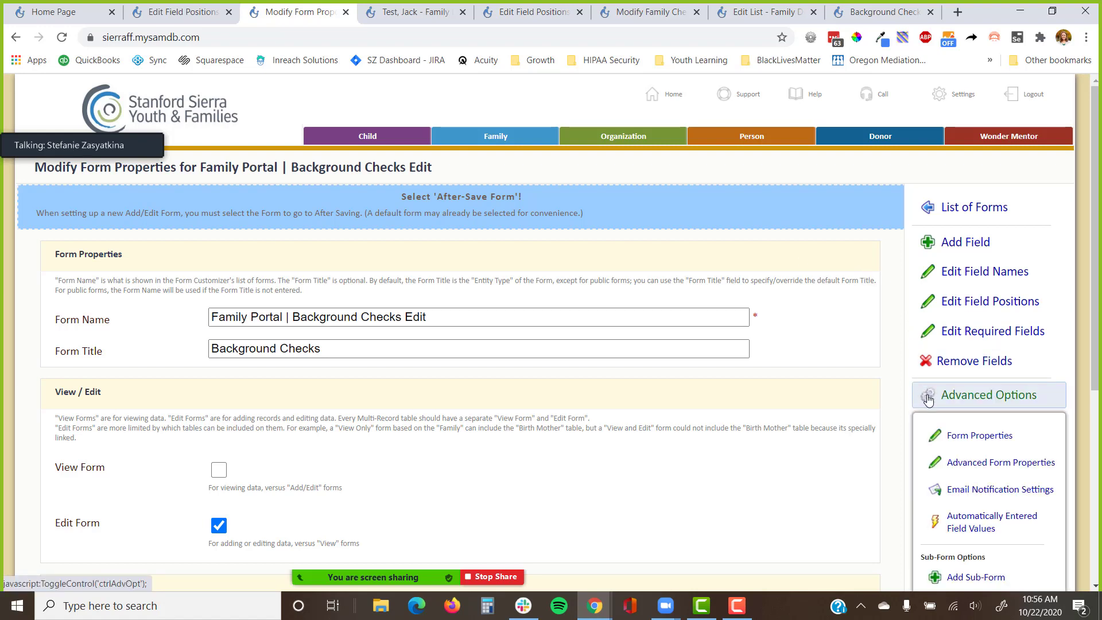
pyautogui.click(960, 463)
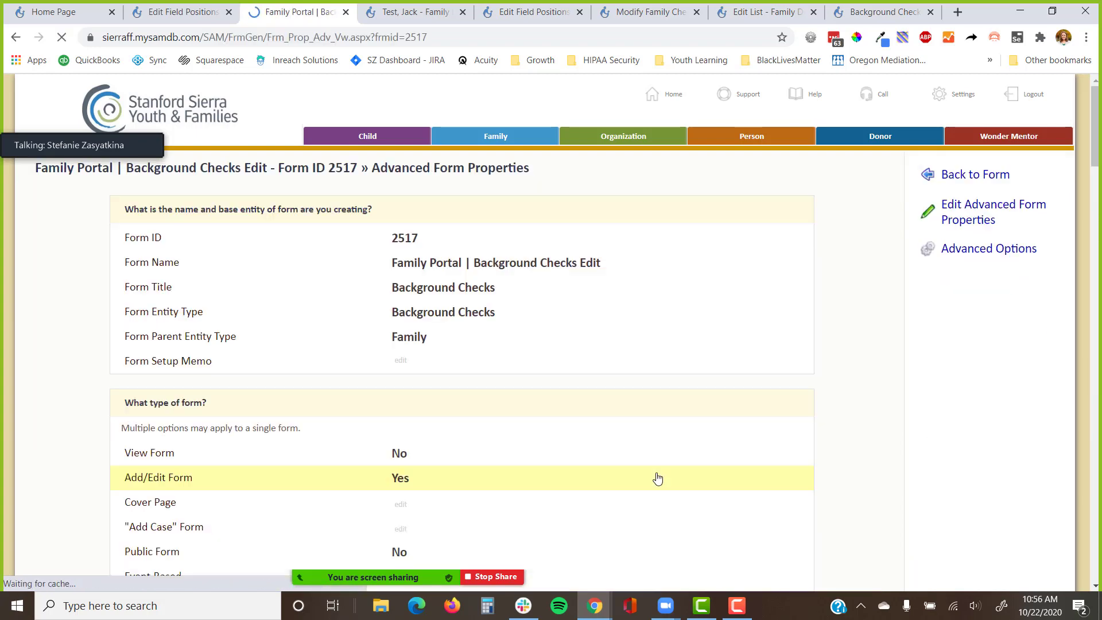
pyautogui.scroll(-3, 652, 460)
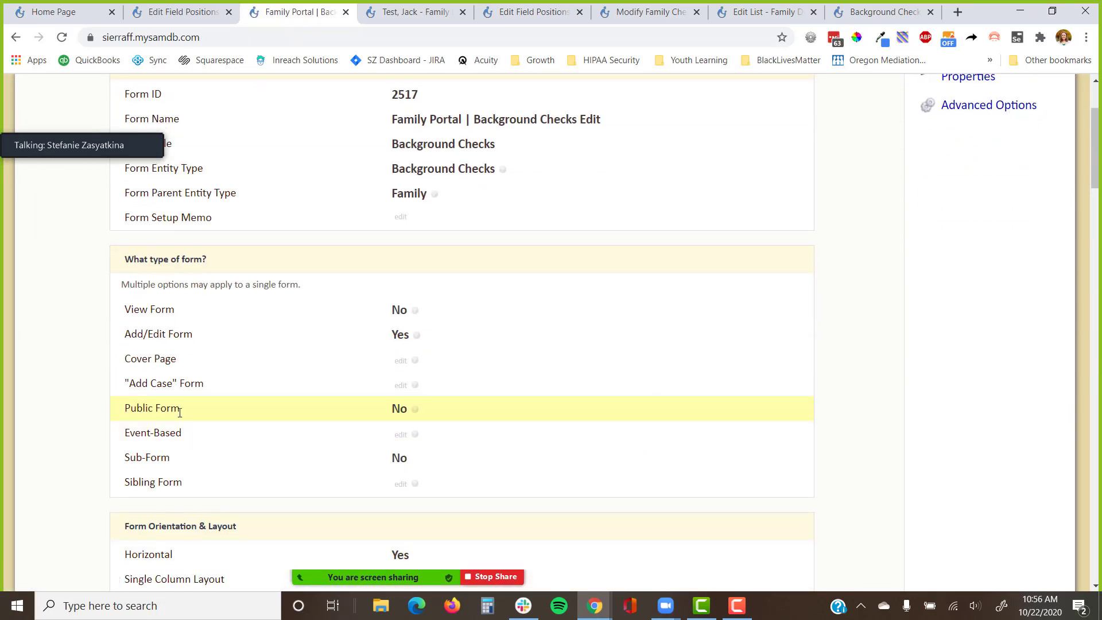
pyautogui.click(394, 410)
pyautogui.click(506, 159)
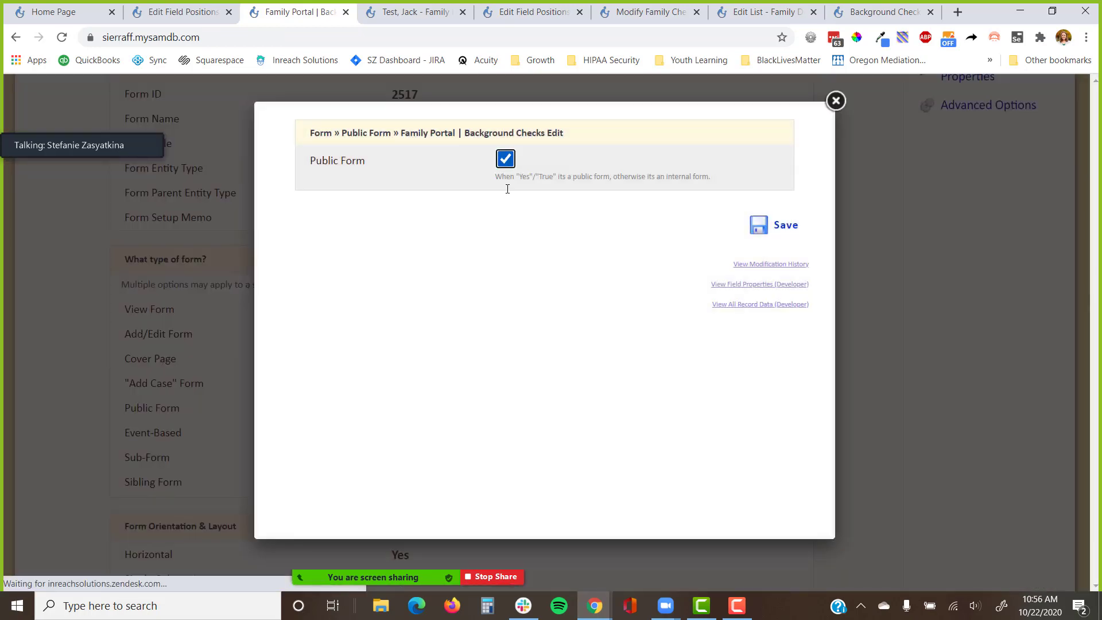
pyautogui.click(749, 226)
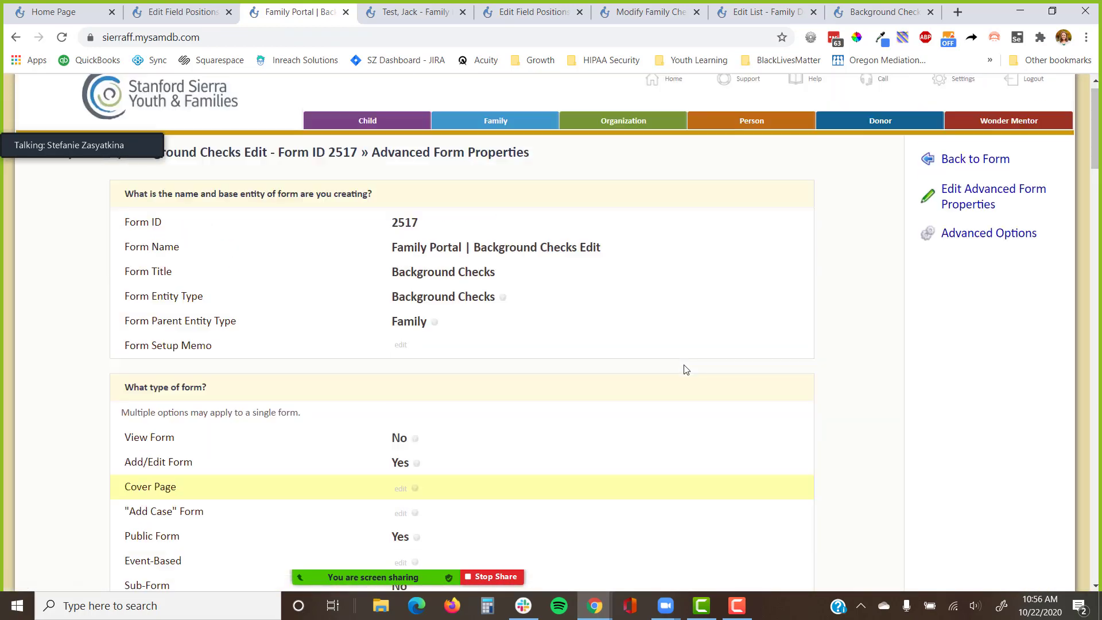
pyautogui.click(947, 183)
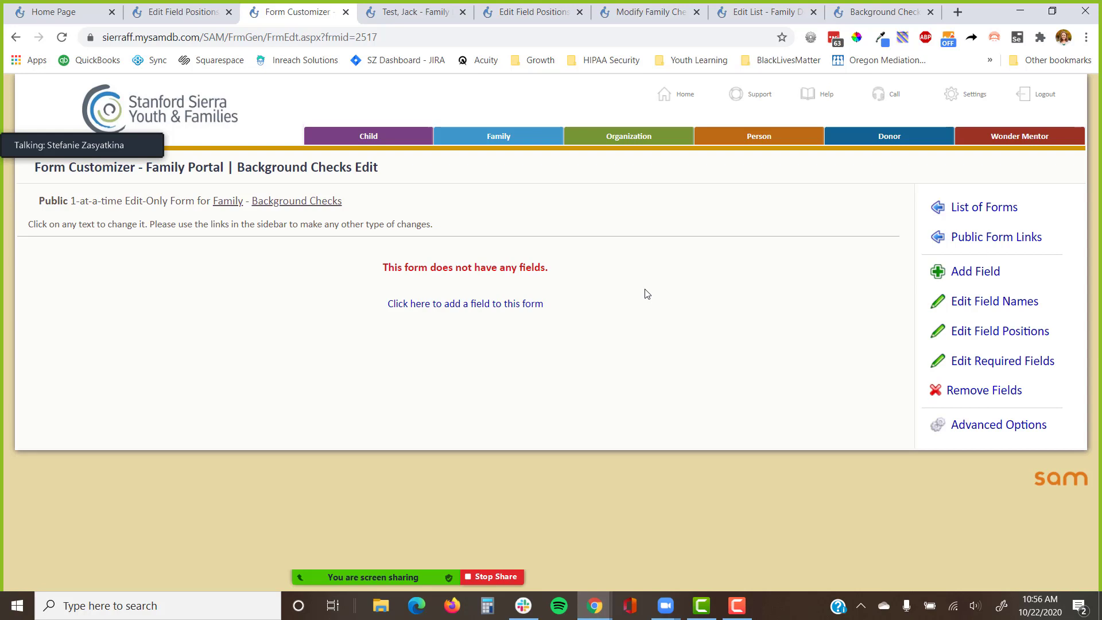
# Add six fields at once: Background Check For, State, and both Live Scan and Criminal Record Statement date and upload fields.
pyautogui.click(532, 309)
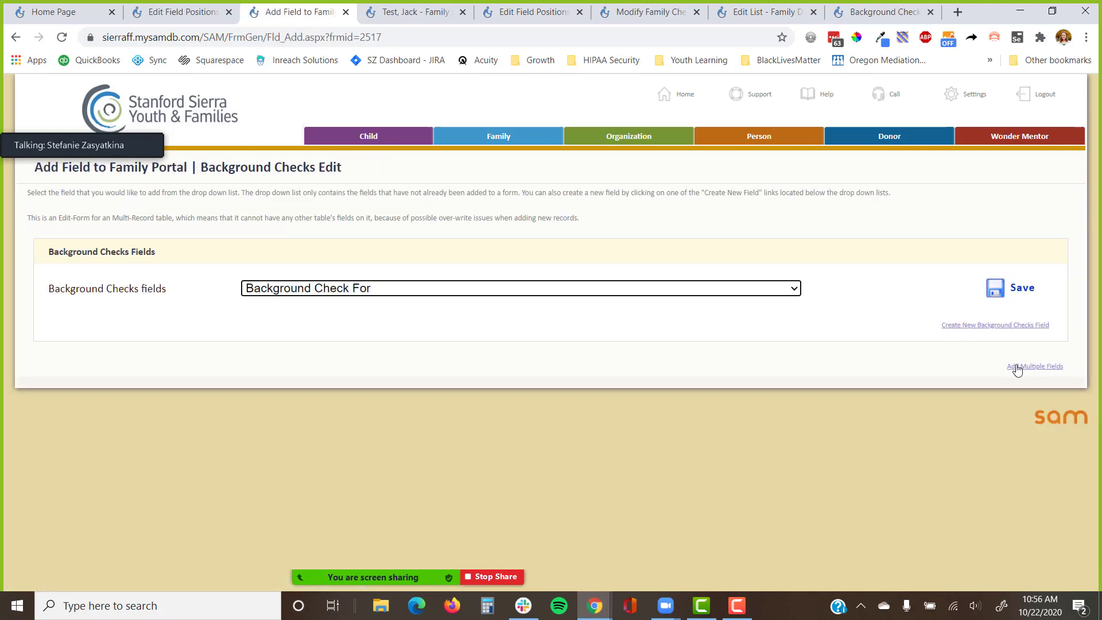
pyautogui.click(1020, 370)
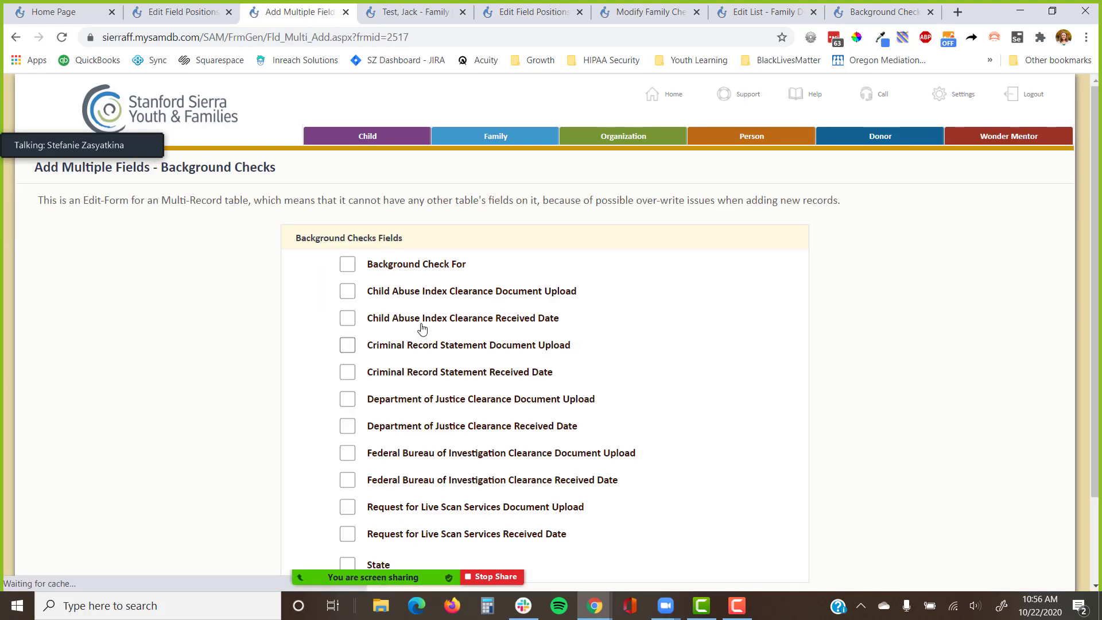
pyautogui.click(406, 269)
pyautogui.scroll(-3, 438, 359)
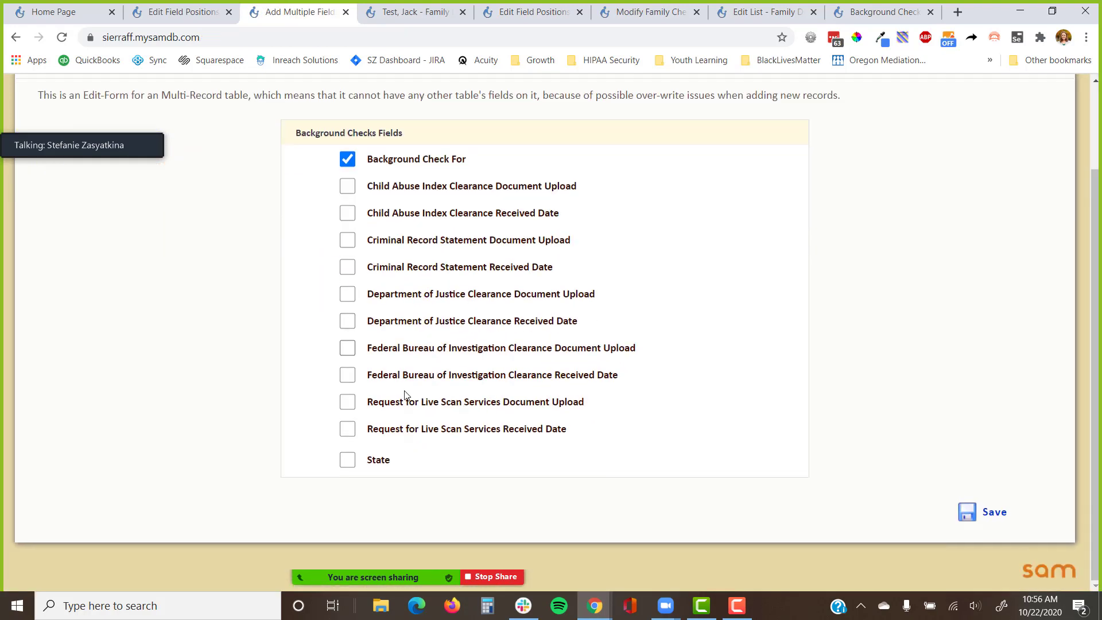
pyautogui.click(379, 462)
pyautogui.click(422, 431)
pyautogui.click(422, 404)
pyautogui.click(407, 269)
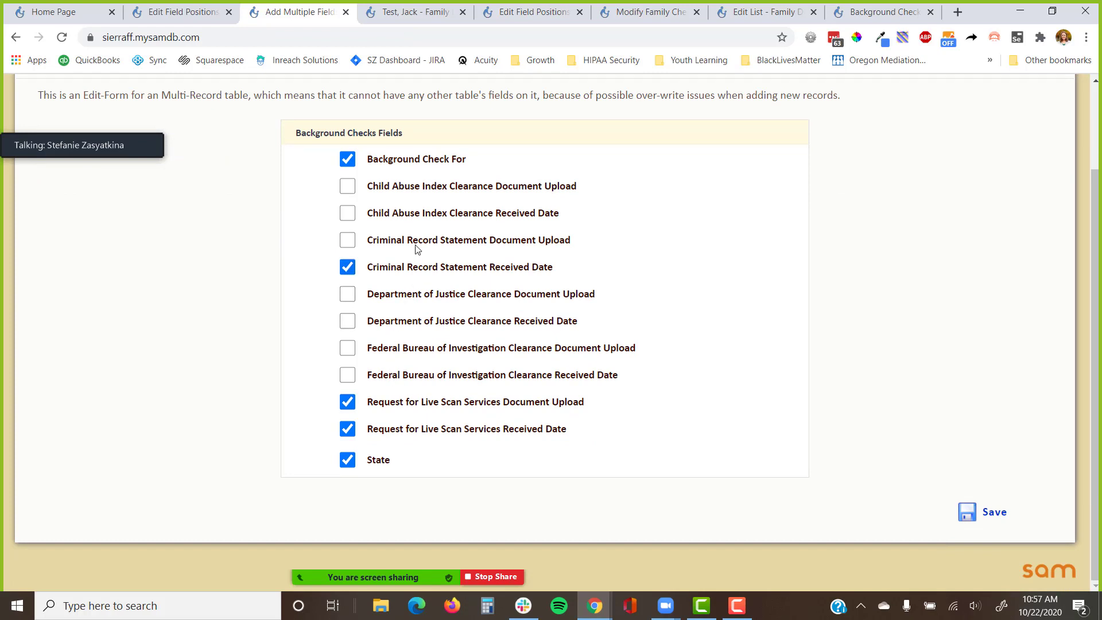
pyautogui.click(414, 240)
pyautogui.click(984, 517)
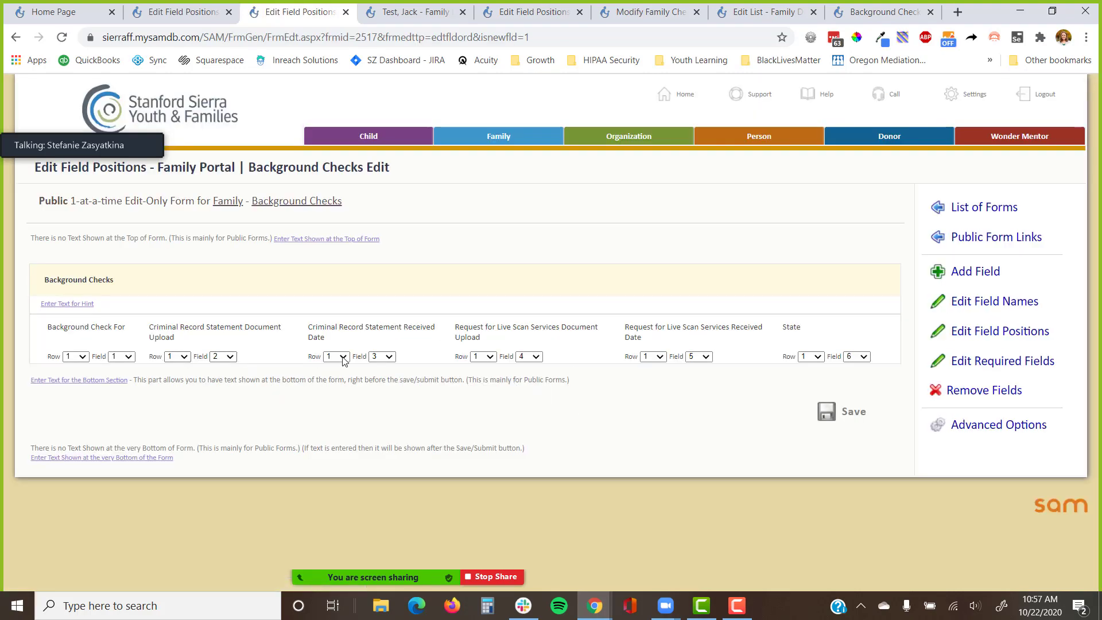
# Set Criminal Record Statement Received Date to field position 2, review the Public Form and display properties, then return.
pyautogui.click(385, 359)
pyautogui.click(378, 395)
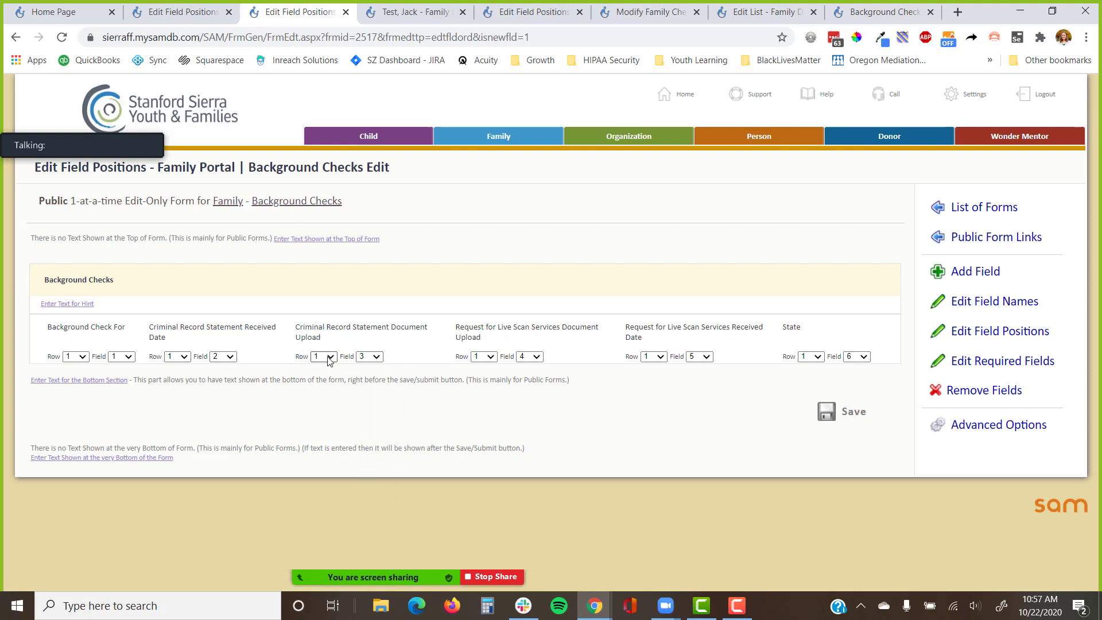
pyautogui.click(985, 430)
pyautogui.click(983, 468)
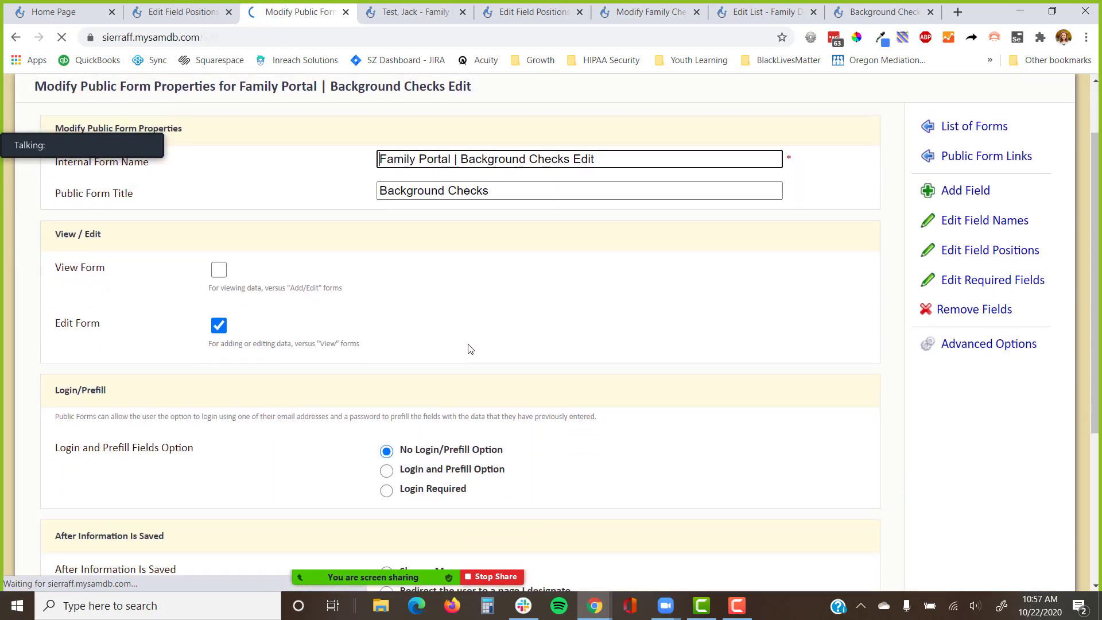
pyautogui.scroll(-5, 448, 396)
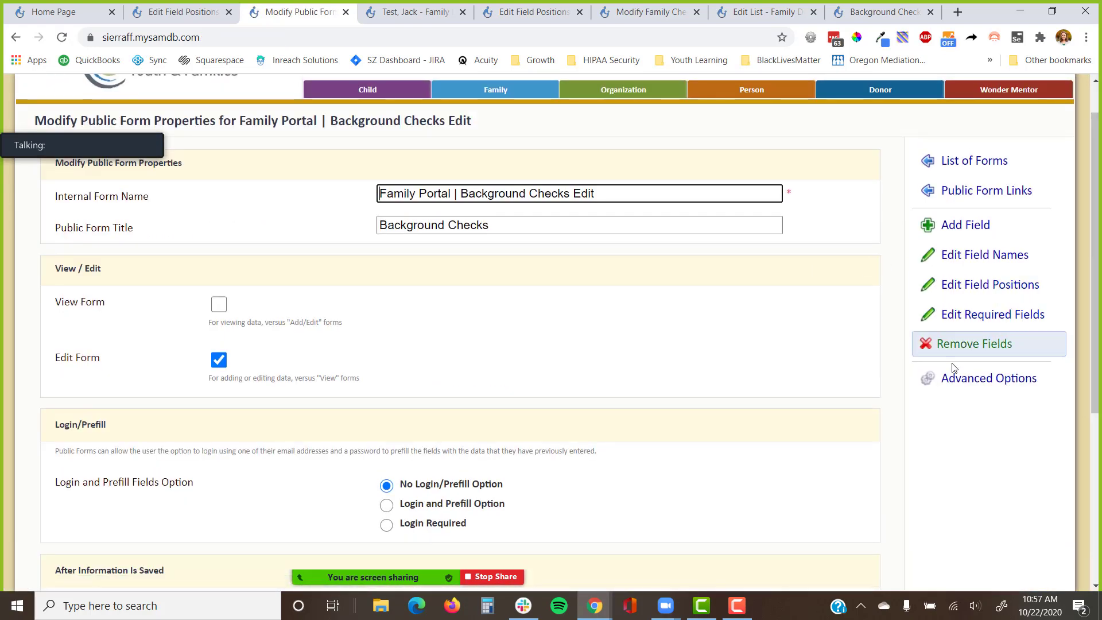
pyautogui.click(977, 378)
pyautogui.click(975, 454)
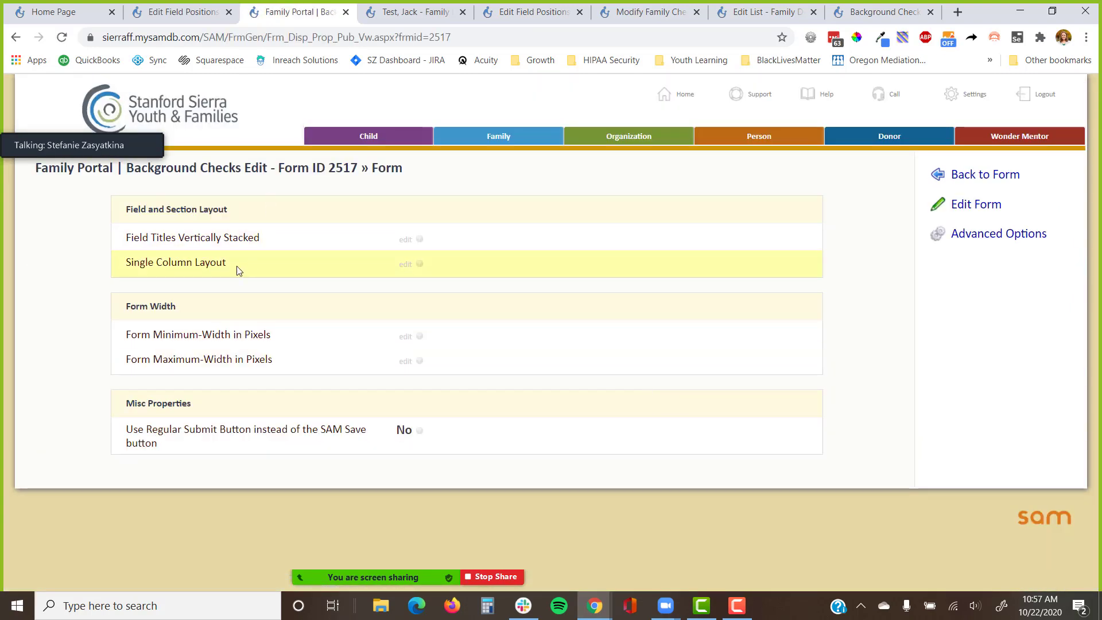
pyautogui.click(986, 175)
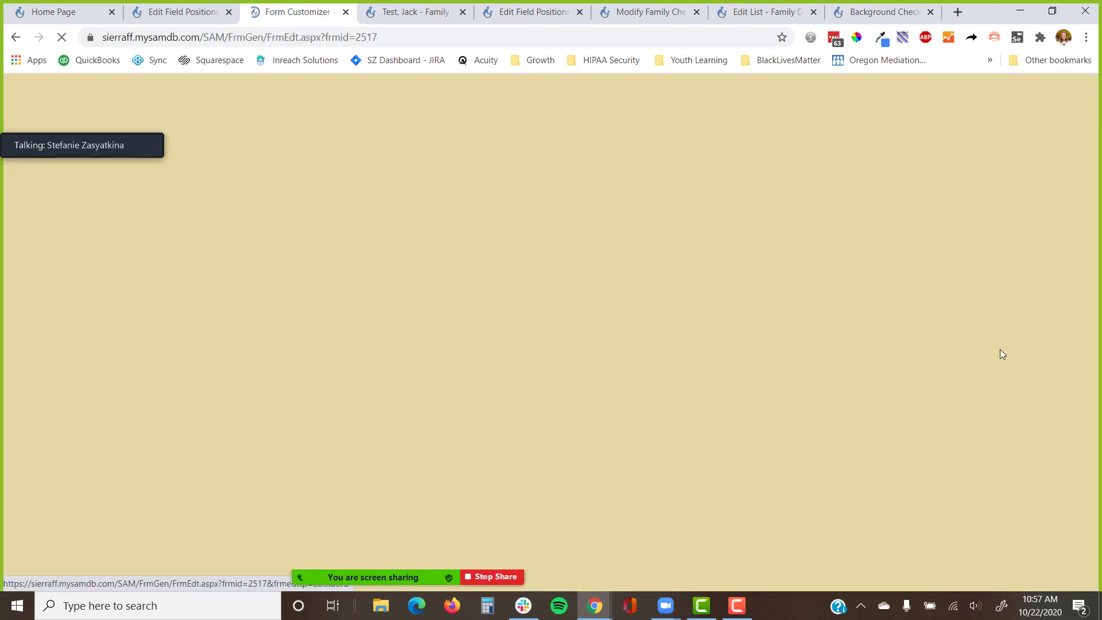
# Move both Criminal Record Statement fields to row 2 and both Live Scan fields to row 3.
pyautogui.click(988, 333)
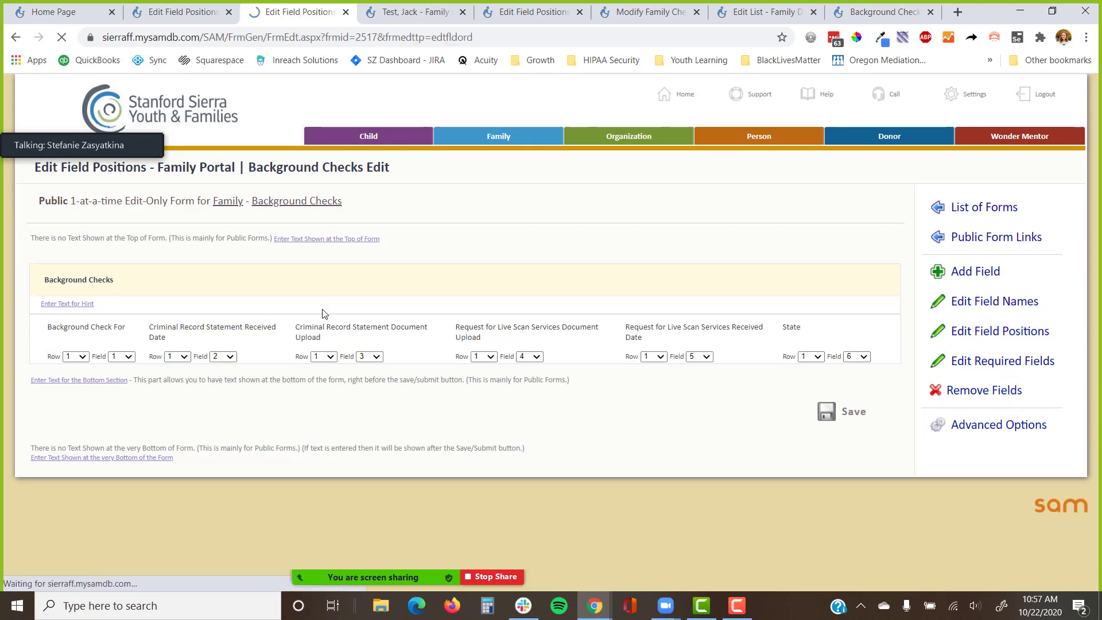
pyautogui.click(177, 357)
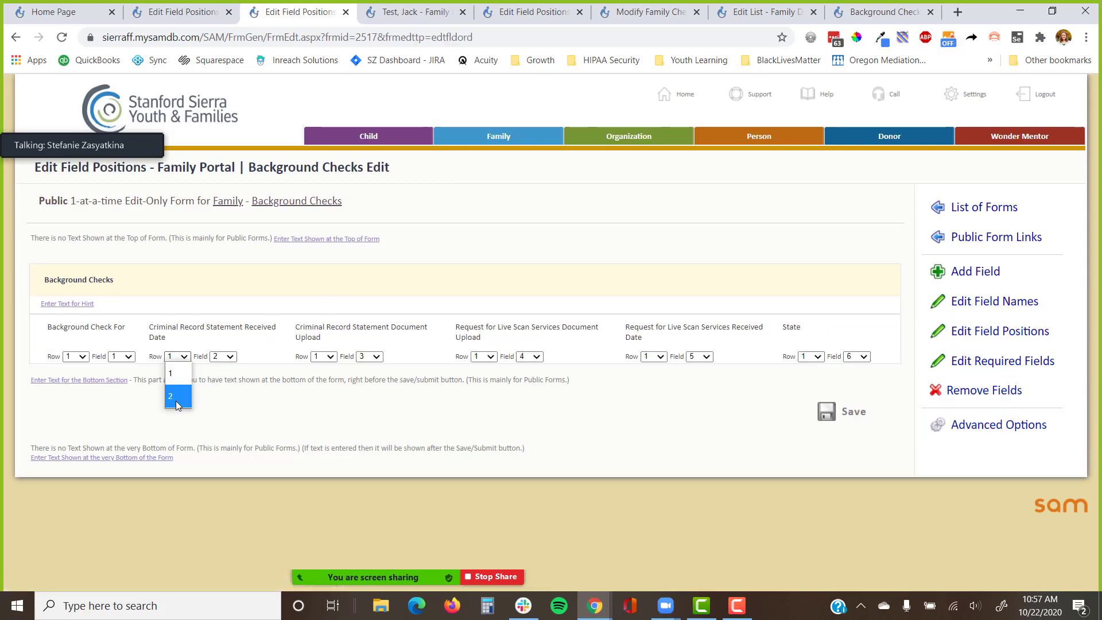
pyautogui.click(176, 400)
pyautogui.click(187, 352)
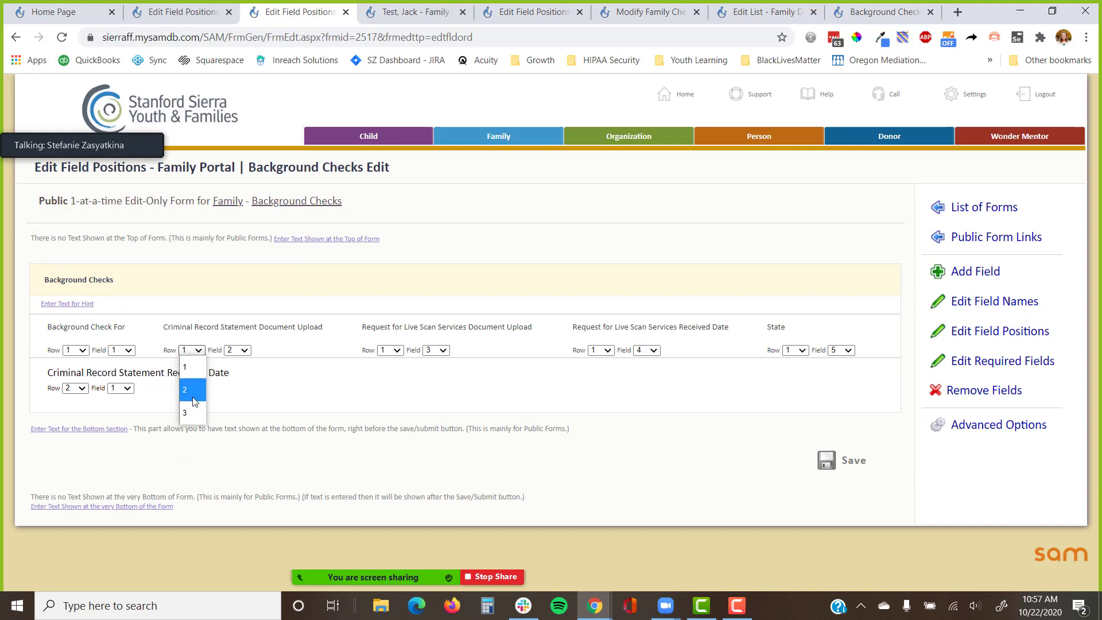
pyautogui.click(196, 399)
pyautogui.click(229, 350)
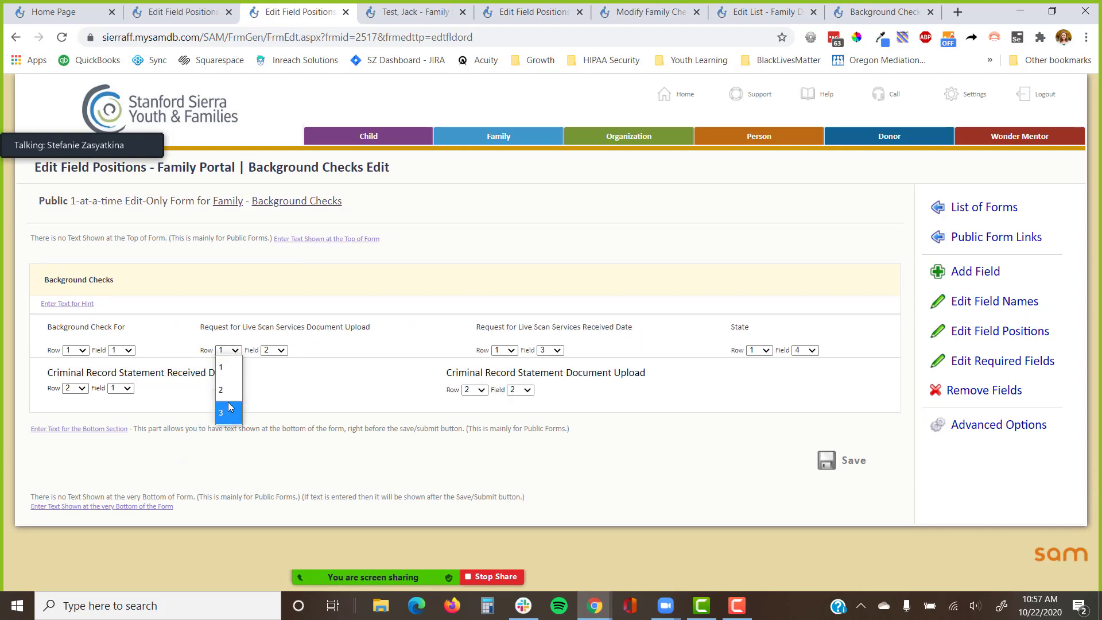
pyautogui.click(230, 411)
pyautogui.click(300, 350)
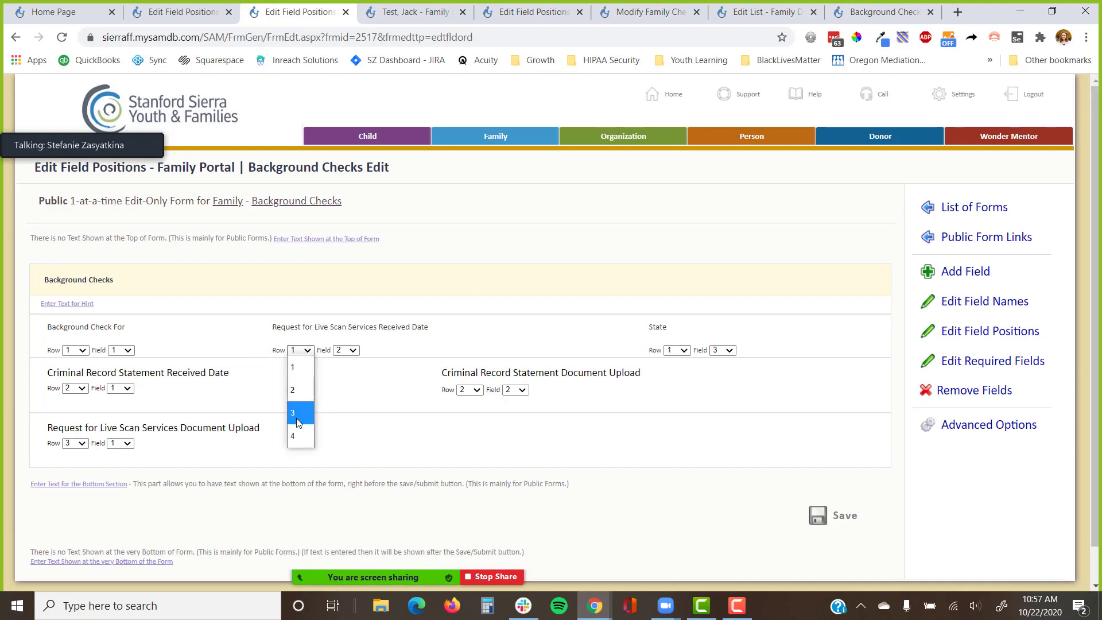
pyautogui.click(299, 418)
# Put the Live Scan Received Date first in row 3, ahead of its upload field.
pyautogui.click(551, 445)
pyautogui.click(567, 468)
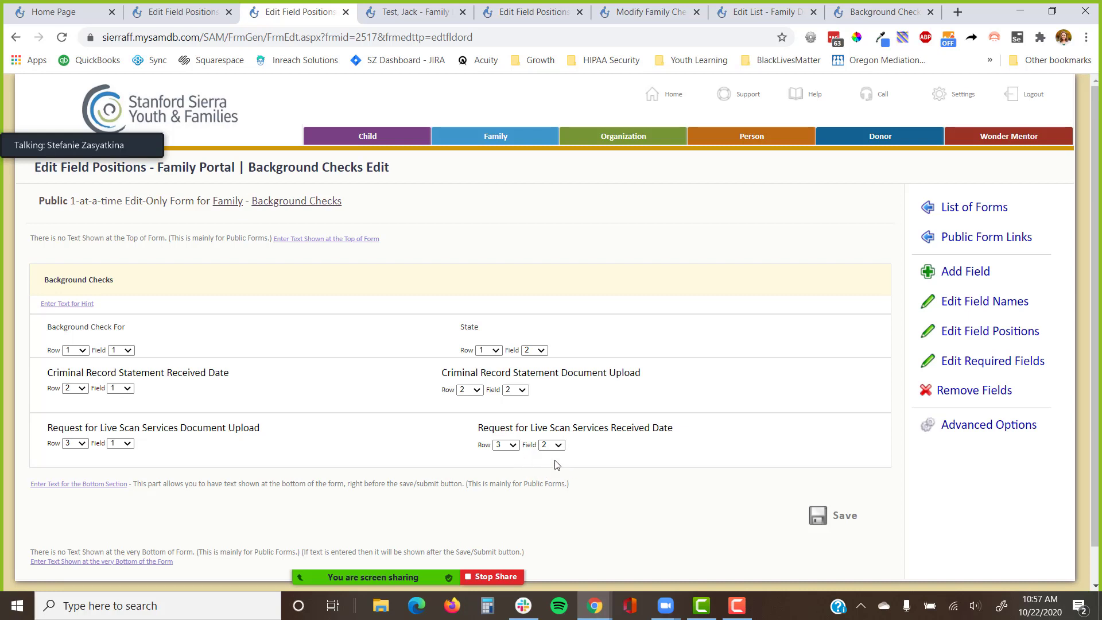
pyautogui.click(551, 446)
pyautogui.click(553, 462)
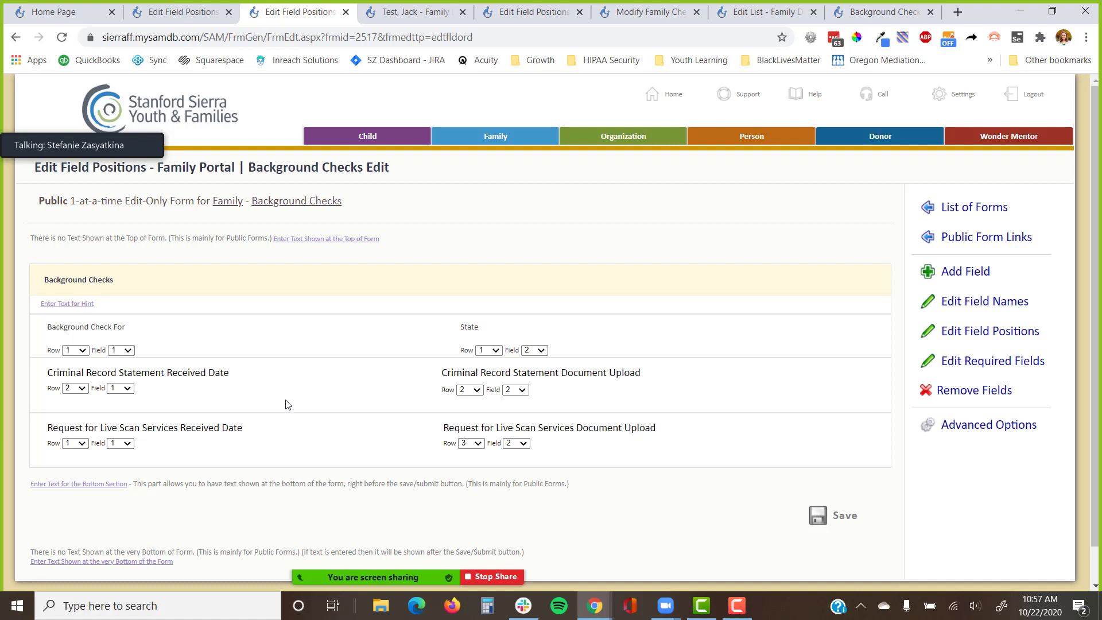
pyautogui.rightClick(311, 202)
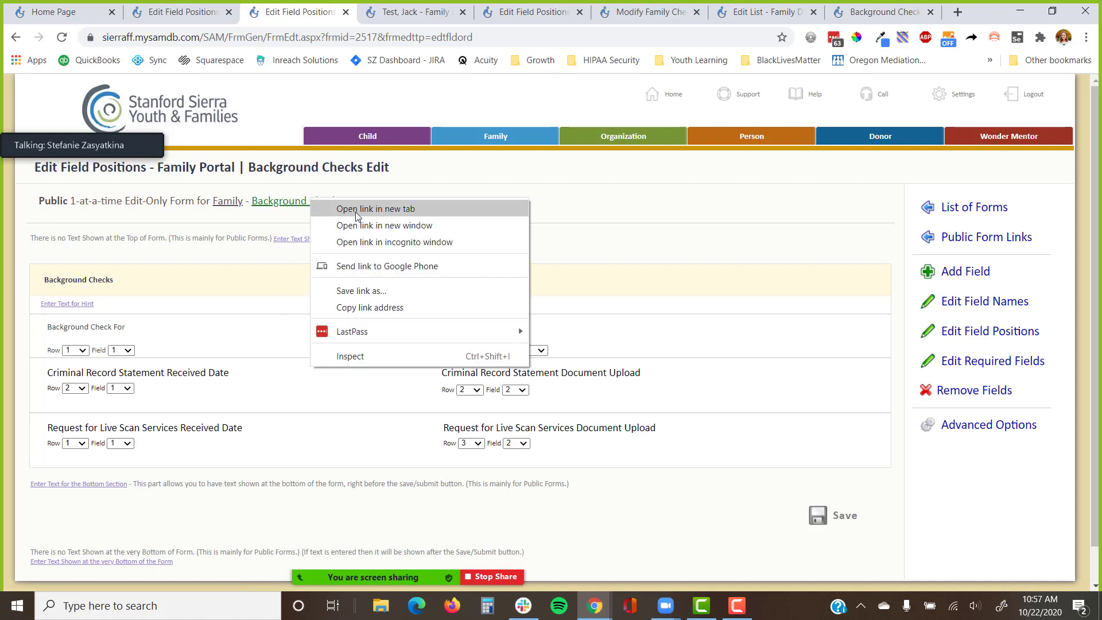
# Open the Background Checks table in a new tab and start another new form.
pyautogui.click(356, 212)
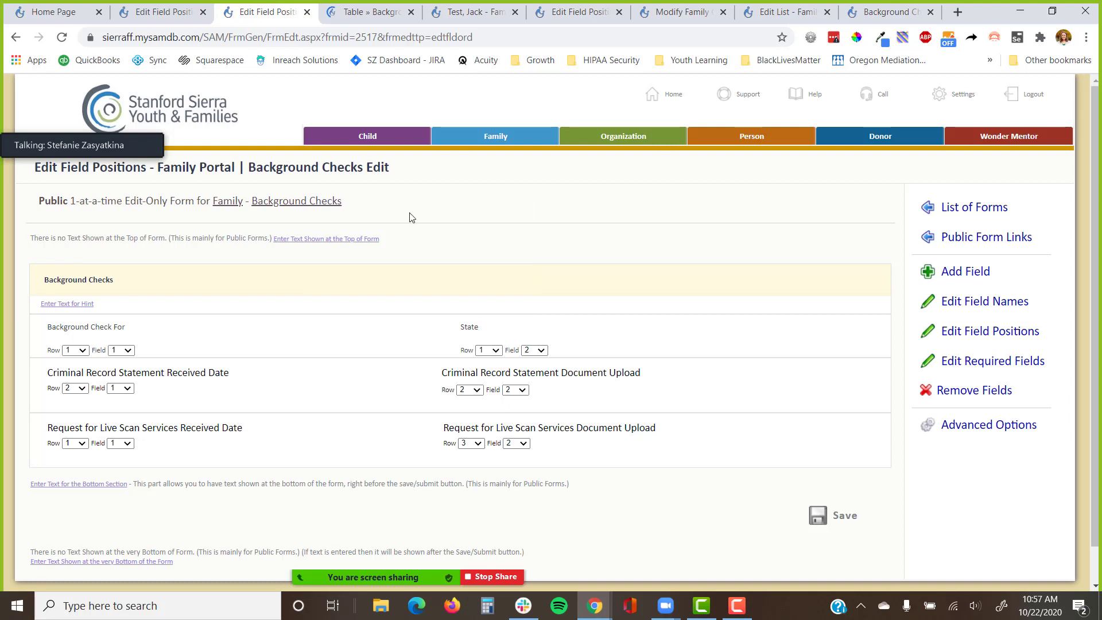
pyautogui.moveTo(343, 201); pyautogui.dragTo(34, 214)
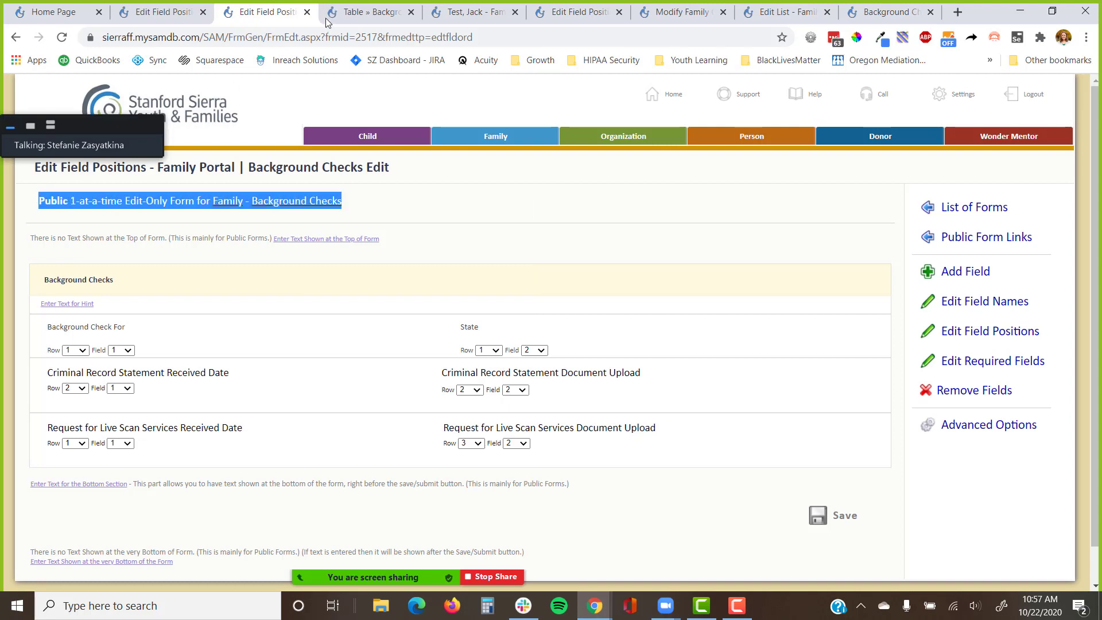
pyautogui.click(370, 9)
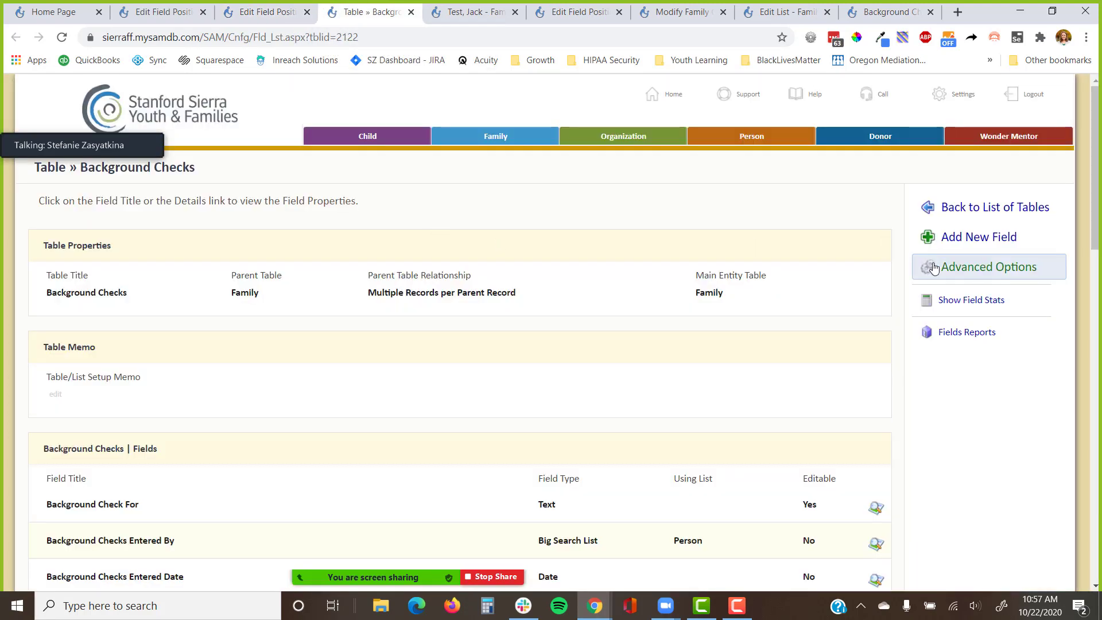
pyautogui.click(989, 267)
pyautogui.click(982, 418)
pyautogui.scroll(-3, 982, 417)
pyautogui.scroll(-1, 981, 418)
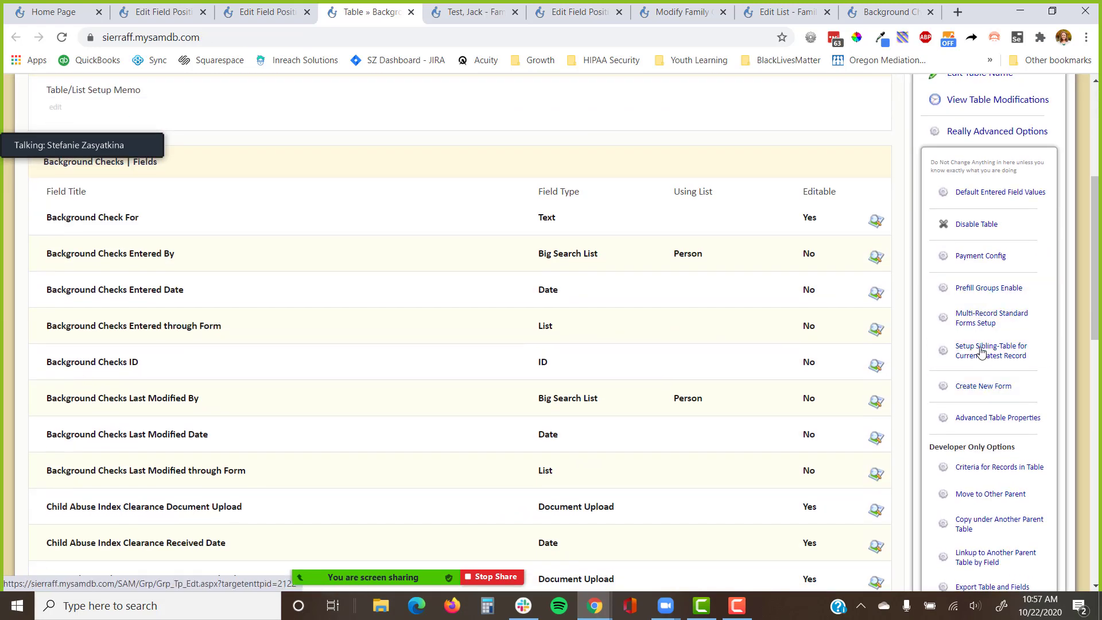
pyautogui.click(982, 387)
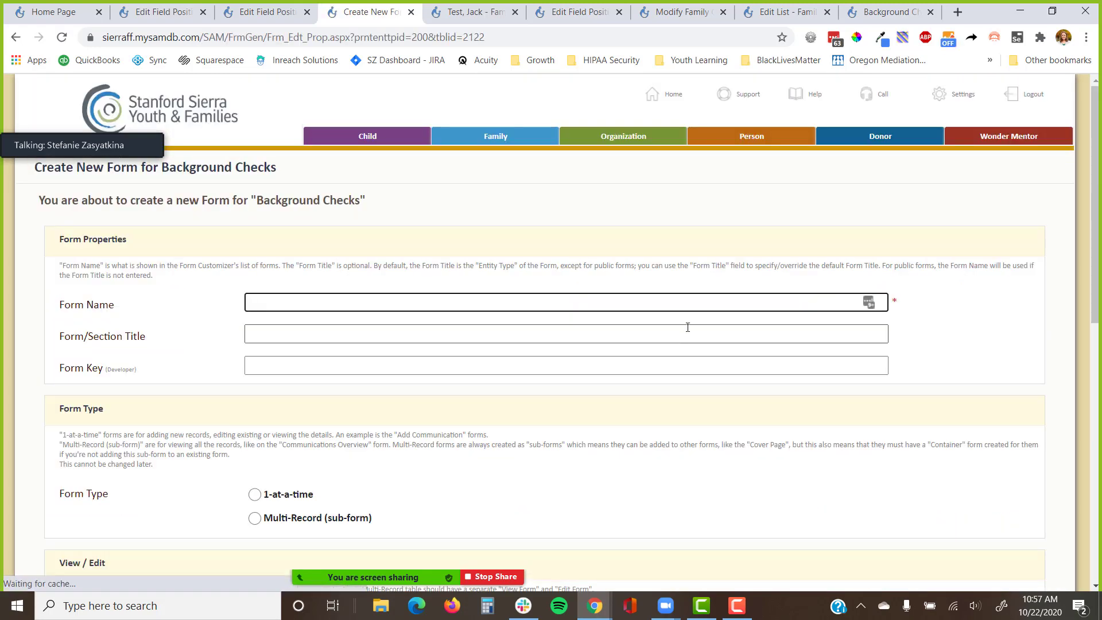
# Name the form 'Family Portal | Background Check Overview' with the title 'Background Checks'.
pyautogui.write('Family Portal')
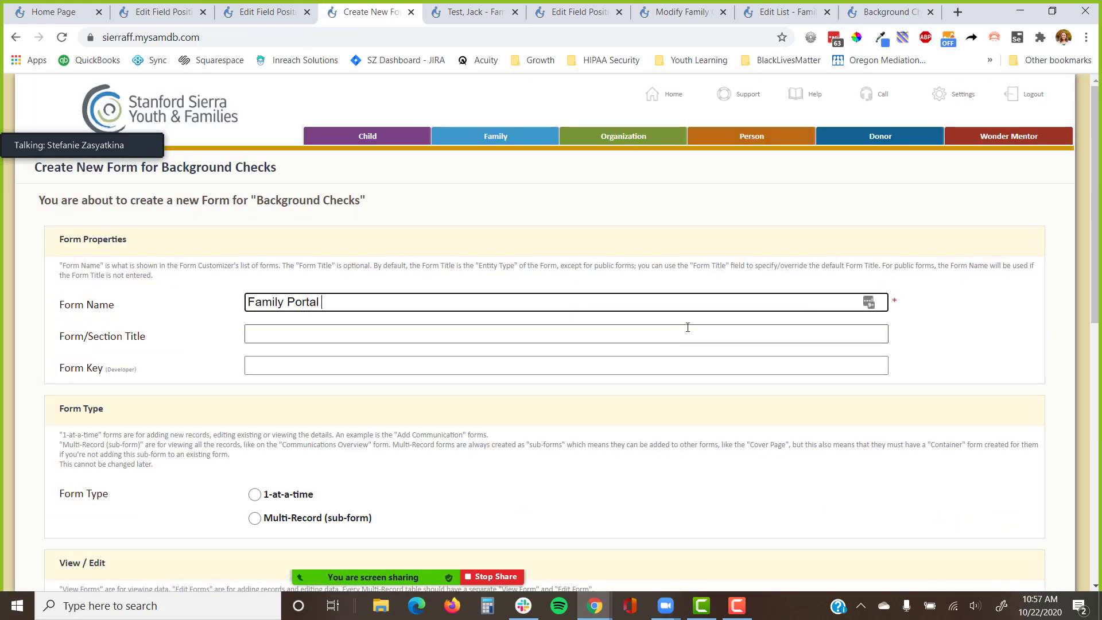
pyautogui.write(' | Background Check Ove')
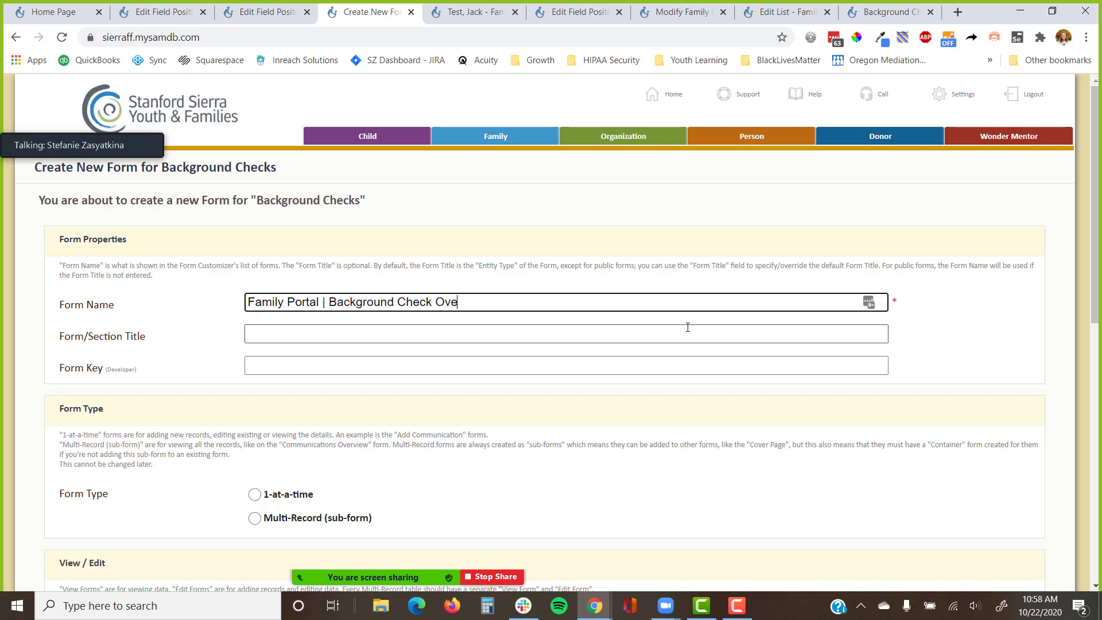
pyautogui.write('rview')
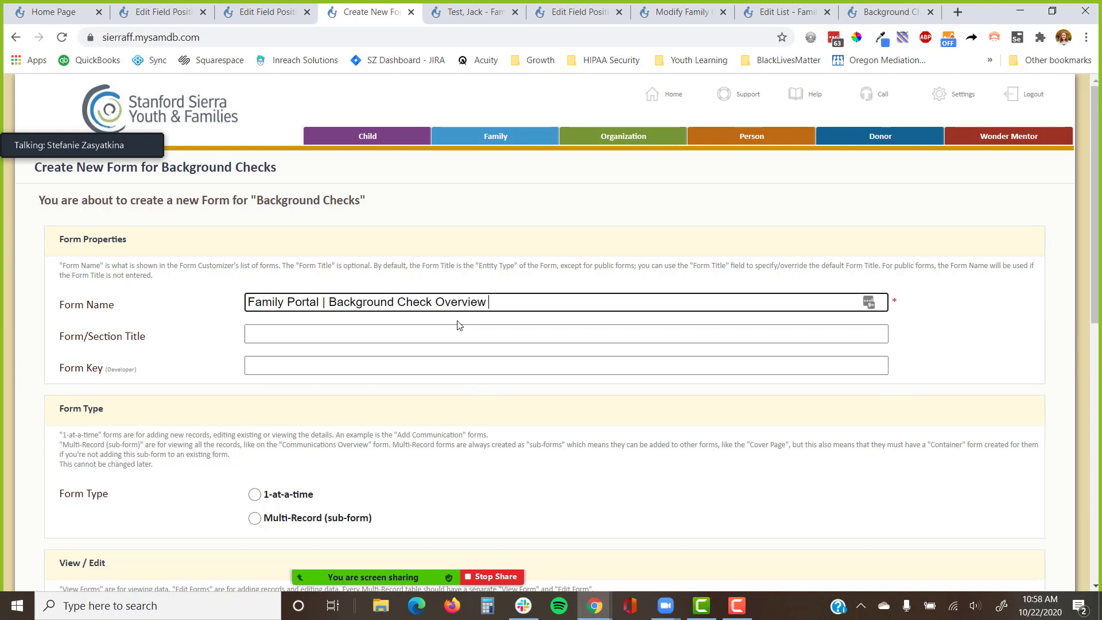
pyautogui.click(447, 335)
pyautogui.write('Backgro')
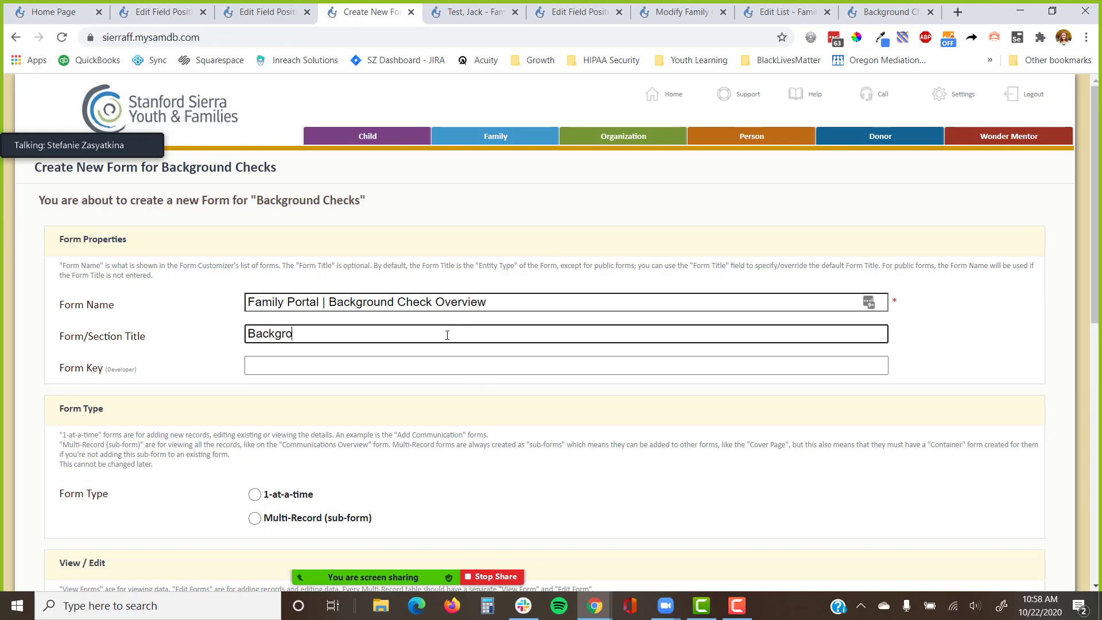
pyautogui.write('und Checks')
# Make it a single-row, multi-record view sub-form with a container form, and save it.
pyautogui.scroll(-4, 411, 387)
pyautogui.click(314, 306)
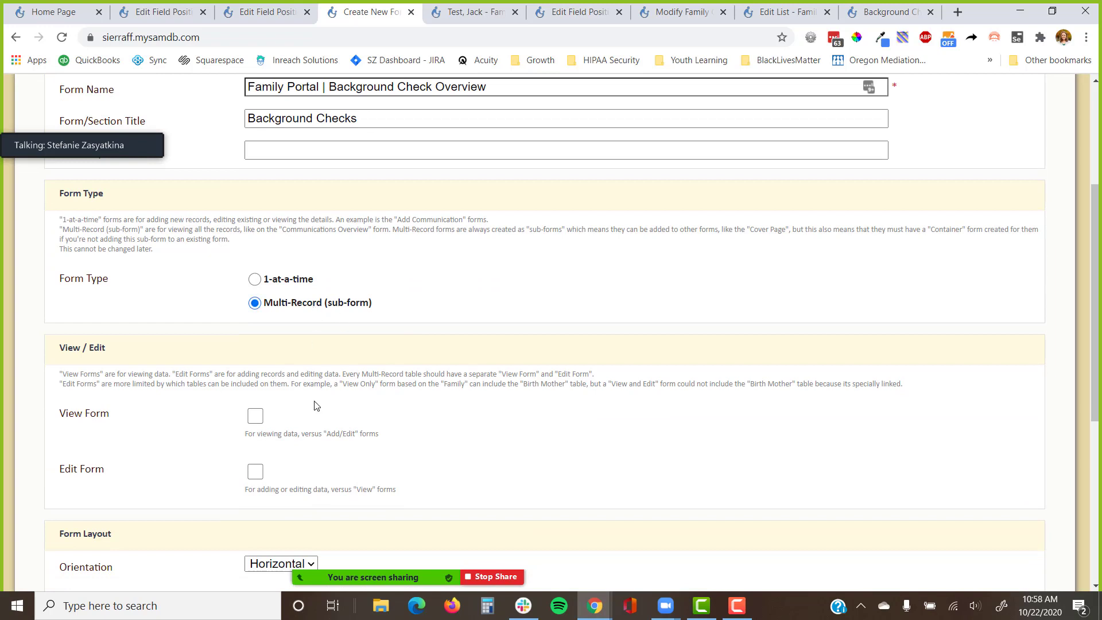
pyautogui.scroll(-3, 315, 404)
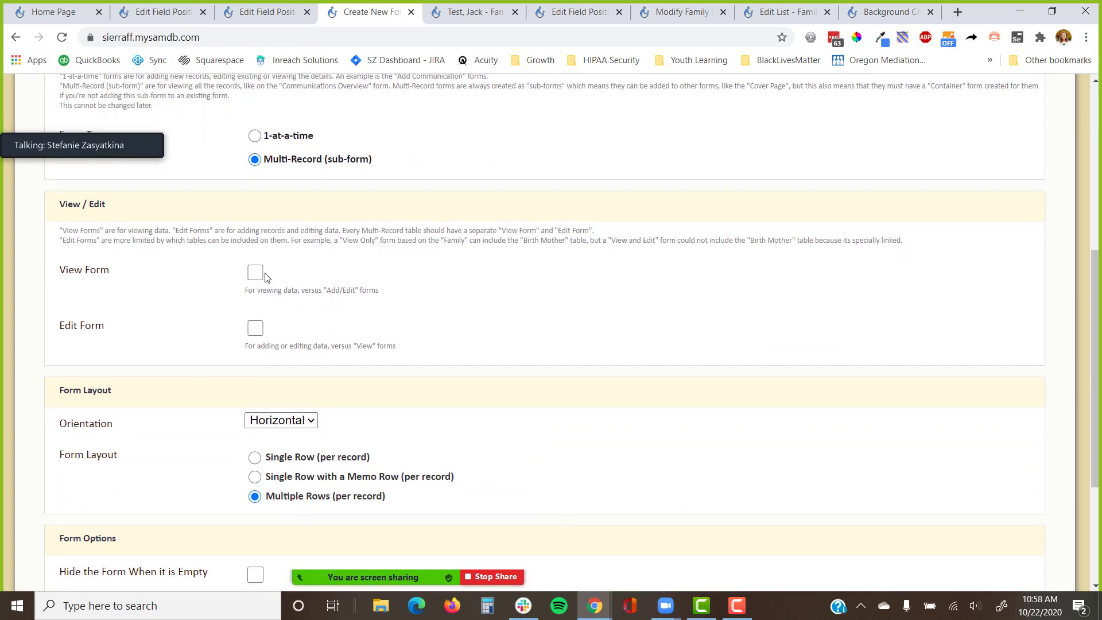
pyautogui.click(256, 273)
pyautogui.scroll(-4, 443, 345)
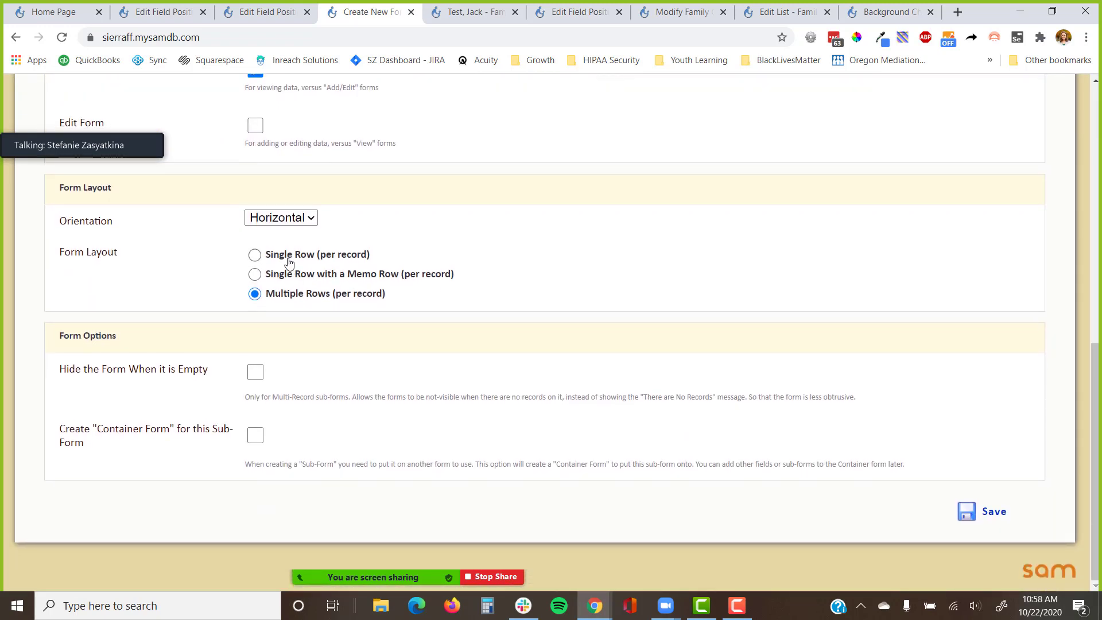
pyautogui.click(289, 256)
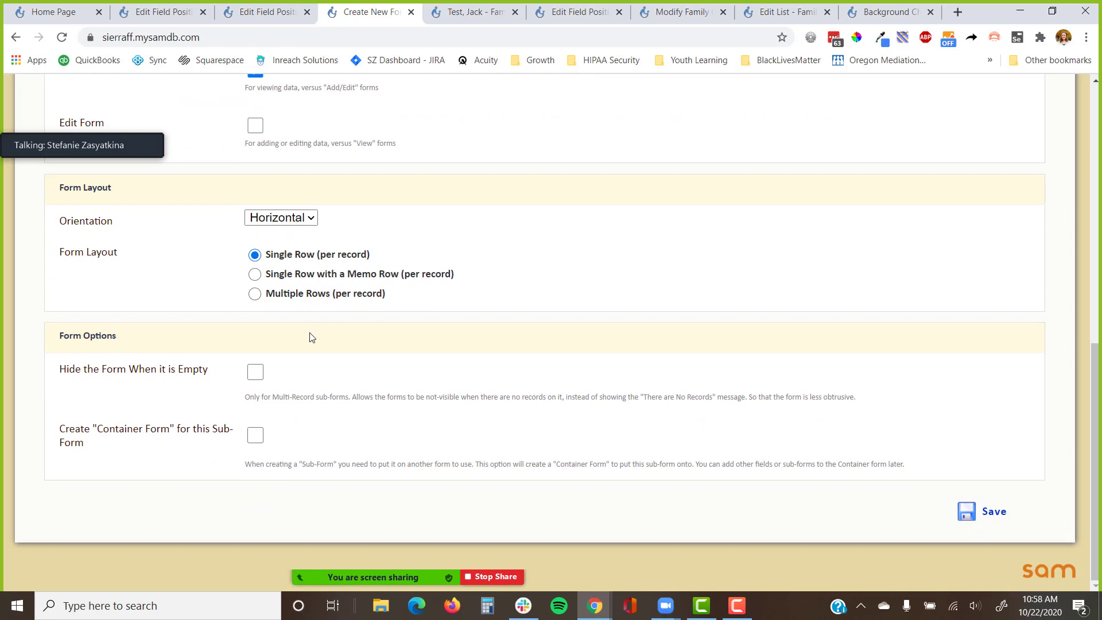
pyautogui.click(261, 441)
pyautogui.moveTo(218, 377); pyautogui.dragTo(58, 380)
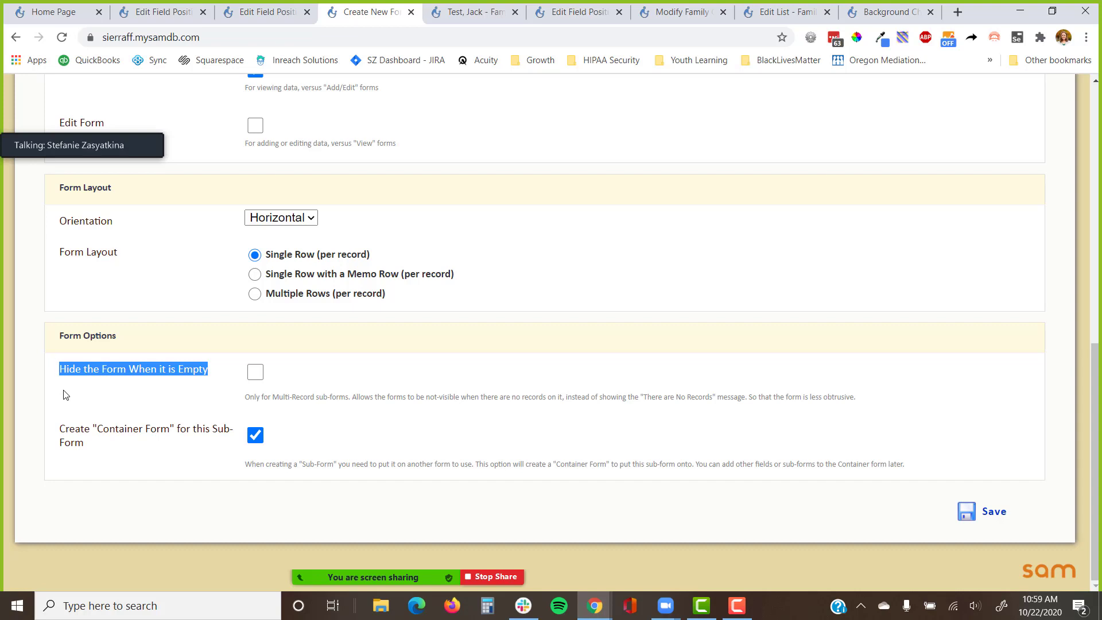
pyautogui.click(628, 364)
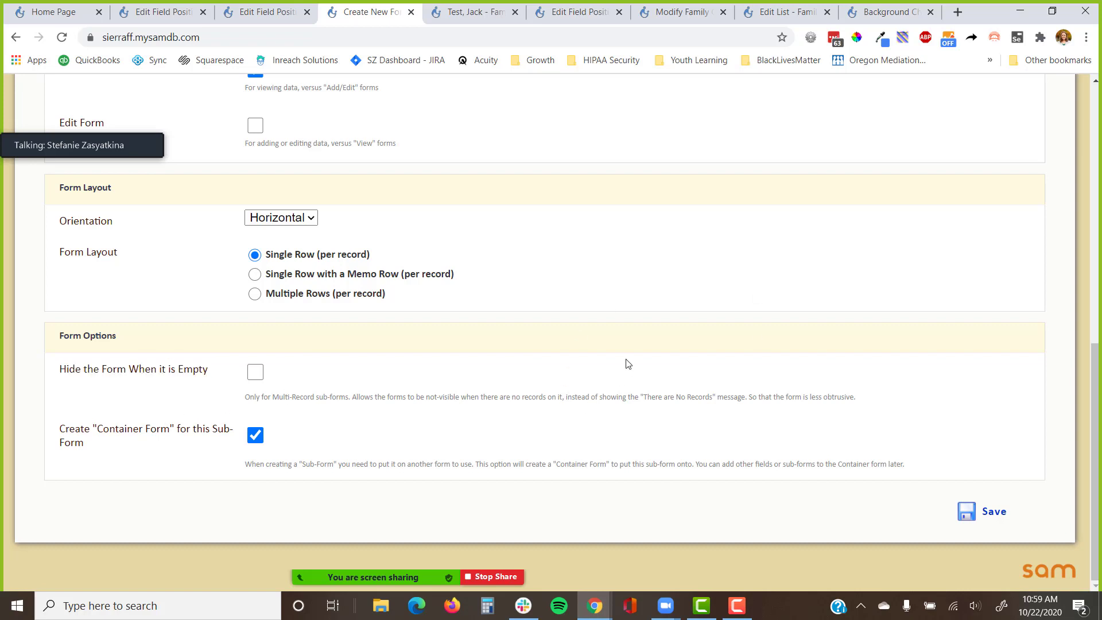
pyautogui.click(968, 511)
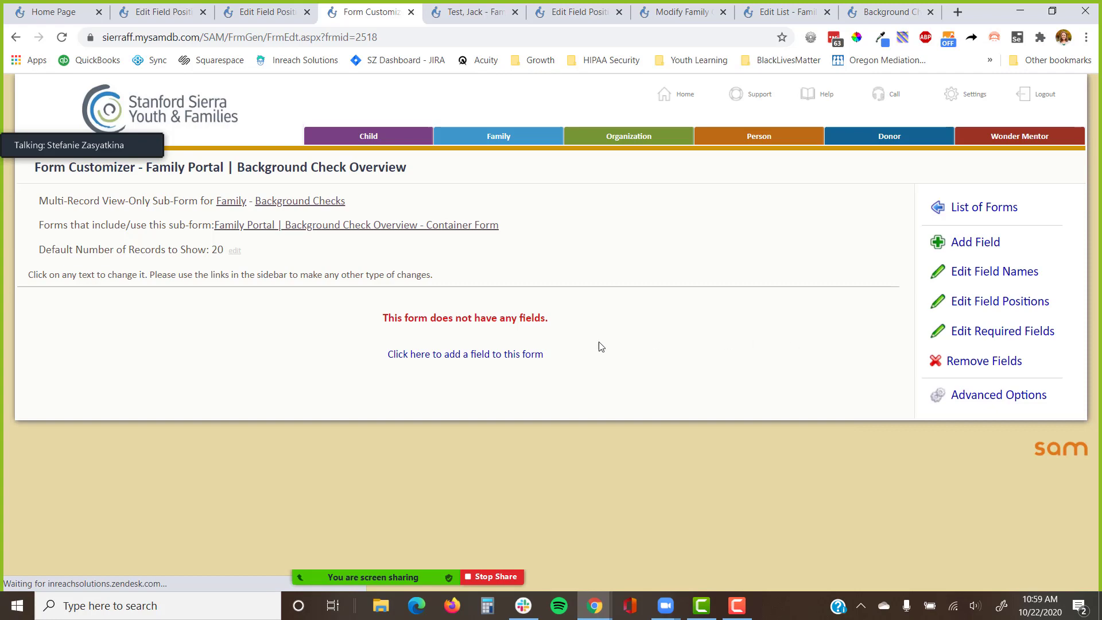
# Add Background Check For and State to the Overview form using Add Multiple Fields.
pyautogui.click(513, 353)
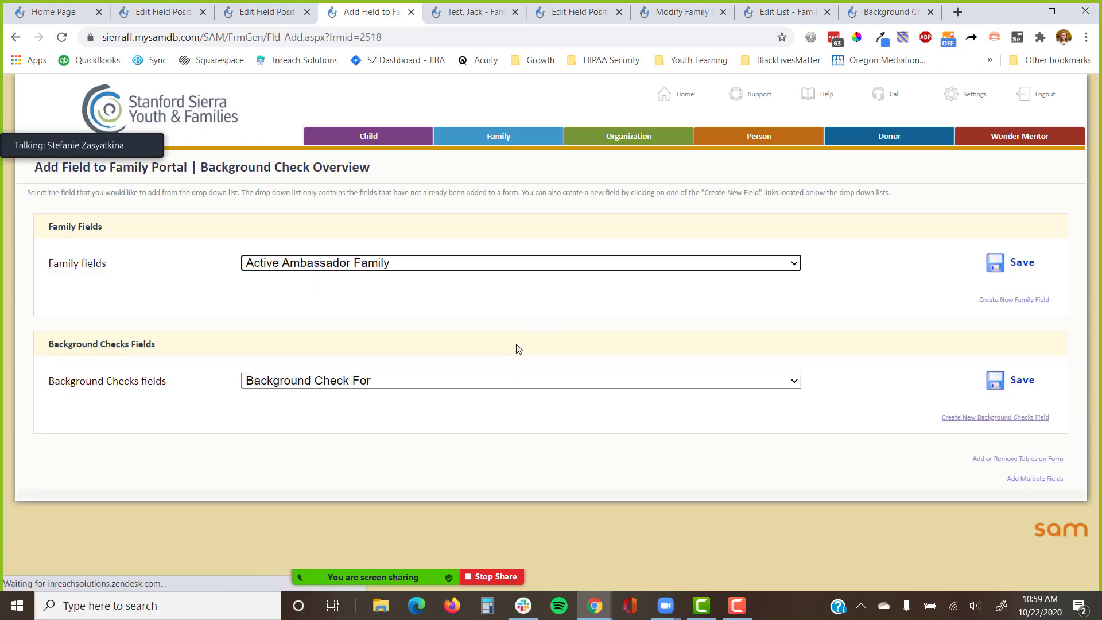
pyautogui.click(1011, 481)
pyautogui.click(172, 233)
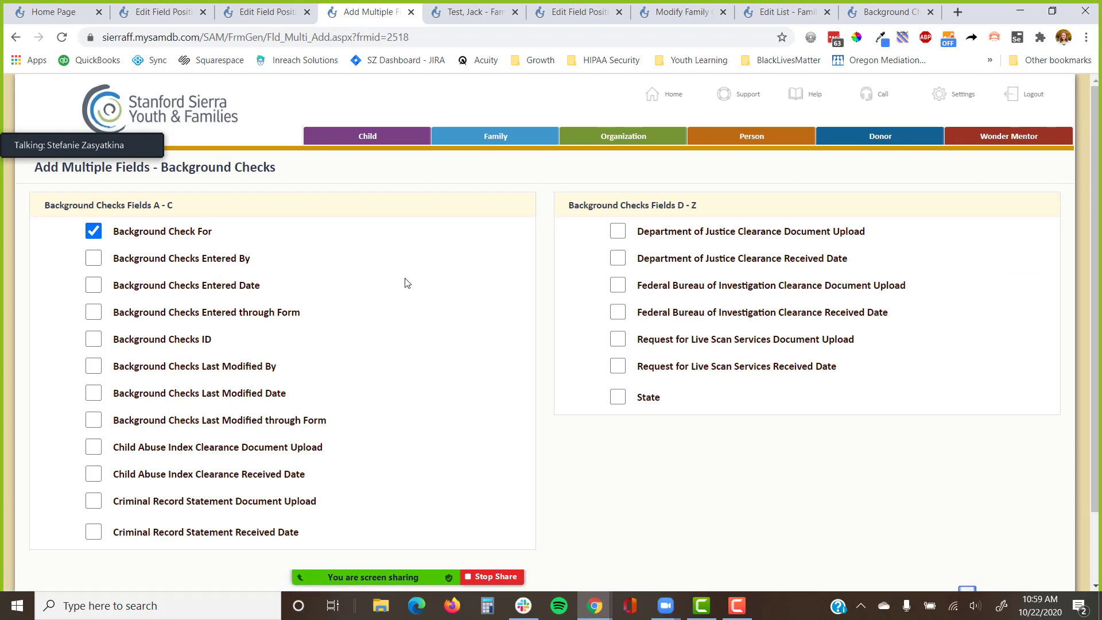
pyautogui.click(646, 396)
pyautogui.scroll(-2, 741, 473)
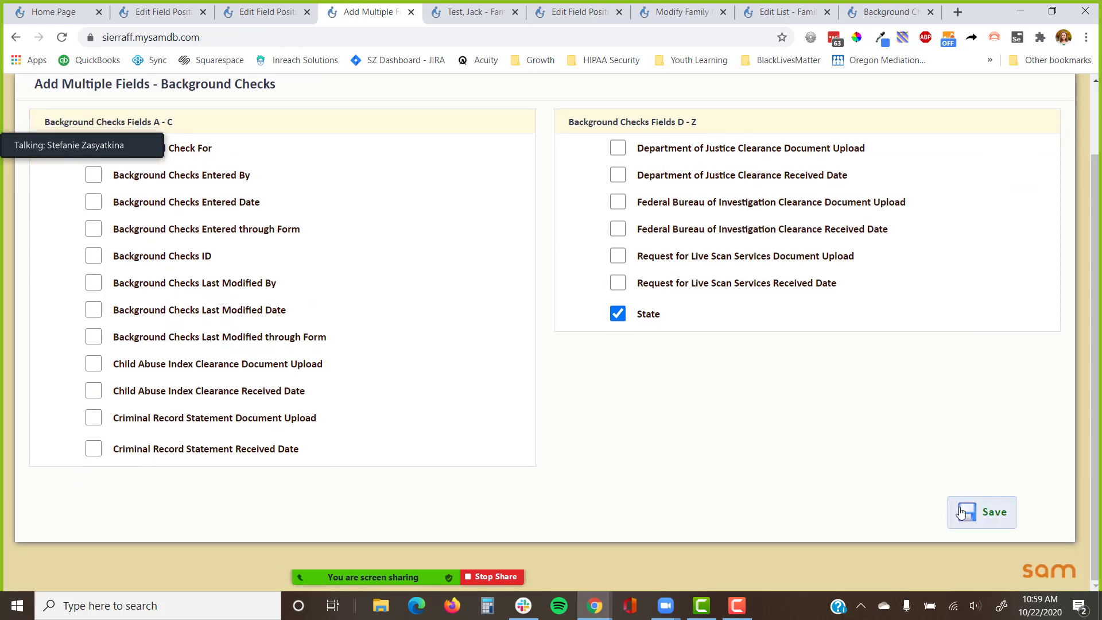
pyautogui.click(962, 513)
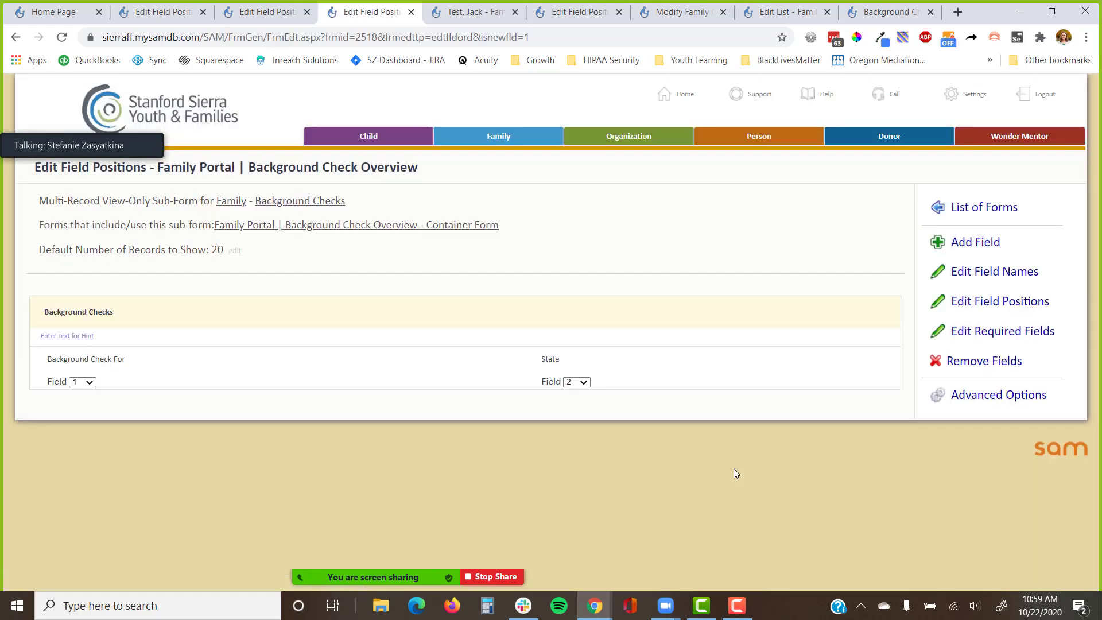
pyautogui.click(952, 401)
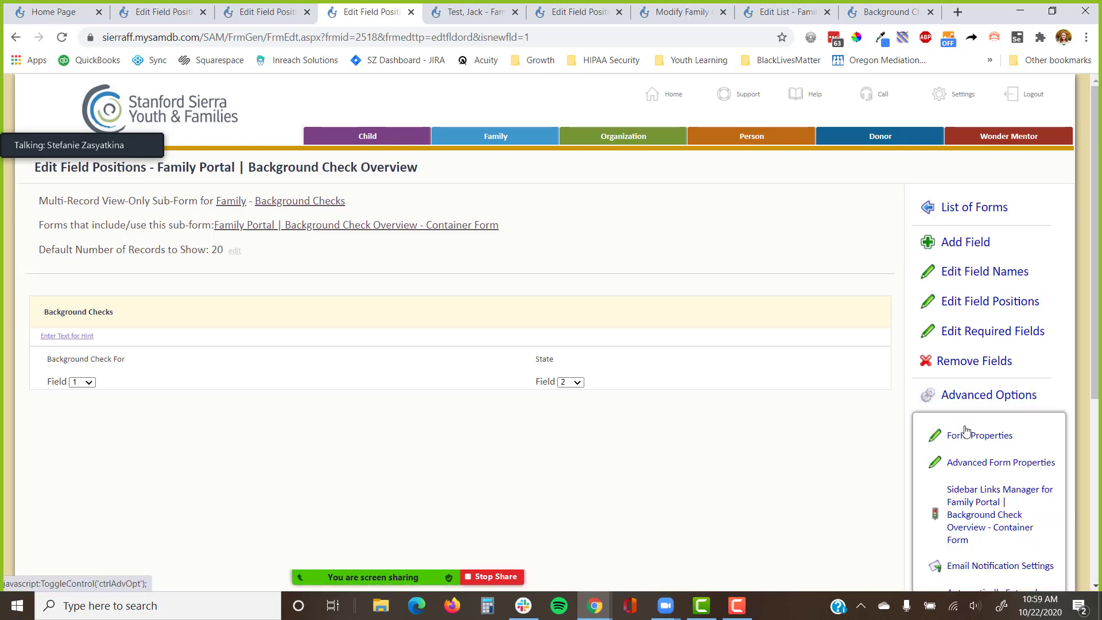
# Set the Background Check Overview form's Public Form property to Yes and save it.
pyautogui.click(968, 464)
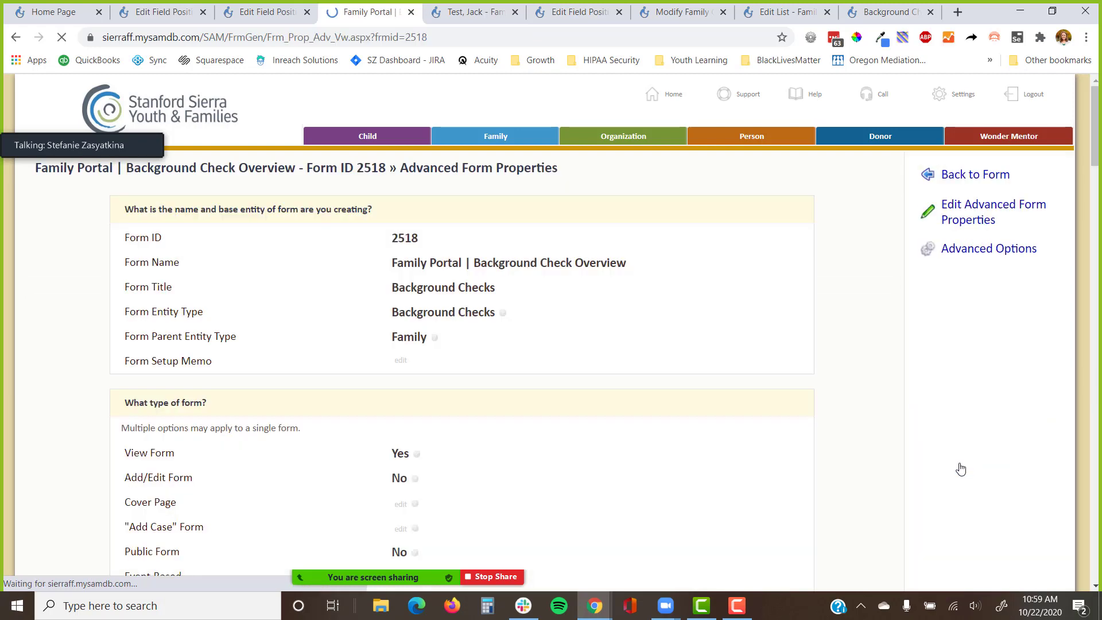
pyautogui.scroll(-3, 427, 369)
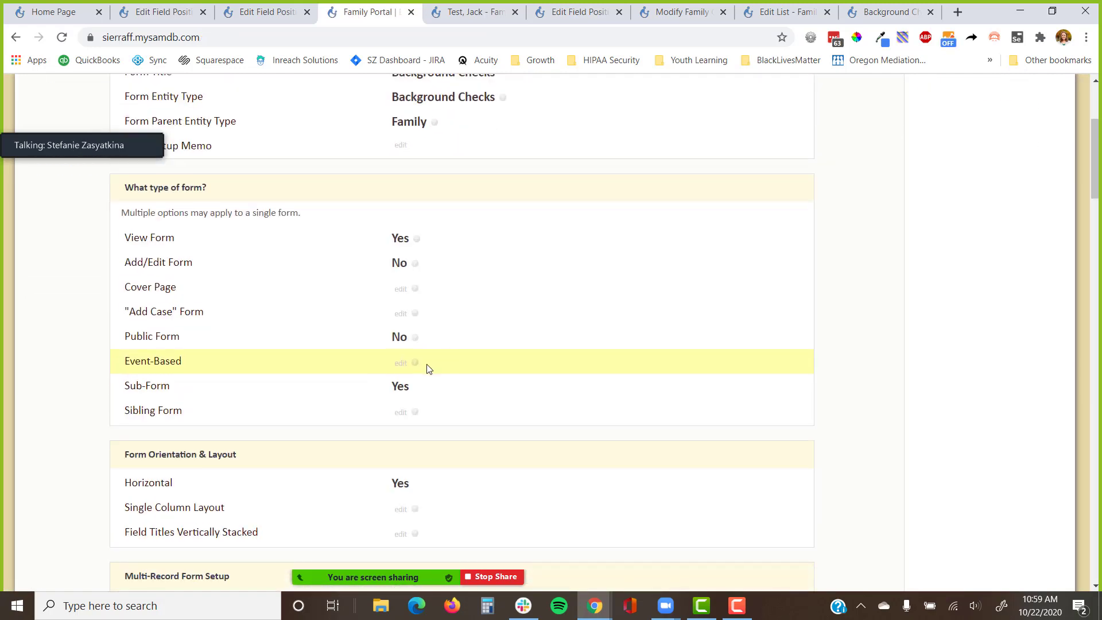
pyautogui.click(397, 338)
pyautogui.click(506, 160)
pyautogui.click(784, 224)
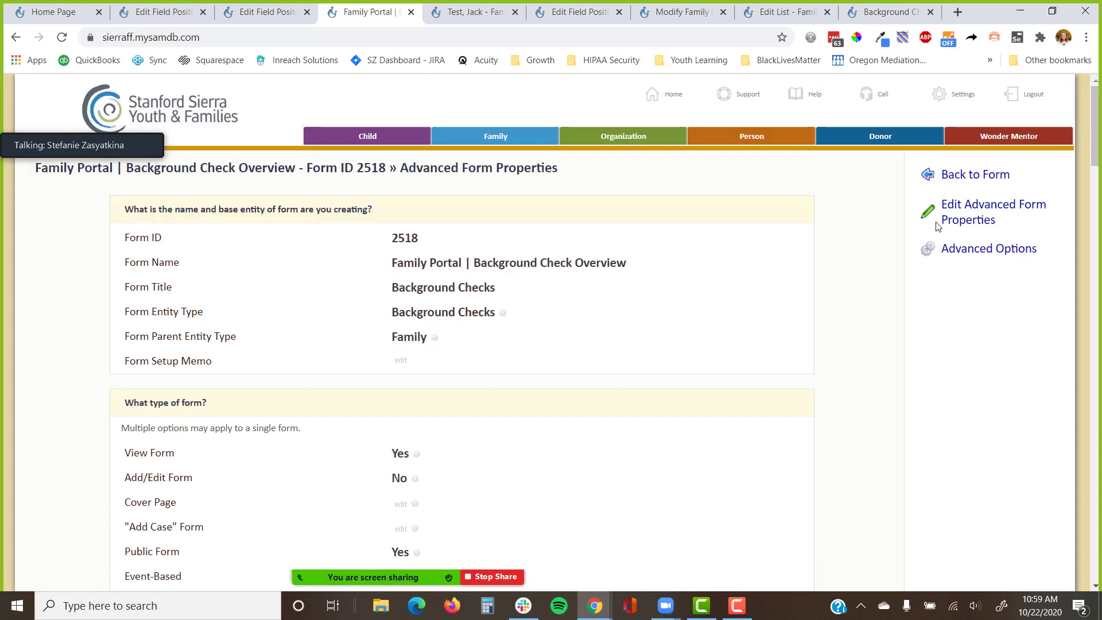
pyautogui.click(976, 175)
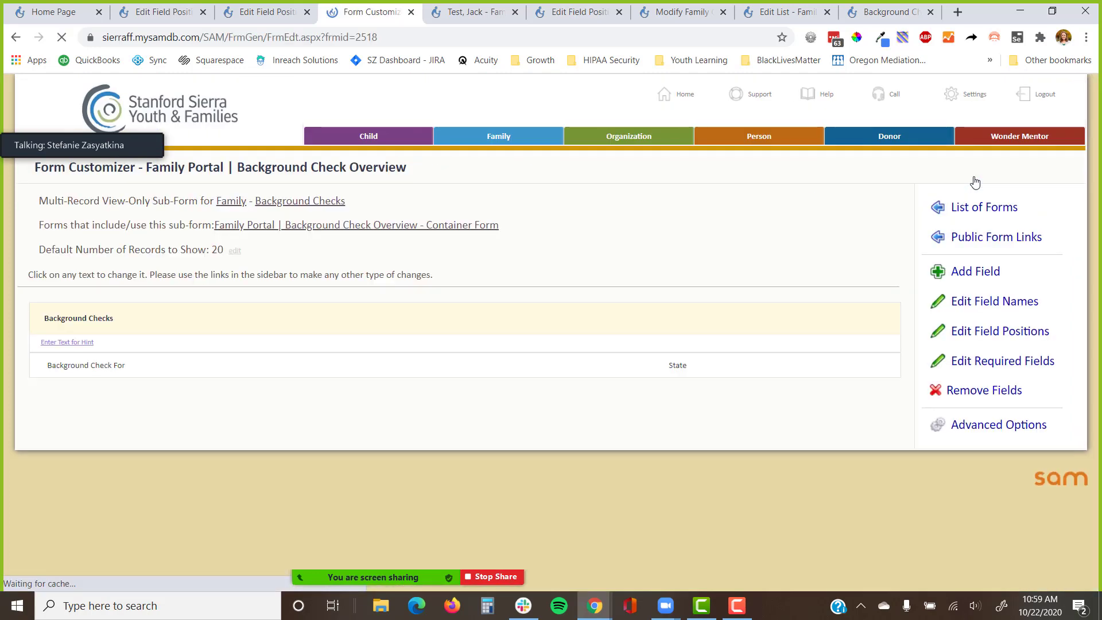
# Set Family Portal | Background Checks Edit as the Edit Record/Row Form and save the properties.
pyautogui.click(962, 428)
pyautogui.click(978, 466)
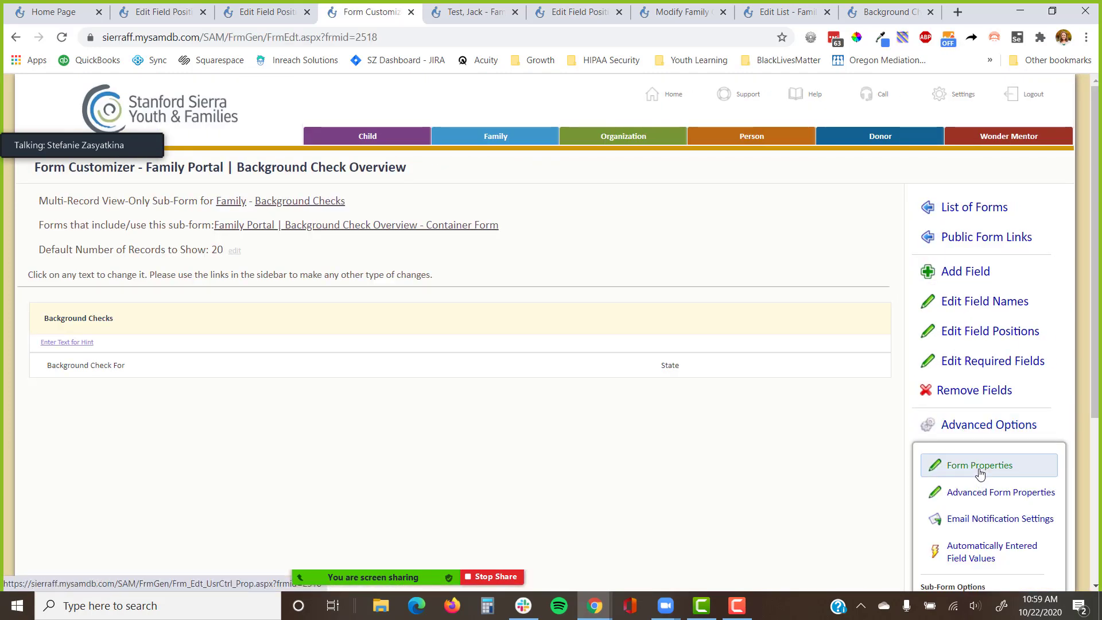
pyautogui.scroll(-9, 607, 386)
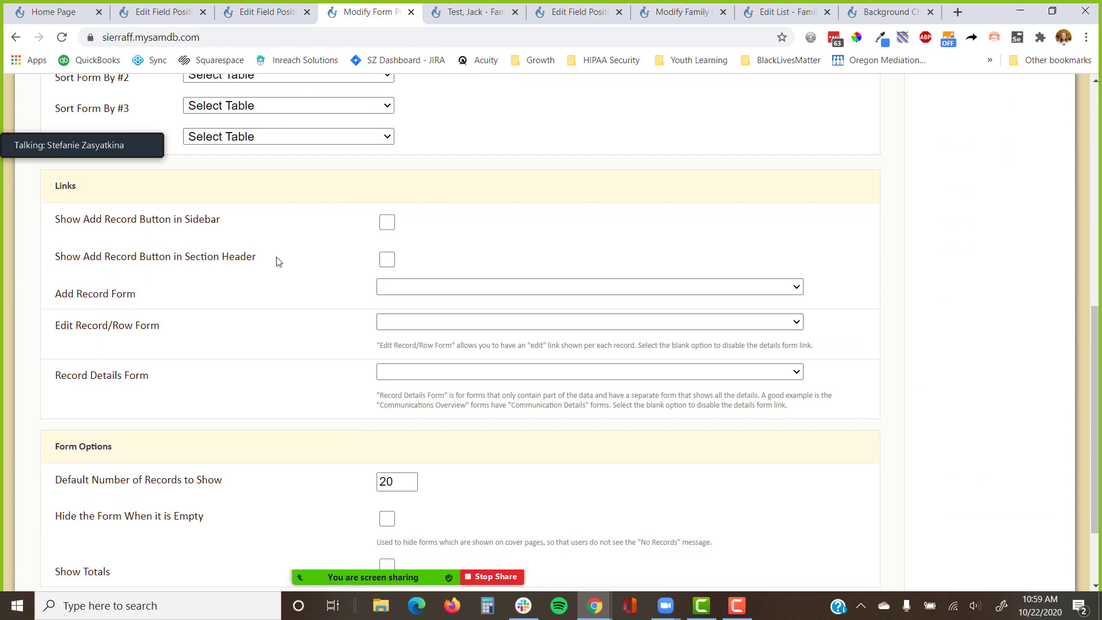
pyautogui.moveTo(278, 260); pyautogui.dragTo(50, 271)
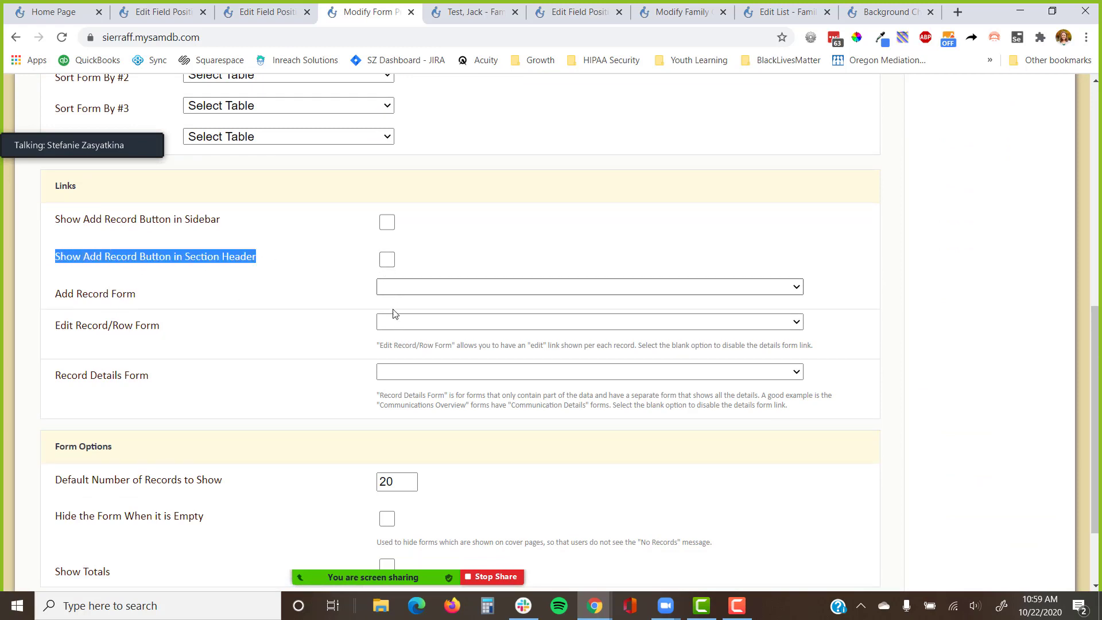
pyautogui.click(400, 322)
pyautogui.click(422, 365)
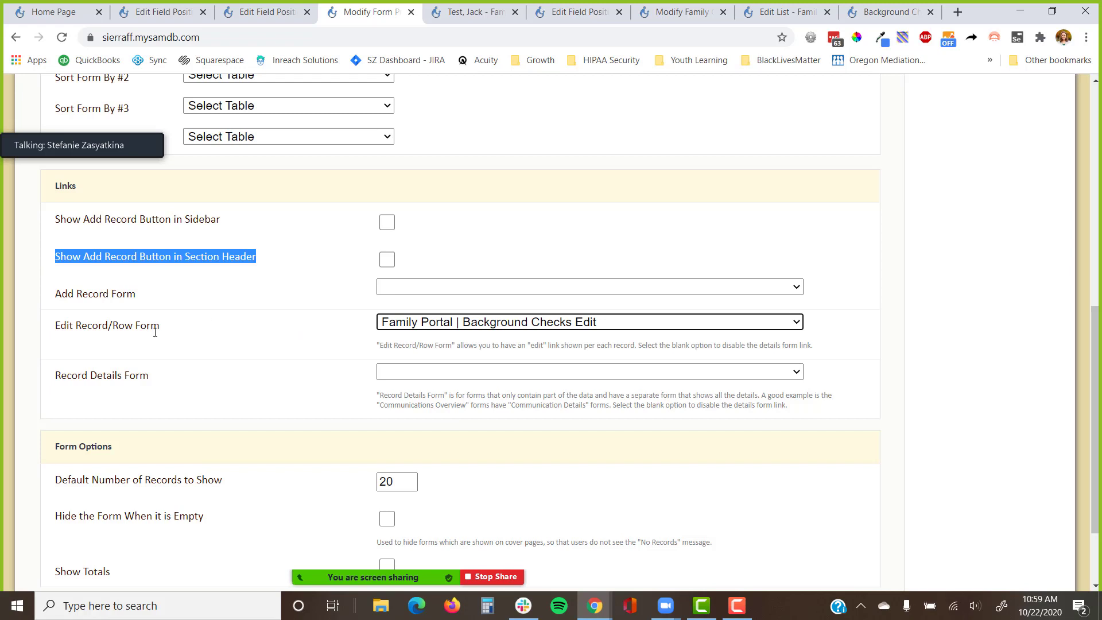
pyautogui.moveTo(192, 336); pyautogui.dragTo(51, 339)
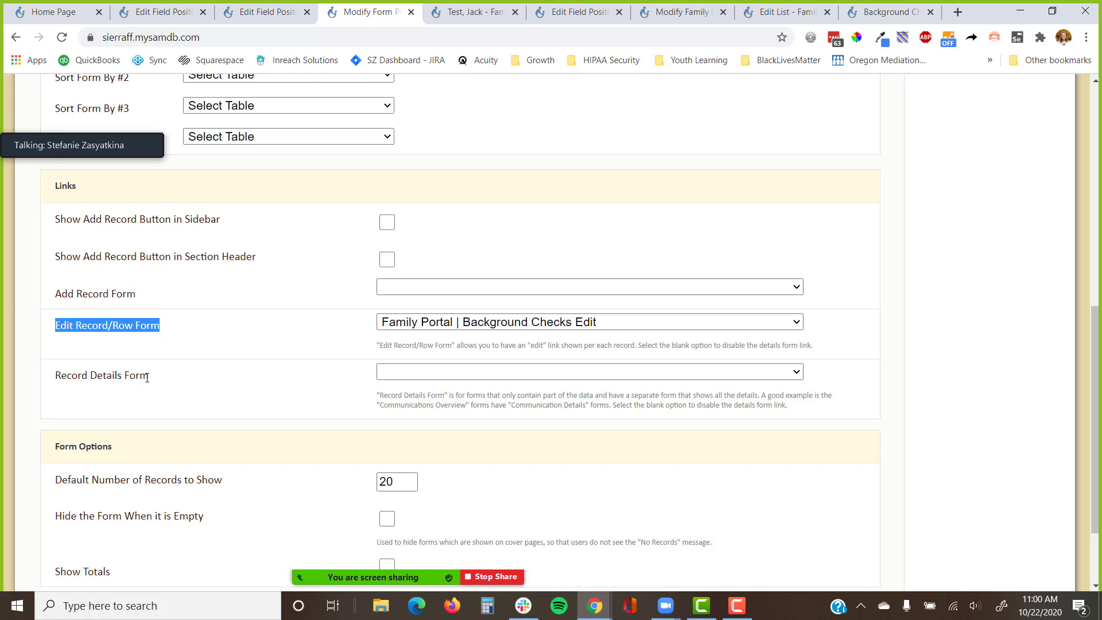
pyautogui.click(540, 239)
pyautogui.scroll(-2, 563, 239)
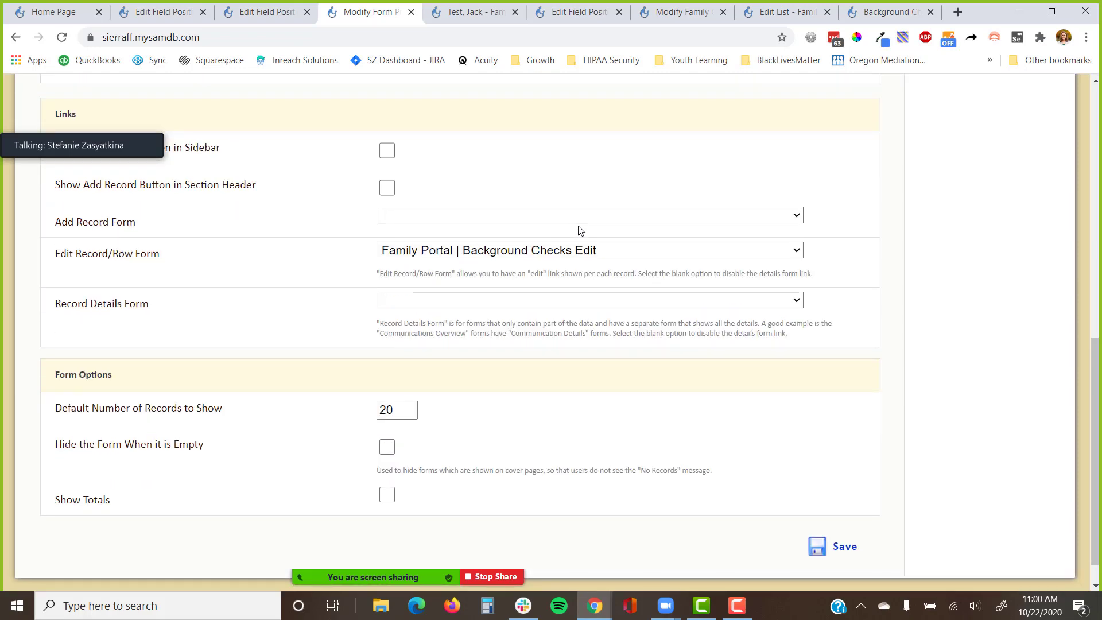
pyautogui.click(838, 545)
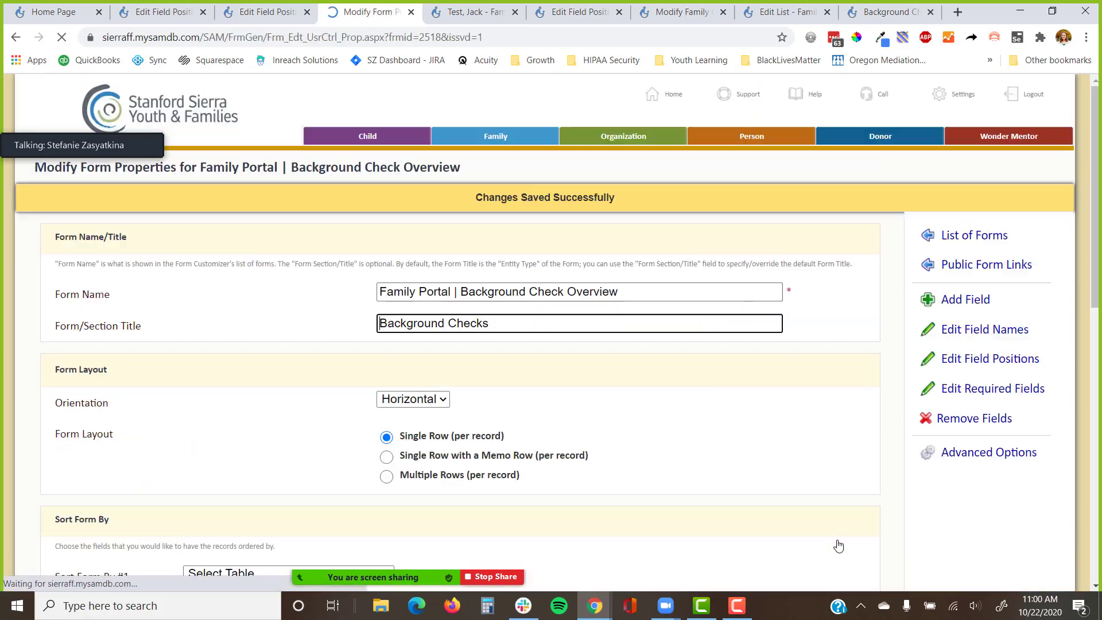
pyautogui.scroll(-1, 669, 297)
# Open the public form settings of the Background Checks Edit form.
pyautogui.scroll(1, 666, 298)
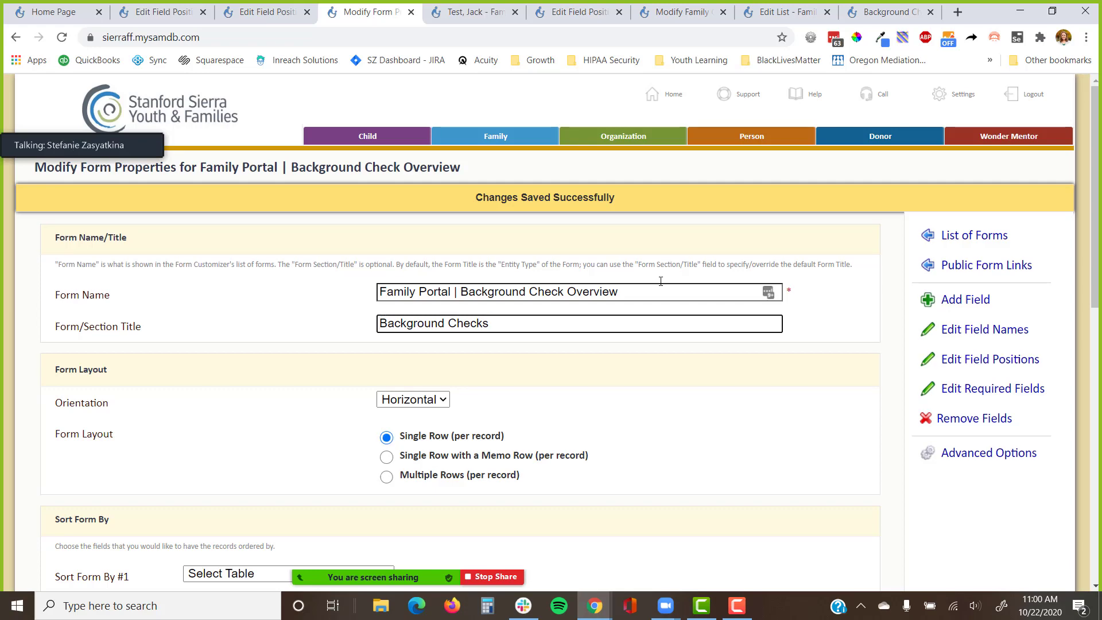
pyautogui.click(264, 12)
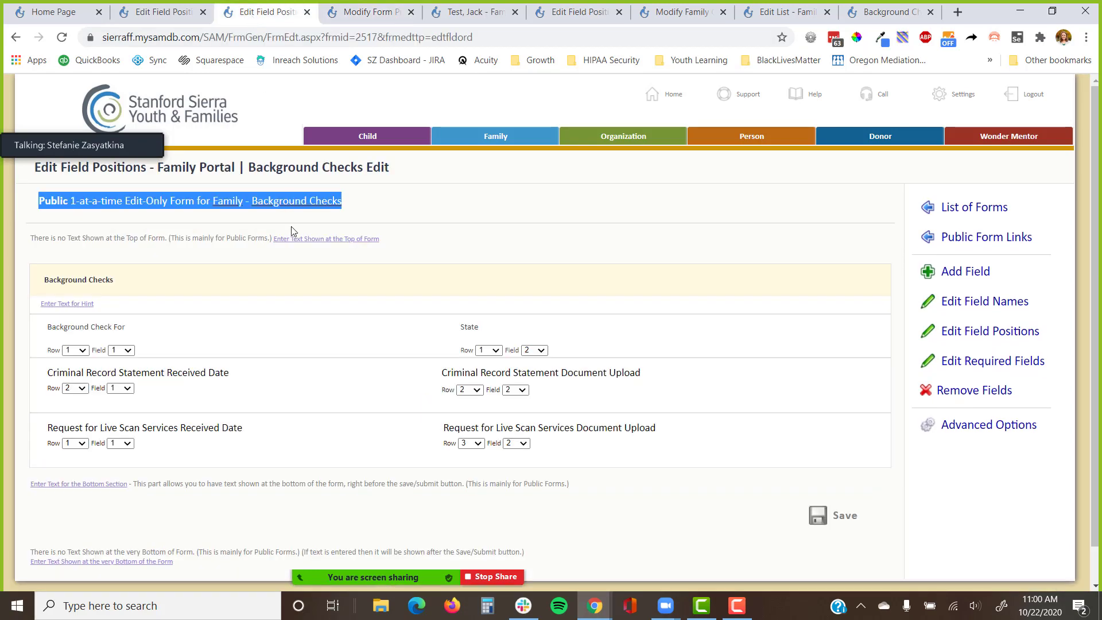
pyautogui.moveTo(432, 160); pyautogui.dragTo(156, 184)
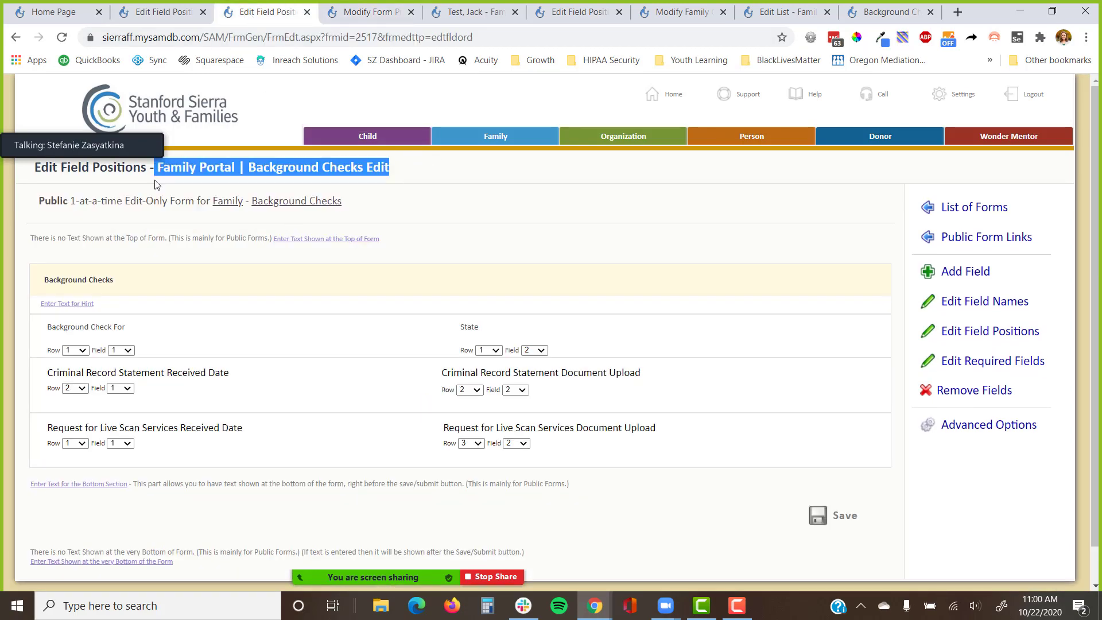
pyautogui.click(947, 425)
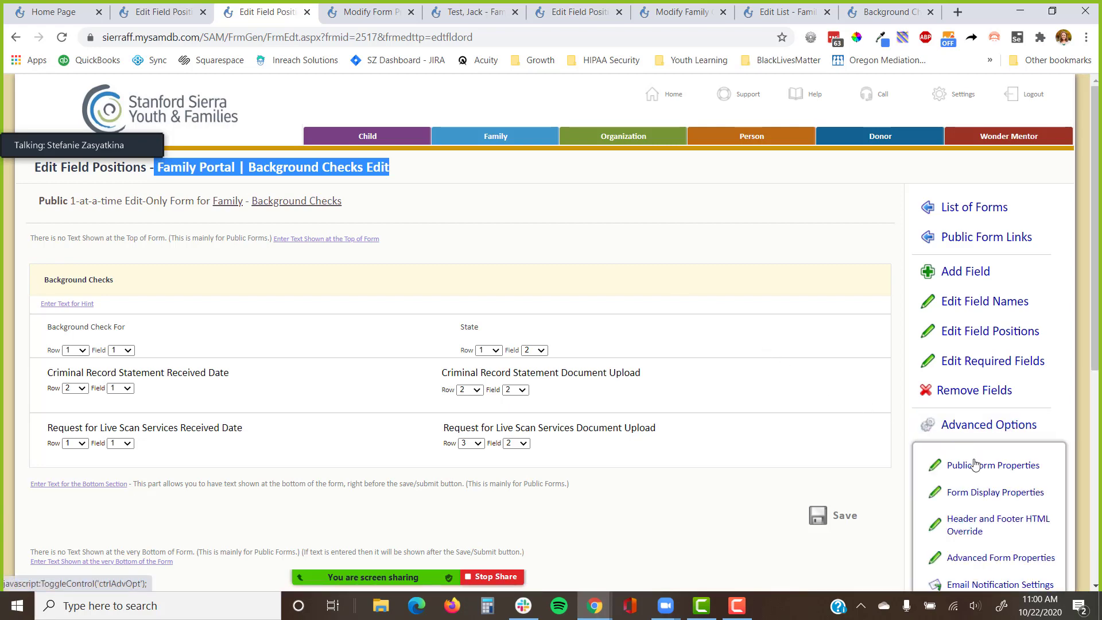
pyautogui.click(978, 471)
pyautogui.scroll(-6, 706, 433)
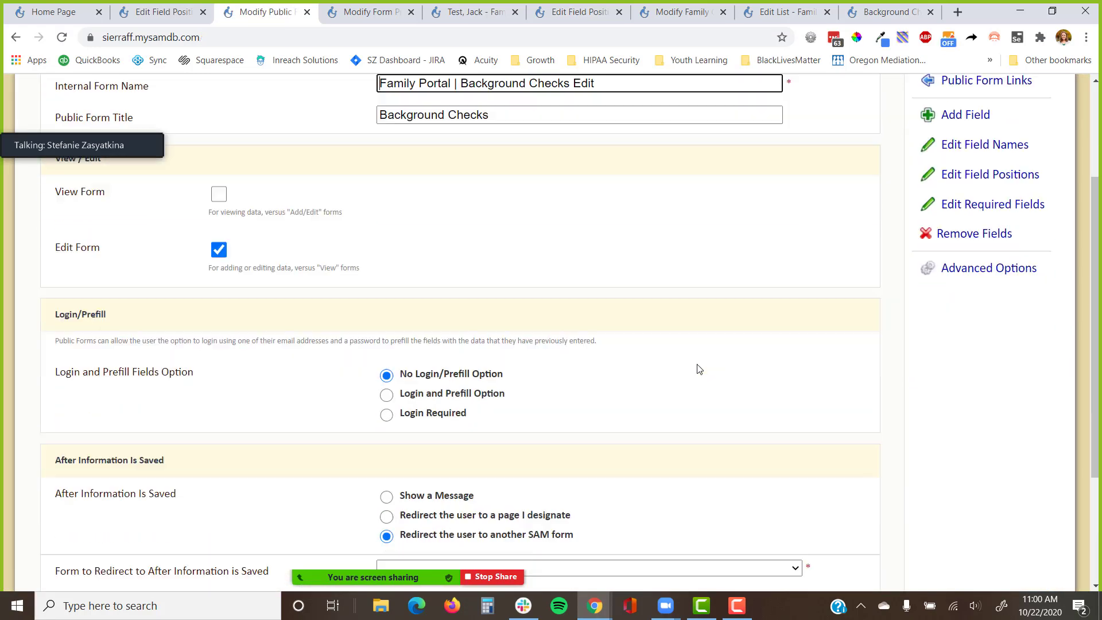
# Leave the redirect target empty and move to Background Check Overview's form properties.
pyautogui.click(421, 395)
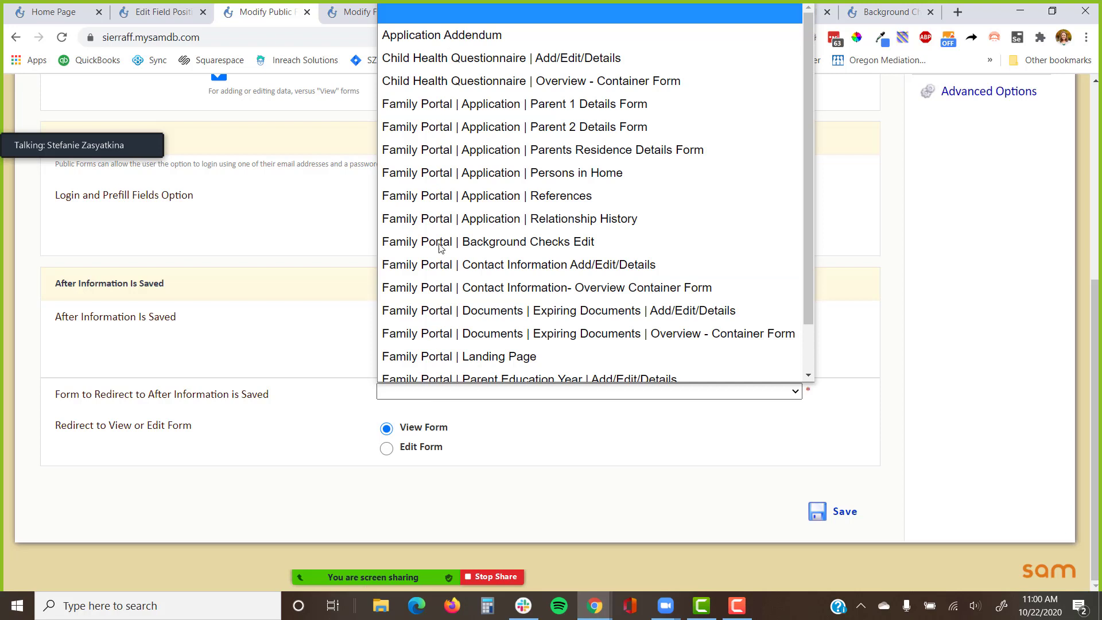
pyautogui.scroll(-3, 447, 142)
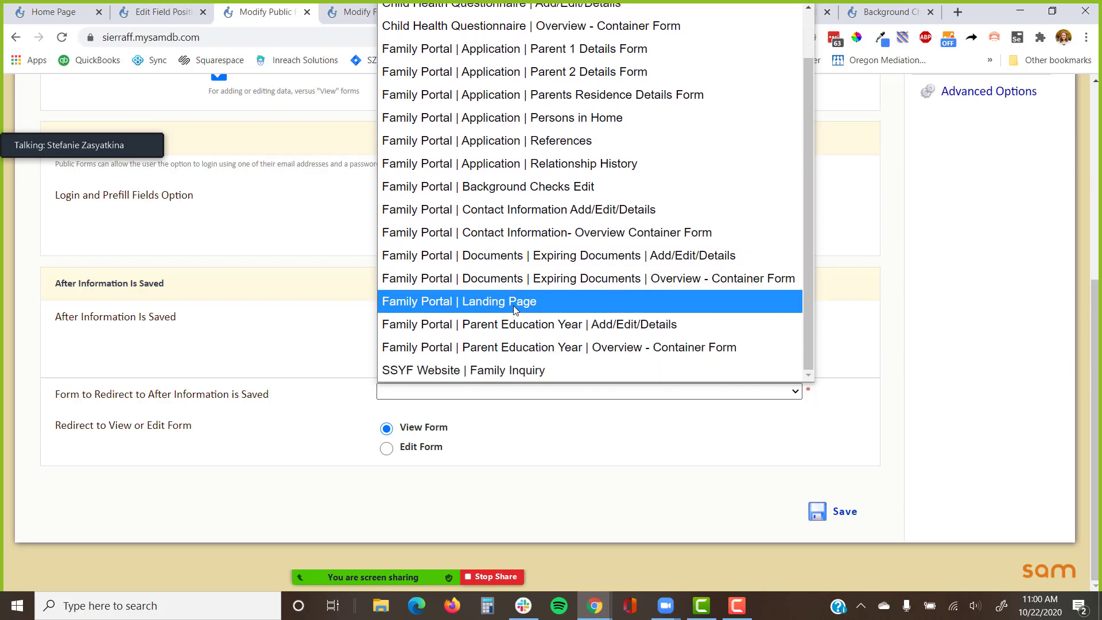
pyautogui.click(524, 427)
pyautogui.click(368, 11)
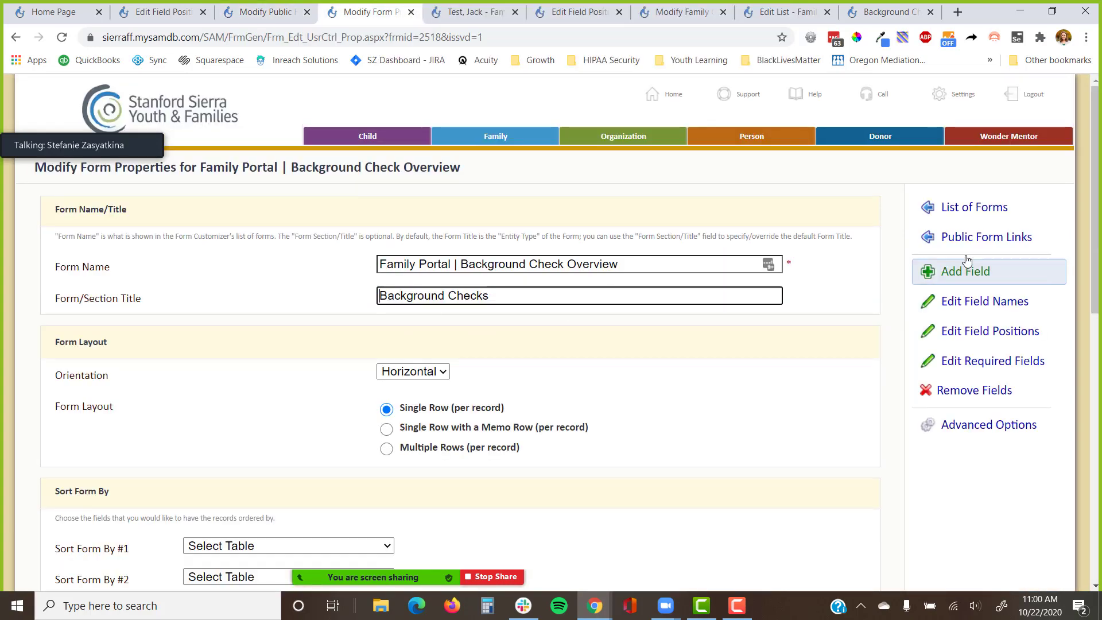
# Set Public Form to Yes in the Background Check Overview container form's advanced properties.
pyautogui.click(997, 313)
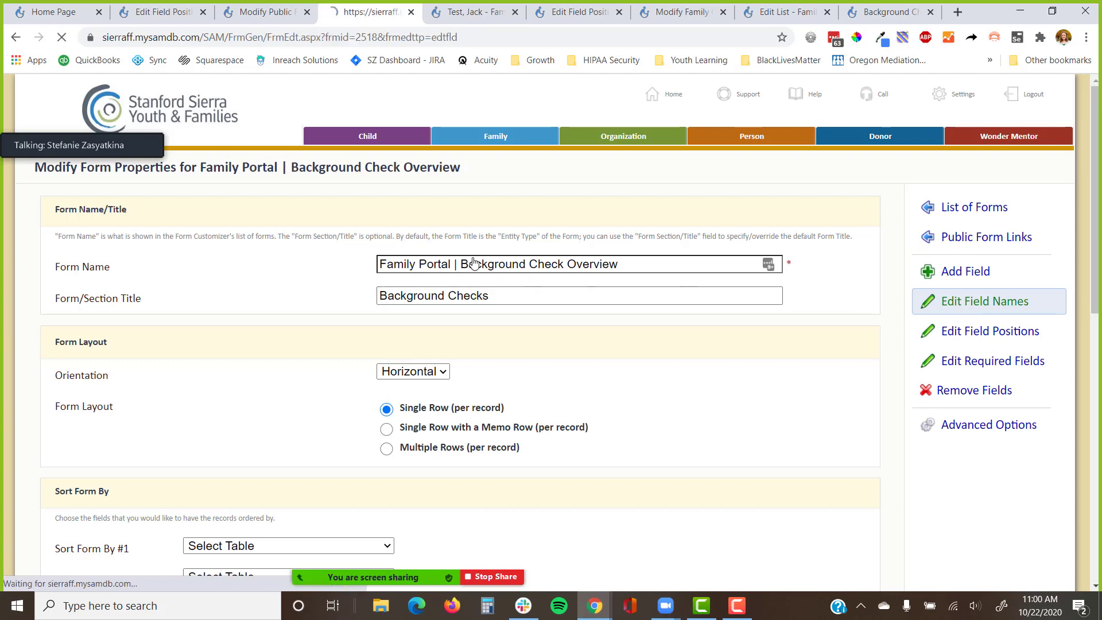
pyautogui.click(459, 229)
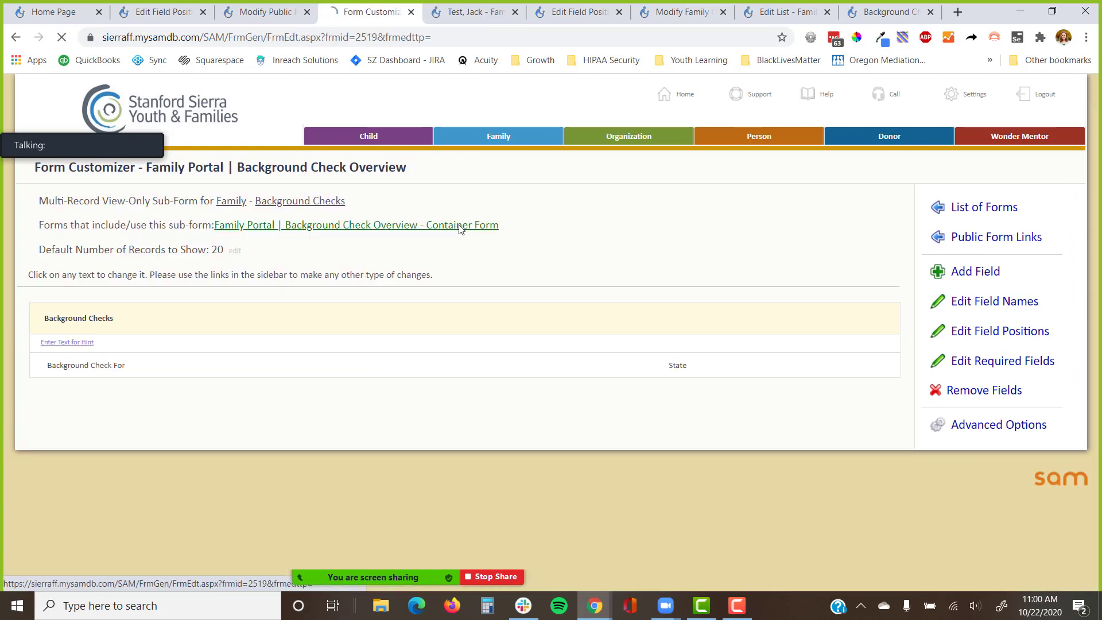
pyautogui.moveTo(511, 169); pyautogui.dragTo(151, 176)
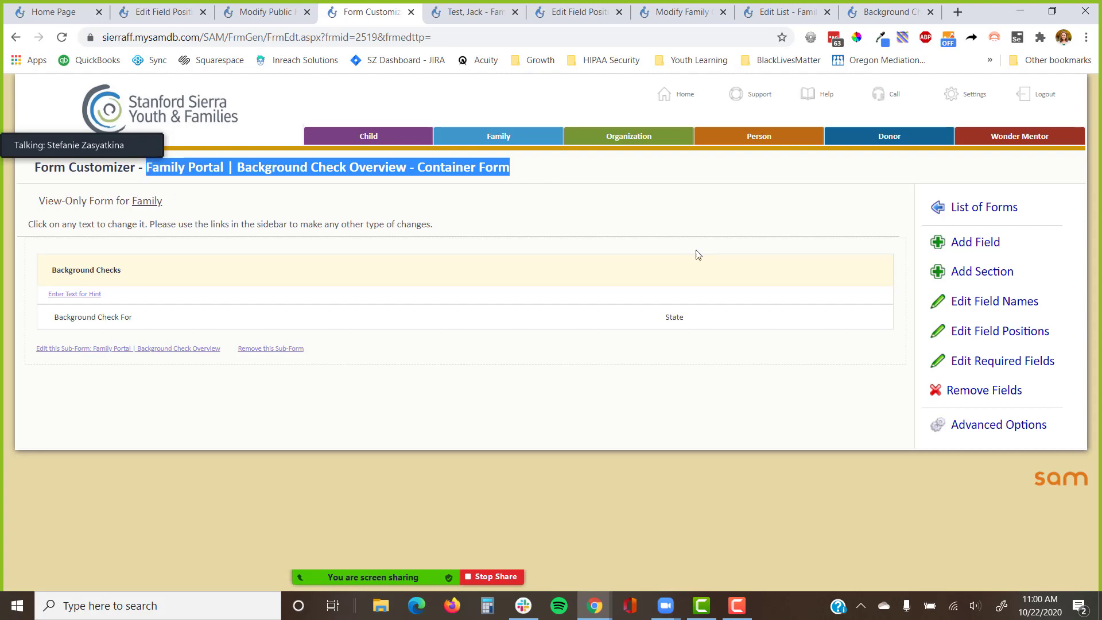
pyautogui.click(1051, 423)
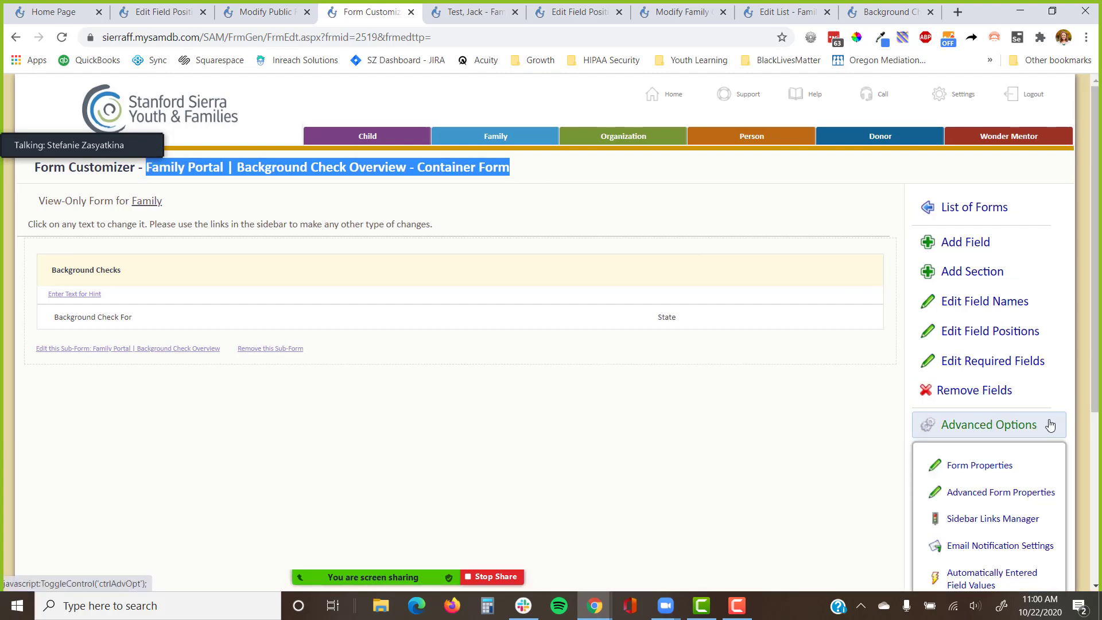
pyautogui.click(1010, 492)
pyautogui.scroll(-3, 455, 369)
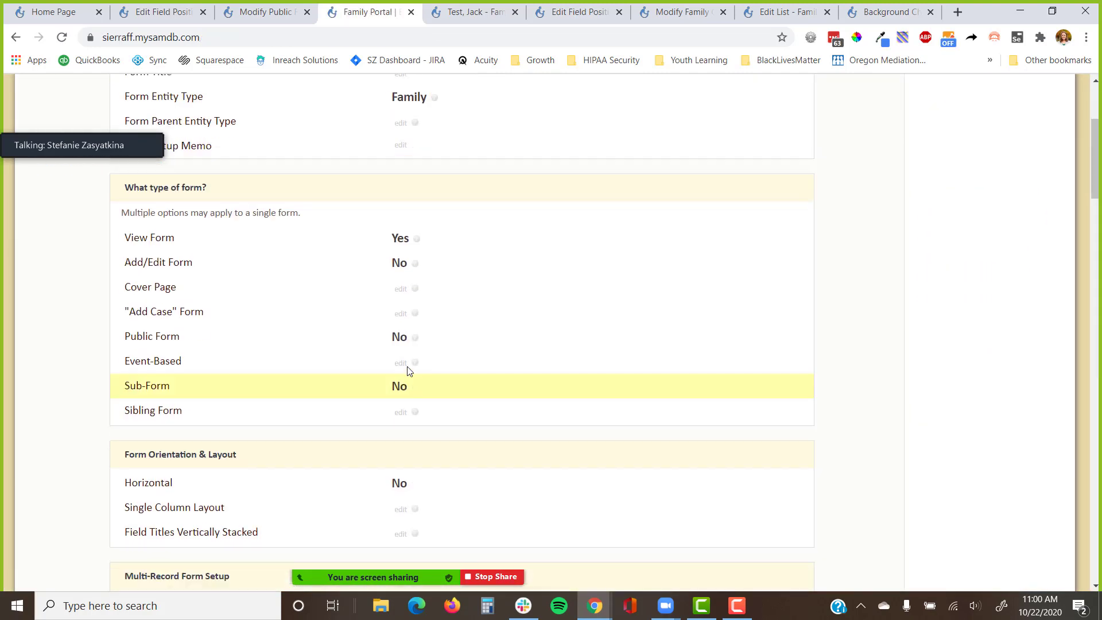
pyautogui.click(402, 337)
pyautogui.press('space')
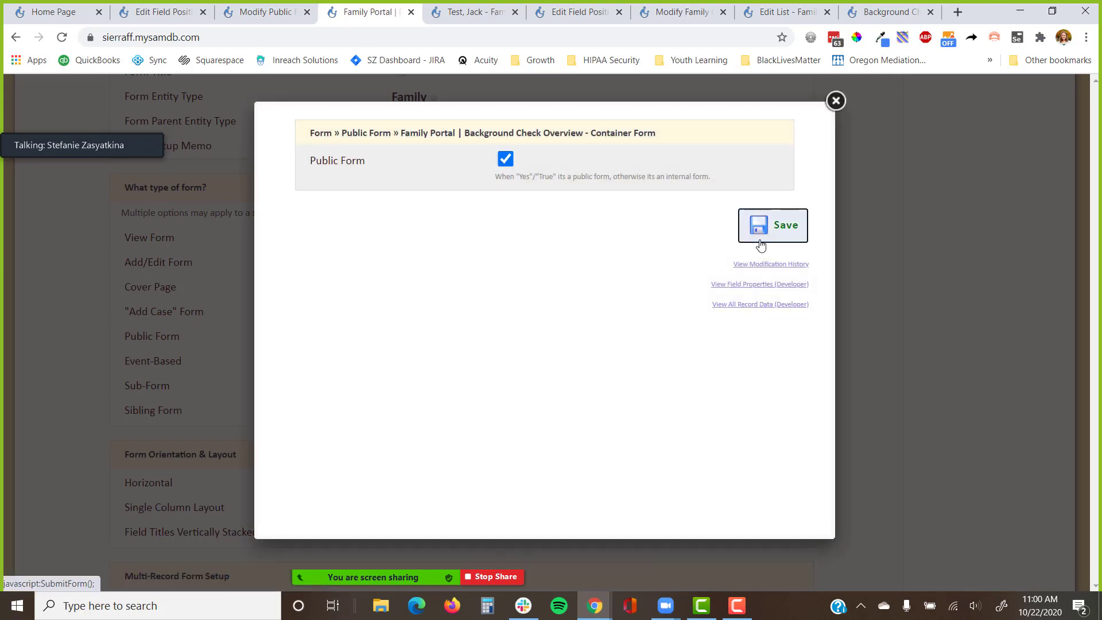
pyautogui.click(764, 229)
# Make Background Checks Edit redirect to Background Check Overview - Container Form after saving.
pyautogui.click(272, 17)
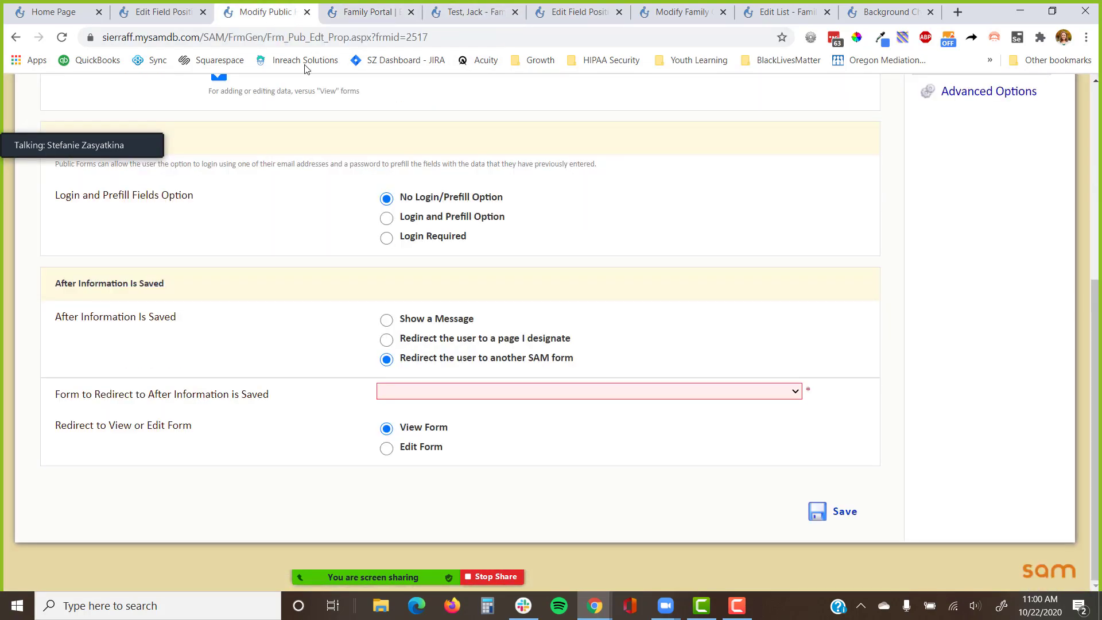
pyautogui.click(62, 38)
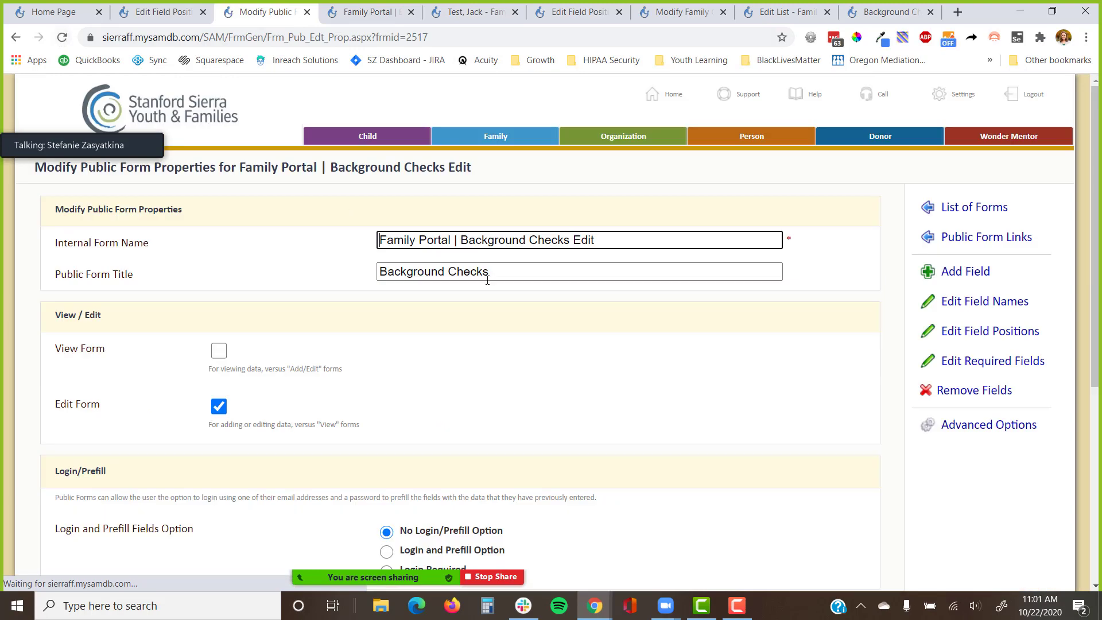
pyautogui.click(529, 398)
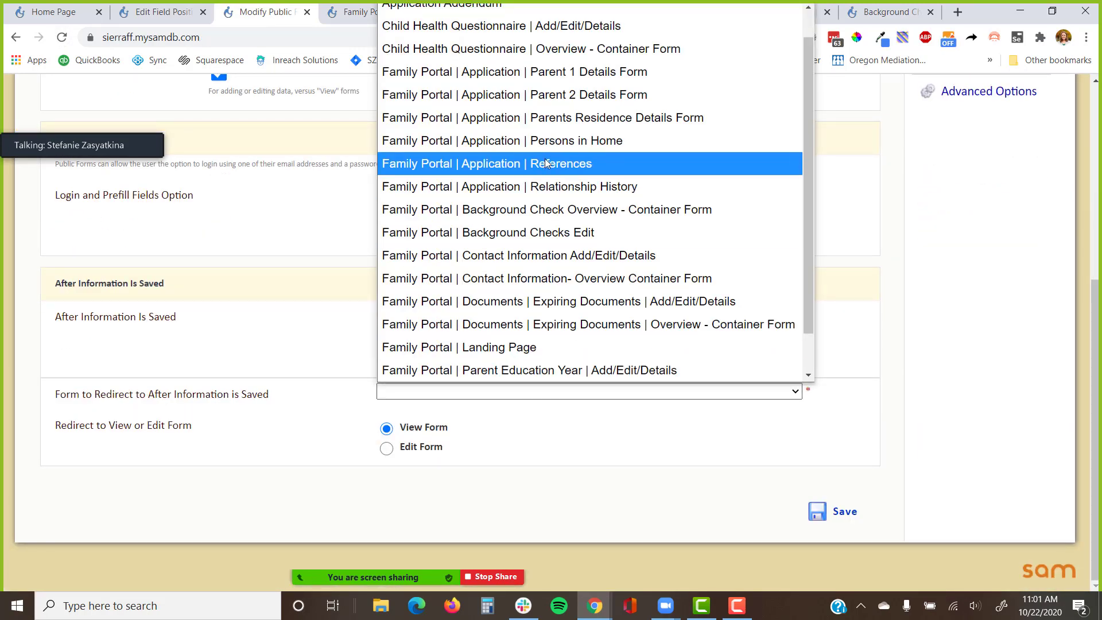
pyautogui.click(557, 210)
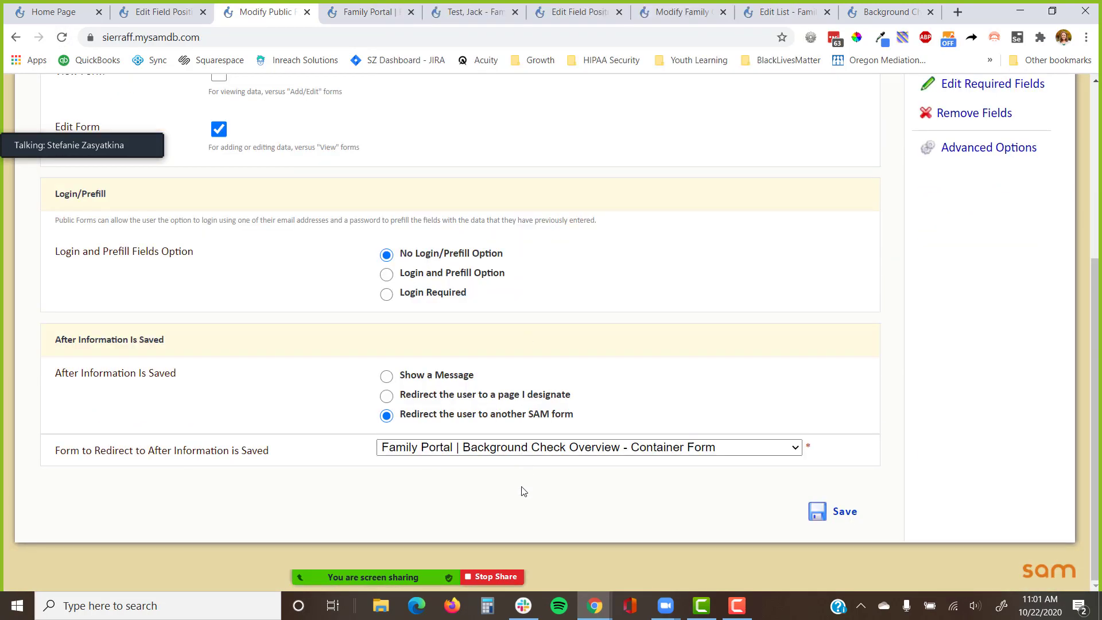
pyautogui.click(842, 511)
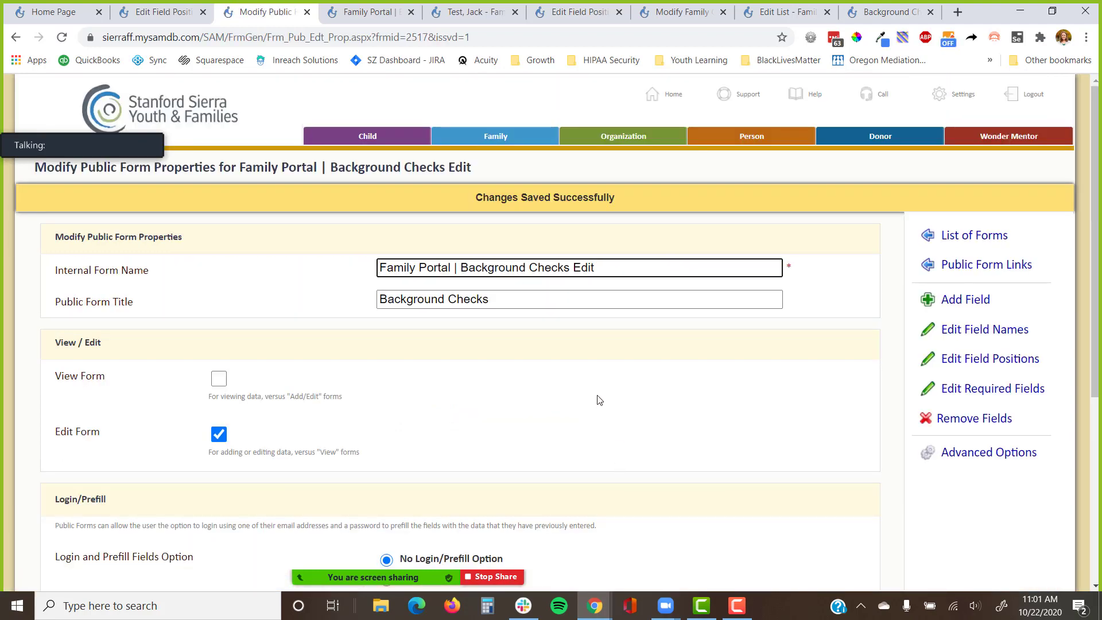
# Open the Family Portal | Landing Page form's advanced options from the public forms list.
pyautogui.rightClick(931, 277)
pyautogui.click(931, 273)
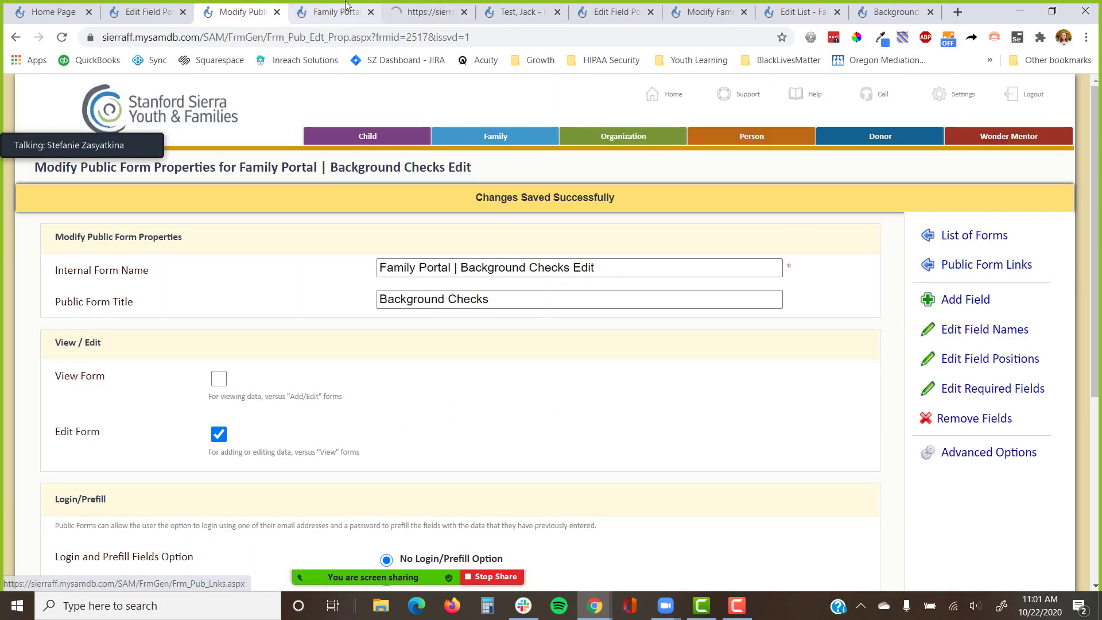
pyautogui.click(429, 12)
pyautogui.scroll(-7, 395, 212)
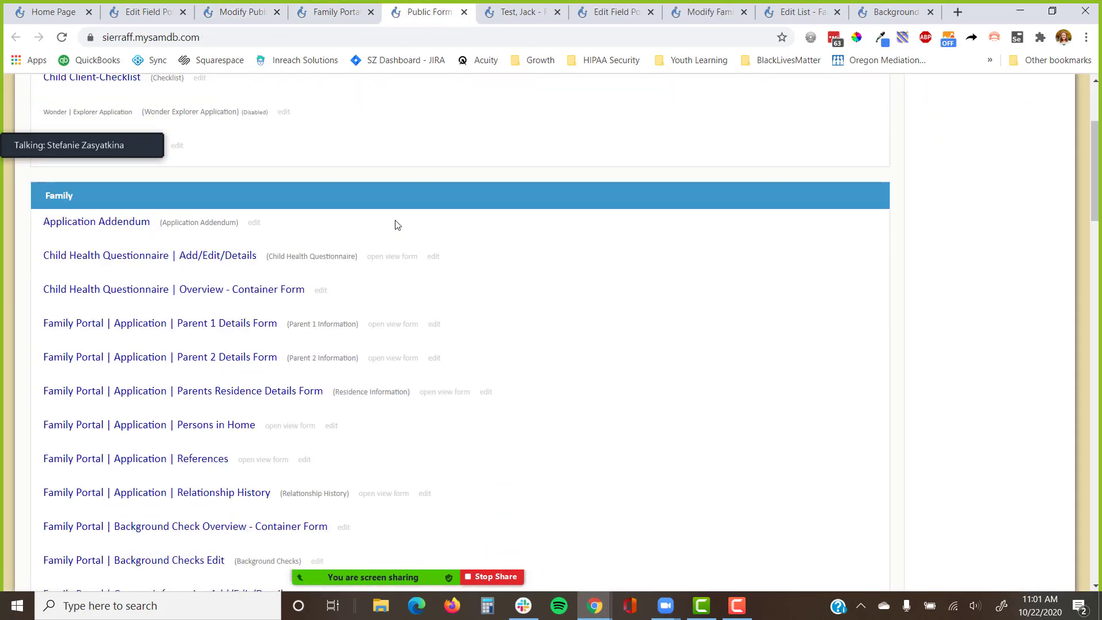
pyautogui.scroll(-3, 396, 220)
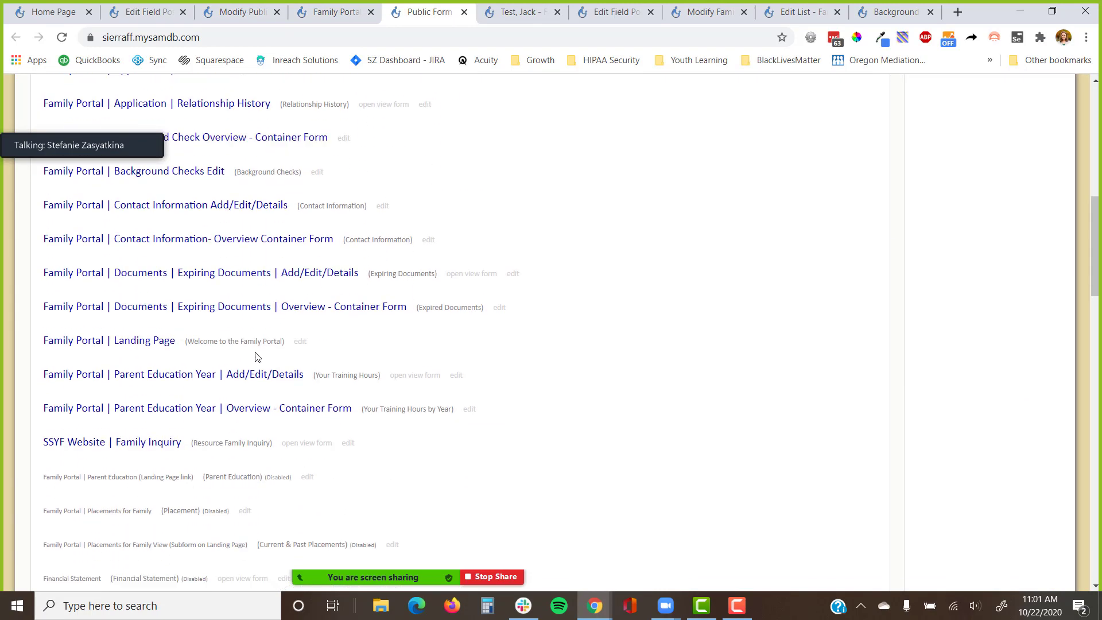
pyautogui.click(300, 342)
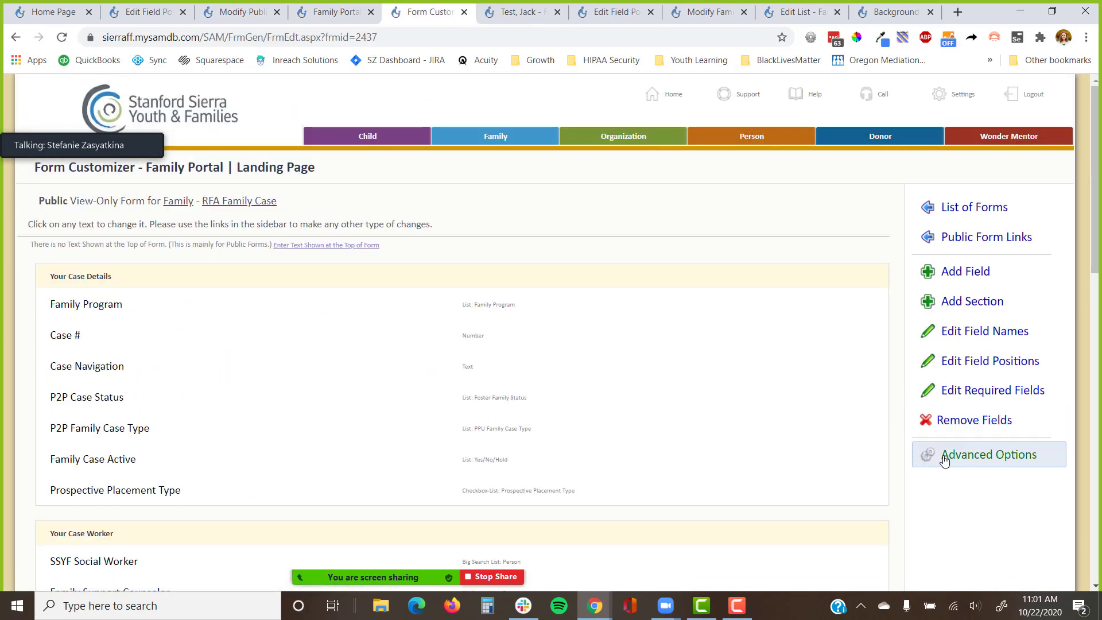
pyautogui.click(947, 454)
pyautogui.scroll(-4, 945, 399)
# Add a 'Background Checks' sidebar link with Checklist image, linking to Background Check Overview - Container Form.
pyautogui.click(976, 326)
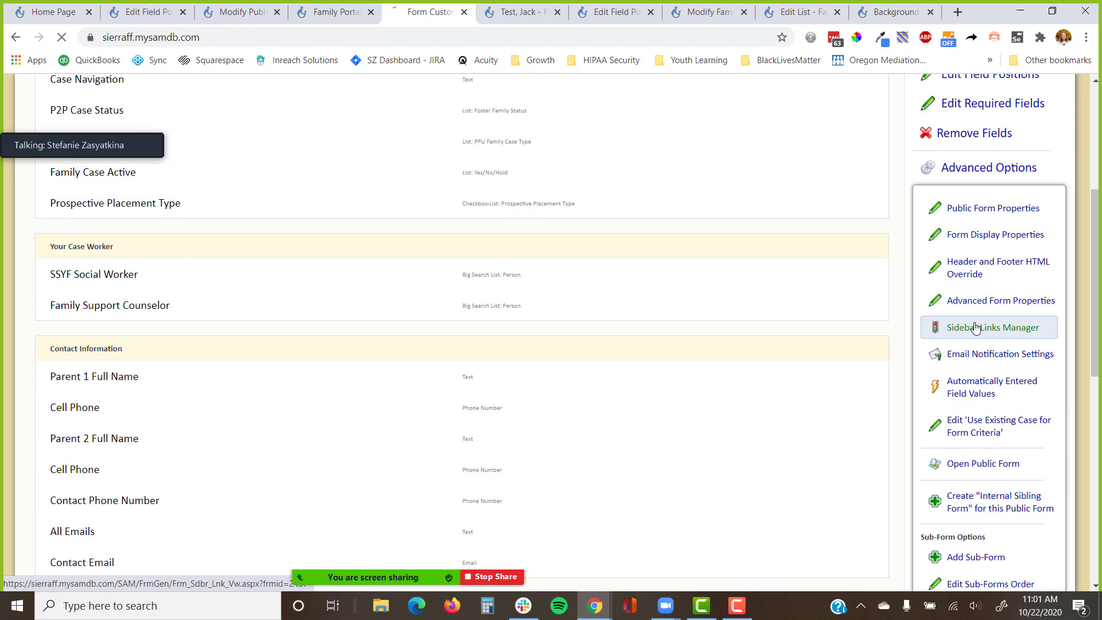
pyautogui.click(979, 268)
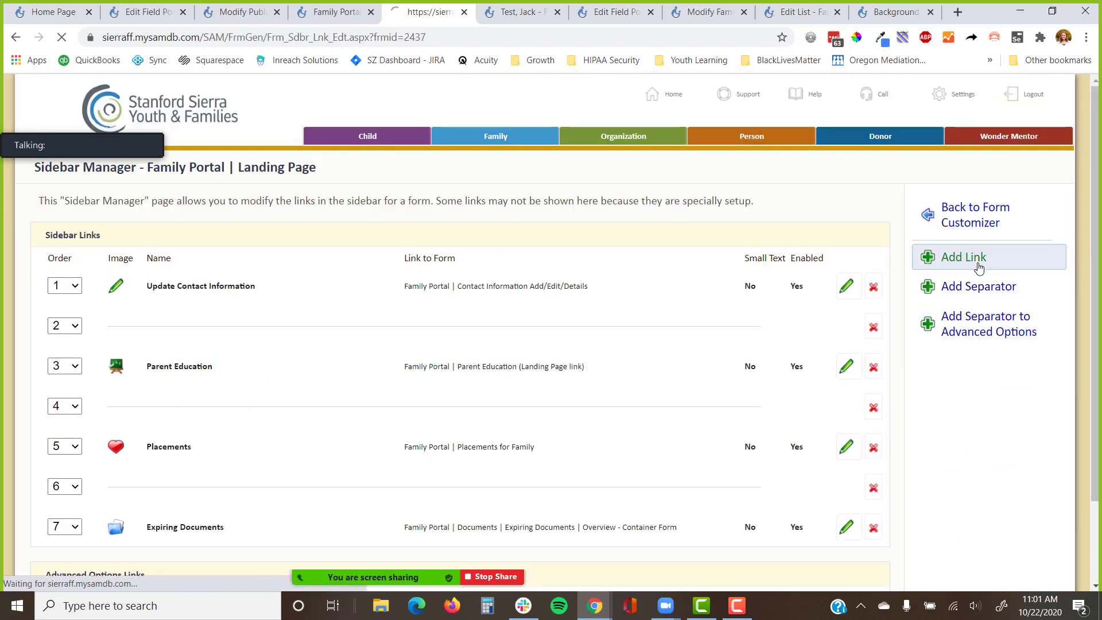
pyautogui.write('Background Checks')
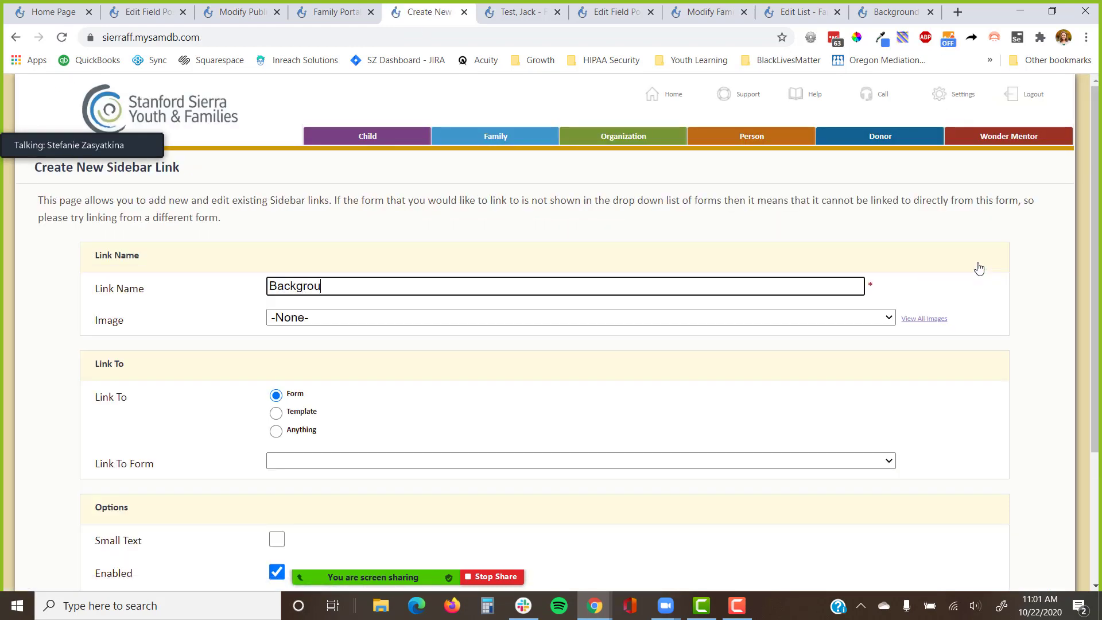
pyautogui.click(889, 318)
pyautogui.write('ch')
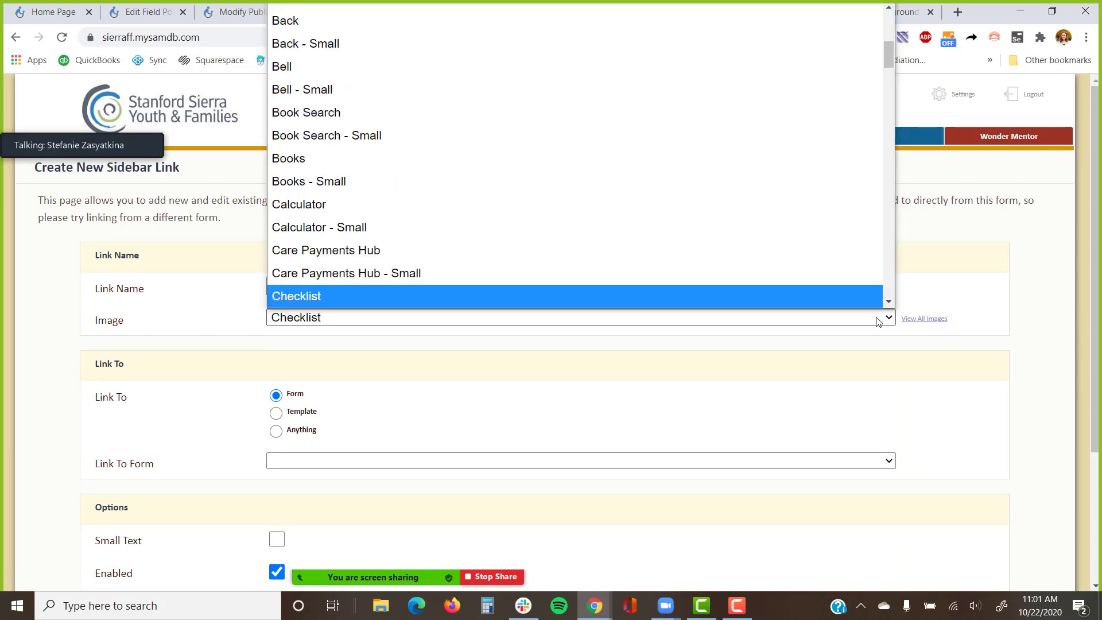
pyautogui.press('Down')
pyautogui.press('Up')
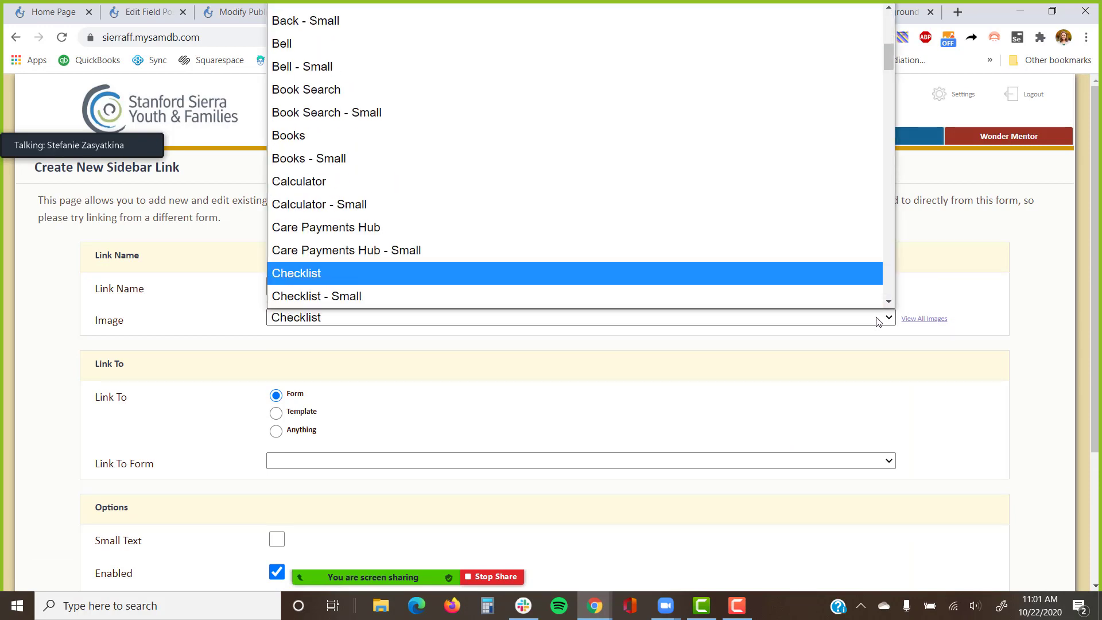
pyautogui.press('Return')
pyautogui.scroll(-2, 790, 338)
pyautogui.click(531, 315)
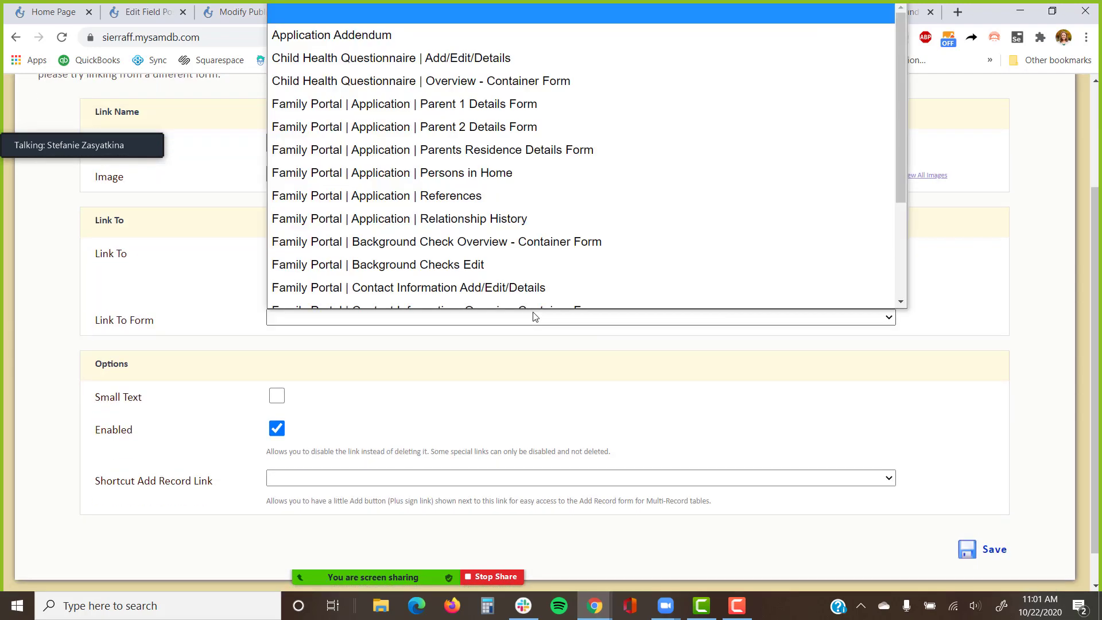
pyautogui.click(505, 248)
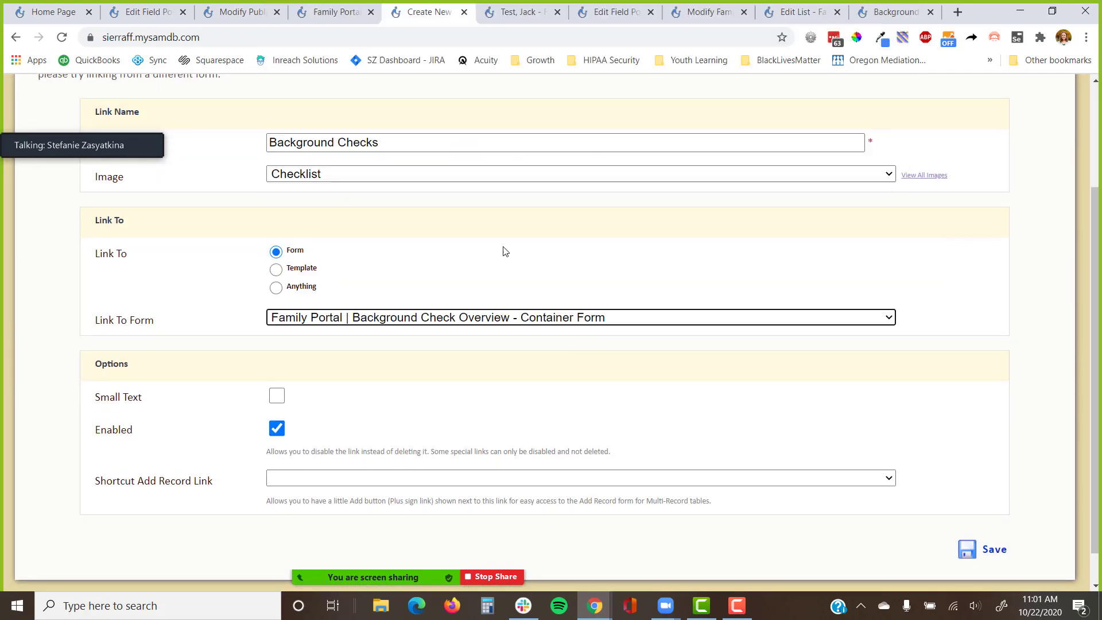
pyautogui.scroll(-1, 666, 436)
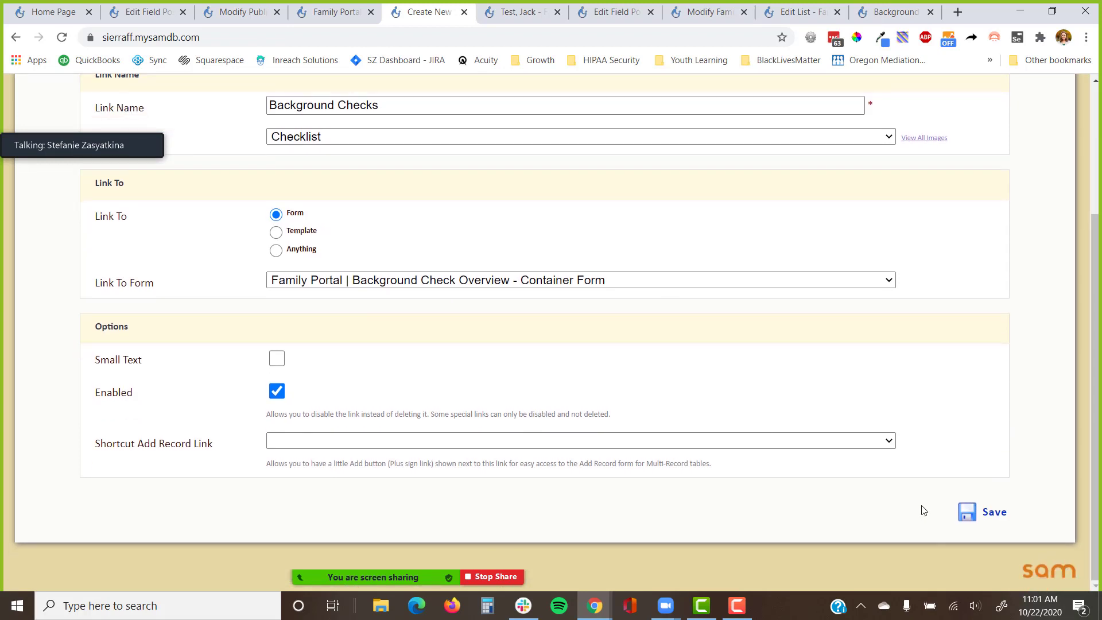
pyautogui.click(983, 526)
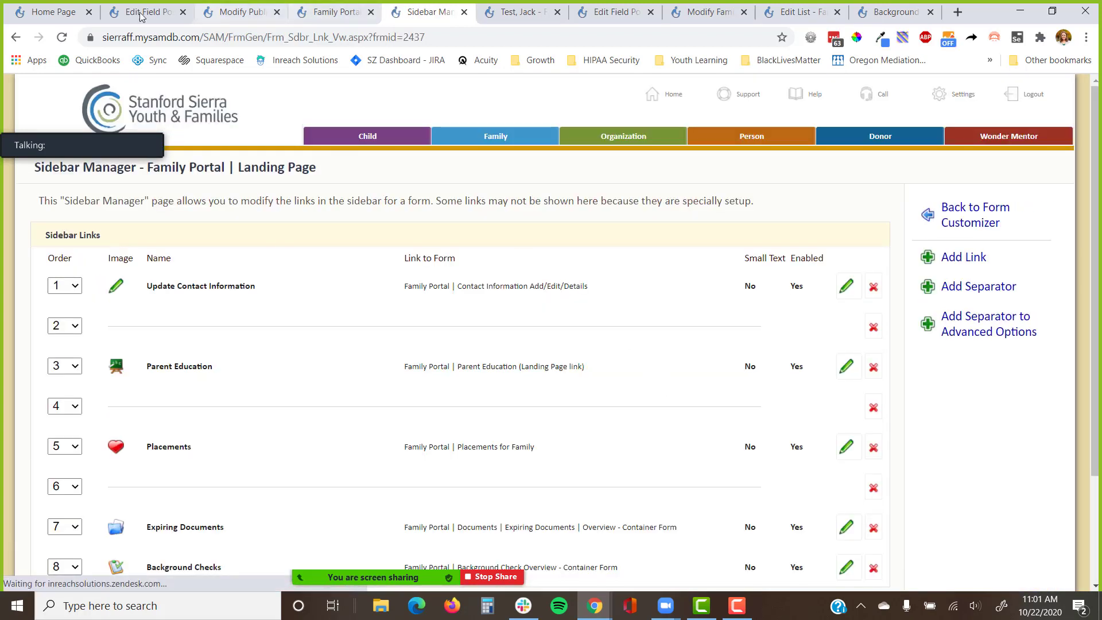
# Go to the test family's cover page and copy the family's home e-mail address.
pyautogui.click(517, 12)
pyautogui.scroll(1, 443, 168)
pyautogui.click(952, 182)
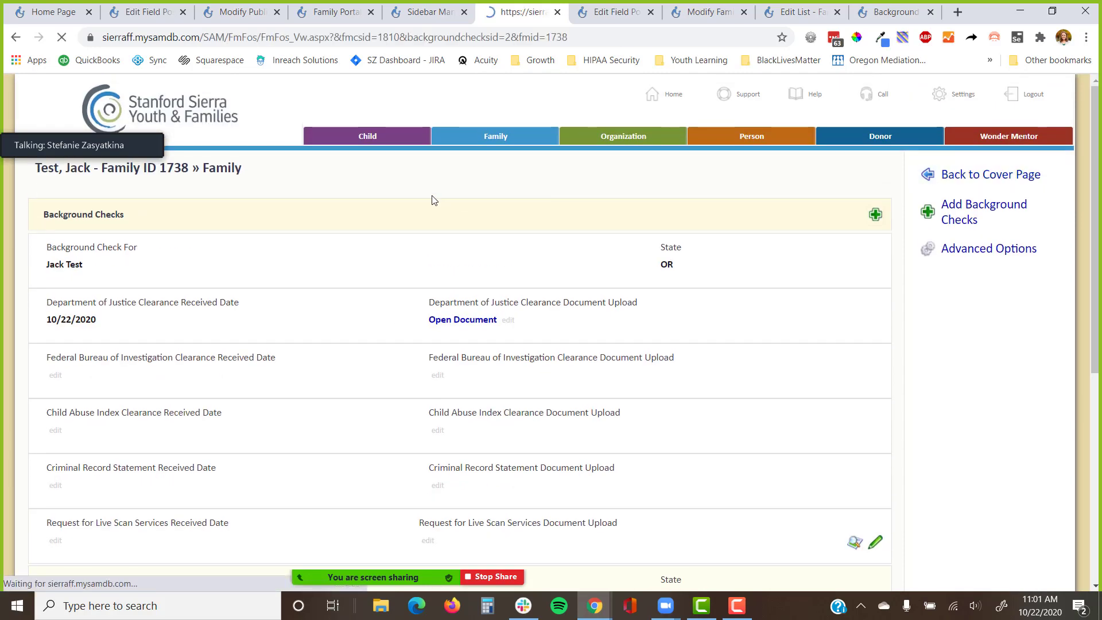
pyautogui.scroll(-5, 315, 224)
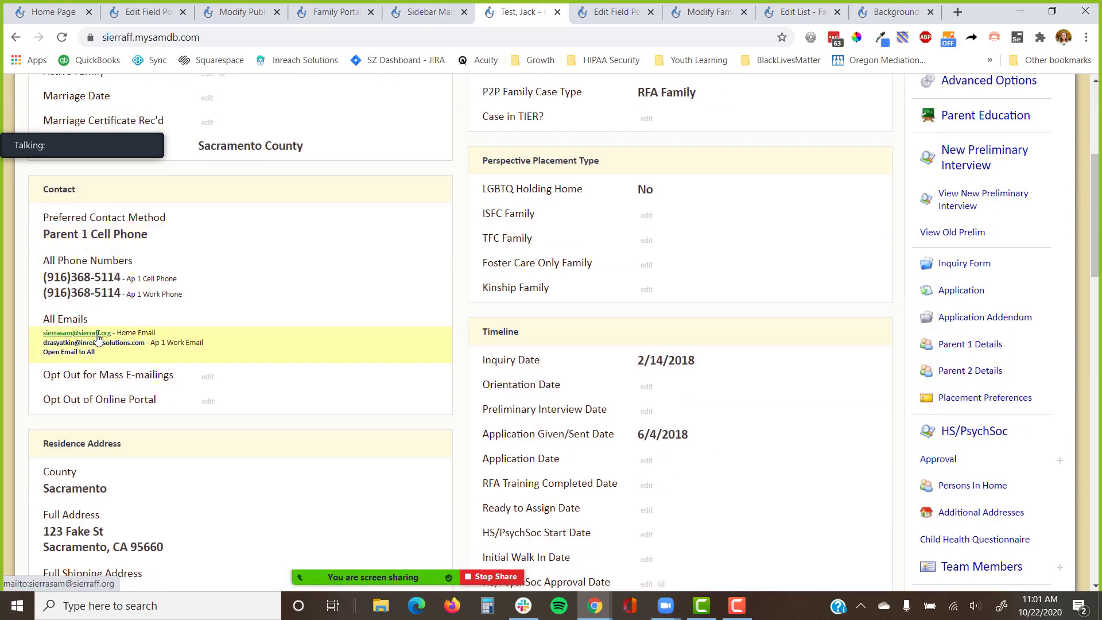
pyautogui.rightClick(98, 333)
pyautogui.click(181, 441)
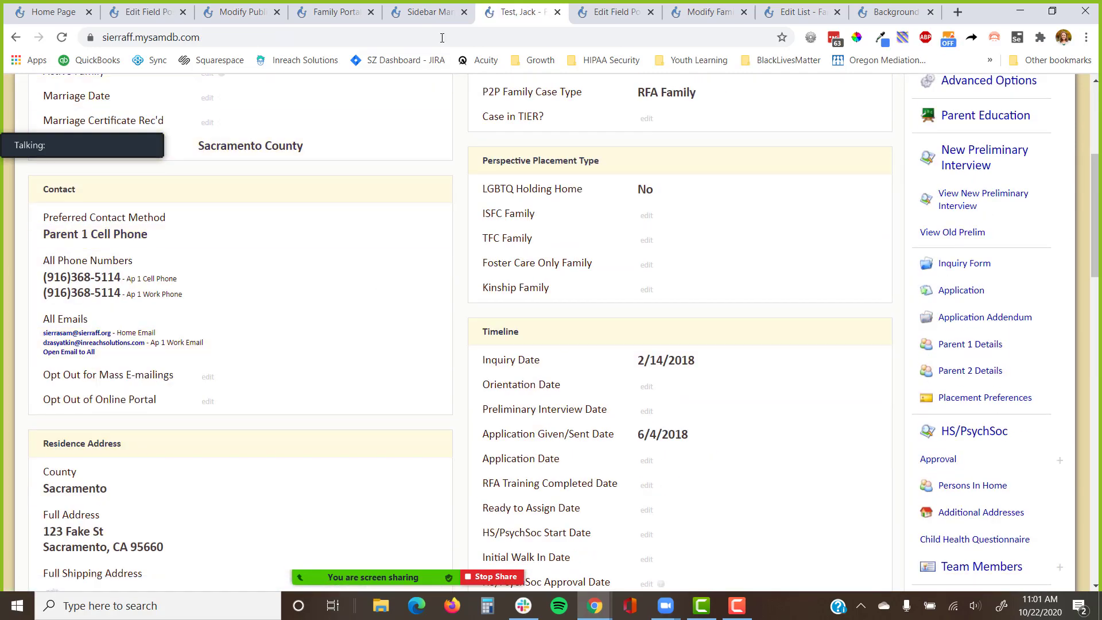
# Open the test family's details in the Edit Family form and look through it.
pyautogui.click(429, 12)
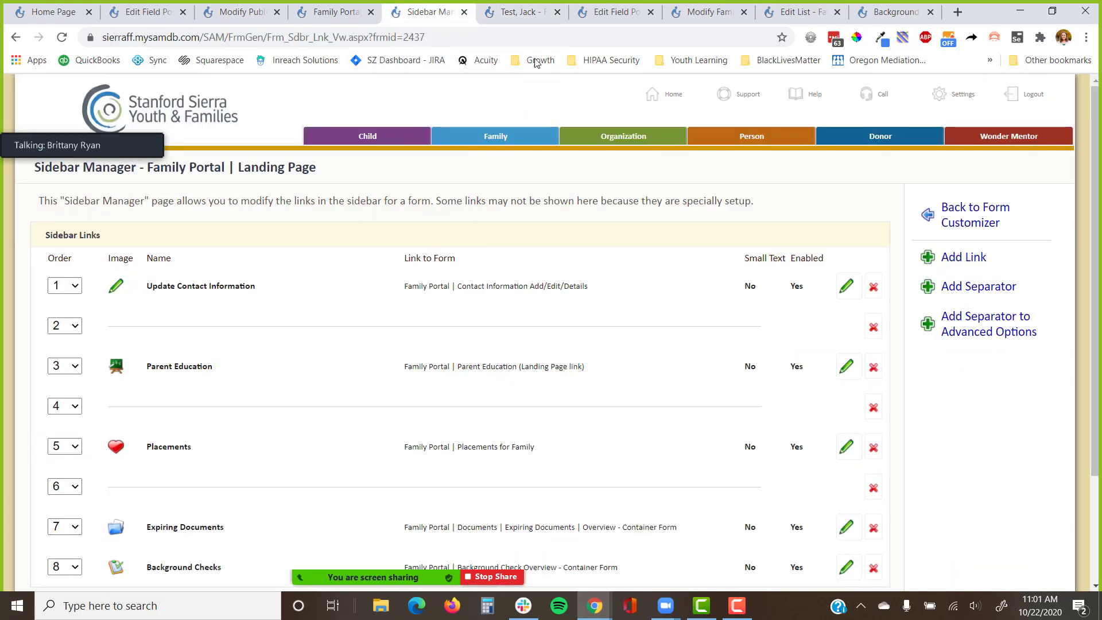
pyautogui.click(519, 12)
pyautogui.scroll(5, 675, 199)
pyautogui.click(970, 174)
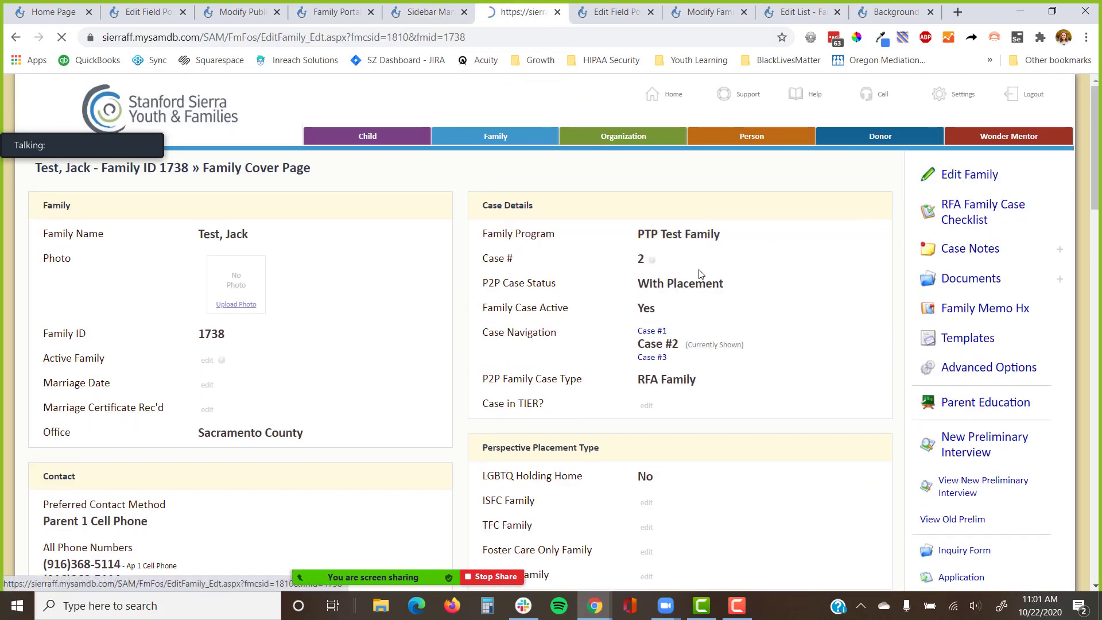
pyautogui.scroll(-5, 642, 253)
pyautogui.scroll(5, 642, 257)
pyautogui.scroll(-6, 641, 292)
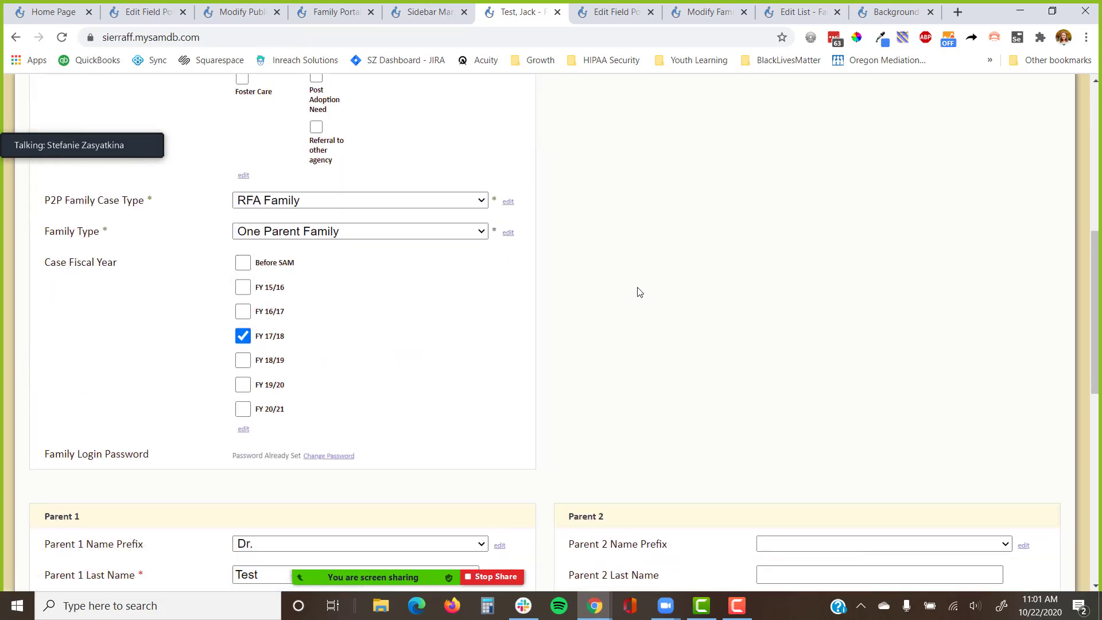
pyautogui.scroll(-10, 640, 293)
# Return to the Case #2 Family Cover Page and review its capacity and closure details.
pyautogui.click(17, 36)
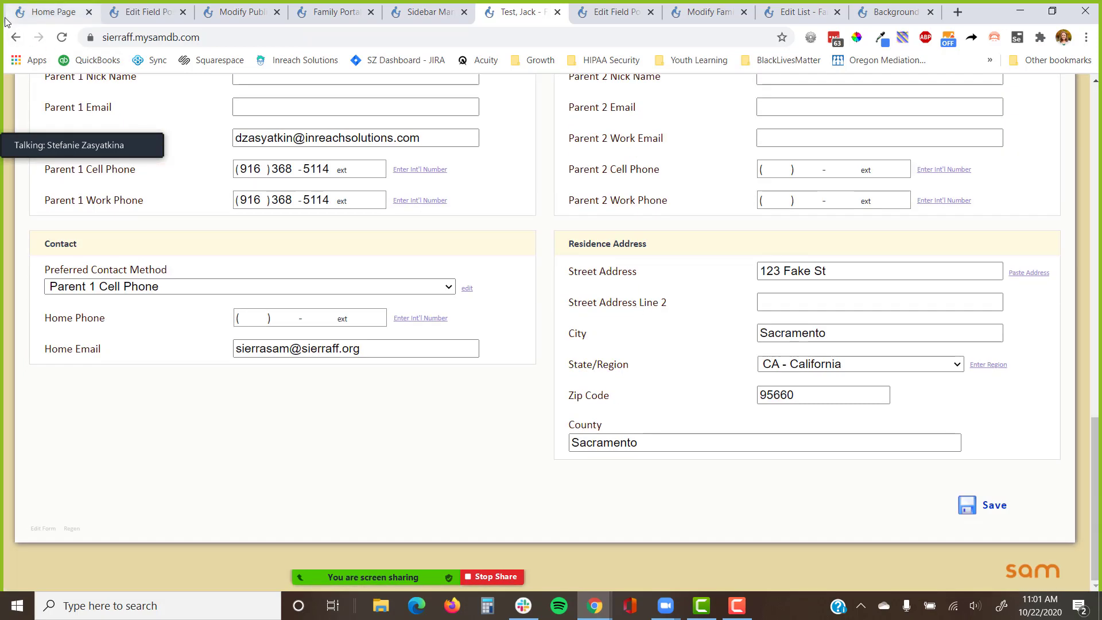
pyautogui.scroll(-1, 714, 329)
pyautogui.scroll(-12, 714, 329)
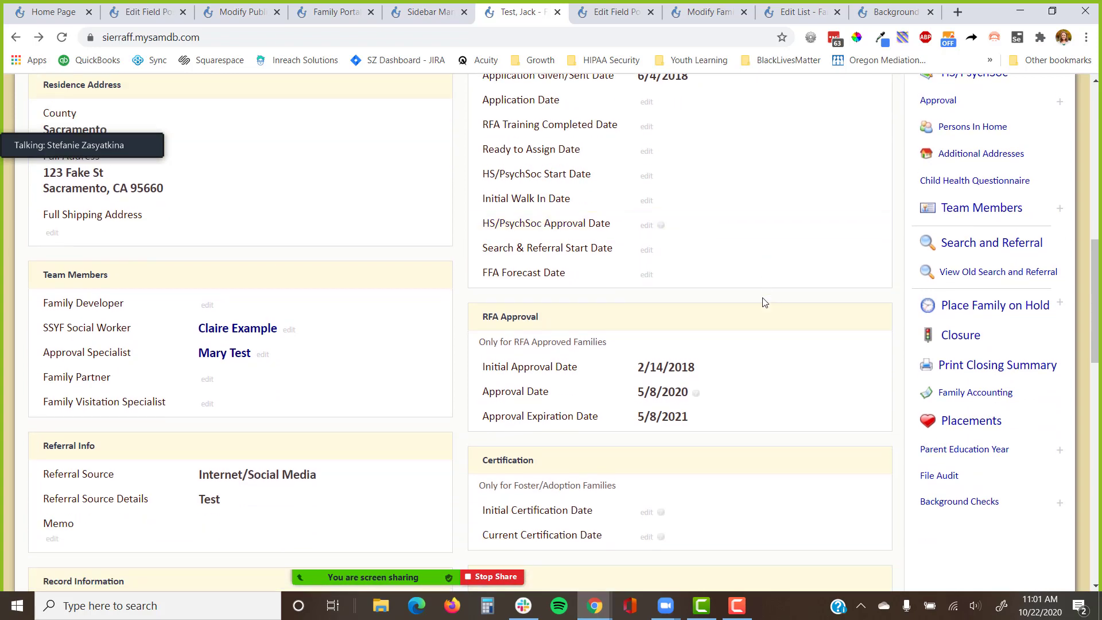
pyautogui.scroll(5, 764, 302)
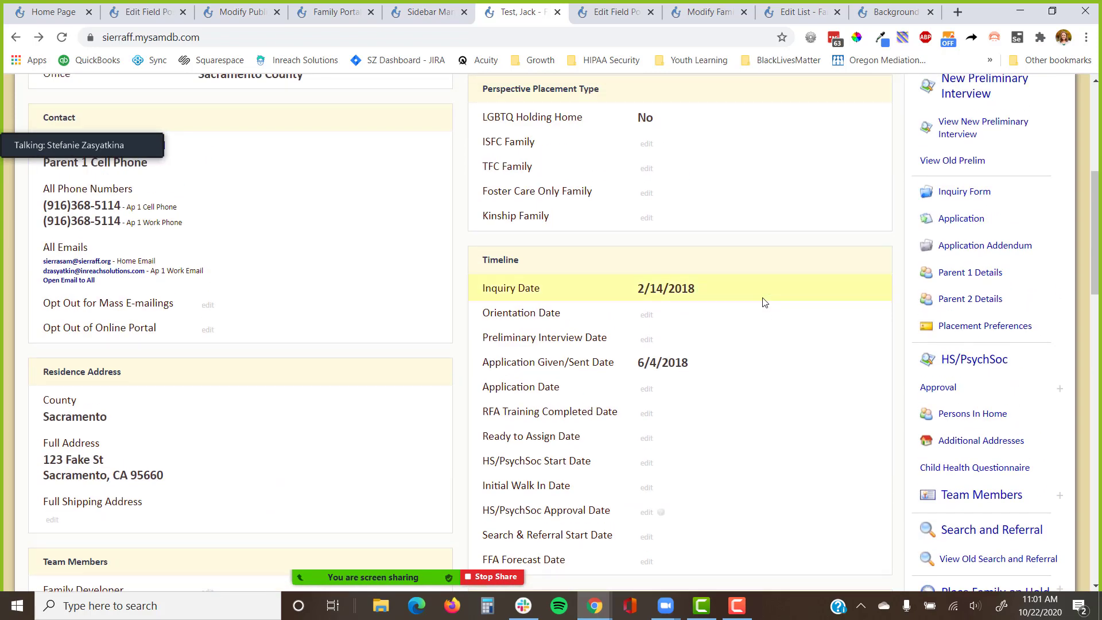
pyautogui.scroll(6, 966, 342)
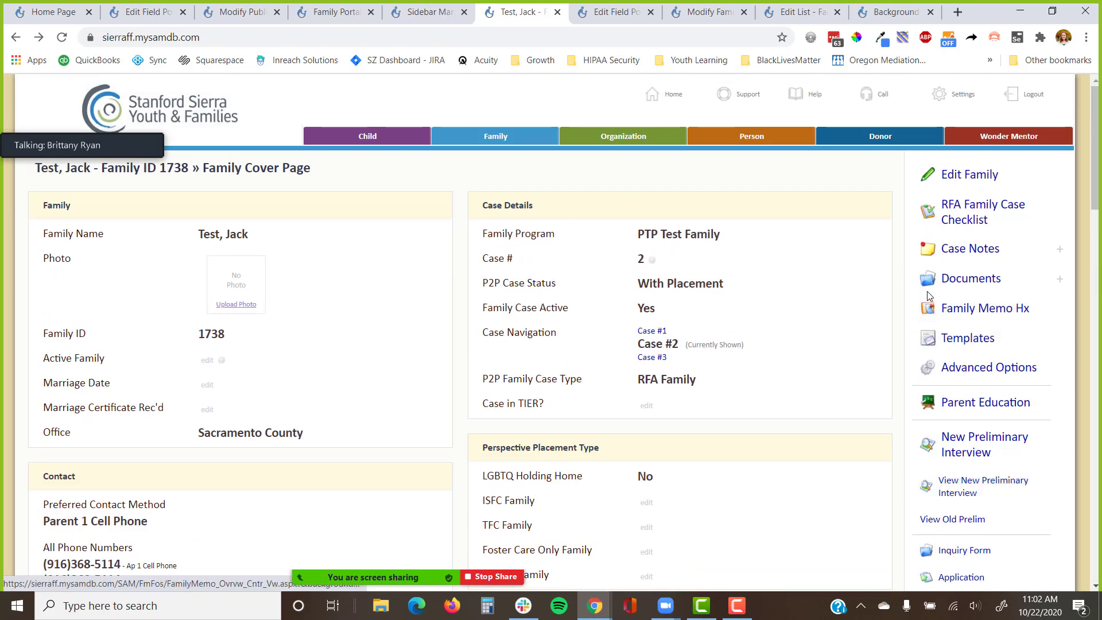
pyautogui.scroll(-17, 929, 293)
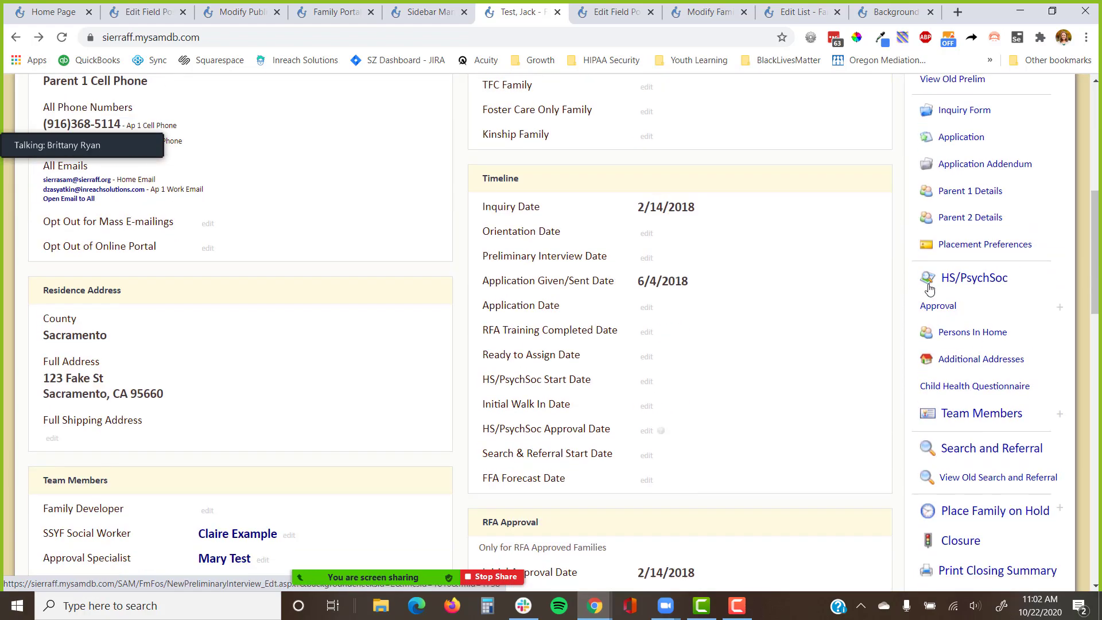
pyautogui.scroll(1, 928, 288)
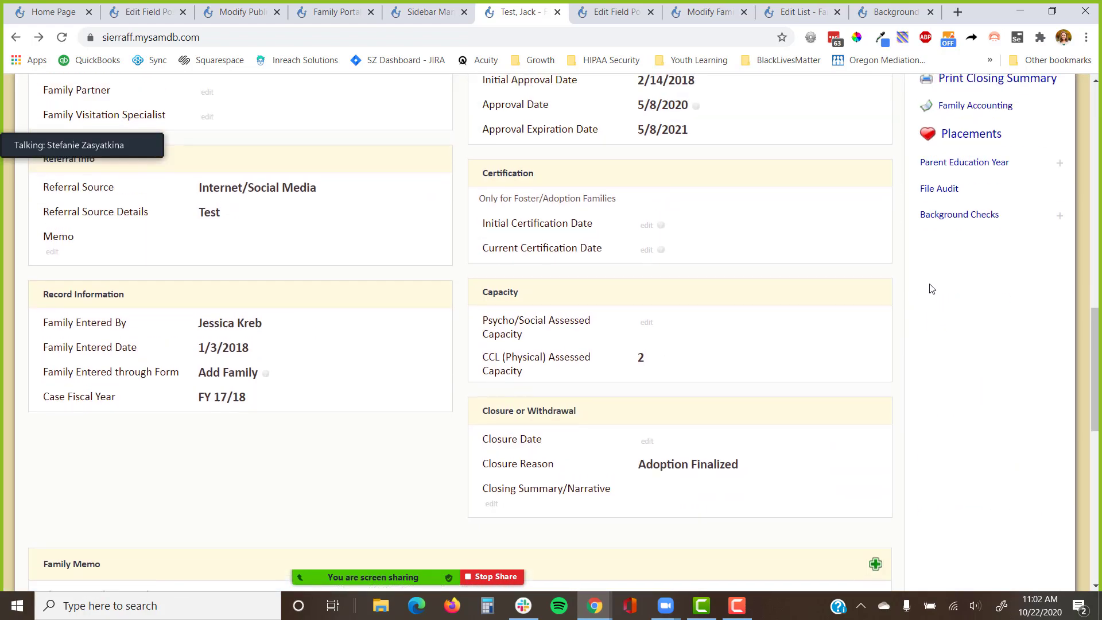
pyautogui.scroll(15, 932, 288)
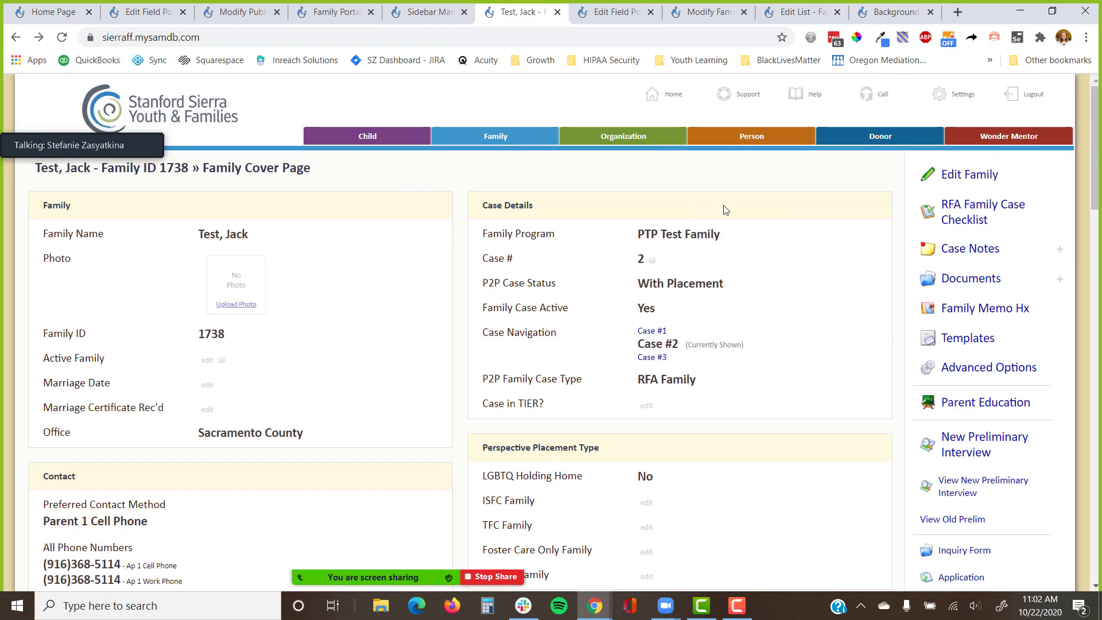
# Create a new RFA Family Case form named 'Record Details' with View Form and Edit Form ticked.
pyautogui.click(954, 103)
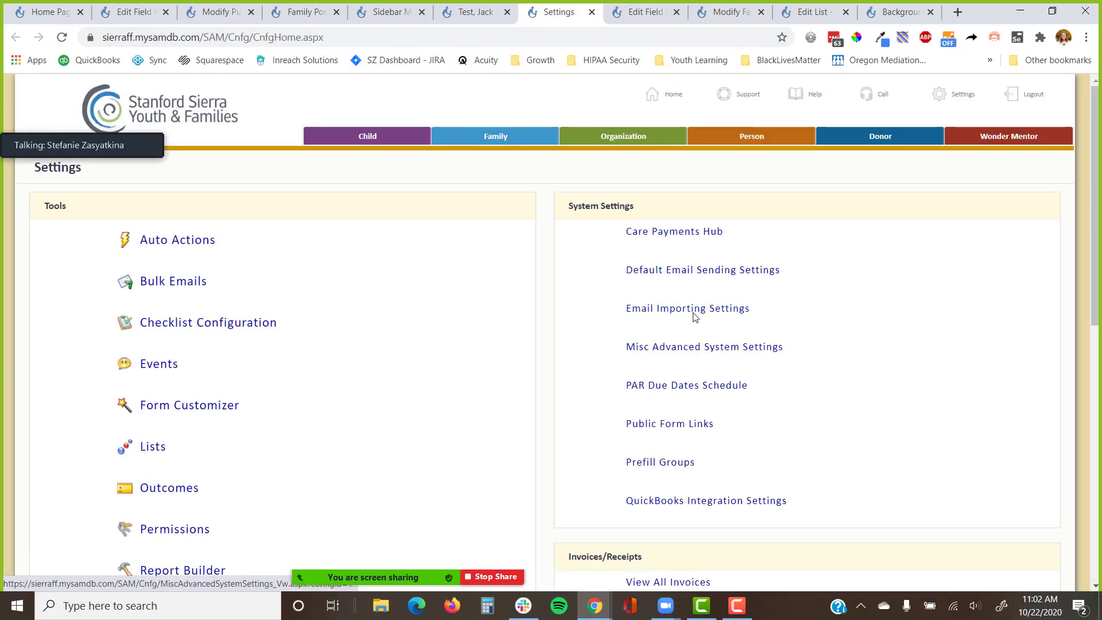
pyautogui.scroll(-1, 162, 374)
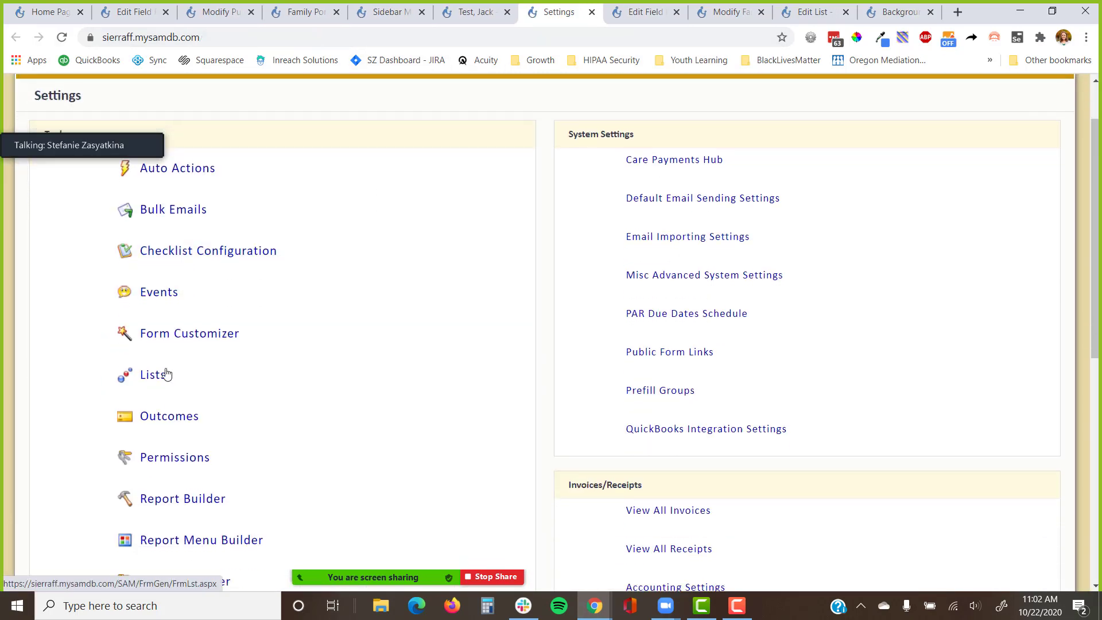
pyautogui.click(190, 337)
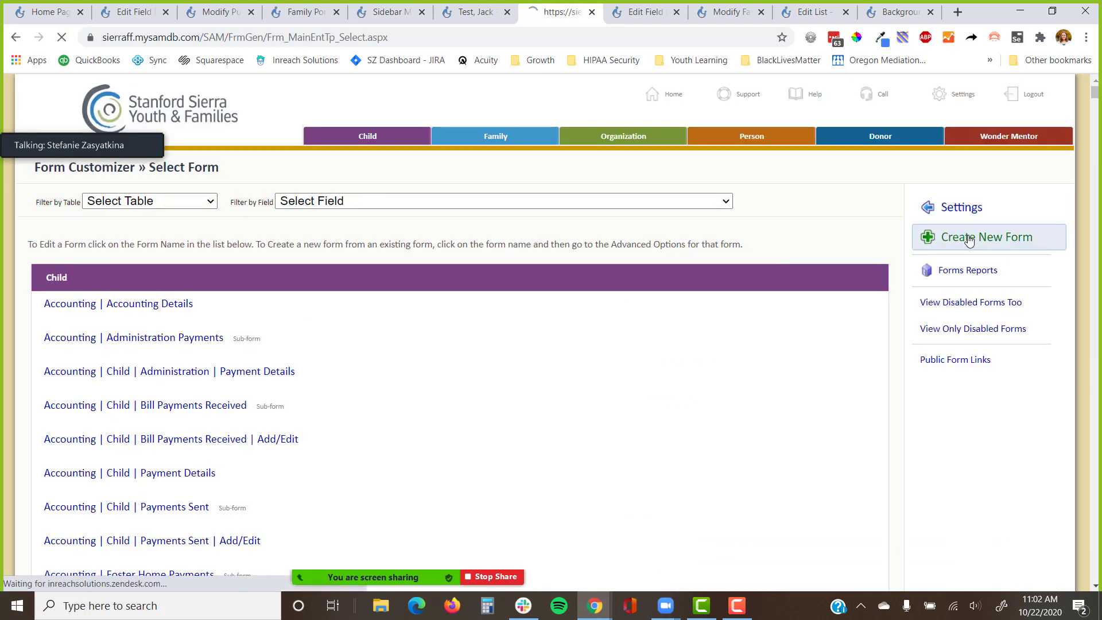
pyautogui.click(366, 314)
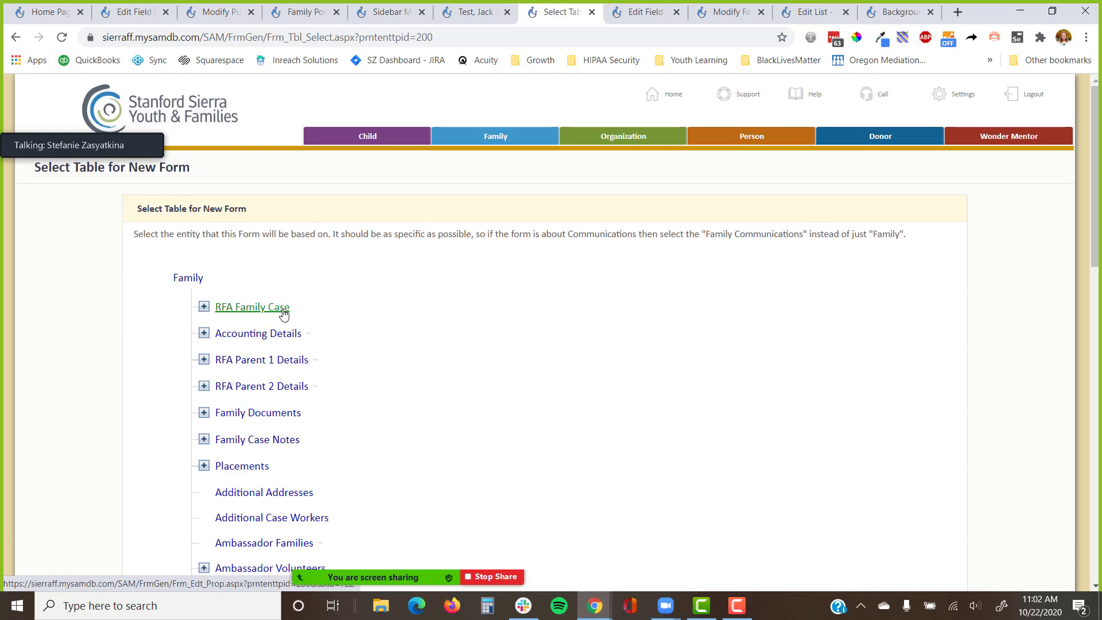
pyautogui.click(283, 313)
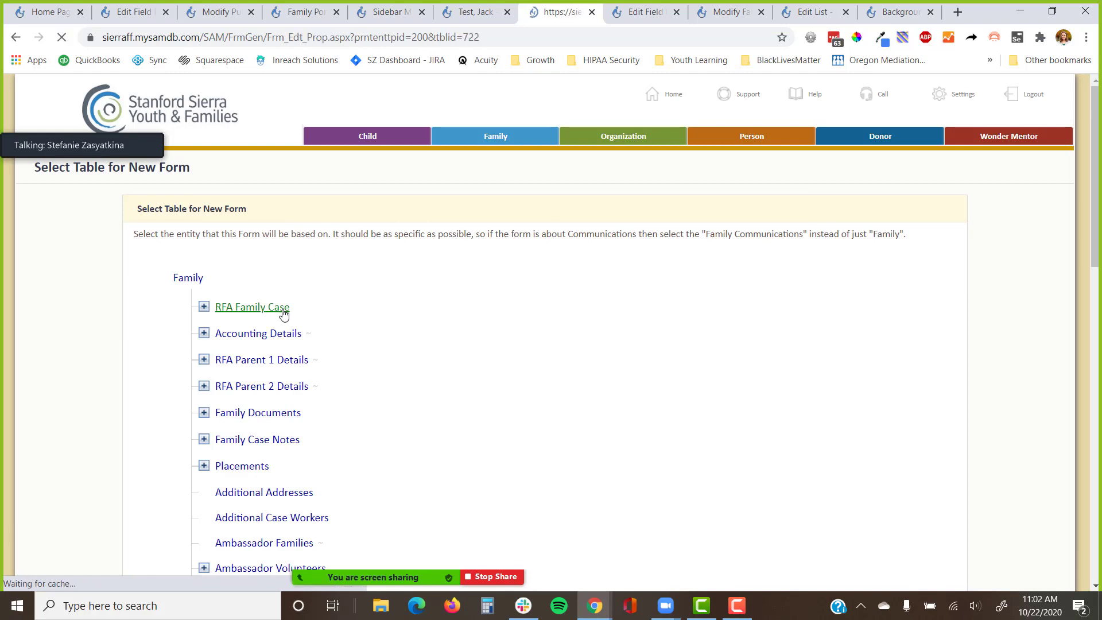
pyautogui.write('R')
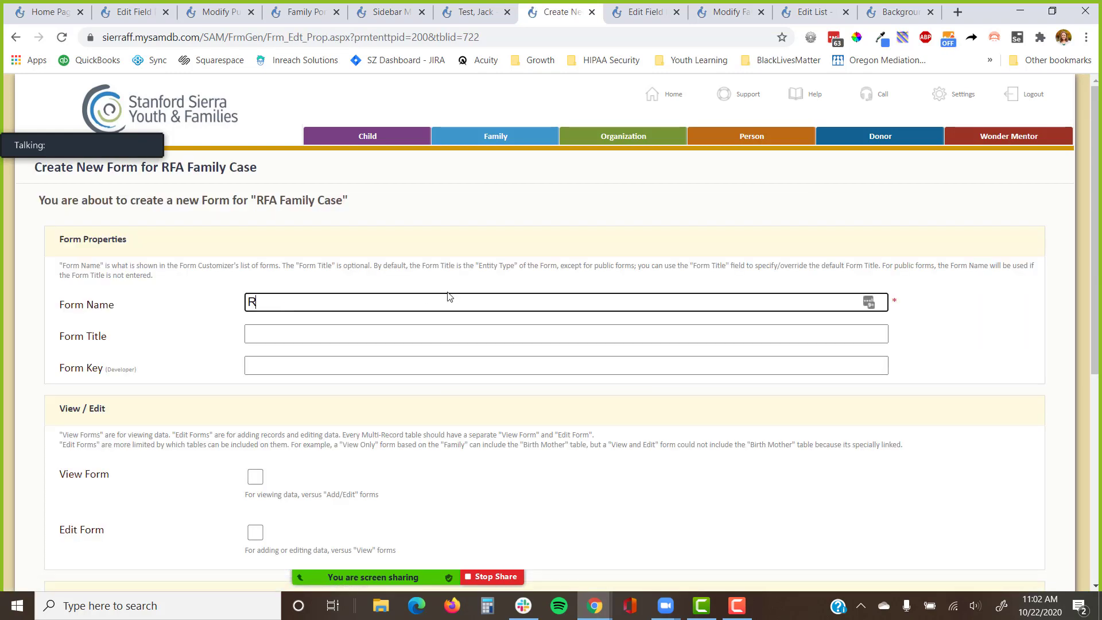
pyautogui.write('ecord Details')
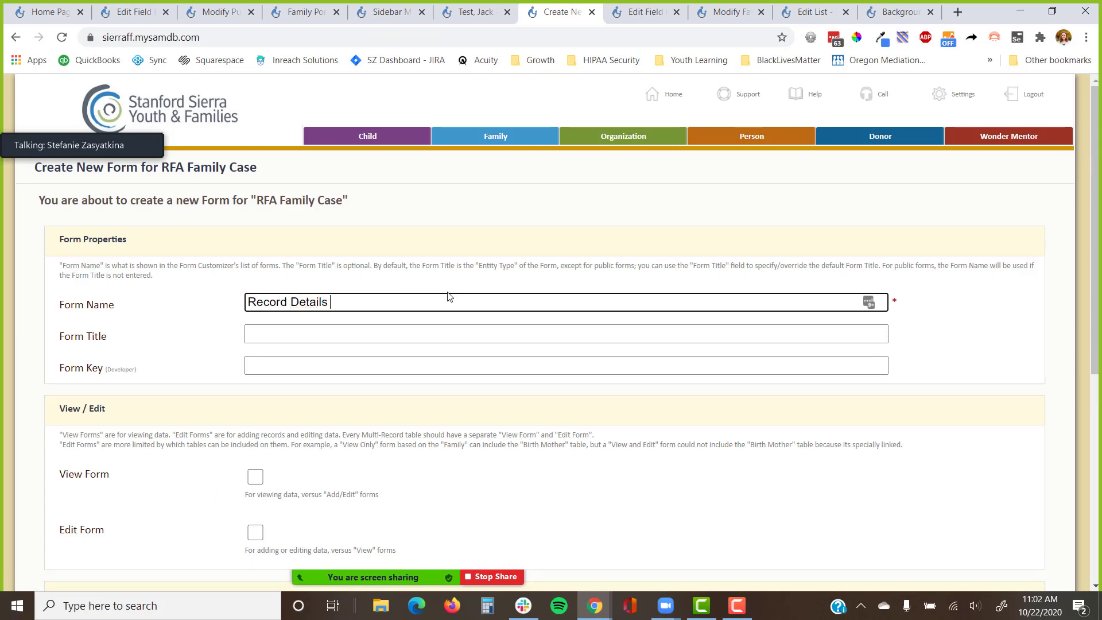
pyautogui.scroll(-5, 143, 274)
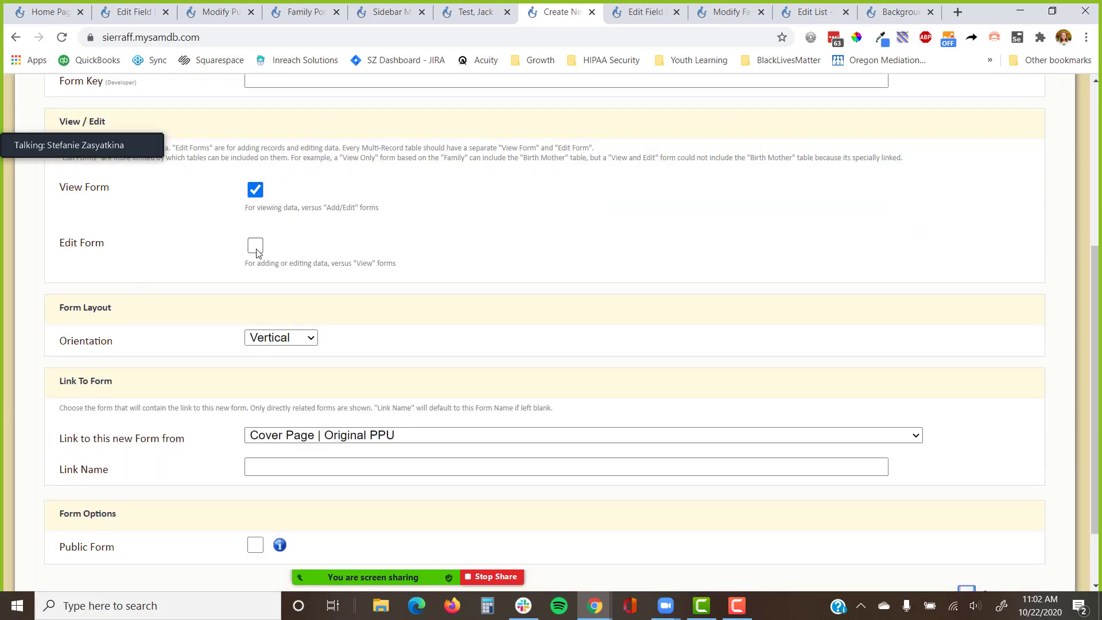
pyautogui.scroll(-2, 320, 328)
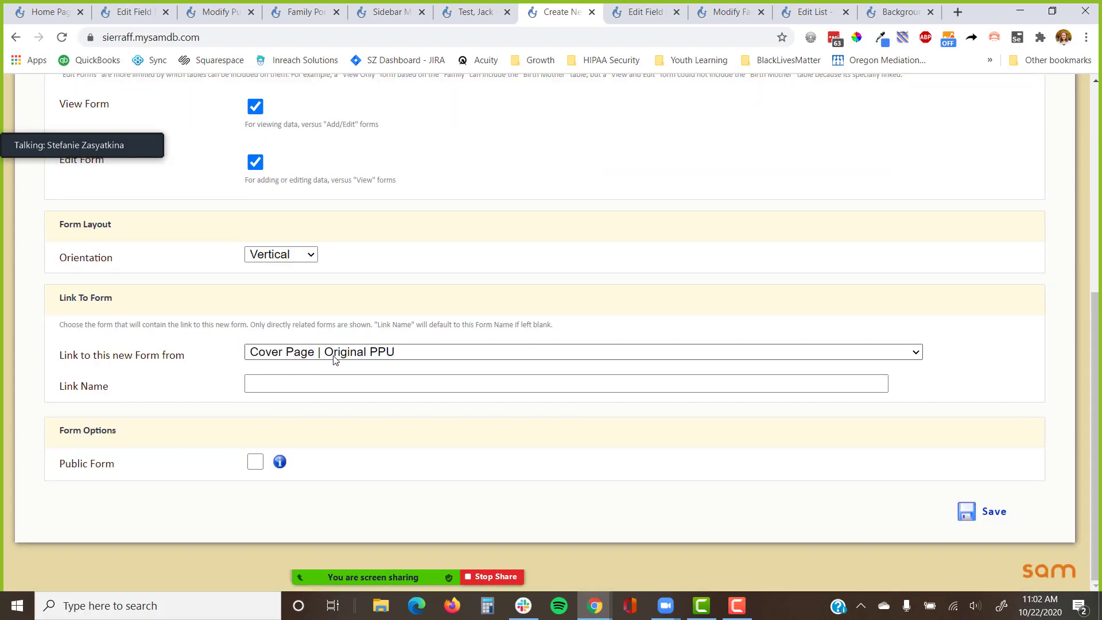
pyautogui.click(996, 511)
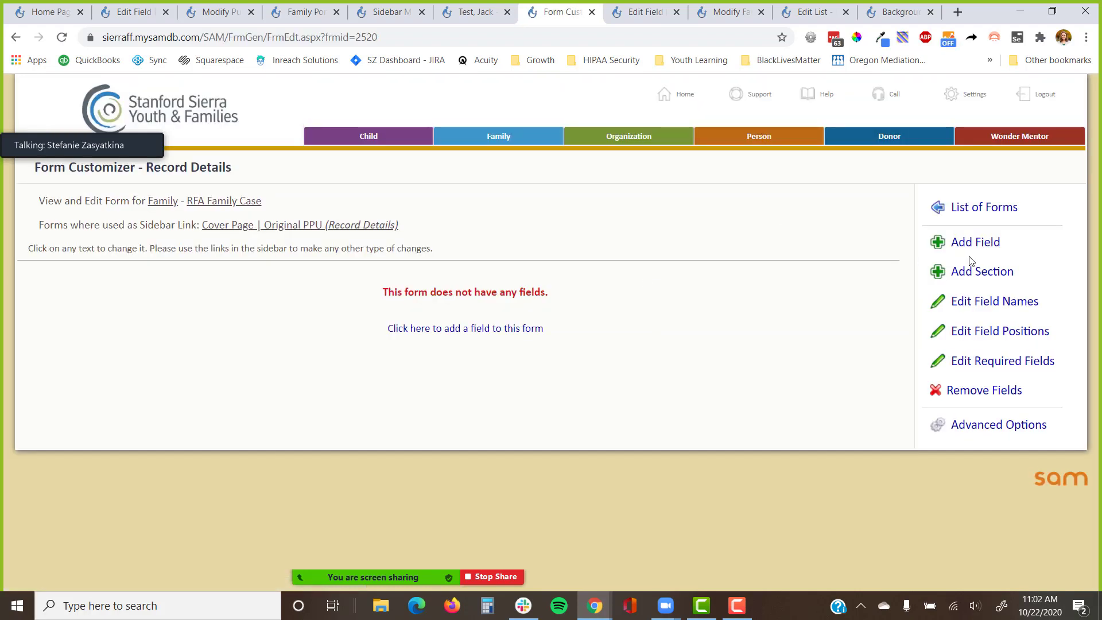
# Tick Family Entered Date, Family Entered through Form and Foster Family Case Entered By.
pyautogui.click(970, 242)
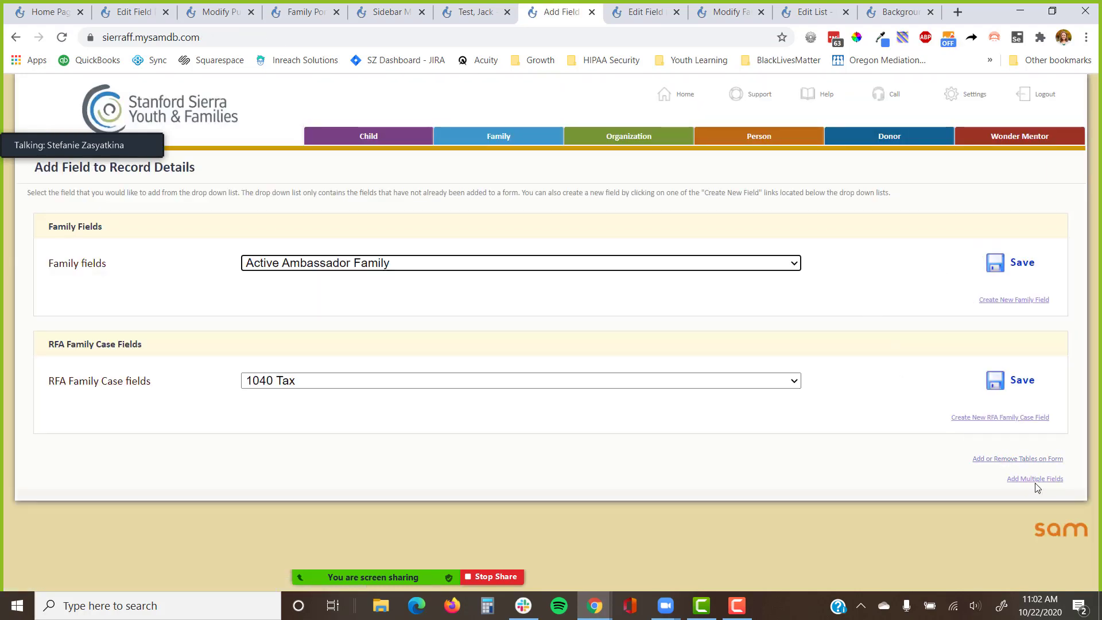
pyautogui.click(1037, 481)
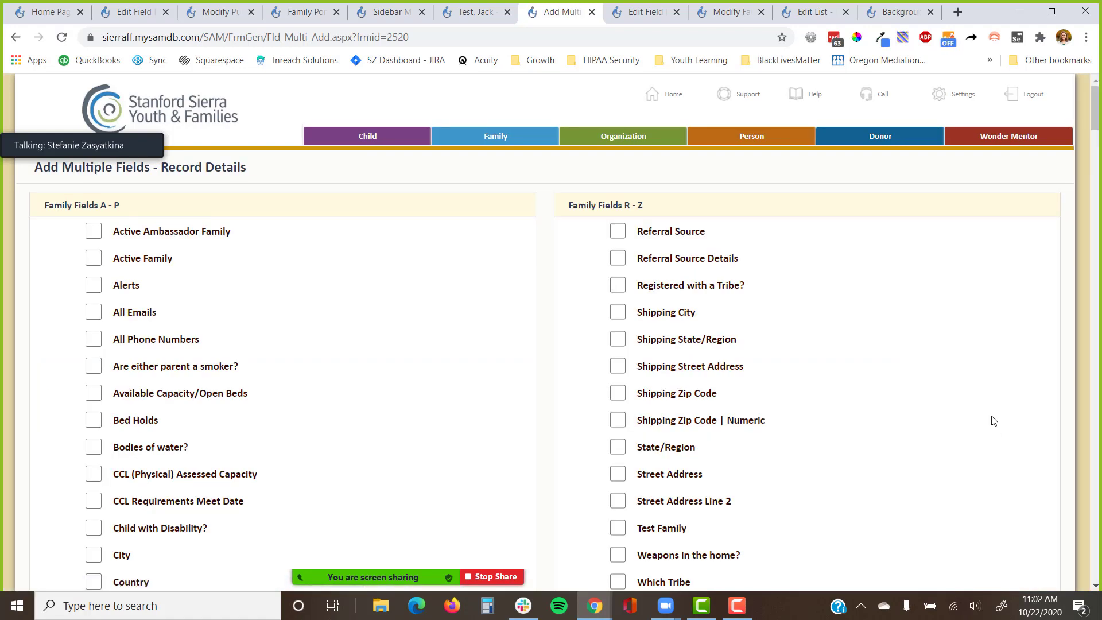
pyautogui.hotkey('ctrl', 'f')
pyautogui.write('enter')
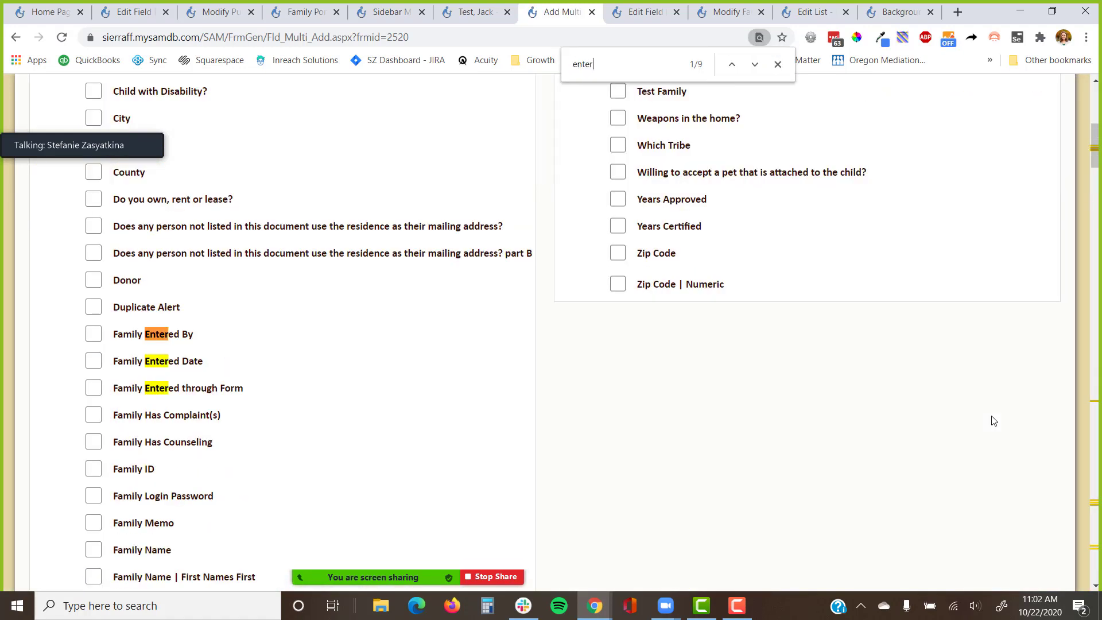
pyautogui.click(184, 363)
pyautogui.click(182, 390)
pyautogui.hotkey('ctrl', 'g')
pyautogui.hotkey('ctrl', 'g')
pyautogui.hotkey('ctrl', 'g')
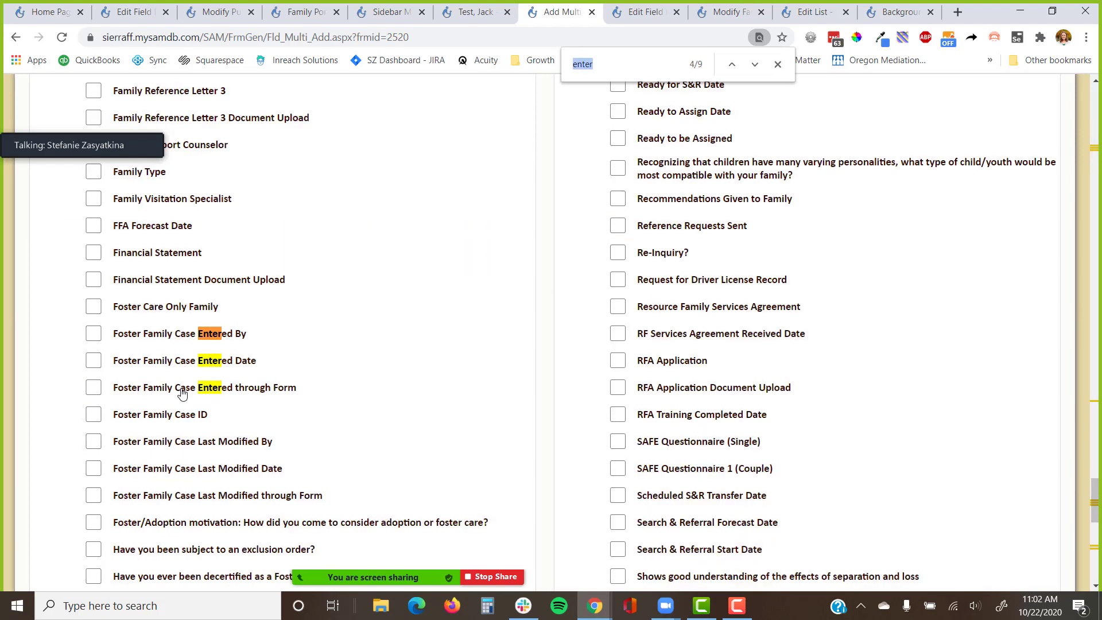
pyautogui.click(191, 336)
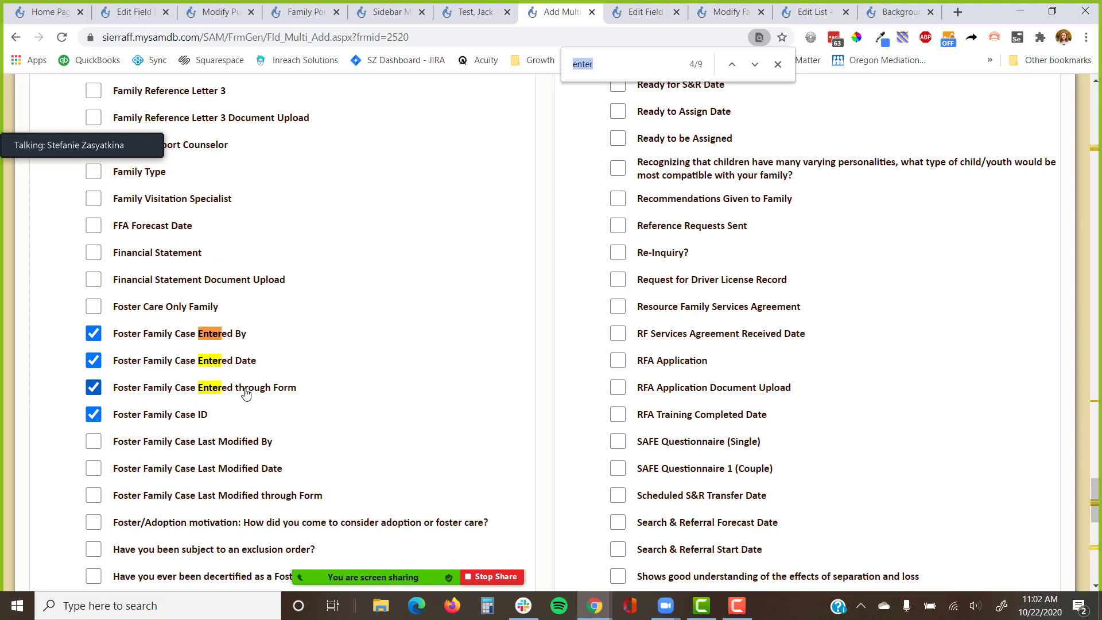
# Search the field list for 'ID' to find the Foster Family Case ID and Family ID fields.
pyautogui.write('ID')
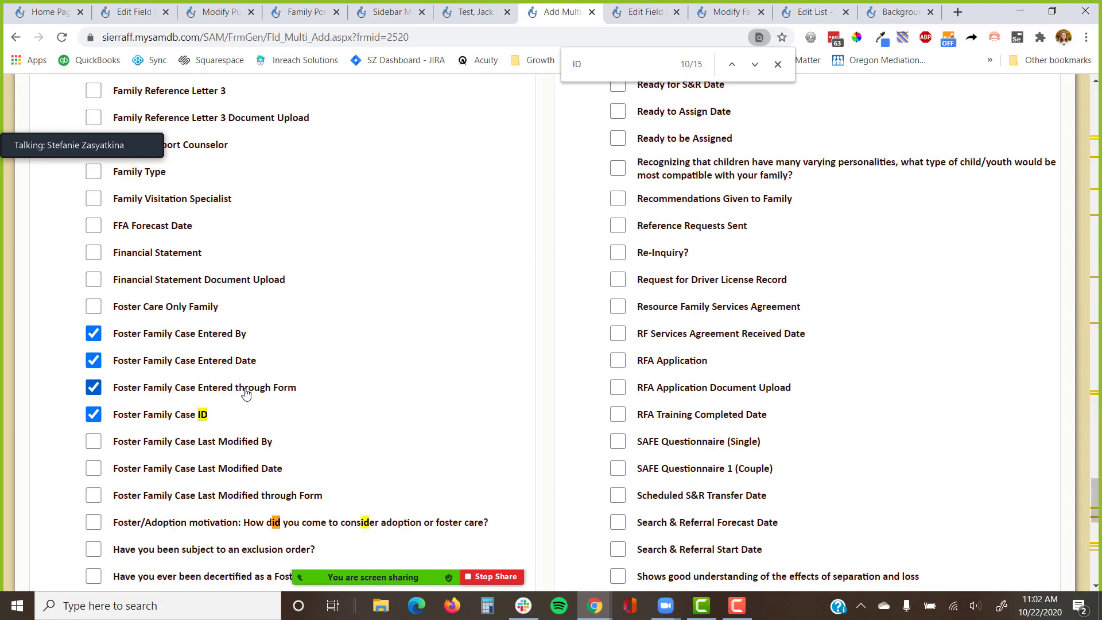
pyautogui.scroll(20, 290, 311)
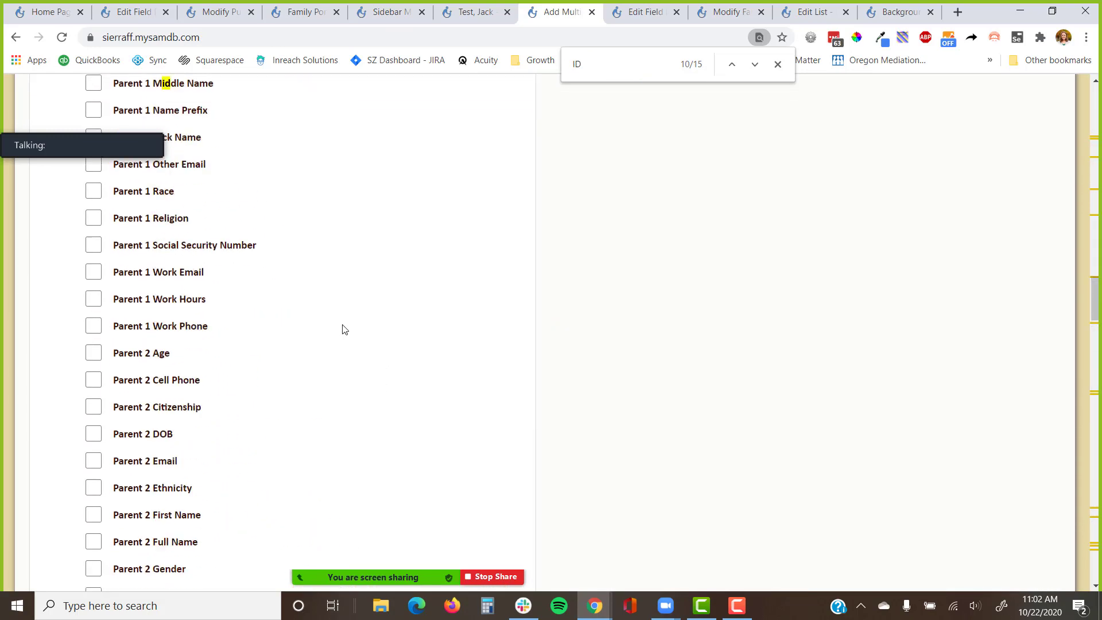
pyautogui.scroll(9, 325, 326)
pyautogui.scroll(-2, 295, 326)
pyautogui.scroll(14, 295, 323)
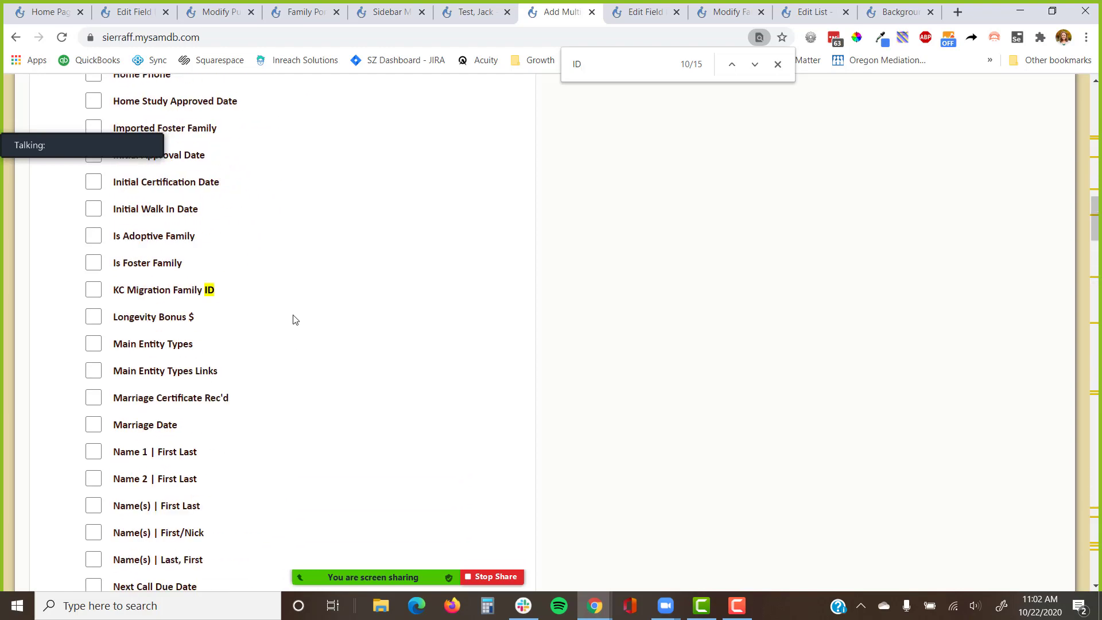
pyautogui.scroll(10, 293, 320)
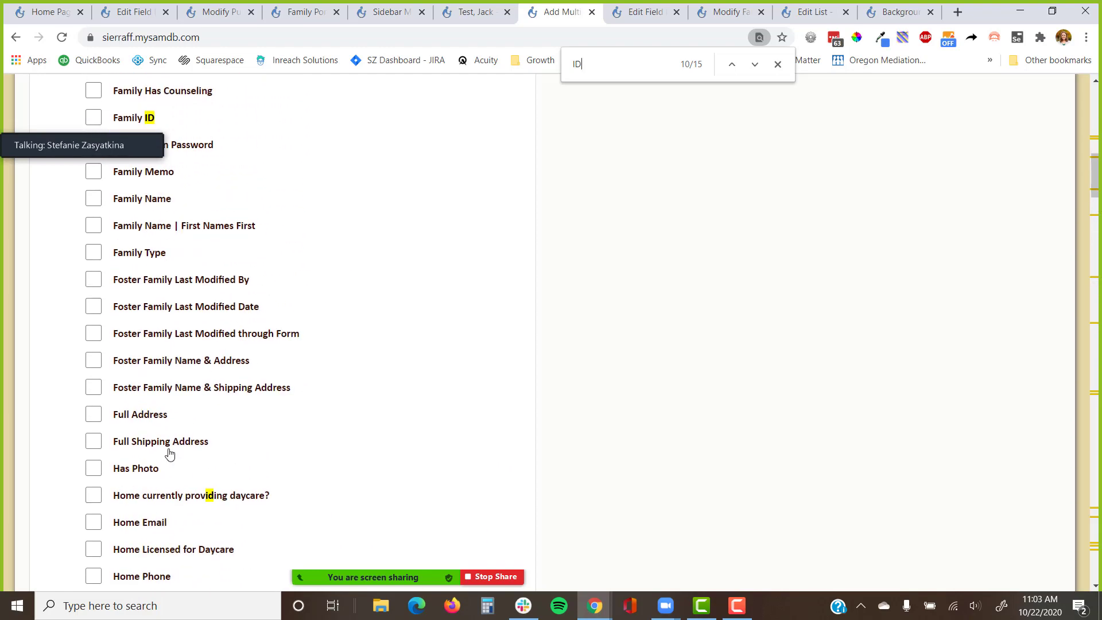
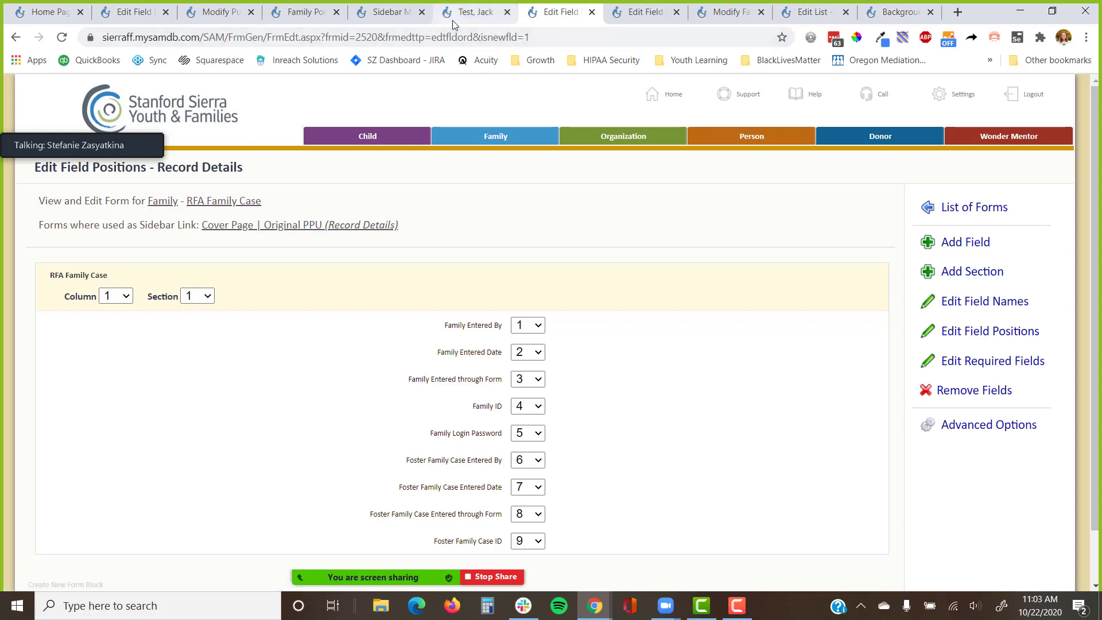
# Move Family Login Password to position 9 in the Record Details field order.
pyautogui.click(963, 325)
pyautogui.scroll(-2, 577, 376)
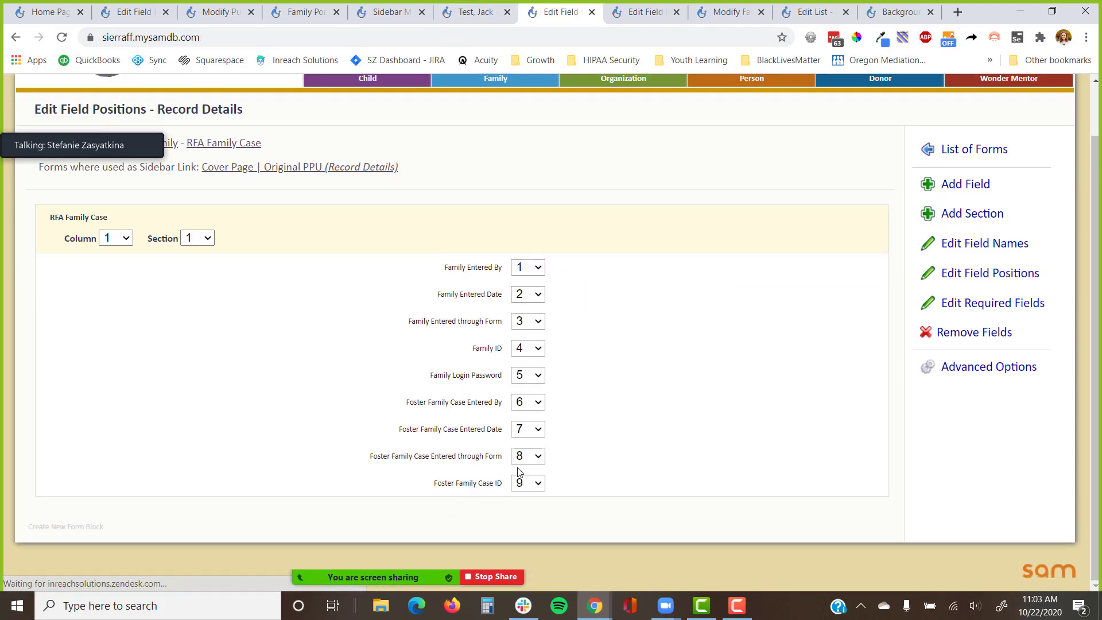
pyautogui.click(526, 377)
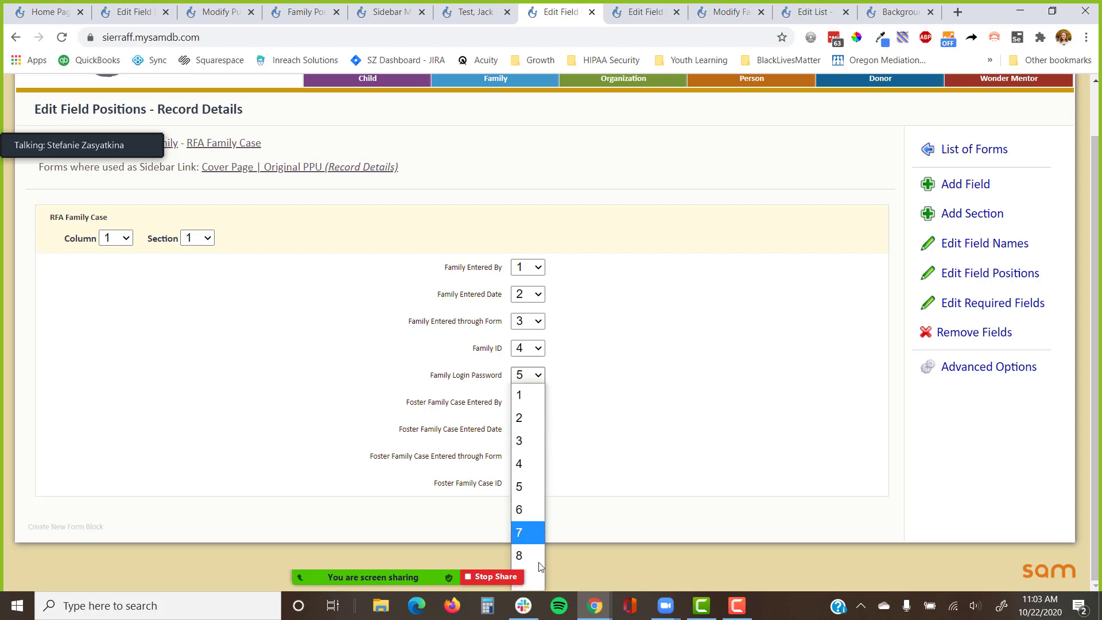
pyautogui.click(540, 580)
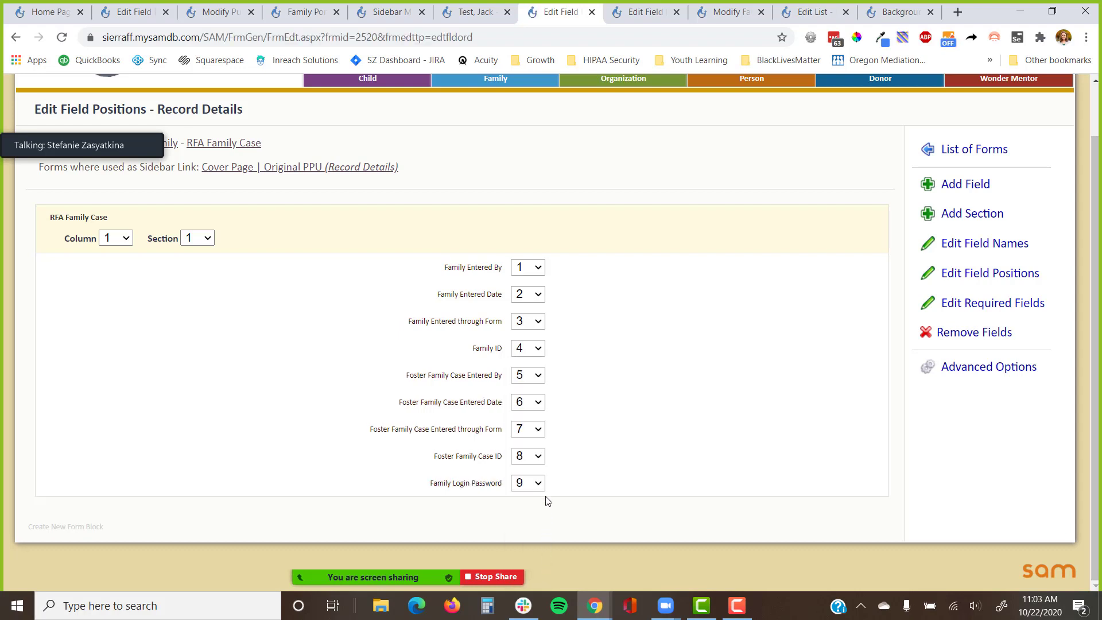
# Check the test family's Record Details page, then go back to the field positions editor.
pyautogui.click(479, 12)
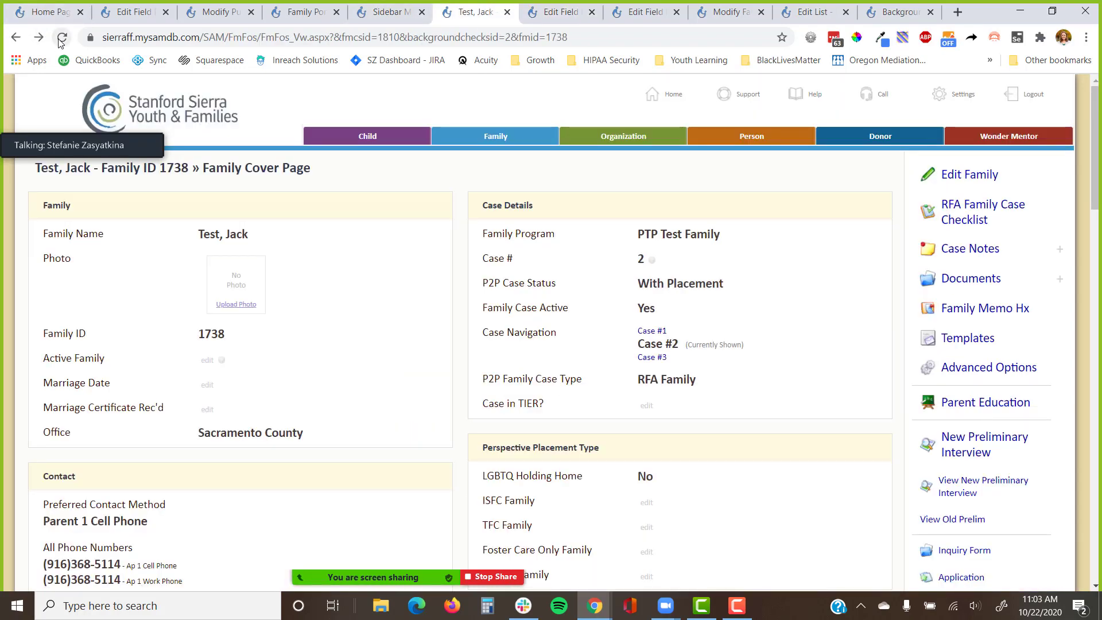
pyautogui.scroll(-20, 843, 263)
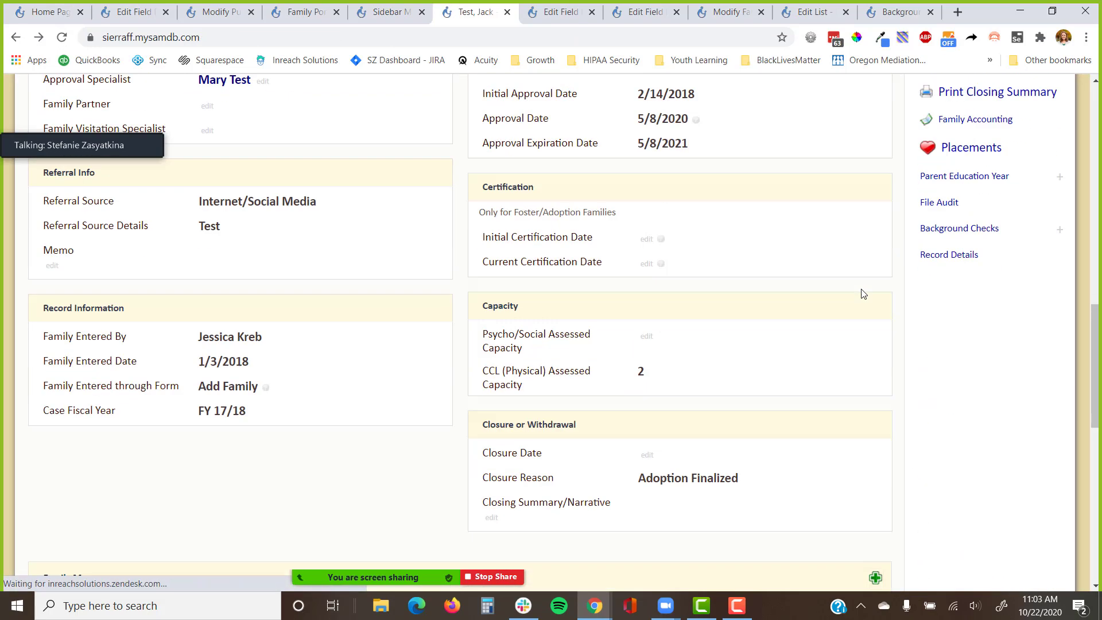
pyautogui.click(959, 245)
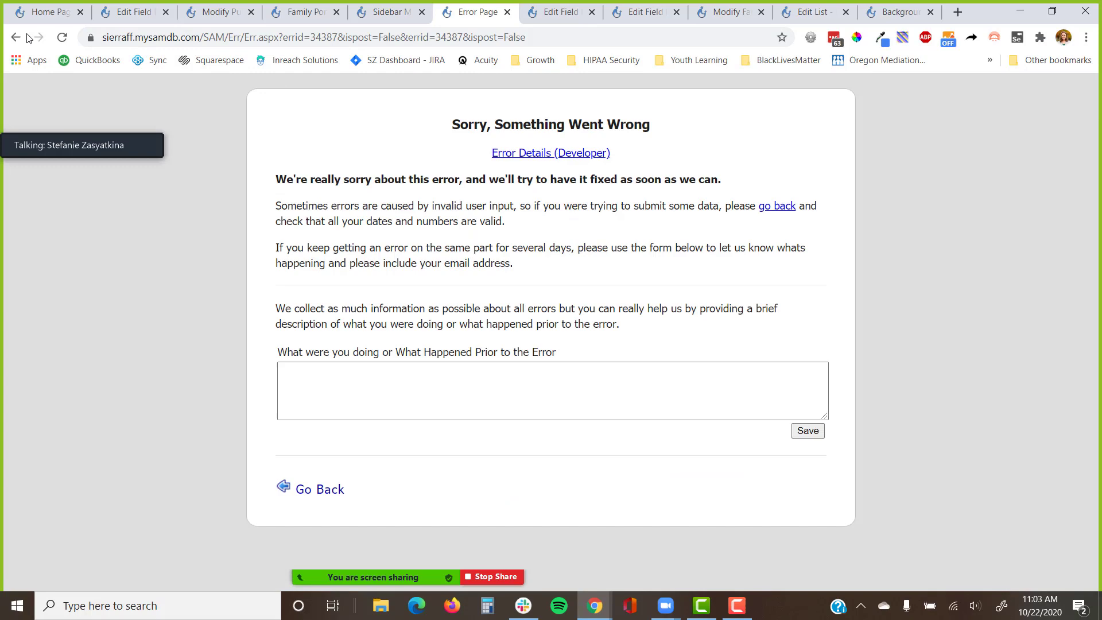
pyautogui.click(26, 37)
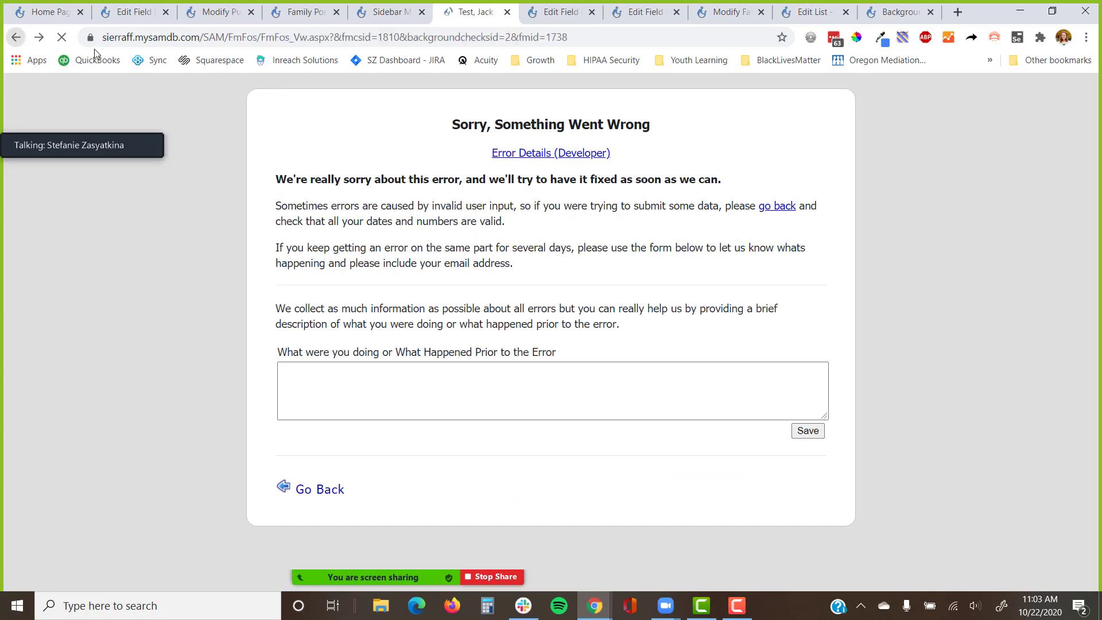
pyautogui.click(560, 11)
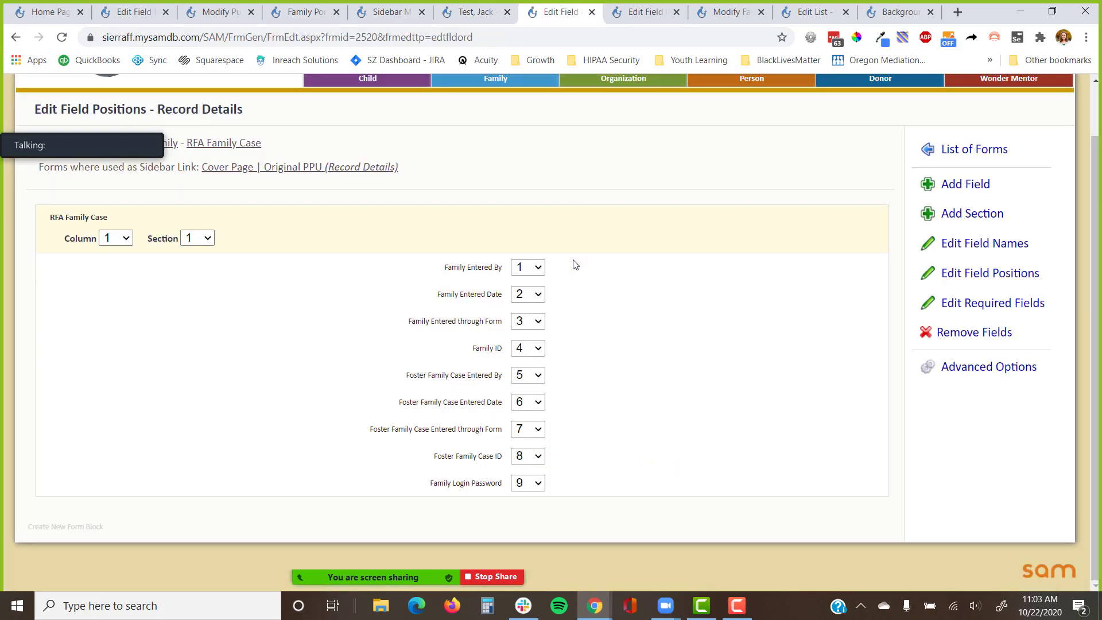
# Regenerate the RFA Family Case form via Really Advanced Options.
pyautogui.click(953, 368)
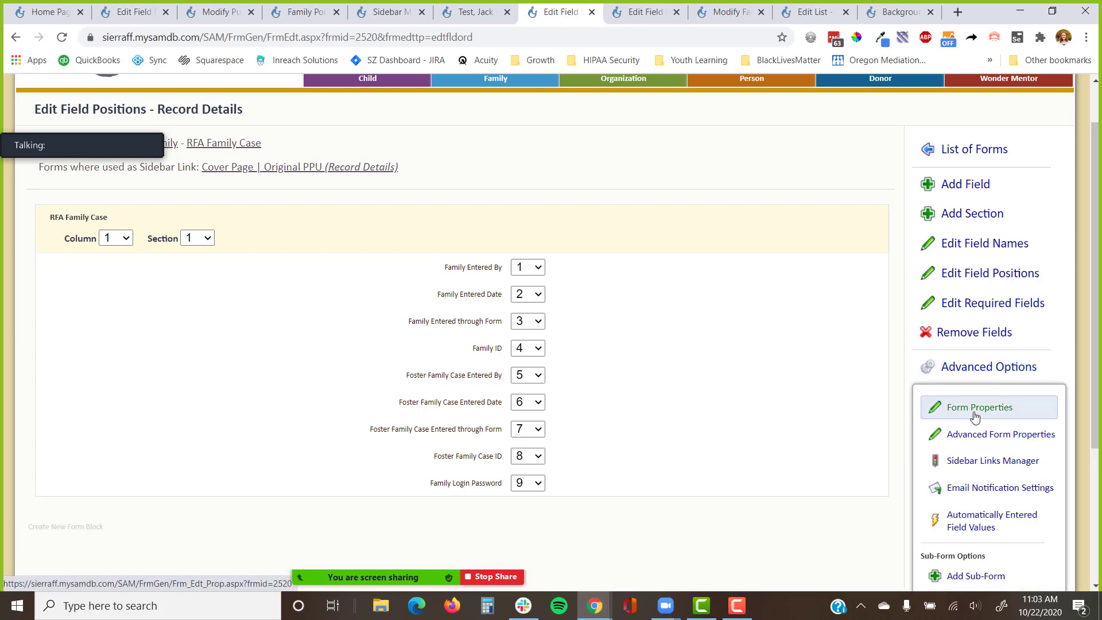
pyautogui.scroll(-3, 1002, 399)
pyautogui.click(1009, 510)
pyautogui.scroll(-5, 1005, 402)
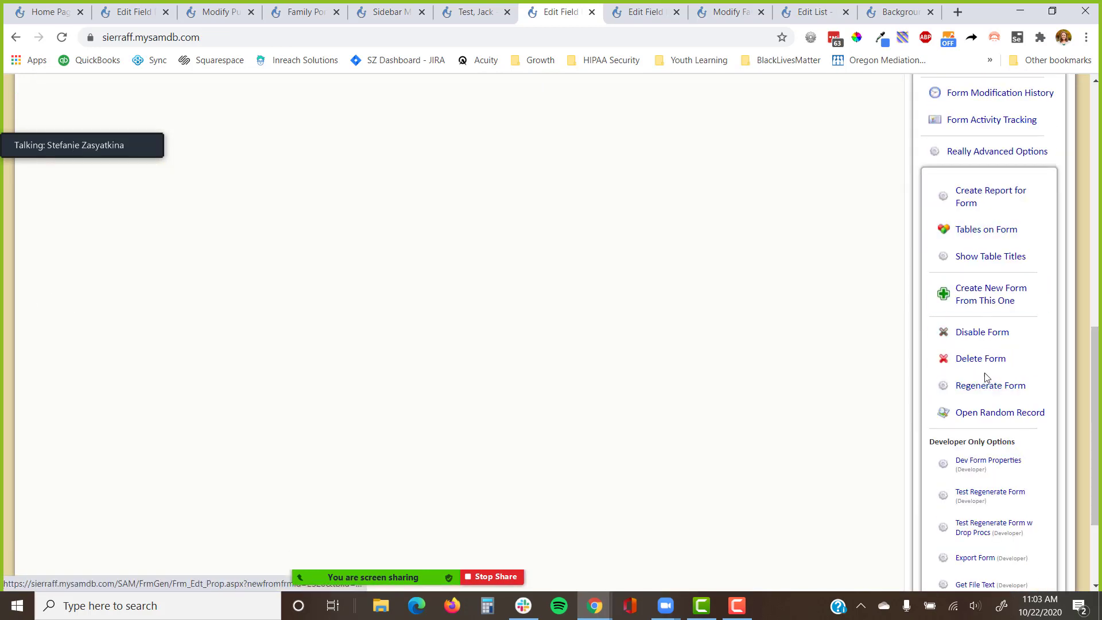
pyautogui.click(986, 396)
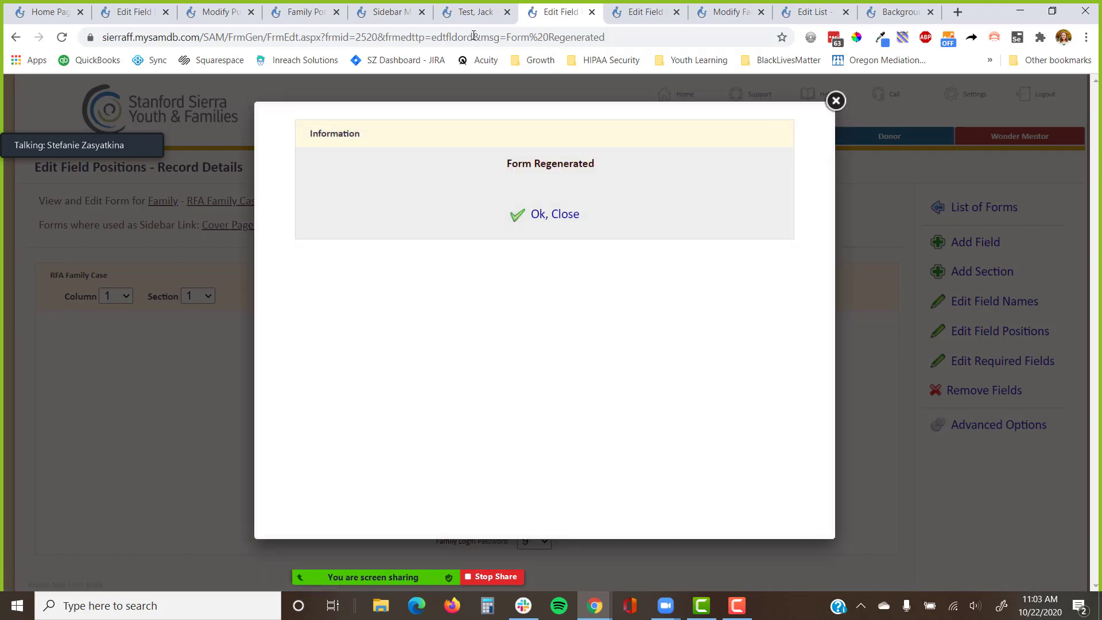
# Retry the family's Record Details page and dismiss the Form Regenerated message.
pyautogui.click(474, 12)
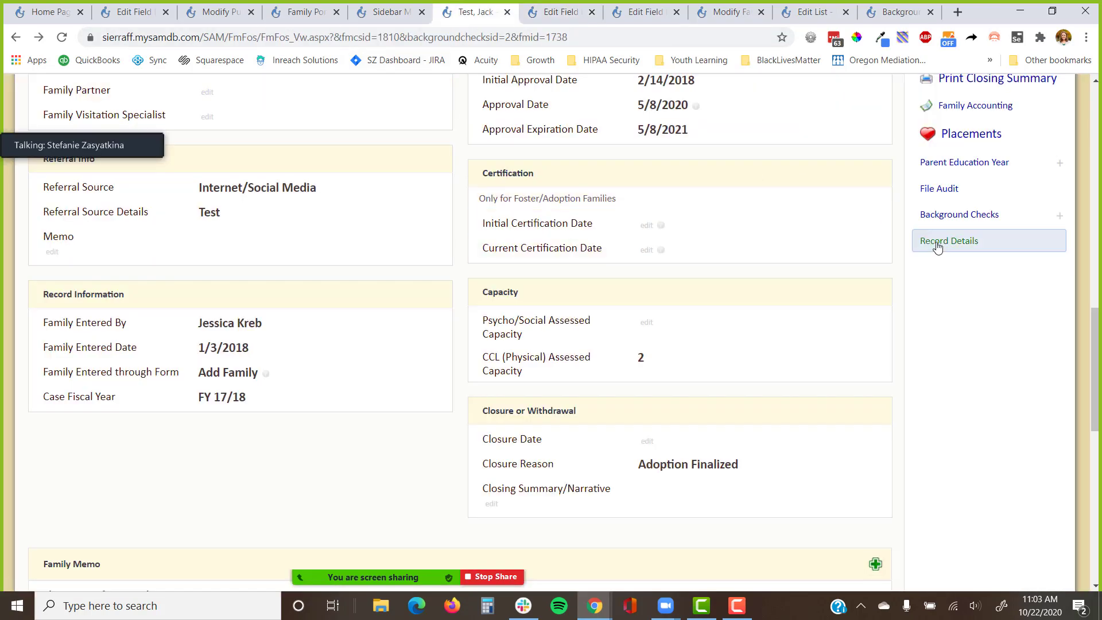
pyautogui.scroll(-4, 861, 207)
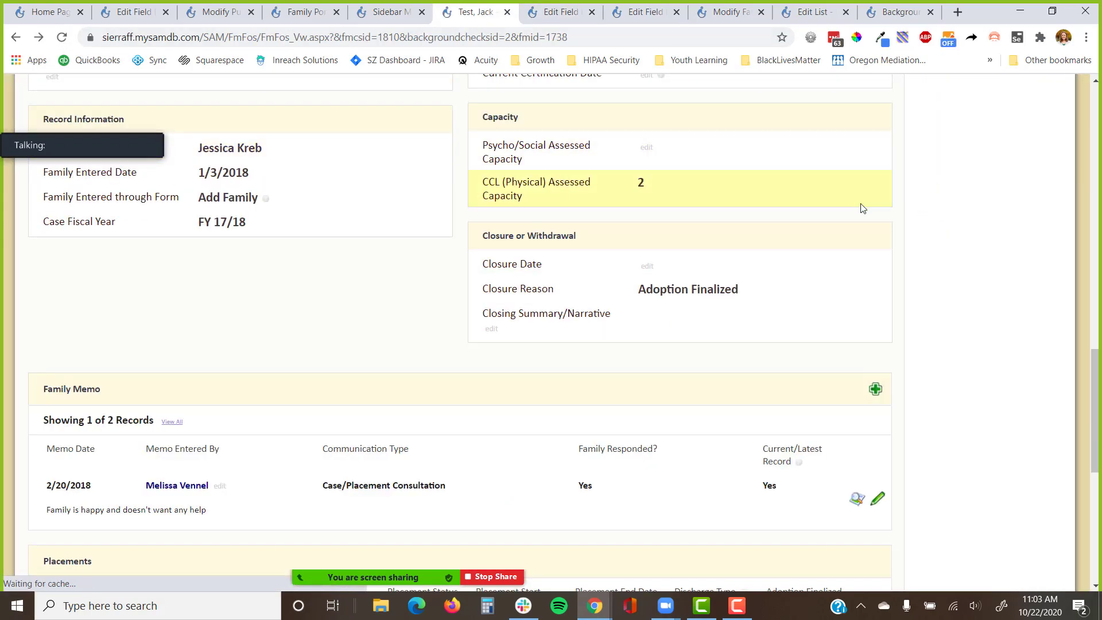
pyautogui.scroll(6, 936, 237)
pyautogui.click(970, 354)
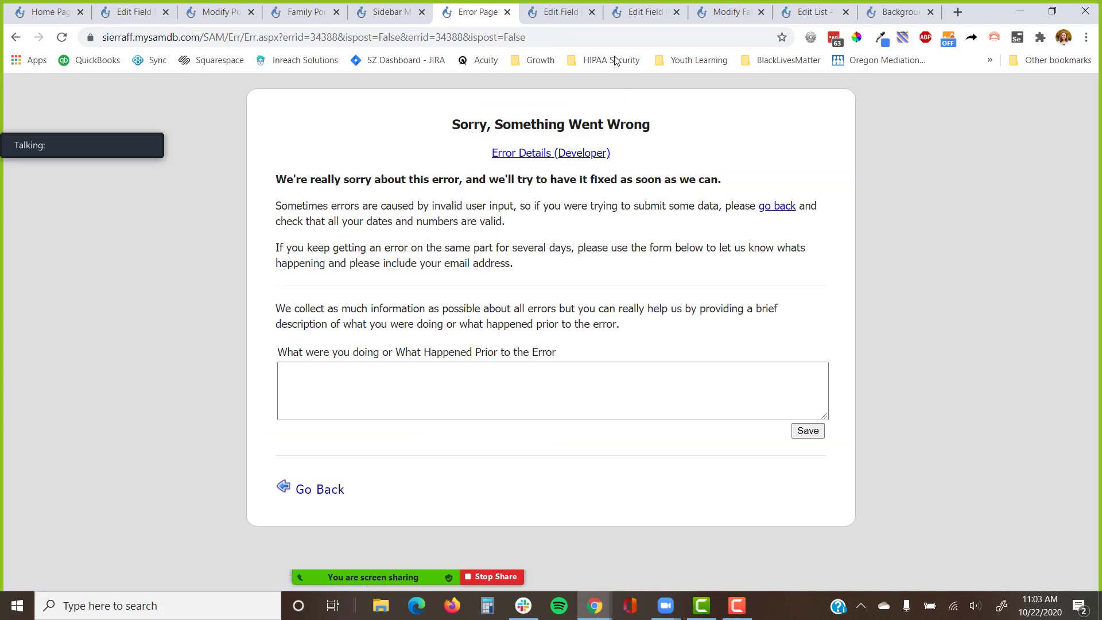
pyautogui.click(548, 11)
pyautogui.click(835, 101)
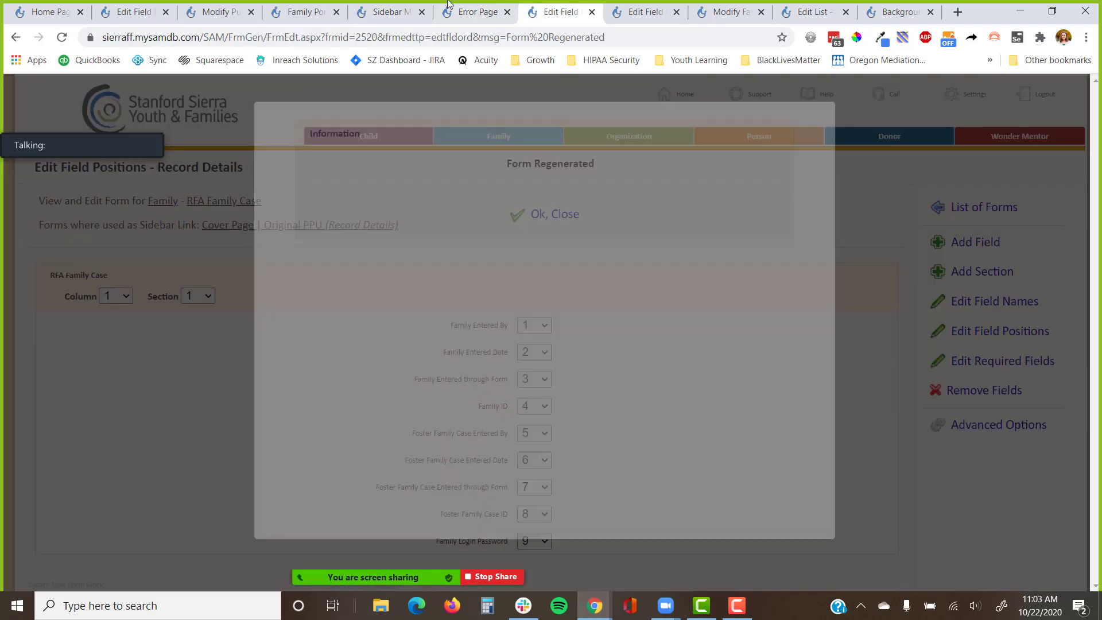
# Return to the test family's cover page and open its Edit Family form.
pyautogui.click(474, 11)
pyautogui.click(16, 37)
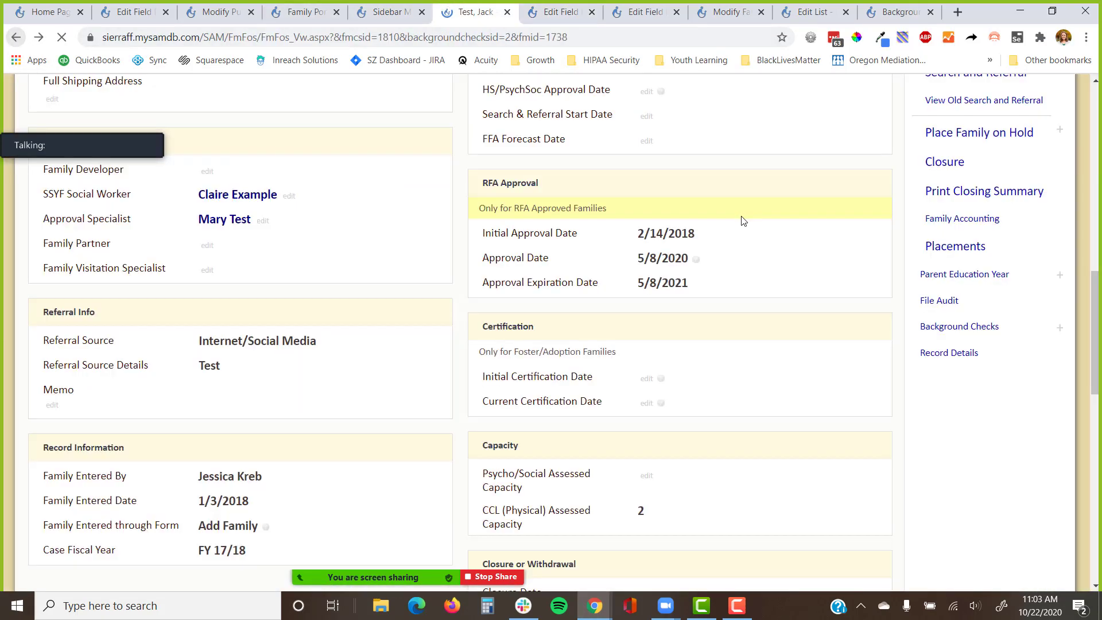
pyautogui.scroll(15, 829, 313)
pyautogui.click(958, 181)
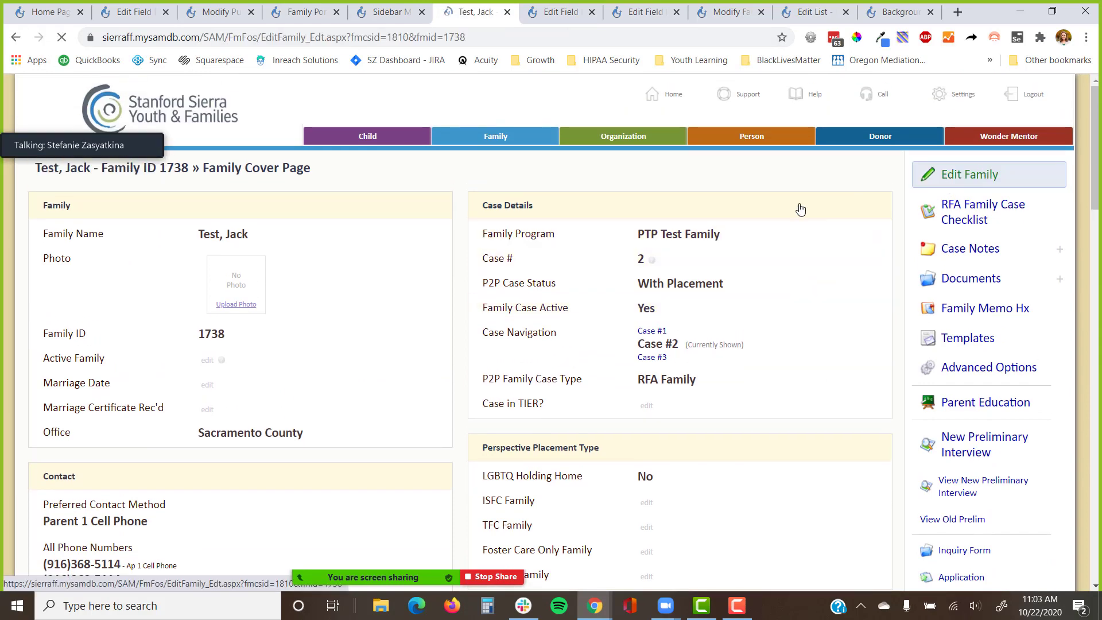
# Open the Parent 2 Details form in the Form Customizer and start adding a field.
pyautogui.click(16, 37)
pyautogui.scroll(-1, 906, 271)
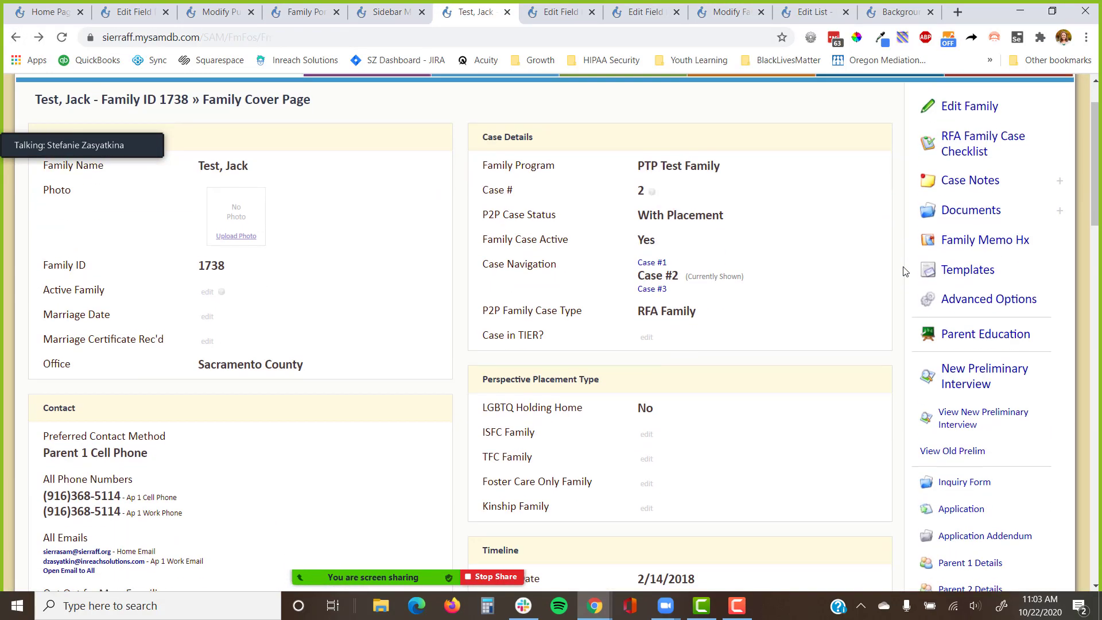
pyautogui.scroll(-4, 905, 271)
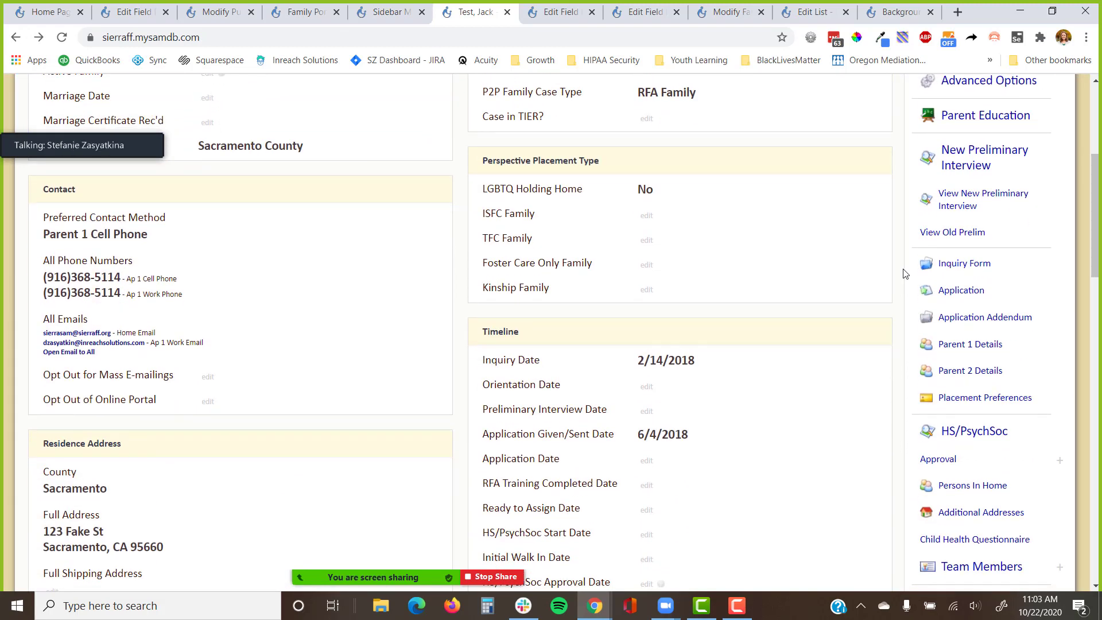
pyautogui.scroll(-1, 979, 322)
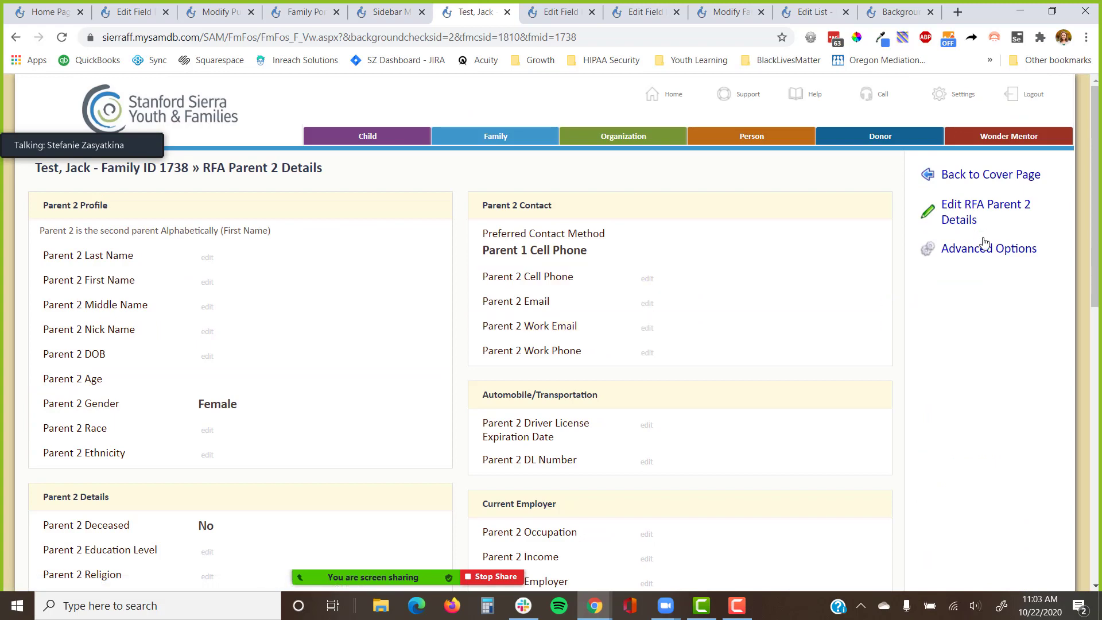
pyautogui.scroll(-7, 883, 337)
pyautogui.scroll(-3, 883, 337)
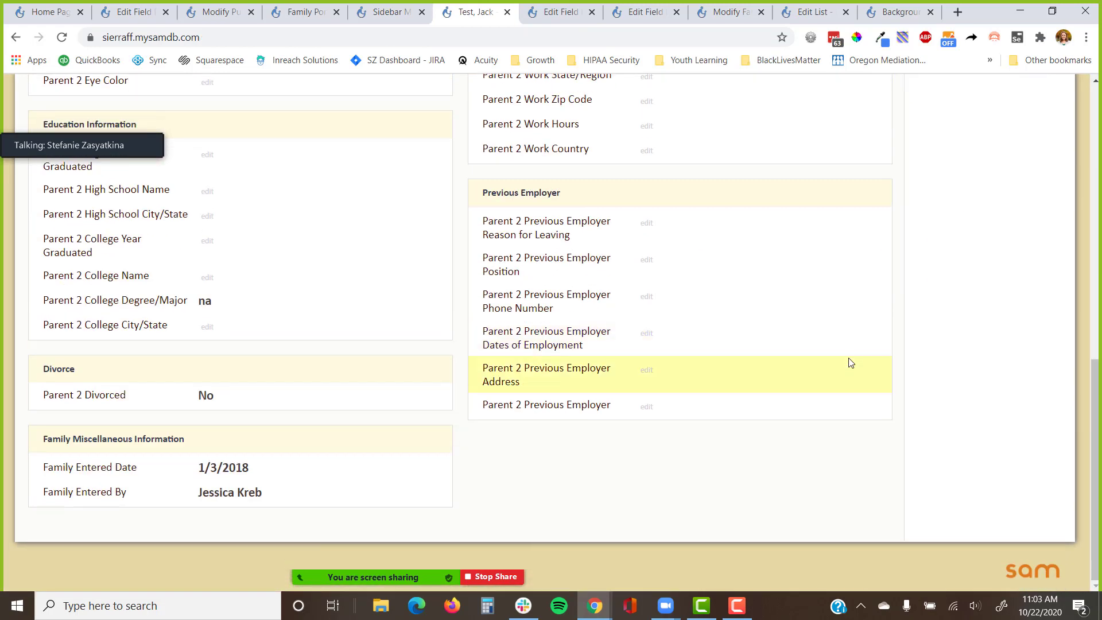
pyautogui.scroll(5, 849, 360)
pyautogui.scroll(6, 1020, 224)
pyautogui.click(996, 248)
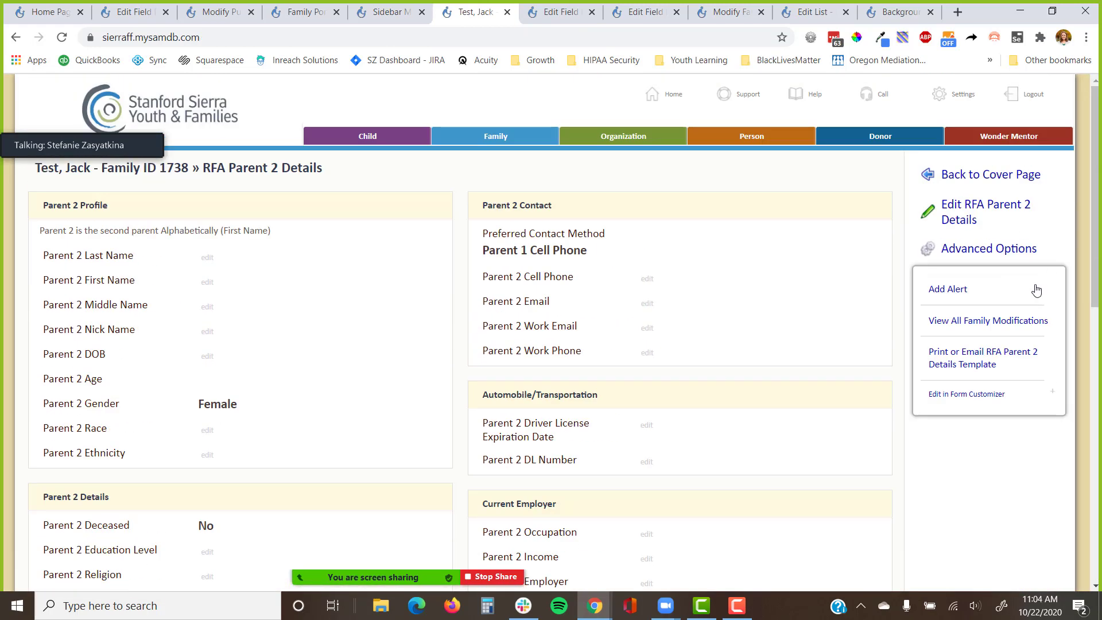
pyautogui.click(994, 394)
pyautogui.click(970, 242)
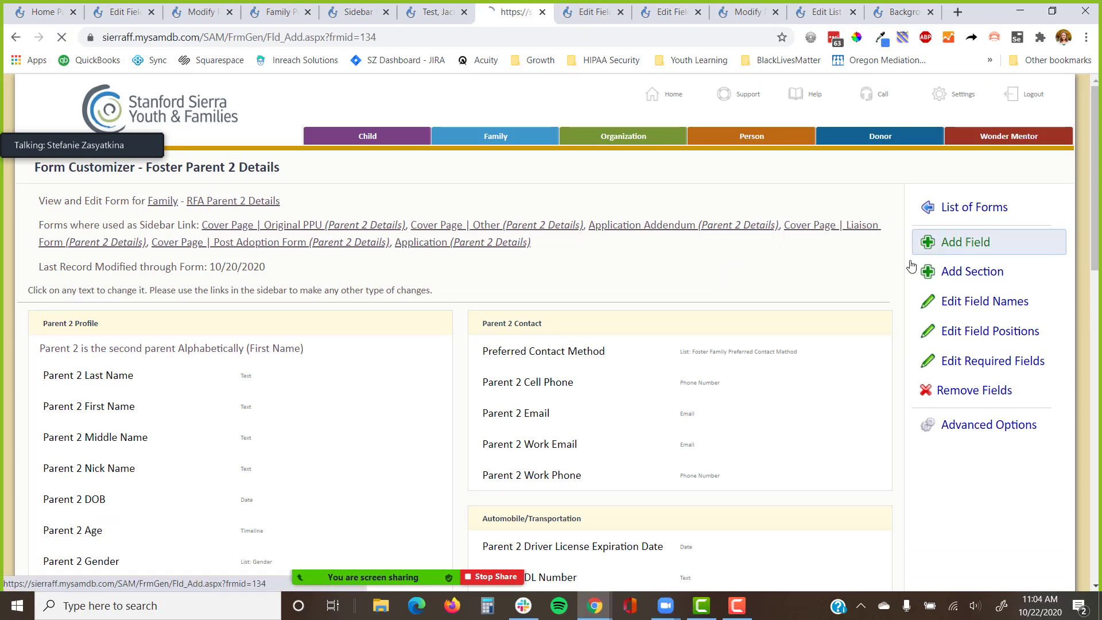
# Choose Family Login Password as the field to add, then return to RFA Parent 2 Details.
pyautogui.click(402, 263)
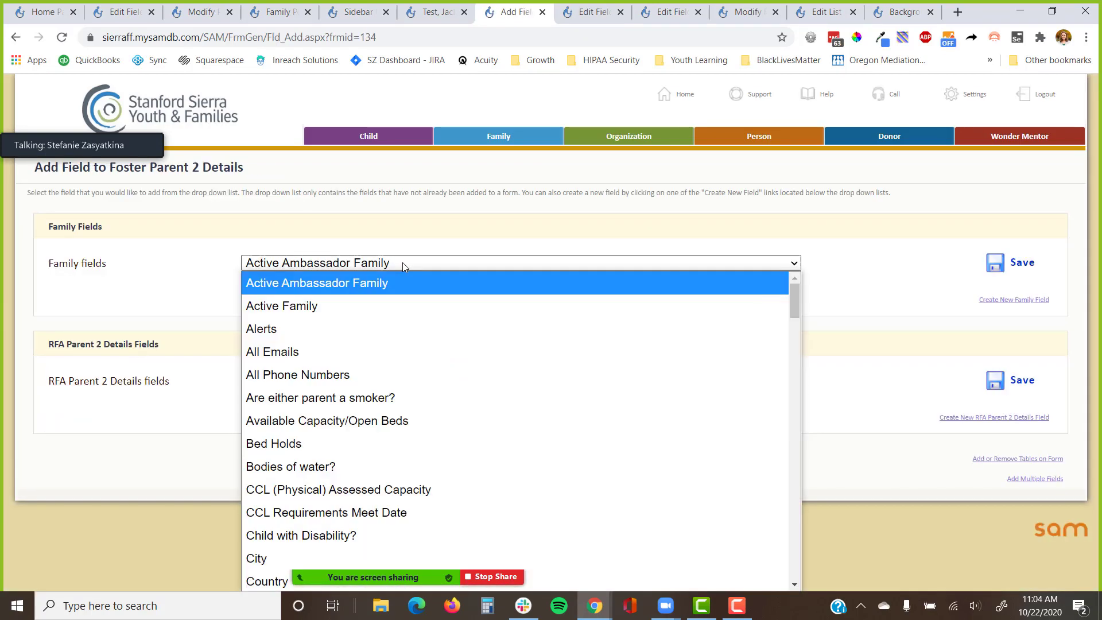
pyautogui.press('f')
pyautogui.press('Down')
pyautogui.press('Down')
pyautogui.press('Down')
pyautogui.press('Down')
pyautogui.press('Down')
pyautogui.press('Down')
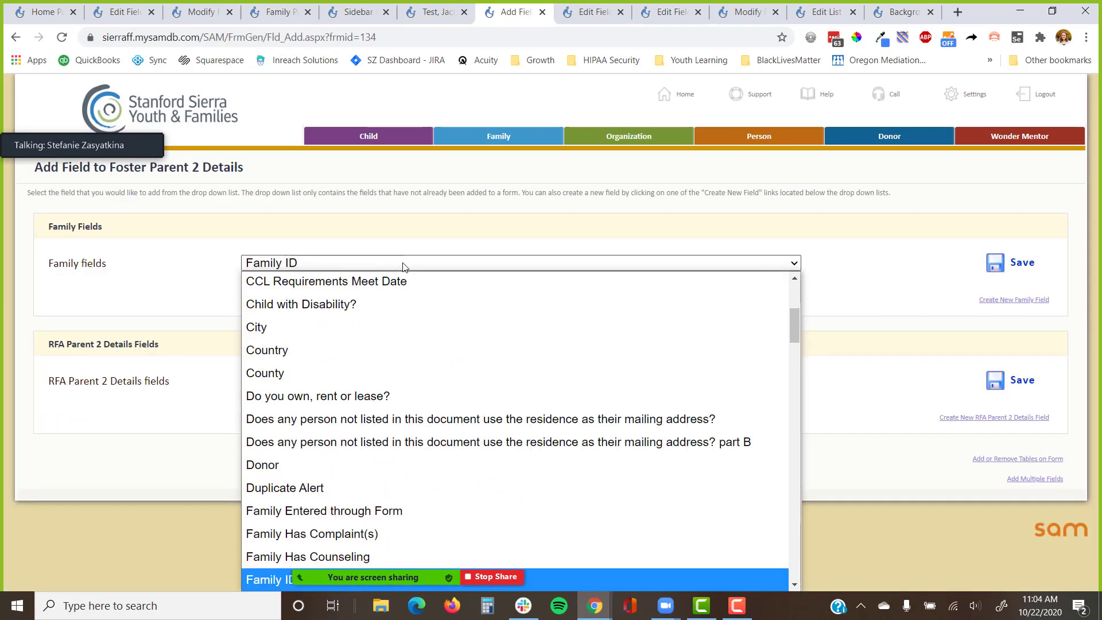
pyautogui.press('Up')
pyautogui.press('Up')
pyautogui.press('Return')
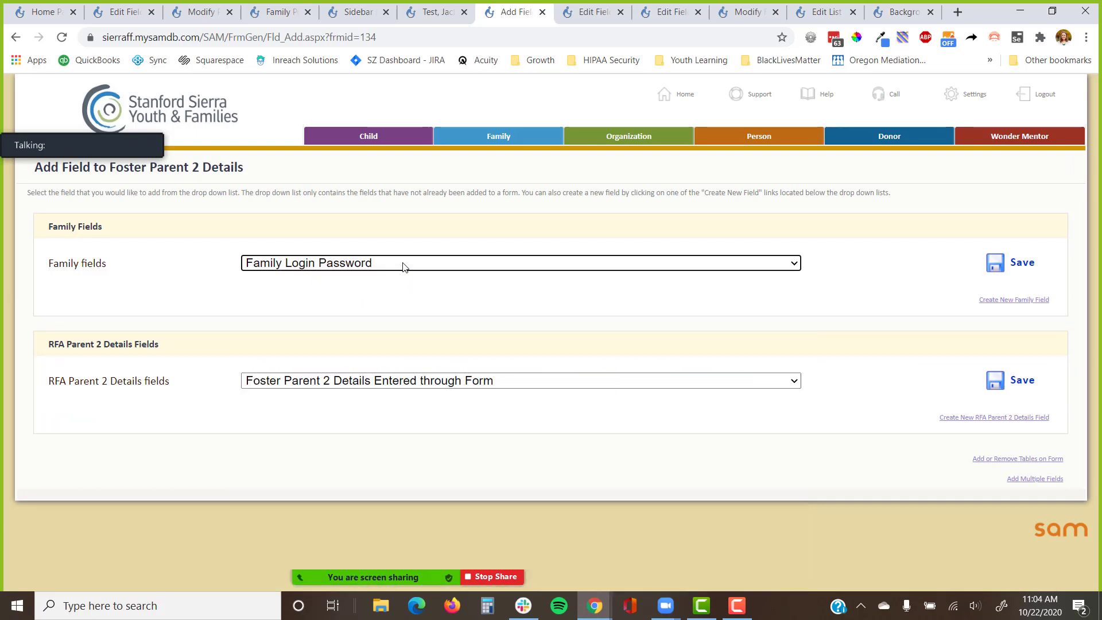
pyautogui.click(458, 257)
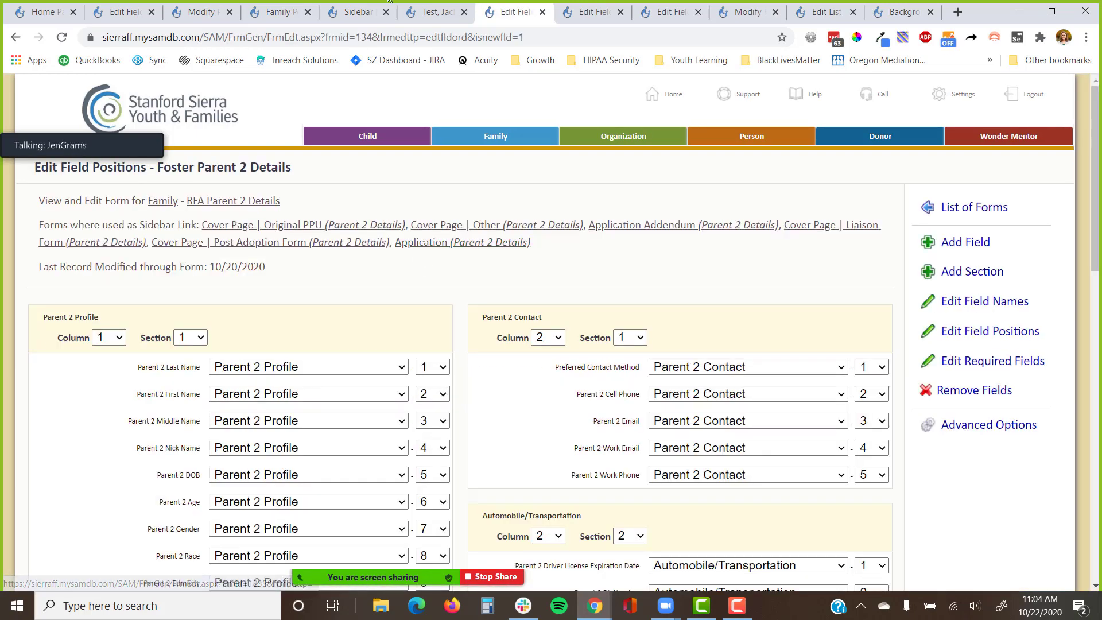
# Replace the Parent 2 Details family login password with a new one, confirm it and save.
pyautogui.click(62, 37)
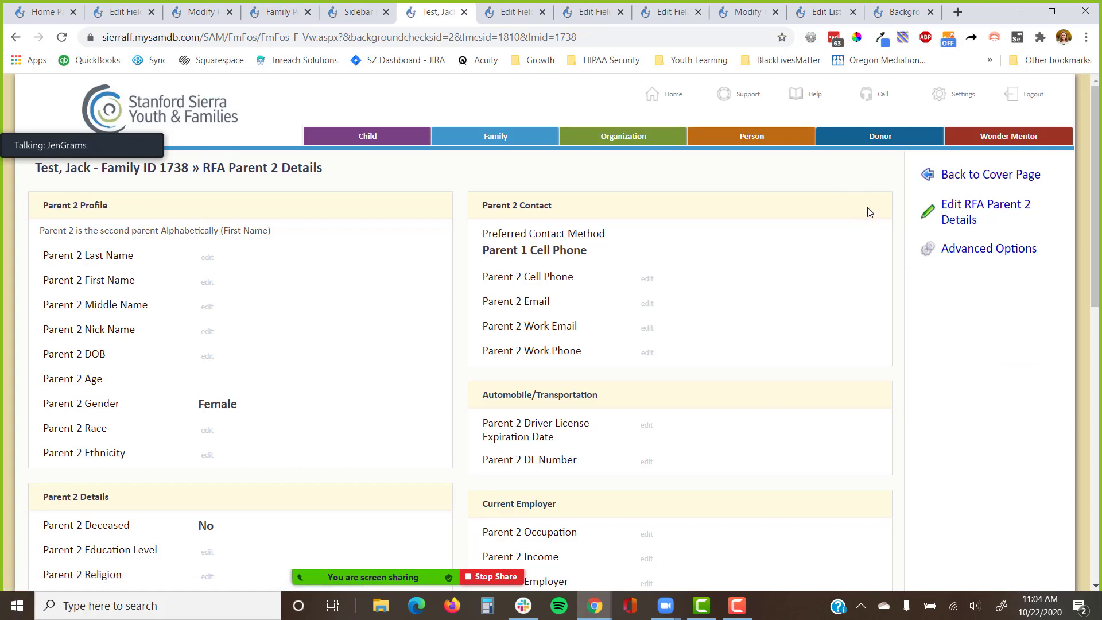
pyautogui.click(944, 210)
pyautogui.scroll(-15, 672, 275)
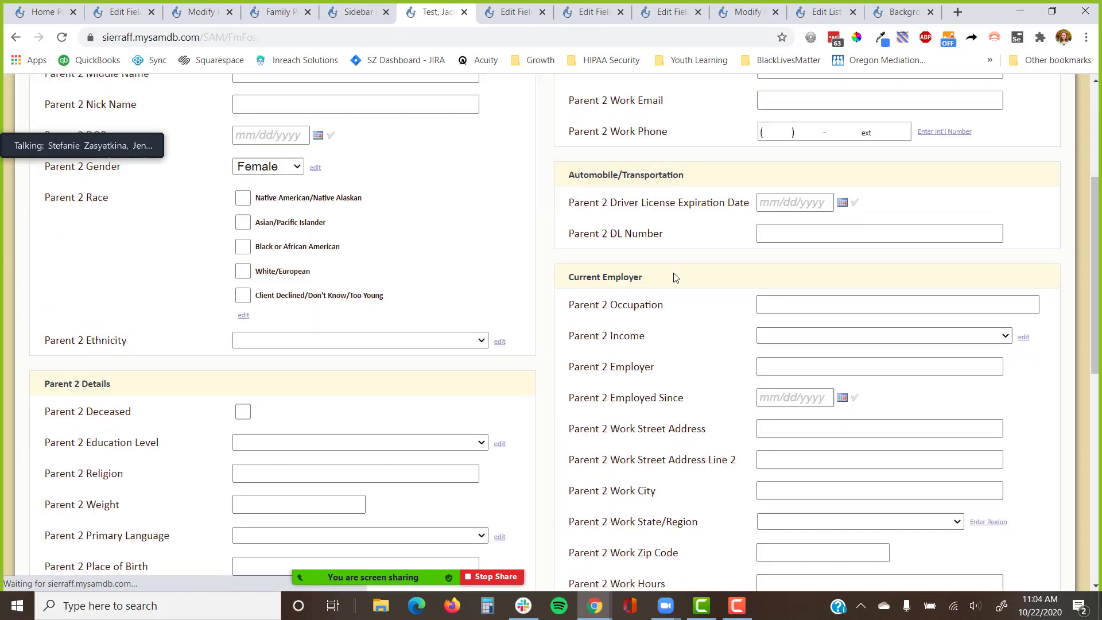
pyautogui.click(850, 371)
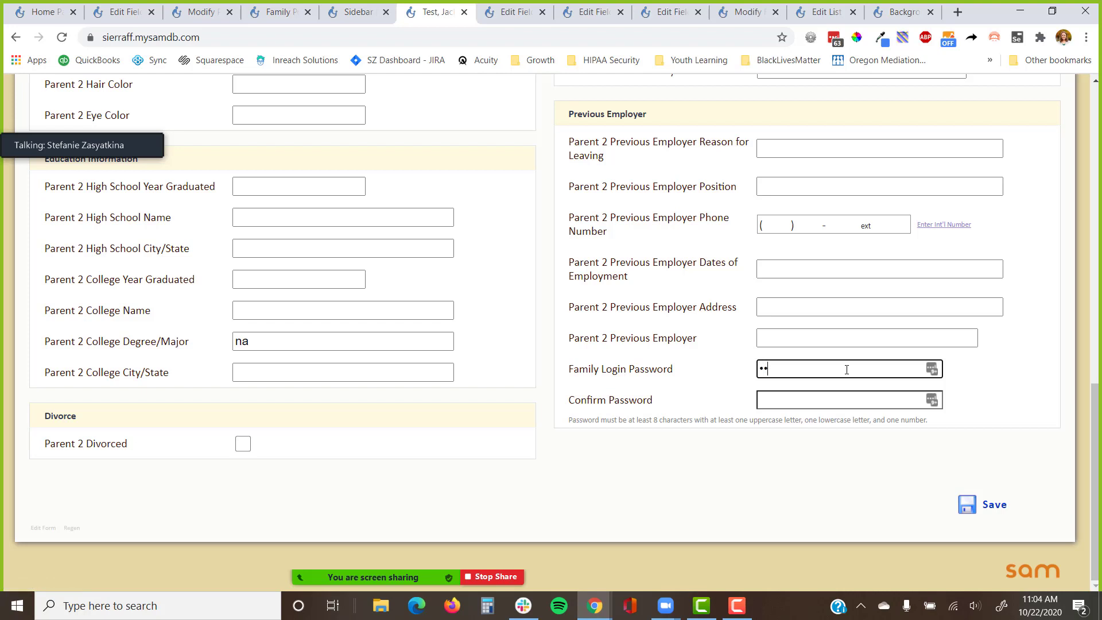
pyautogui.write('123')
pyautogui.press('Tab')
pyautogui.click(975, 504)
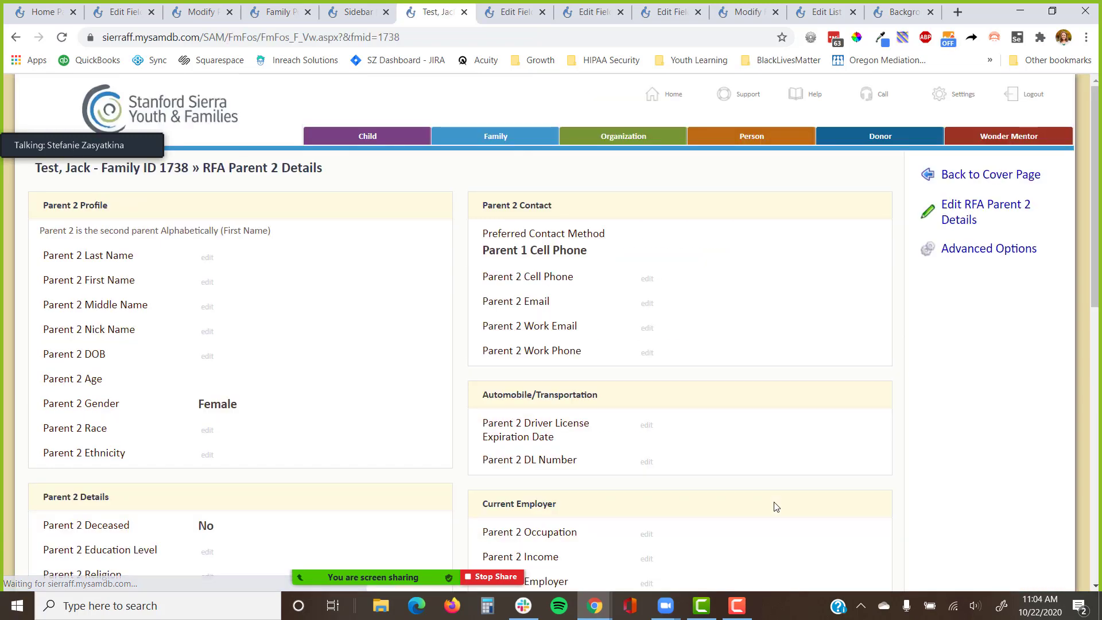
# Close the Foster Parent 2 and Record Details field positions tabs, returning to RFA Parent 2 Details.
pyautogui.scroll(-10, 766, 420)
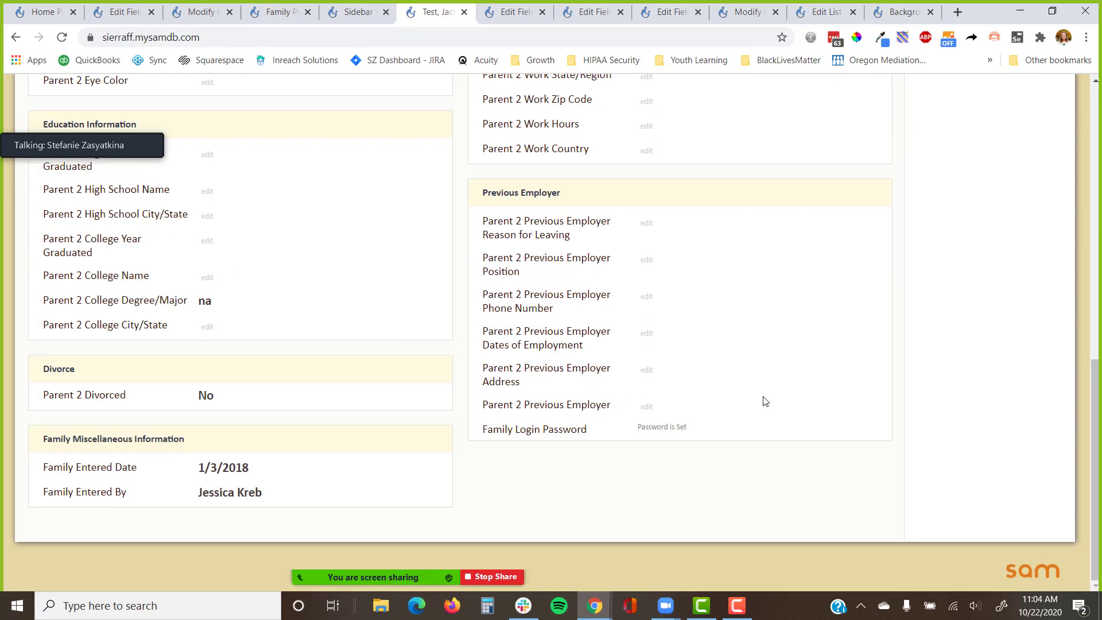
pyautogui.scroll(10, 766, 401)
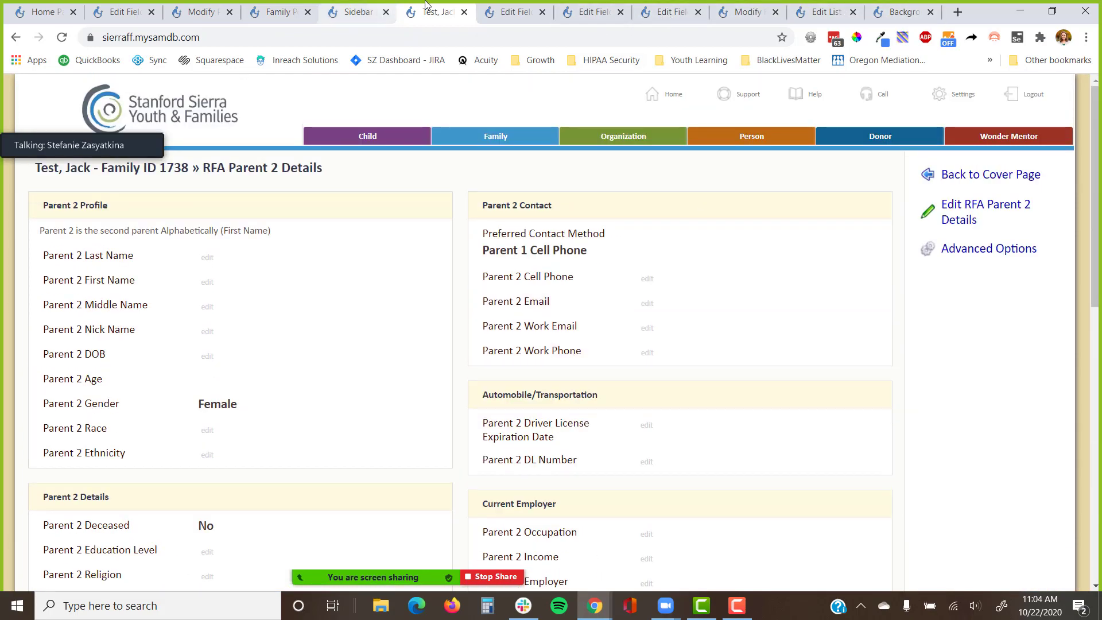
pyautogui.click(277, 10)
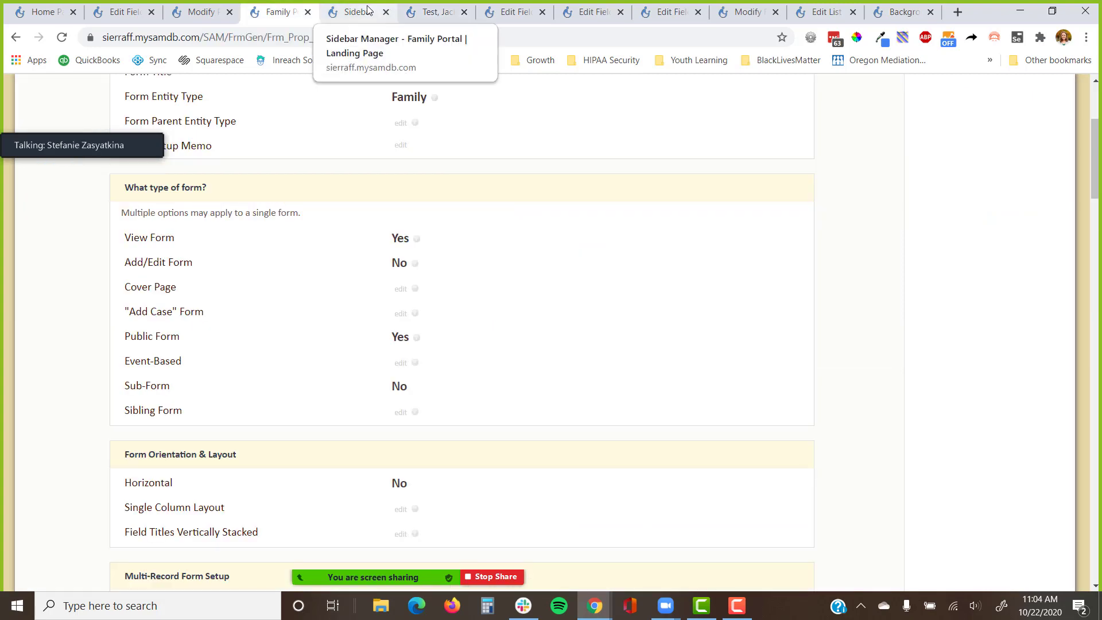
pyautogui.click(201, 11)
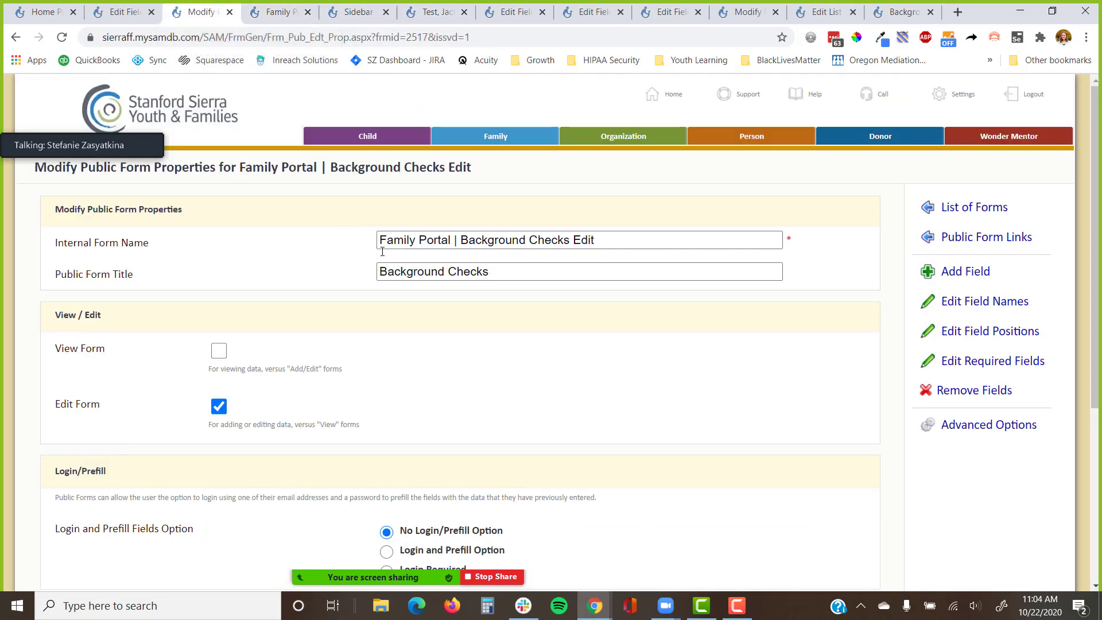
pyautogui.click(510, 13)
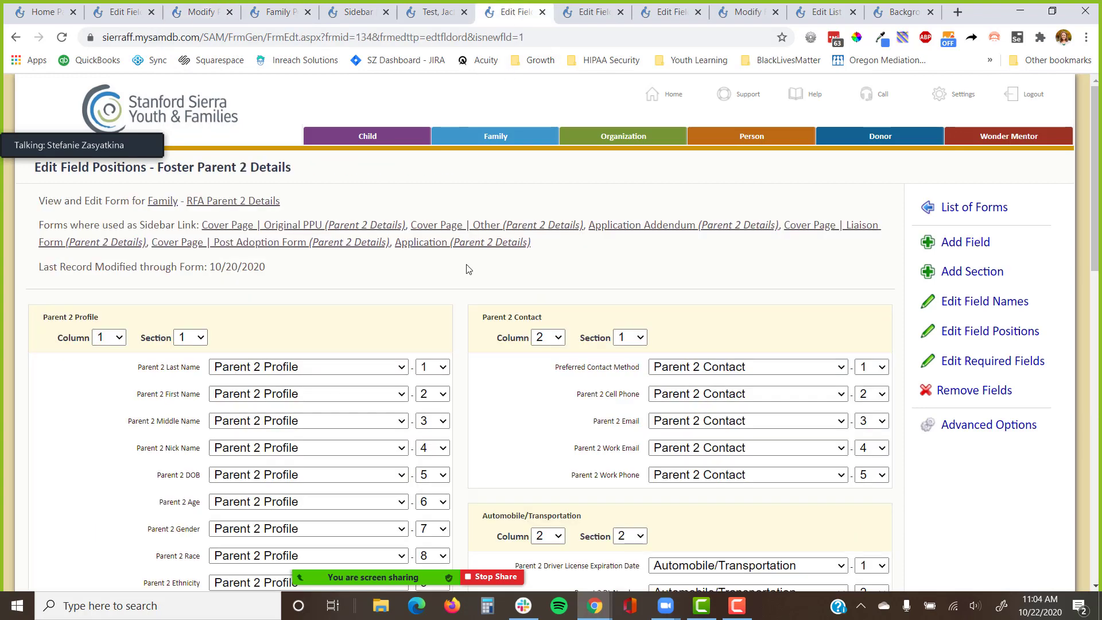
pyautogui.click(543, 12)
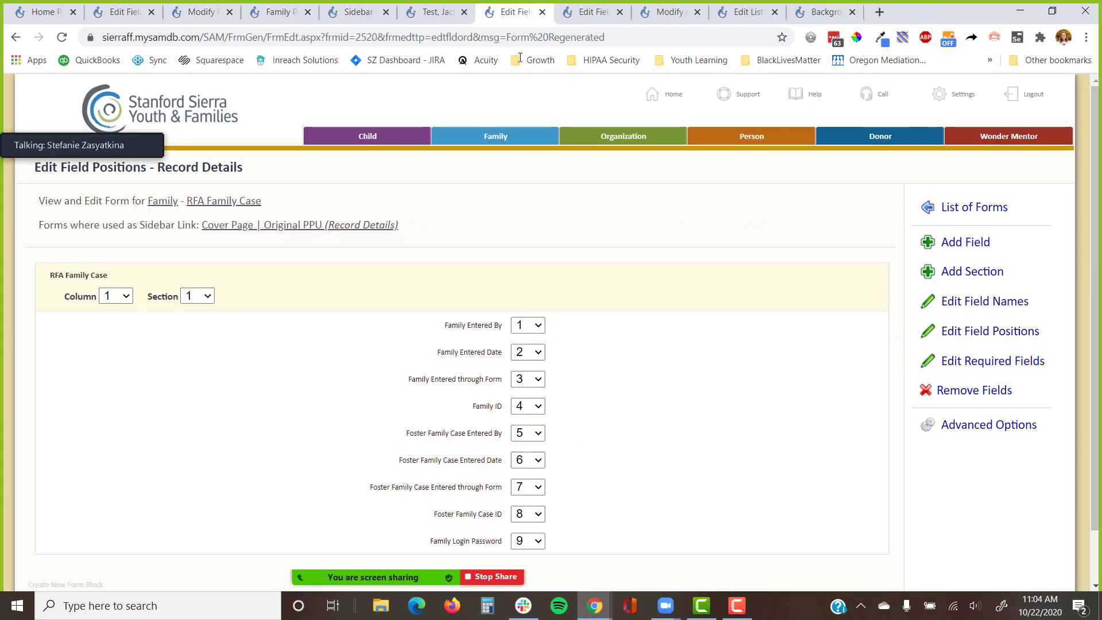
pyautogui.hotkey('ctrl', 'w')
pyautogui.click(518, 15)
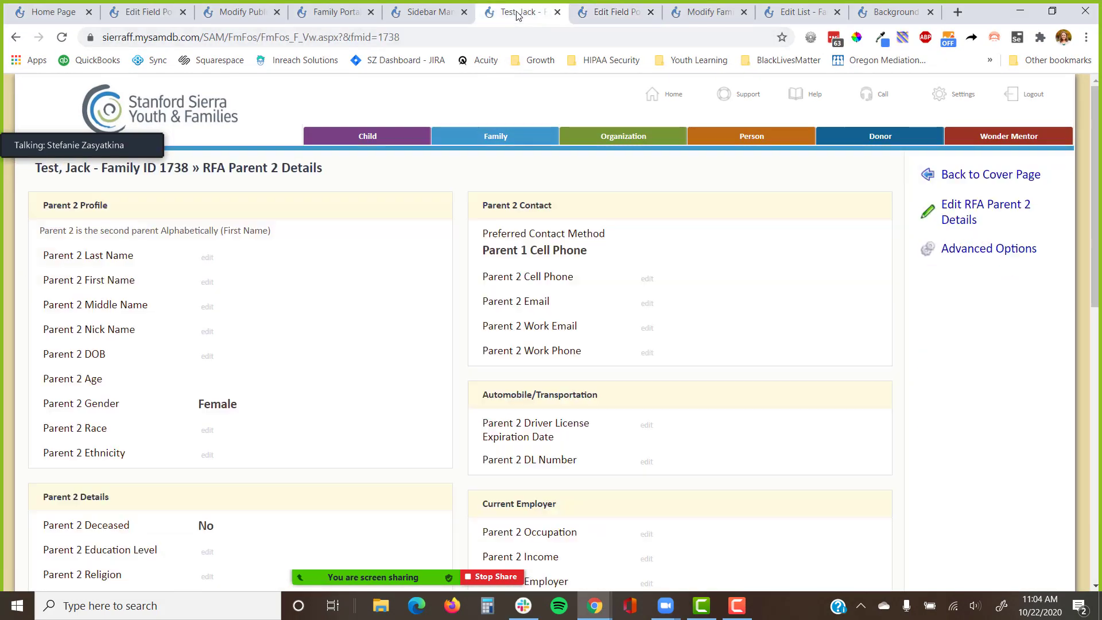
# Open the Family Portal | Landing Page from Settings' Public Form Links.
pyautogui.click(939, 94)
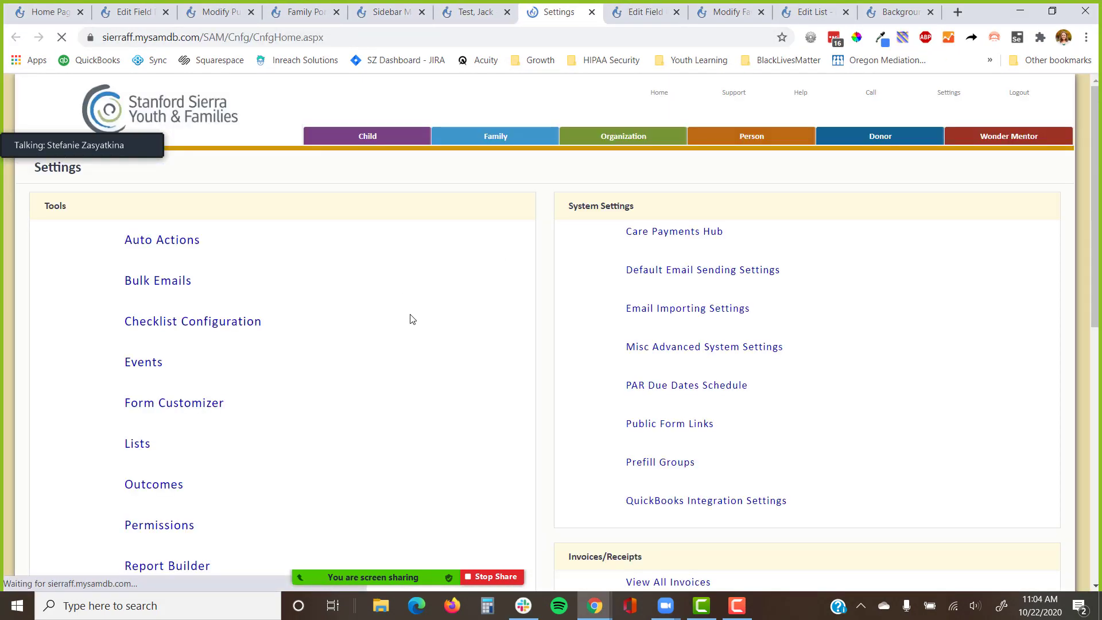
pyautogui.scroll(-3, 652, 313)
pyautogui.click(701, 281)
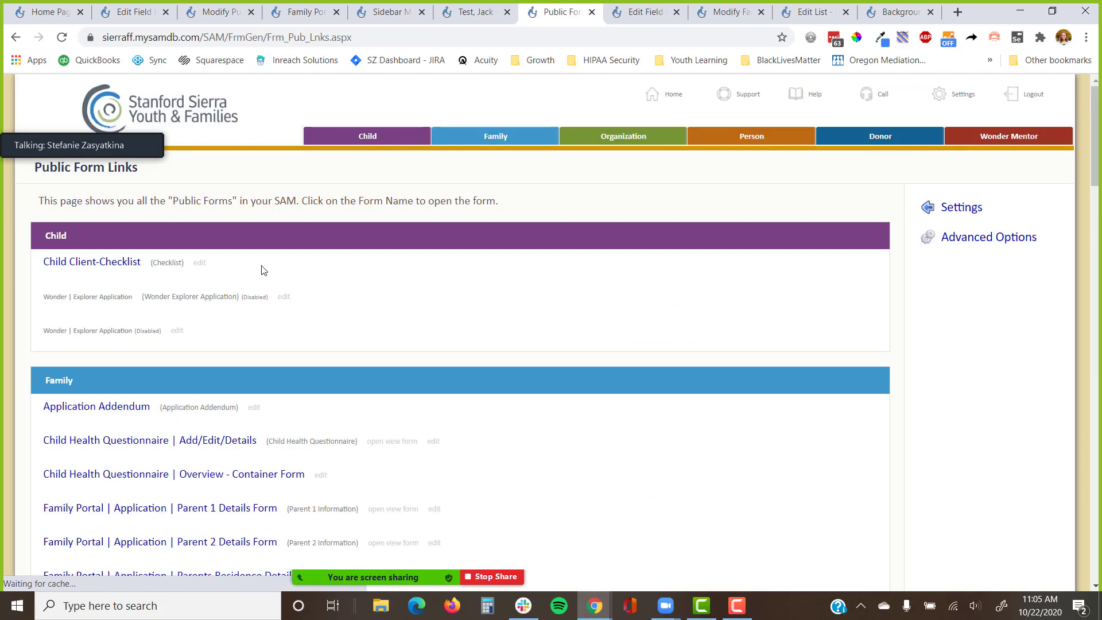
pyautogui.scroll(-10, 263, 271)
pyautogui.scroll(5, 245, 288)
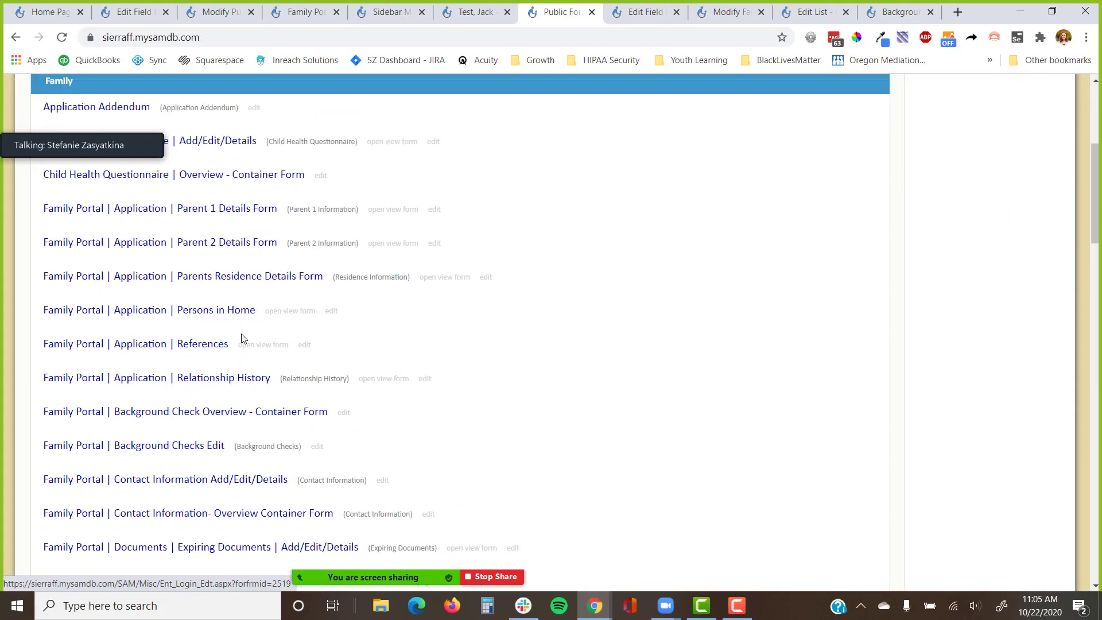
pyautogui.scroll(-3, 243, 327)
pyautogui.click(165, 416)
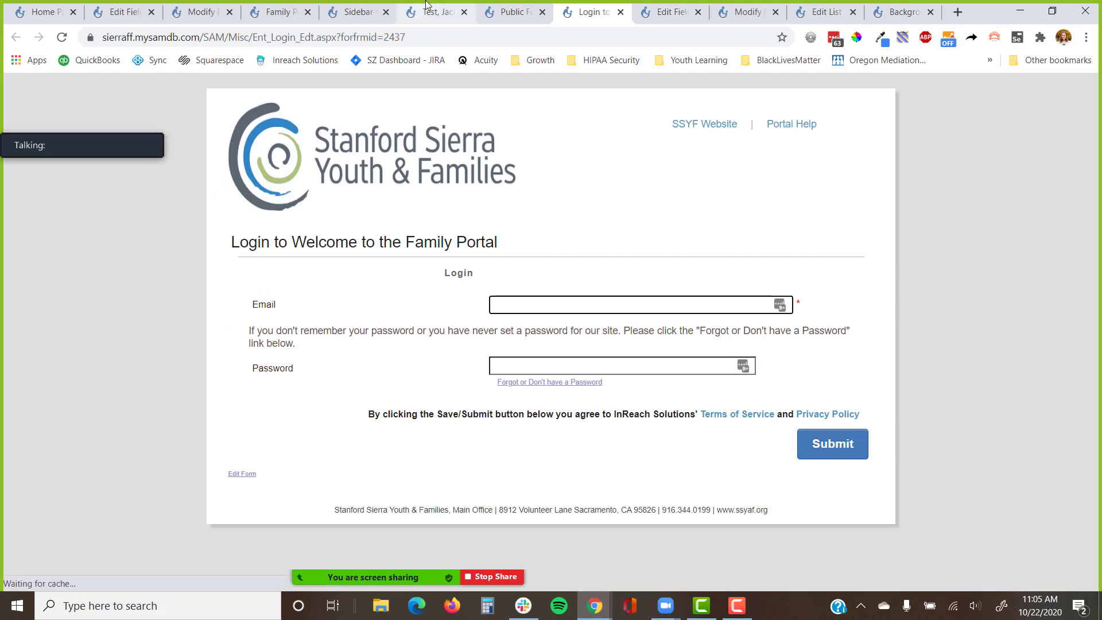
# Copy the family's email address from its cover page for the portal login.
pyautogui.click(437, 12)
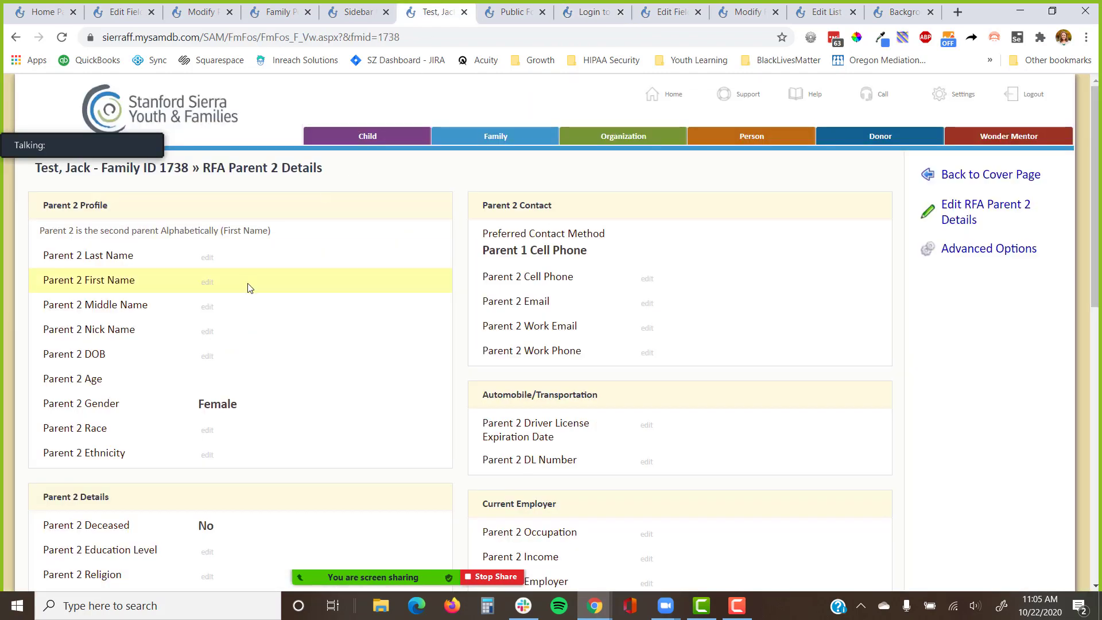
pyautogui.click(945, 175)
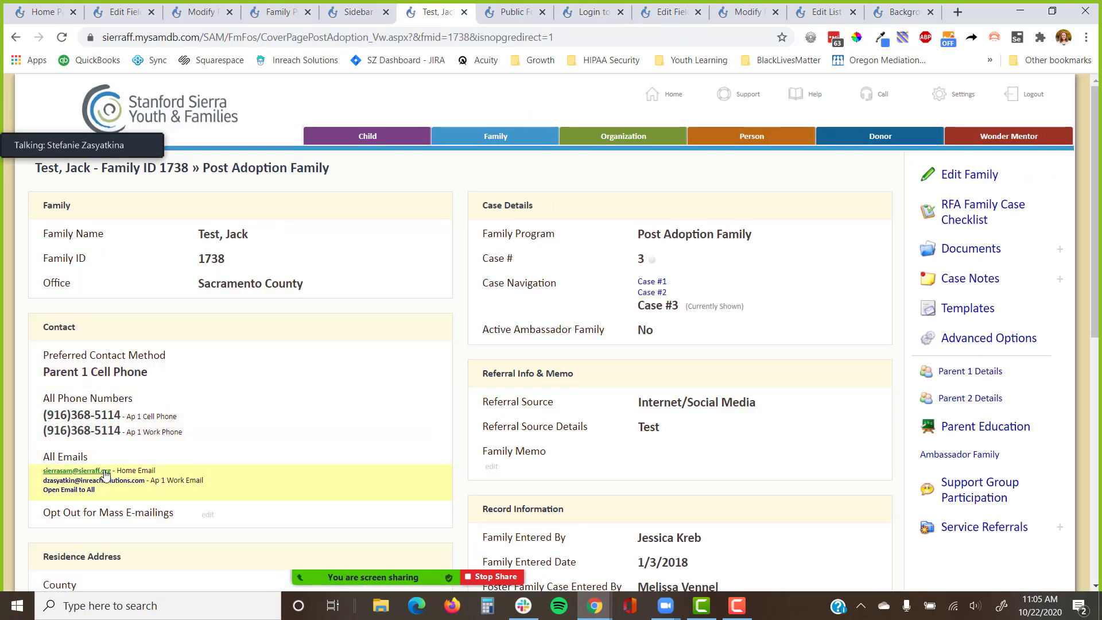
pyautogui.rightClick(105, 474)
pyautogui.click(171, 412)
pyautogui.click(588, 11)
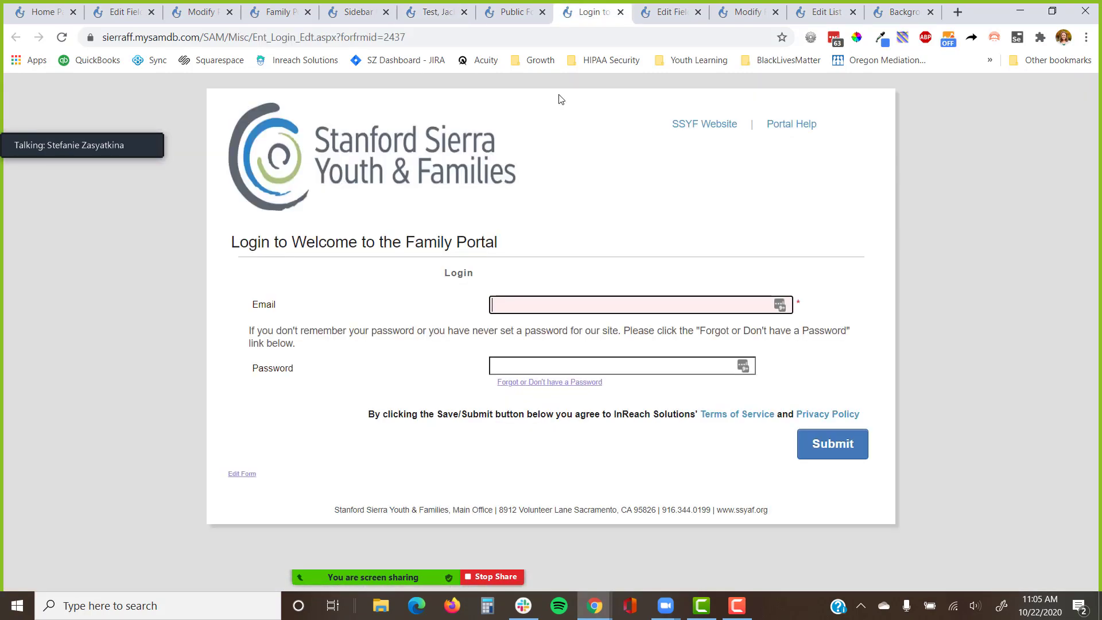
# Sign in to the Family Portal with the family's email and password, then view Background Checks.
pyautogui.hotkey('ctrl', 'v')
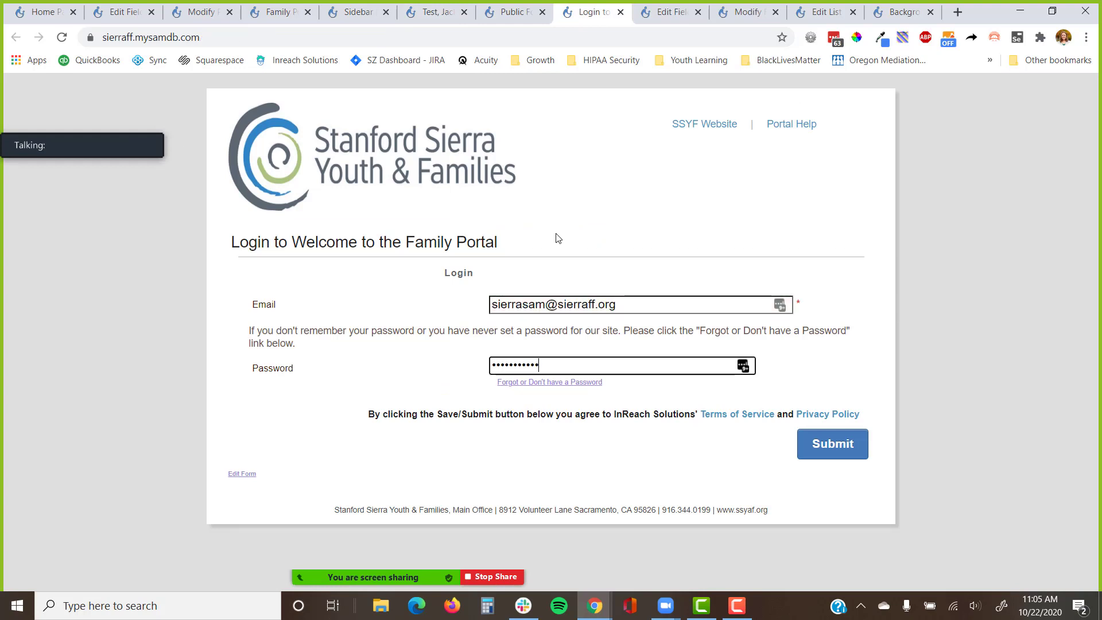
pyautogui.click(833, 454)
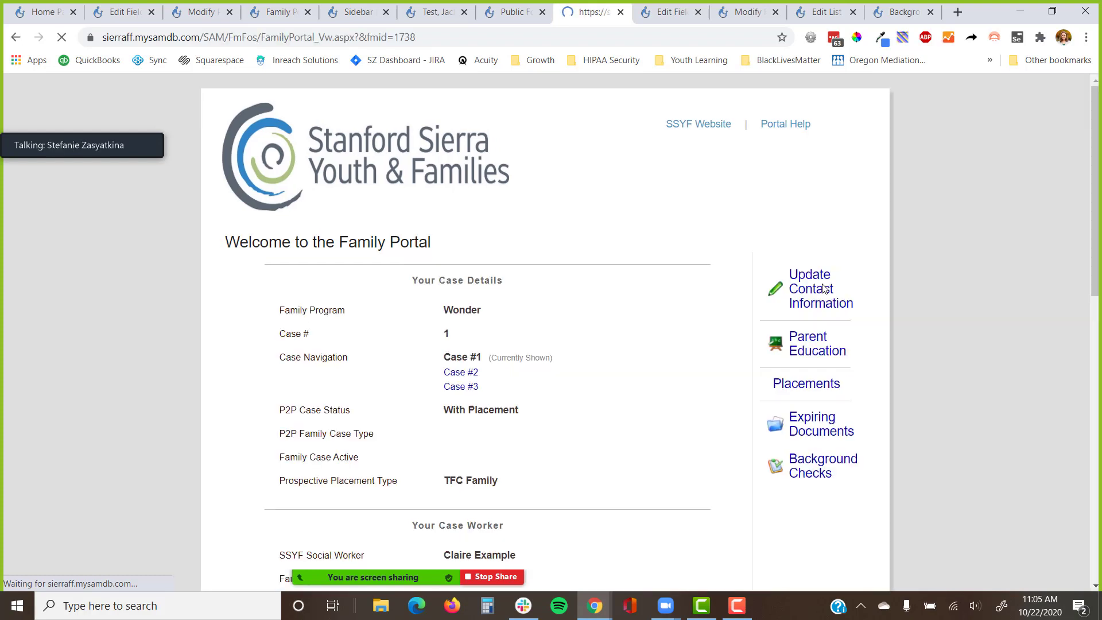
pyautogui.scroll(-1, 826, 288)
pyautogui.scroll(-2, 825, 289)
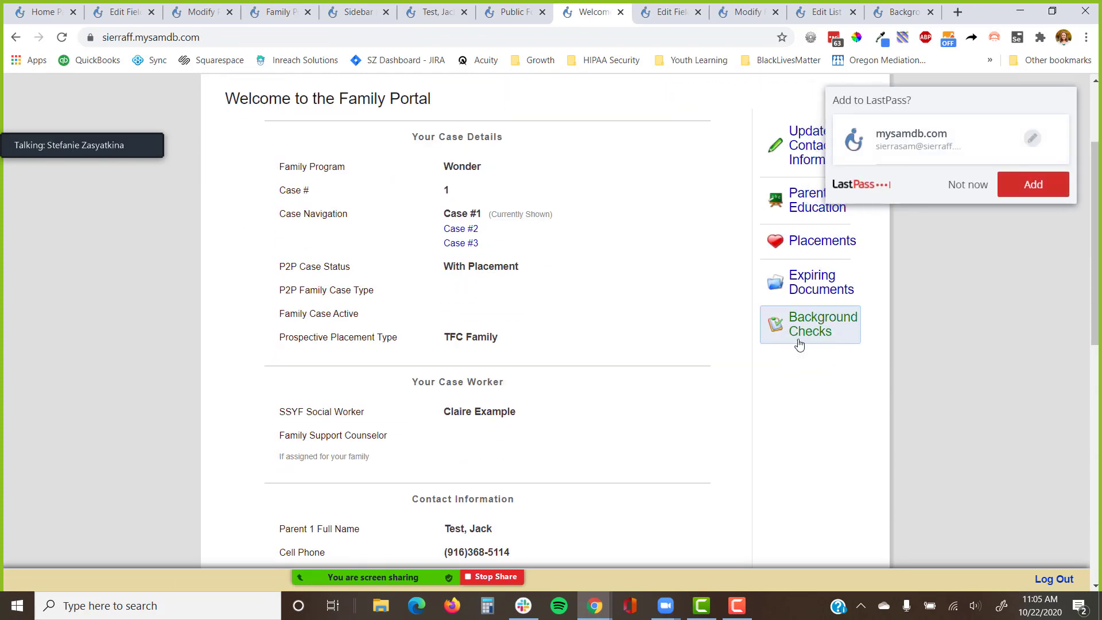
pyautogui.click(969, 184)
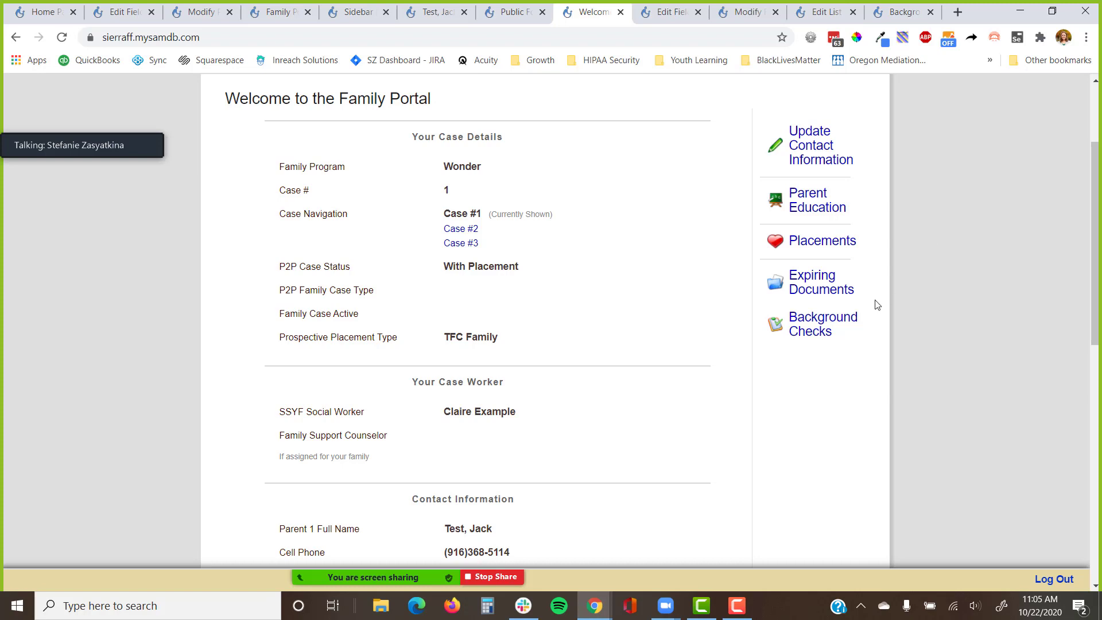
pyautogui.click(812, 333)
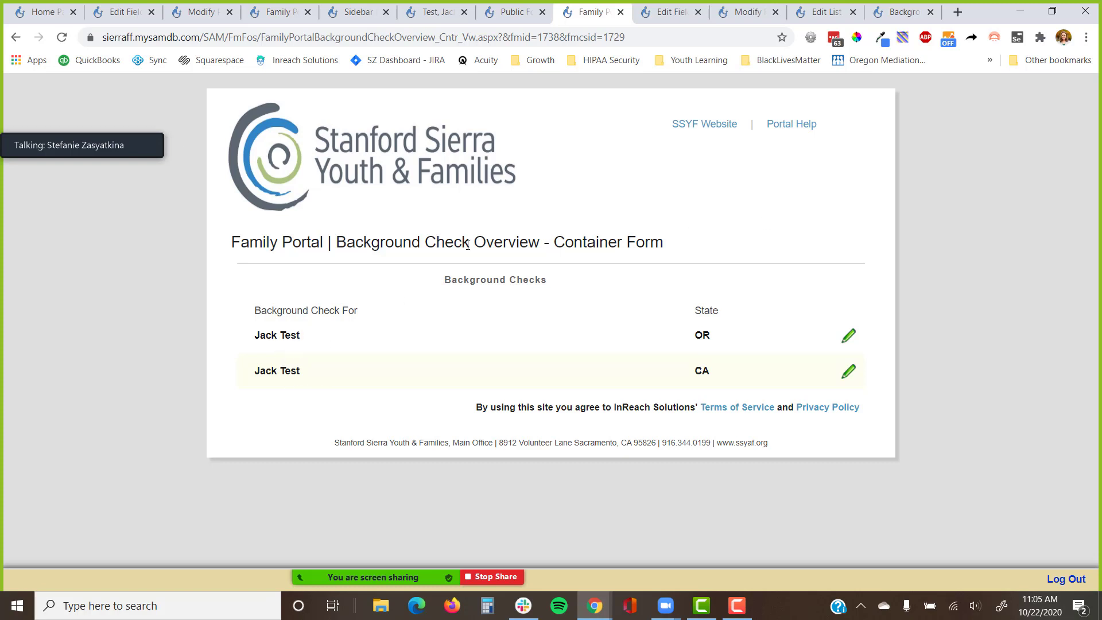
# Edit the Oregon check and attach Family_Portal_Documents_First_Frame as the criminal record statement.
pyautogui.moveTo(664, 244); pyautogui.dragTo(131, 250)
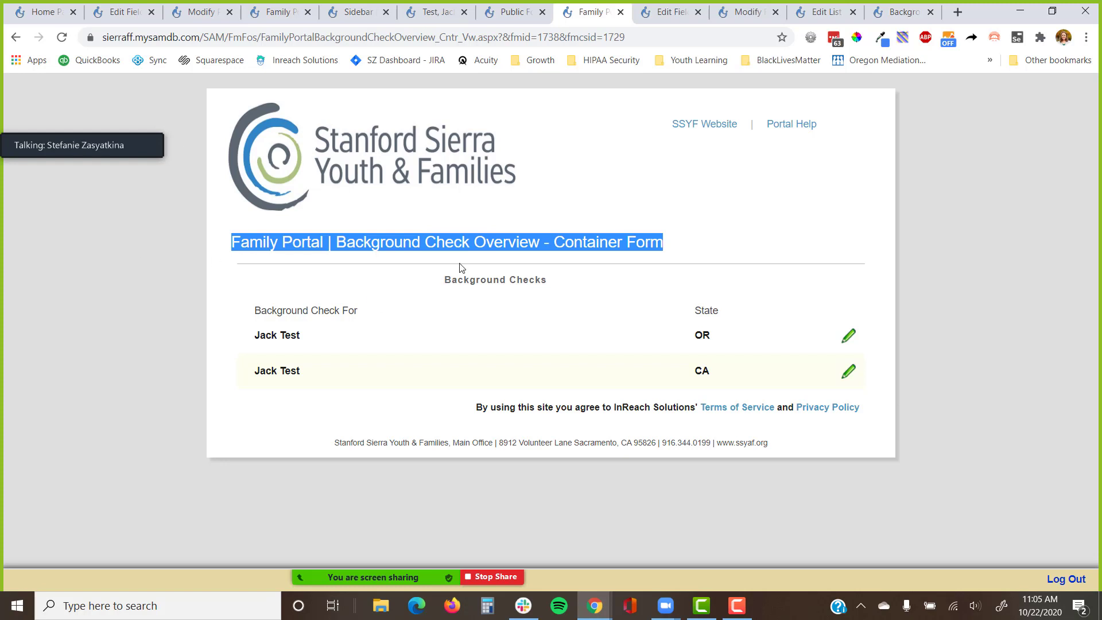
pyautogui.click(857, 343)
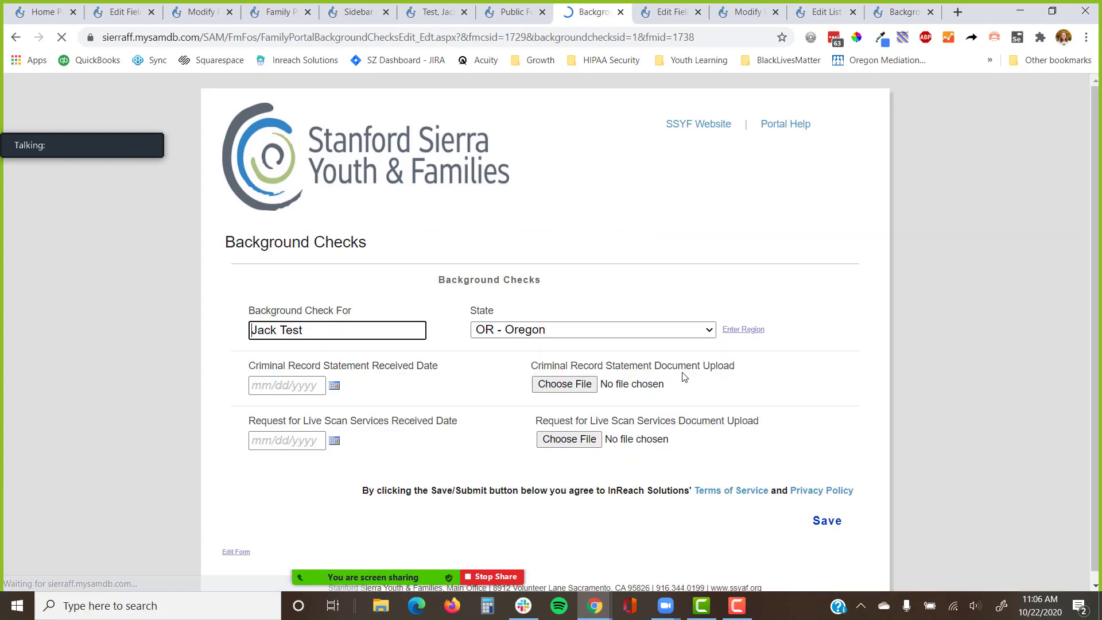
pyautogui.scroll(-2, 686, 357)
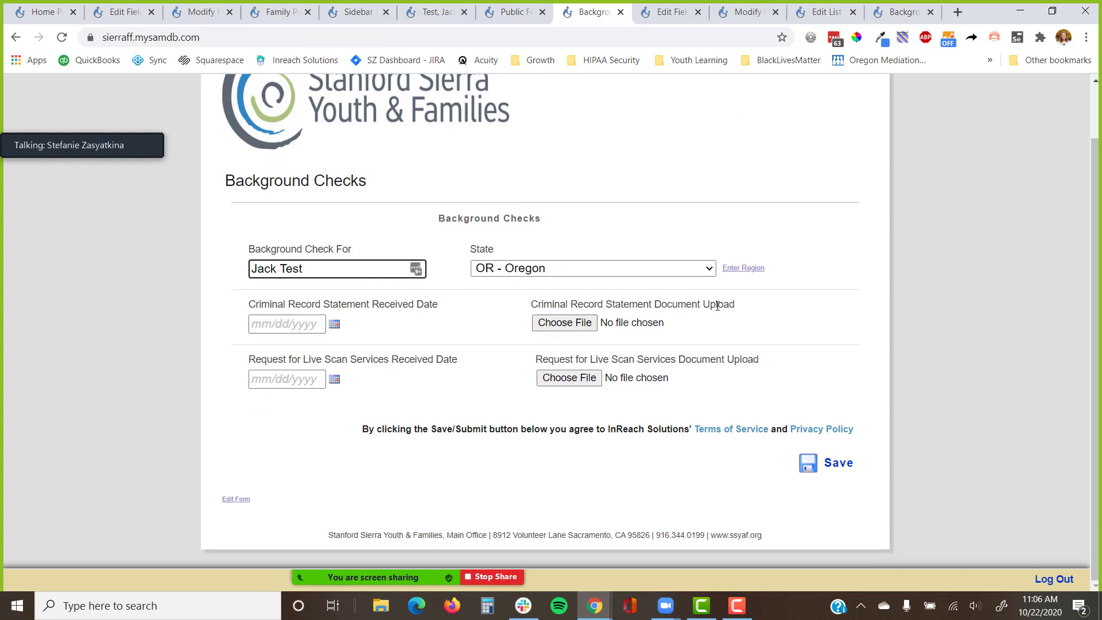
pyautogui.click(589, 322)
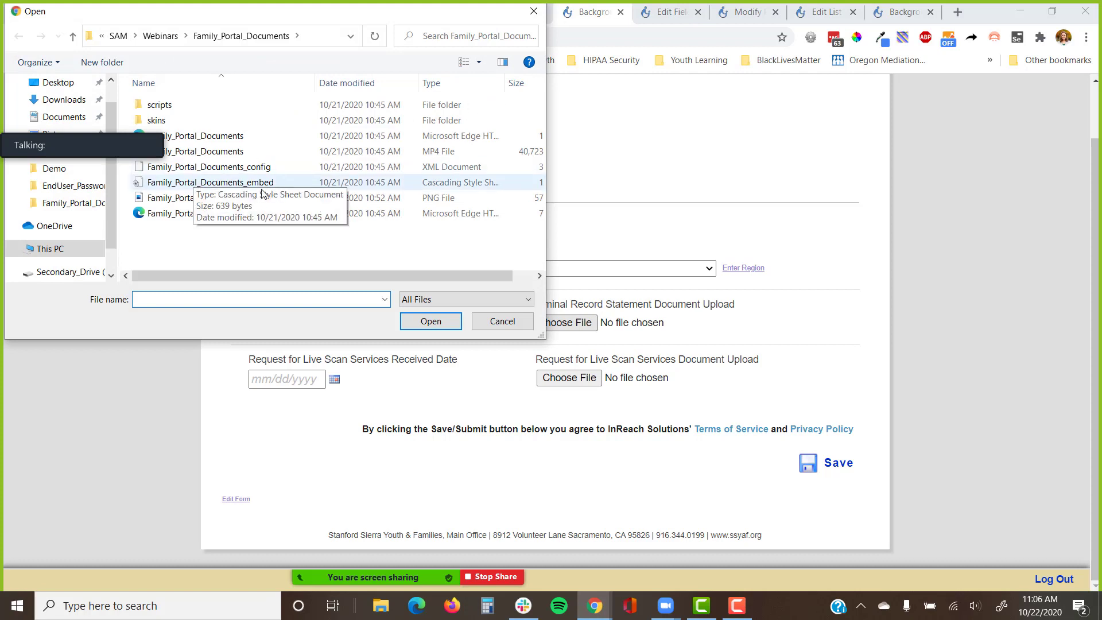
pyautogui.click(240, 199)
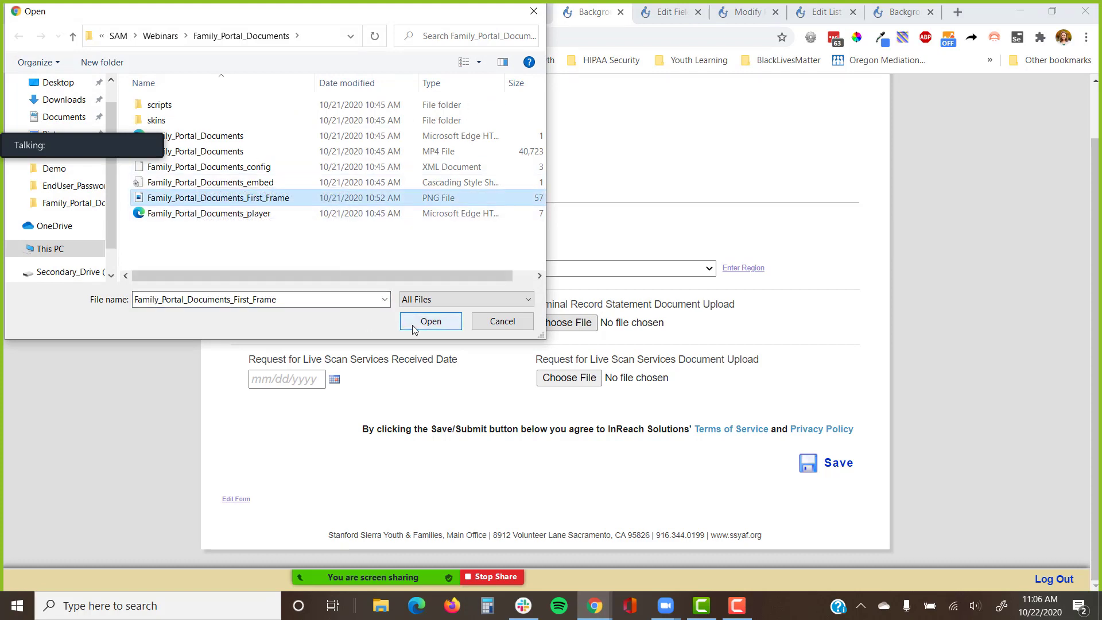
pyautogui.click(413, 322)
# Set the criminal record received date to 10/22, keep state OR - Oregon, and save.
pyautogui.click(332, 326)
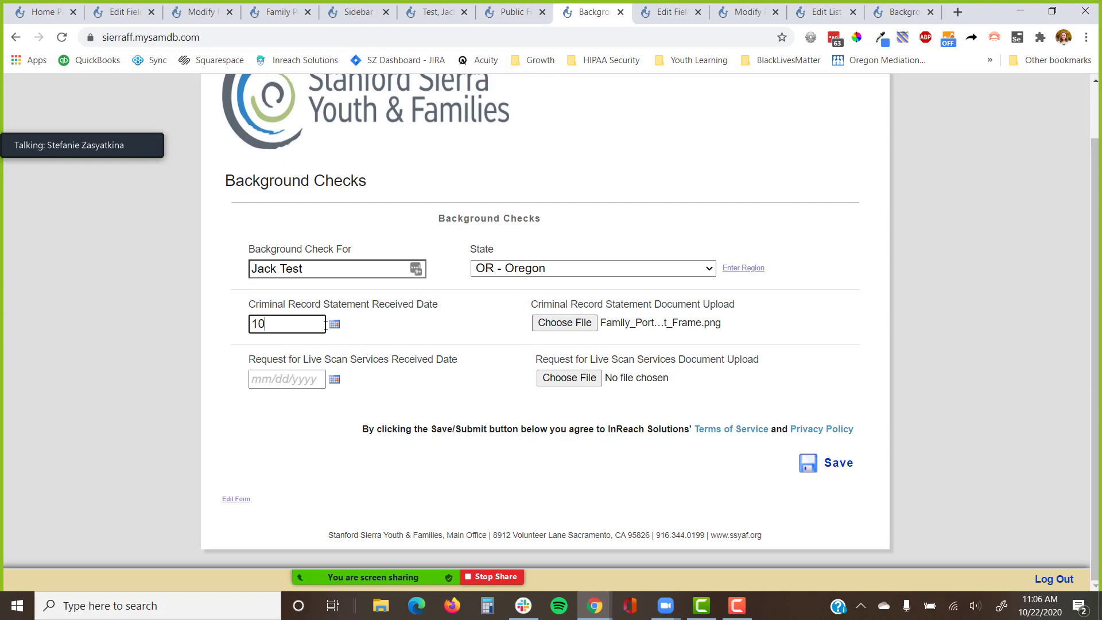
pyautogui.write('10/22/20')
pyautogui.click(497, 337)
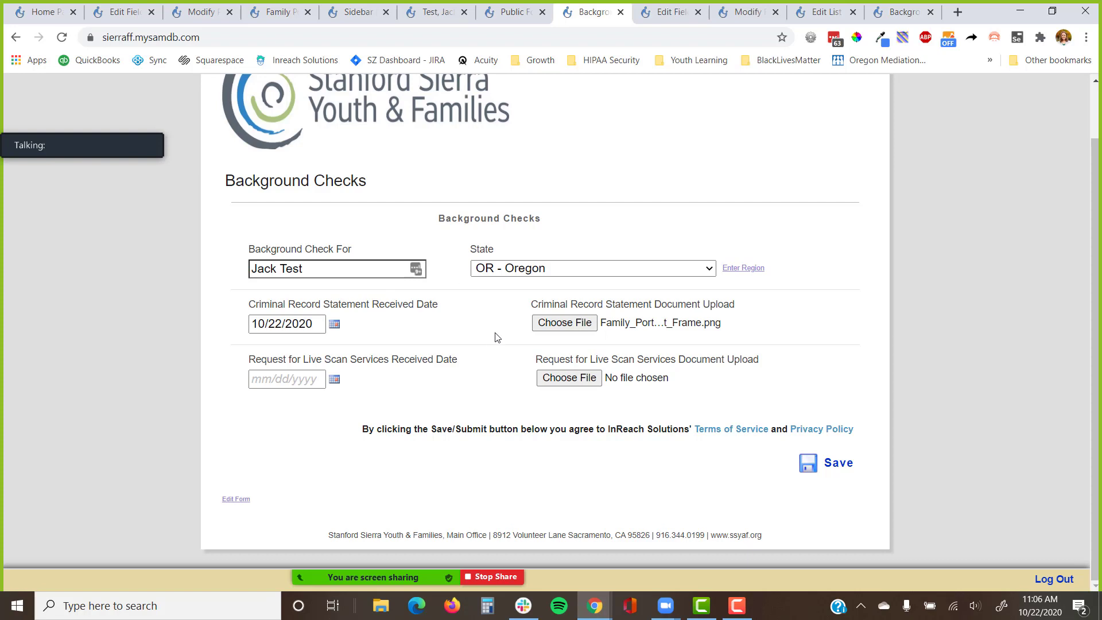
pyautogui.click(513, 270)
pyautogui.click(513, 270)
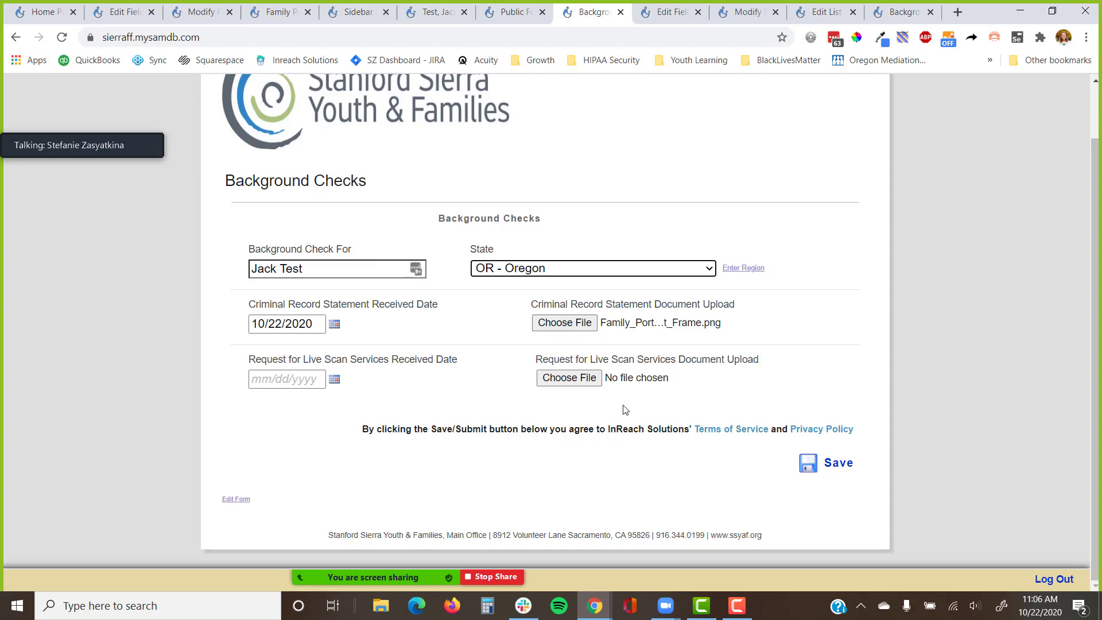
pyautogui.click(842, 477)
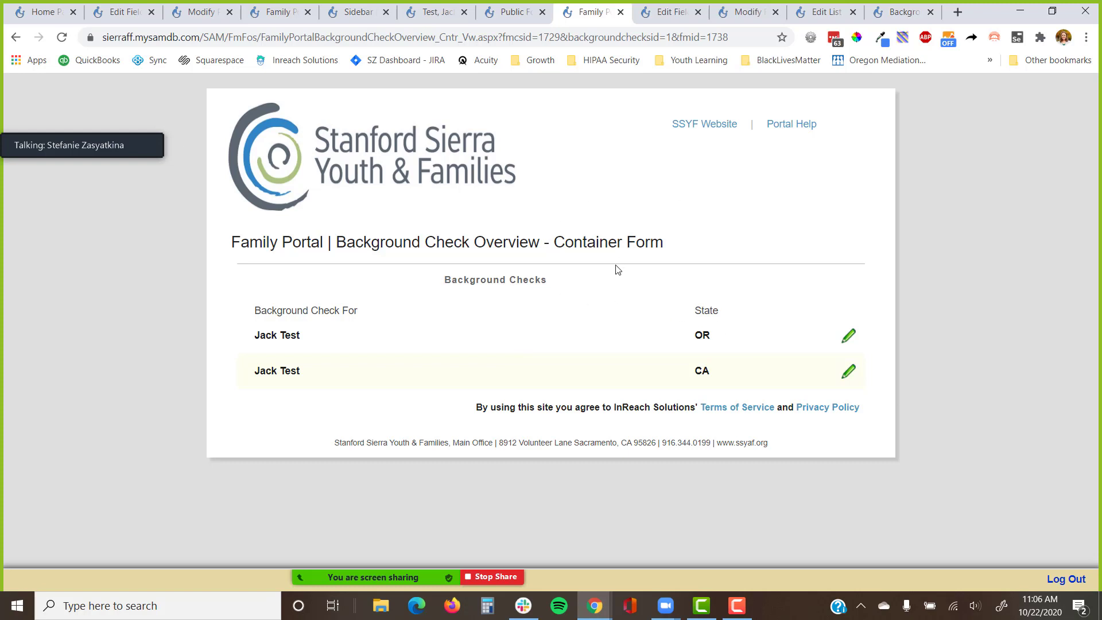
pyautogui.moveTo(665, 243); pyautogui.dragTo(228, 254)
# Switch to the Chrome window showing the Application form in the Form Customizer.
pyautogui.click(226, 255)
pyautogui.hotkey('alt', 'Tab')
pyautogui.hotkey('alt', 'Tab')
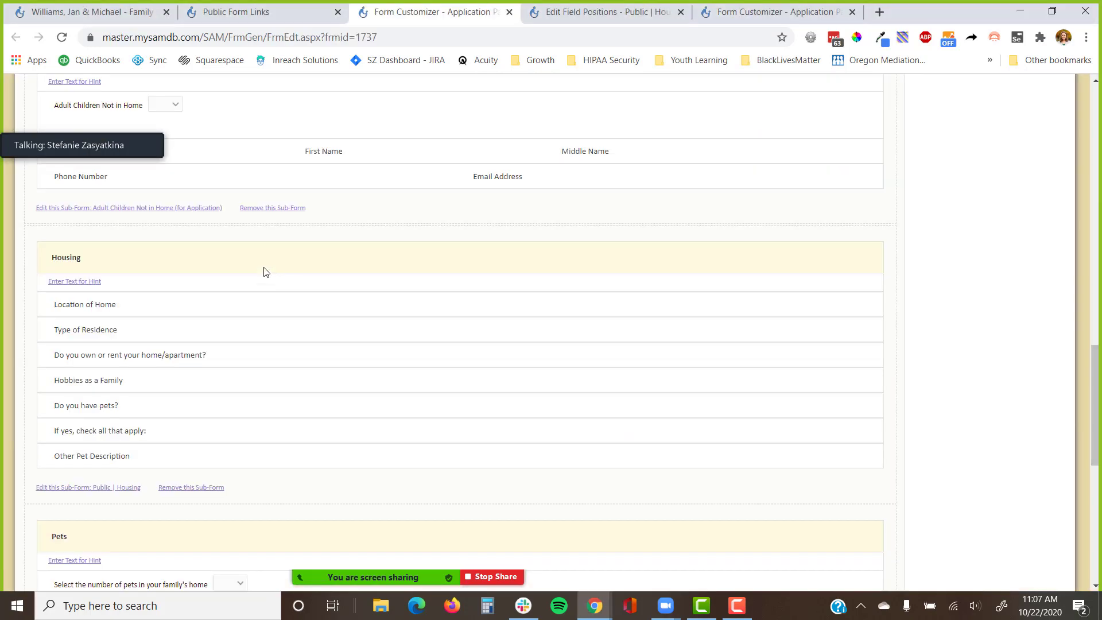
# Open Auto Actions from Settings and filter them by the Background Checks table.
pyautogui.scroll(12, 855, 224)
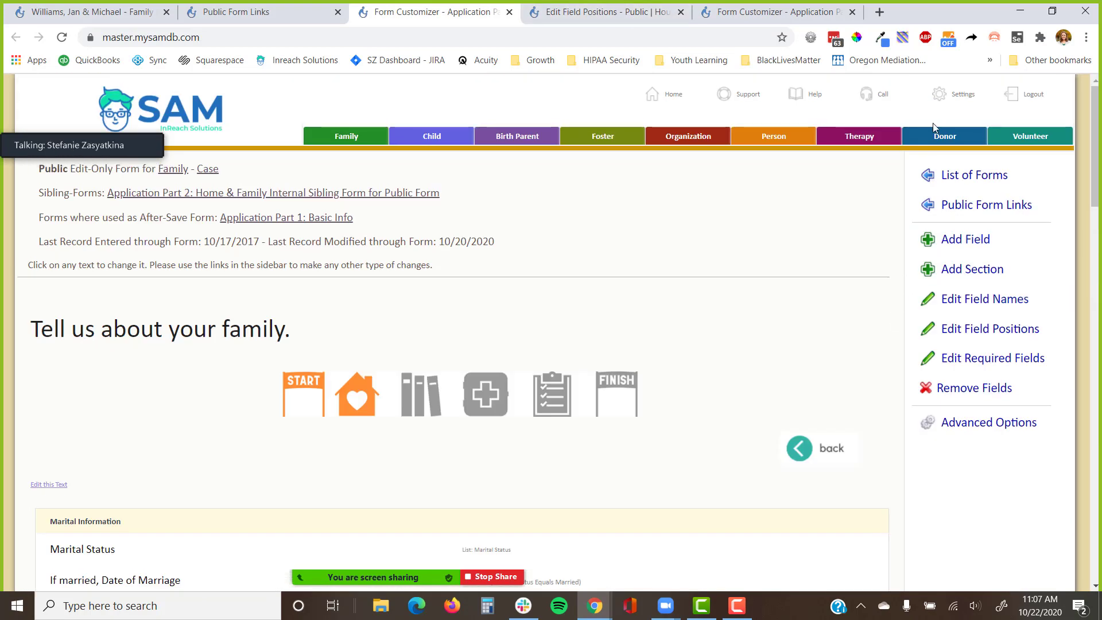
pyautogui.click(950, 95)
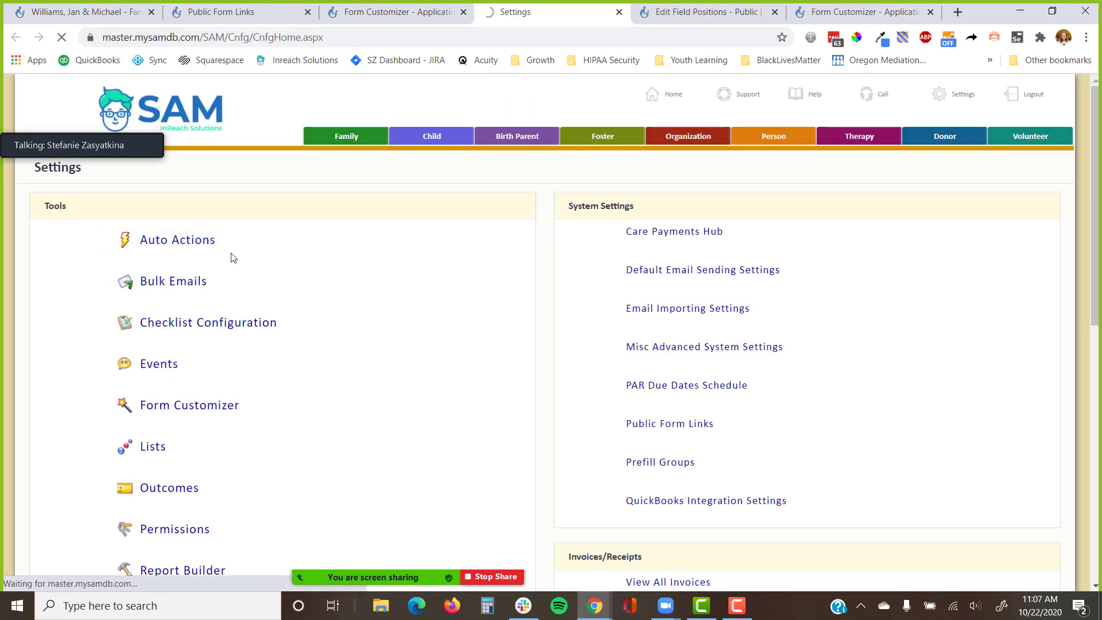
pyautogui.click(262, 236)
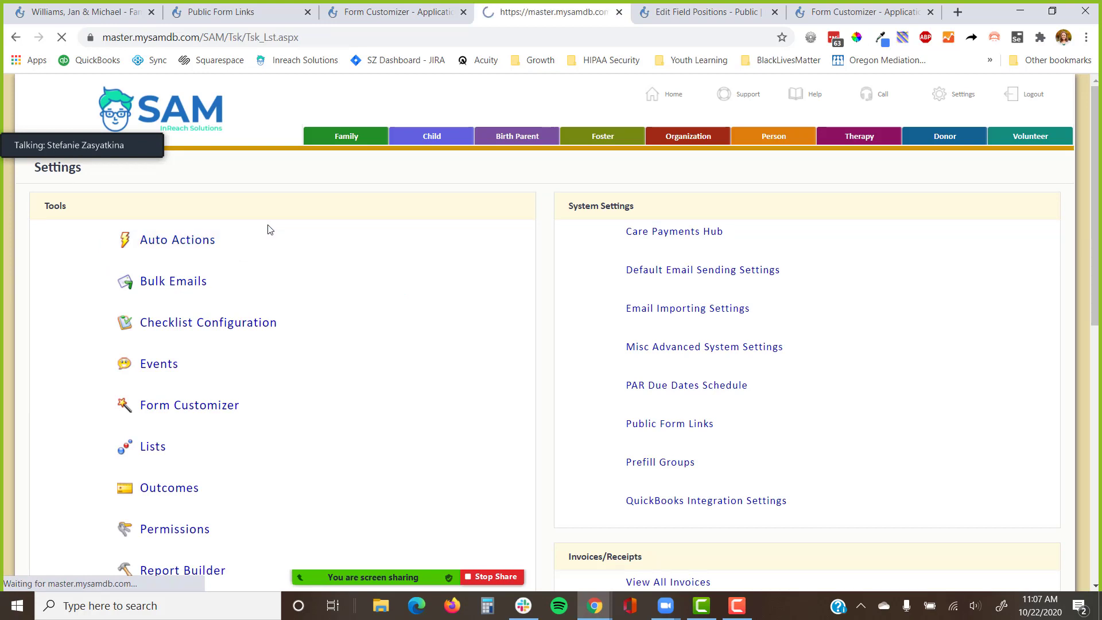
pyautogui.click(451, 207)
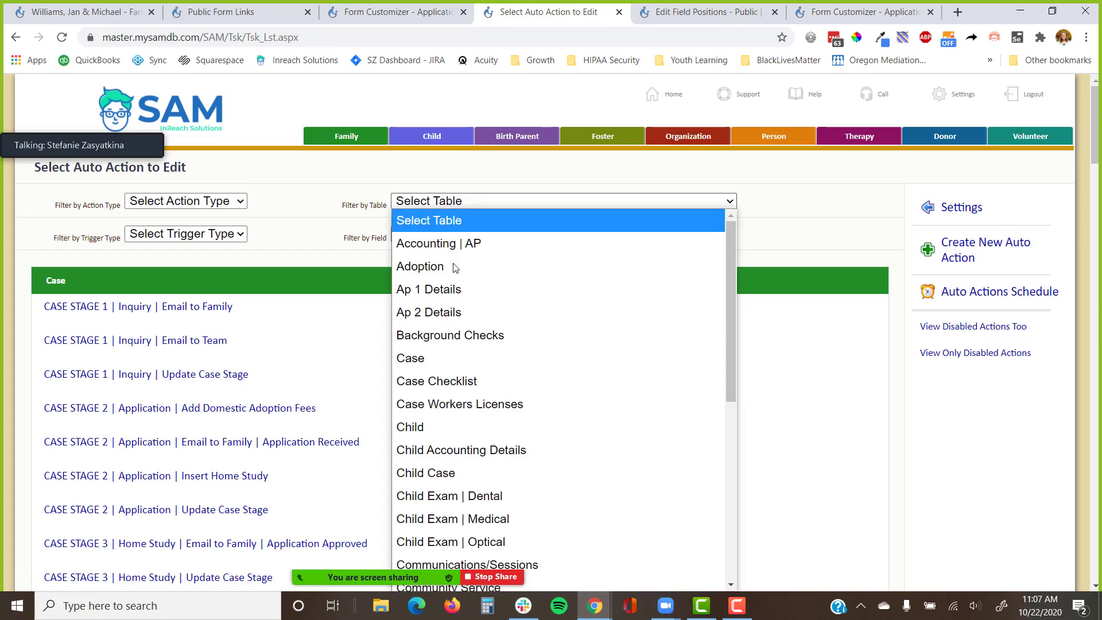
pyautogui.click(474, 335)
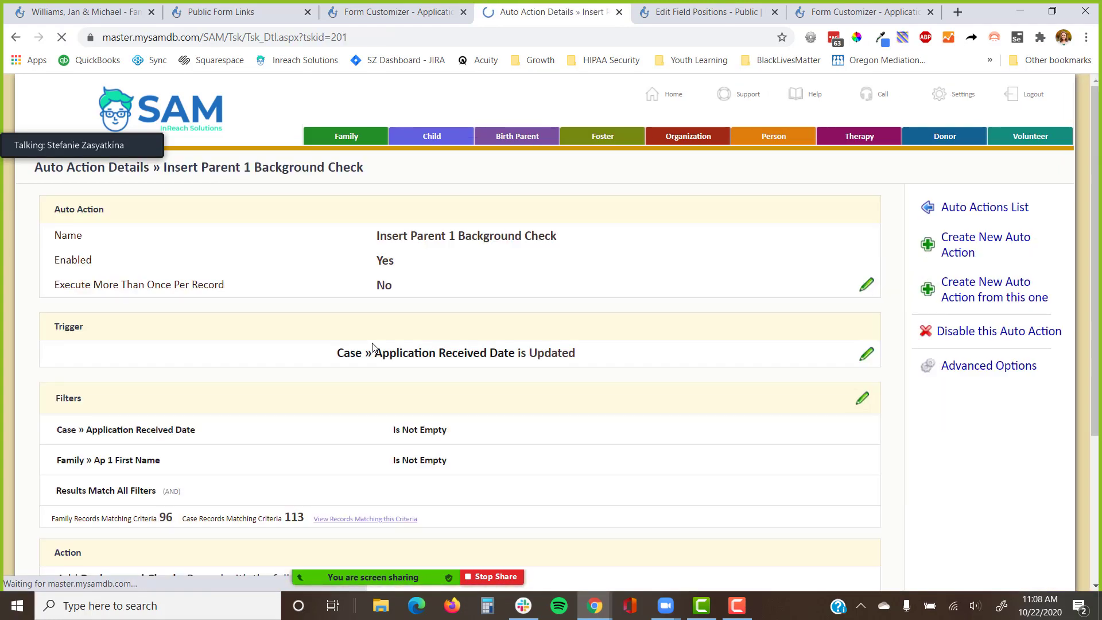
pyautogui.scroll(-3, 364, 343)
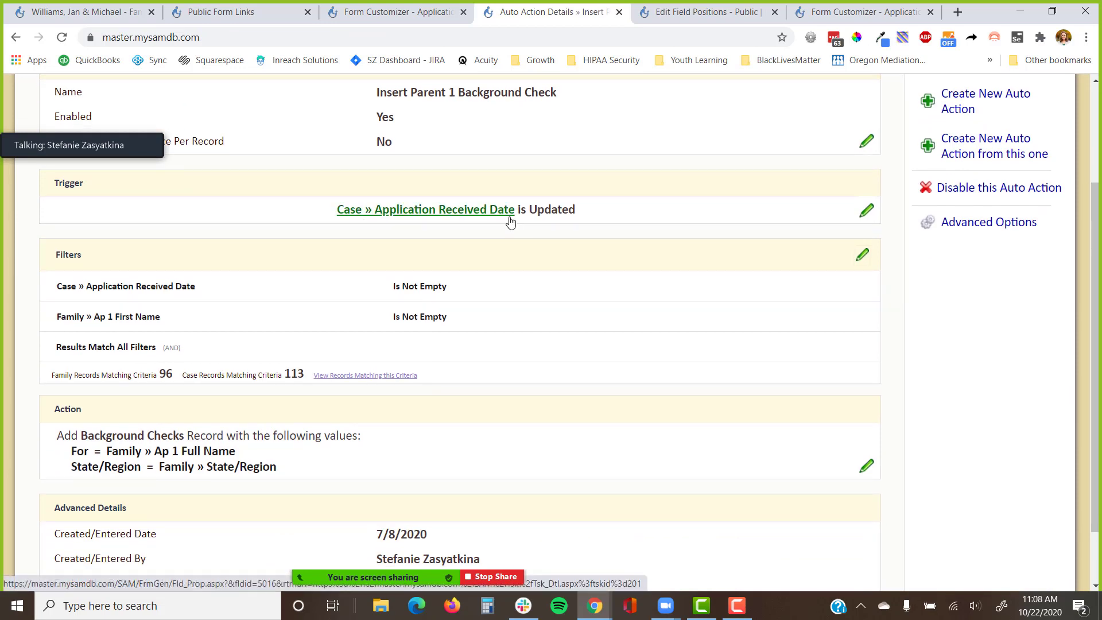
pyautogui.scroll(-2, 514, 227)
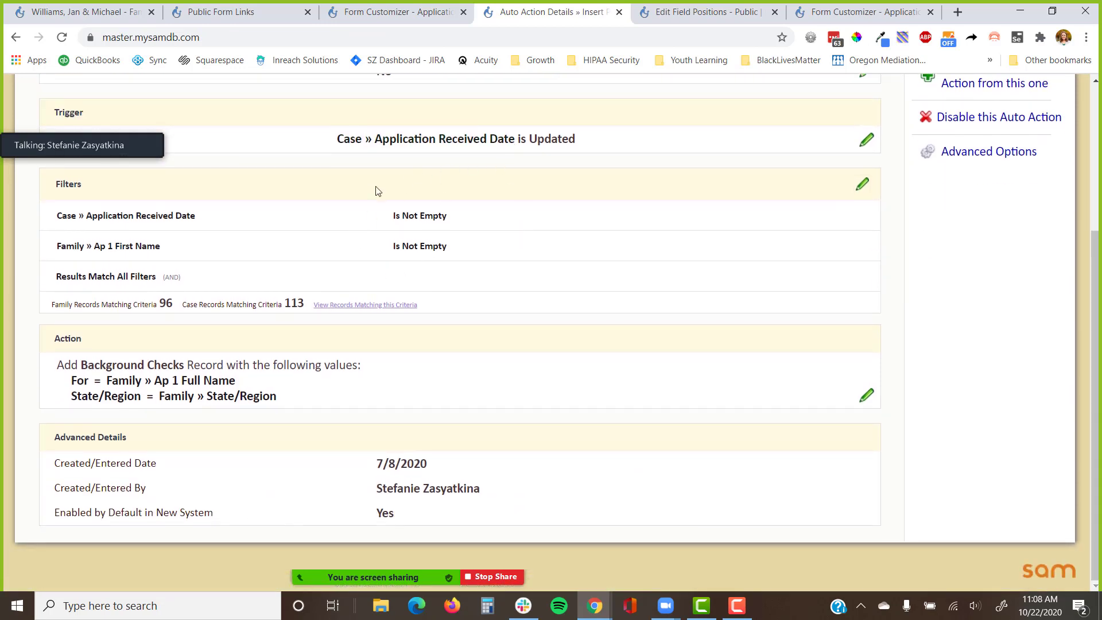
pyautogui.moveTo(202, 256); pyautogui.dragTo(42, 261)
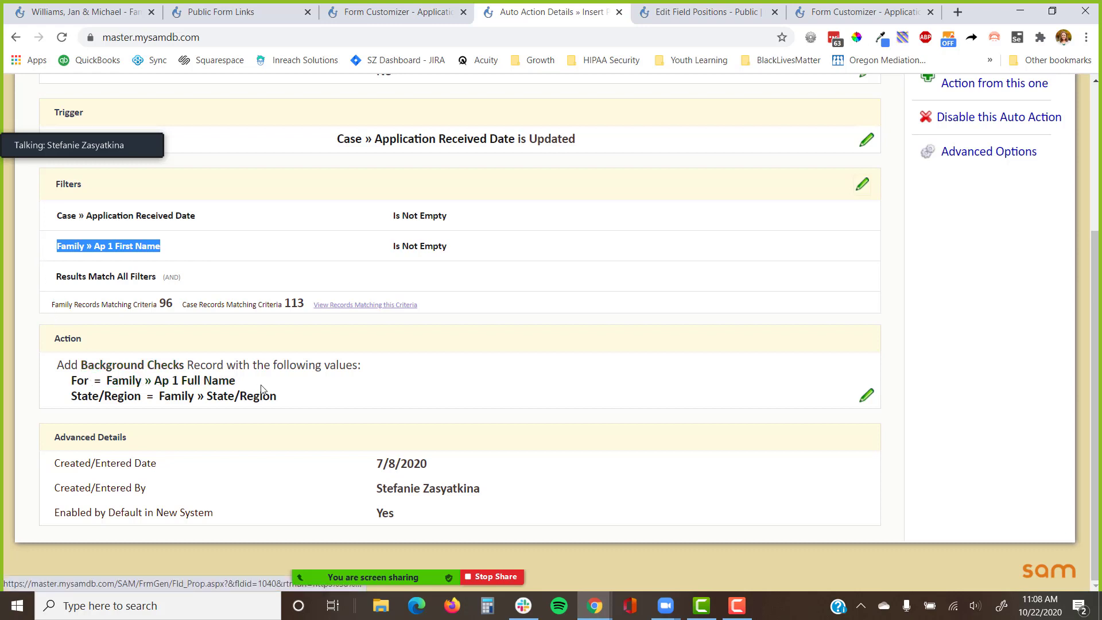
pyautogui.moveTo(290, 404); pyautogui.dragTo(63, 408)
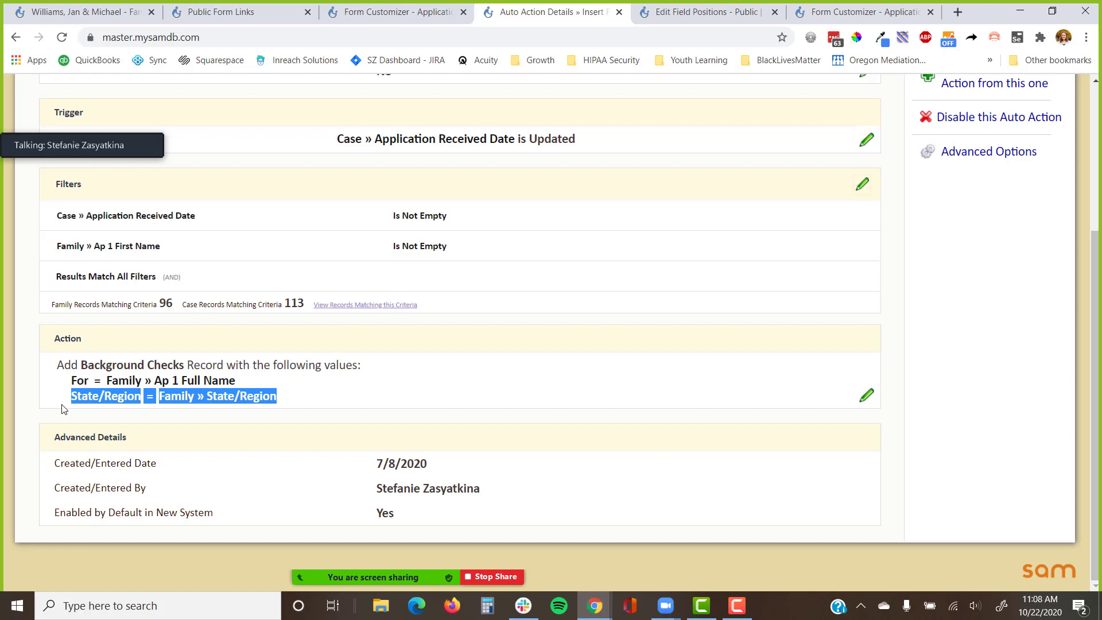
pyautogui.click(410, 383)
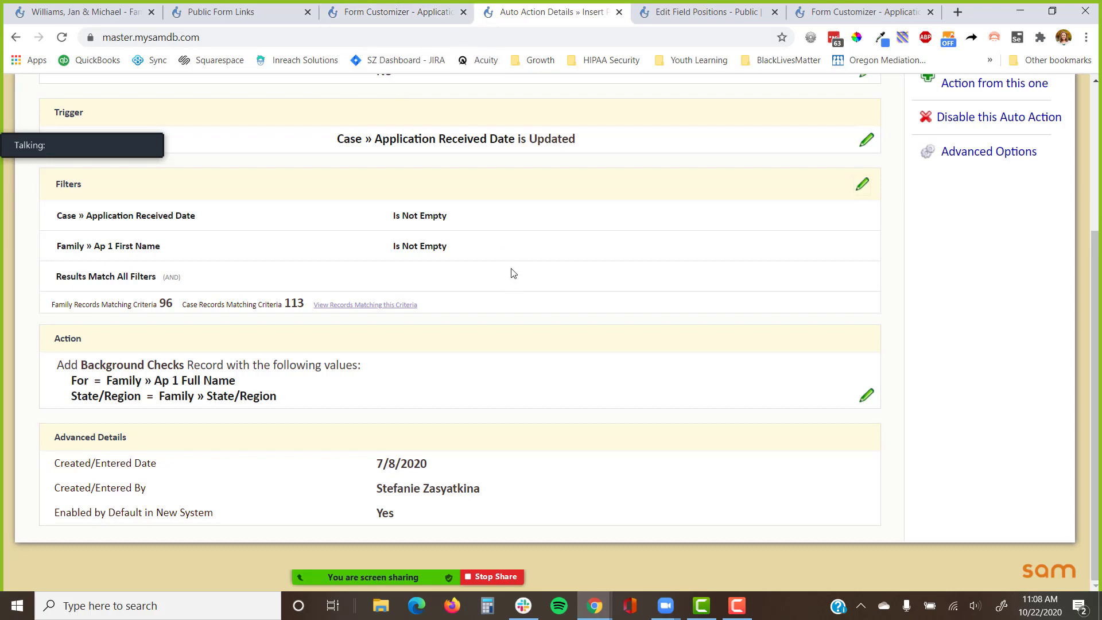
# Switch back to the Family Portal Background Check Overview window listing the OR and CA checks.
pyautogui.hotkey('alt', 'Tab')
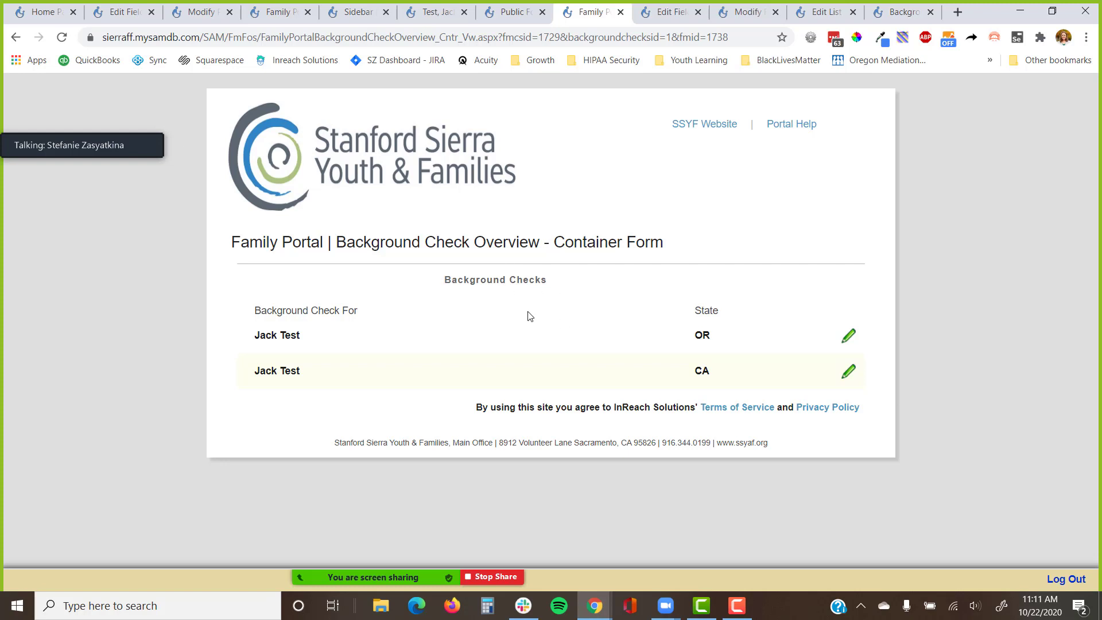
# Highlight the two check rows, then open the Background Checks table in a new tab and review its fields.
pyautogui.moveTo(248, 313)
pyautogui.mouseDown()
pyautogui.moveTo(384, 310)
pyautogui.moveTo(492, 374)
pyautogui.moveTo(819, 381)
pyautogui.moveTo(800, 303)
pyautogui.mouseUp()
pyautogui.click(801, 296)
pyautogui.hotkey('alt', 'Tab')
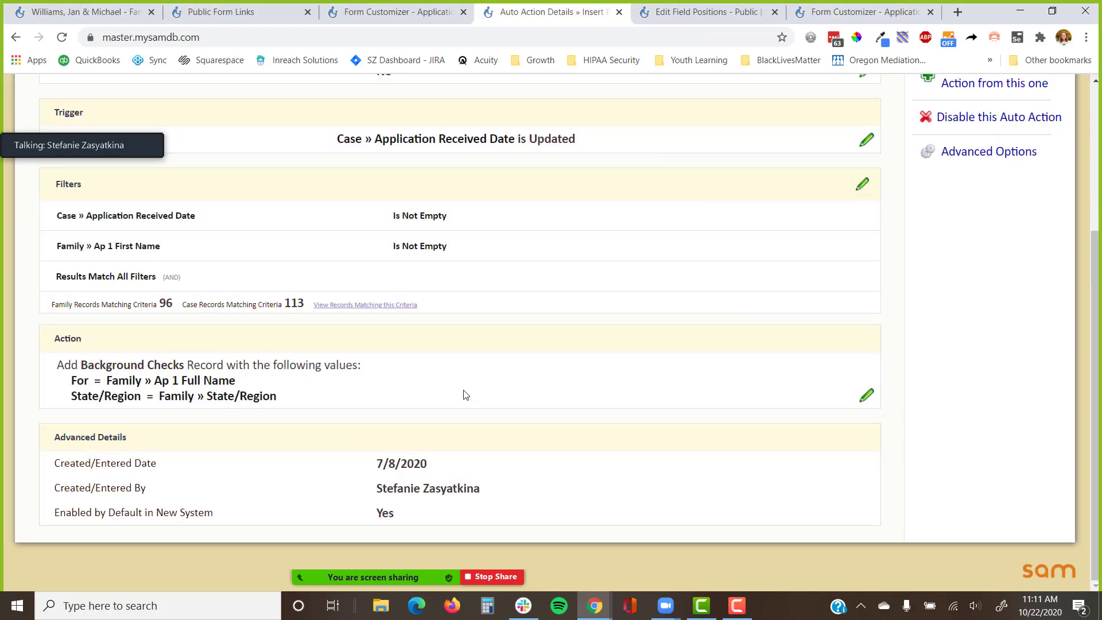
pyautogui.scroll(1, 465, 395)
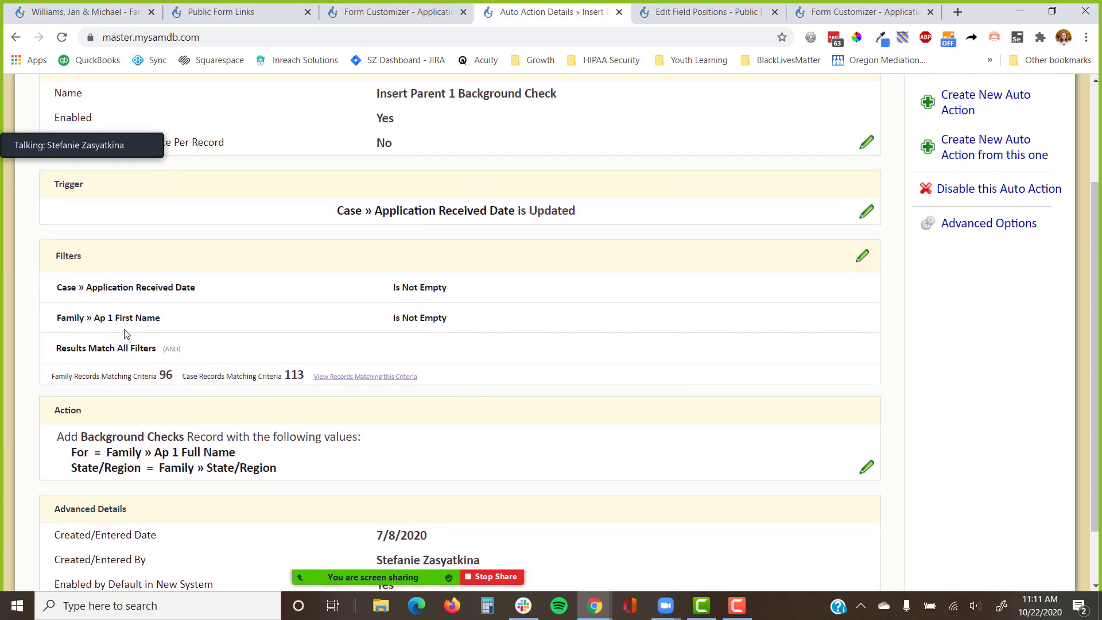
pyautogui.rightClick(118, 437)
pyautogui.click(169, 278)
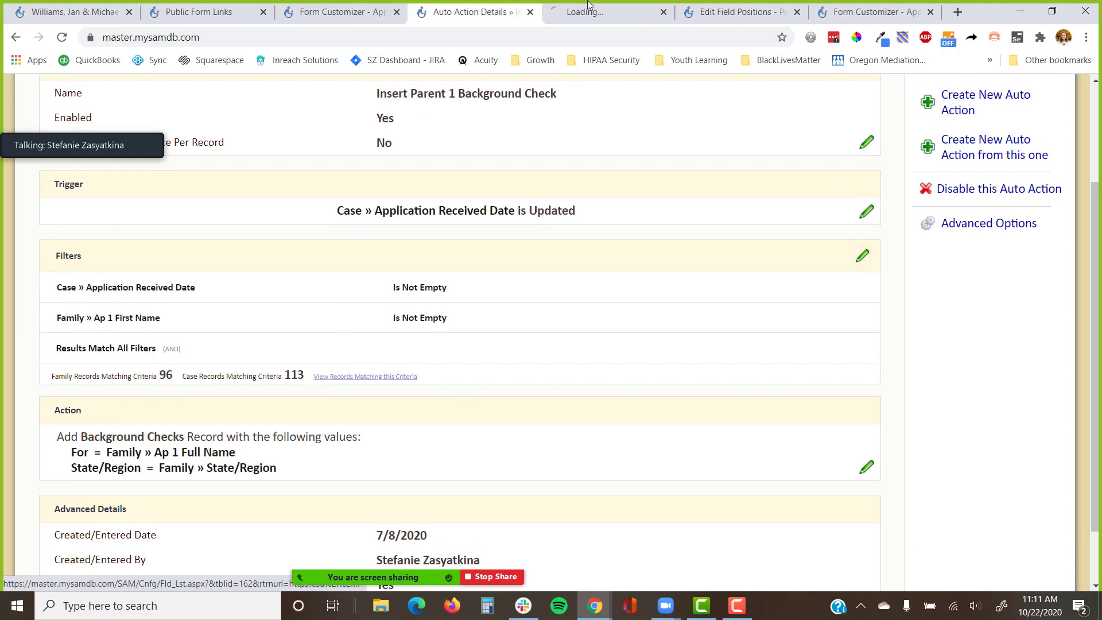
pyautogui.click(588, 5)
pyautogui.scroll(-8, 508, 304)
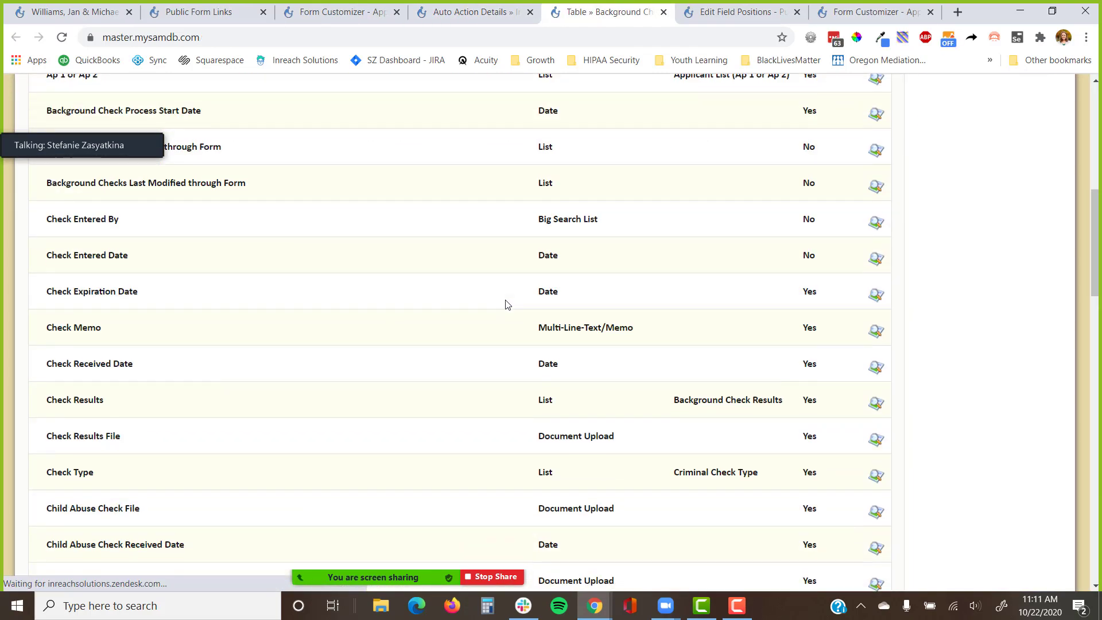
pyautogui.scroll(-7, 507, 304)
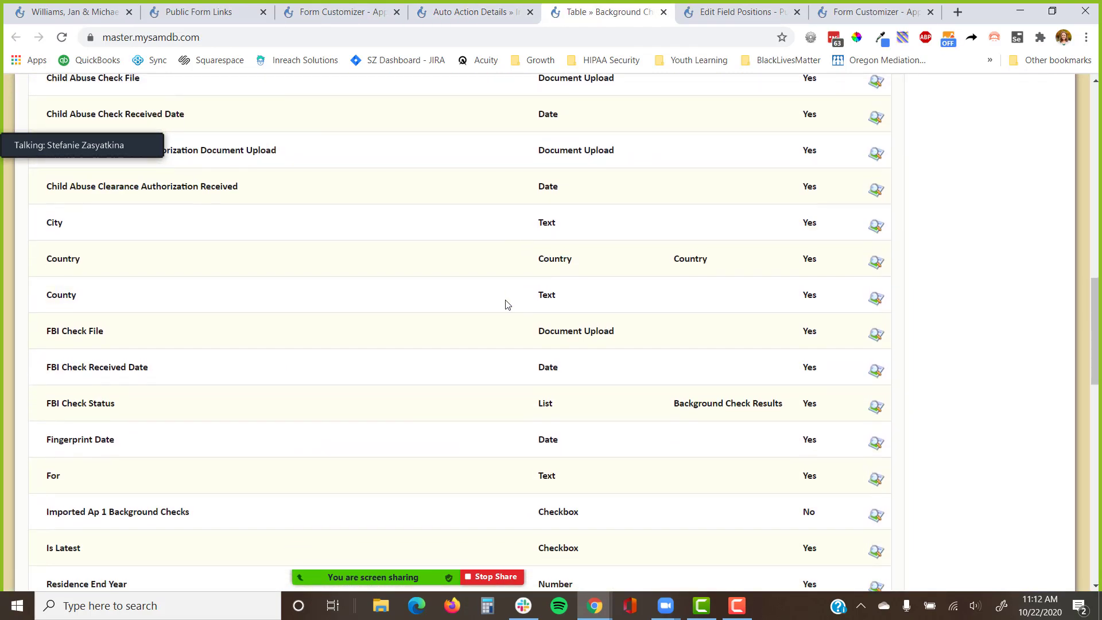
pyautogui.scroll(-8, 508, 305)
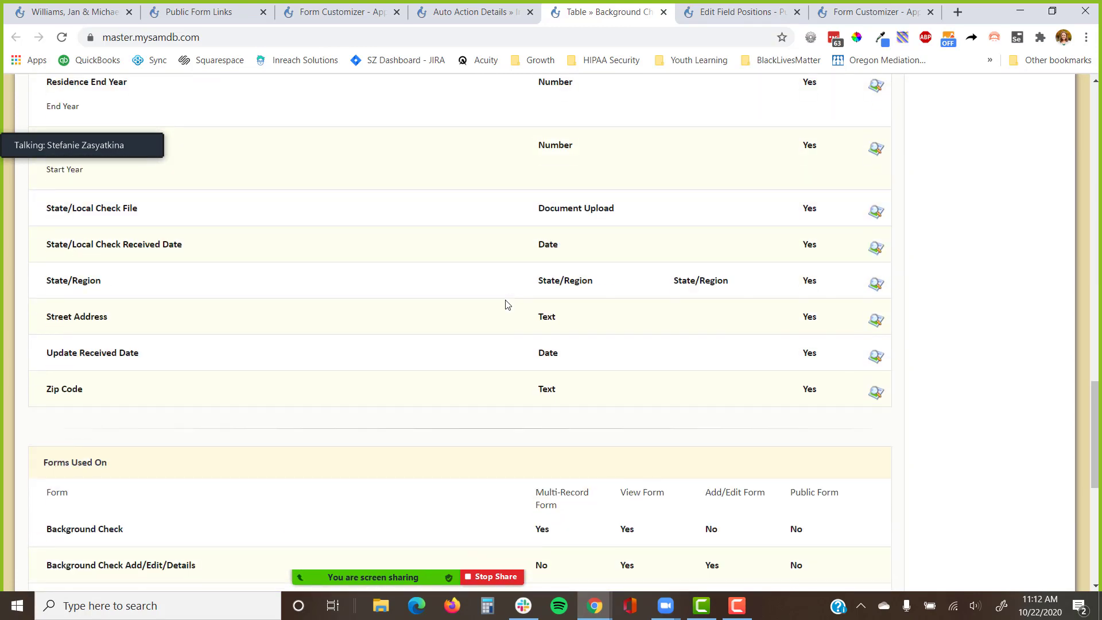
pyautogui.scroll(20, 508, 304)
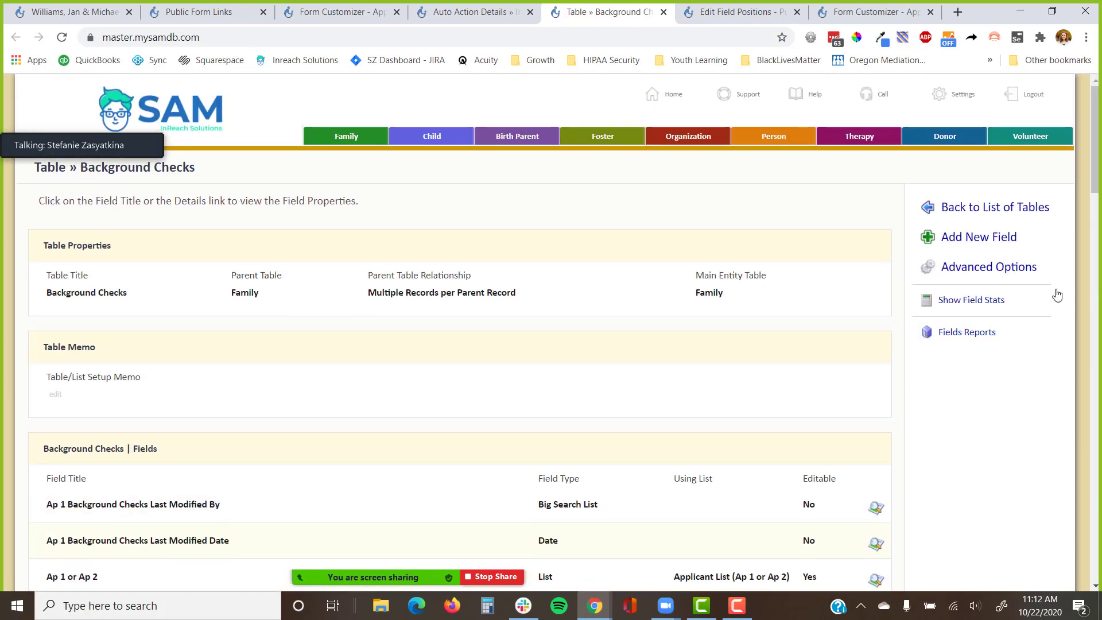
# Add a Background Checks field titled 'In or Out of State Check' as a radio-button list.
pyautogui.click(1032, 242)
pyautogui.write('In ')
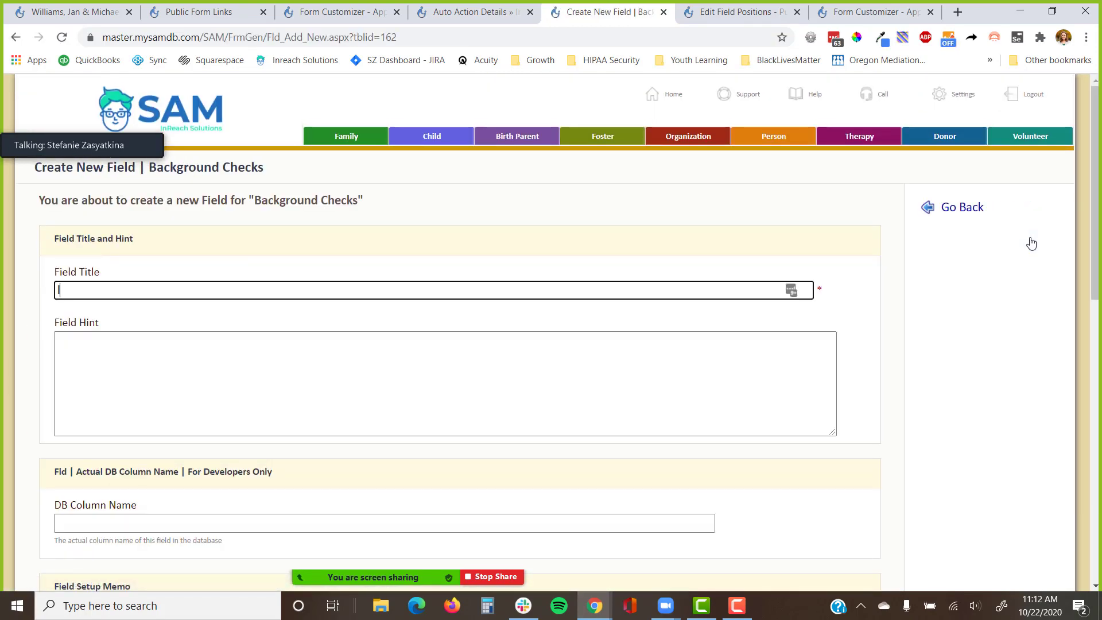
pyautogui.write('or Out ')
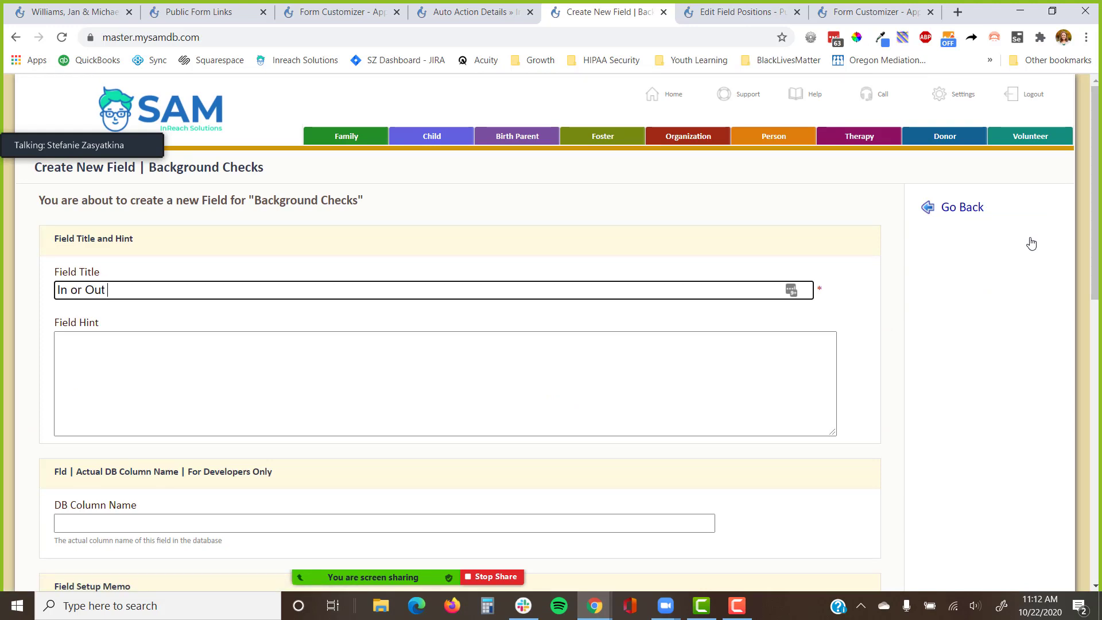
pyautogui.write('of State Check')
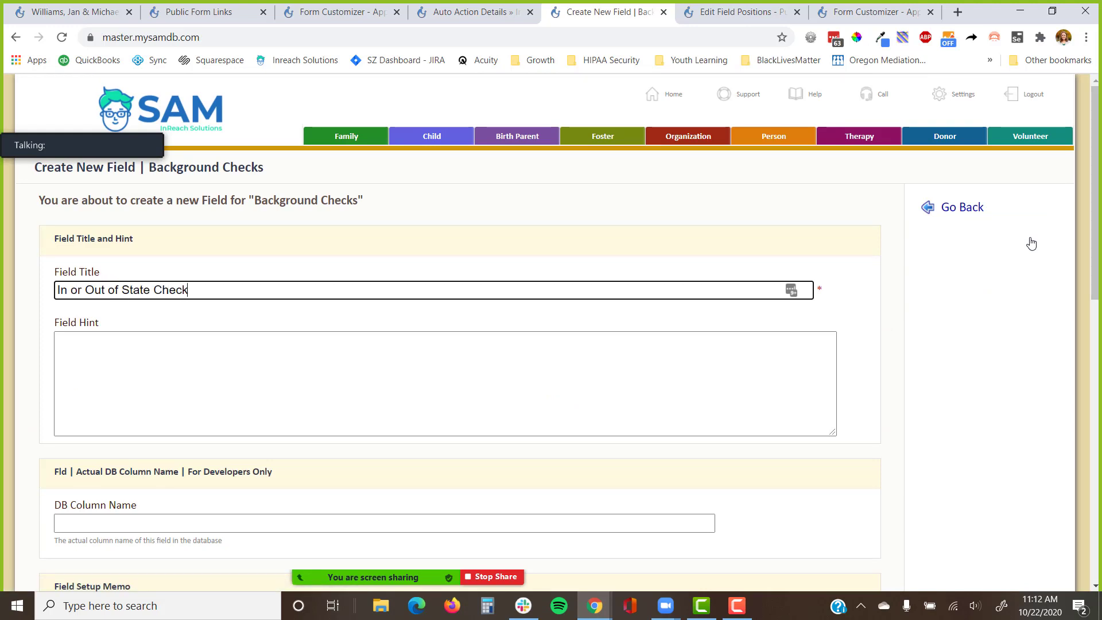
pyautogui.press('Return')
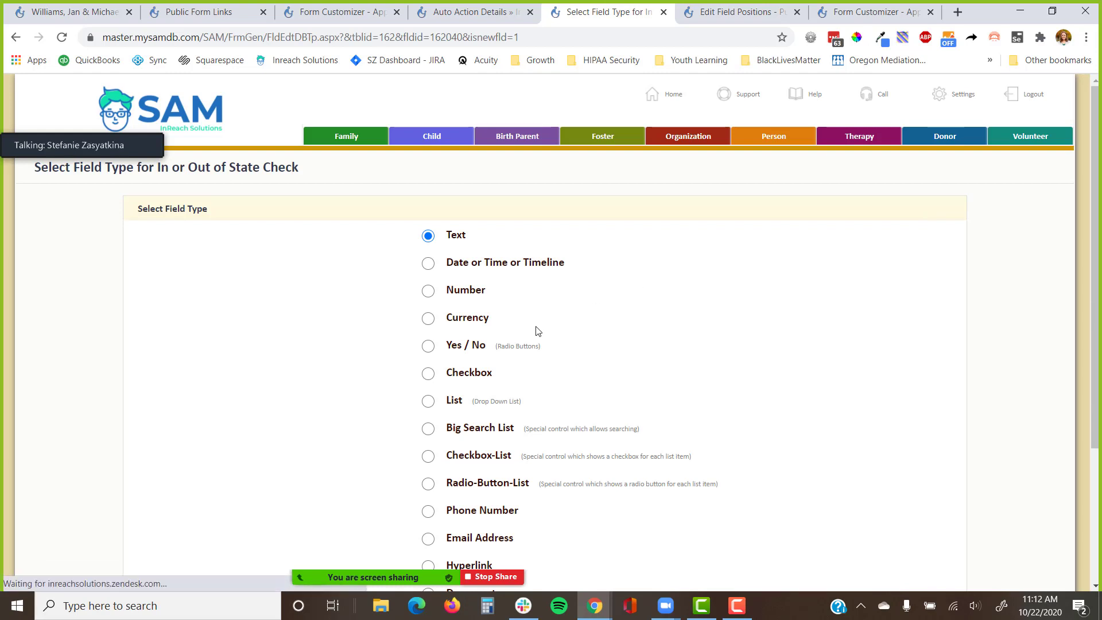
pyautogui.scroll(-4, 463, 345)
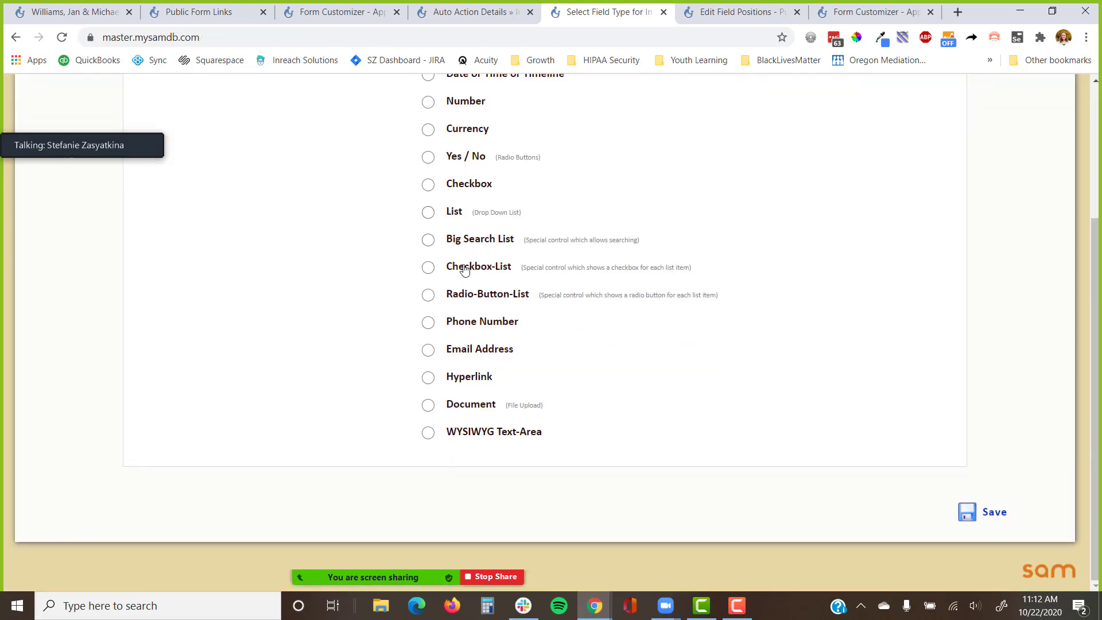
pyautogui.click(467, 298)
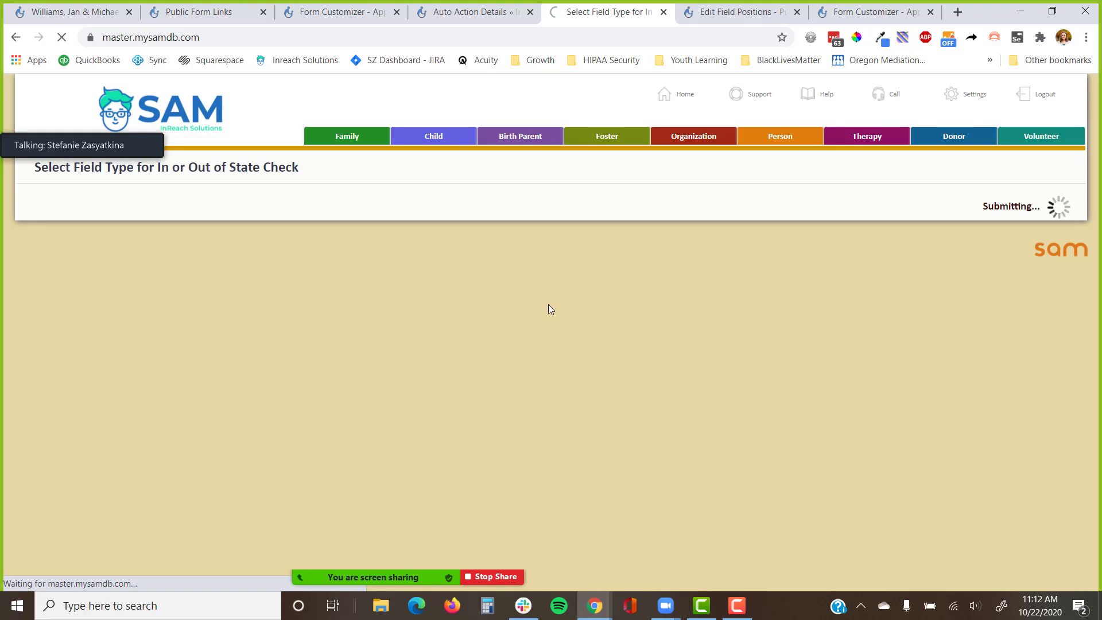
# Create a new list named 'Background Checks | In or Out of State' and save the field.
pyautogui.click(552, 352)
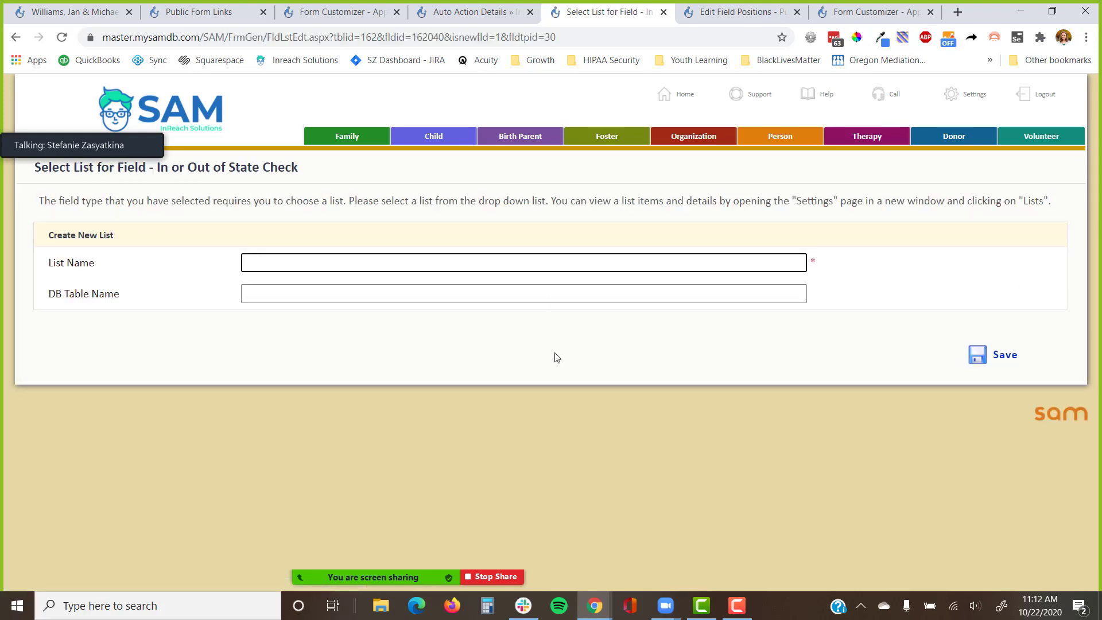
pyautogui.write('Bk')
pyautogui.press('BackSpace')
pyautogui.press('BackSpace')
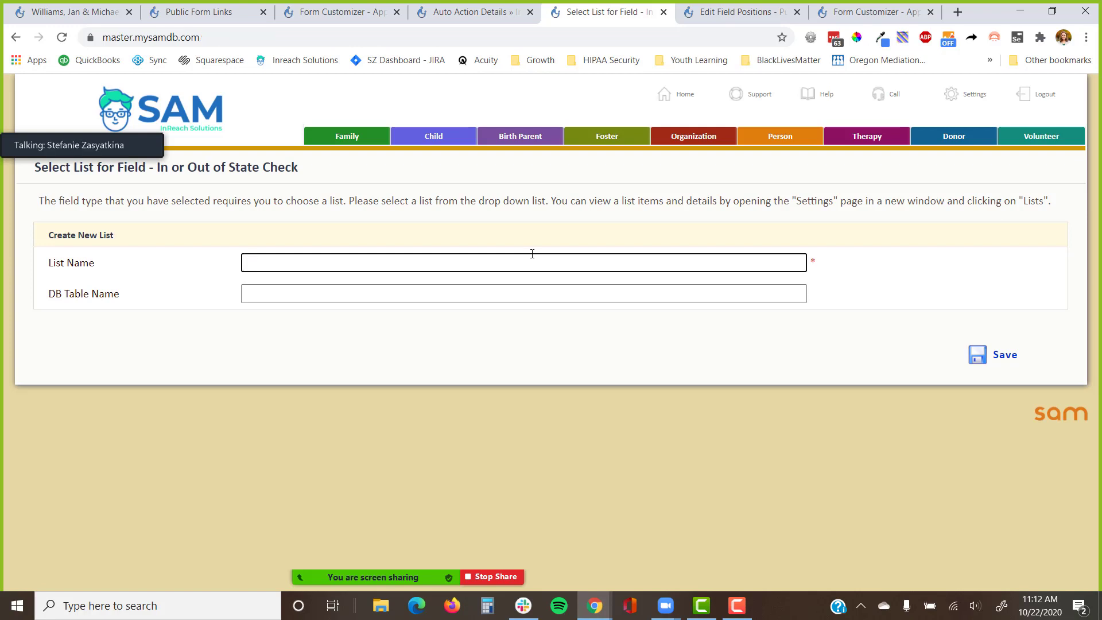
pyautogui.write('Backgrou')
pyautogui.write('nd Bk')
pyautogui.press('BackSpace')
pyautogui.press('BackSpace')
pyautogui.write('Checks | In or')
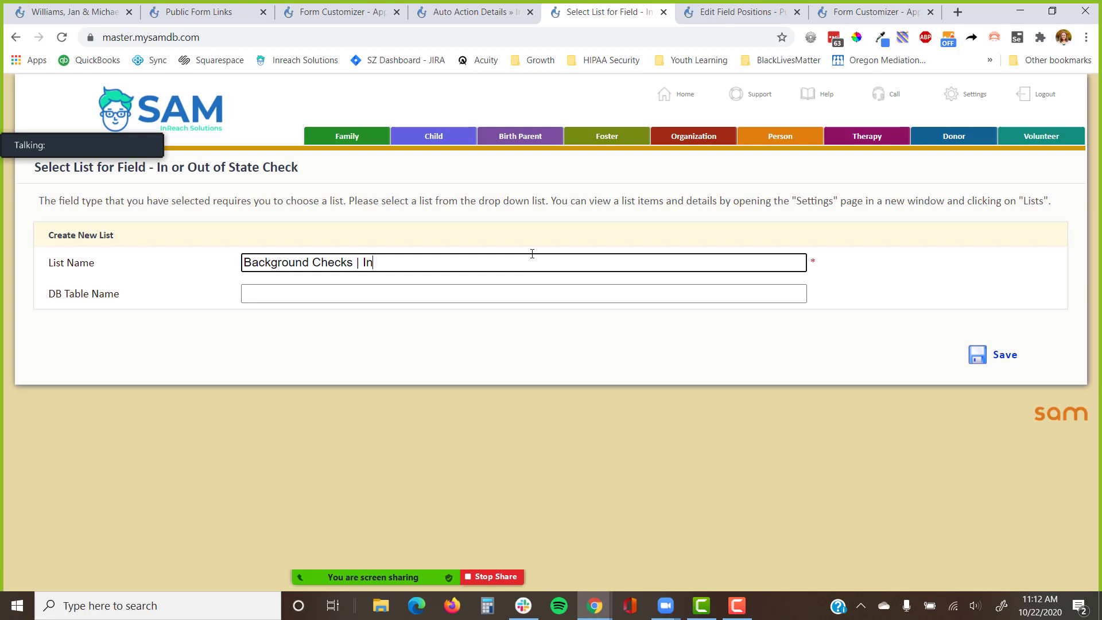
pyautogui.write(' Out of State')
pyautogui.press('Return')
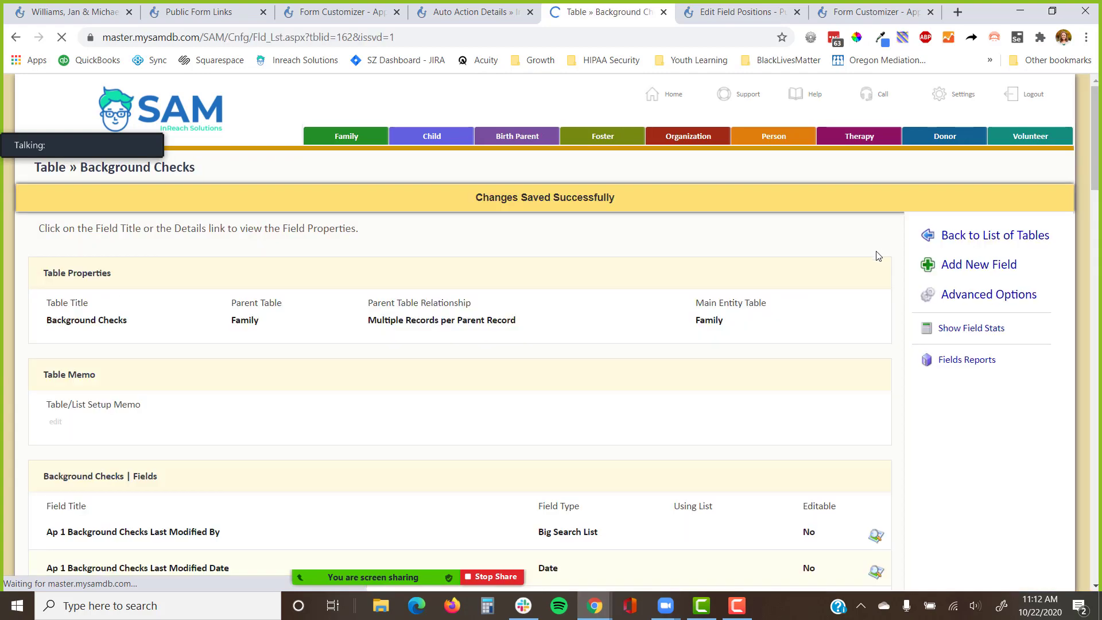
pyautogui.scroll(-1, 553, 315)
# Open the In or Out of State Check field in a new tab and go to its list.
pyautogui.scroll(-20, 553, 315)
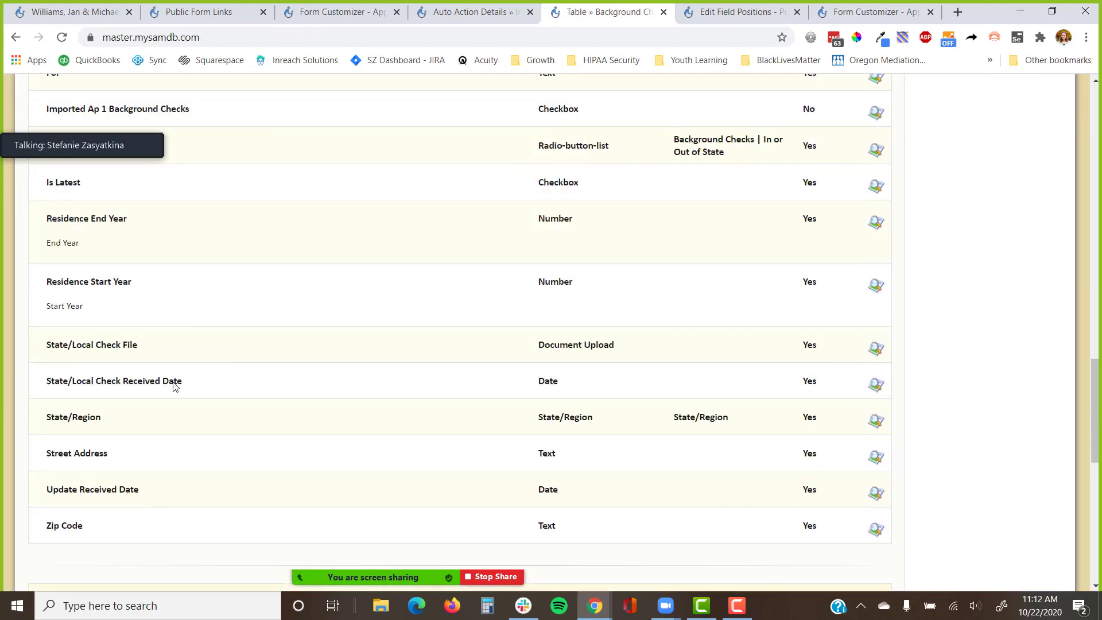
pyautogui.scroll(4, 102, 316)
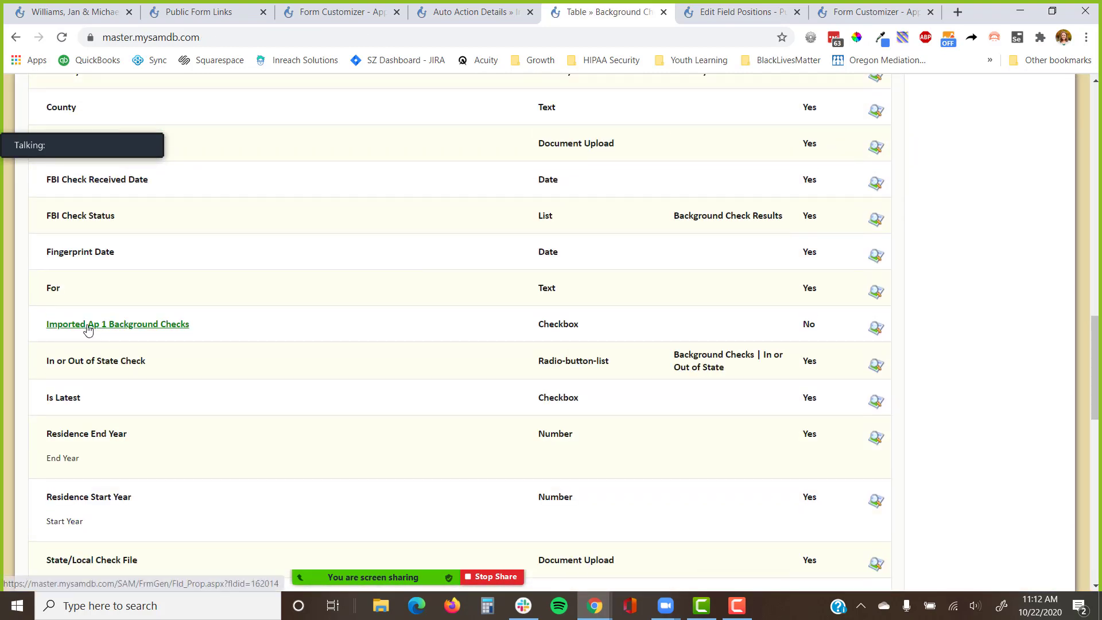
pyautogui.rightClick(76, 362)
pyautogui.click(152, 372)
pyautogui.click(649, 12)
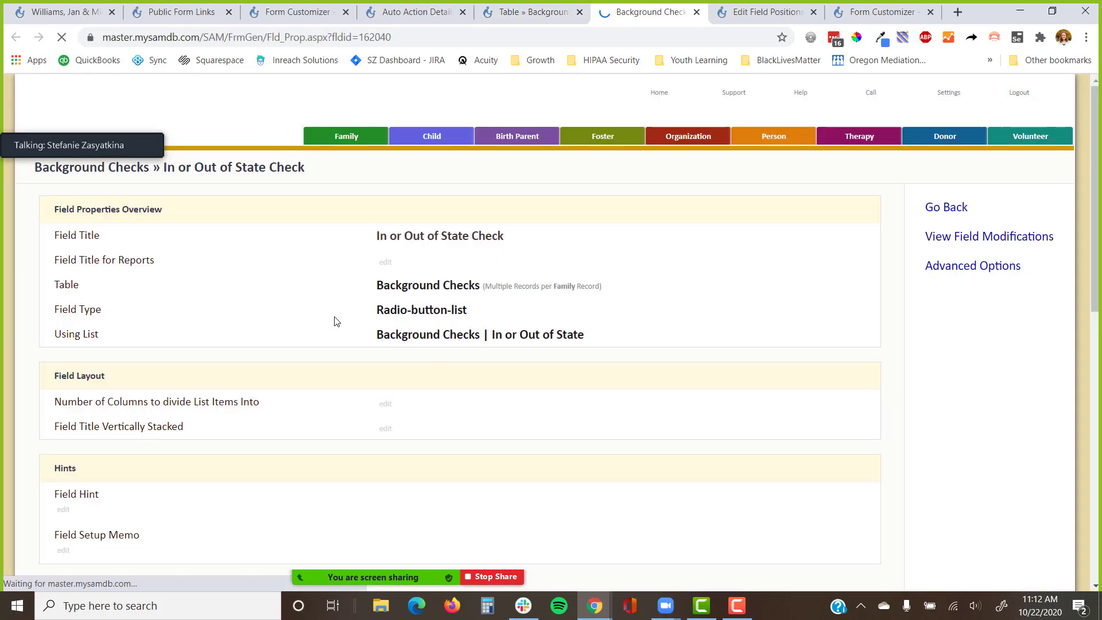
pyautogui.click(428, 318)
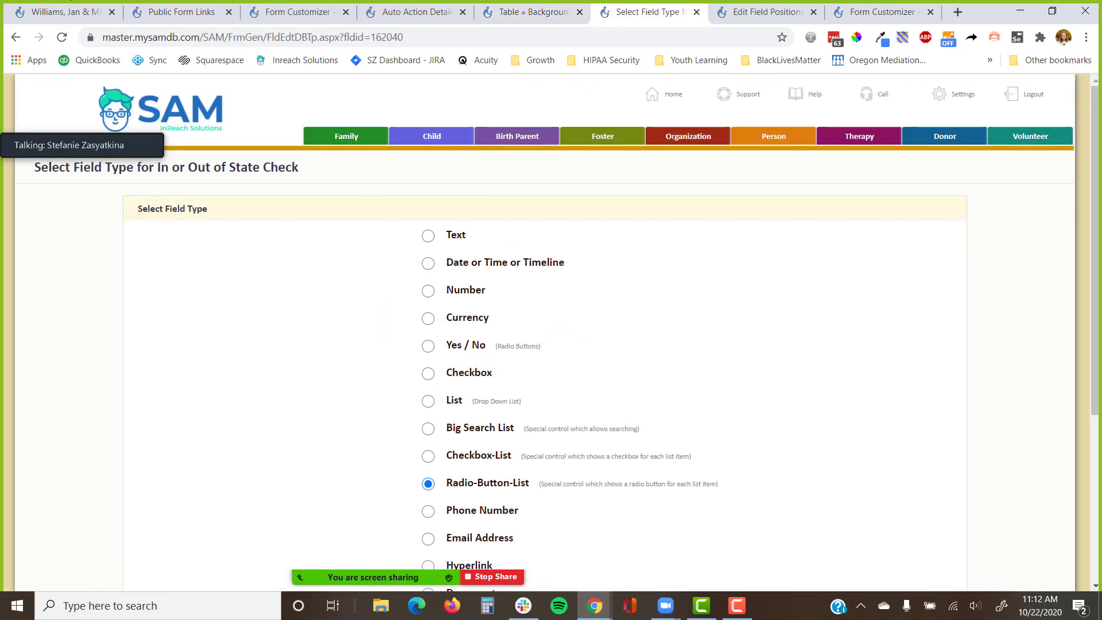
pyautogui.click(15, 37)
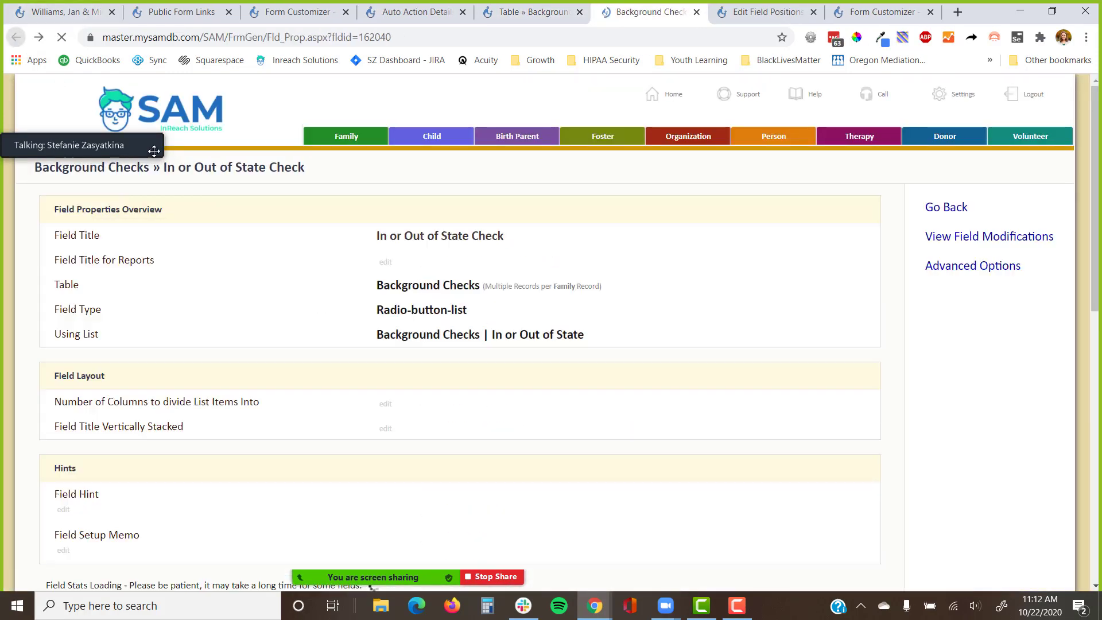
pyautogui.click(430, 335)
# Add the list items 'In State' and 'Out of State'.
pyautogui.click(945, 238)
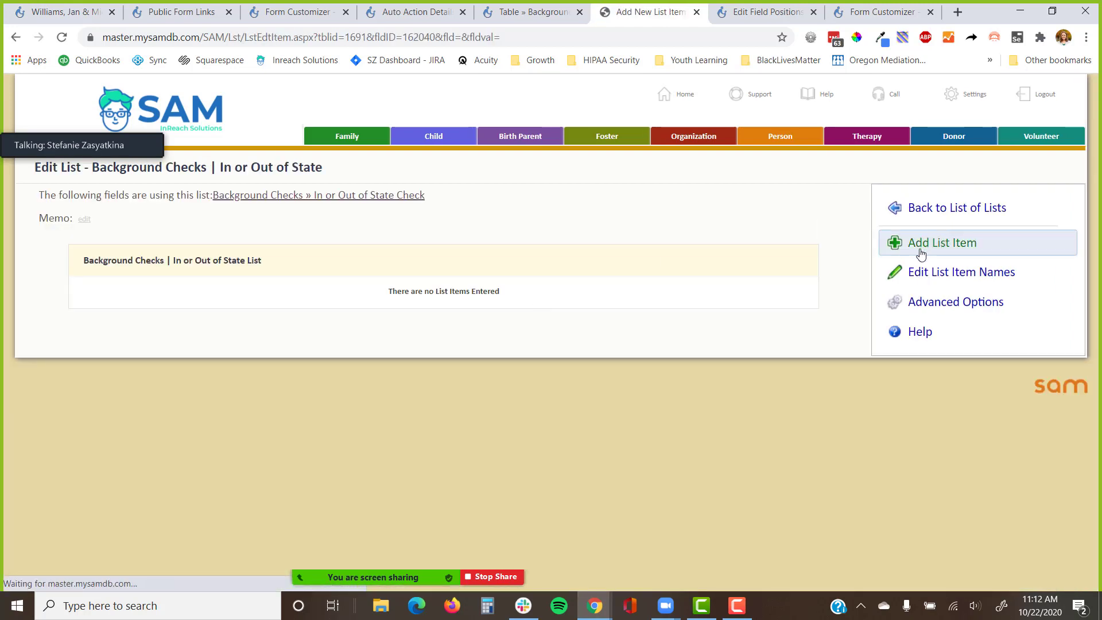
pyautogui.write('In State')
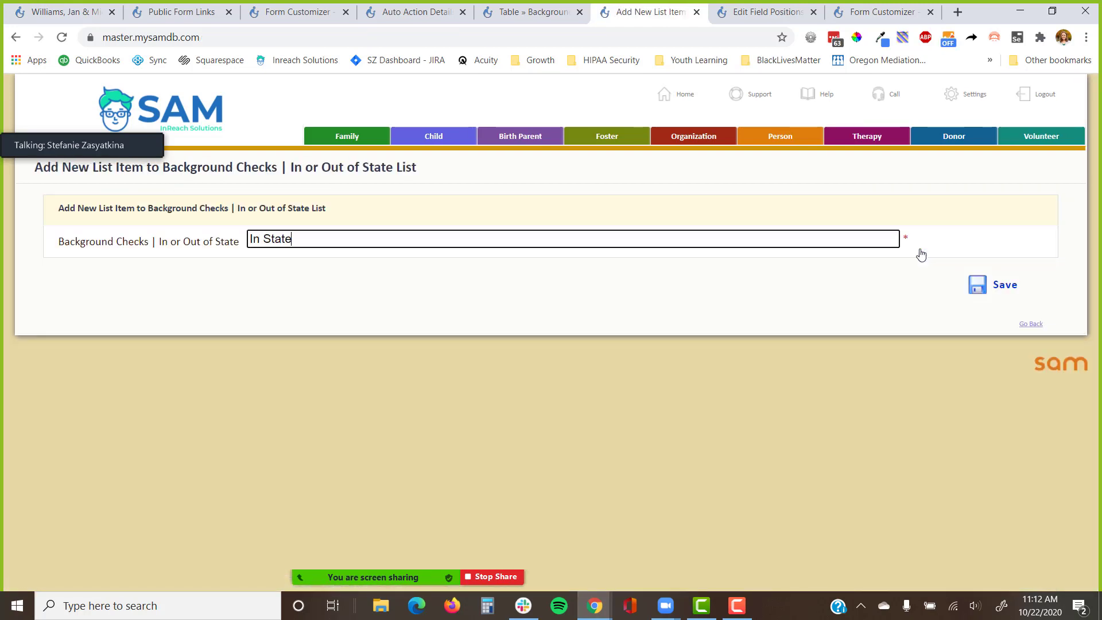
pyautogui.press('Return')
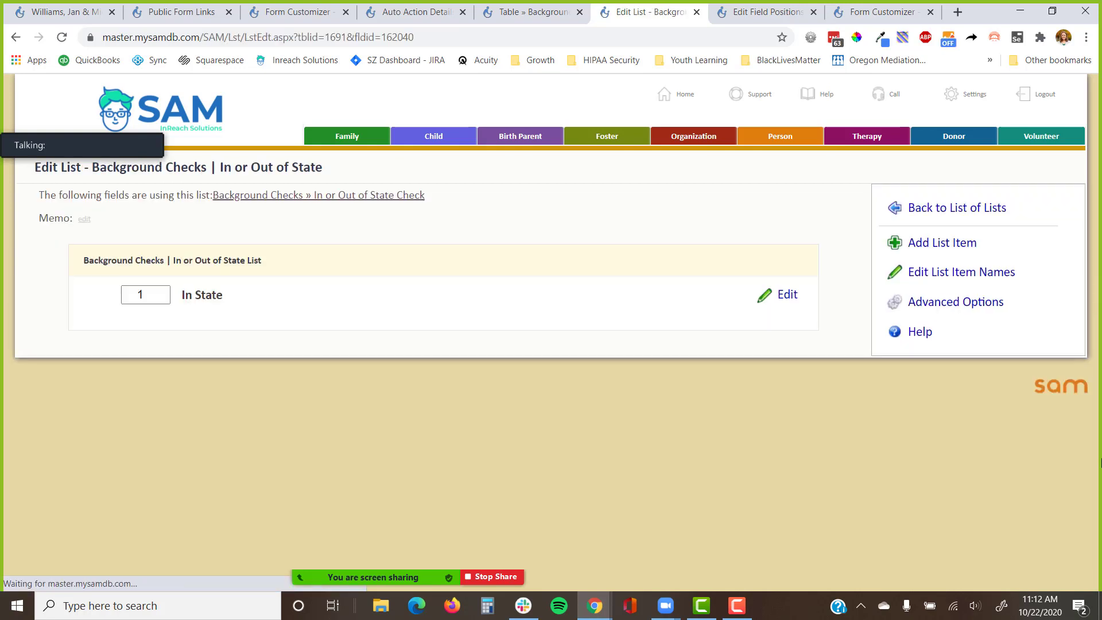
pyautogui.click(906, 241)
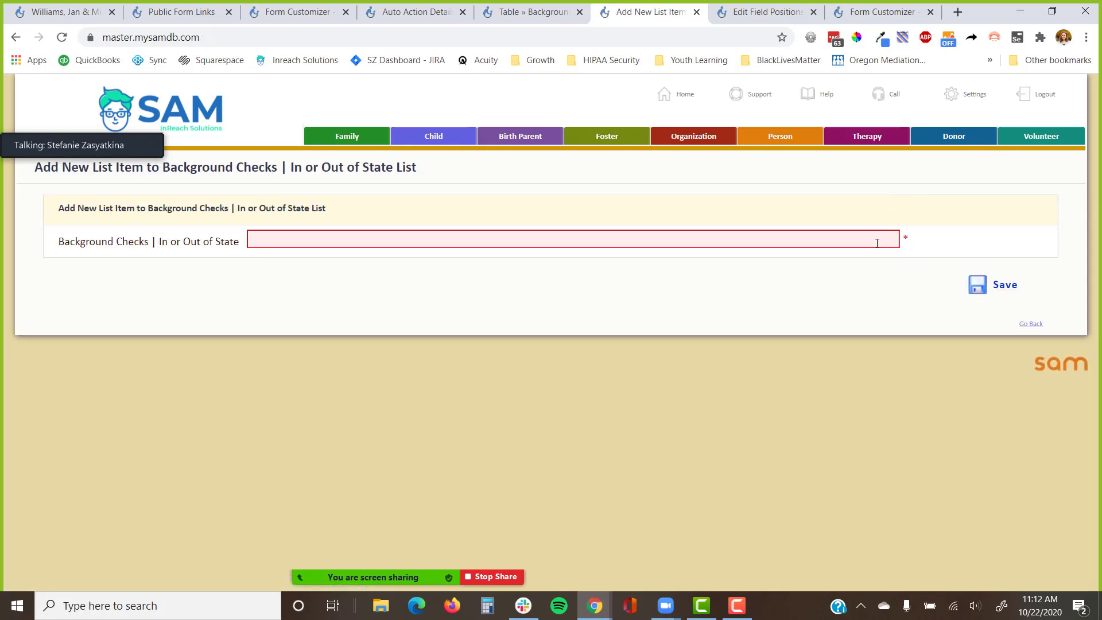
pyautogui.click(891, 238)
pyautogui.write('OUT')
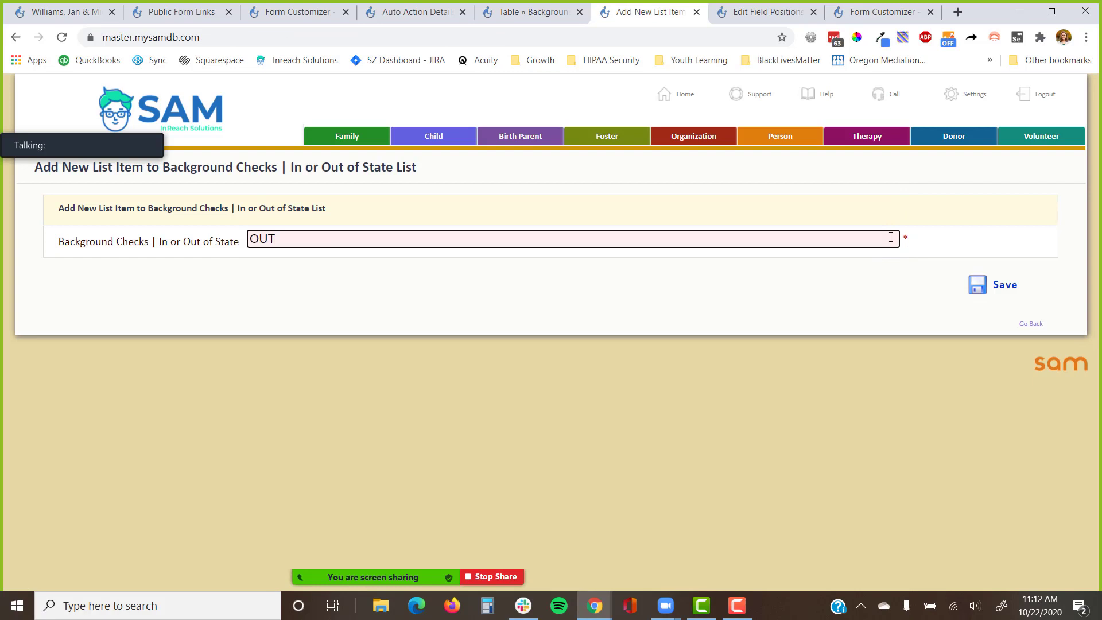
pyautogui.press('BackSpace')
pyautogui.press('BackSpace')
pyautogui.write('ut of State')
pyautogui.press('Return')
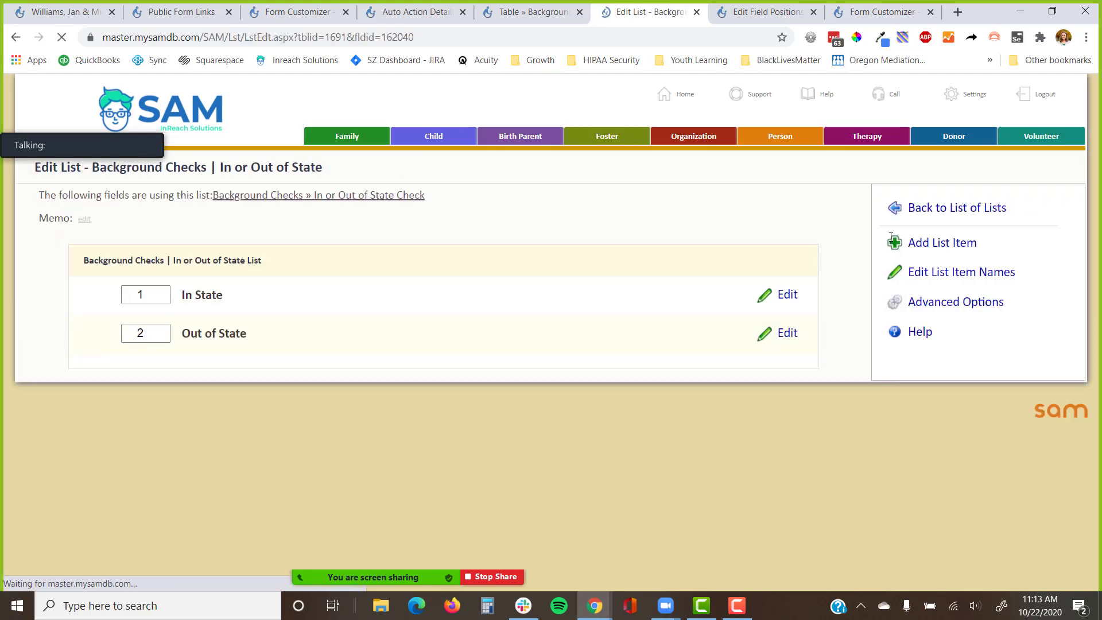
# Edit the Insert Parent 1 Background Check auto action's step as an Insert Record action.
pyautogui.click(418, 12)
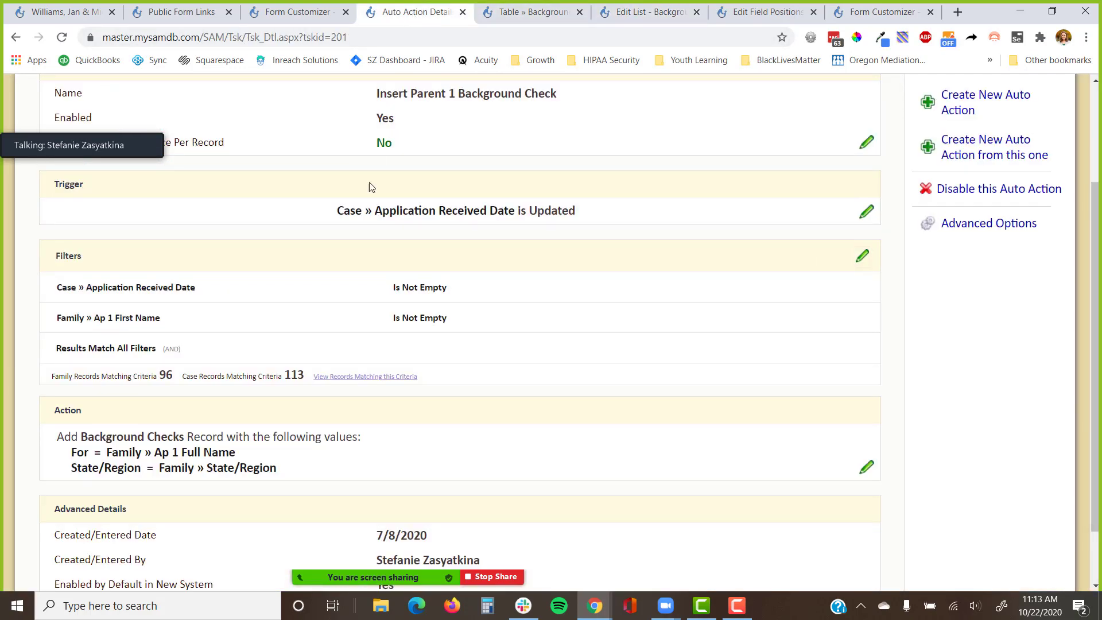
pyautogui.scroll(-2, 382, 310)
pyautogui.click(865, 401)
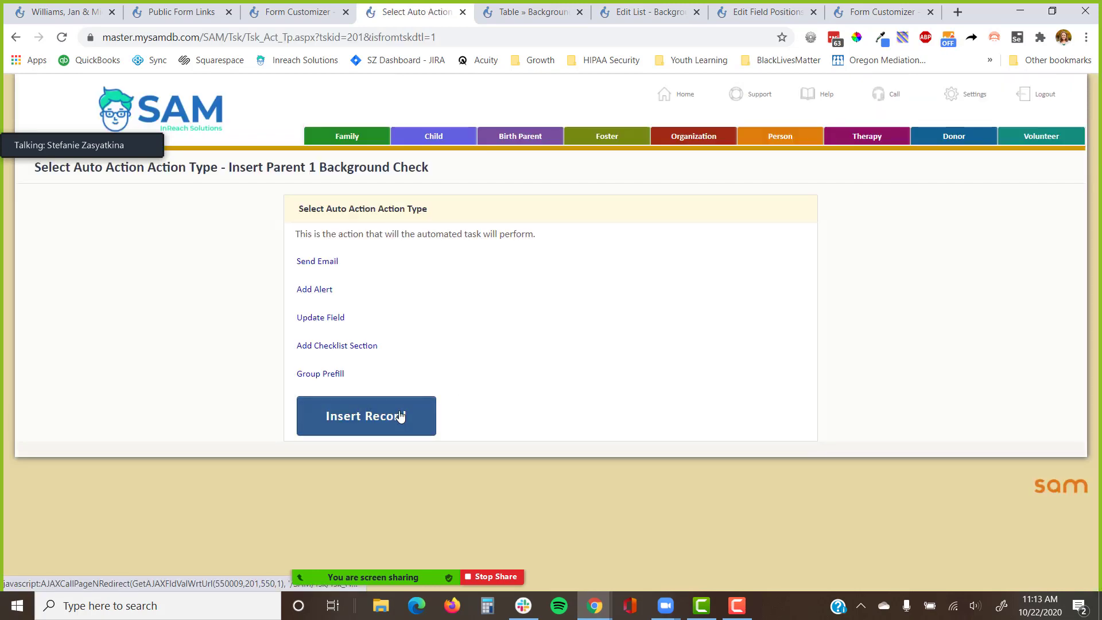
pyautogui.click(401, 418)
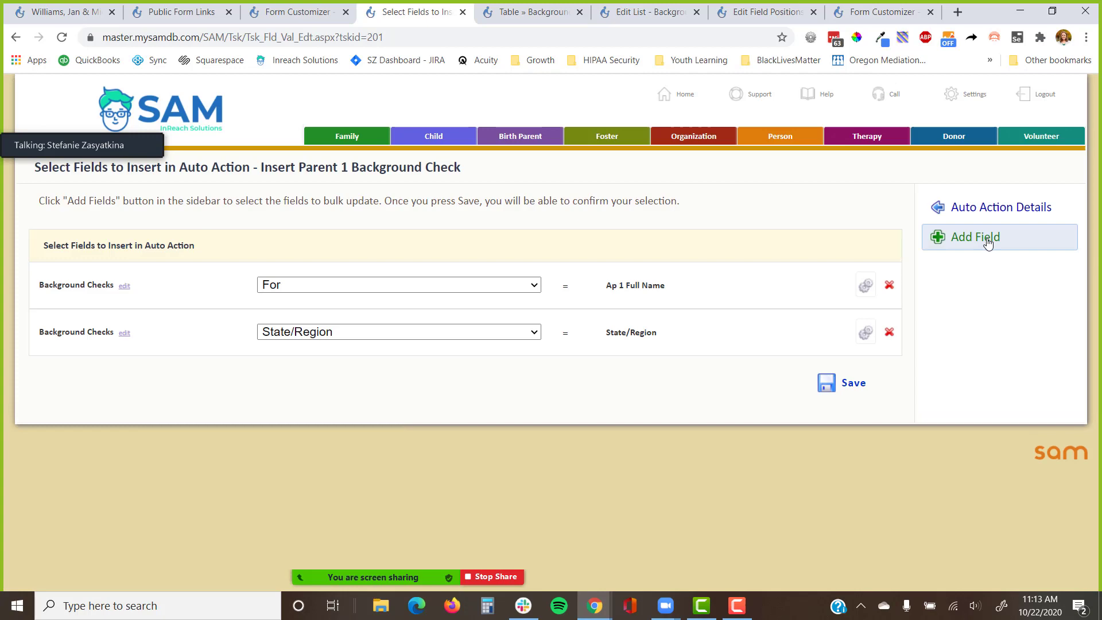
# Add a field row setting Background Checks In or Out of State Check to In State, and save.
pyautogui.click(976, 237)
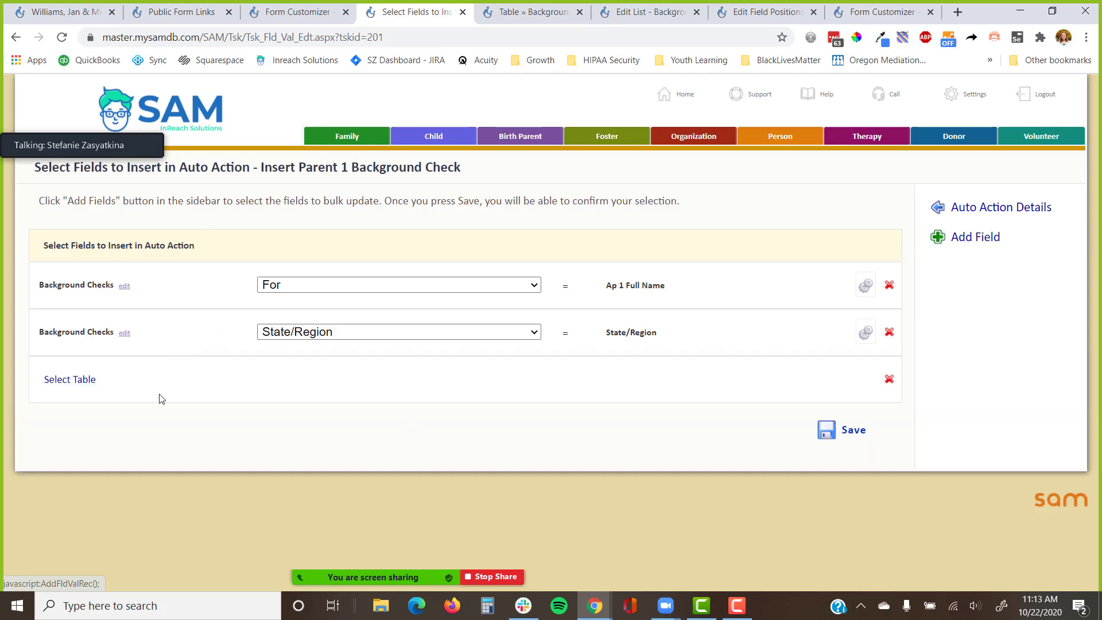
pyautogui.click(86, 380)
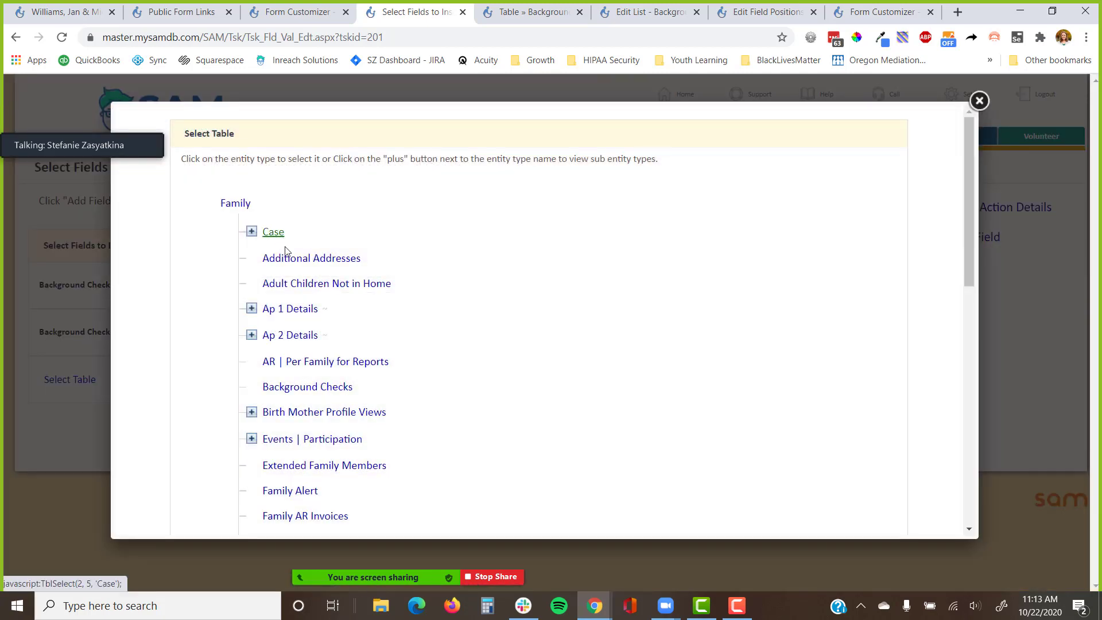
pyautogui.click(305, 386)
pyautogui.click(326, 379)
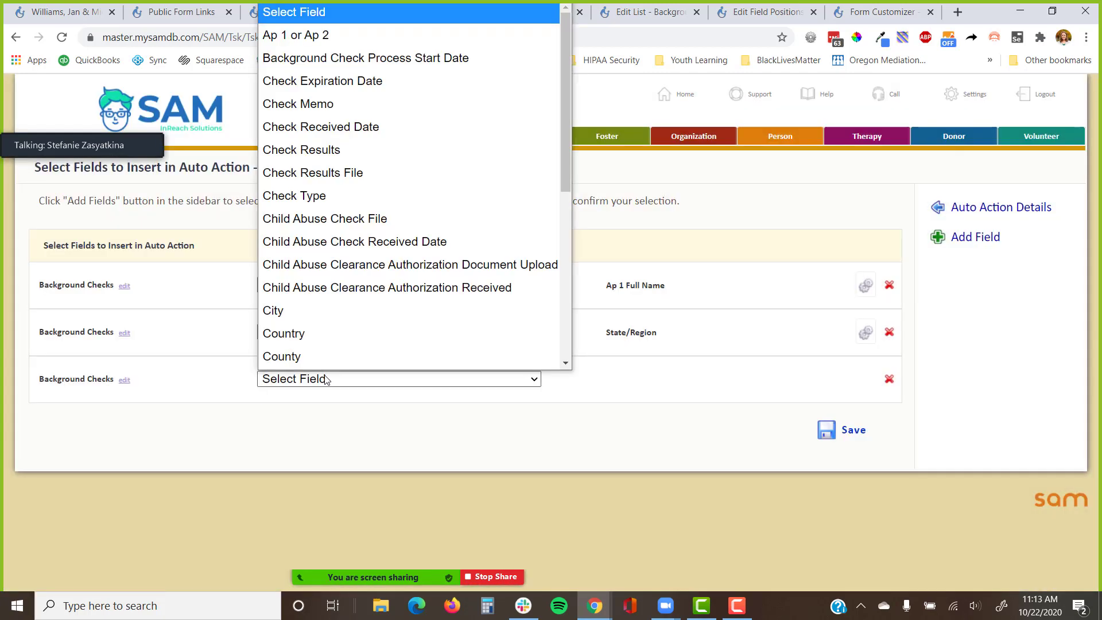
pyautogui.press('i')
pyautogui.press('Return')
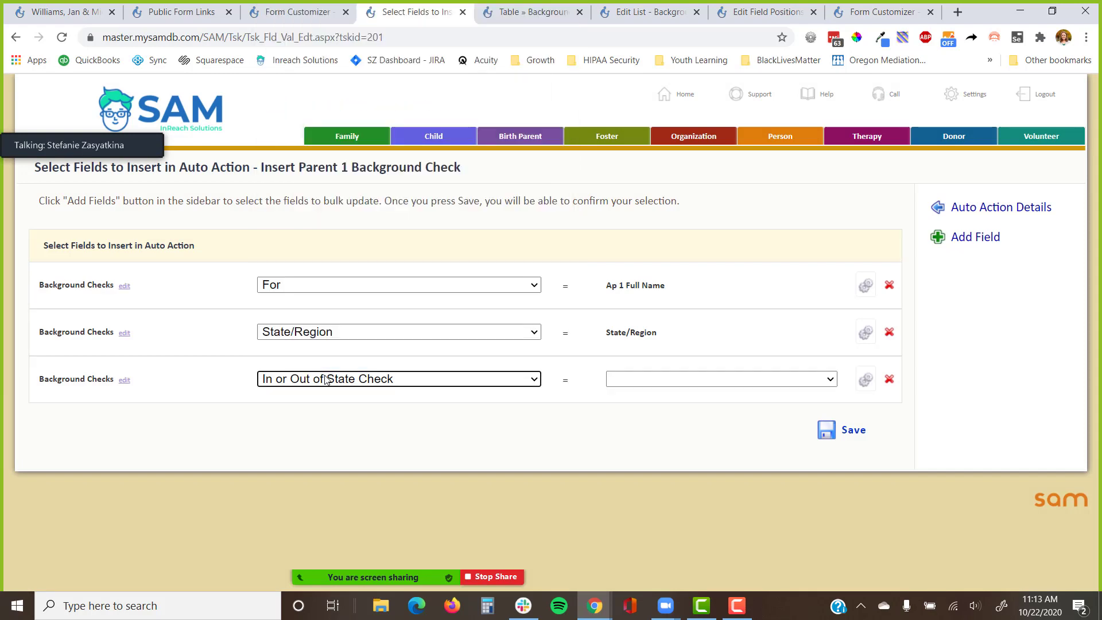
pyautogui.click(653, 380)
pyautogui.click(659, 422)
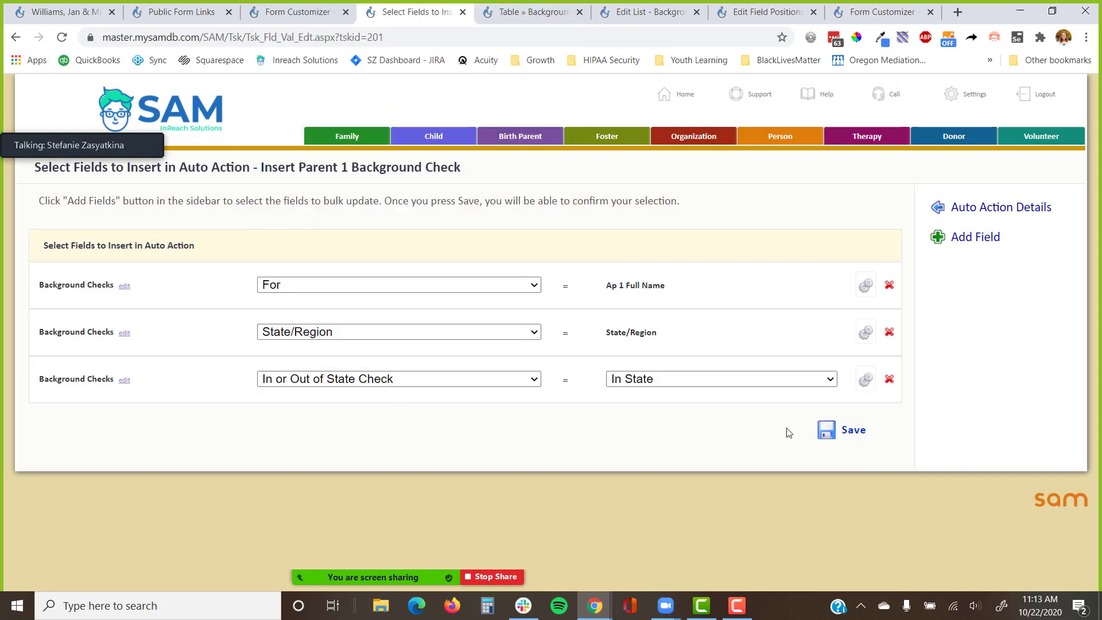
pyautogui.click(833, 440)
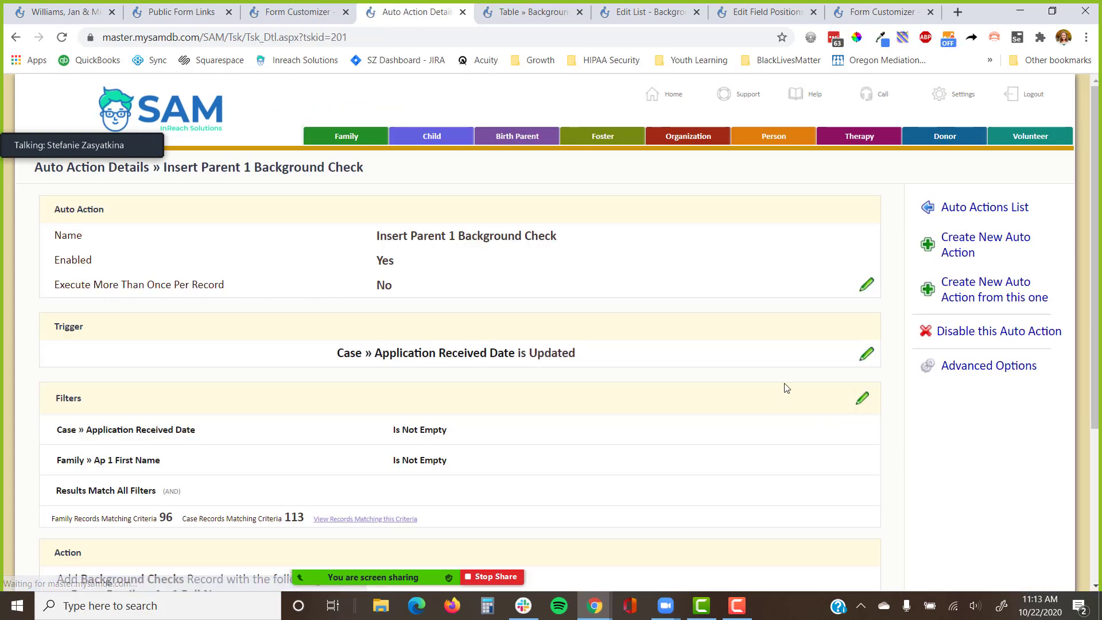
pyautogui.click(942, 107)
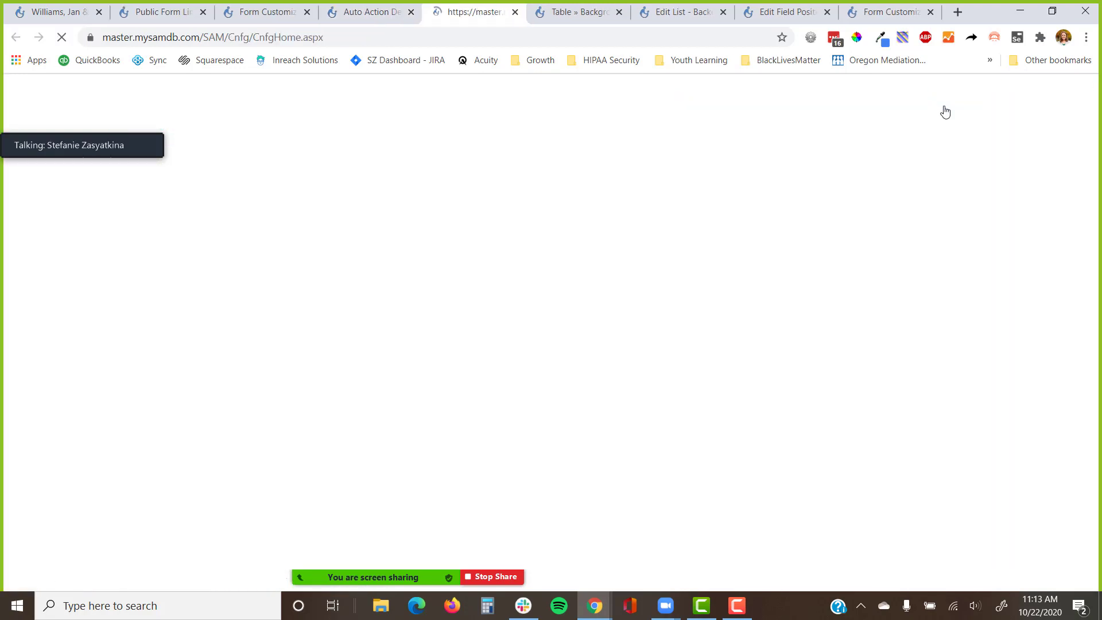
# Open the Application Part 3: Background Information form in the Form Customizer and look through it.
pyautogui.click(667, 426)
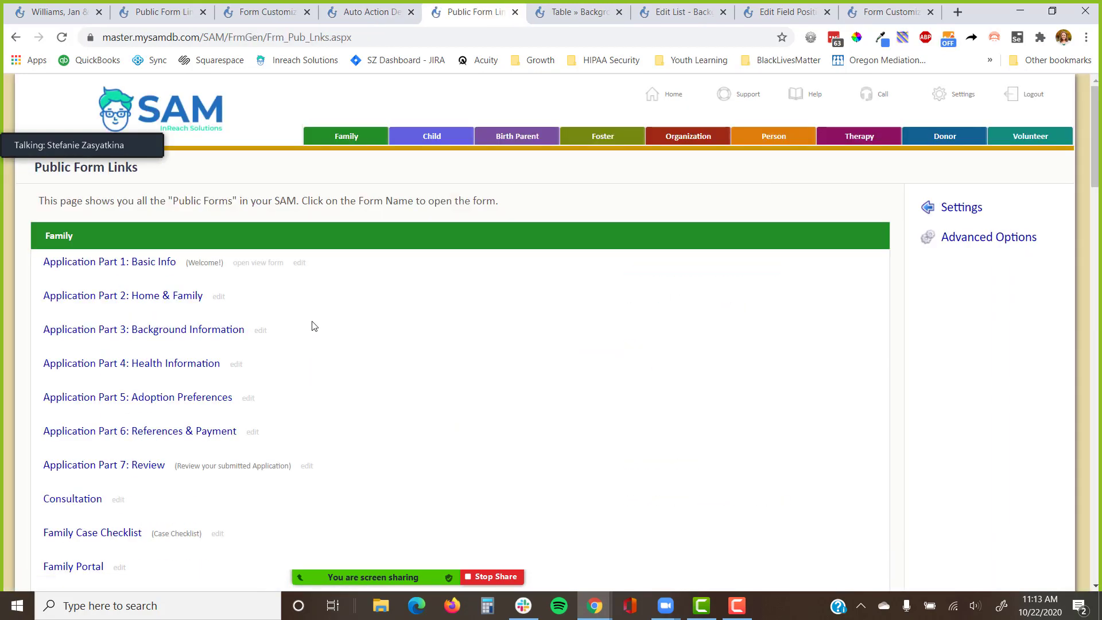
pyautogui.click(259, 331)
pyautogui.scroll(-20, 371, 374)
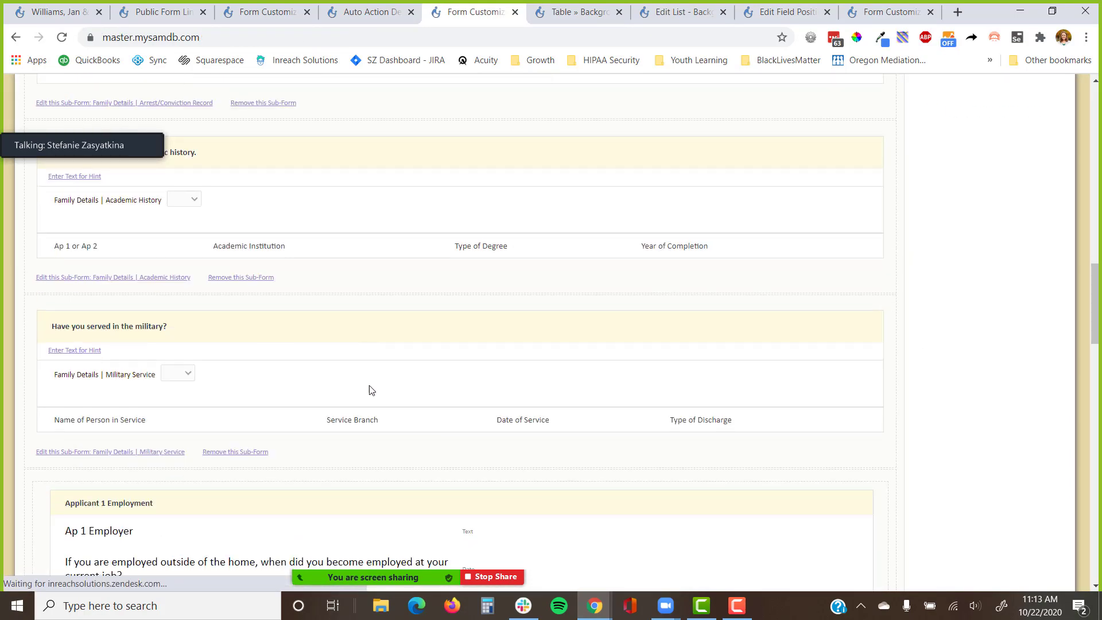
pyautogui.scroll(-18, 373, 393)
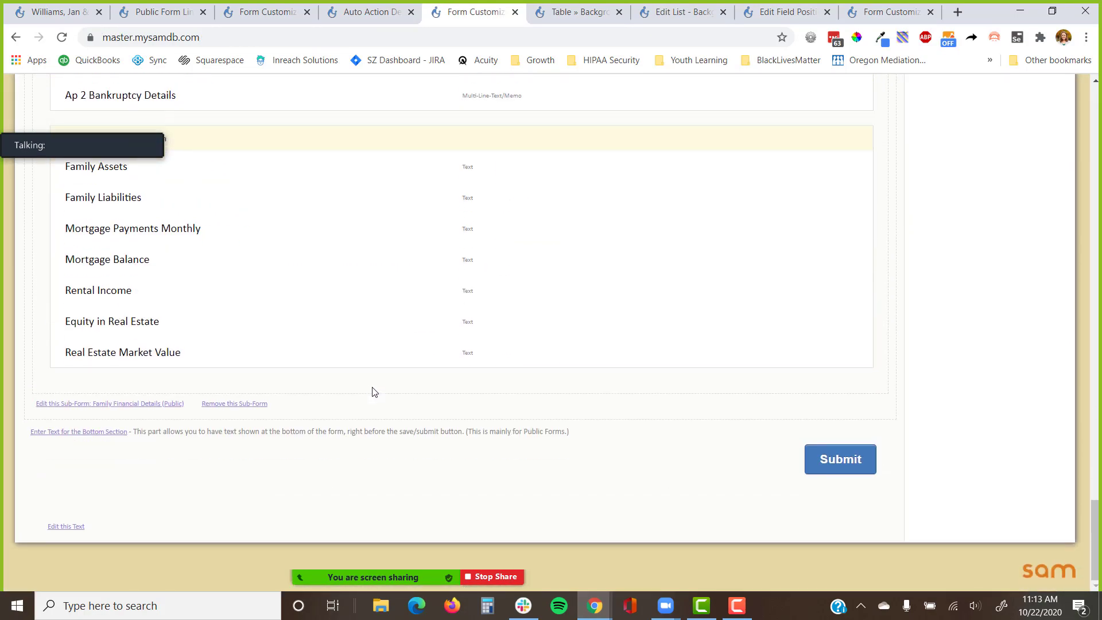
pyautogui.scroll(10, 374, 390)
pyautogui.scroll(15, 376, 389)
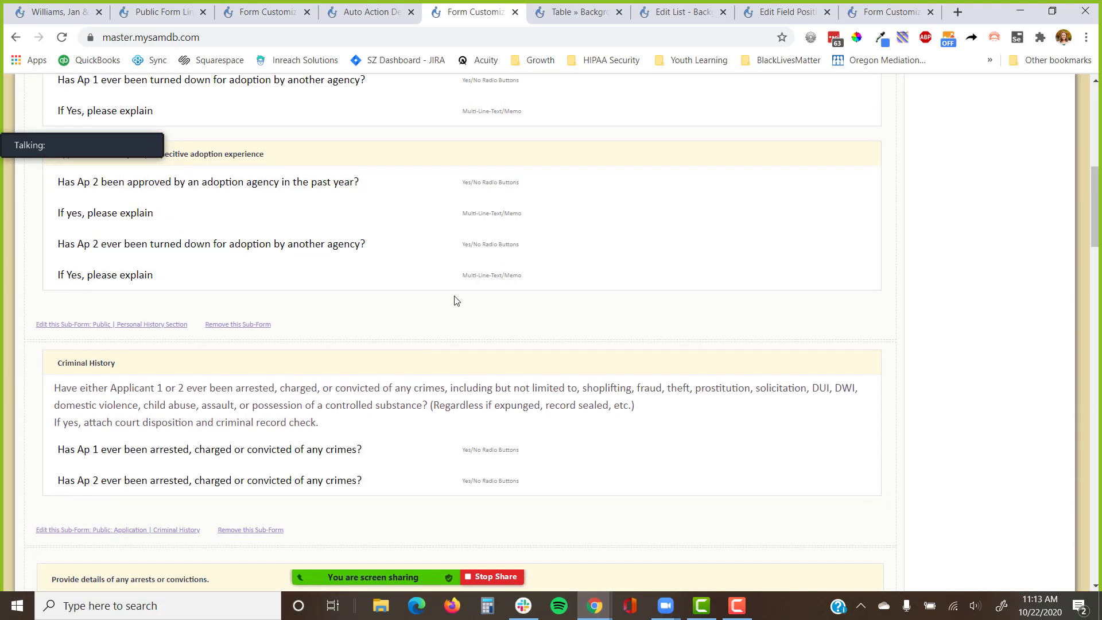
# Switch to Application Part 2: Home & Family and scroll to the States/Countries of Residence sub-form.
pyautogui.click(970, 205)
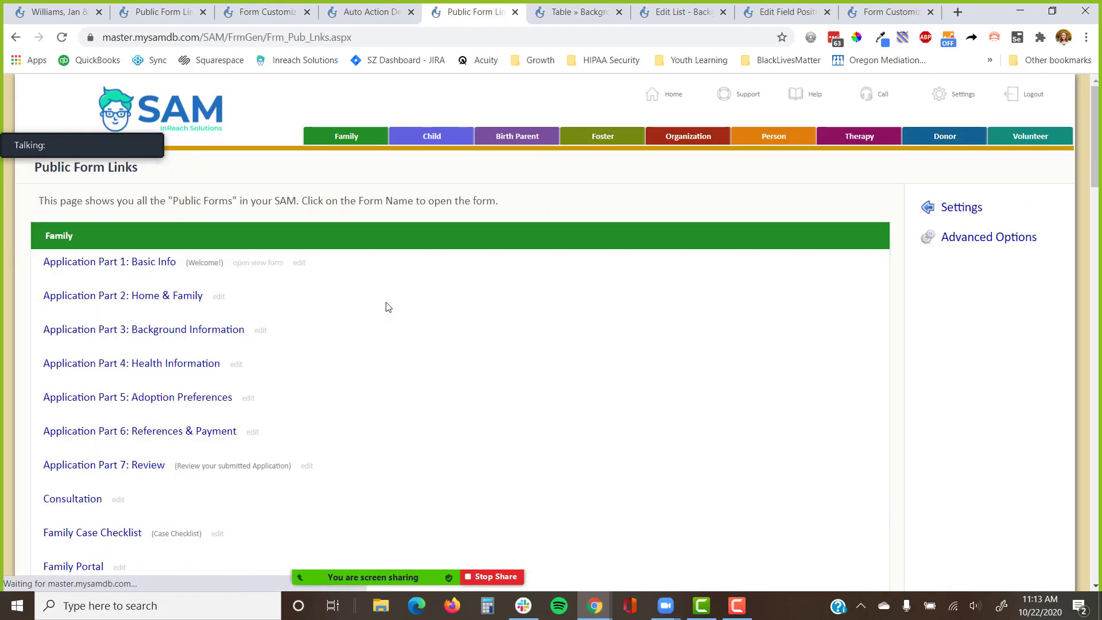
pyautogui.click(219, 297)
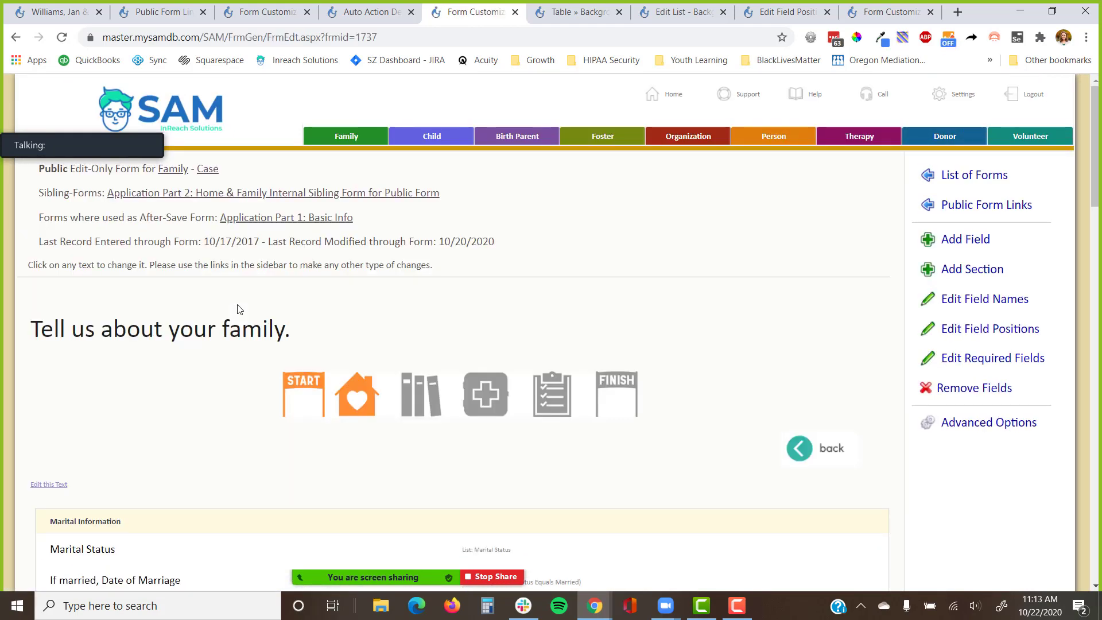
pyautogui.scroll(-20, 241, 309)
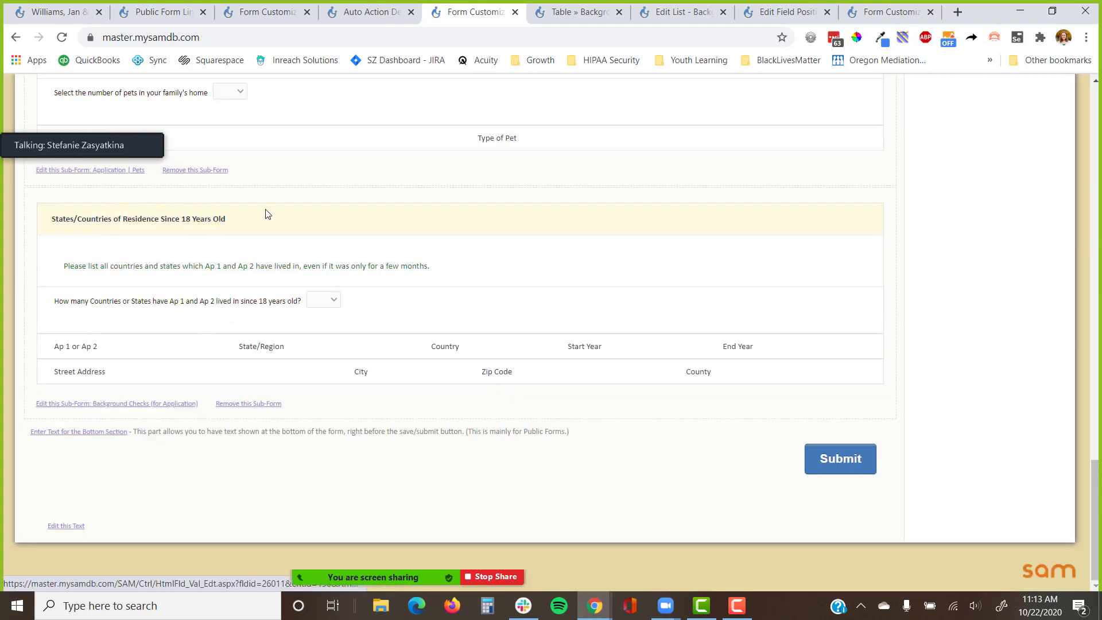
pyautogui.moveTo(253, 222); pyautogui.dragTo(40, 237)
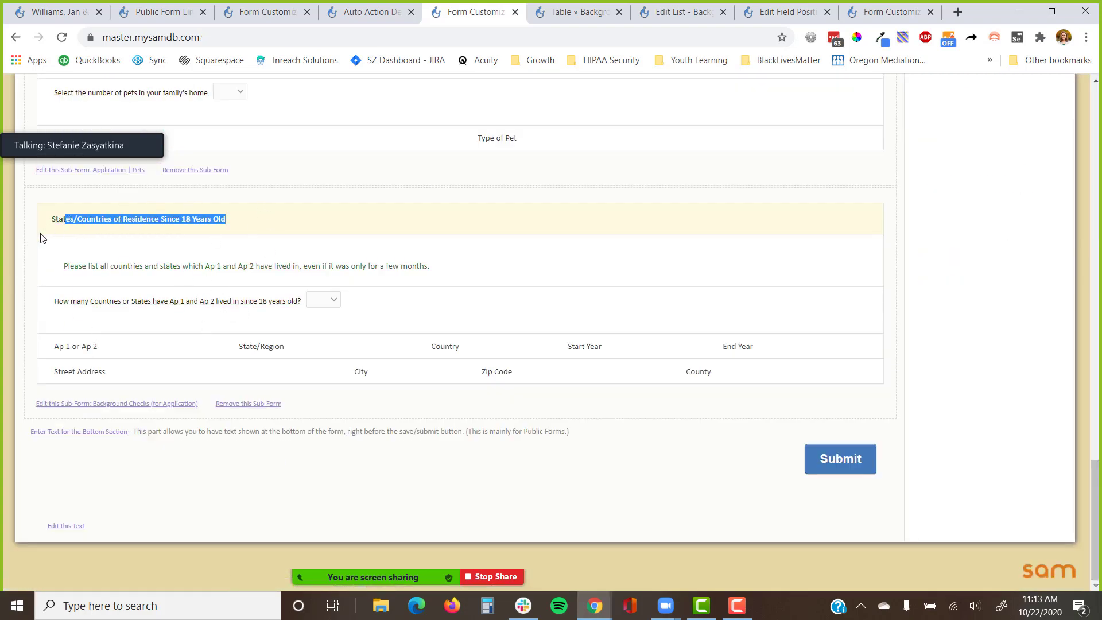
# Open the Background Checks sub-form's Automatically Entered Field Values settings.
pyautogui.click(138, 405)
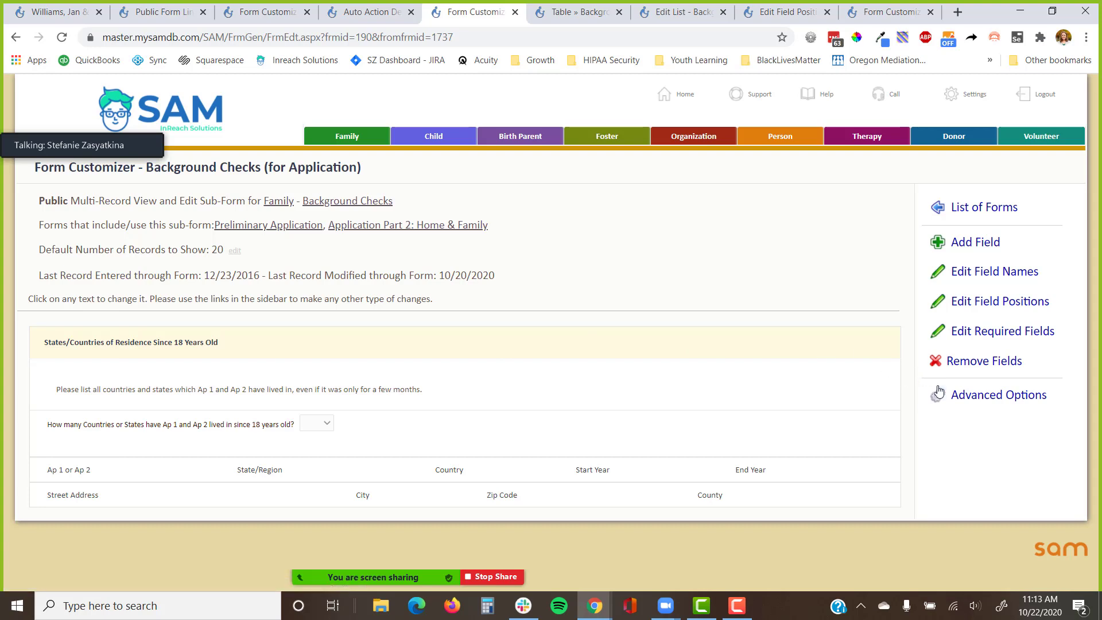
pyautogui.click(953, 397)
pyautogui.scroll(-3, 953, 396)
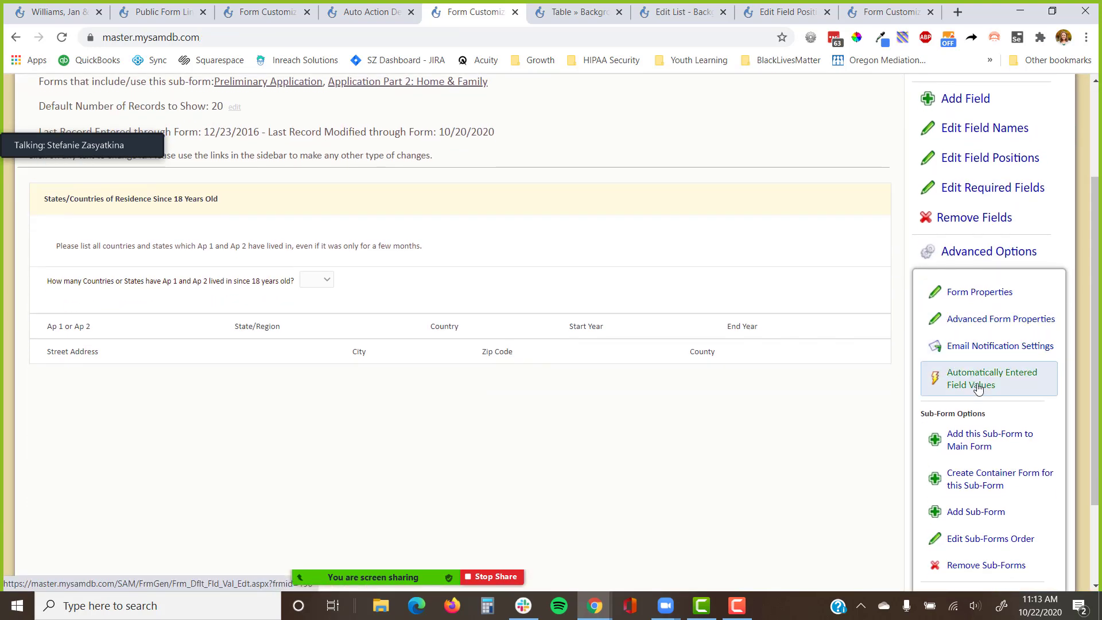
pyautogui.click(976, 383)
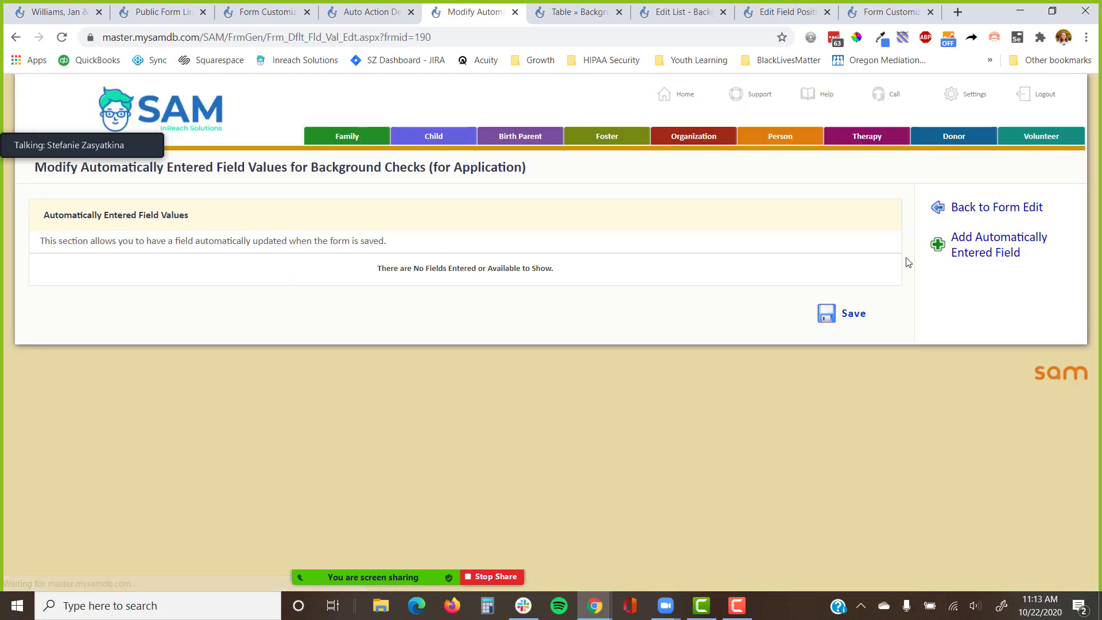
# Add a rule setting Background Checks In or Out of State Check to Out of State, and save.
pyautogui.click(953, 244)
pyautogui.click(143, 283)
pyautogui.click(86, 349)
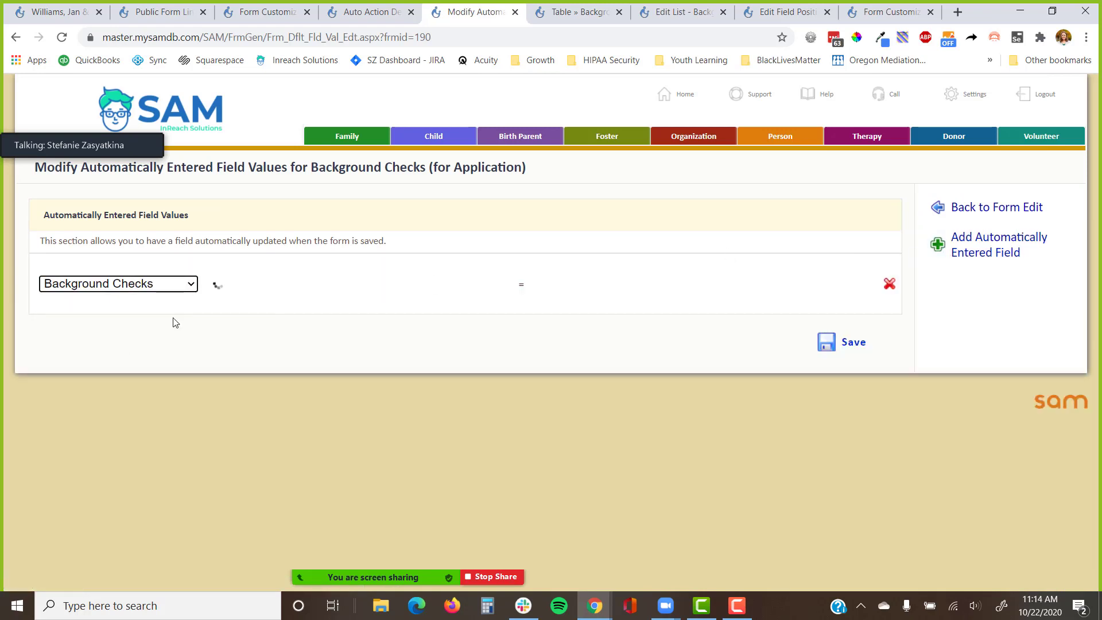
pyautogui.click(261, 283)
pyautogui.press('i')
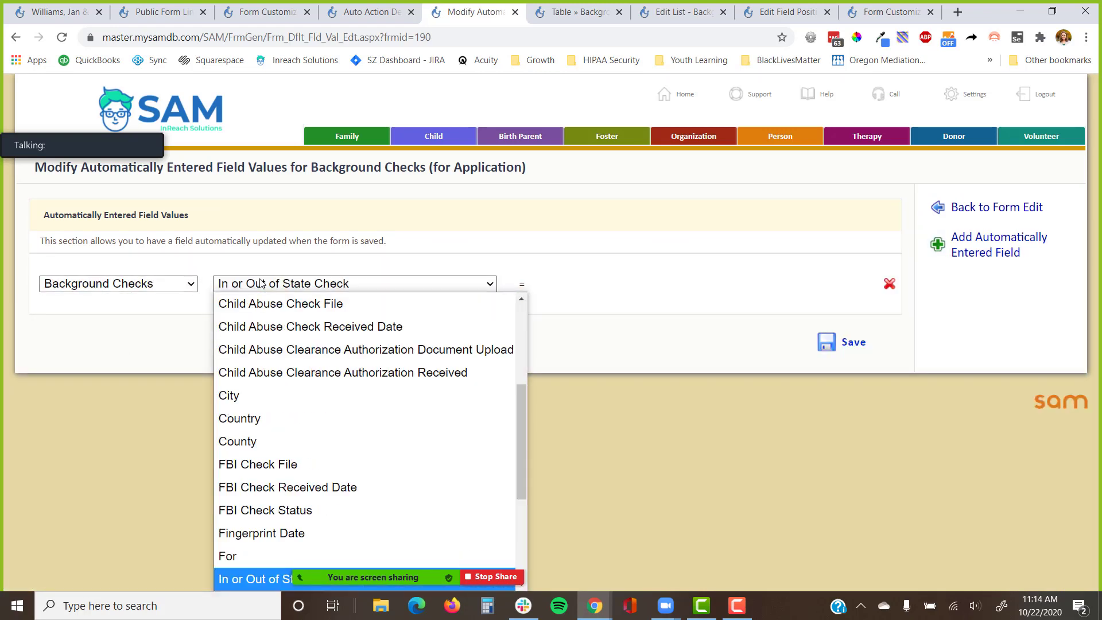
pyautogui.press('Return')
pyautogui.click(543, 284)
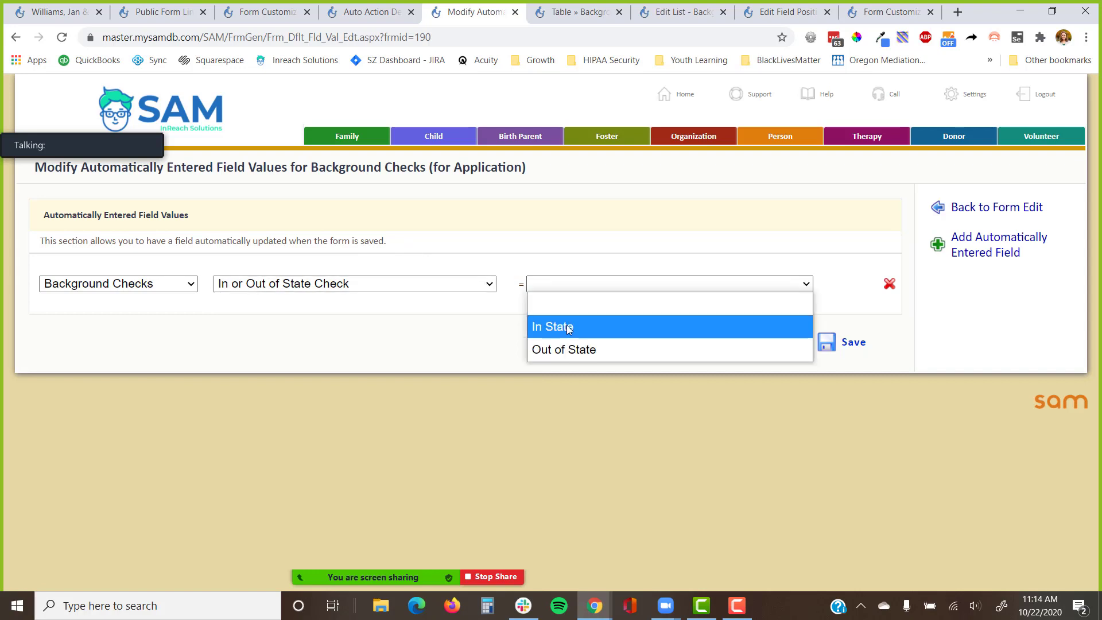
pyautogui.click(555, 351)
pyautogui.click(827, 344)
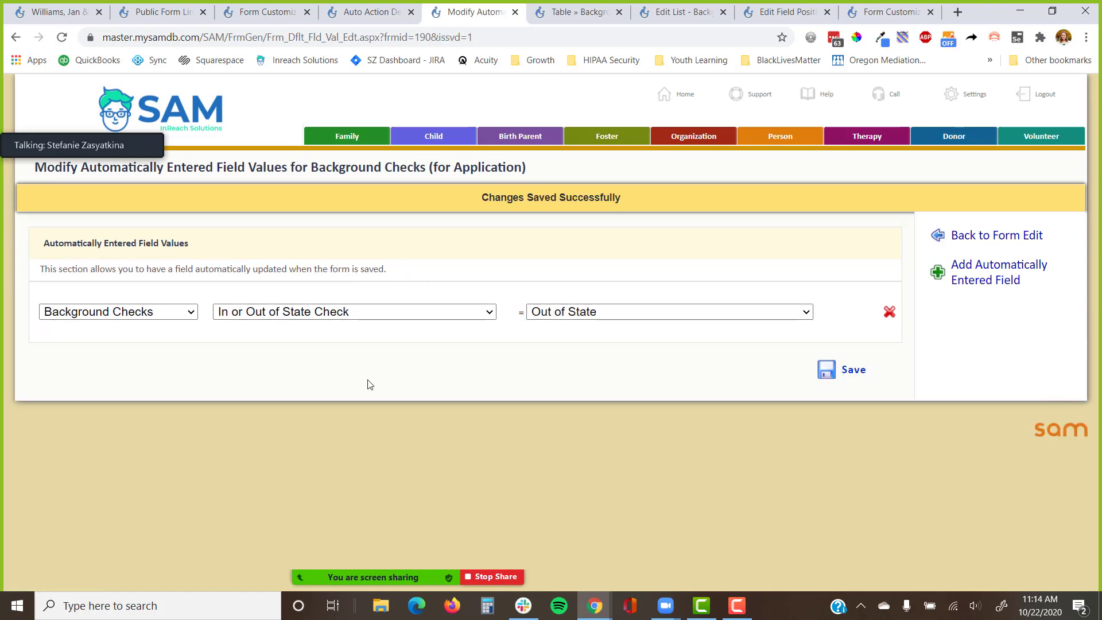
# Return to the sub-form and open its Filters/Criteria settings under Really Advanced Options.
pyautogui.click(985, 237)
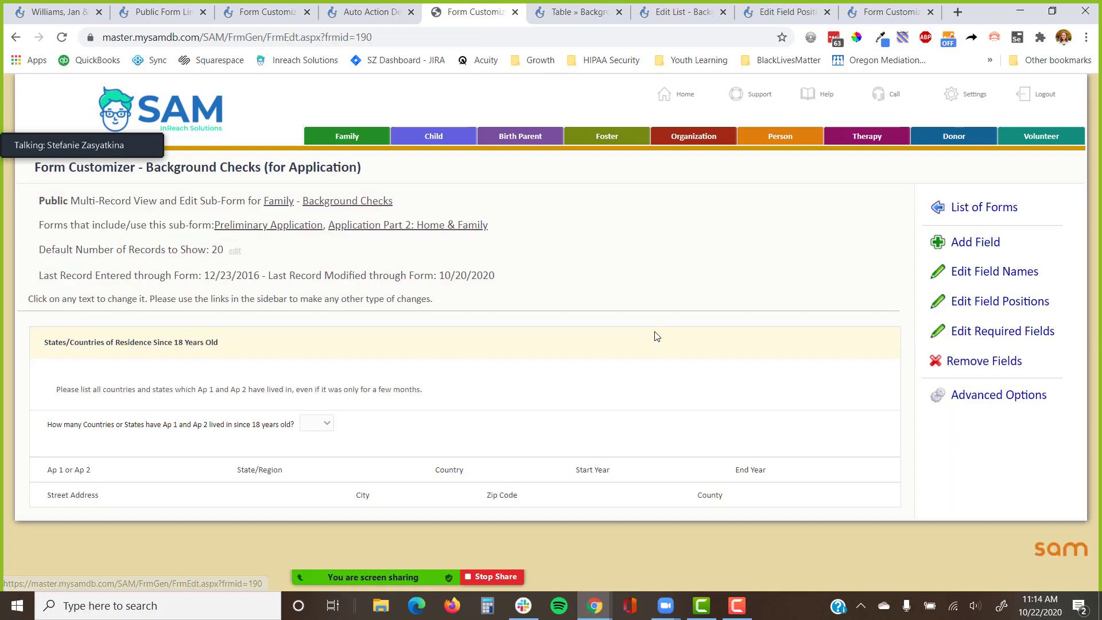
pyautogui.click(925, 394)
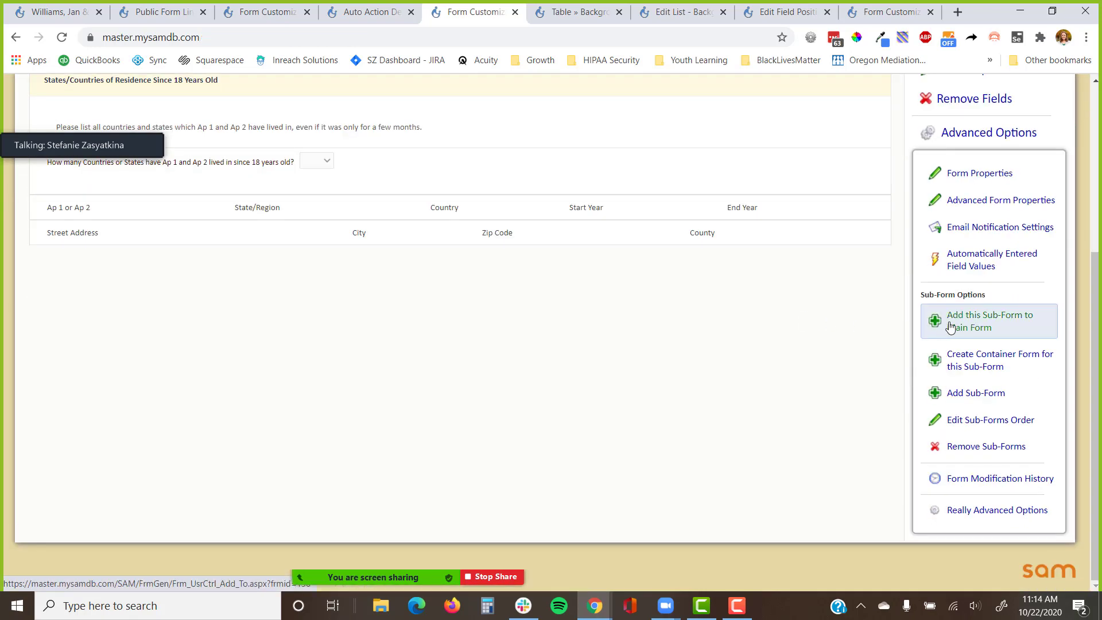
pyautogui.click(989, 510)
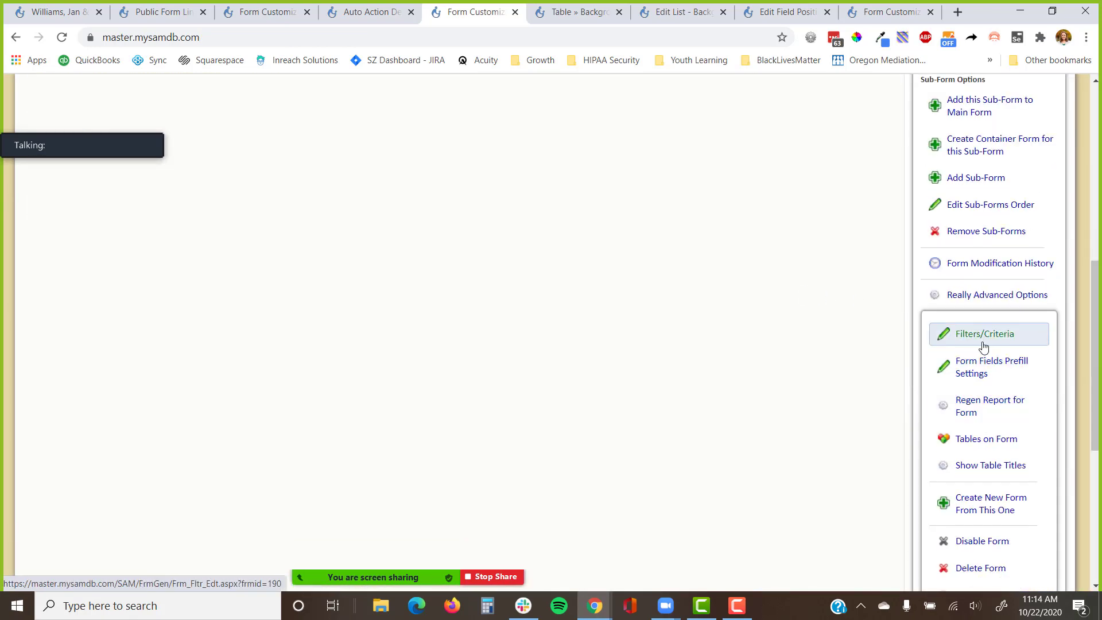
pyautogui.click(984, 335)
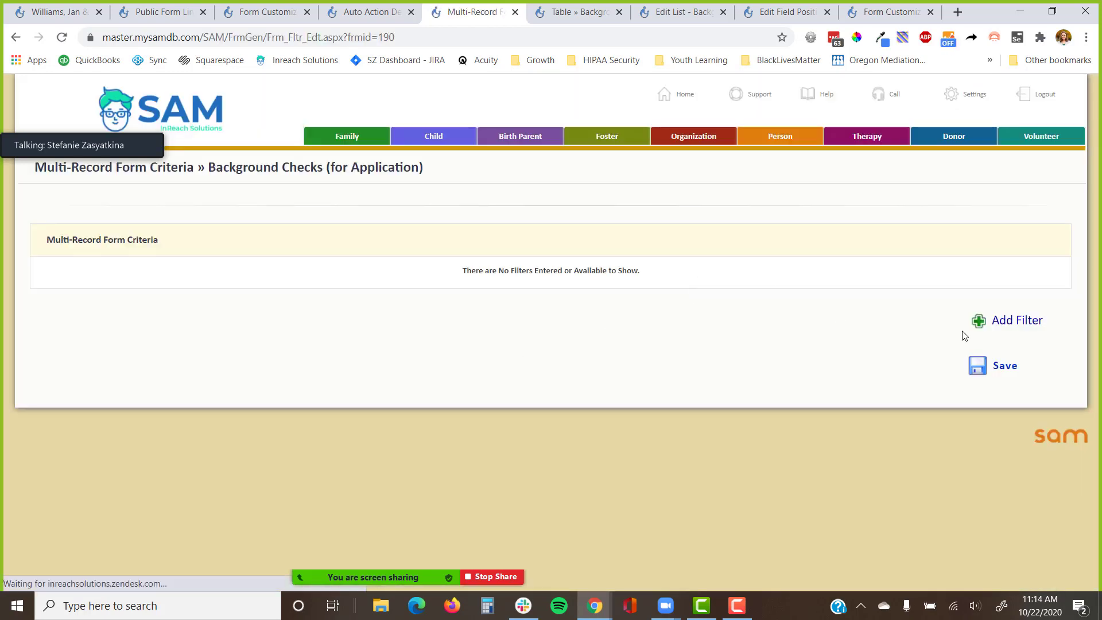
# Add and save a filter: In or Out of State Check equals Out of State.
pyautogui.click(971, 323)
pyautogui.click(204, 281)
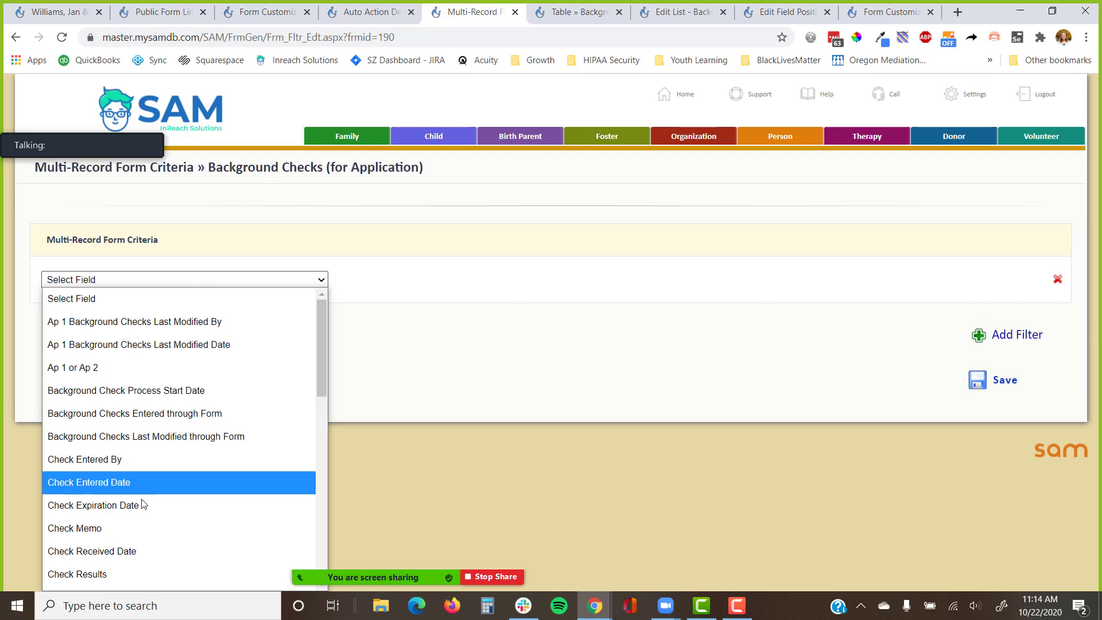
pyautogui.scroll(-3, 141, 516)
pyautogui.scroll(-4, 132, 511)
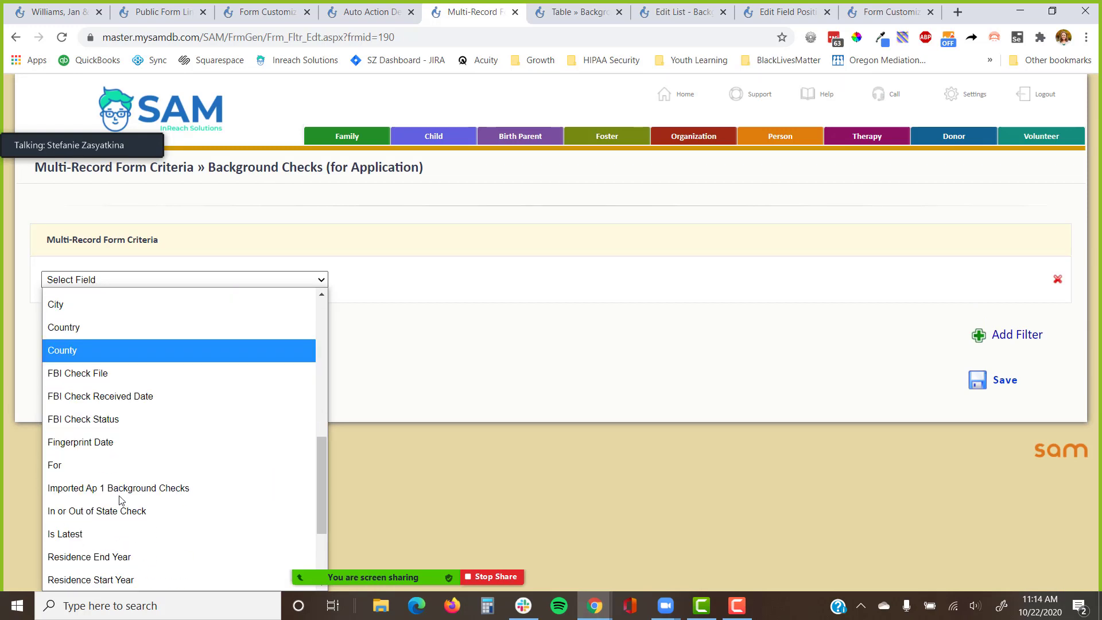
pyautogui.click(119, 505)
pyautogui.click(832, 280)
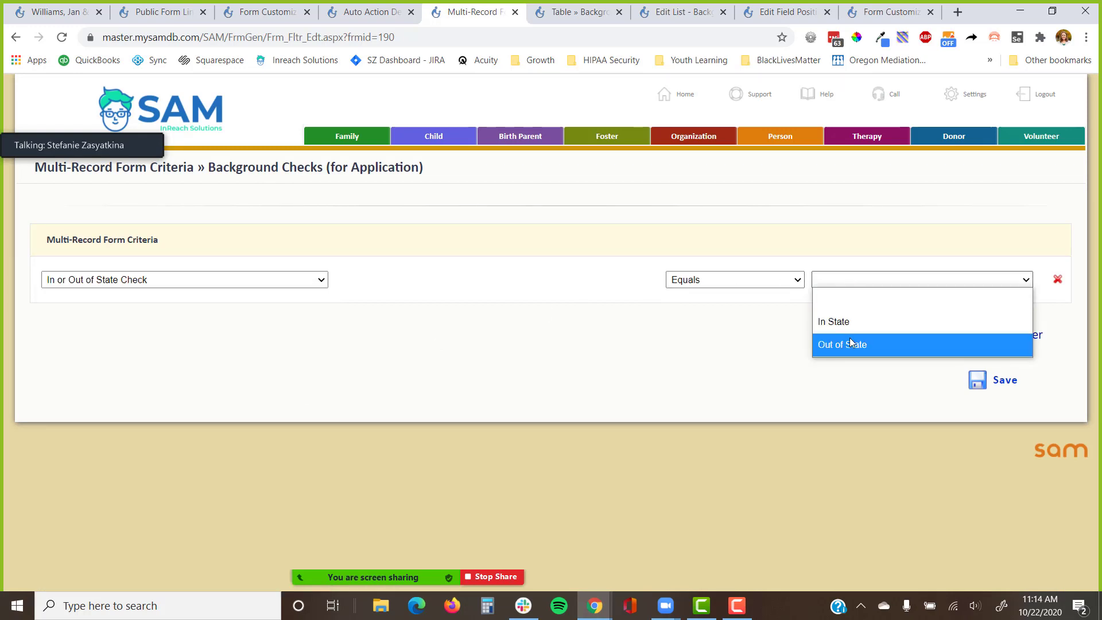
pyautogui.click(847, 345)
pyautogui.click(979, 382)
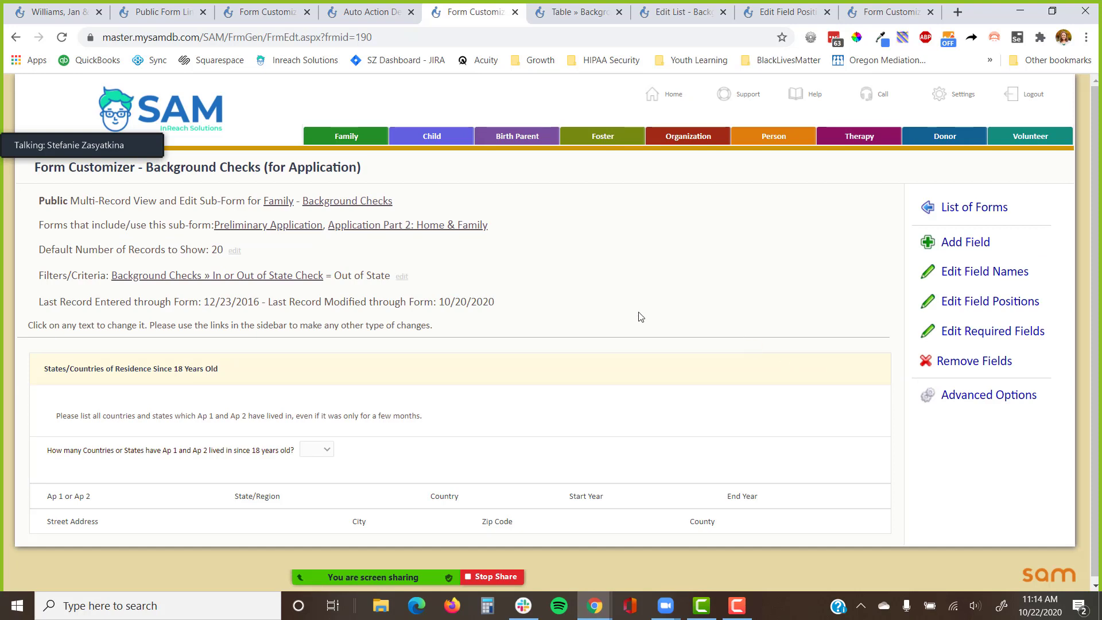
# Add the For field to the Background Checks sub-form.
pyautogui.click(978, 243)
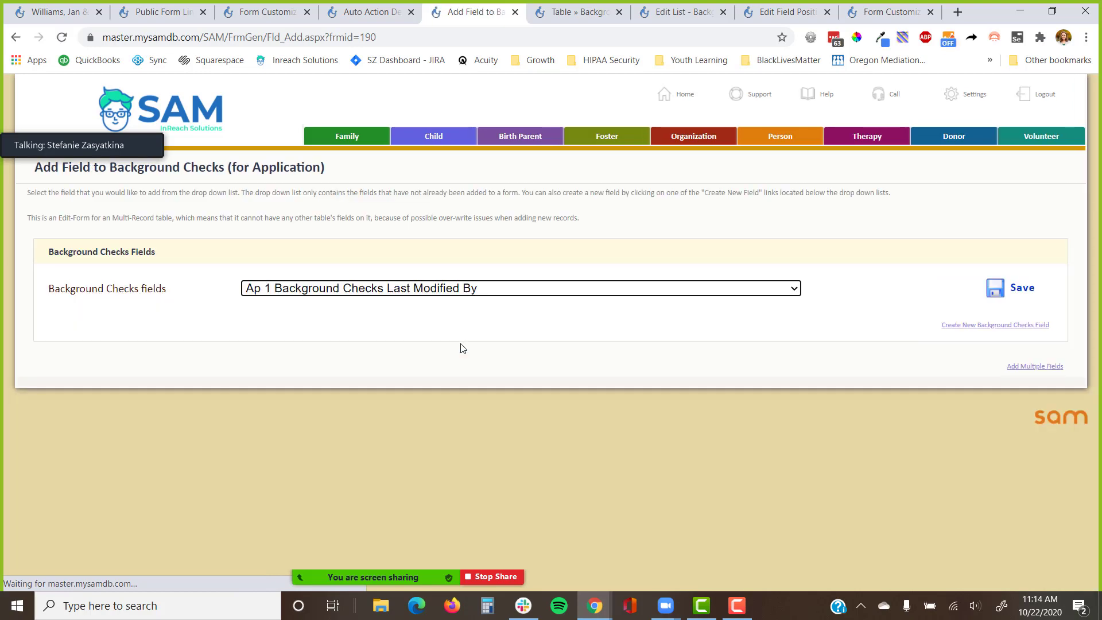
pyautogui.click(481, 289)
pyautogui.scroll(-5, 322, 465)
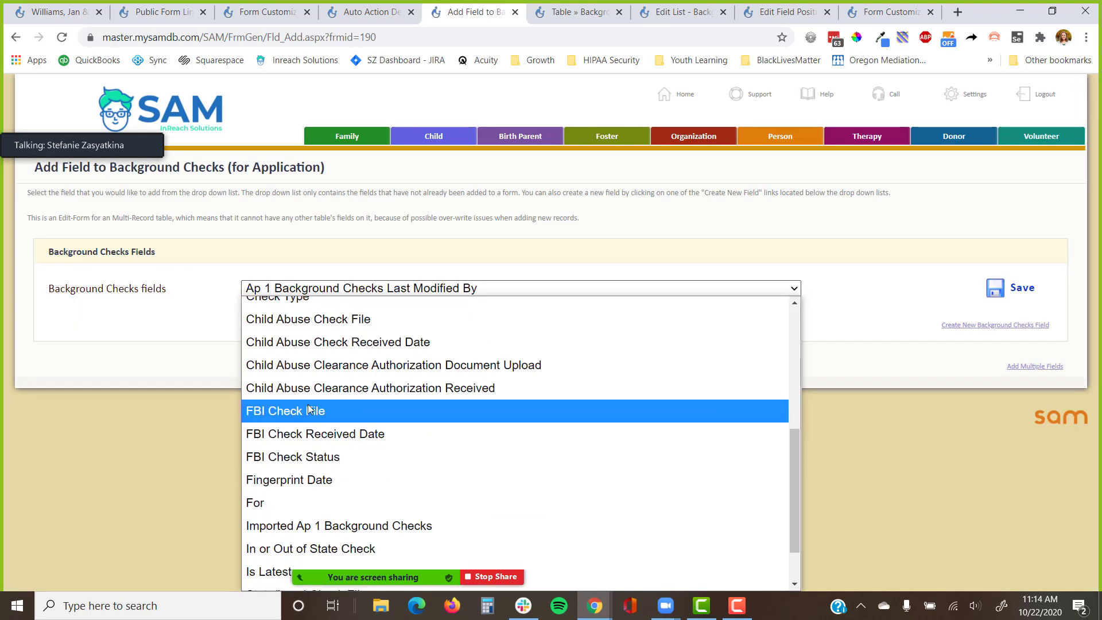
pyautogui.click(297, 504)
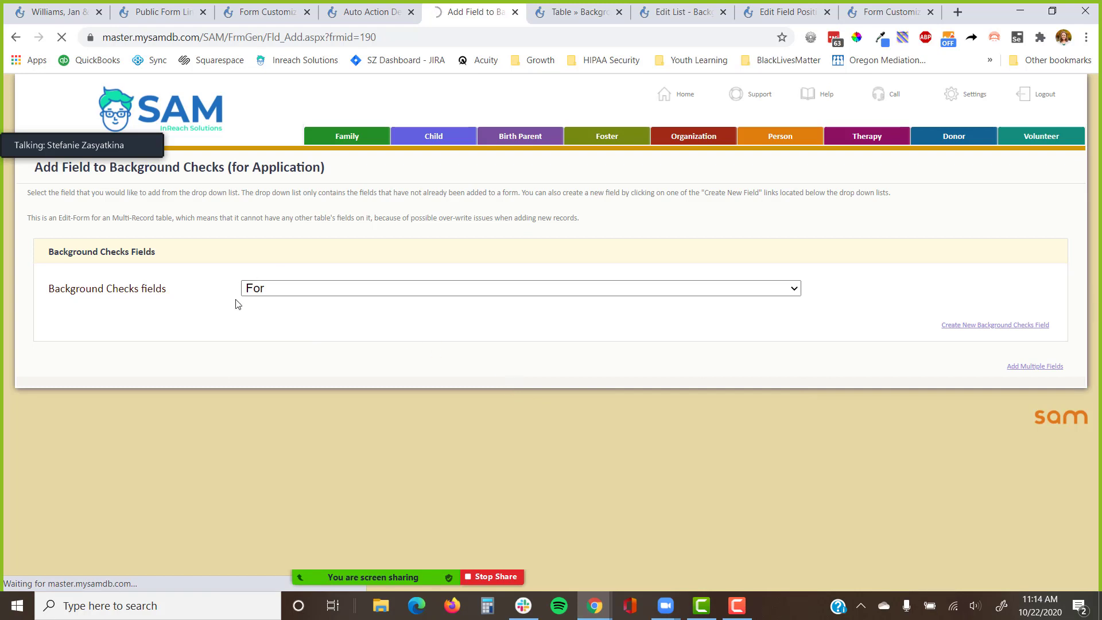
# Remove the Ap 1 or Ap 2 field from the sub-form.
pyautogui.scroll(-2, 224, 363)
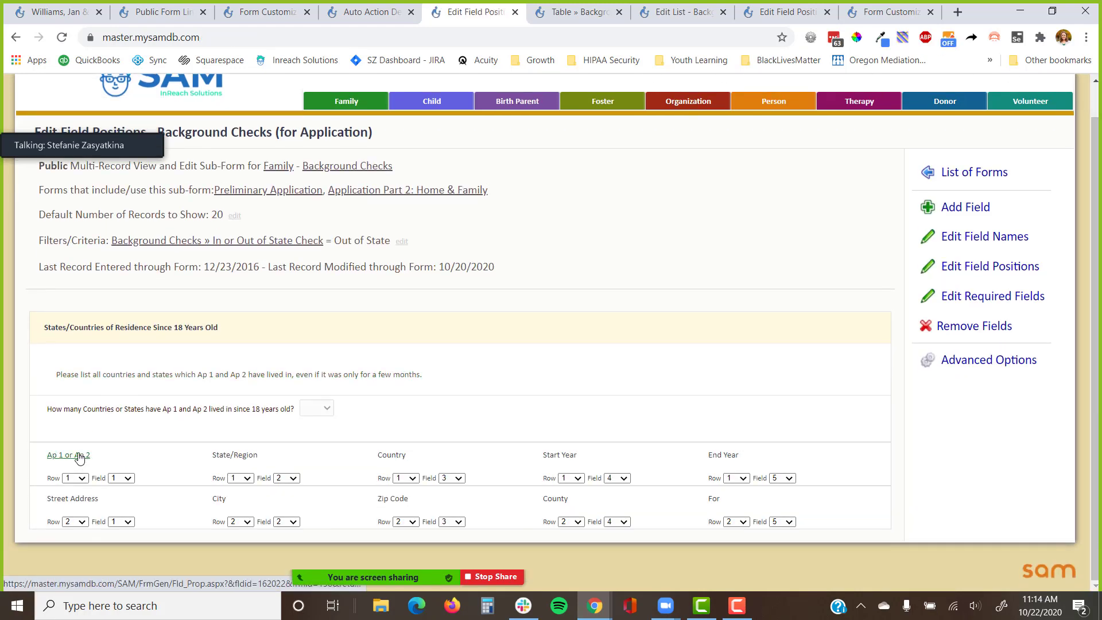
pyautogui.click(975, 326)
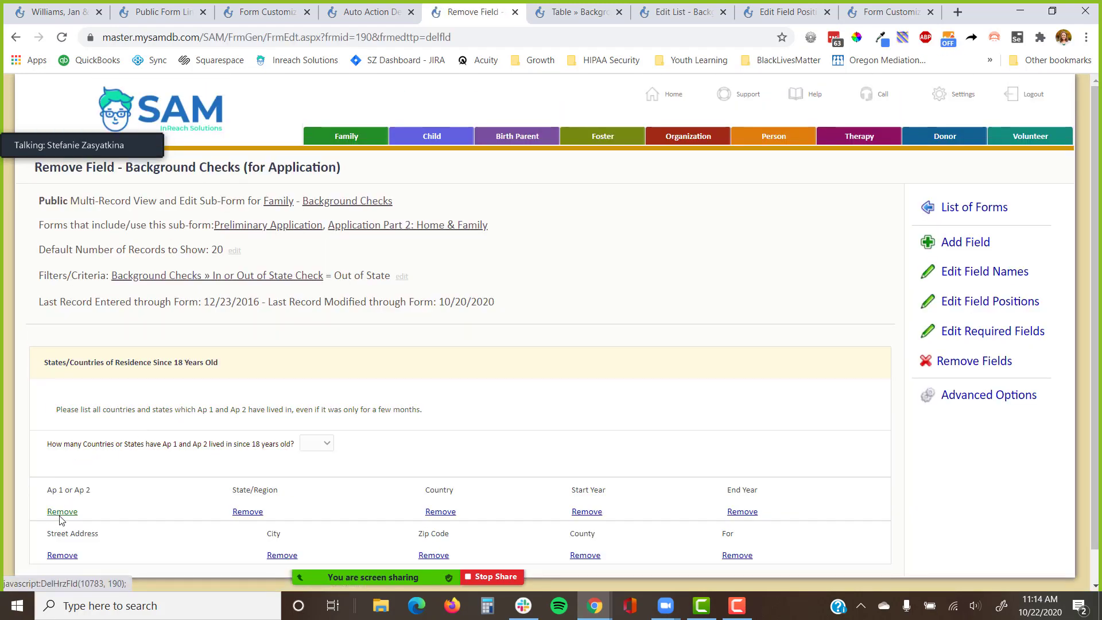
pyautogui.click(62, 511)
pyautogui.click(621, 115)
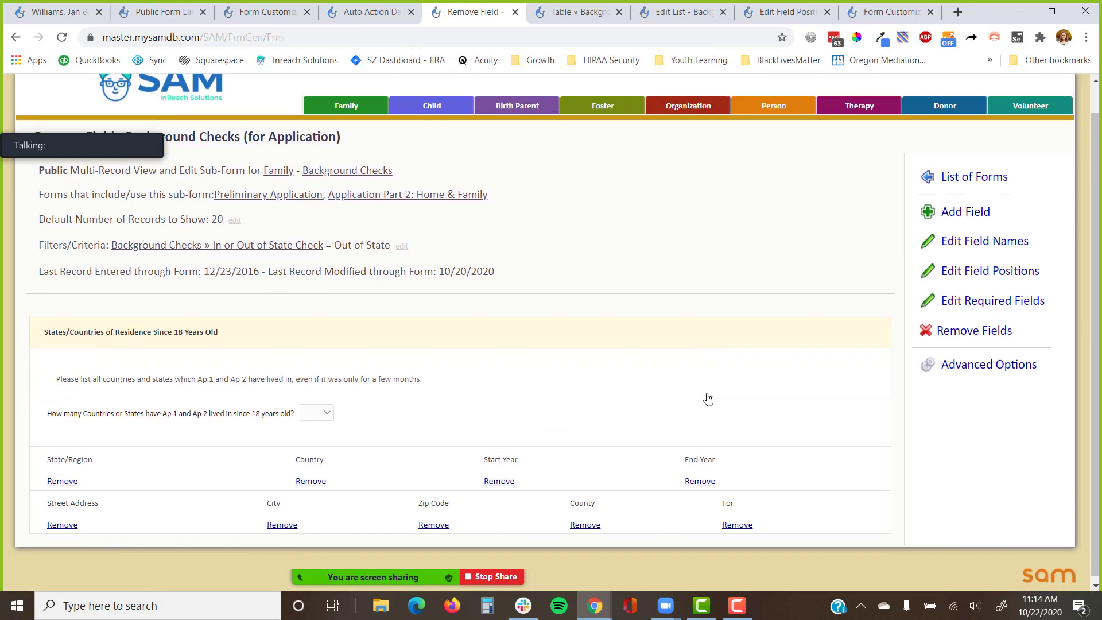
# Place the For field in row 1 at the start of the row.
pyautogui.click(956, 263)
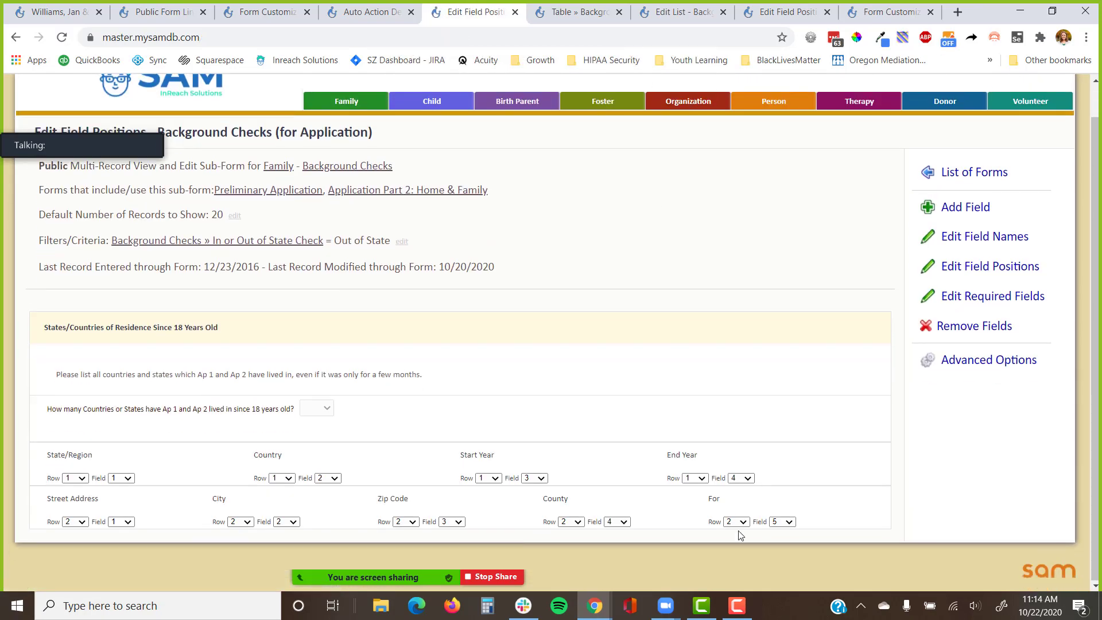
pyautogui.click(739, 522)
pyautogui.click(733, 458)
pyautogui.click(785, 478)
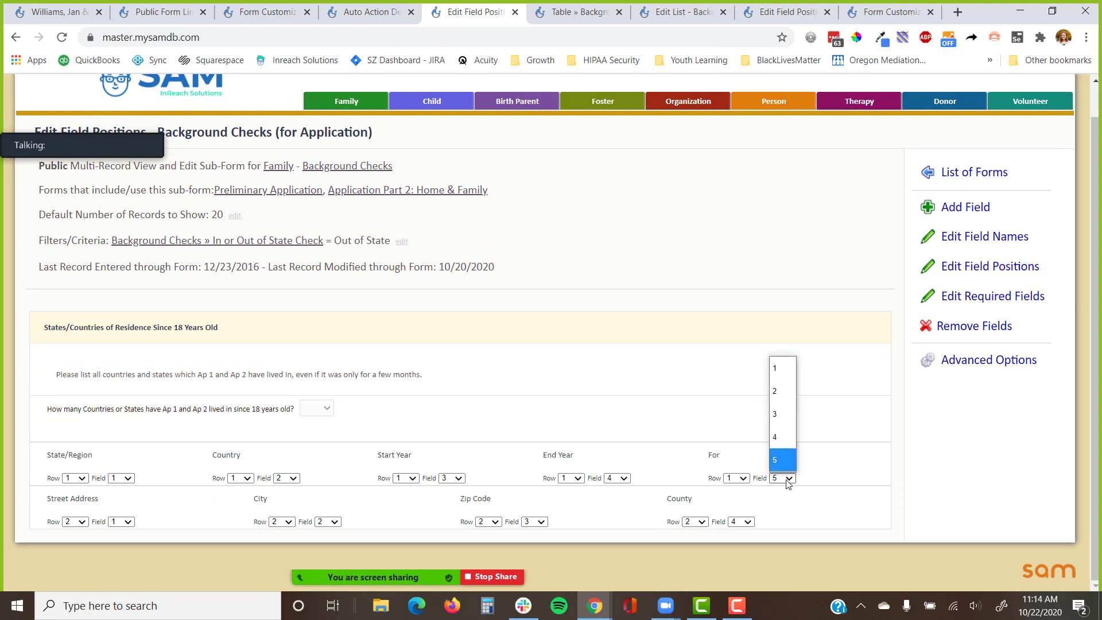
pyautogui.click(790, 390)
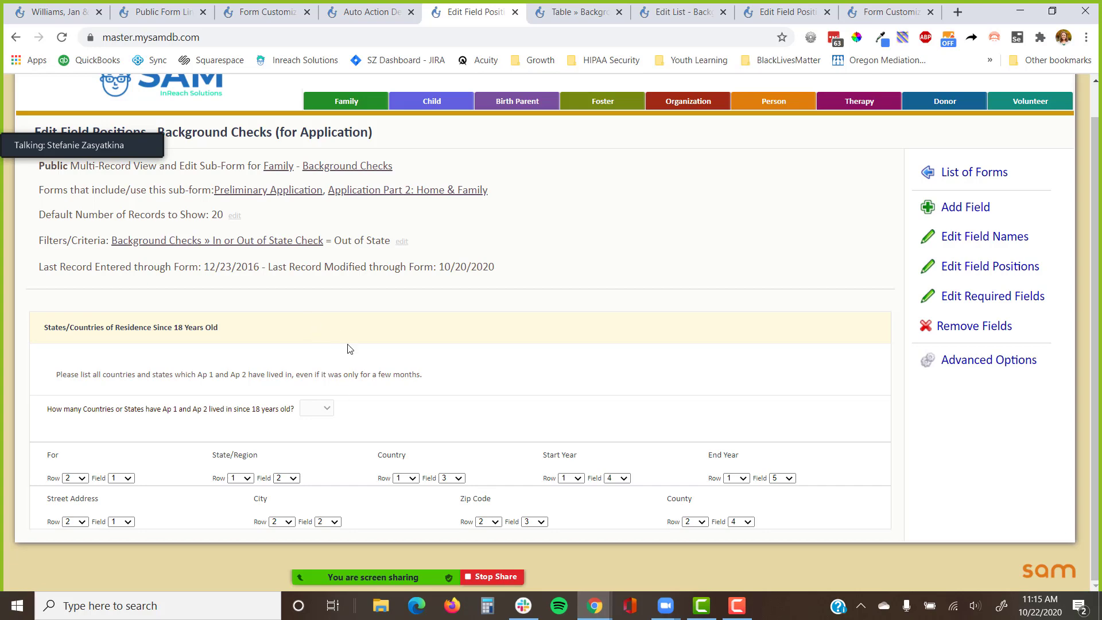
pyautogui.hotkey('alt', 'Tab')
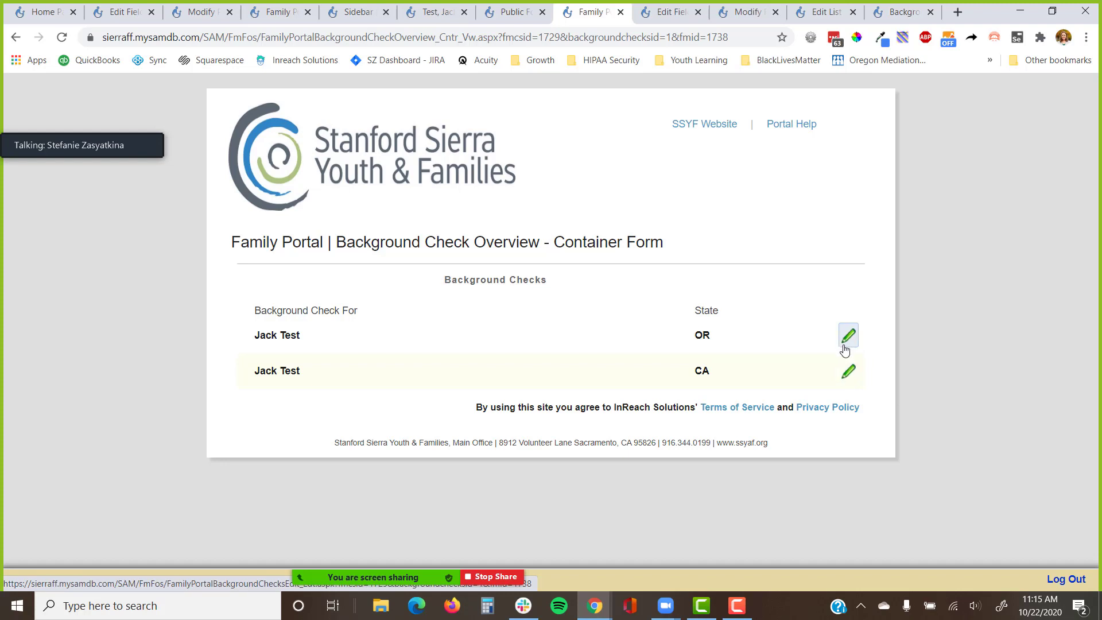
# Close the Sidebar tab and return to the Public Form Links tab.
pyautogui.click(386, 12)
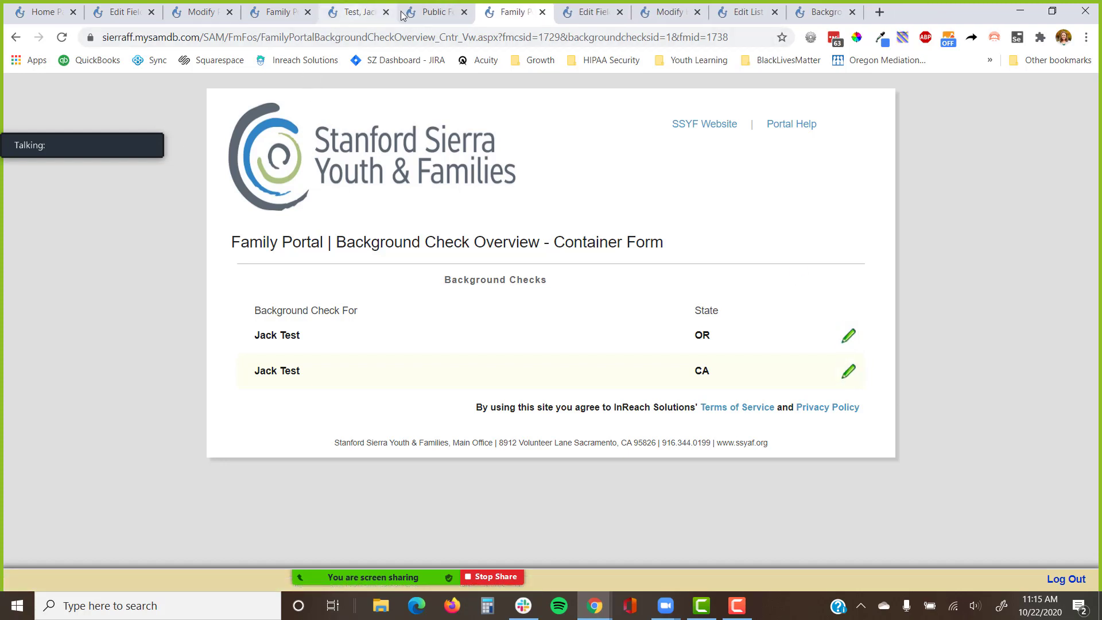
pyautogui.click(434, 14)
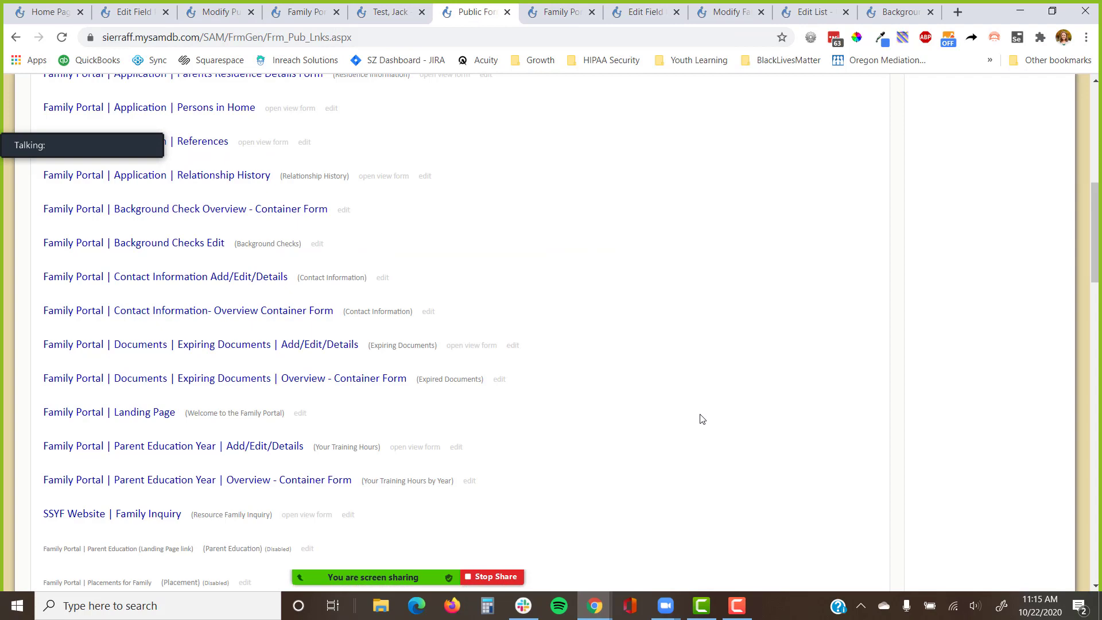
# Return to the Family Portal tab and open the Background Check Overview container form in the Form Customizer.
pyautogui.scroll(9, 701, 419)
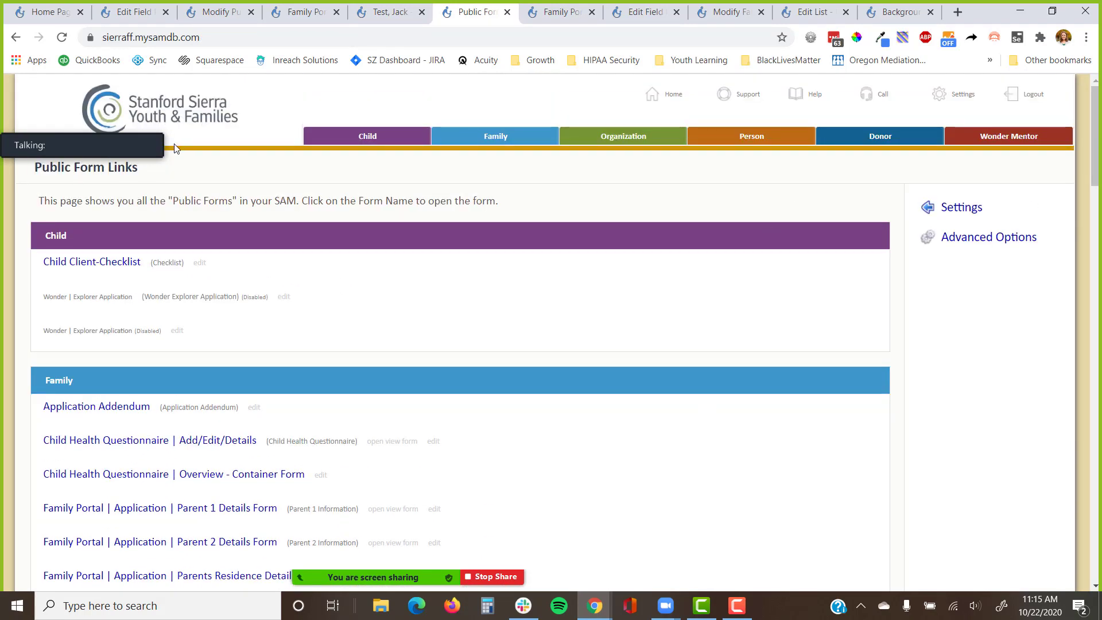
pyautogui.click(51, 126)
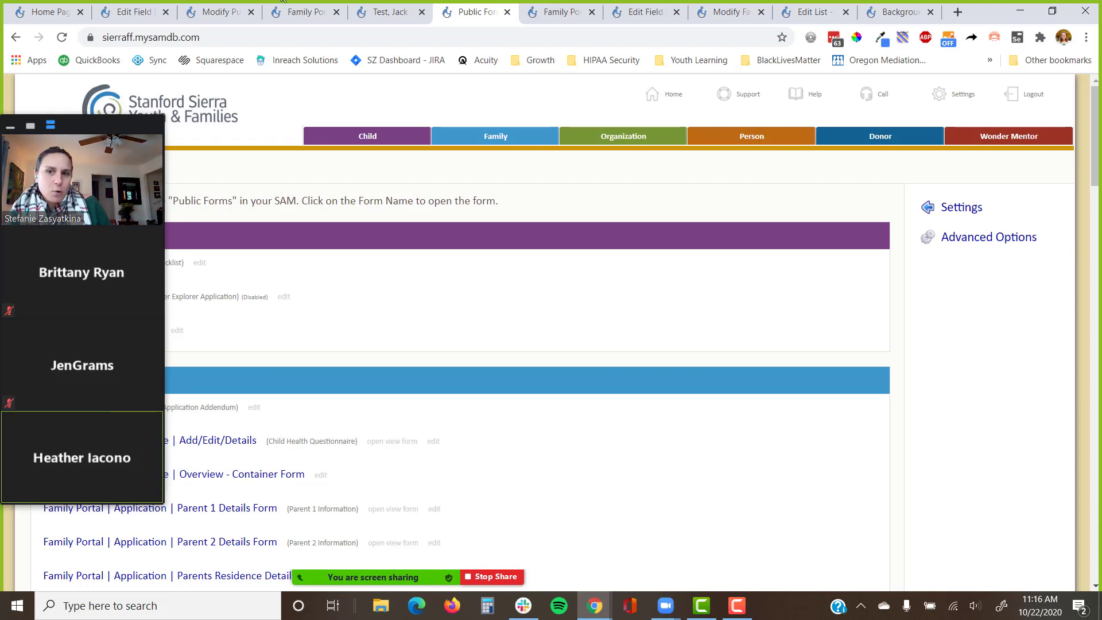
pyautogui.click(299, 12)
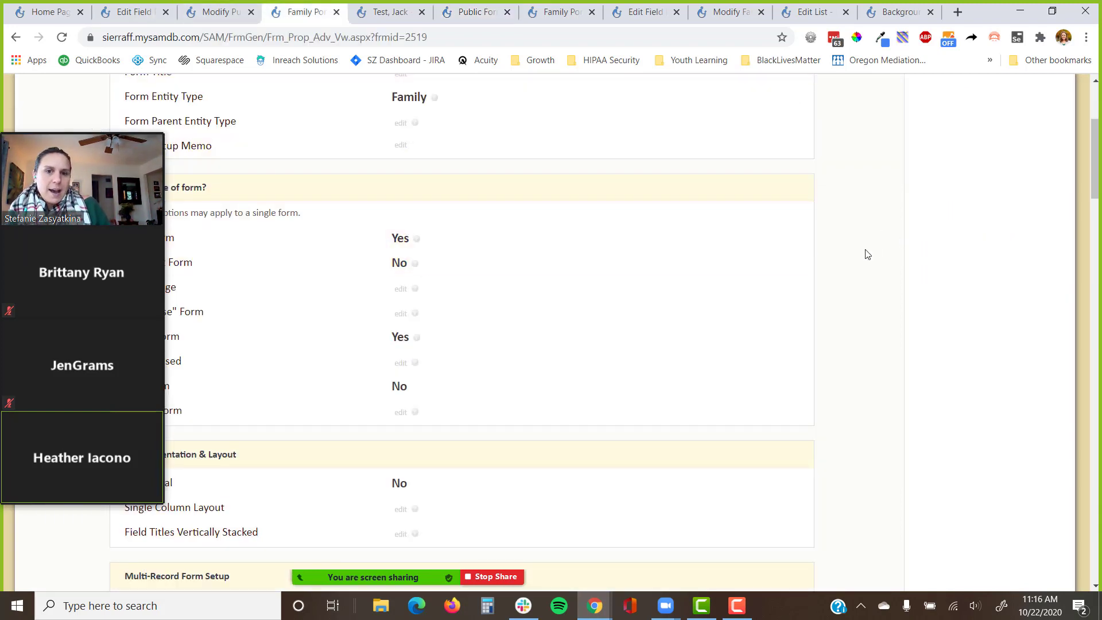
pyautogui.scroll(4, 863, 249)
pyautogui.click(975, 176)
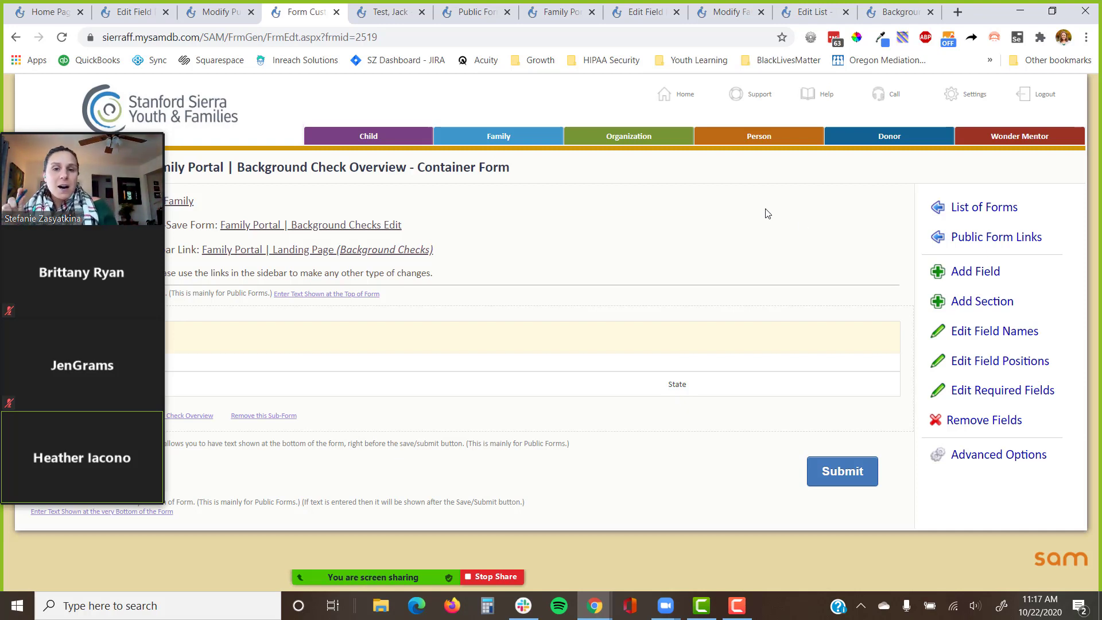
# Under Advanced Options > Public Form Properties, set Public Form Title to 'Background Checks' and save.
pyautogui.moveTo(8, 130)
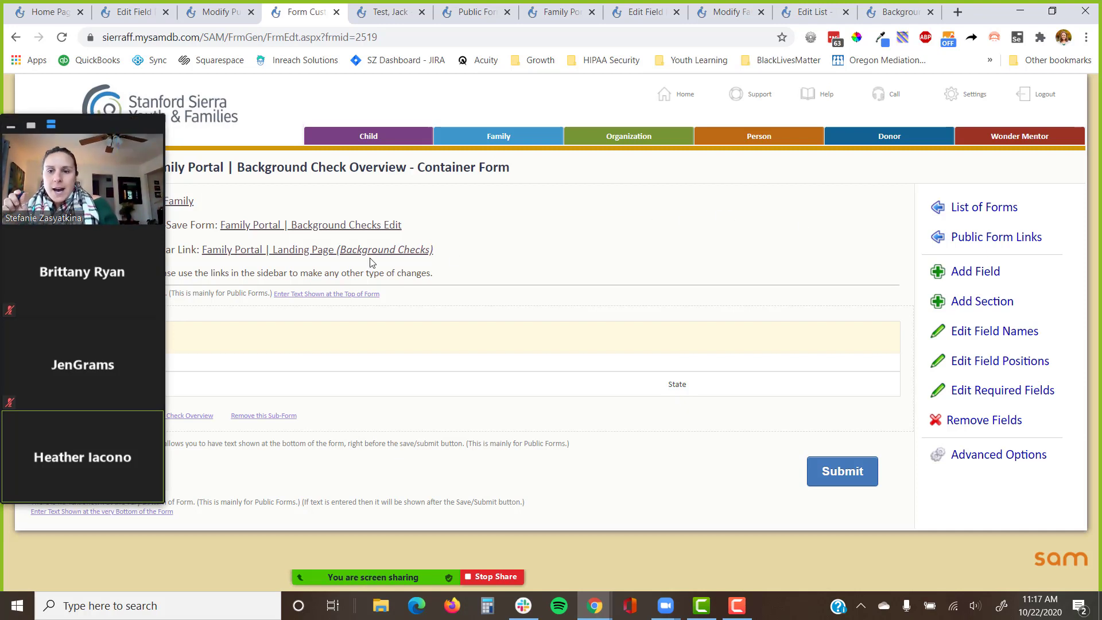
pyautogui.moveTo(86, 134); pyautogui.dragTo(41, 460)
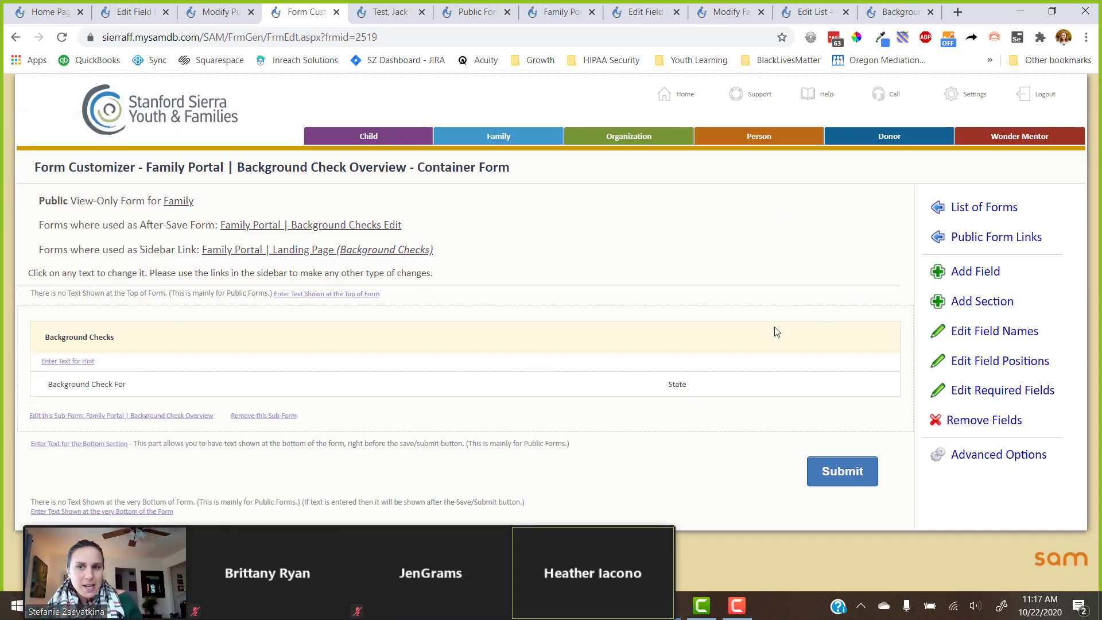
pyautogui.click(968, 455)
pyautogui.scroll(-1, 970, 459)
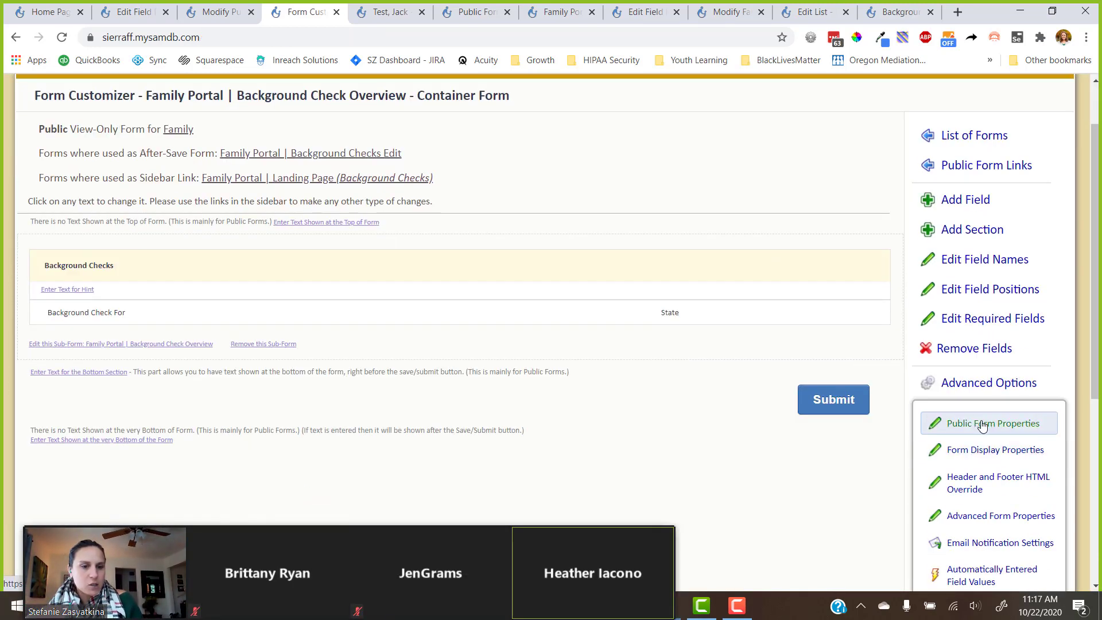
pyautogui.click(982, 428)
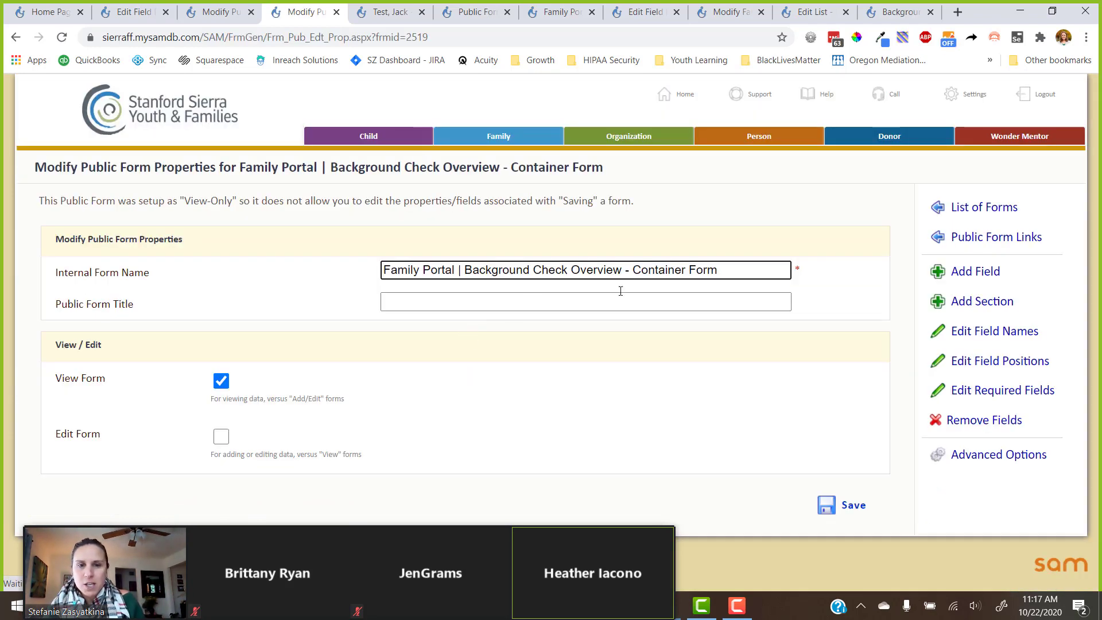
pyautogui.click(558, 307)
pyautogui.write('Bac')
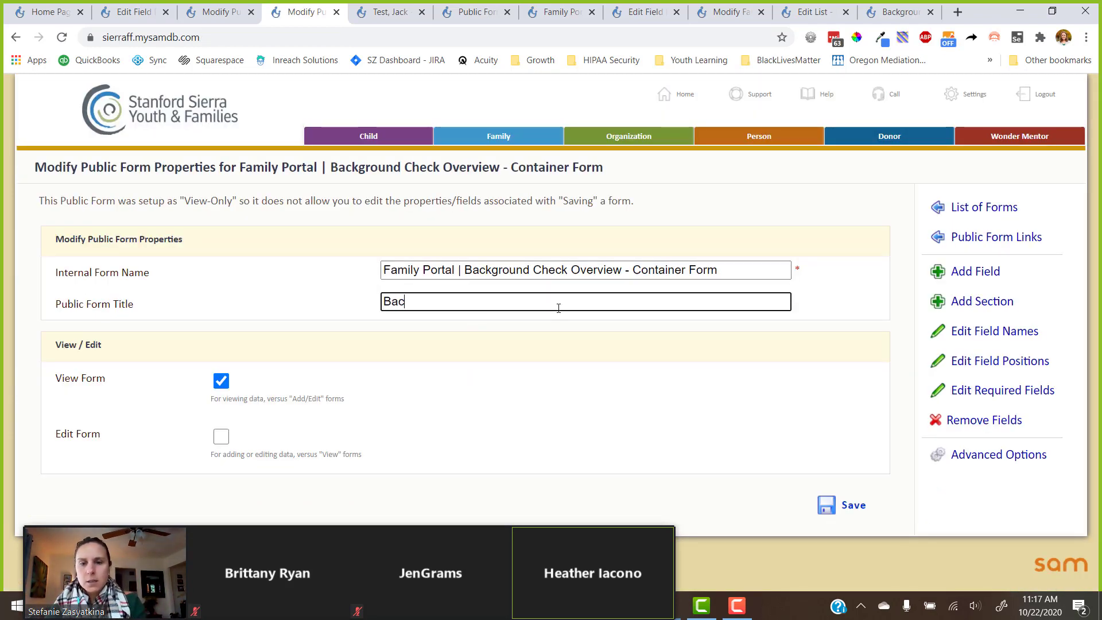
pyautogui.write('kground Checks')
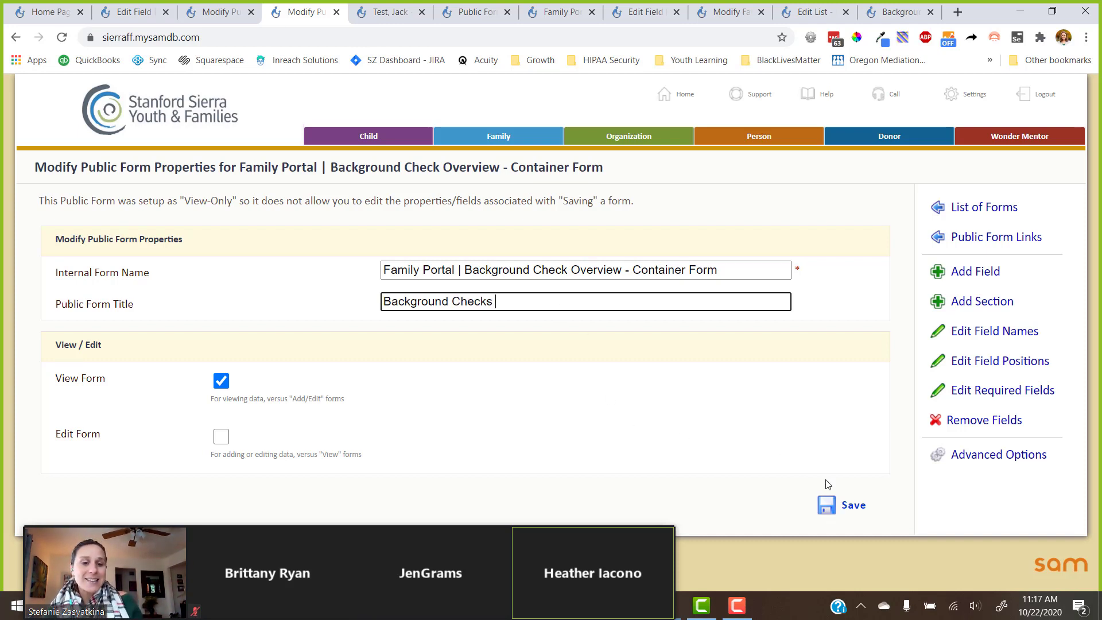
pyautogui.click(842, 504)
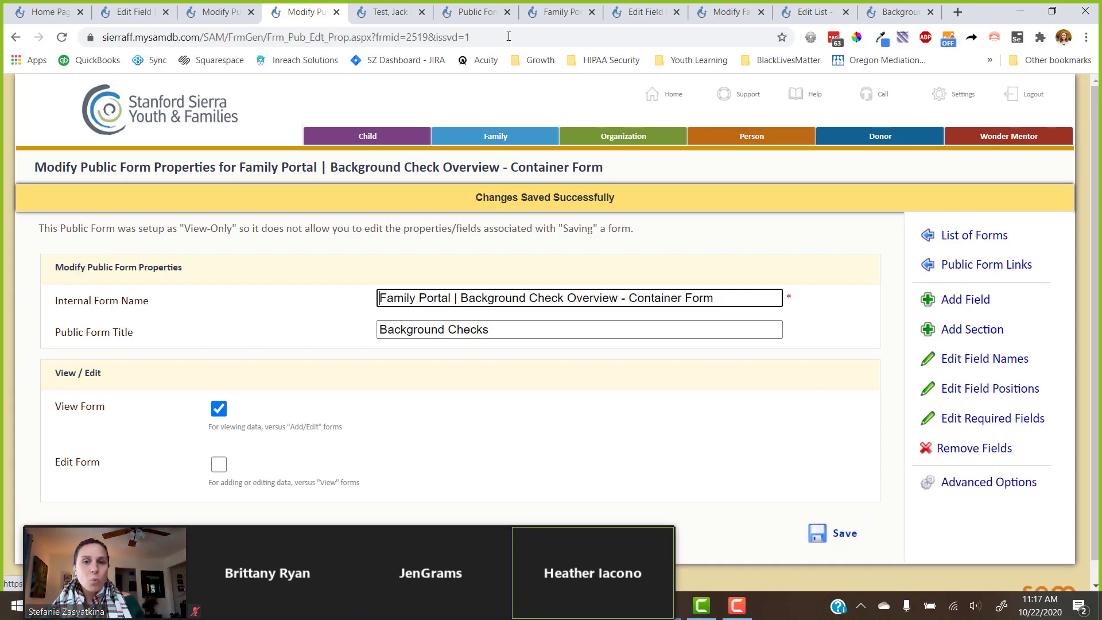
# Reload the Family Portal Background Check Overview page to show the Background Checks list with OR and CA.
pyautogui.click(556, 12)
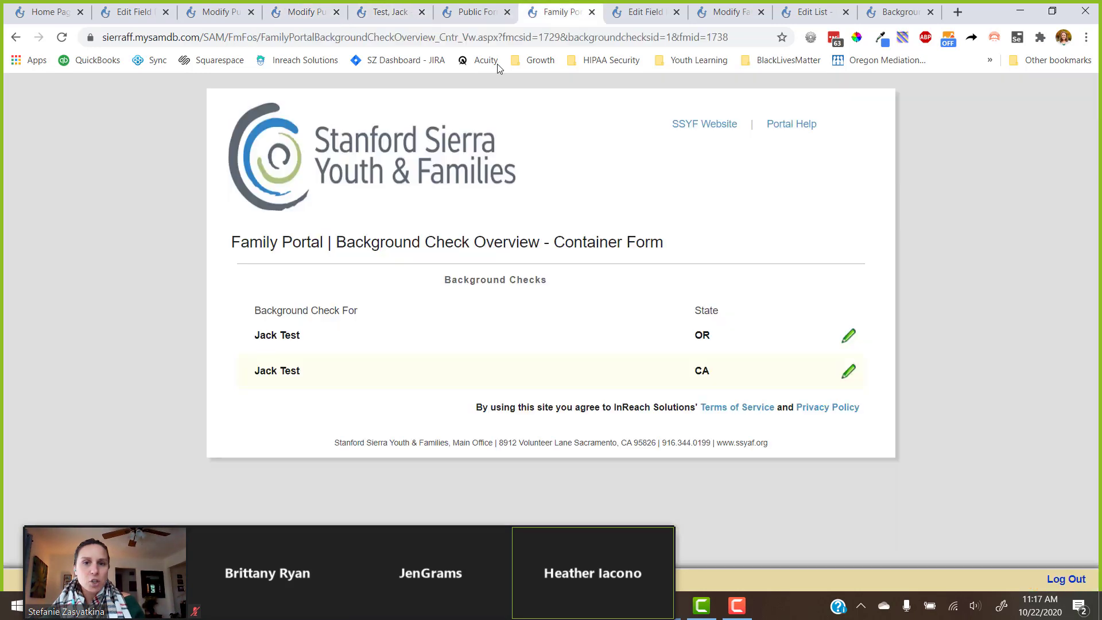
pyautogui.click(62, 38)
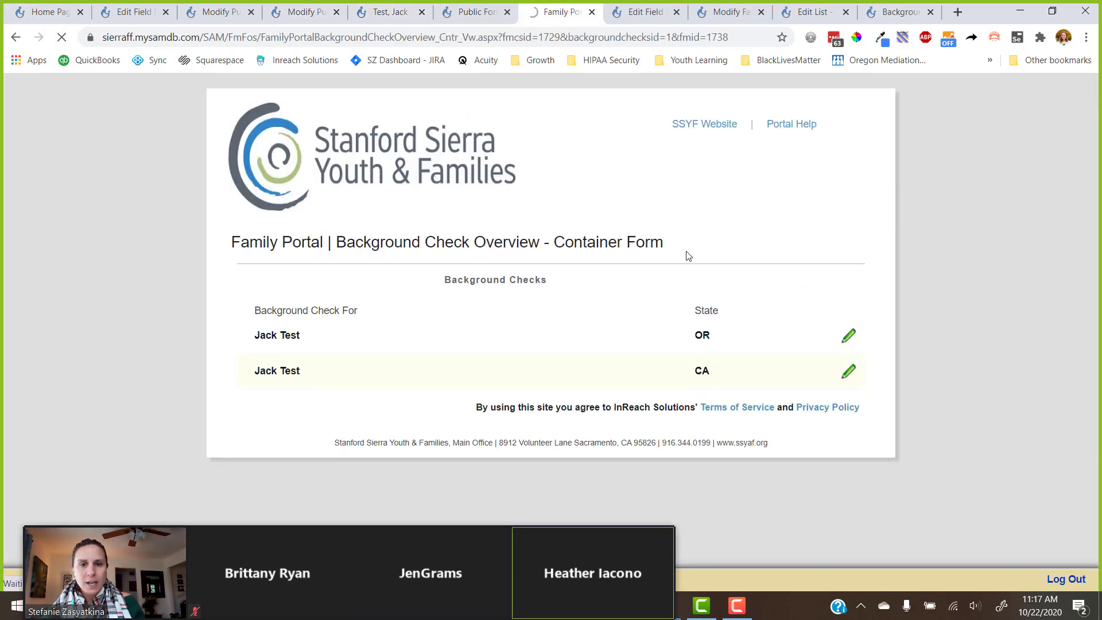
pyautogui.moveTo(664, 243); pyautogui.dragTo(229, 239)
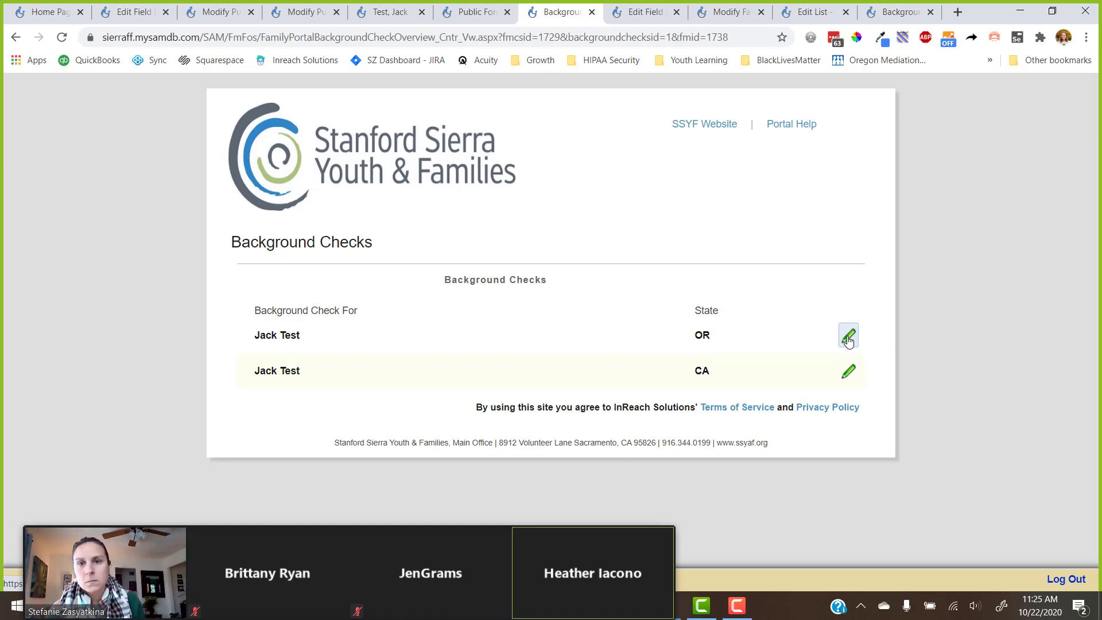
# From Public Form Links, open Settings > Checklist Configuration > Family Checklist.
pyautogui.click(468, 5)
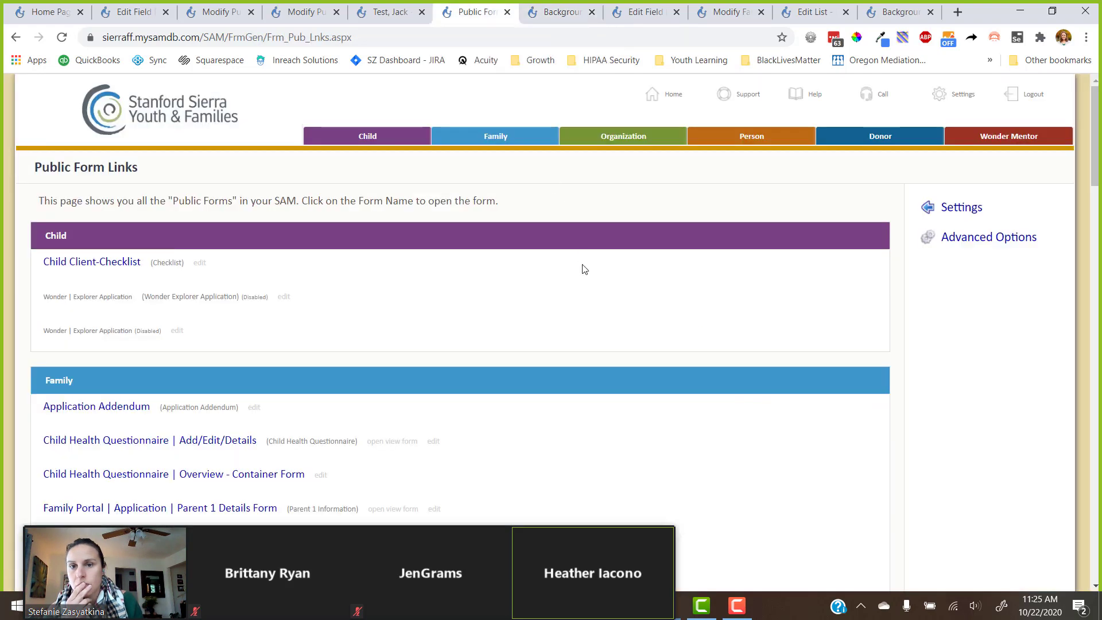
pyautogui.click(974, 213)
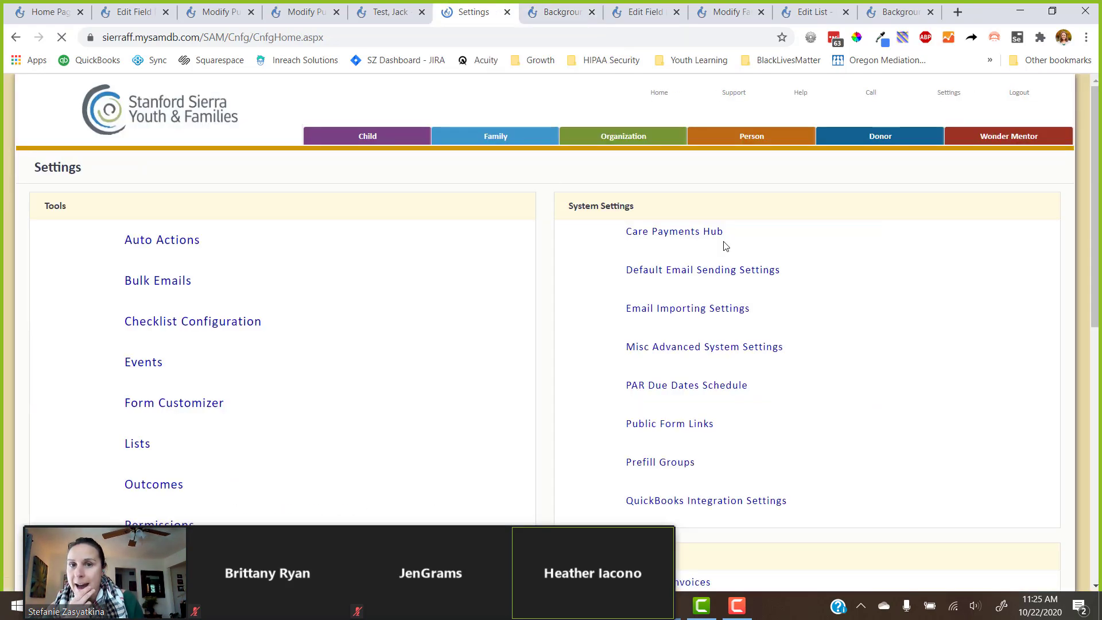
pyautogui.click(223, 323)
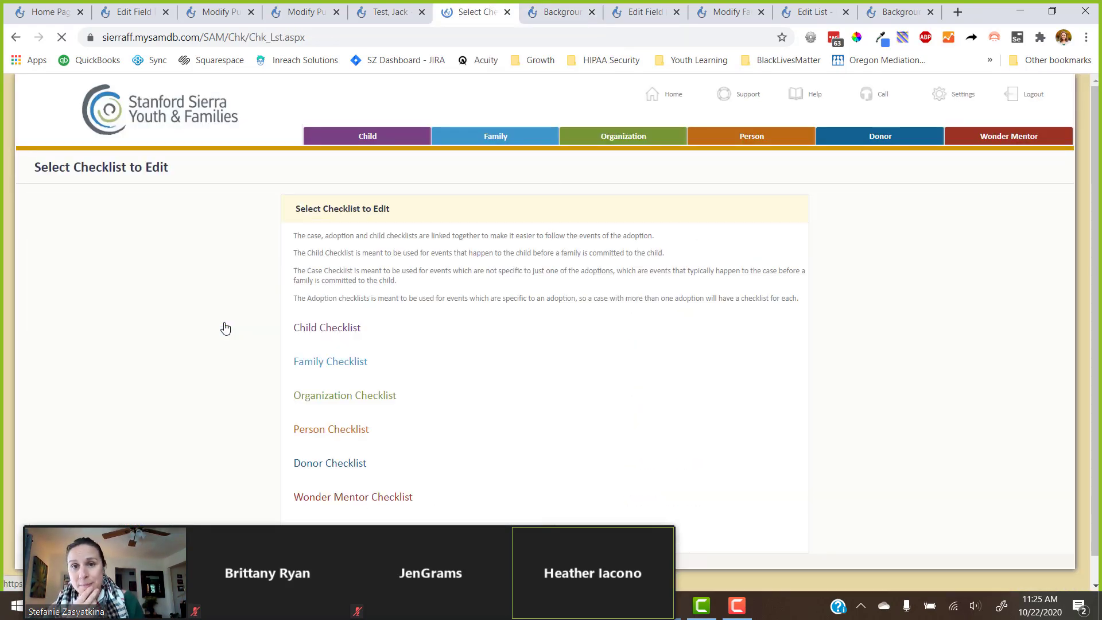
pyautogui.click(327, 363)
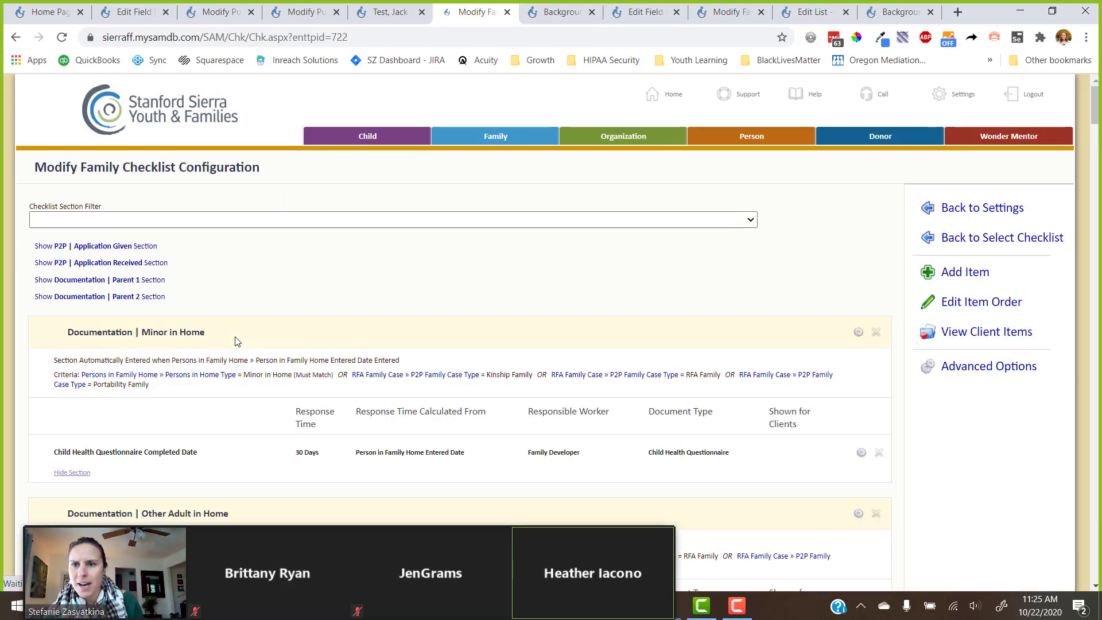
# Scroll to the Documentation | Other Adult in Home items, then bring up the test family's cover page.
pyautogui.scroll(-2, 237, 339)
pyautogui.scroll(-8, 236, 338)
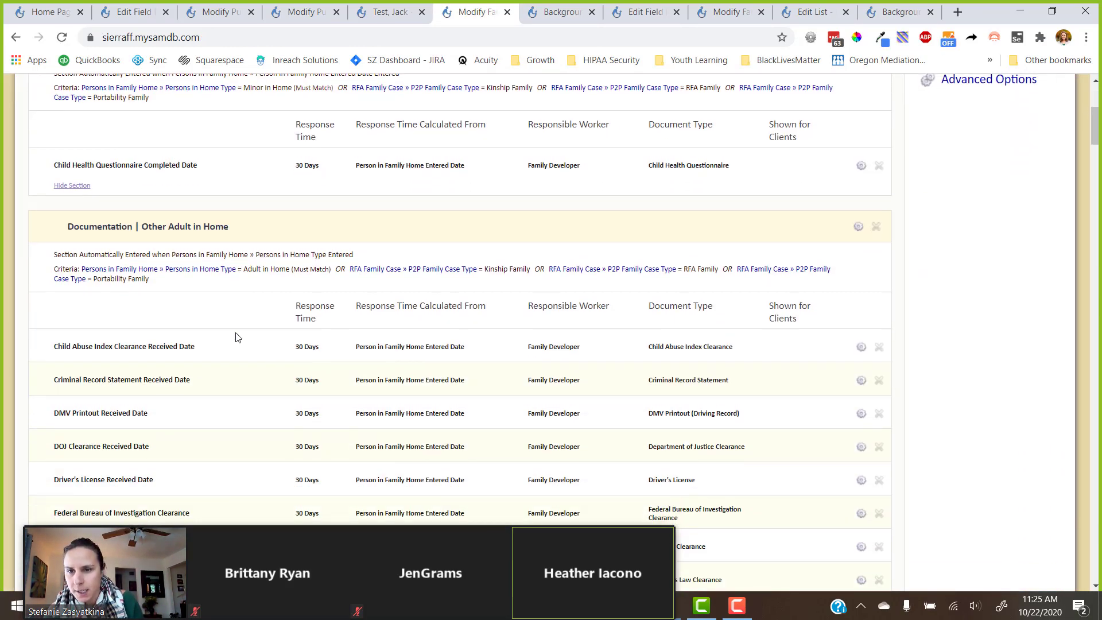
pyautogui.scroll(3, 239, 337)
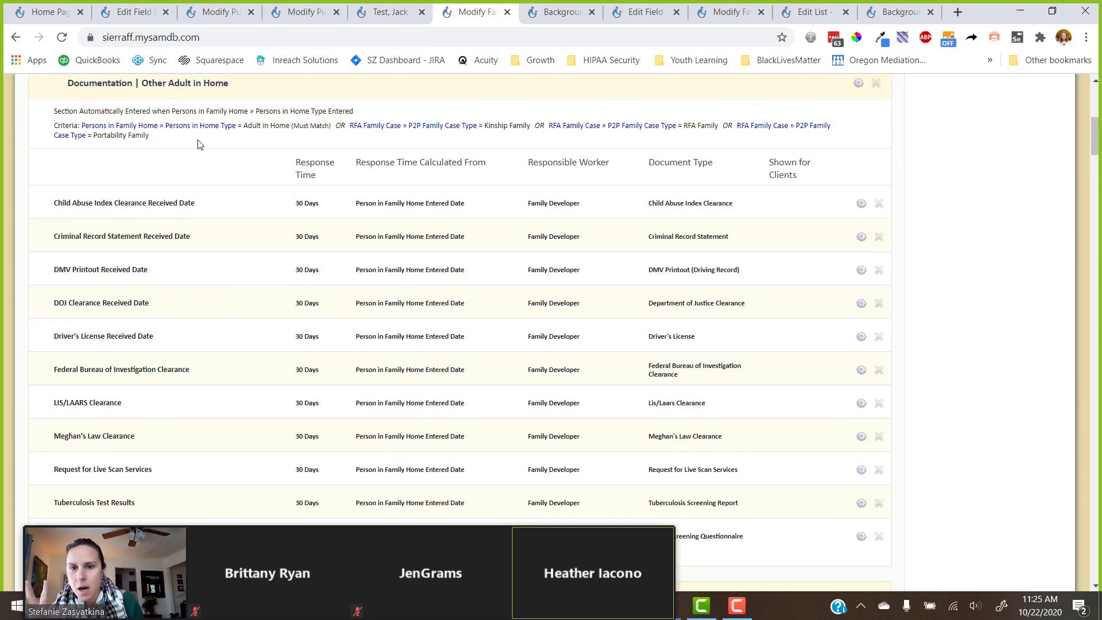
pyautogui.scroll(-1, 208, 391)
pyautogui.scroll(-1, 208, 406)
pyautogui.scroll(2, 208, 406)
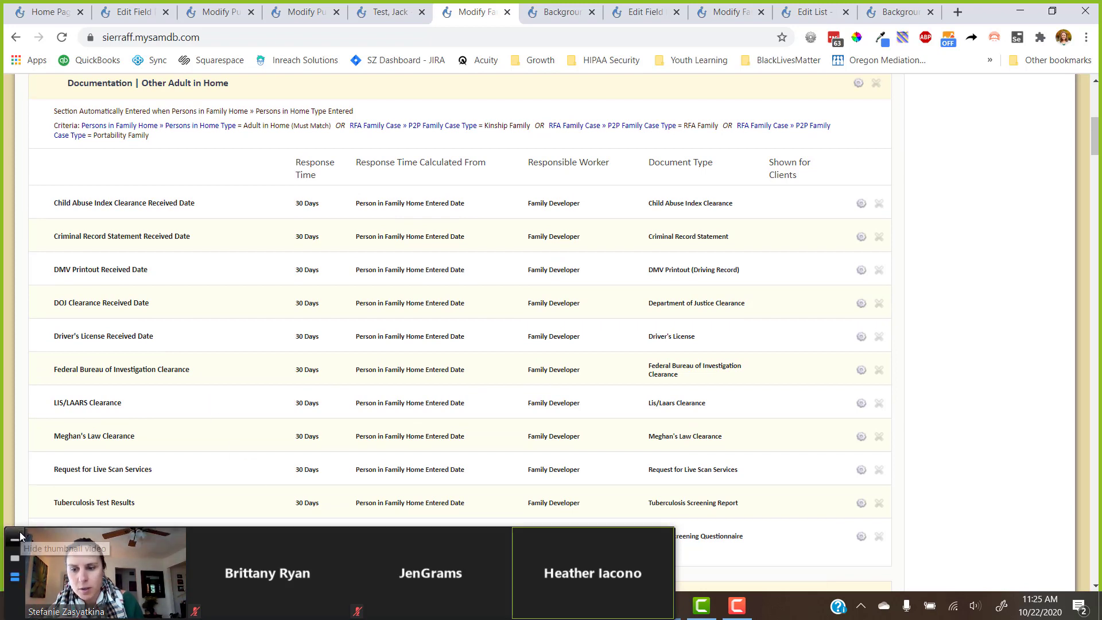
pyautogui.click(26, 532)
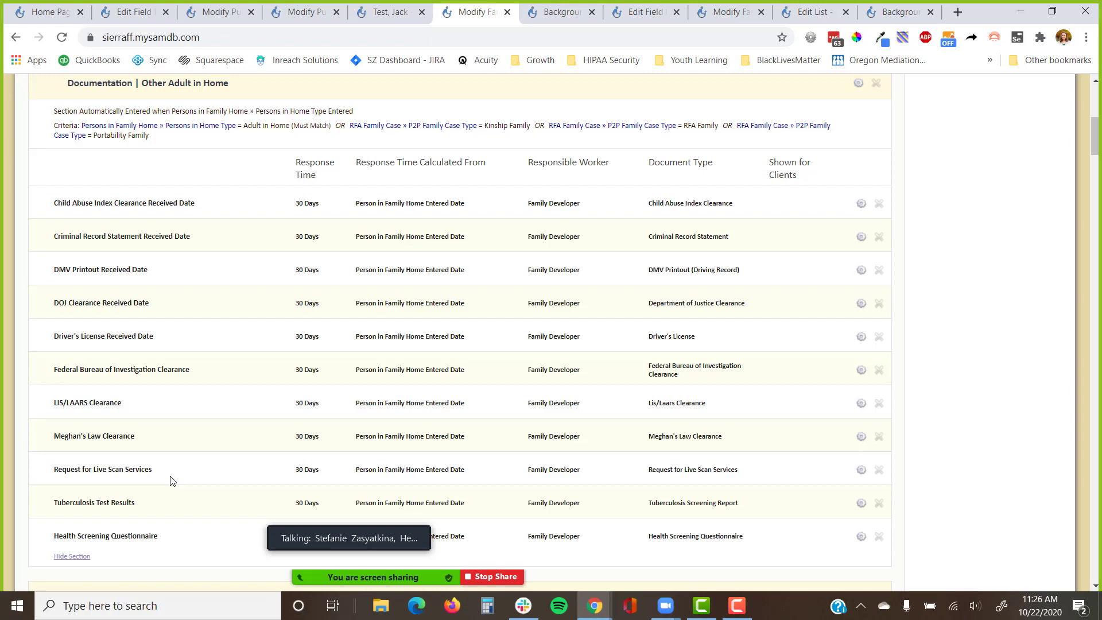
pyautogui.scroll(3, 666, 80)
# View the test family's RFA Family Case Checklist, then start typing the SAM address in a new window.
pyautogui.click(367, 16)
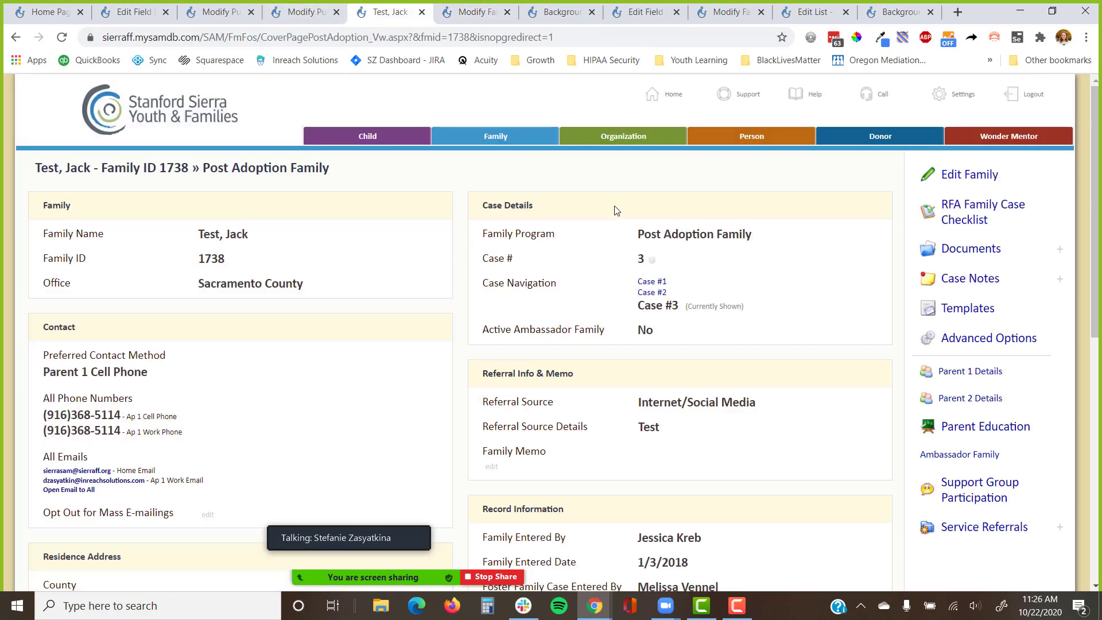
pyautogui.click(965, 221)
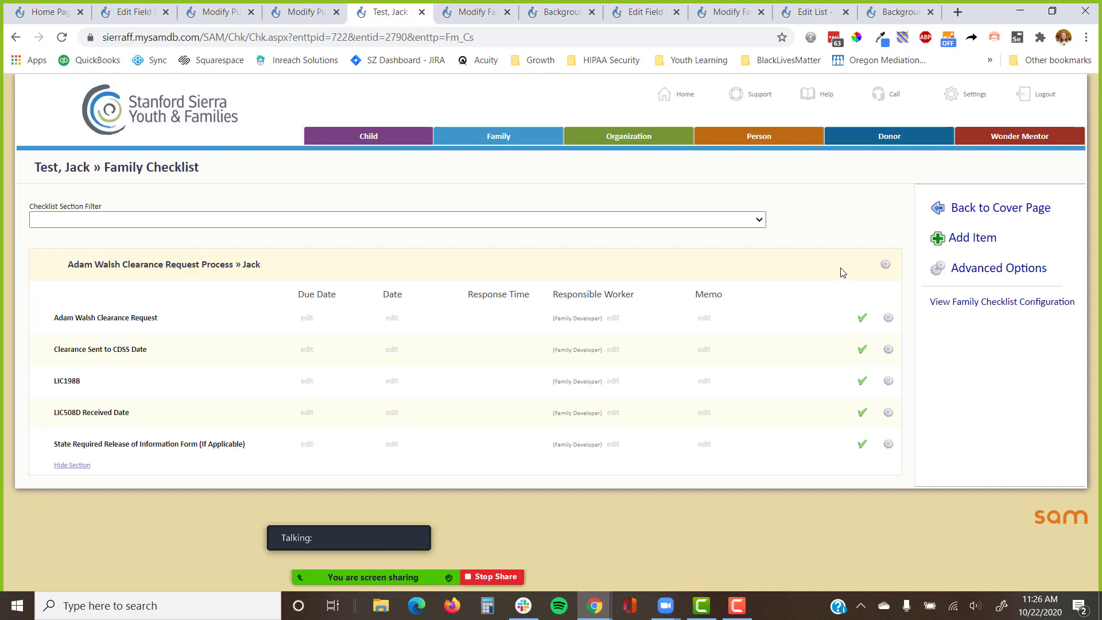
pyautogui.hotkey('ctrl', 'n')
pyautogui.write('absoluteloveadoptions.mysamdb.com')
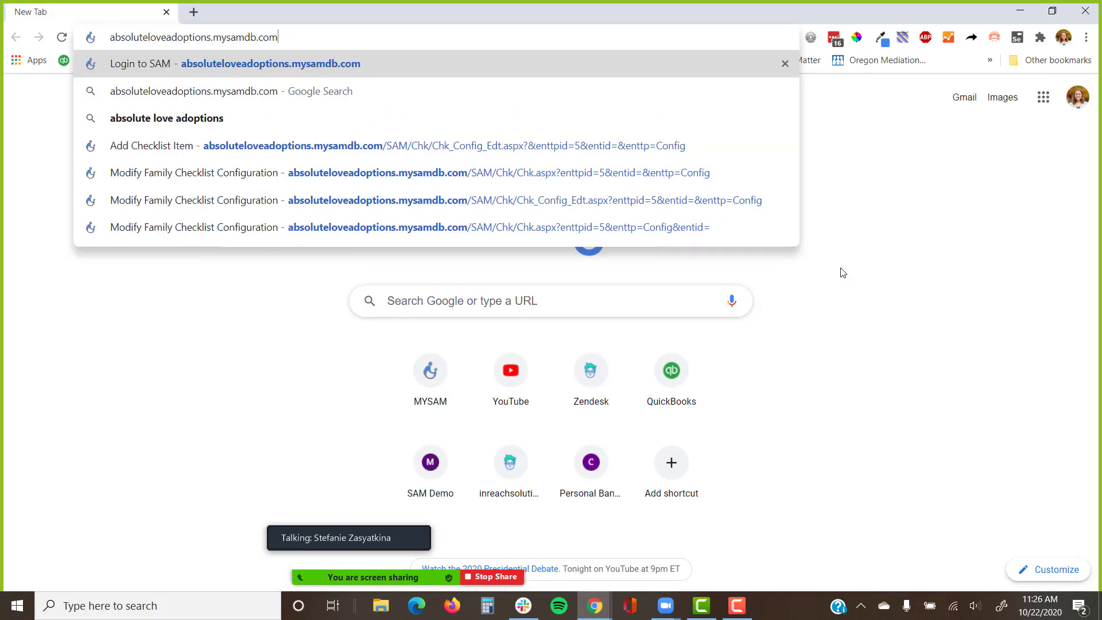
pyautogui.press('Return')
pyautogui.click(652, 466)
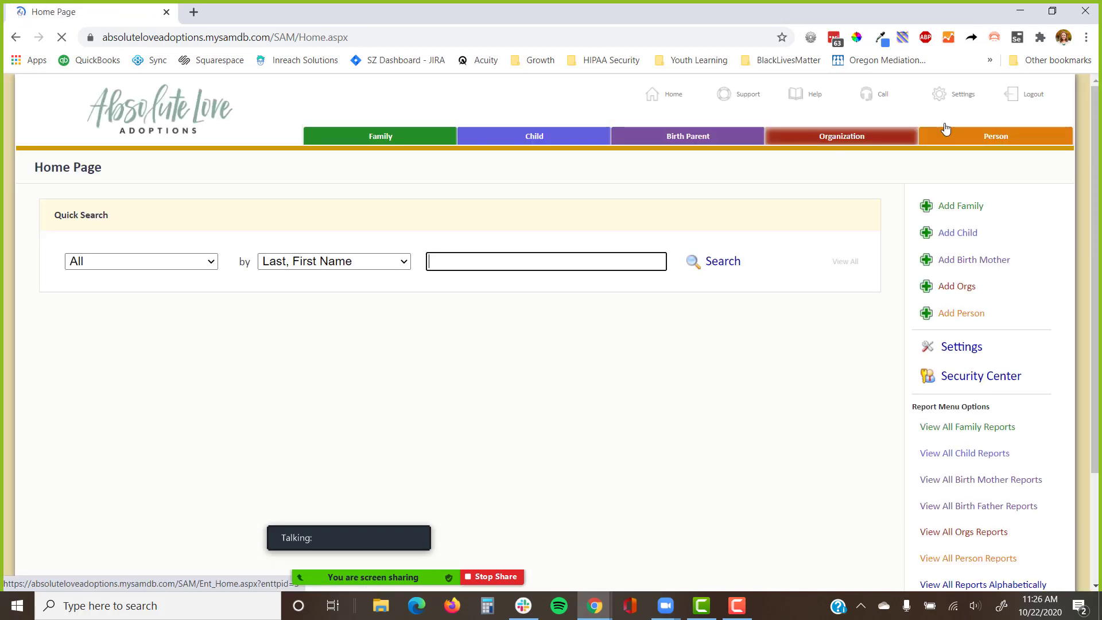
pyautogui.click(953, 94)
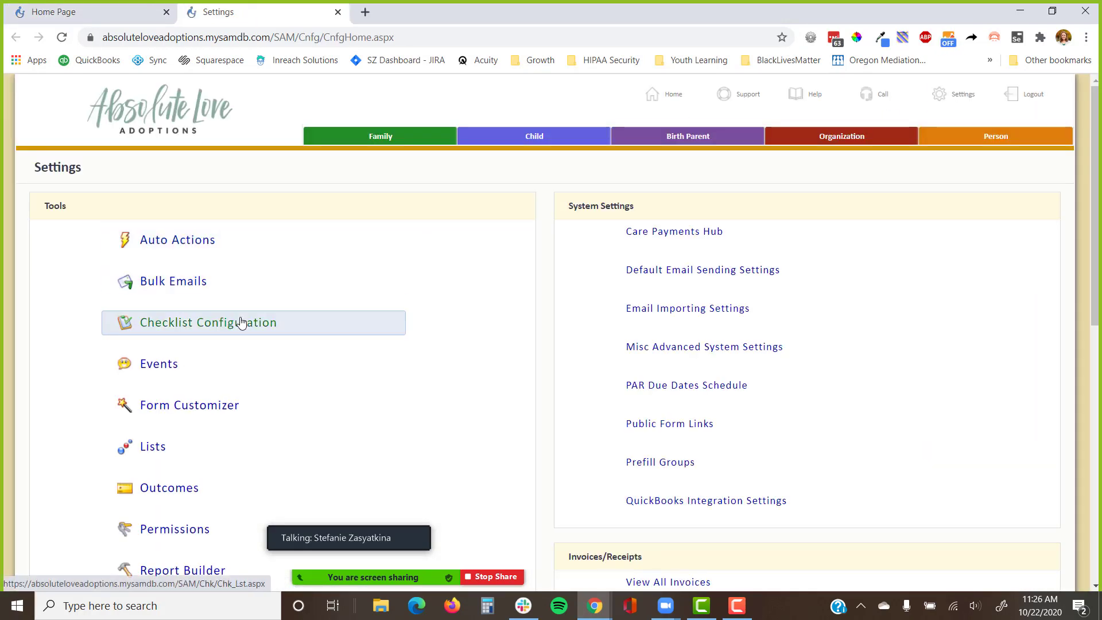
pyautogui.click(239, 322)
pyautogui.click(340, 330)
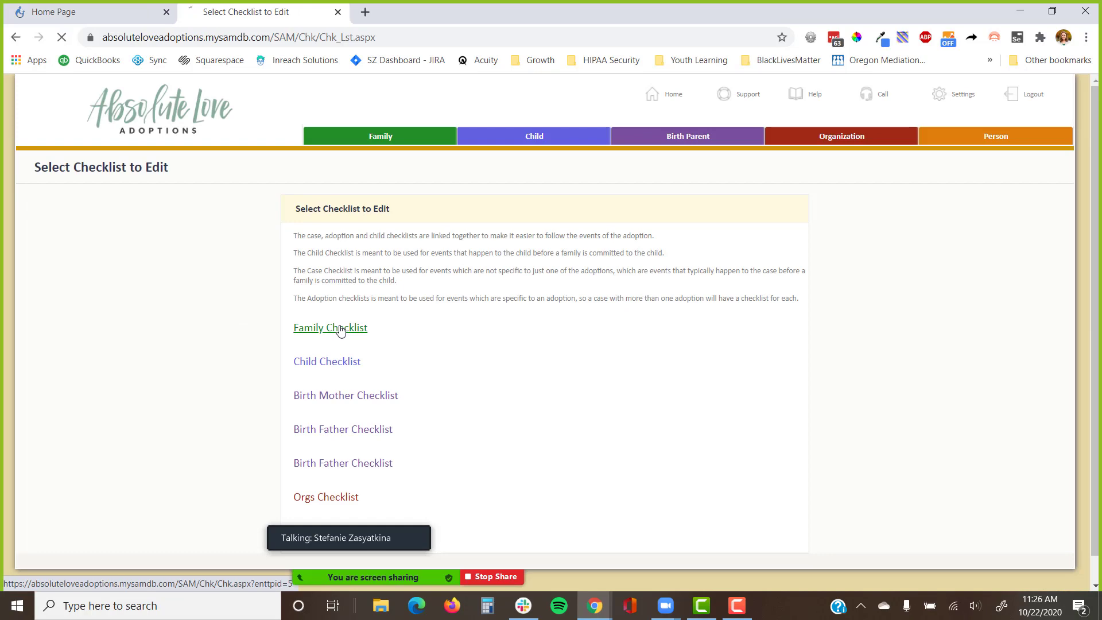
pyautogui.scroll(-6, 345, 313)
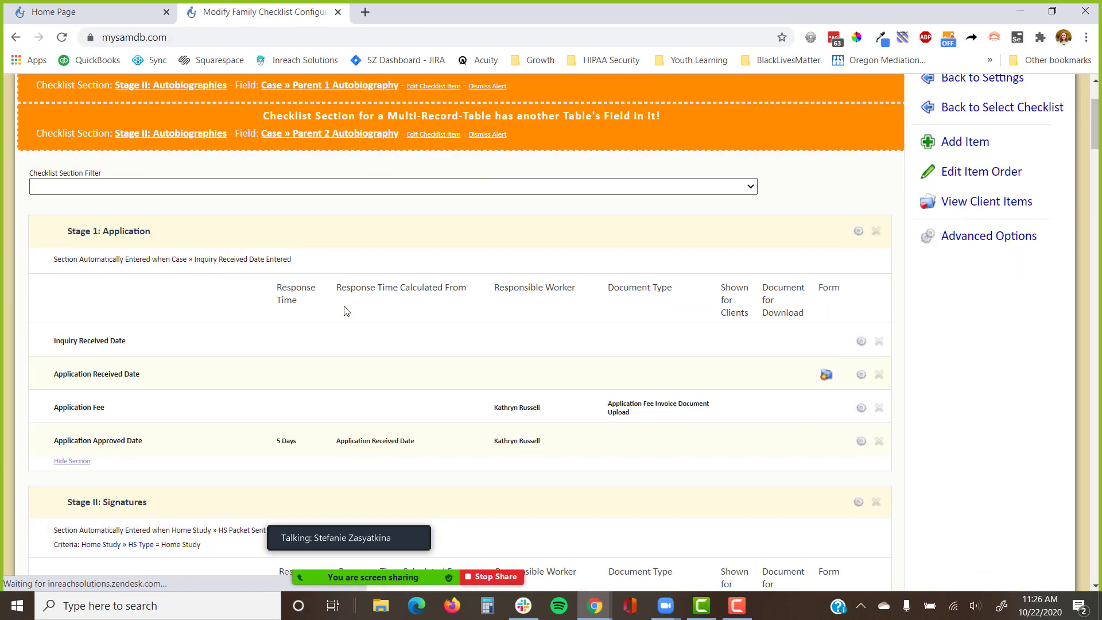
pyautogui.scroll(-7, 115, 316)
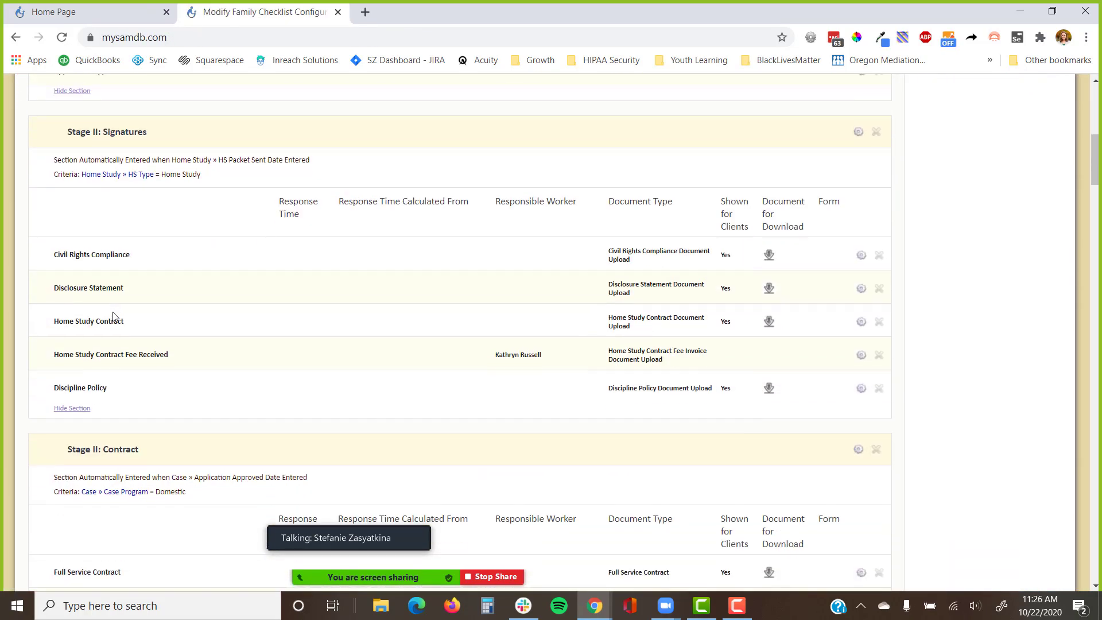
pyautogui.scroll(-1, 124, 315)
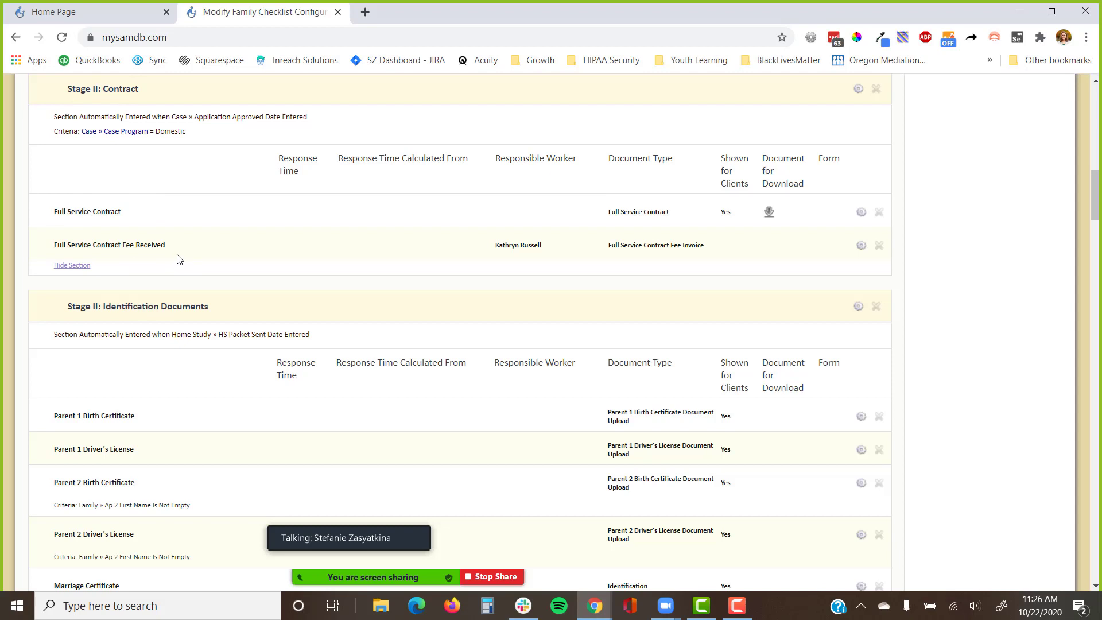
pyautogui.scroll(-6, 178, 260)
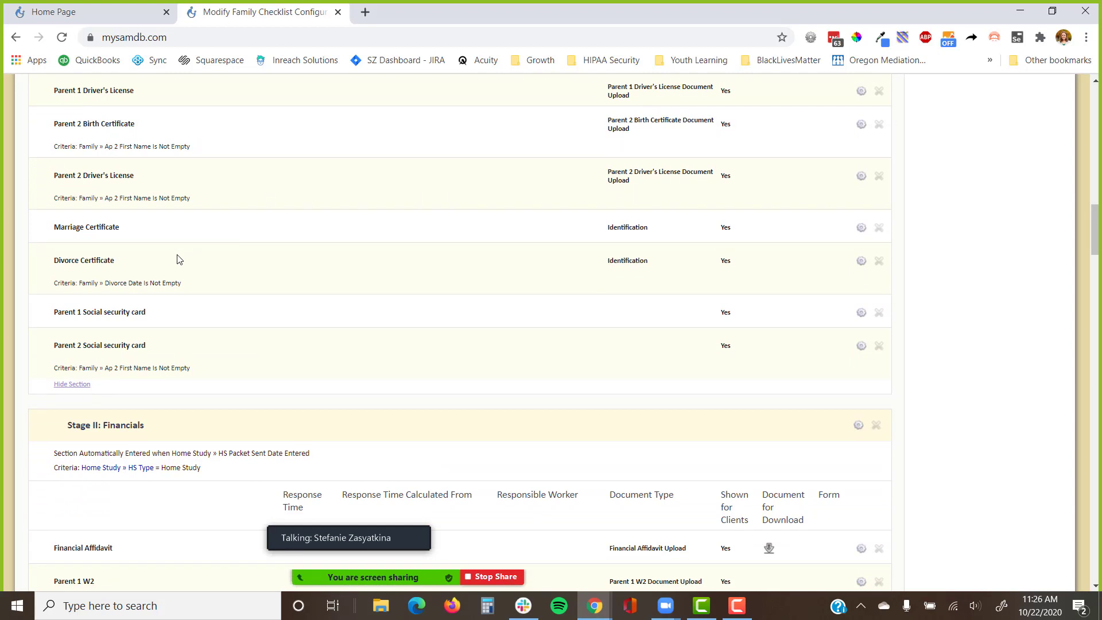
pyautogui.scroll(-1, 178, 259)
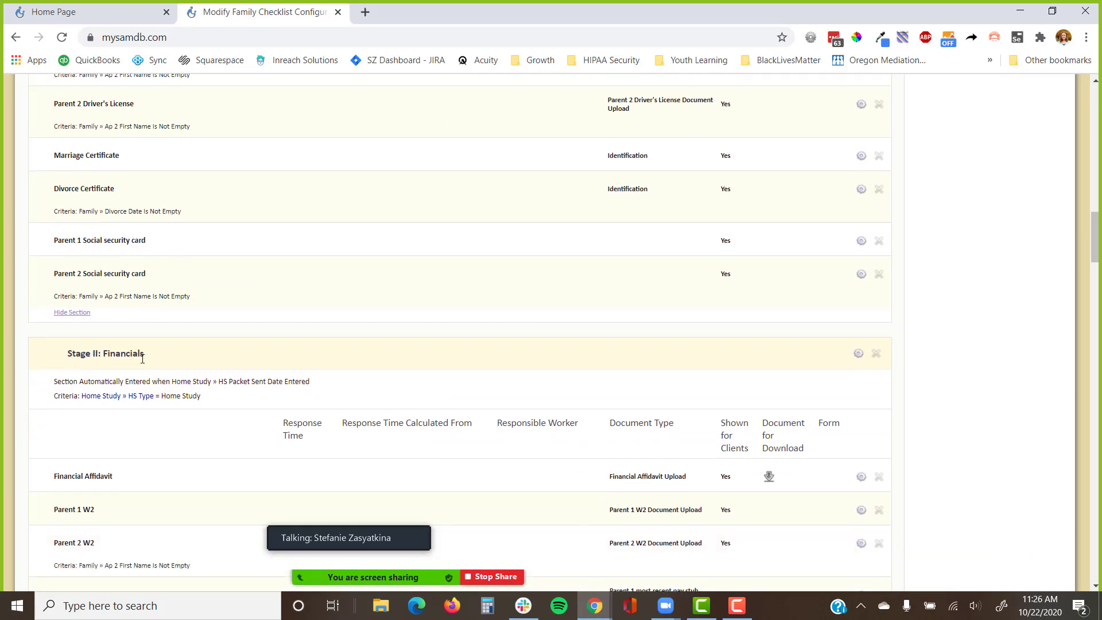
pyautogui.hotkey('alt', 'Tab')
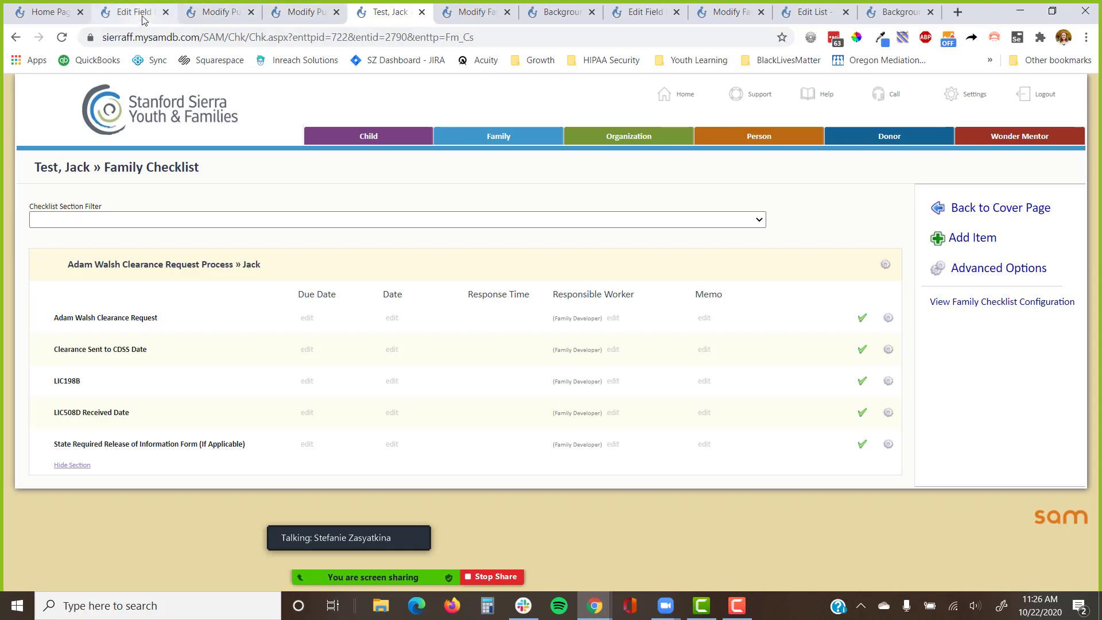
pyautogui.hotkey('alt', 'Tab')
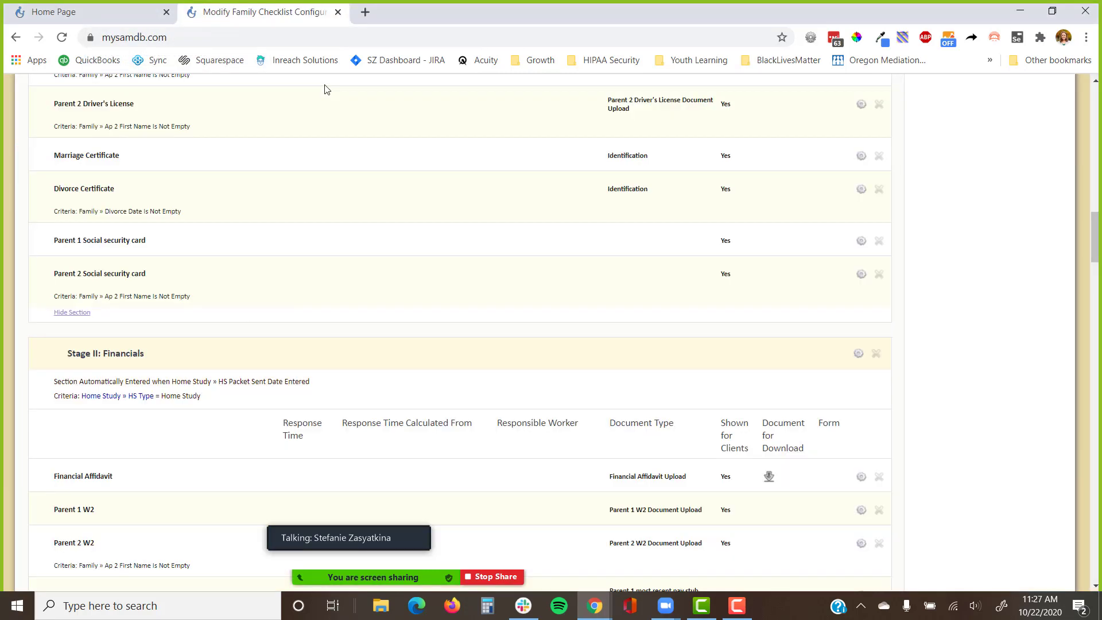
pyautogui.scroll(18, 505, 196)
# Open Family in a new window, search 'test', open the test family and copy its email address.
pyautogui.rightClick(428, 137)
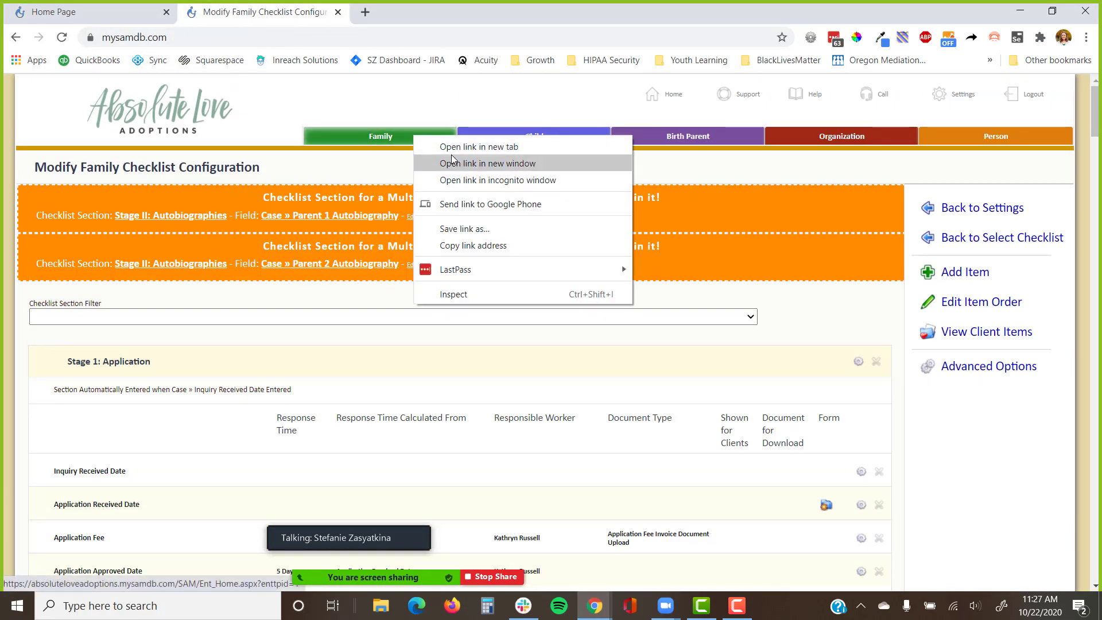
pyautogui.click(453, 160)
pyautogui.write('test')
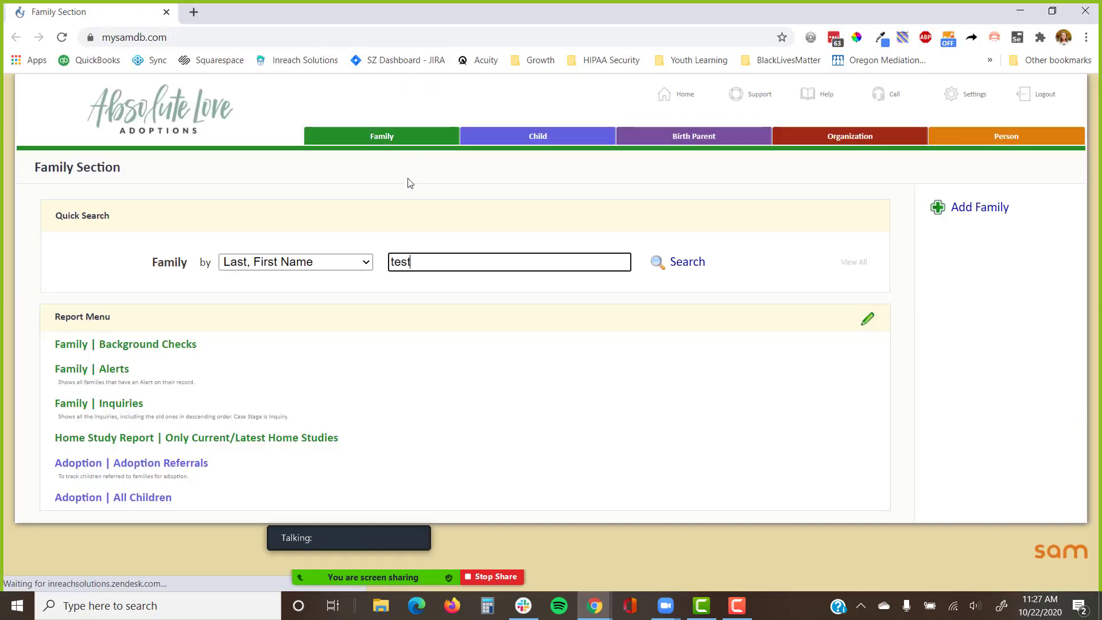
pyautogui.click(190, 368)
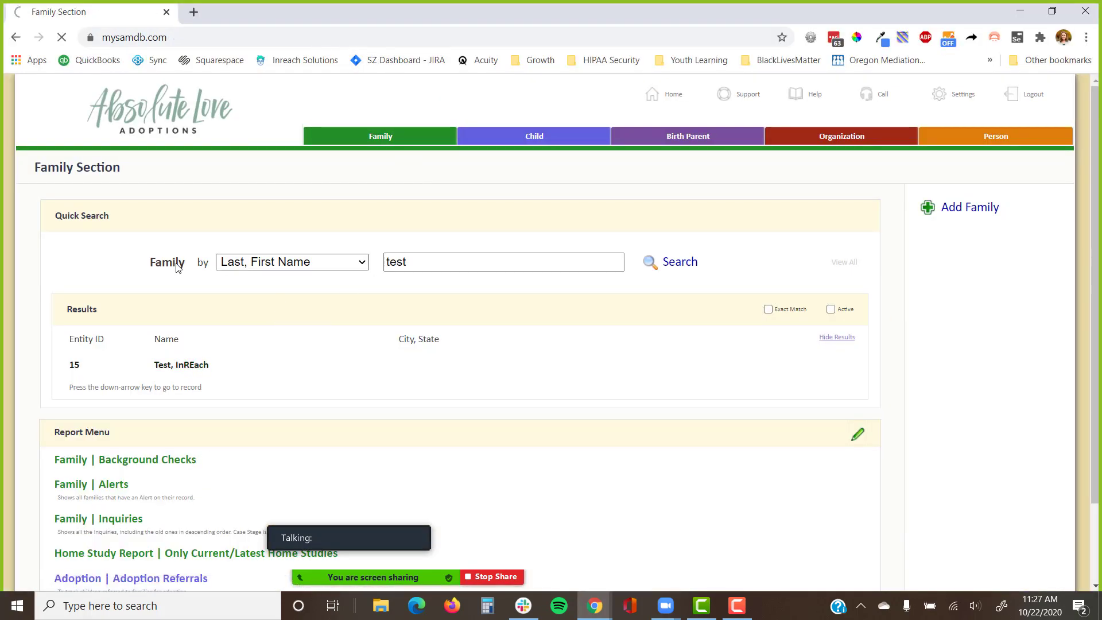
pyautogui.scroll(-2, 92, 382)
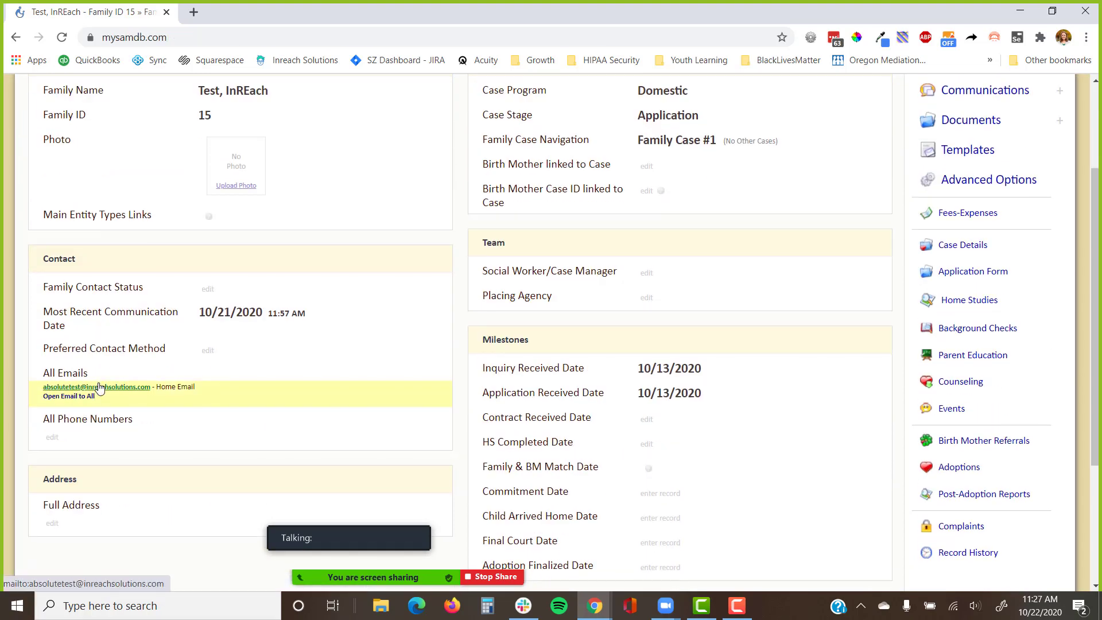
pyautogui.rightClick(99, 386)
pyautogui.click(173, 493)
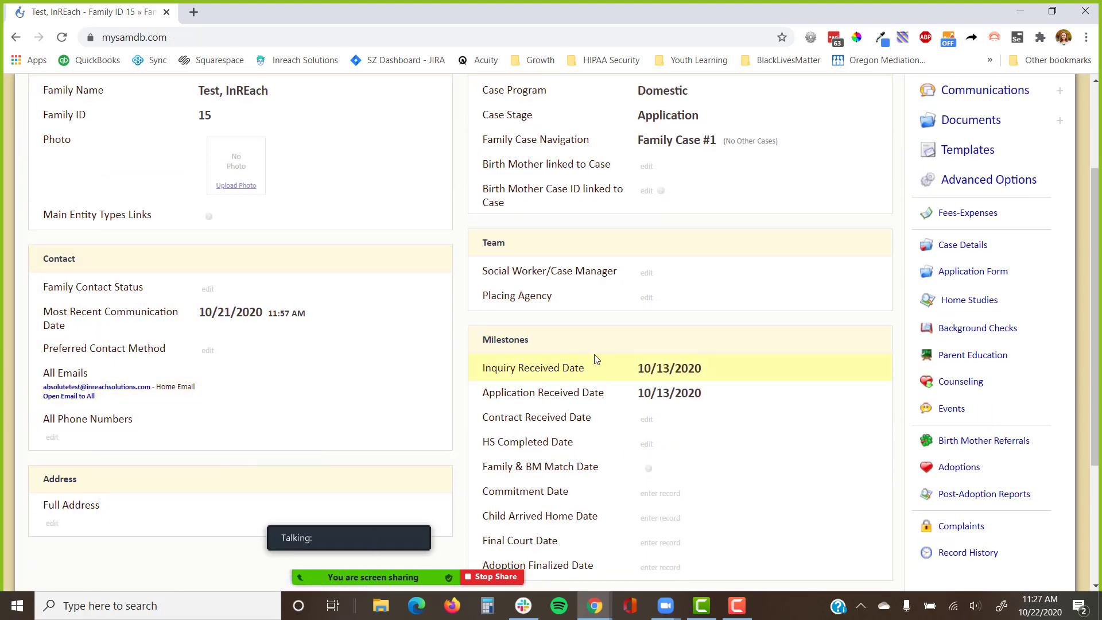
# Go to Settings > Public Form Links.
pyautogui.scroll(3, 594, 354)
pyautogui.click(958, 101)
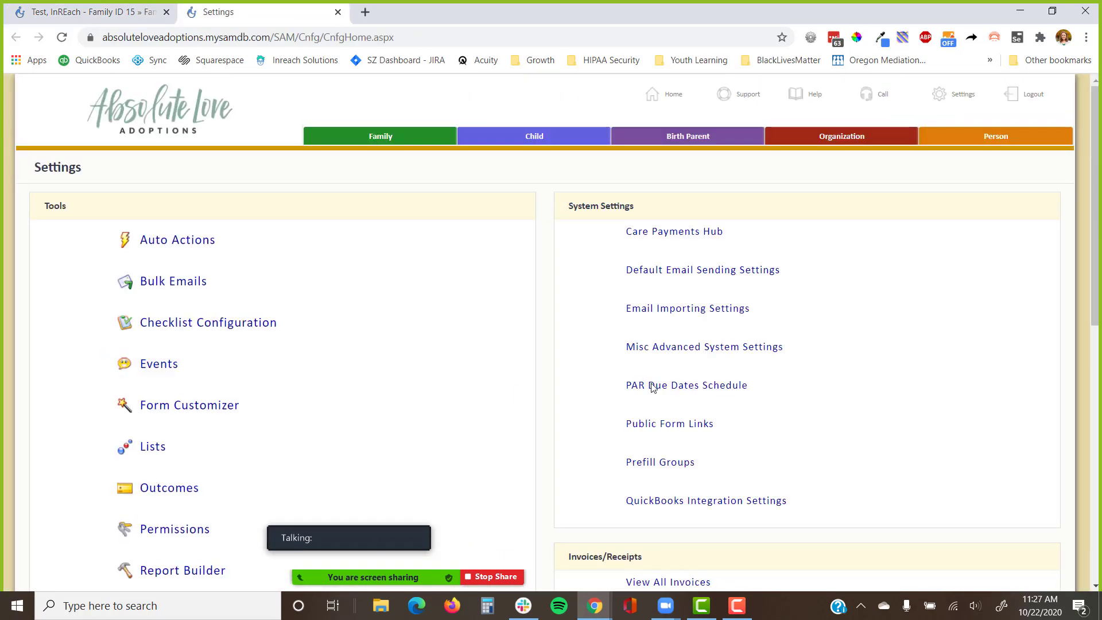
pyautogui.click(670, 424)
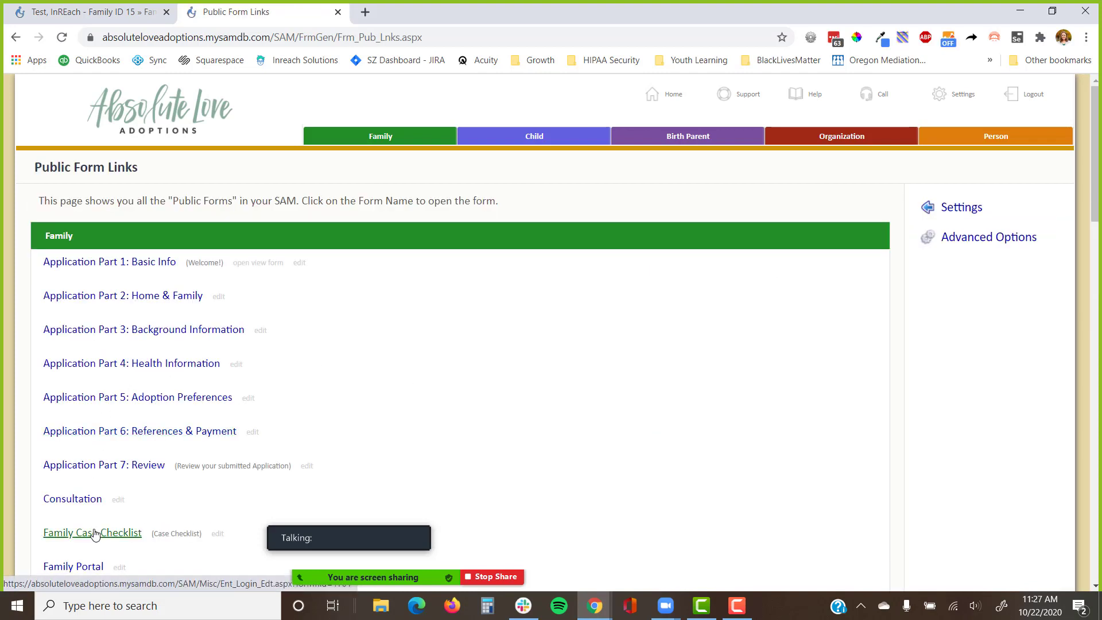
# Log into the Family Portal with the pasted family email and the account password.
pyautogui.click(93, 564)
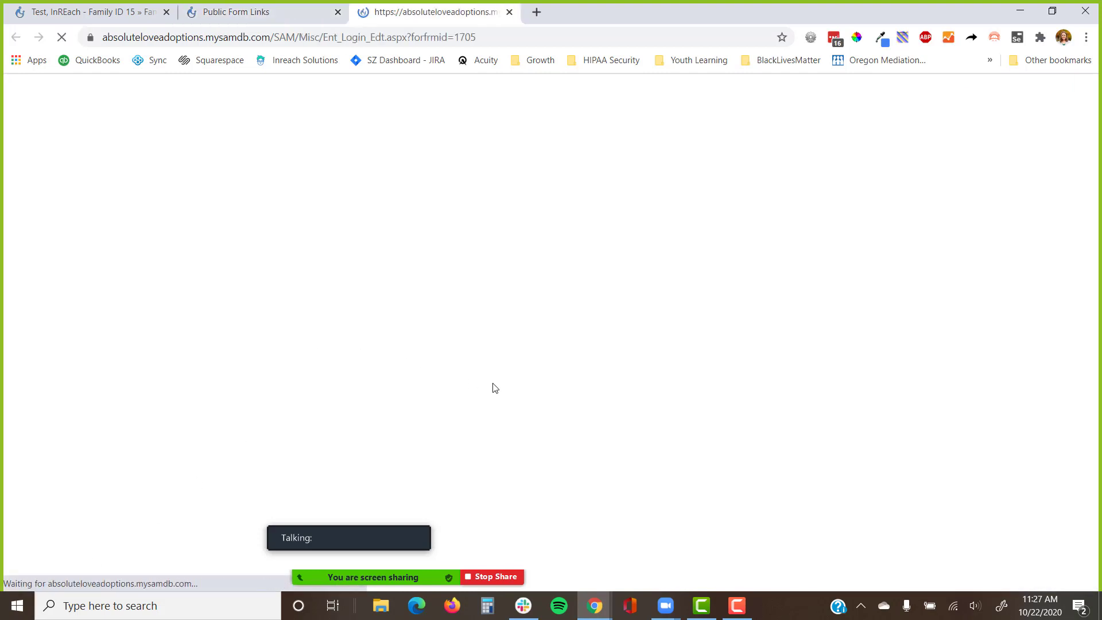
pyautogui.hotkey('ctrl', 'v')
pyautogui.press('Tab')
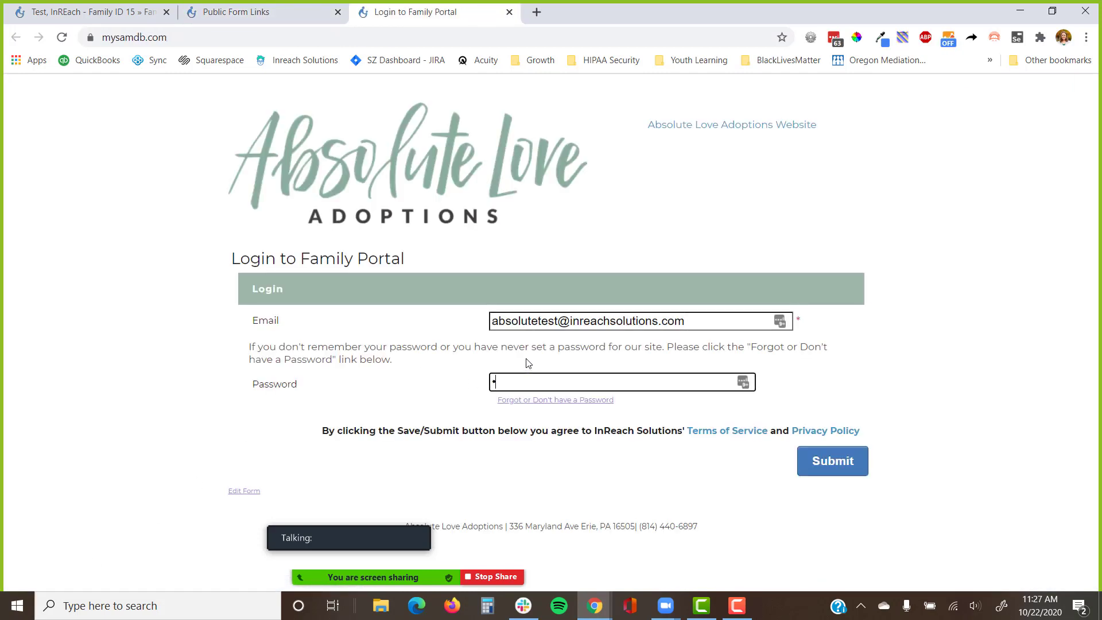
pyautogui.write('•••••••••••')
pyautogui.press('Return')
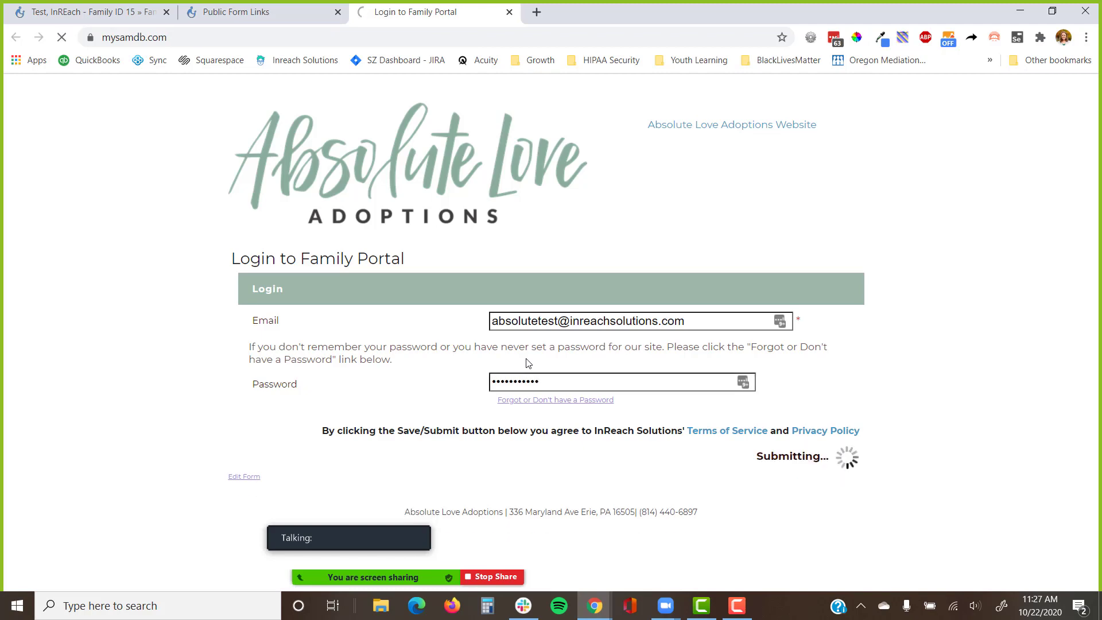
# Open the Your Case Checklist page, decline LastPass saving, and scroll through the checklist stages.
pyautogui.scroll(-2, 578, 325)
pyautogui.scroll(1, 577, 325)
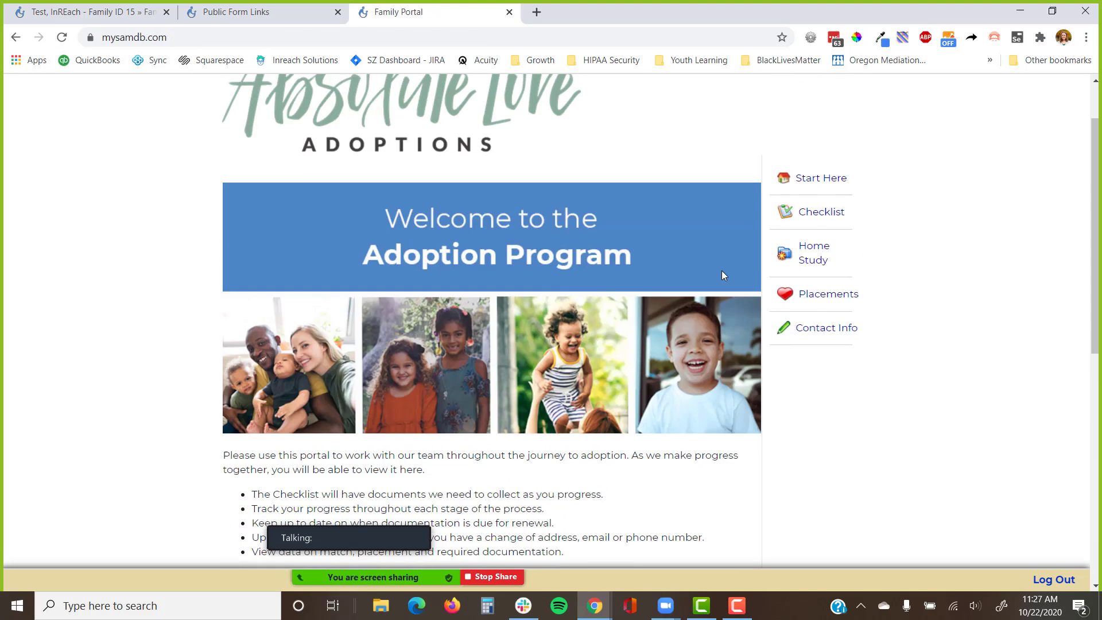
pyautogui.click(820, 216)
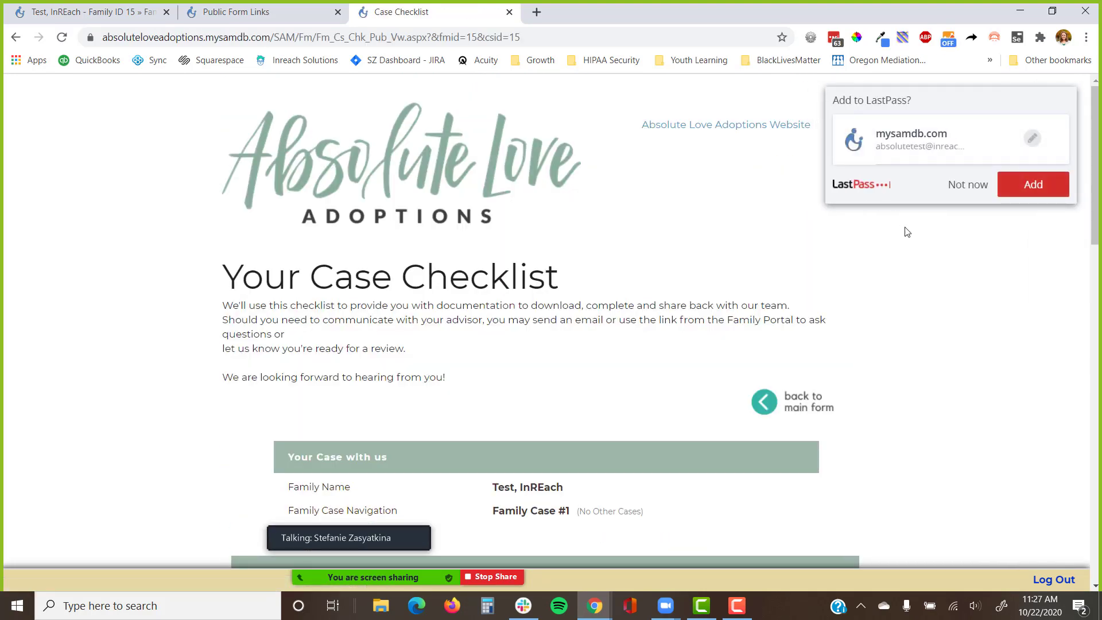
pyautogui.click(968, 190)
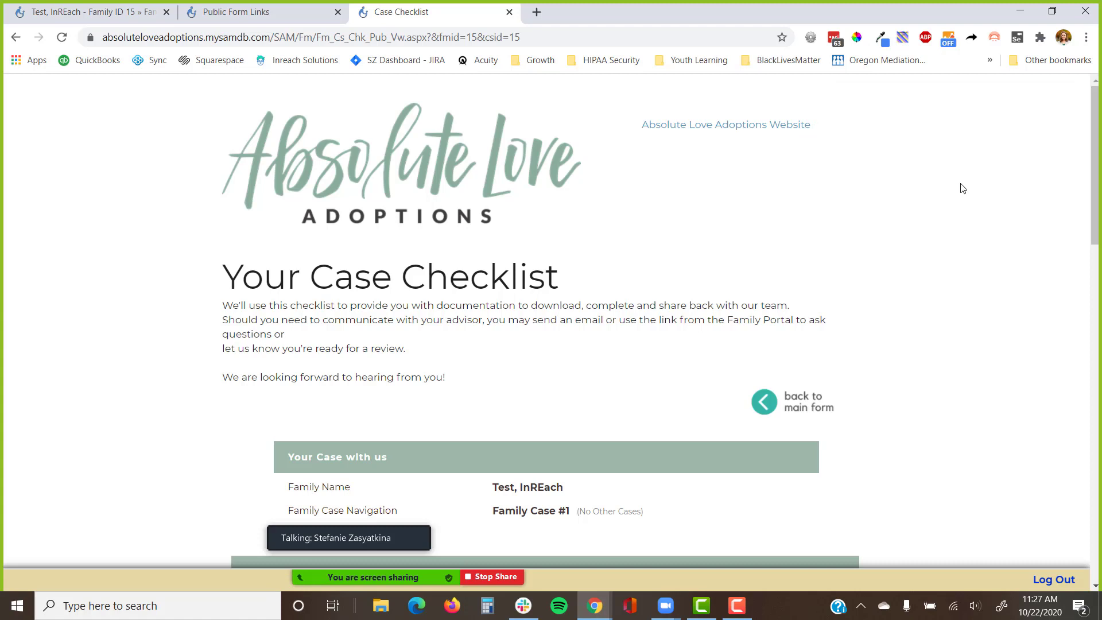
pyautogui.scroll(-3, 939, 300)
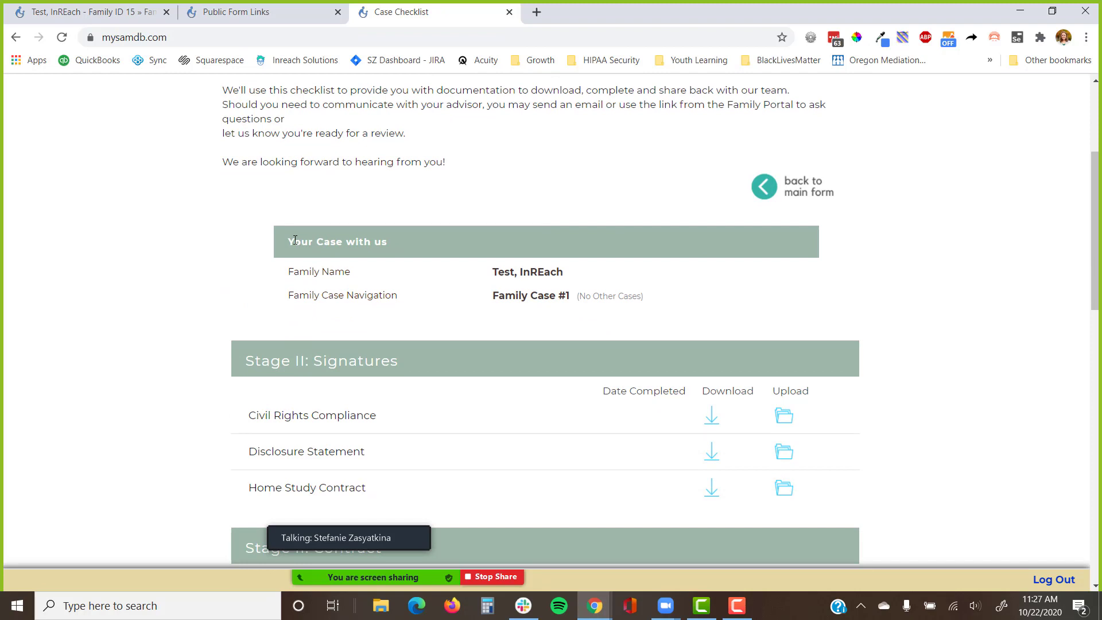
pyautogui.moveTo(293, 241); pyautogui.dragTo(449, 240)
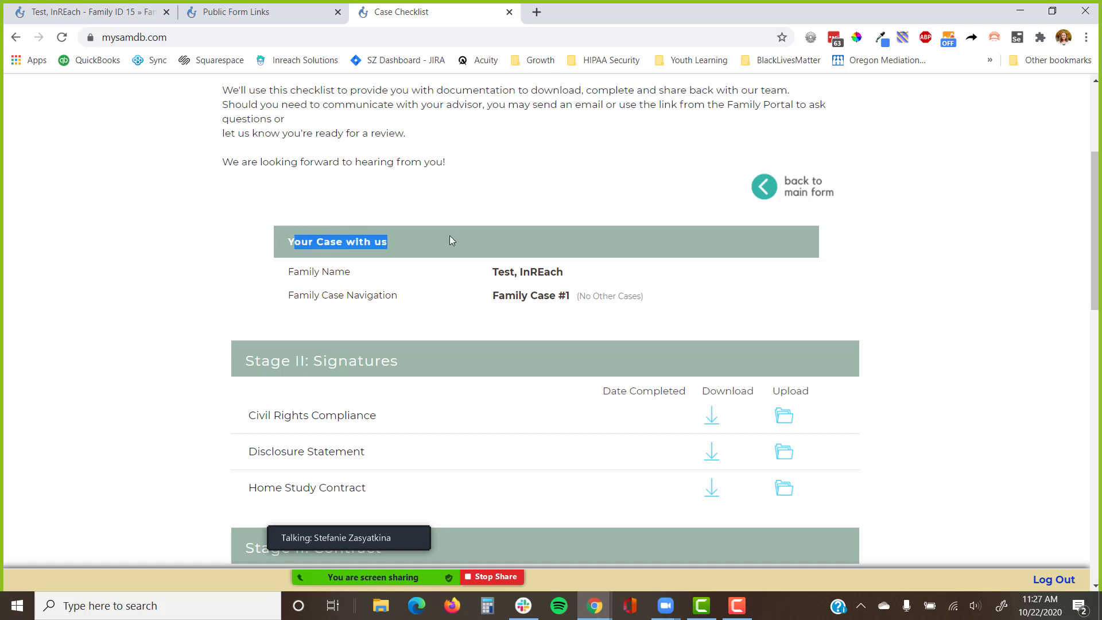
pyautogui.moveTo(253, 357); pyautogui.dragTo(502, 356)
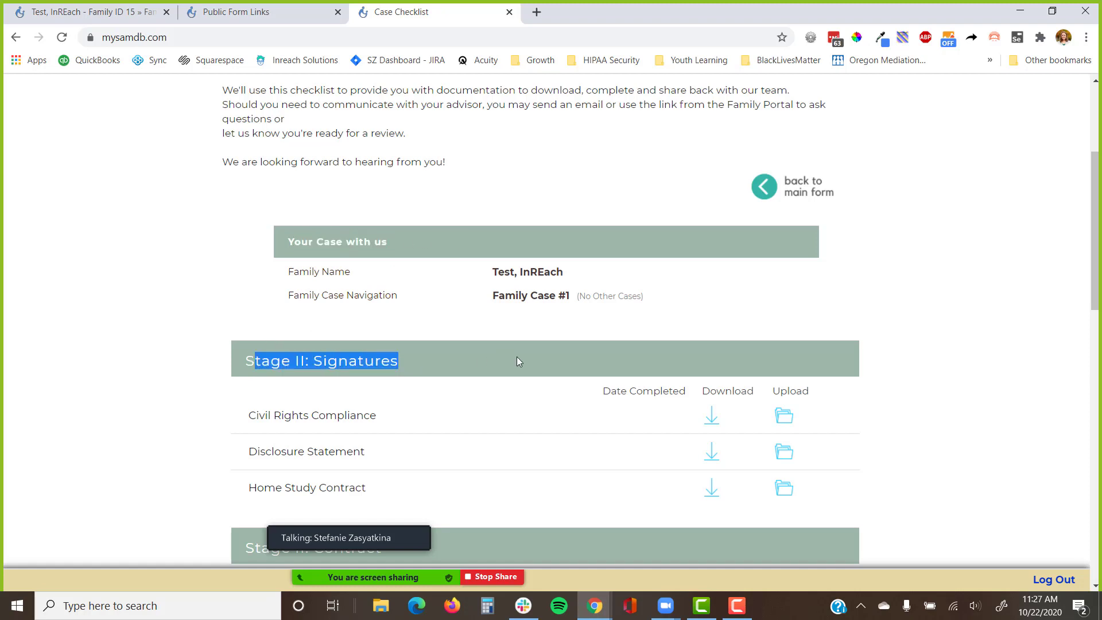
pyautogui.scroll(-3, 535, 335)
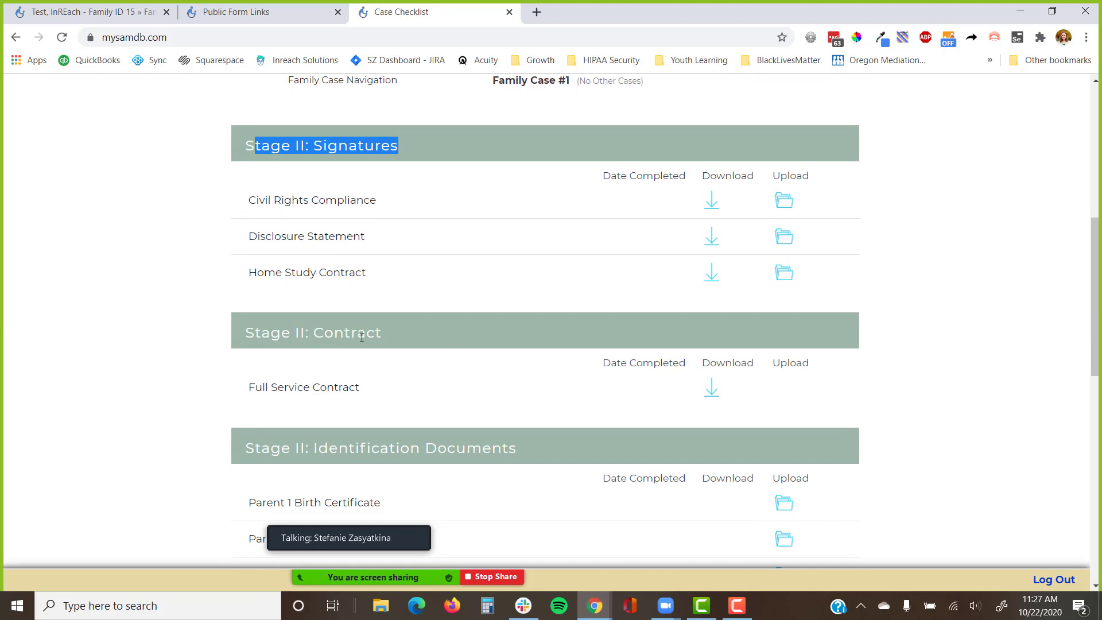
pyautogui.scroll(-3, 391, 349)
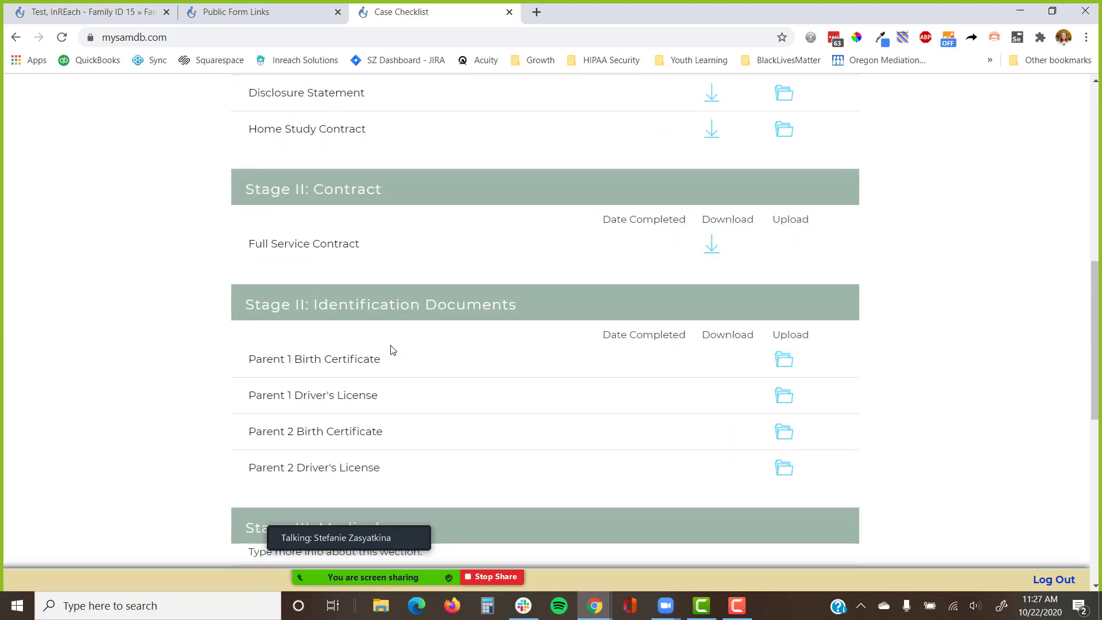
pyautogui.scroll(-3, 392, 350)
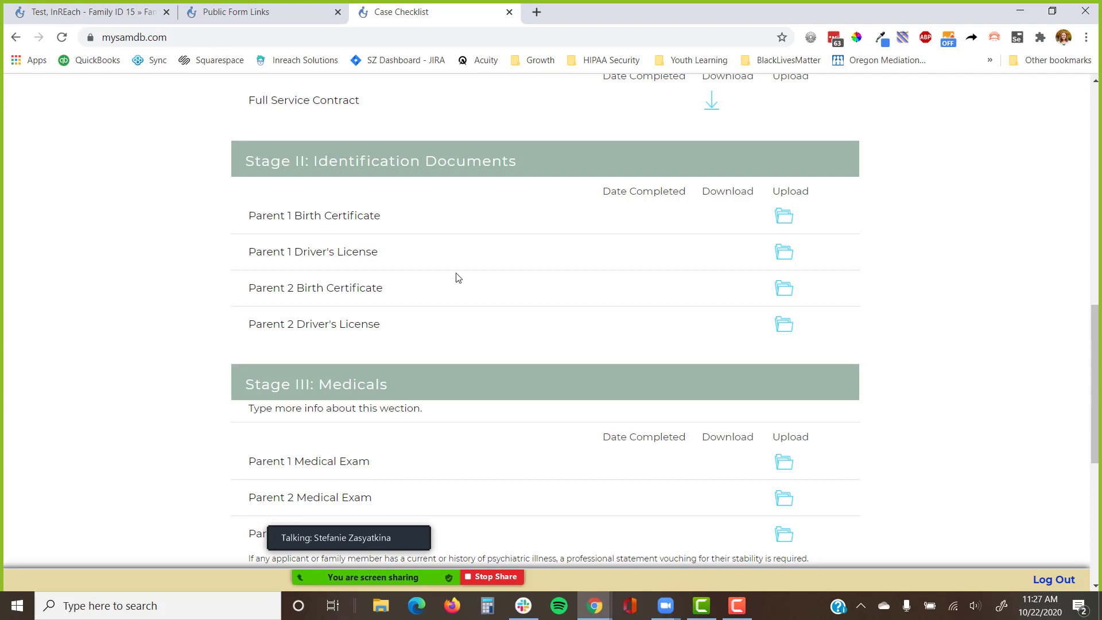
pyautogui.scroll(12, 458, 278)
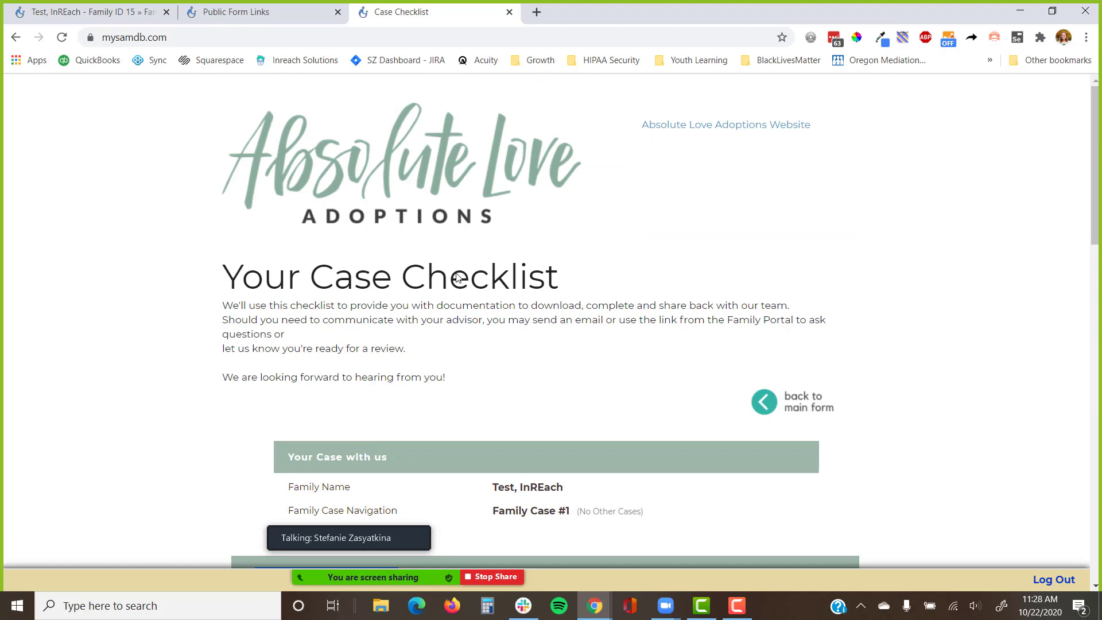
pyautogui.scroll(-9, 458, 278)
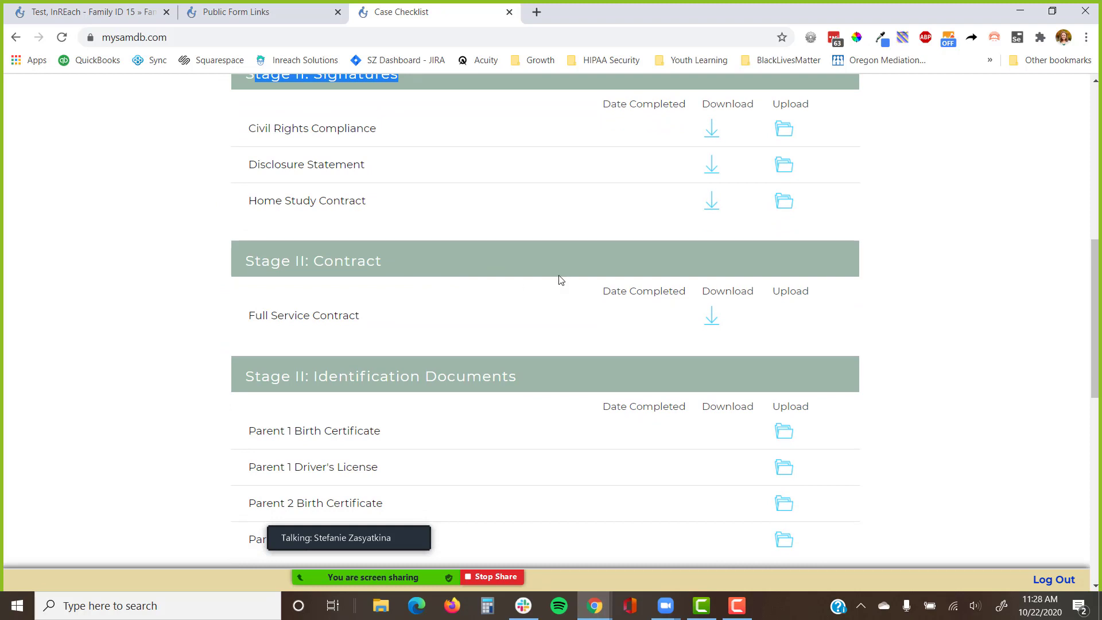
# Switch between the open SAM windows, ending on the first window's family checklist page.
pyautogui.hotkey('alt', 'Tab')
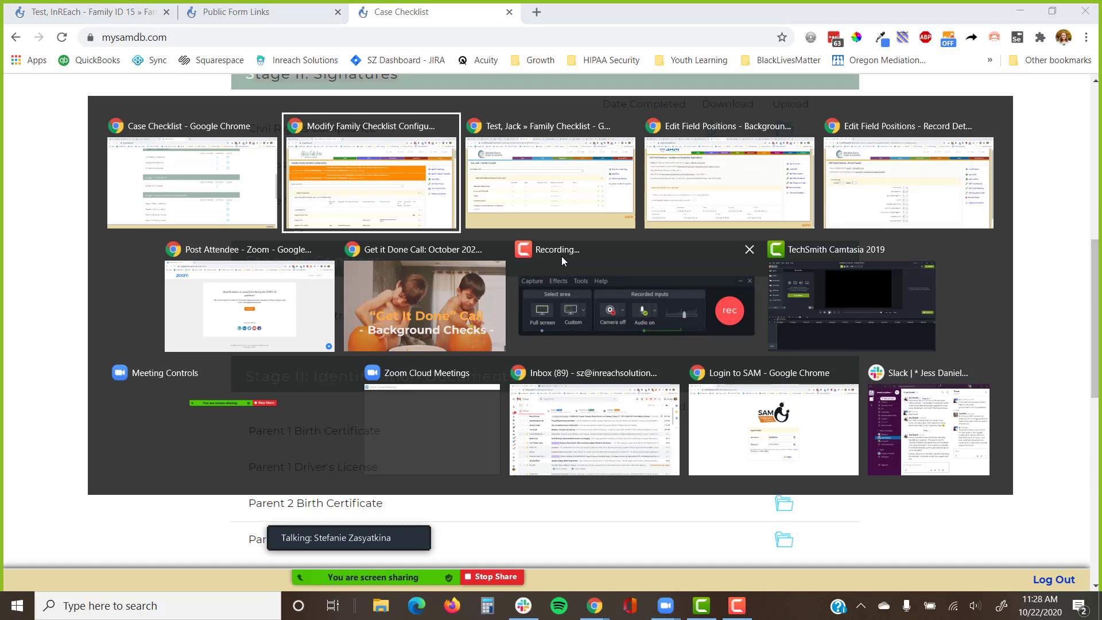
pyautogui.press('Tab')
pyautogui.press('Tab')
pyautogui.hotkey('alt', 'shift', 'Tab')
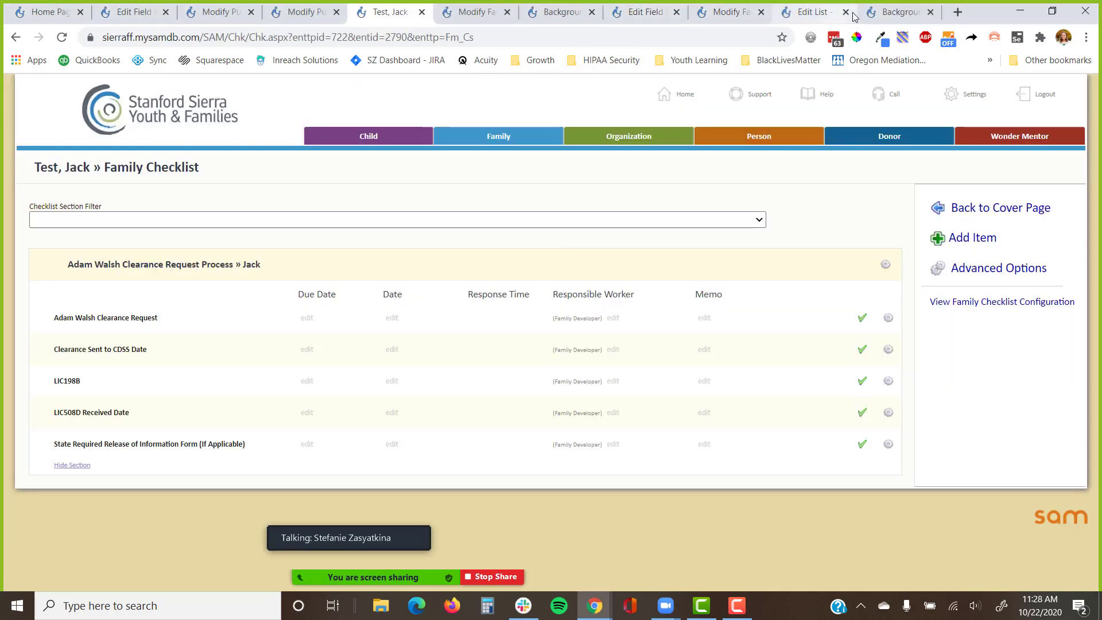
pyautogui.click(643, 14)
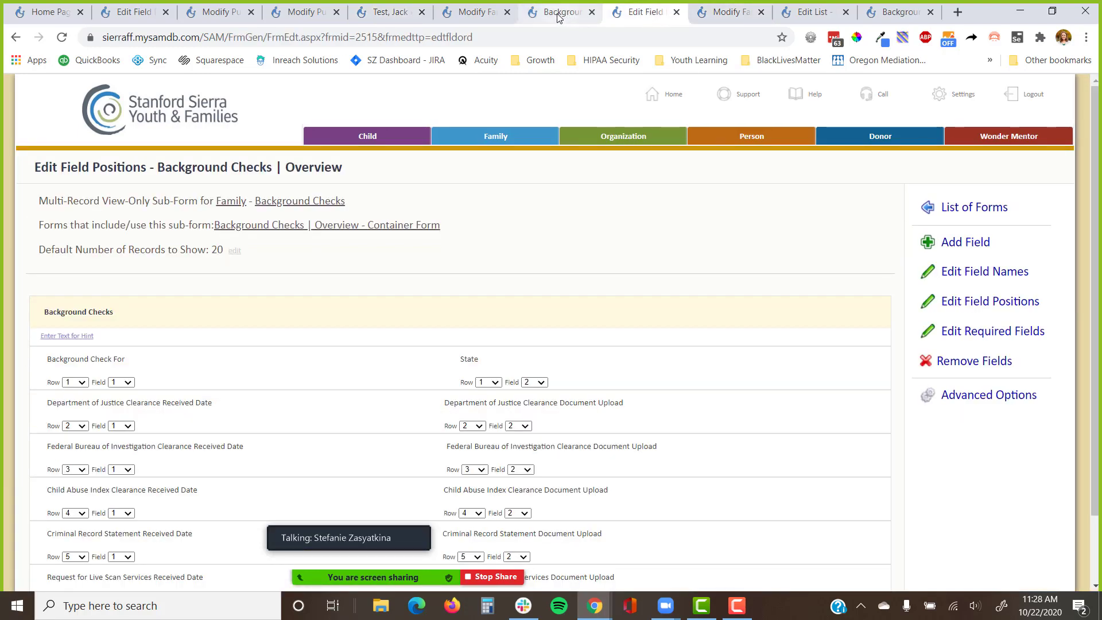
pyautogui.click(569, 18)
pyautogui.click(391, 13)
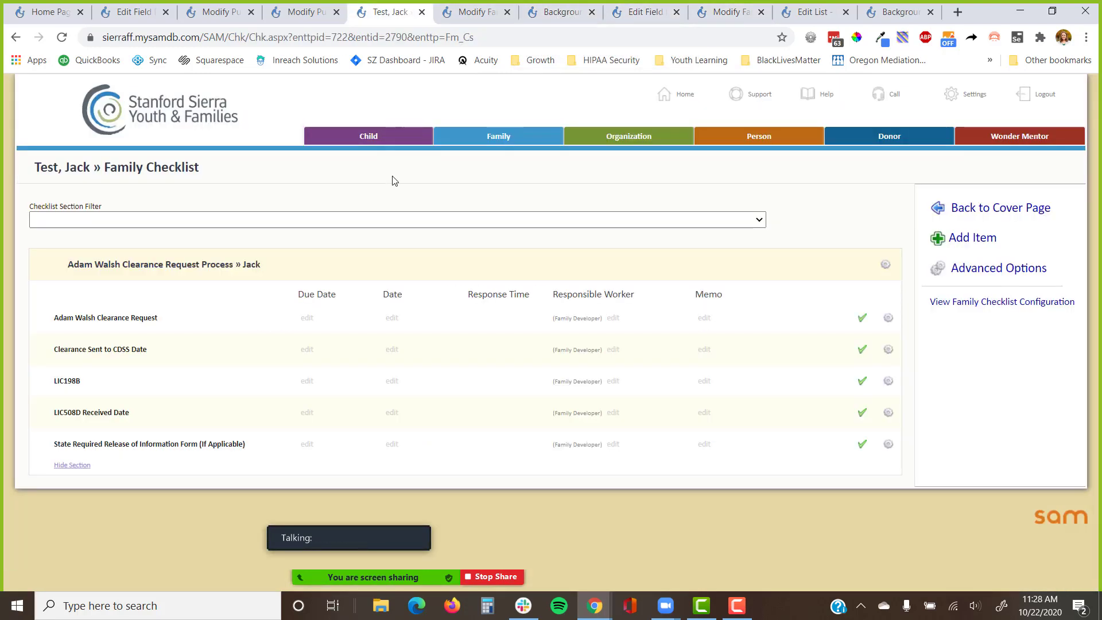
pyautogui.hotkey('alt', 'Tab')
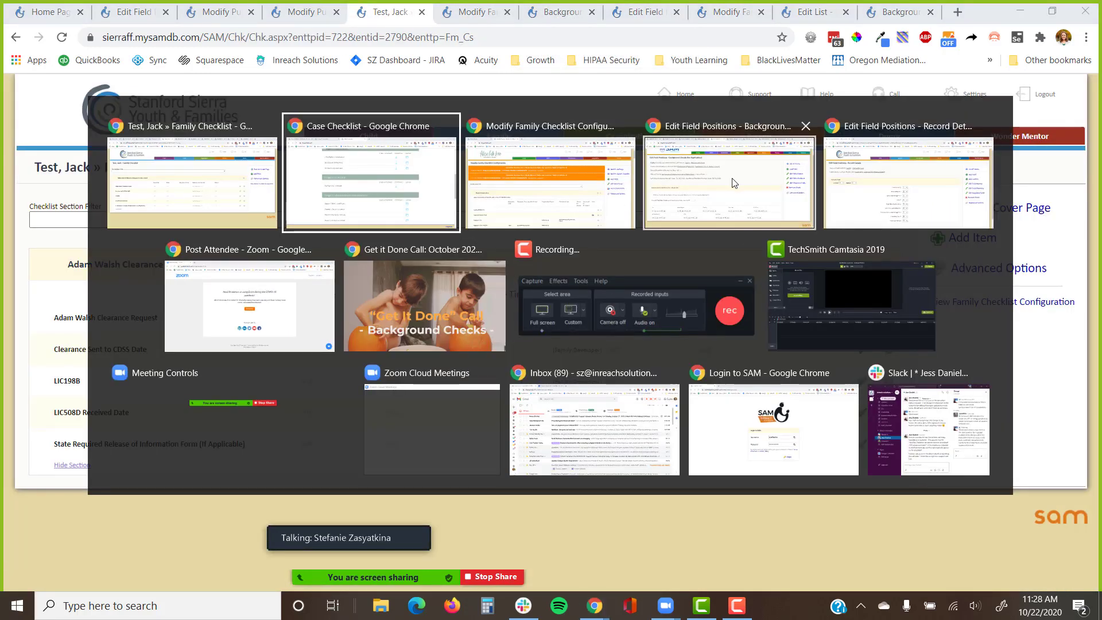
pyautogui.click(883, 175)
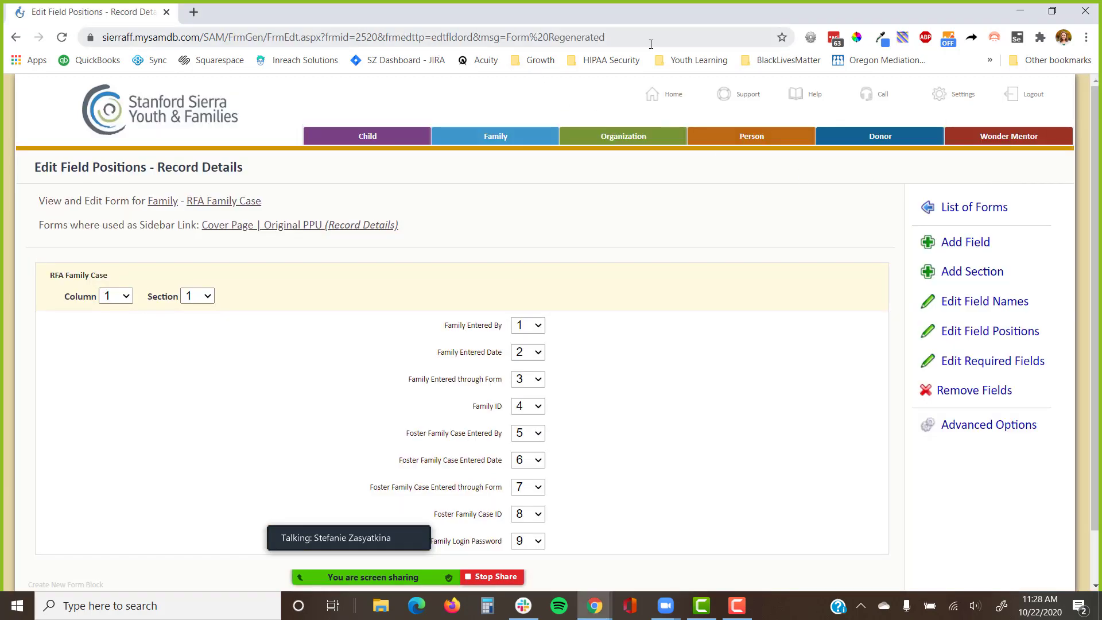
pyautogui.hotkey('alt', 'Tab')
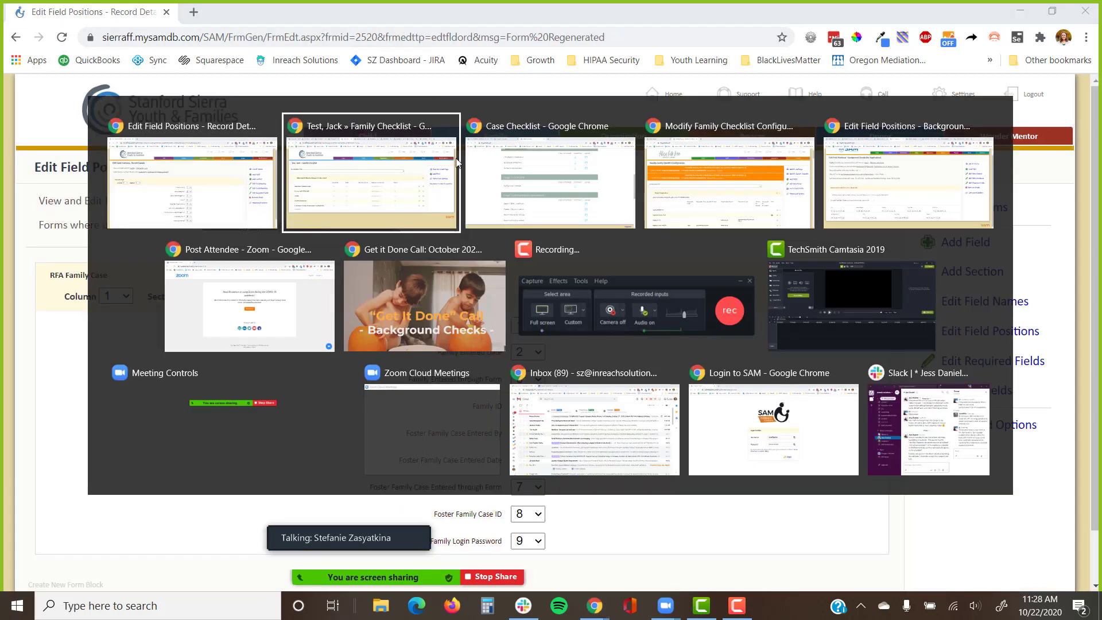
pyautogui.click(249, 211)
pyautogui.hotkey('alt', 'Tab')
pyautogui.click(337, 206)
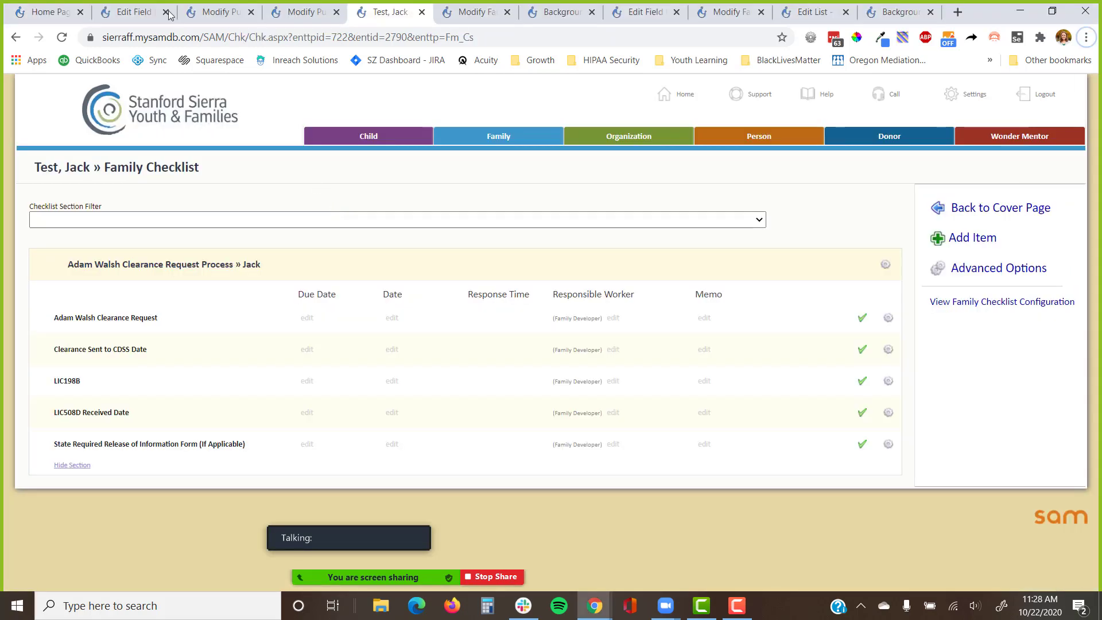
# Close the Modify Public Form, Edit Field Positions and checklist configuration tabs, leaving Background Checks showing.
pyautogui.click(54, 12)
pyautogui.click(140, 12)
pyautogui.click(221, 12)
pyautogui.click(304, 12)
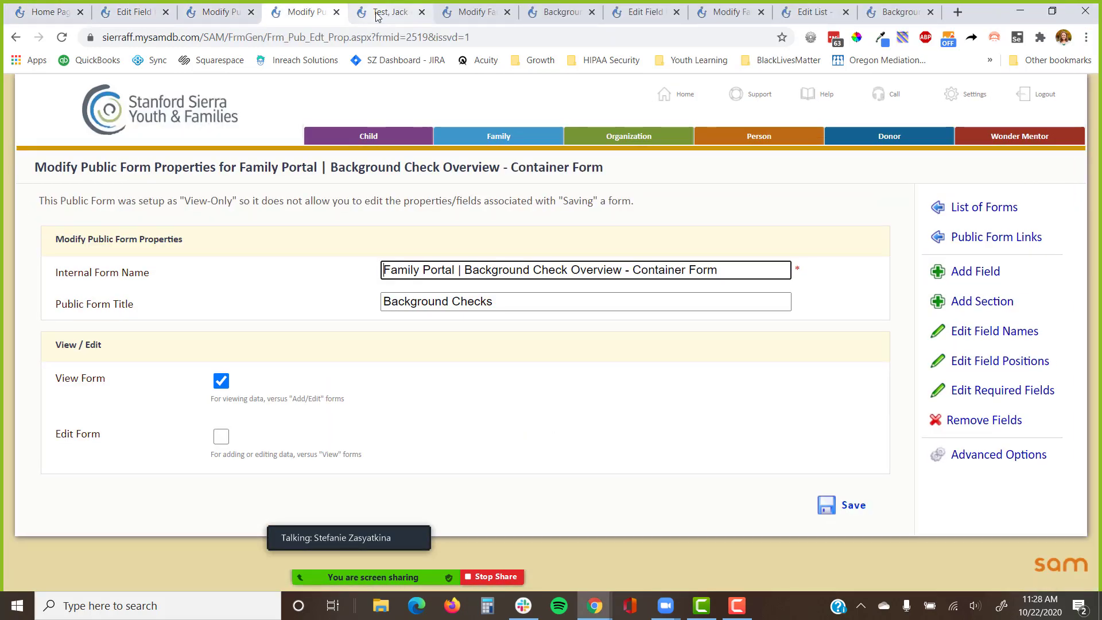
pyautogui.middleClick(308, 17)
pyautogui.middleClick(313, 17)
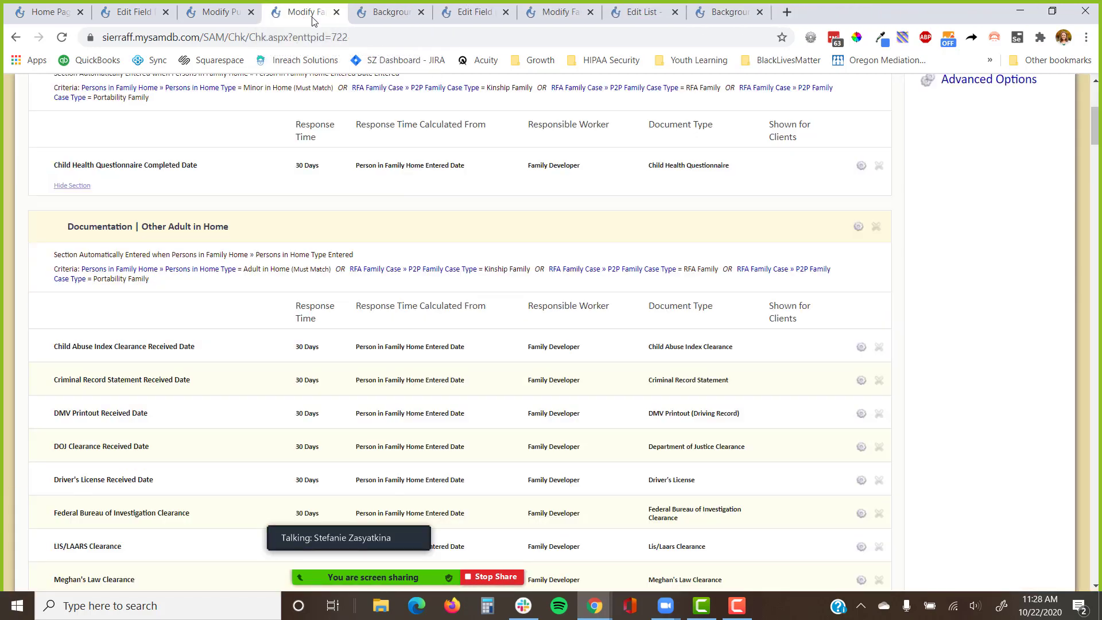
pyautogui.hotkey('ctrl', 'shift', 't')
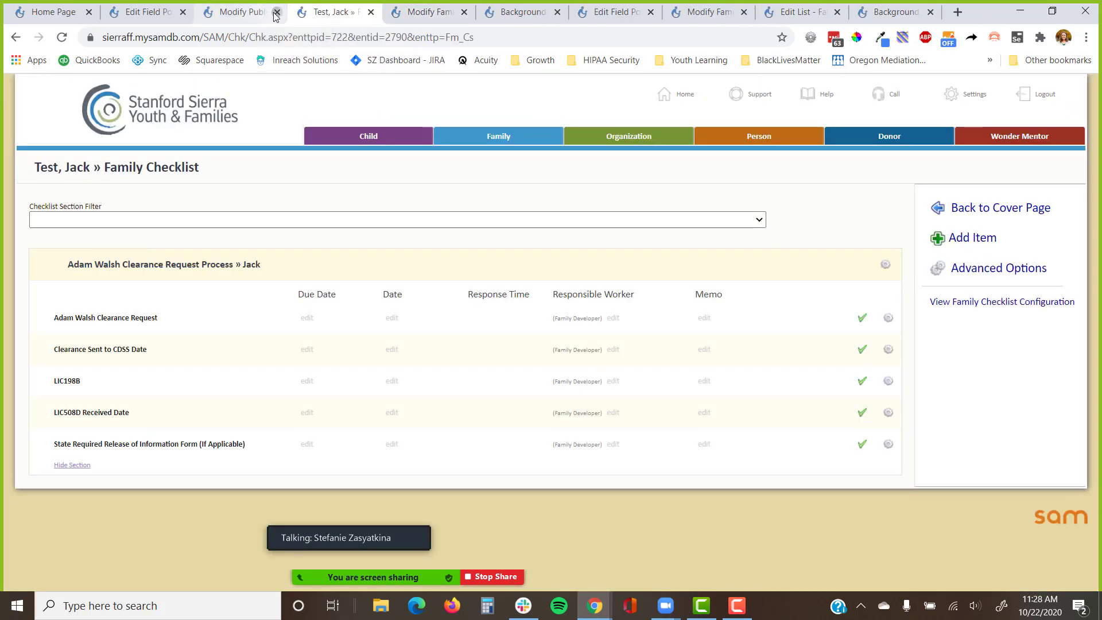
pyautogui.click(276, 12)
pyautogui.click(183, 12)
pyautogui.click(270, 22)
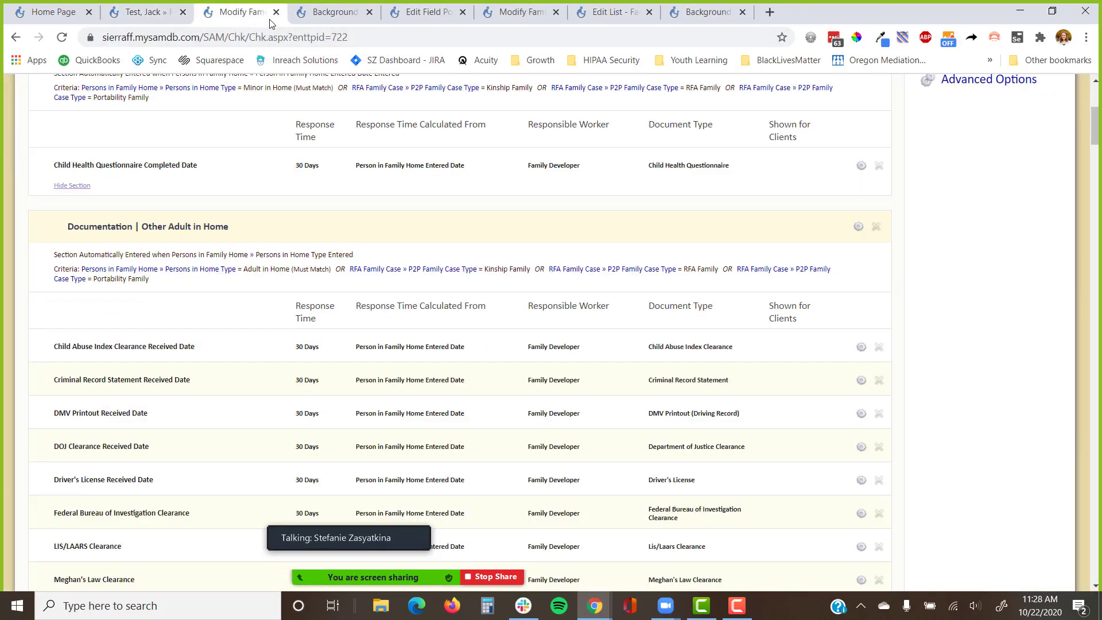
pyautogui.click(276, 12)
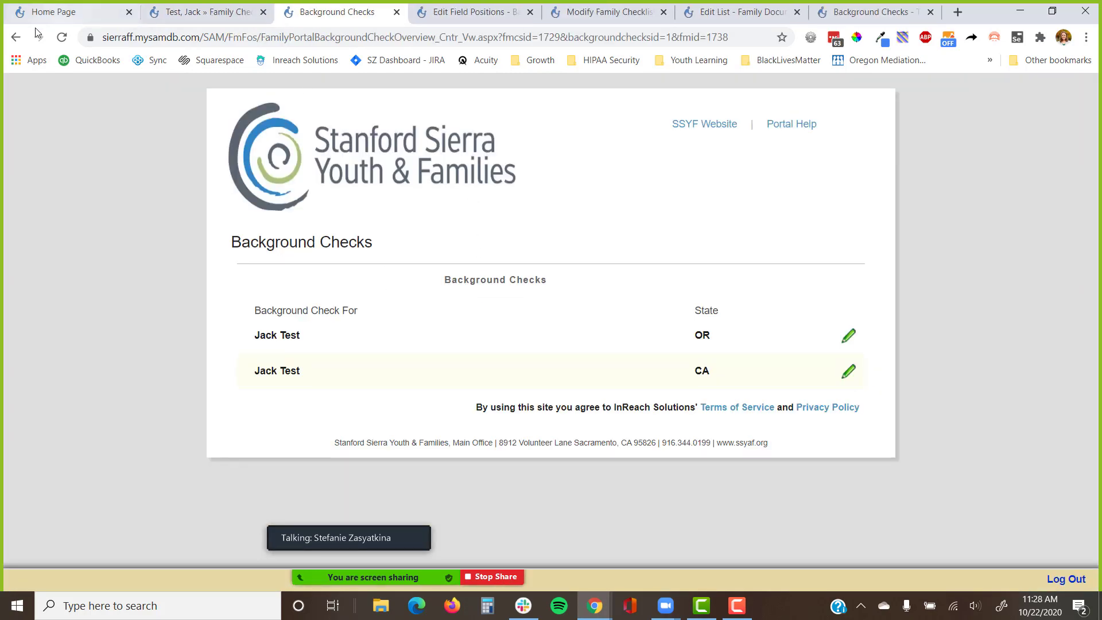
# Go back via Background Check Overview to Welcome to the Family Portal, then switch to the Case Checklist window.
pyautogui.rightClick(17, 39)
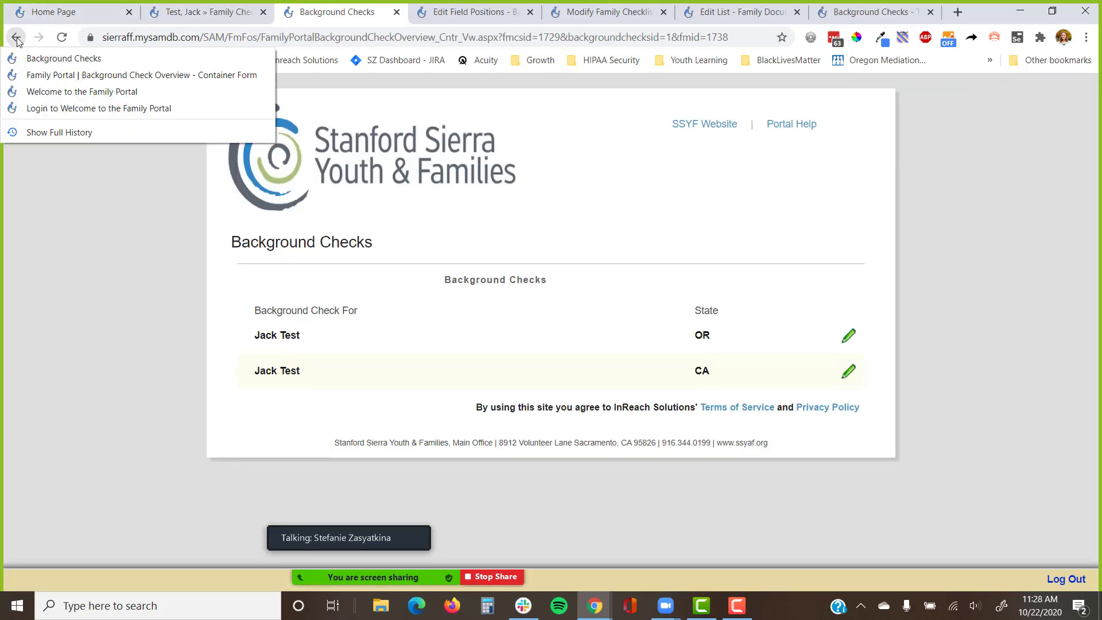
pyautogui.click(36, 84)
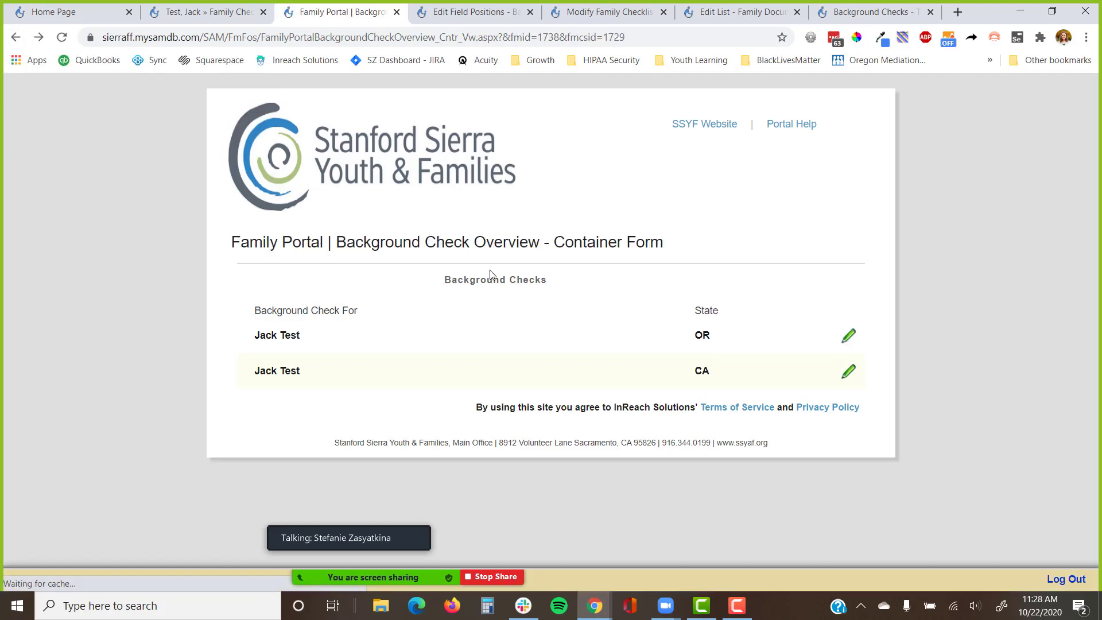
pyautogui.click(16, 37)
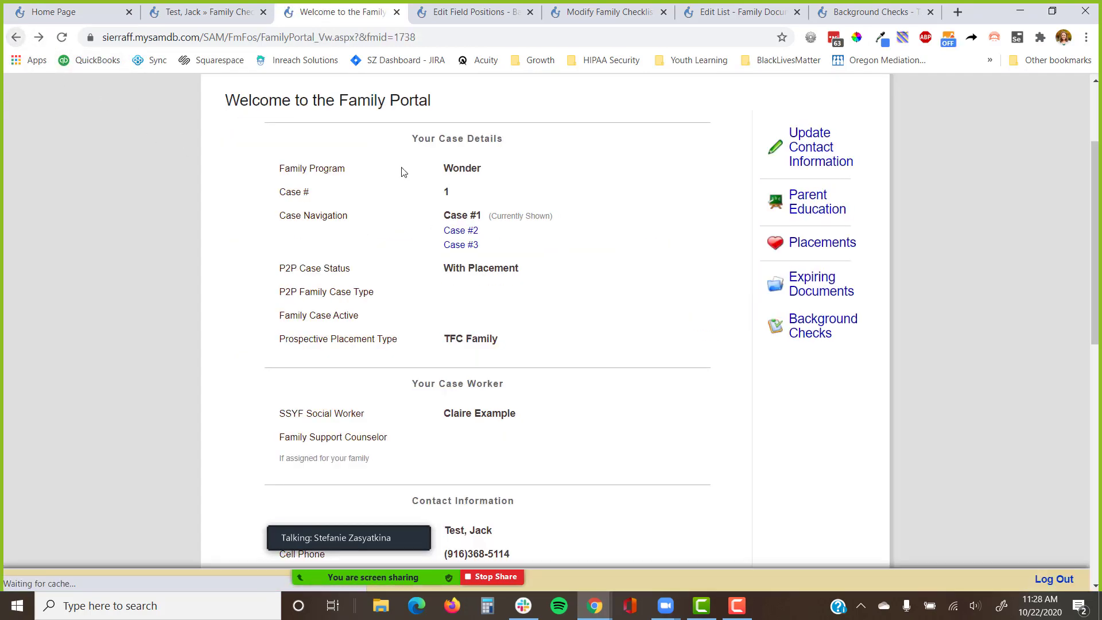
pyautogui.scroll(-1, 531, 277)
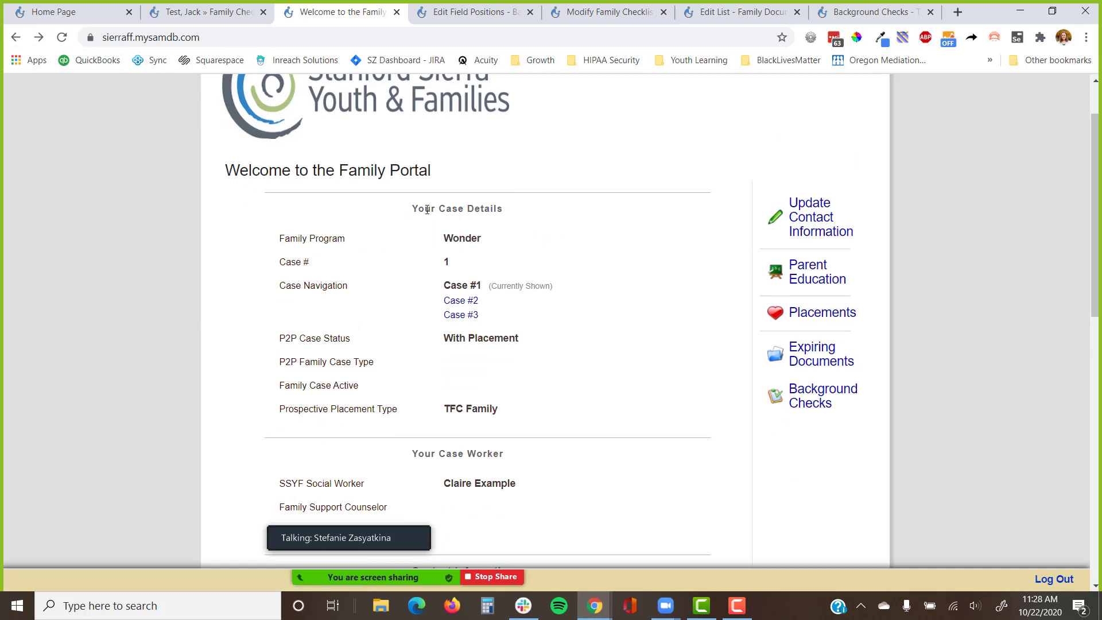
pyautogui.moveTo(401, 214); pyautogui.dragTo(581, 215)
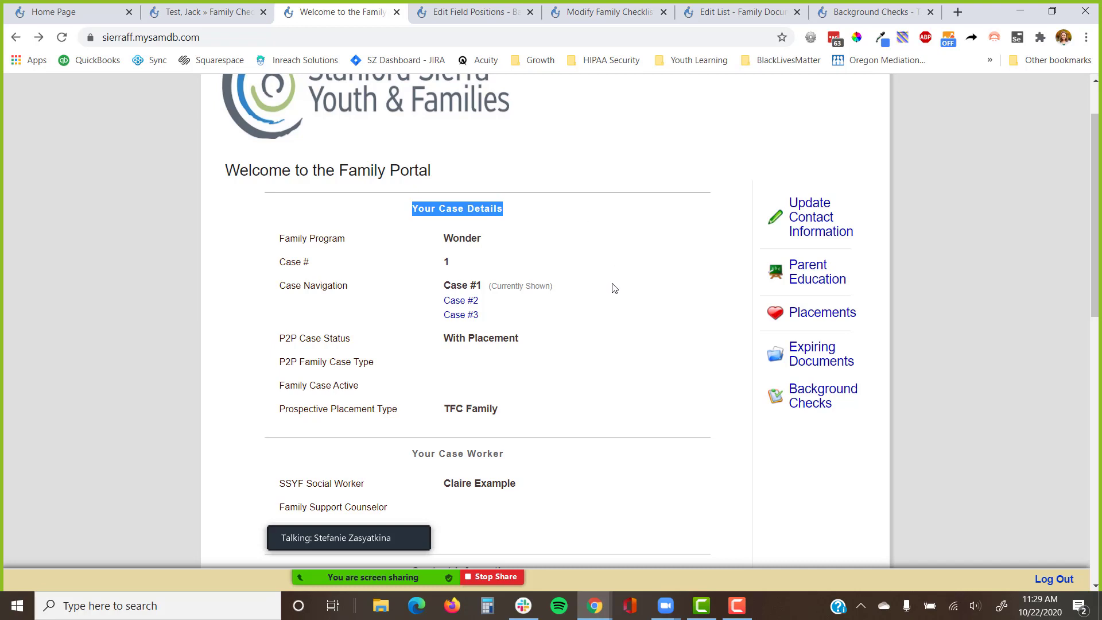
pyautogui.scroll(-1, 614, 288)
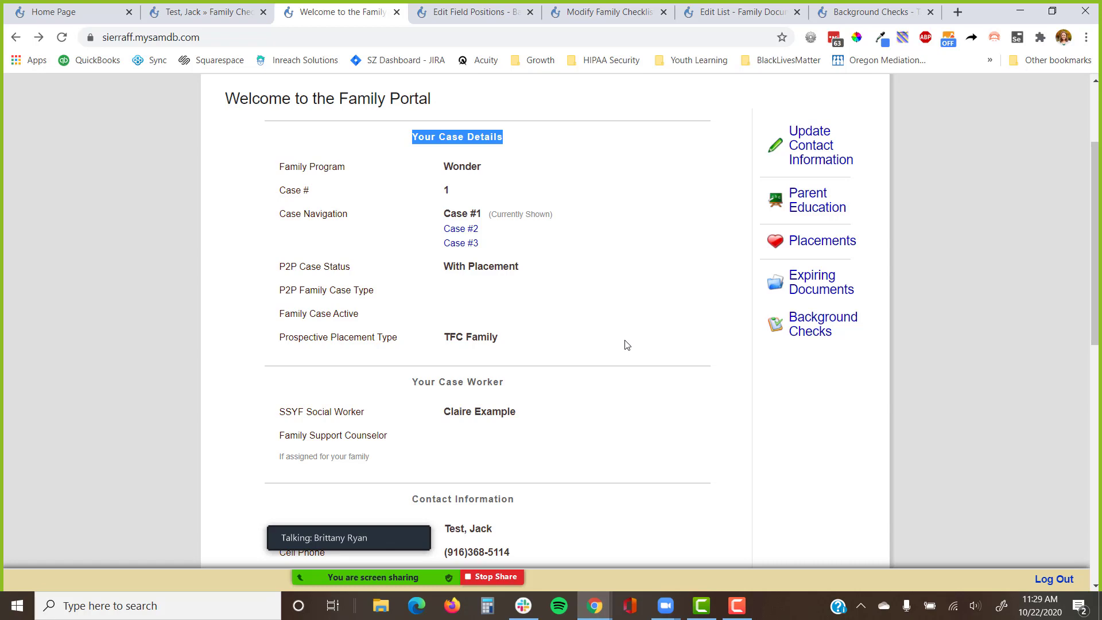
pyautogui.scroll(3, 627, 345)
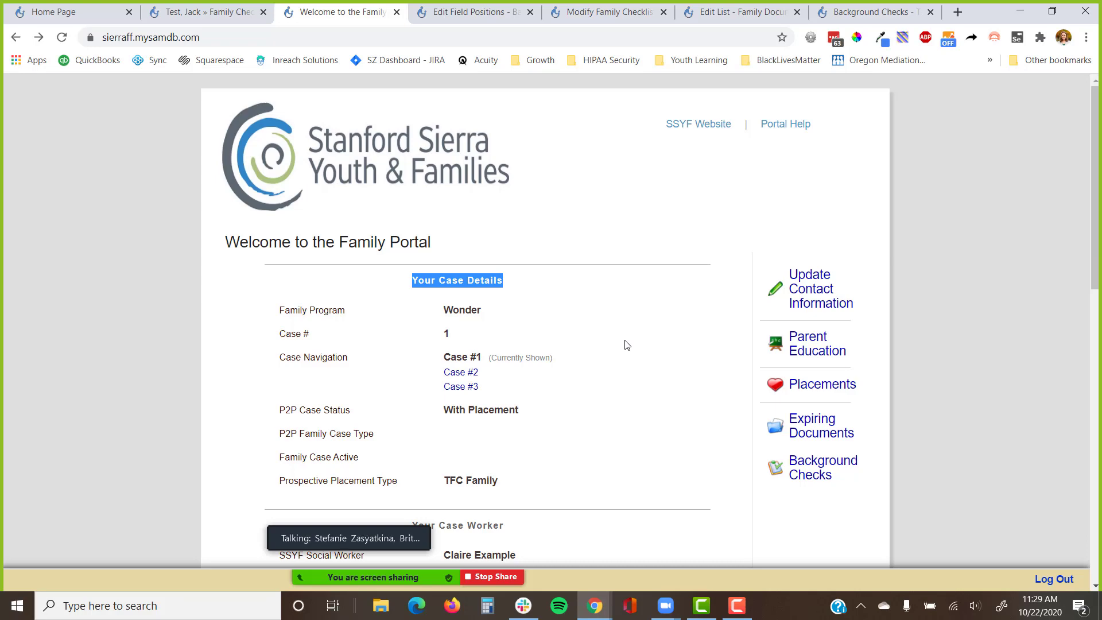
pyautogui.hotkey('alt', 'Tab')
pyautogui.hotkey('alt', 'Tab')
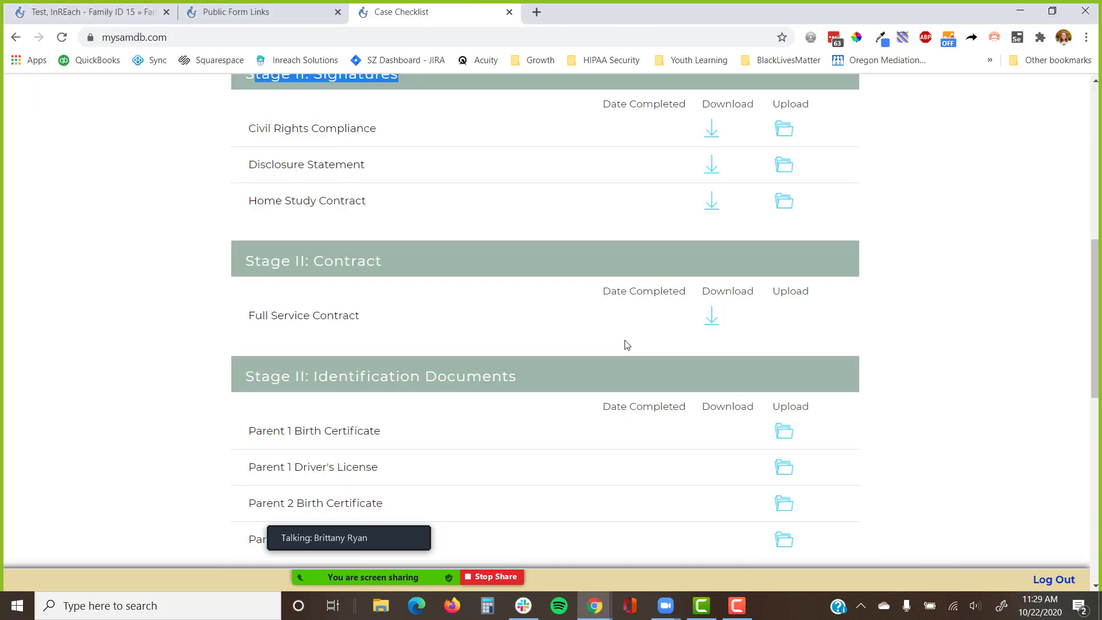
# Scroll the Case Checklist, clear the text selection, and follow 'back to main form' to Welcome to the Adoption Program.
pyautogui.scroll(6, 627, 344)
pyautogui.scroll(1, 627, 344)
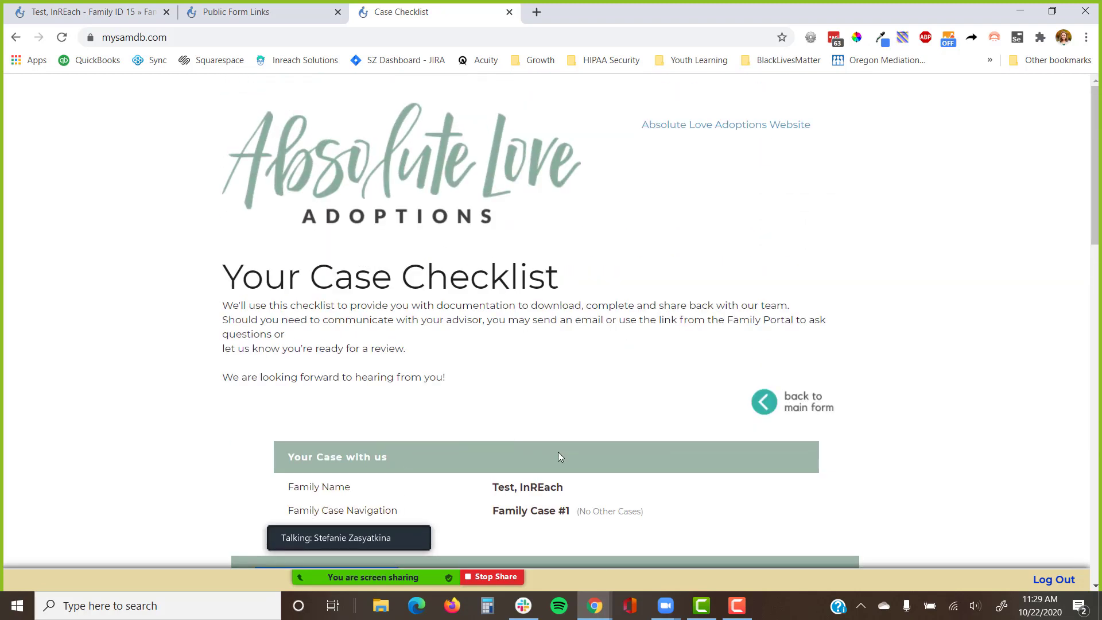
pyautogui.scroll(-1, 560, 457)
pyautogui.scroll(-3, 561, 457)
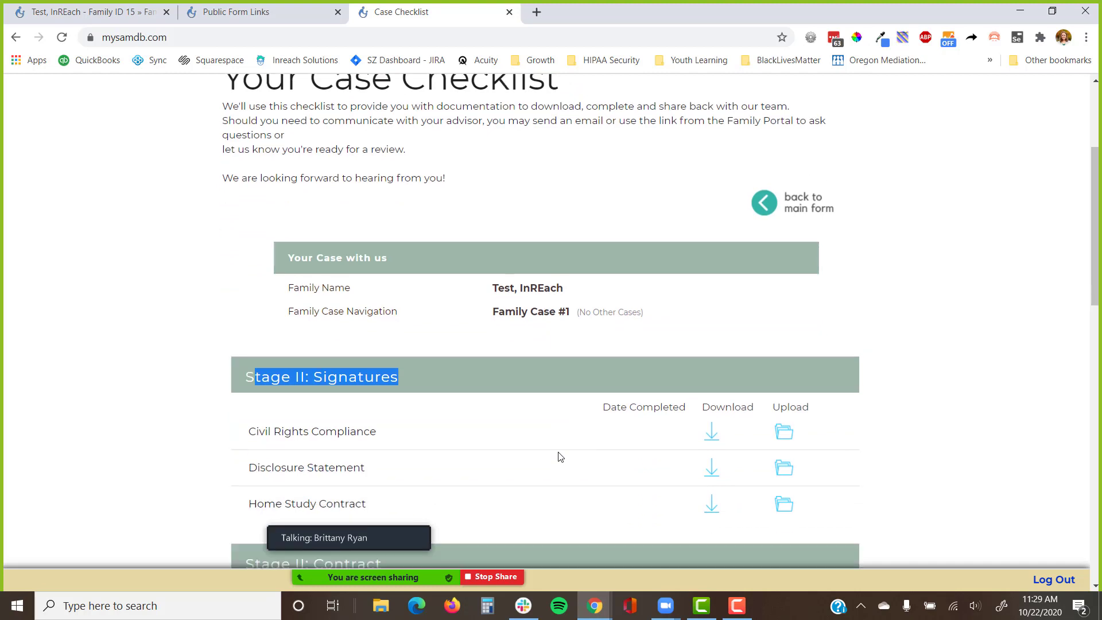
pyautogui.click(895, 300)
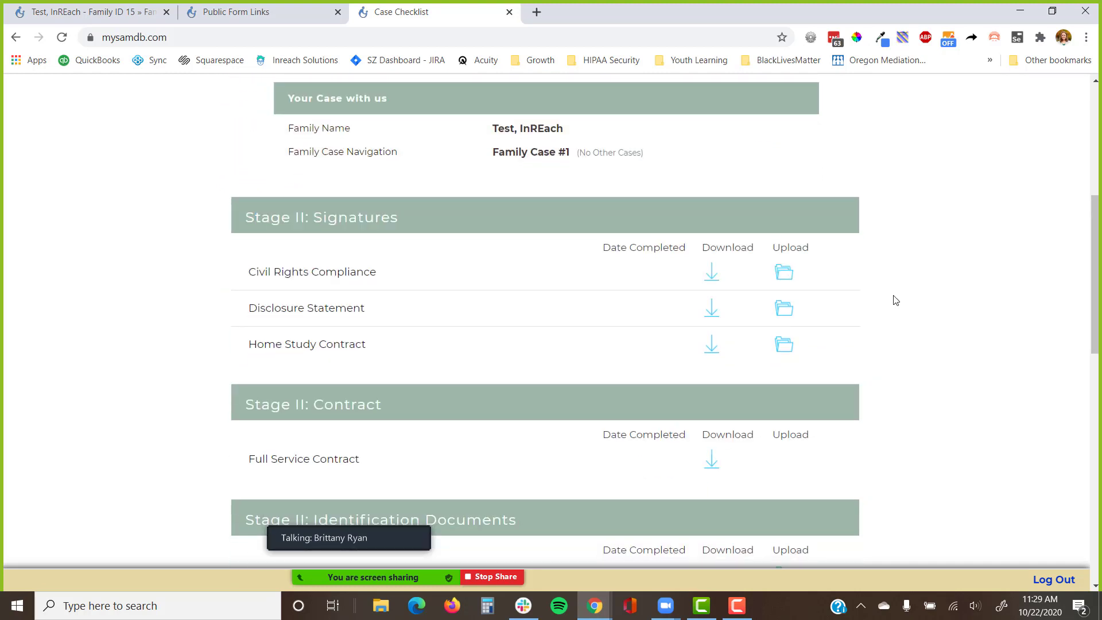
pyautogui.scroll(5, 895, 300)
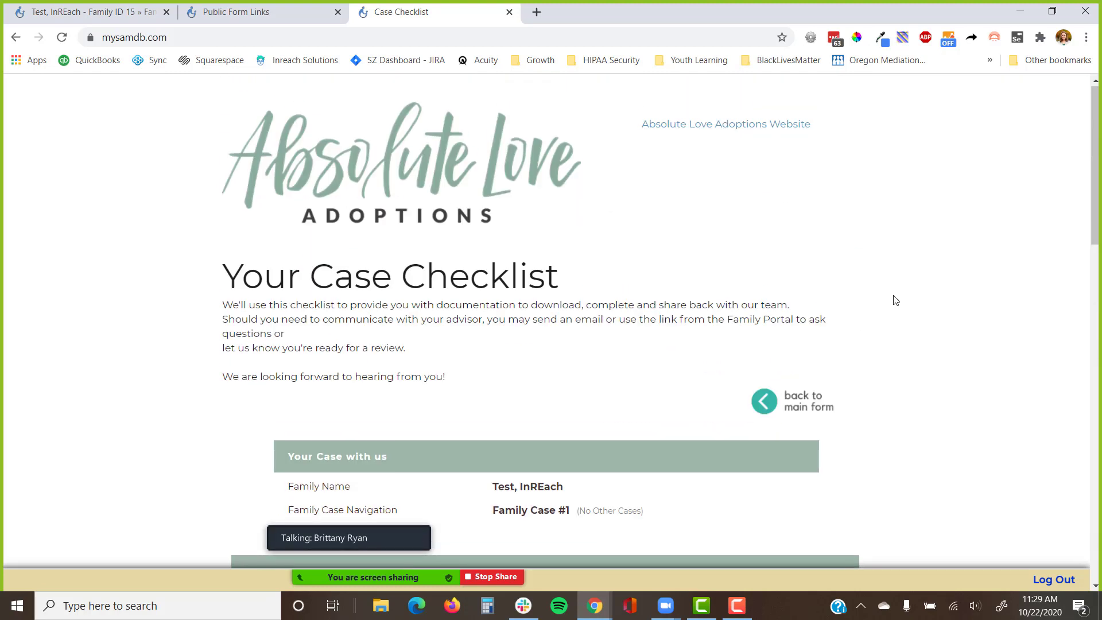
pyautogui.click(823, 414)
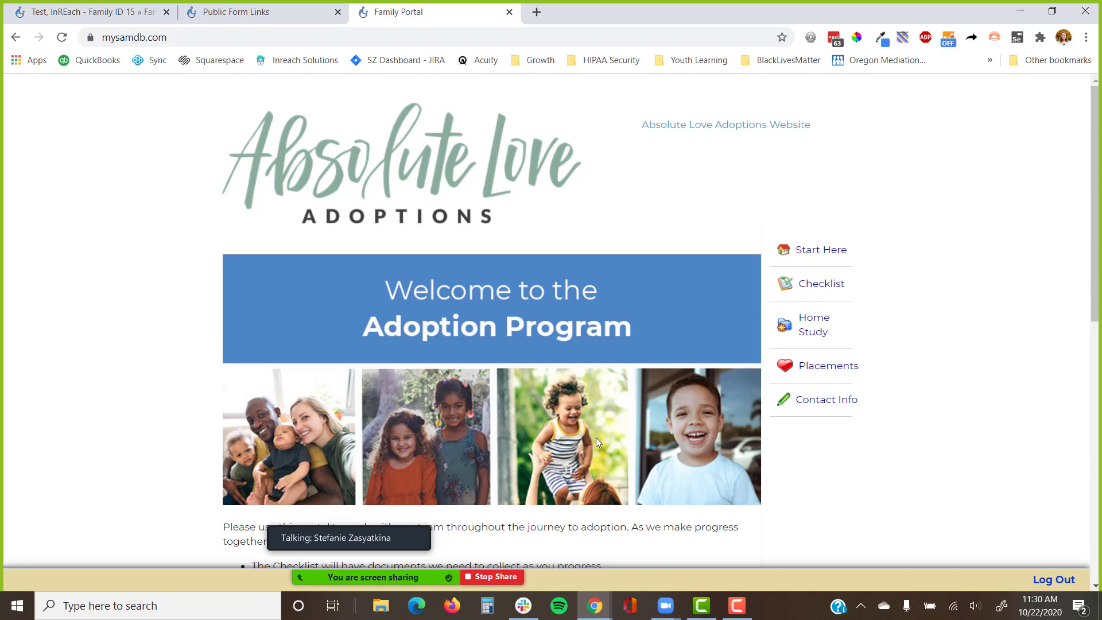
pyautogui.scroll(-1, 596, 437)
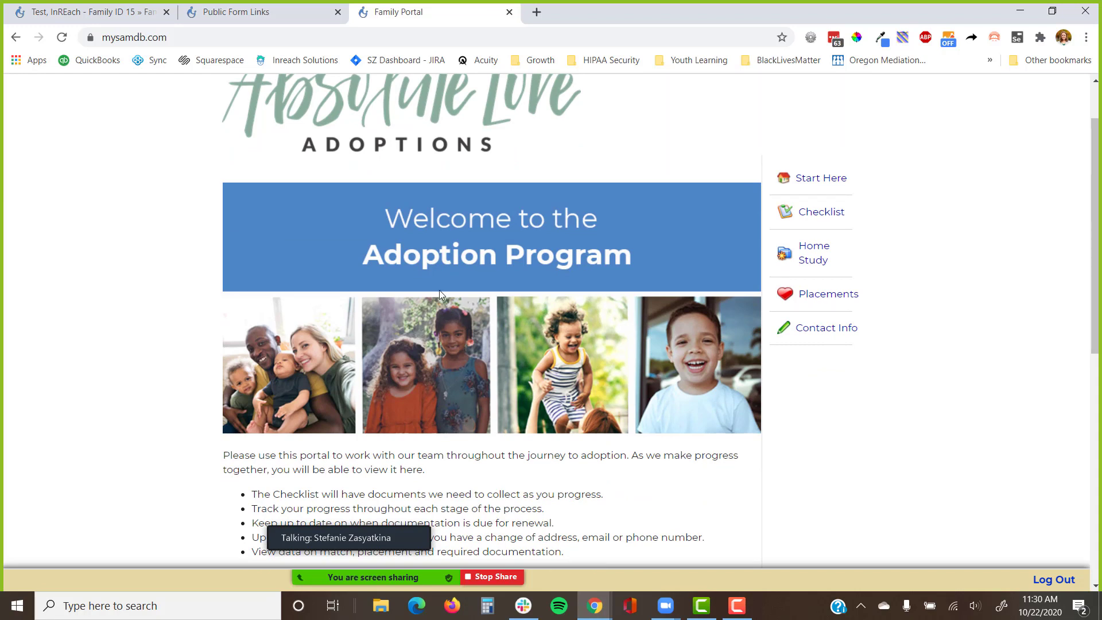
pyautogui.click(810, 182)
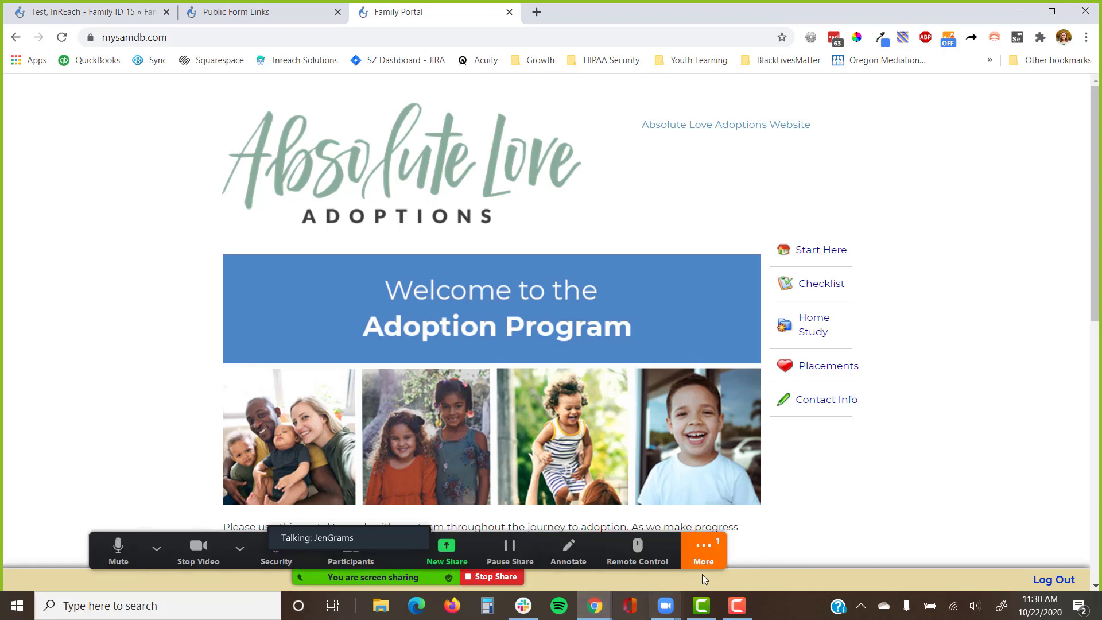
pyautogui.click(704, 550)
pyautogui.click(737, 330)
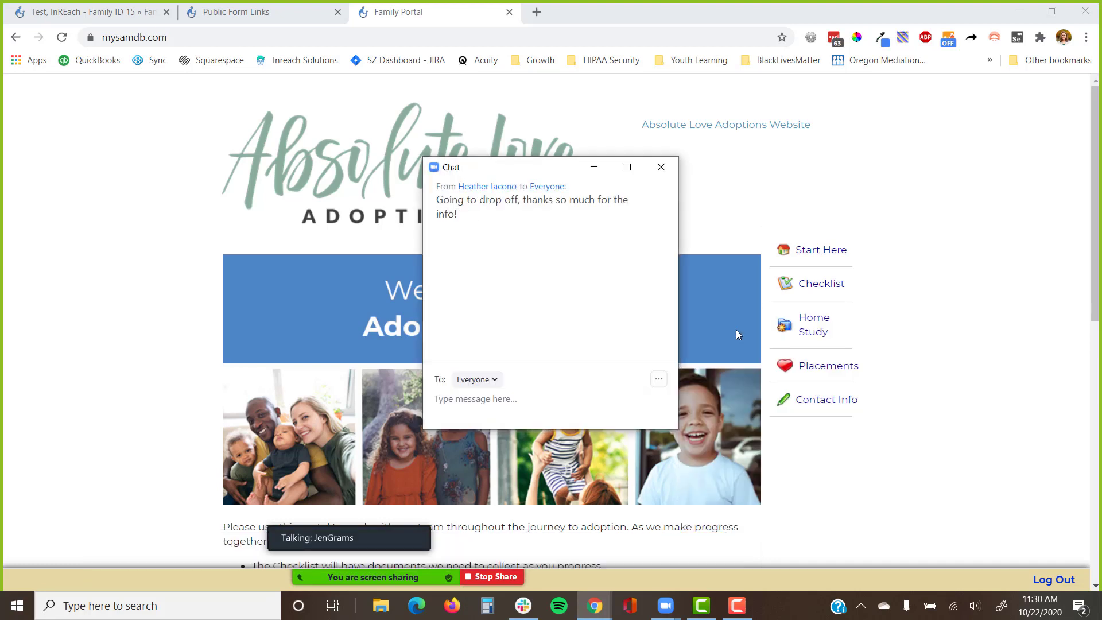
pyautogui.click(661, 167)
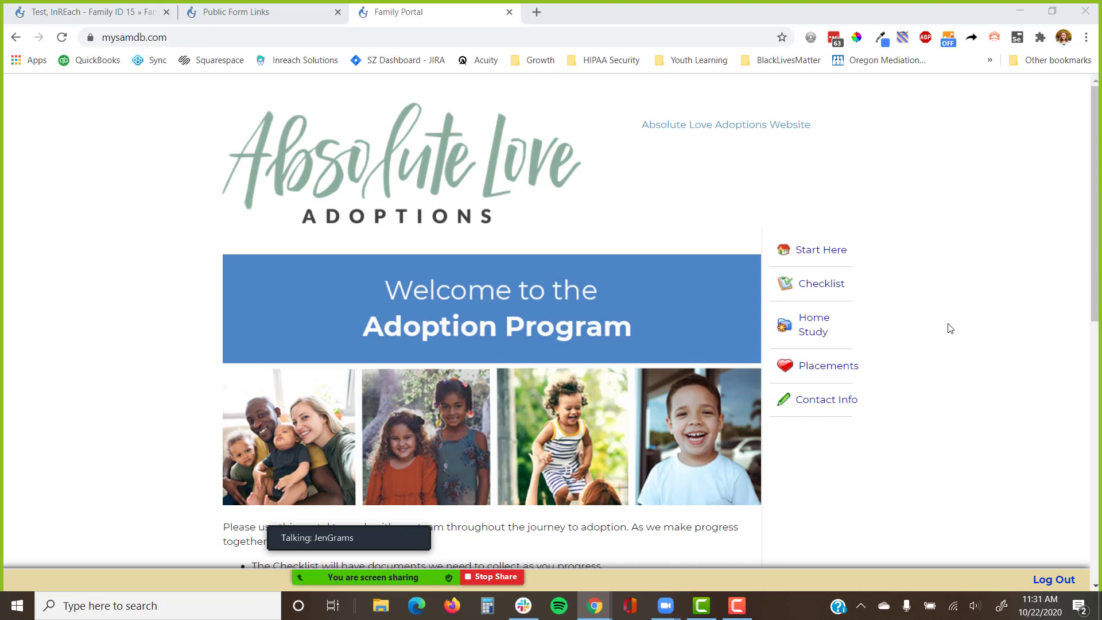
# Scroll the Family Portal from the welcome banner to the Domestic case, Social Worker and Important communication panels.
pyautogui.scroll(-3, 951, 329)
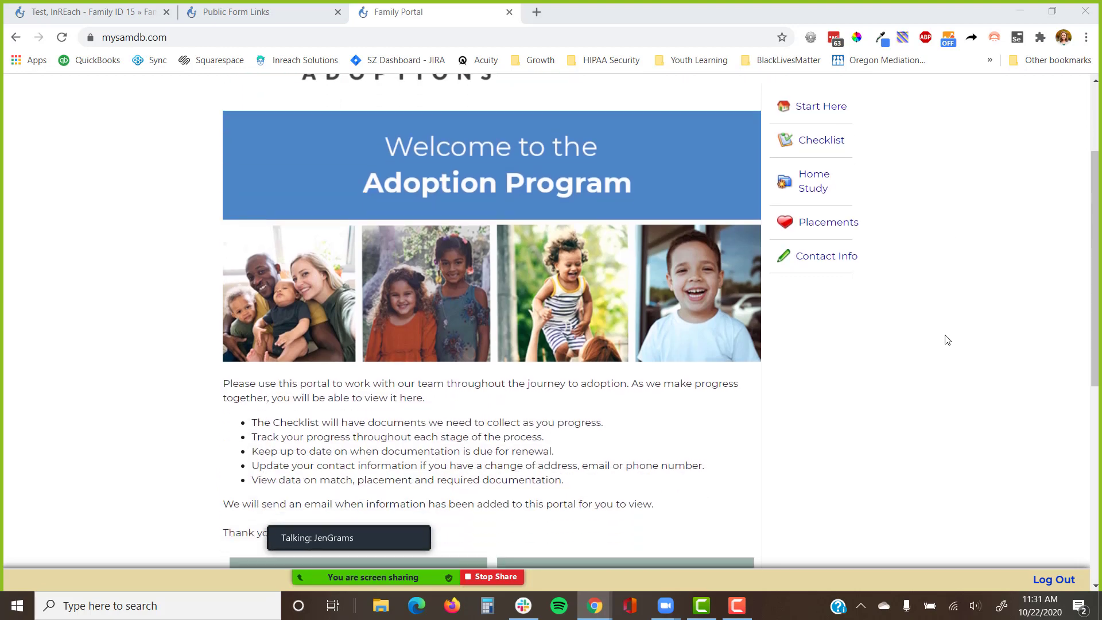
pyautogui.scroll(3, 947, 340)
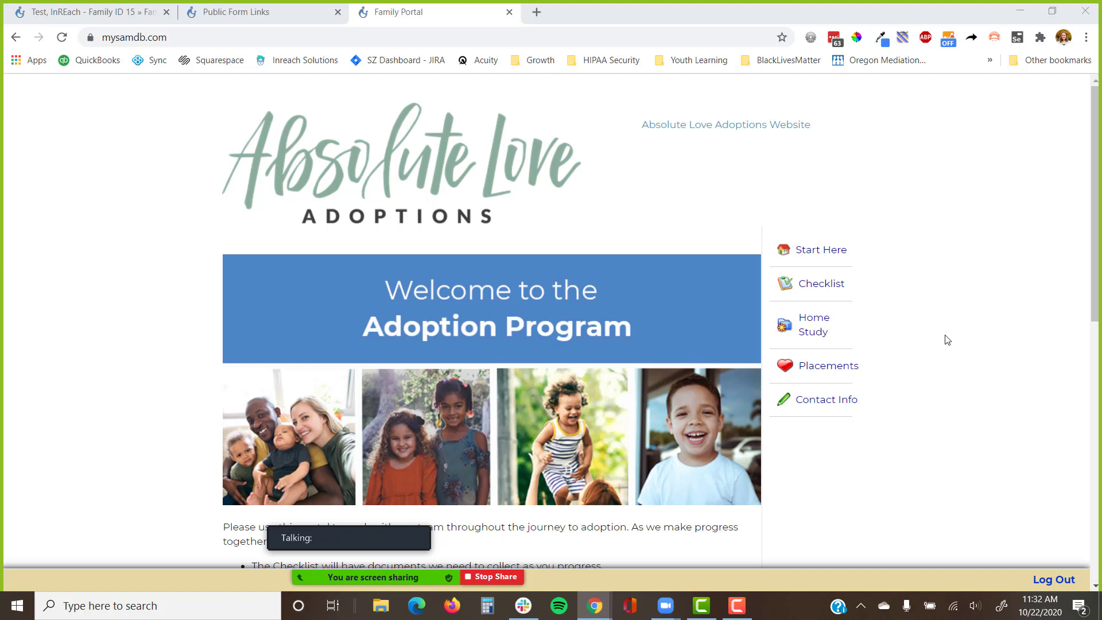
pyautogui.scroll(-1, 937, 347)
pyautogui.scroll(1, 935, 356)
pyautogui.scroll(-5, 540, 353)
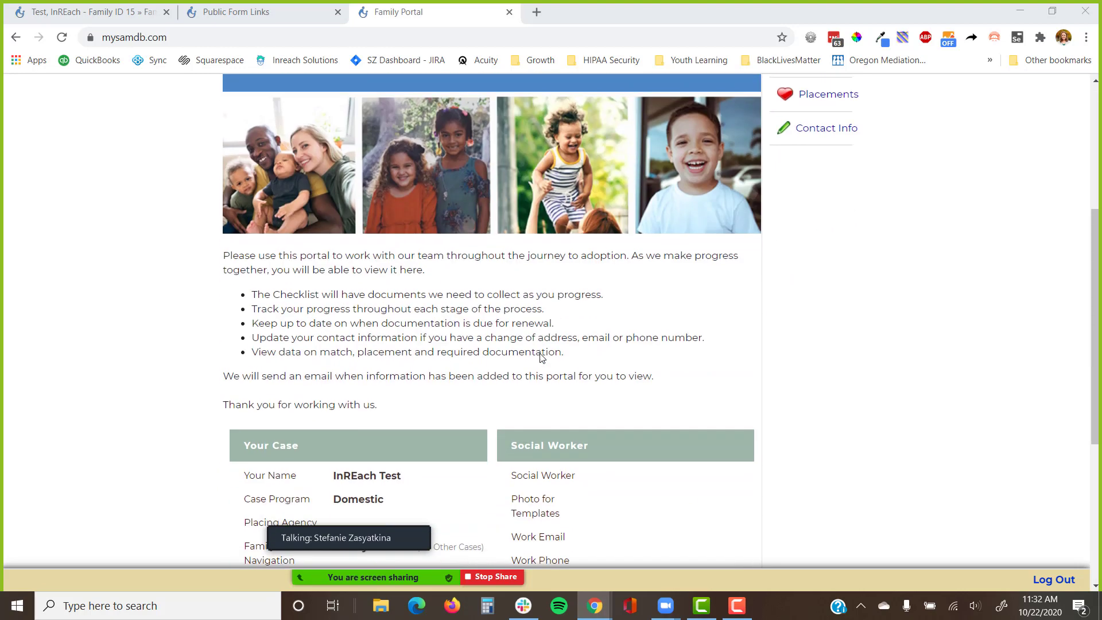
pyautogui.scroll(4, 424, 335)
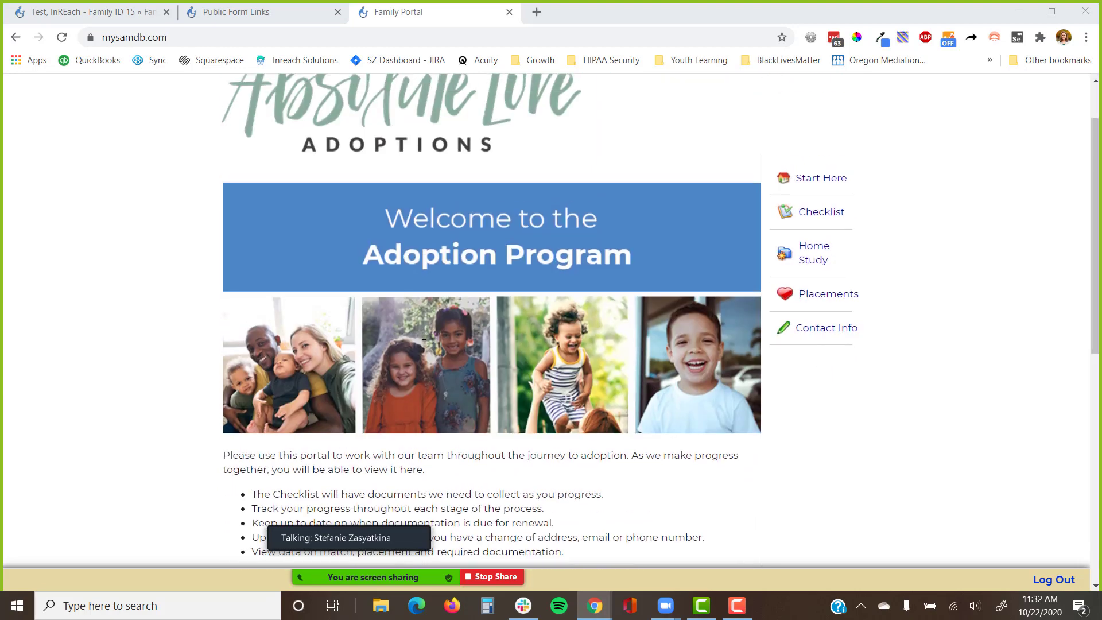
pyautogui.scroll(-10, 424, 335)
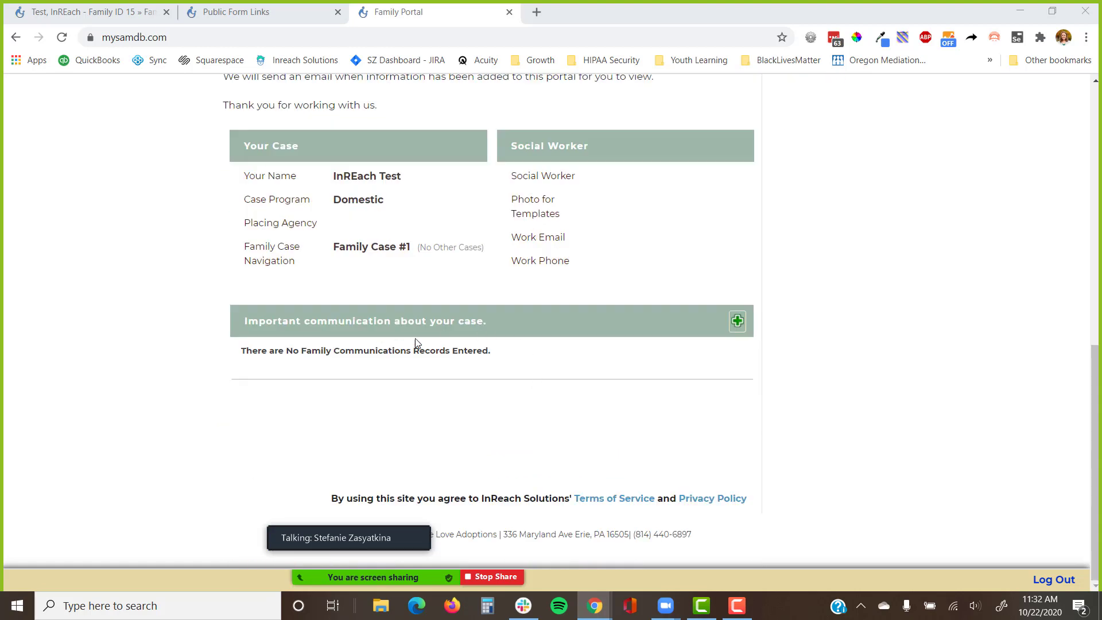
pyautogui.moveTo(498, 320); pyautogui.dragTo(240, 329)
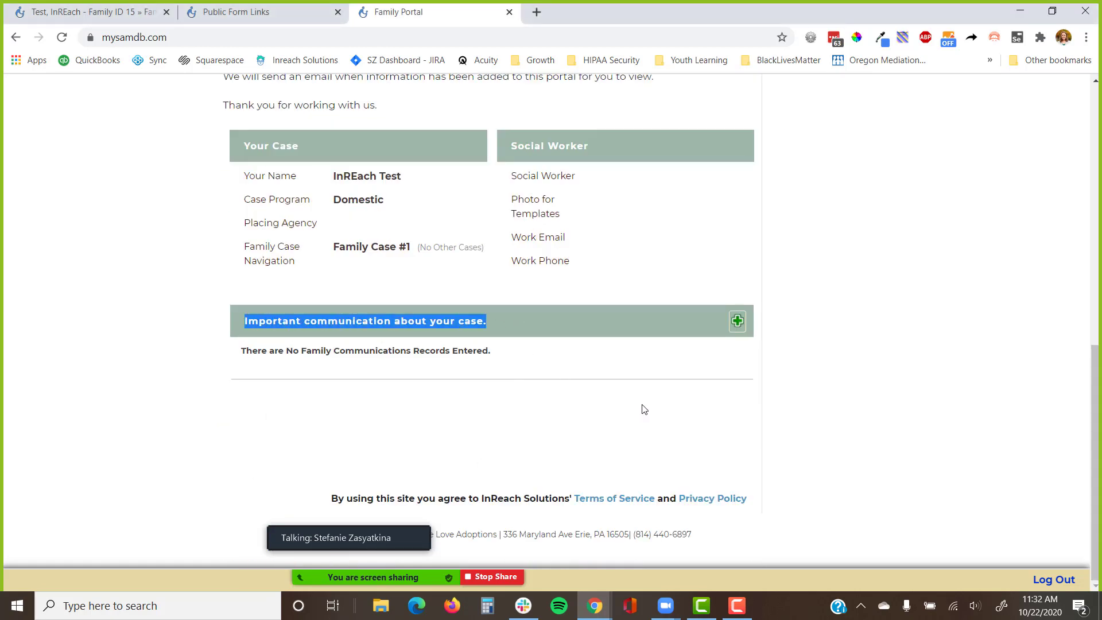
pyautogui.scroll(5, 643, 409)
pyautogui.scroll(4, 644, 408)
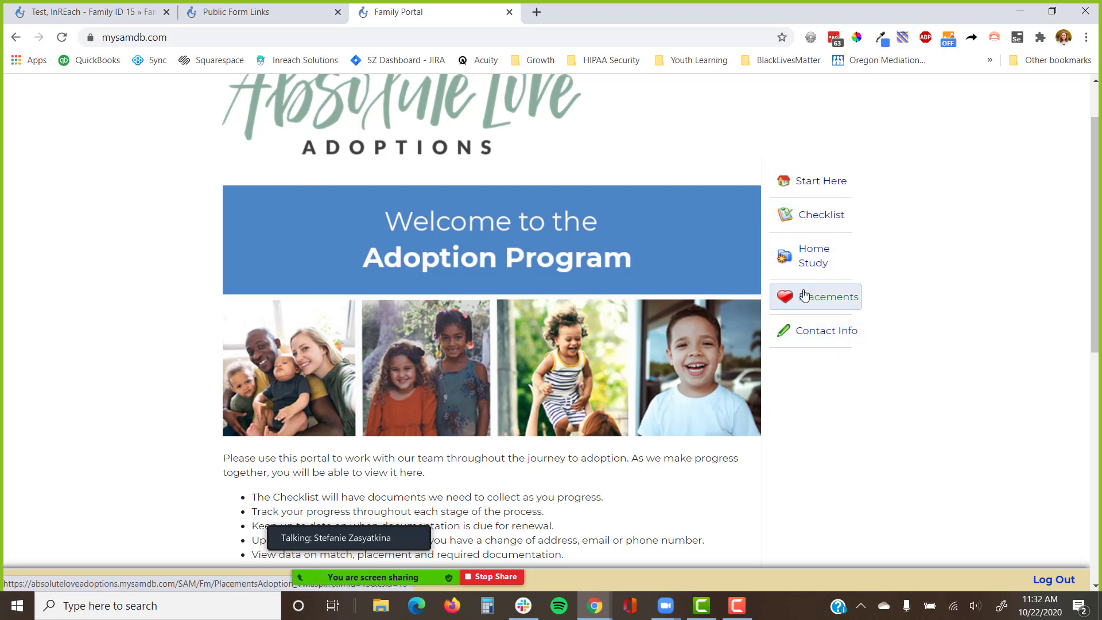
pyautogui.scroll(-5, 735, 345)
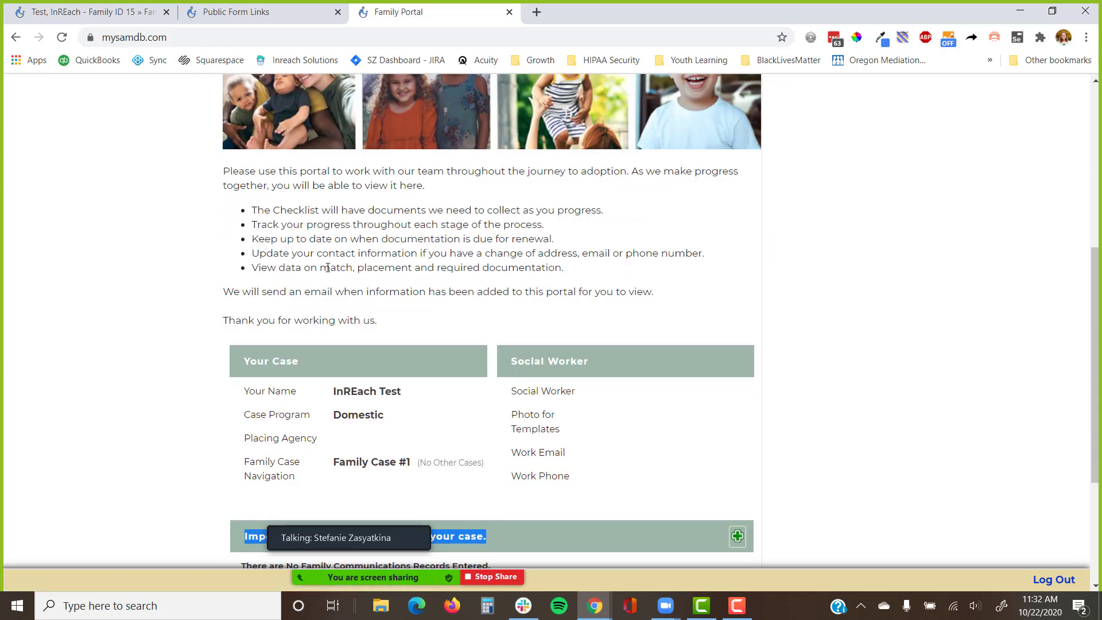
pyautogui.scroll(6, 600, 332)
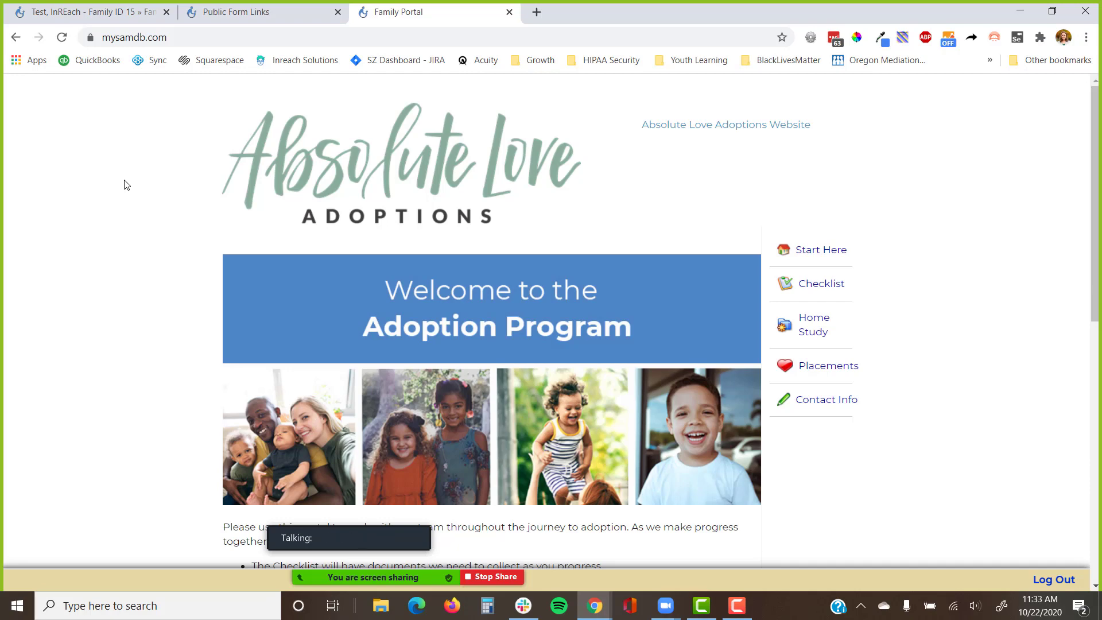
# Switch to the full-screen Get It Done Call presentation and advance to the More Resources slide.
pyautogui.hotkey('alt', 'Tab')
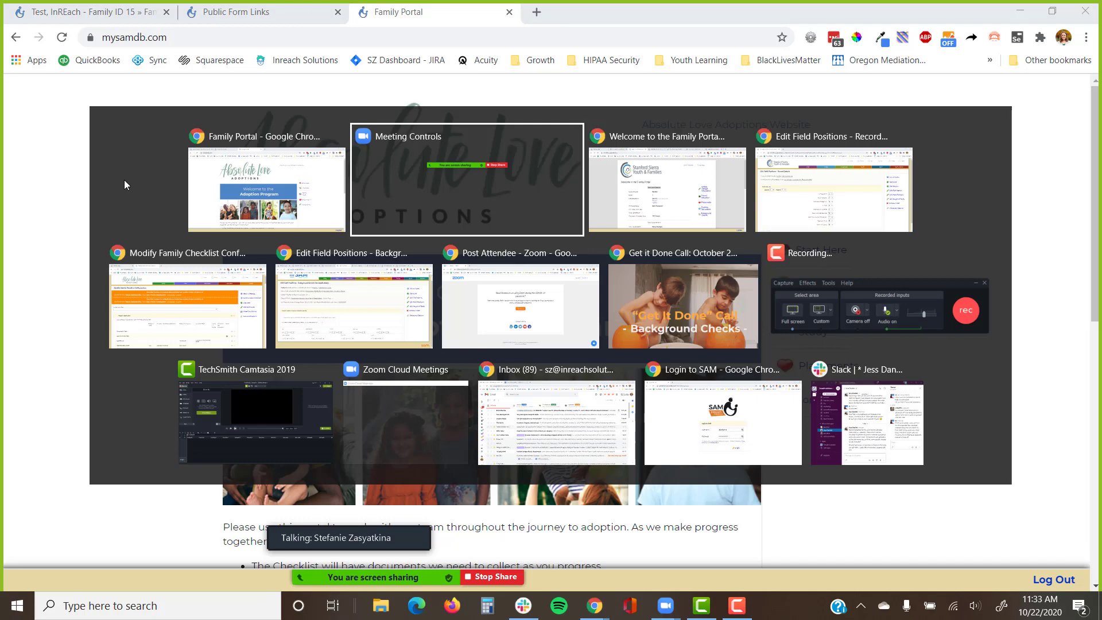
pyautogui.click(648, 310)
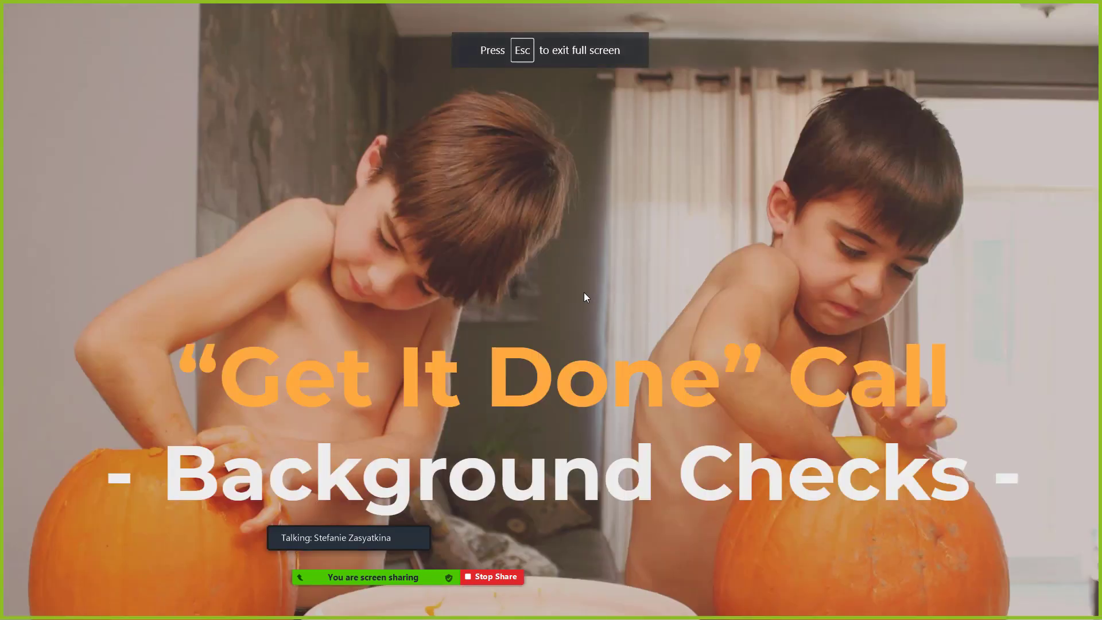
pyautogui.click(583, 293)
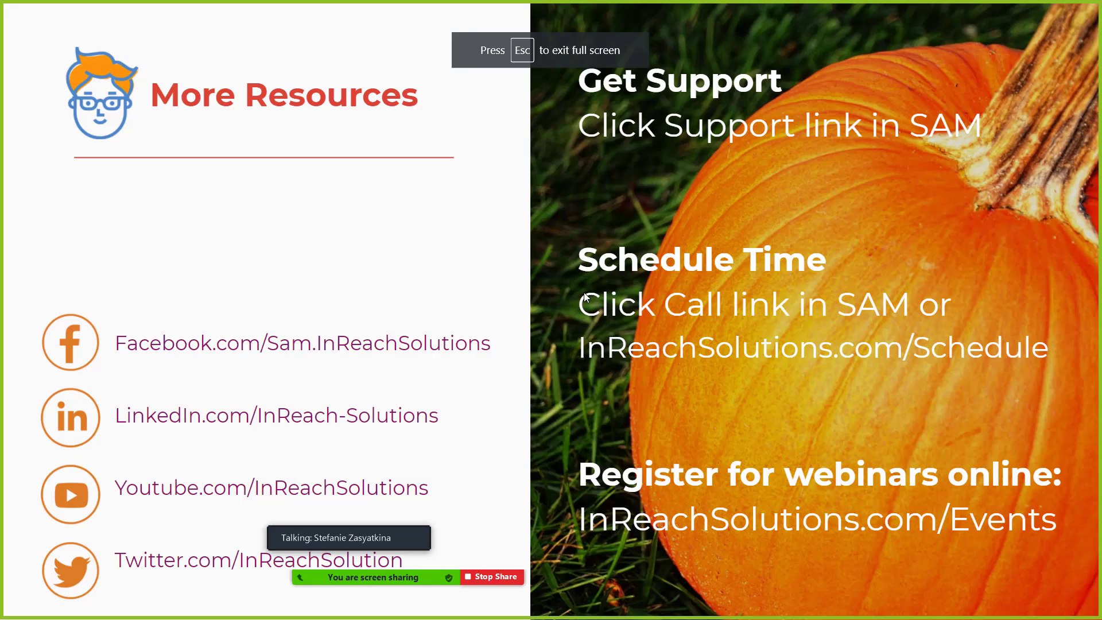